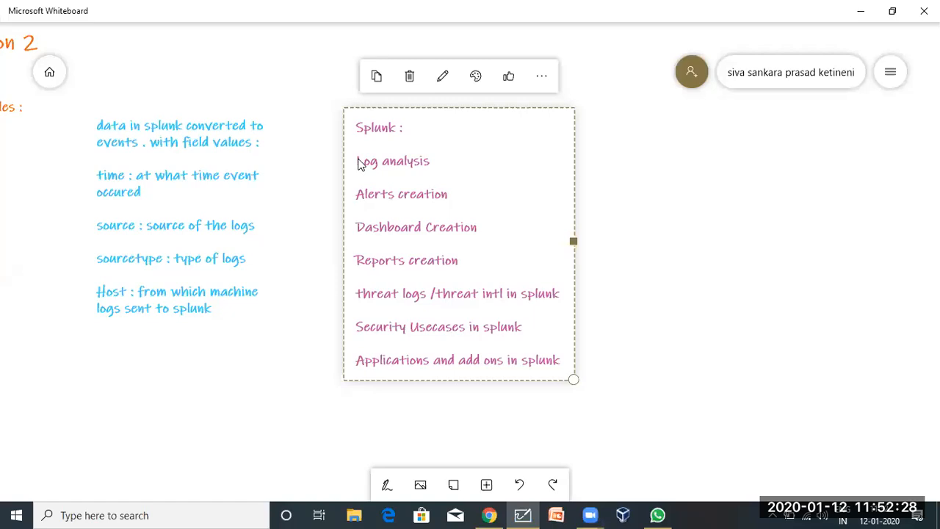
Extend the Log analysis line with 'how you will get logs /data from indexer', fixing the typo.
left_click(434, 163)
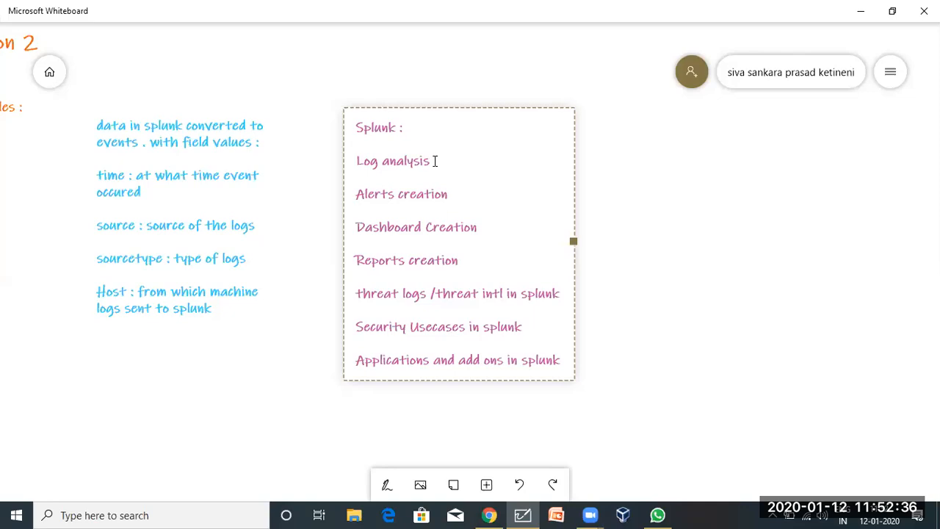
type("how you w")
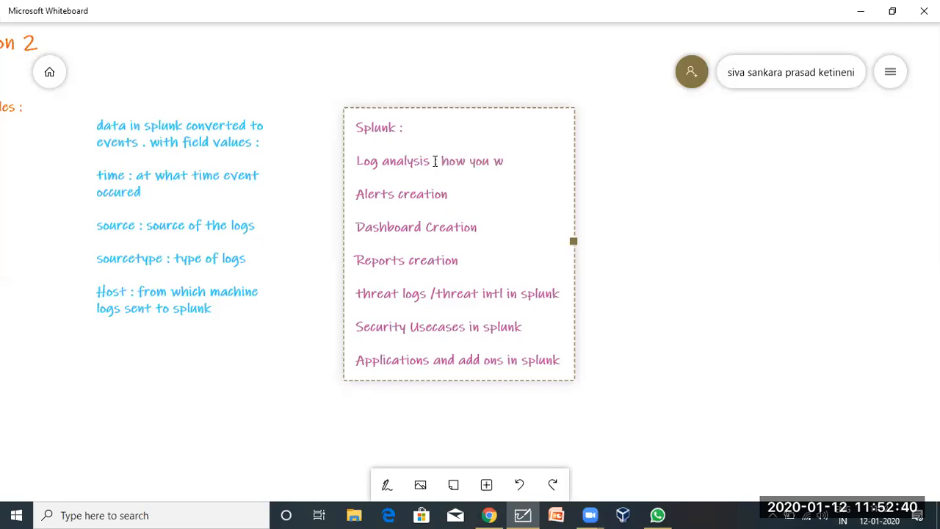
type("ill get logs /data")
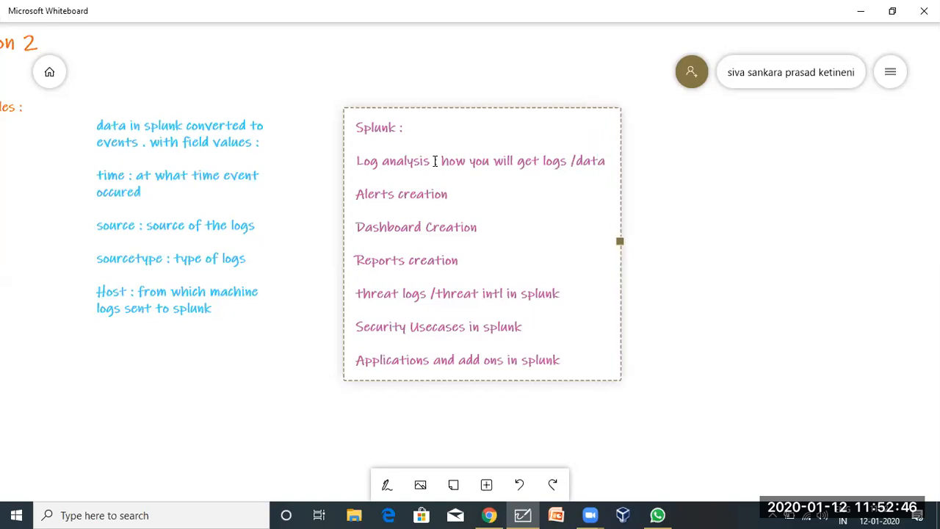
type(" from indexer")
key("BackSpace")
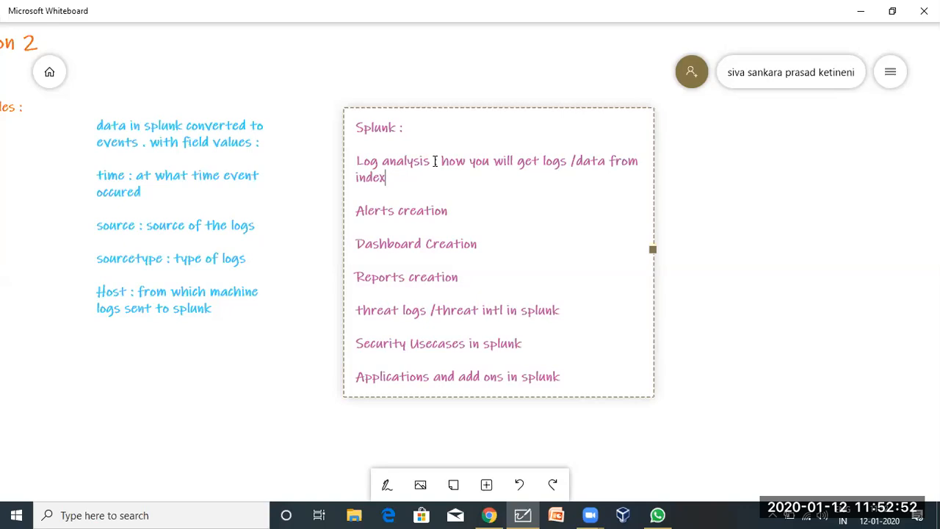
type("er")
left_click_drag(433, 161, 513, 181)
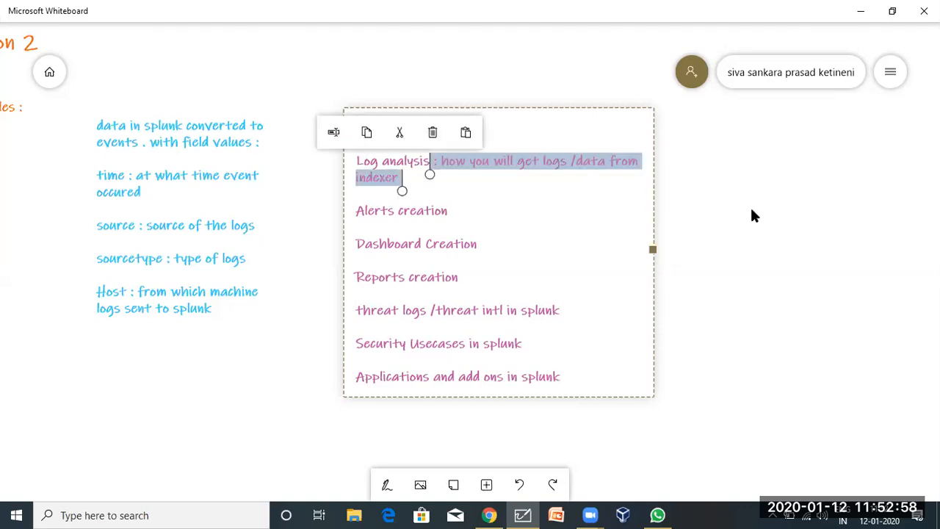
left_click(174, 399)
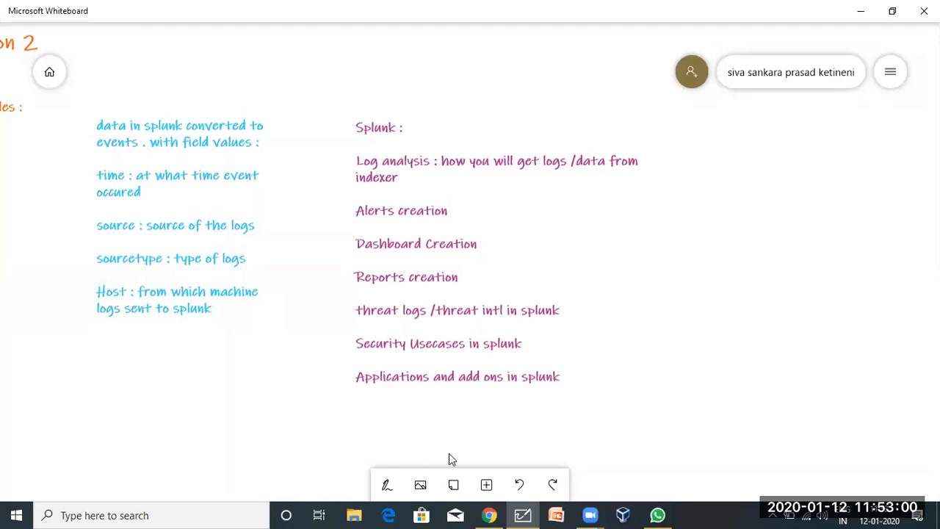
left_click_drag(556, 301, 266, 330)
Add a new text note reading 'Splunk :' and 'Searching Logs :' on two lines.
right_click(311, 163)
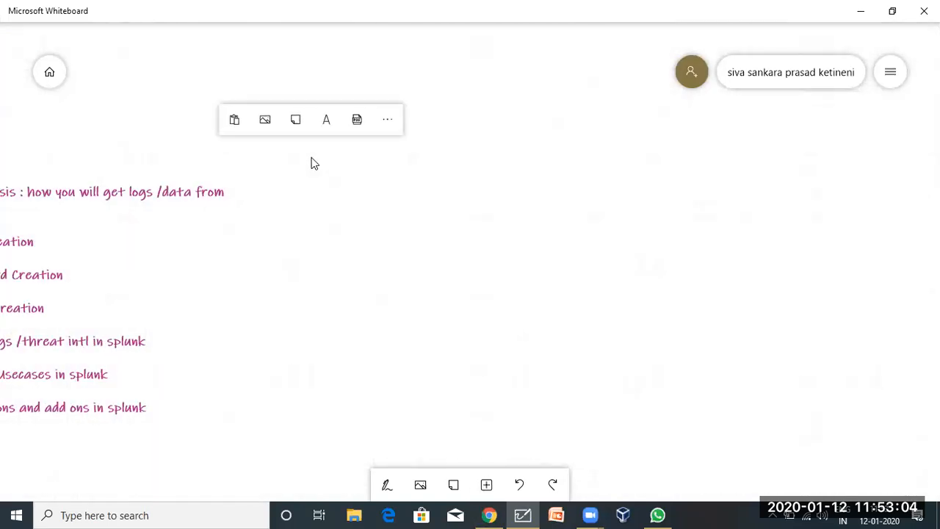
left_click(326, 129)
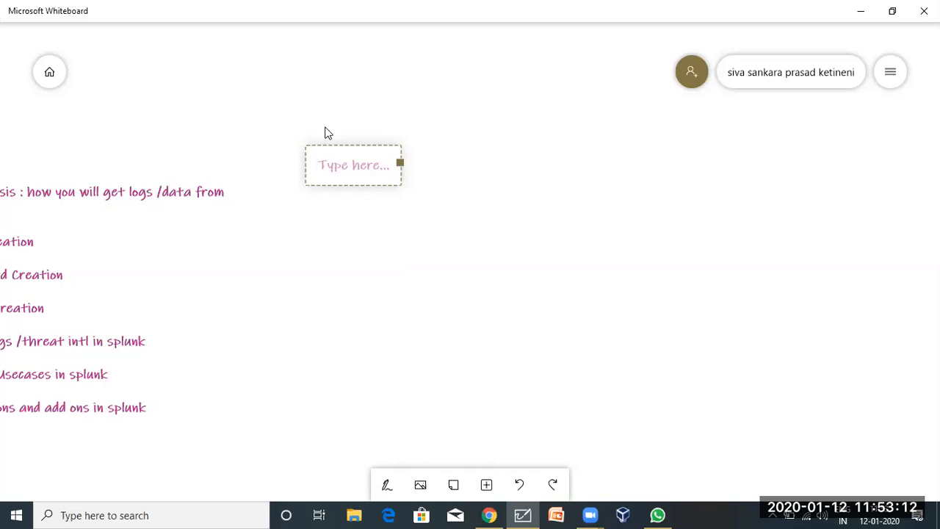
type("Splunk :")
key("Return")
type("Searching")
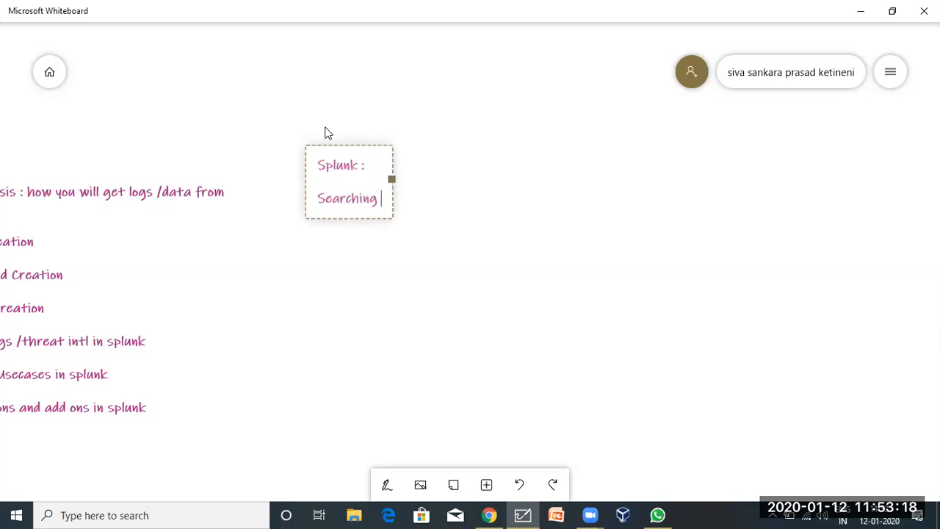
type(" Logs :")
left_click(395, 254)
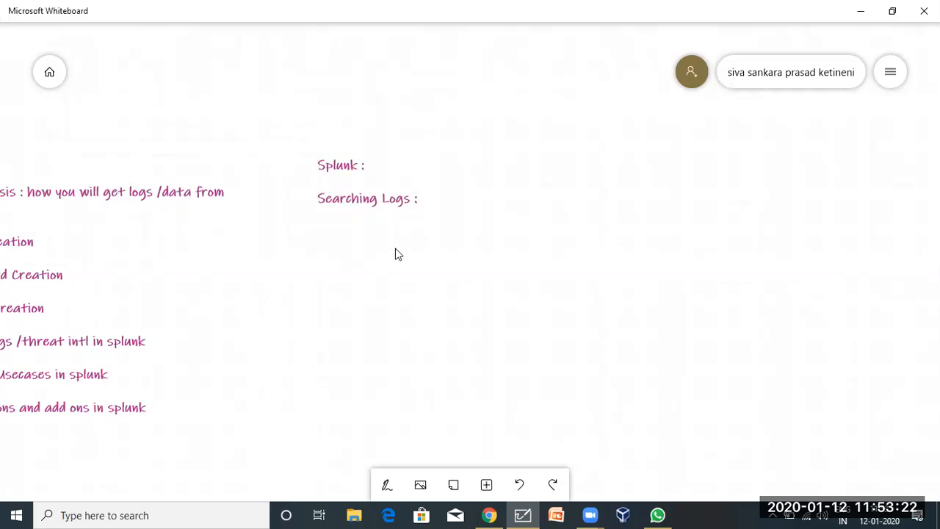
Add 'index --', 'Sourcetype' and 'Host --' lines below 'Searching Logs :' in the note.
scroll(395, 254, "up", 3)
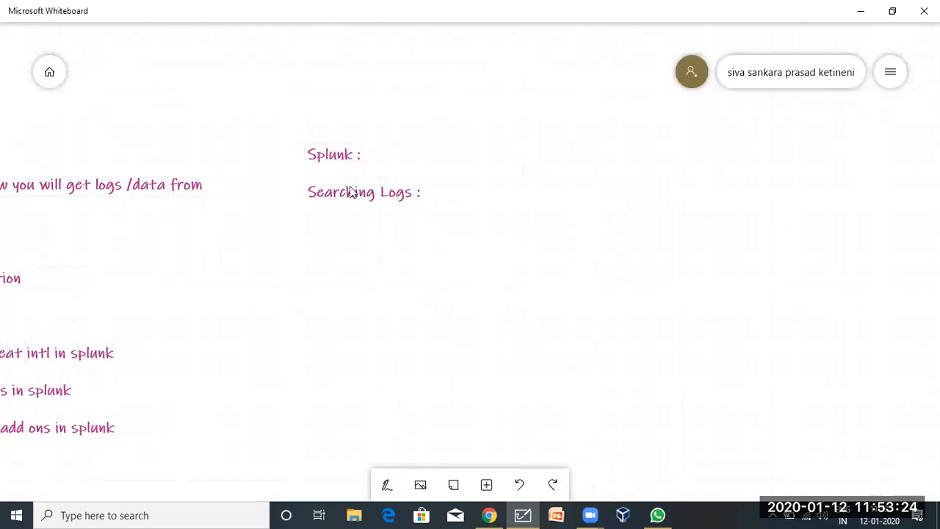
scroll(351, 192, "up", 4)
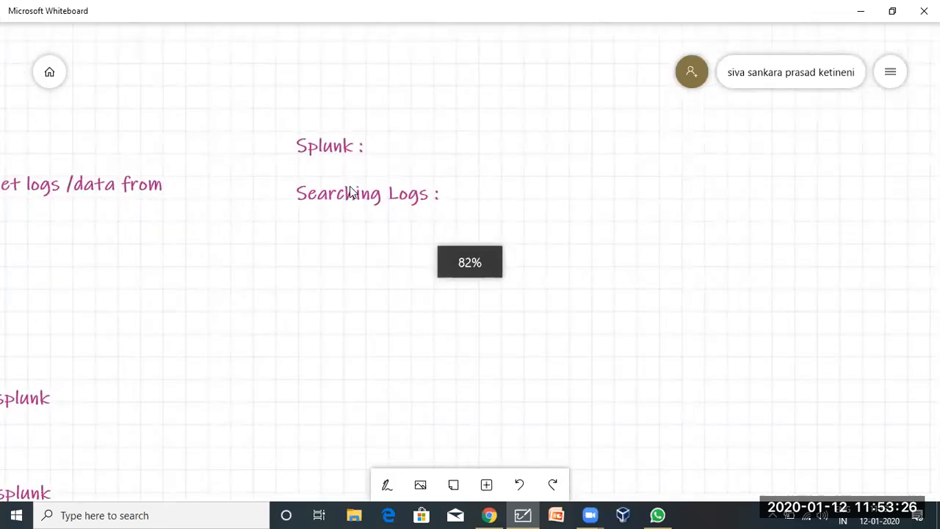
left_click(341, 189)
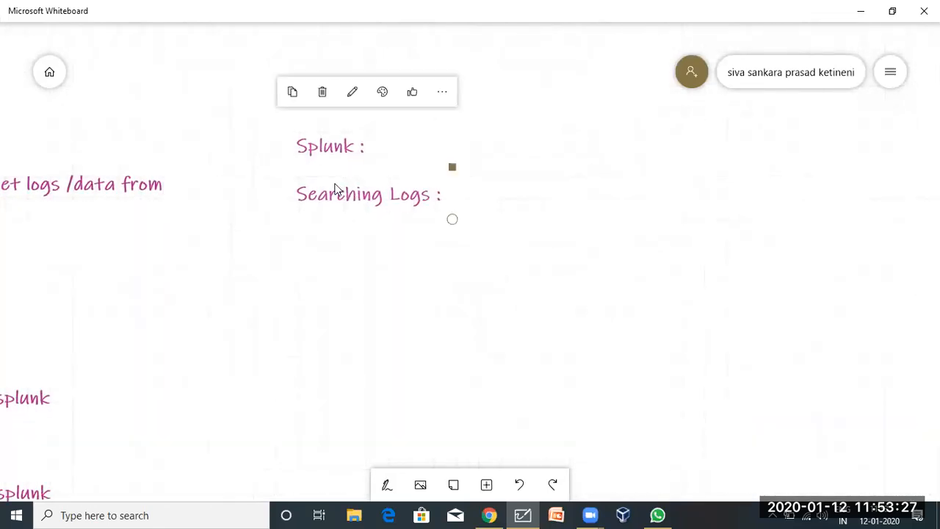
double_click(447, 200)
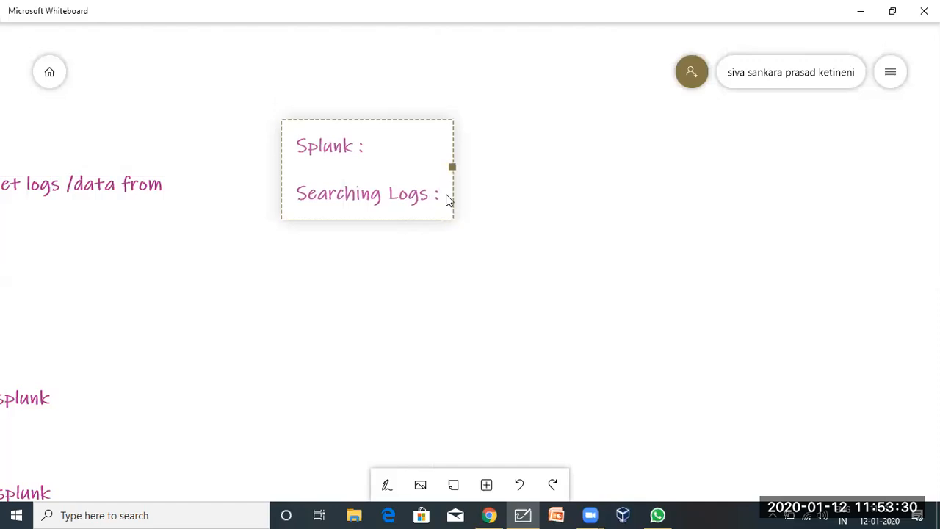
key("Return")
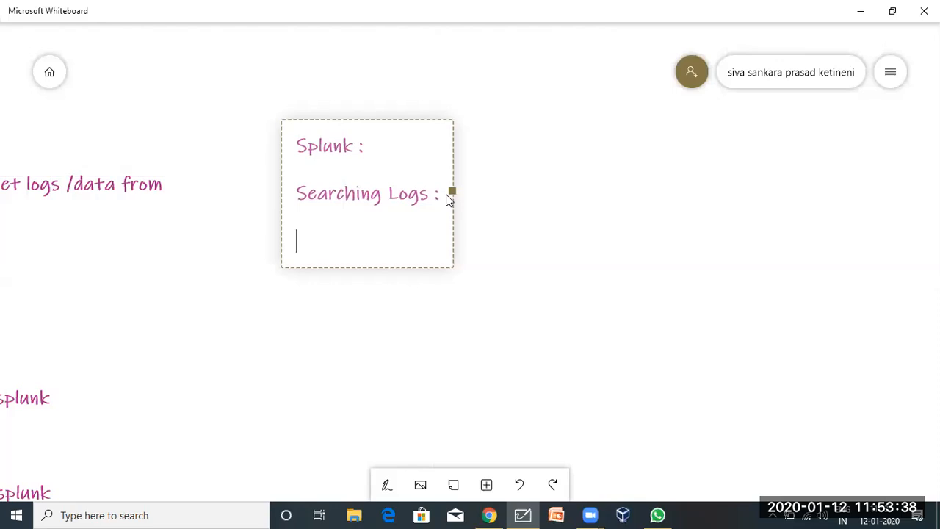
type("index -")
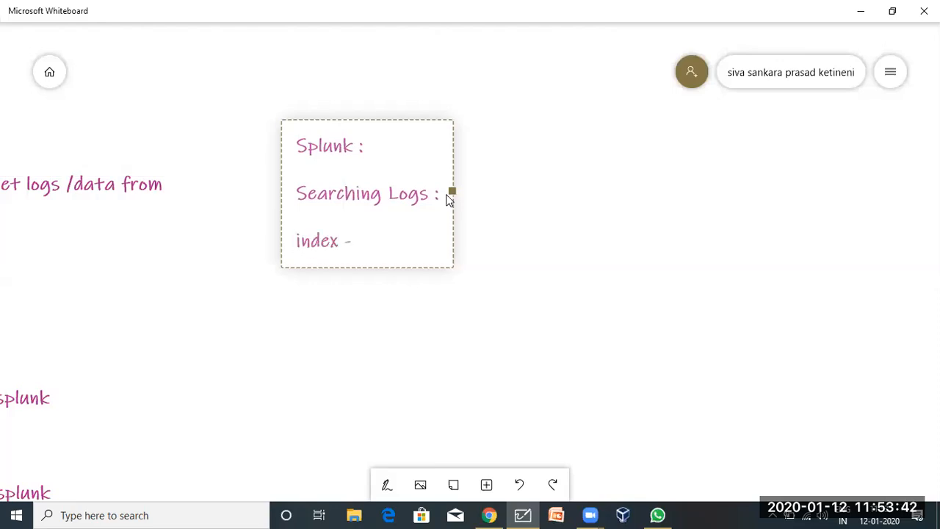
type("-")
key("Return")
type("Sourcetype")
key("Return")
type("Host --")
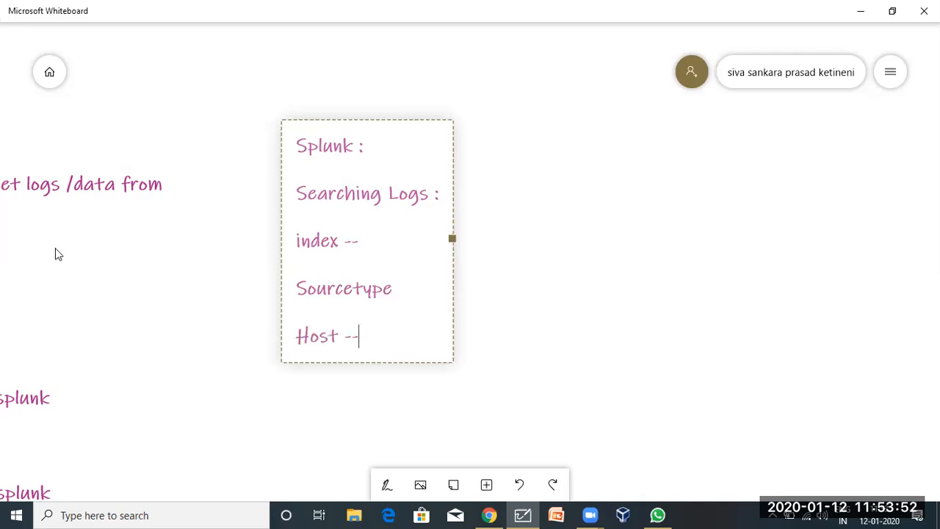
Retype the dashes after 'index' and insert a blank line beneath 'index --'.
left_click(367, 238)
key("BackSpace")
key("BackSpace")
type("--")
key("Return")
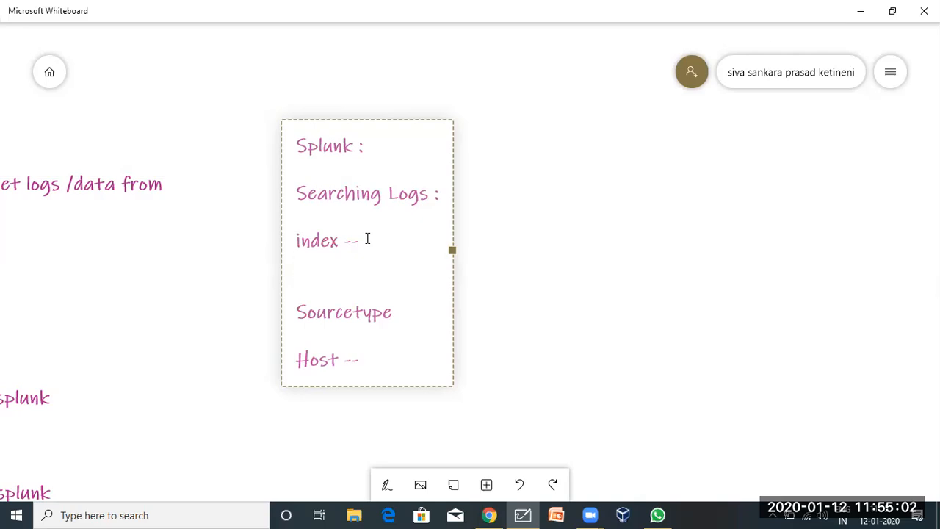
Make the line read 'Sourcetype -', then select the index line.
left_click(396, 316)
type("-")
left_click_drag(361, 243, 285, 233)
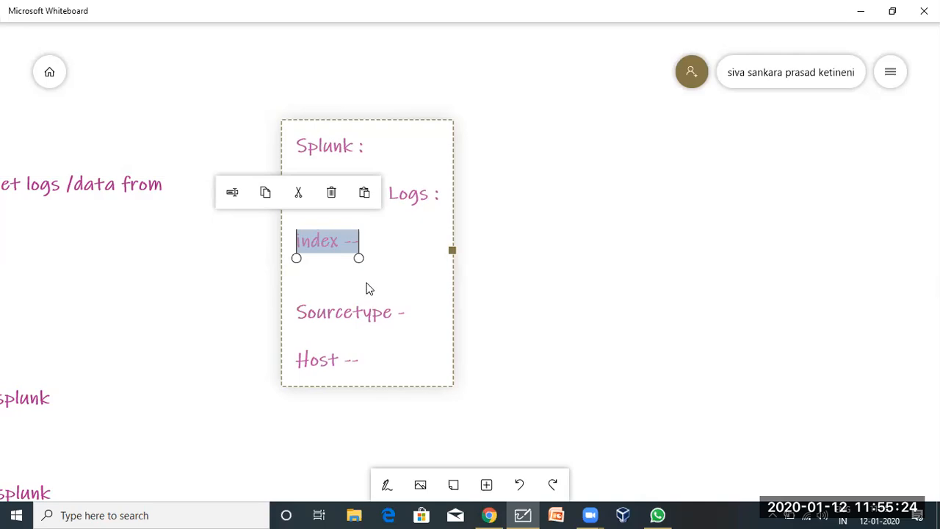
left_click(316, 274)
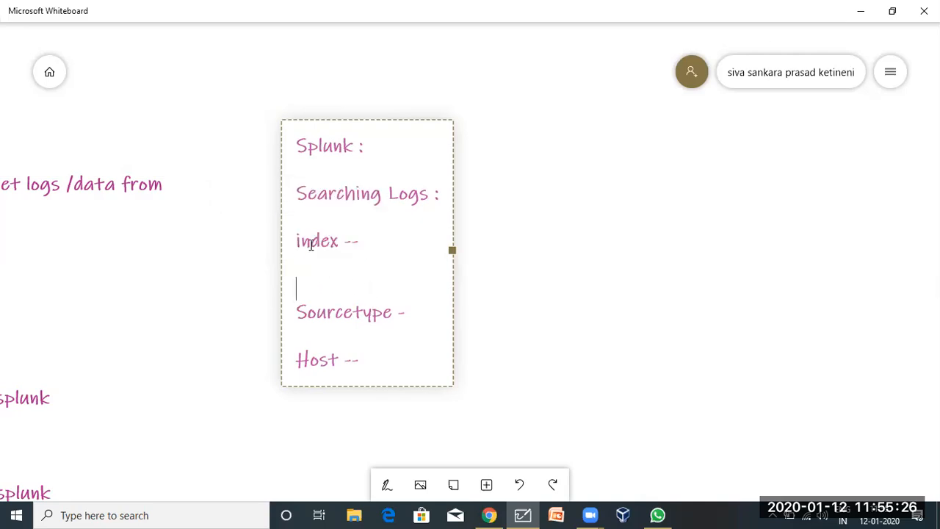
double_click(310, 242)
left_click(321, 310)
Select the Sourcetype, Host and index-to-Sourcetype lines, then switch to Splunk in Chrome.
triple_click(321, 311)
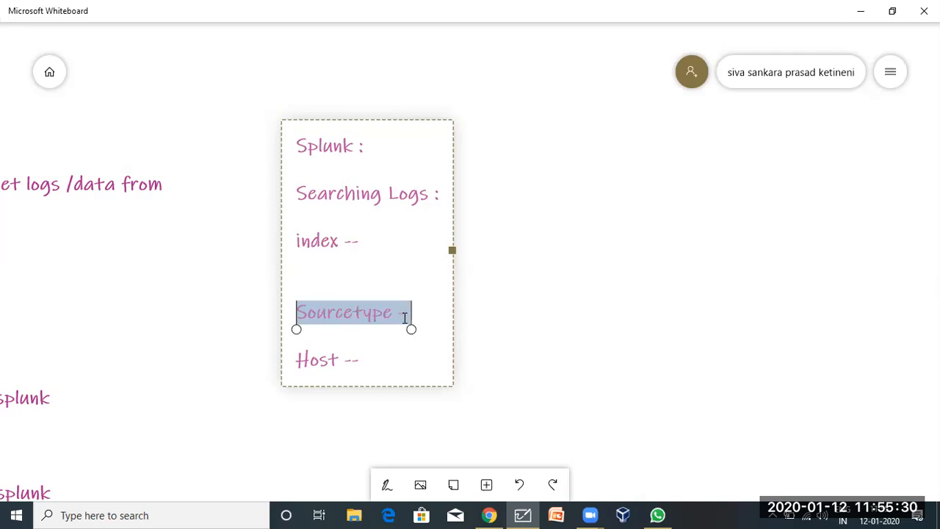
left_click(369, 358)
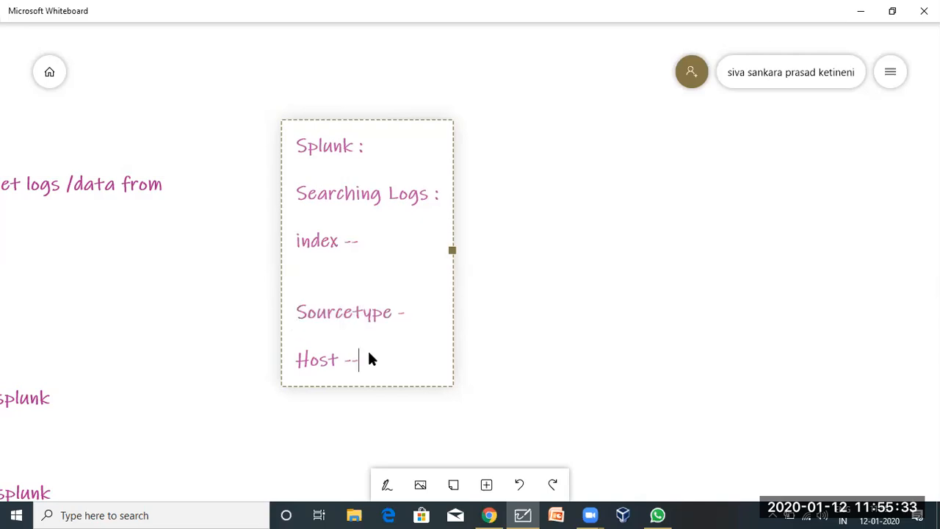
triple_click(303, 370)
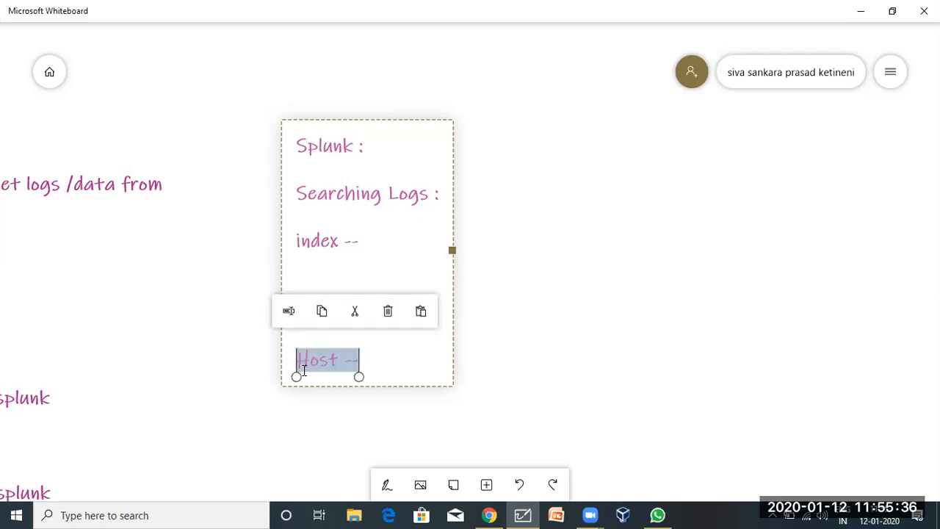
left_click(331, 241)
left_click_drag(296, 235, 382, 392)
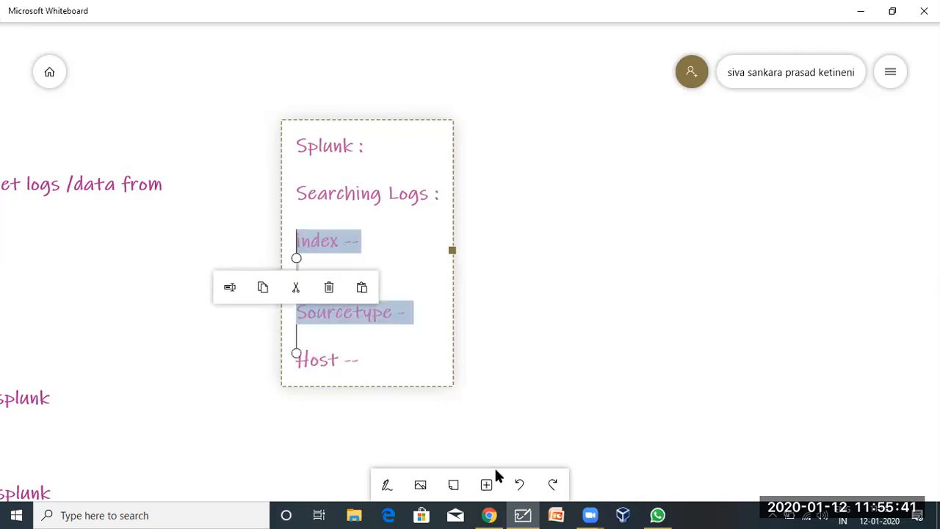
left_click(489, 515)
Open Search & Reporting from the Splunk home page and place the cursor in the search bar.
left_click(27, 86)
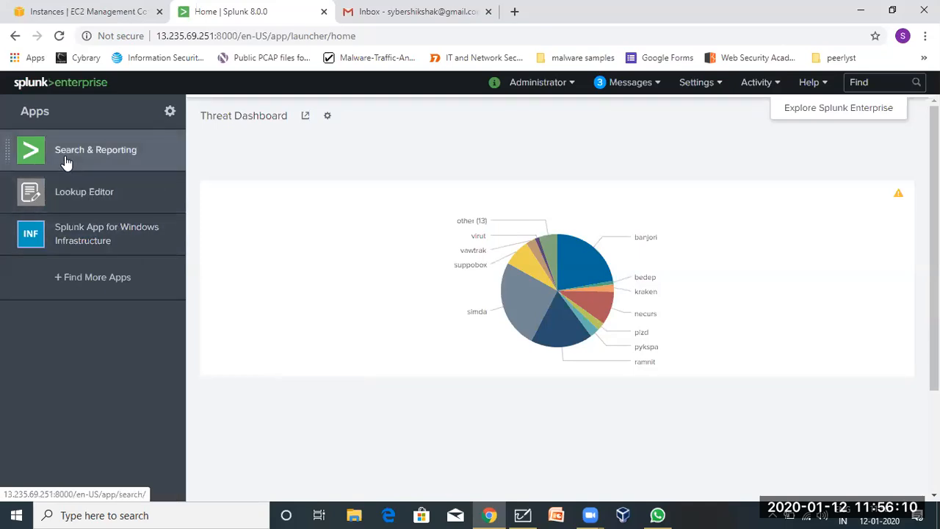
left_click(102, 151)
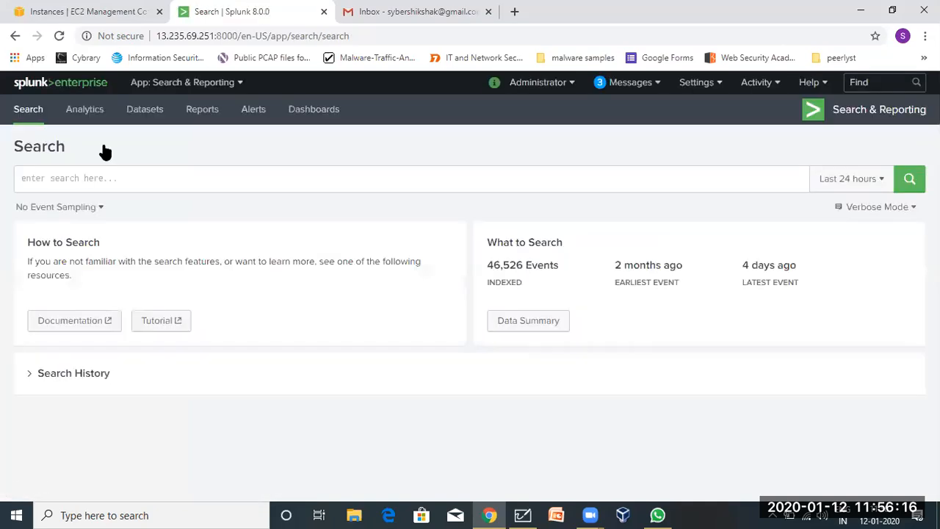
left_click(85, 180)
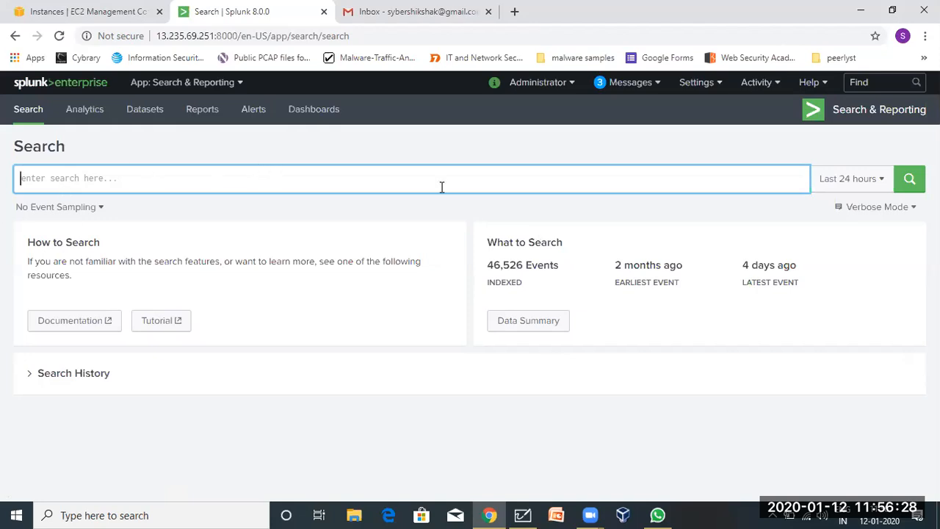
Glance at the time range presets, then open the event sampling ratio dropdown.
left_click(864, 179)
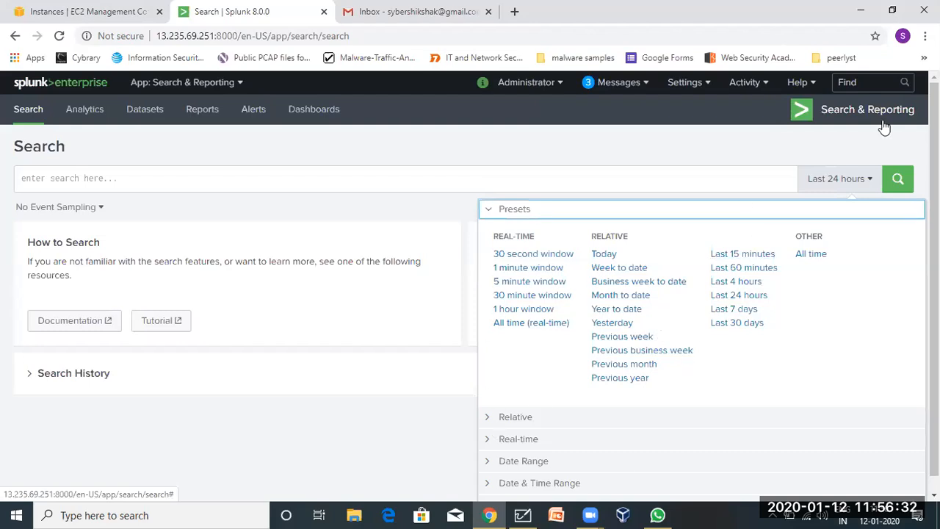
left_click(852, 180)
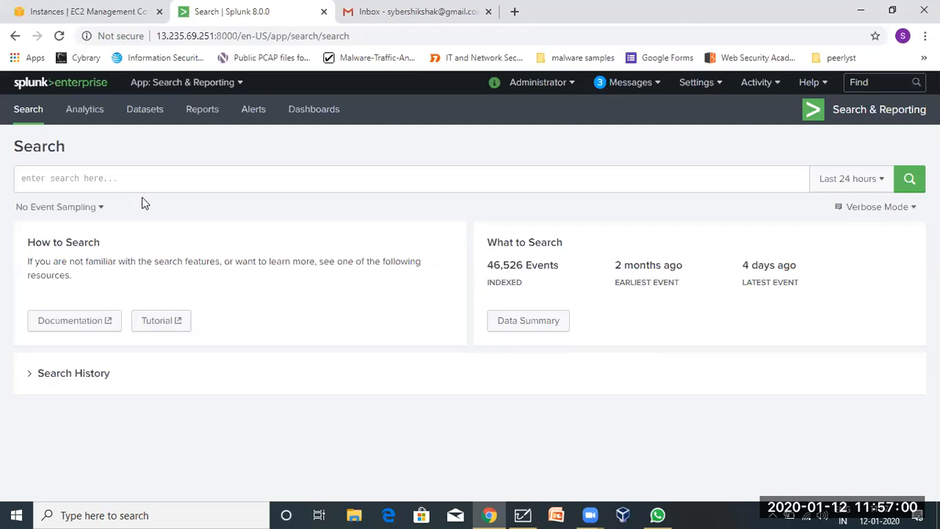
left_click(94, 206)
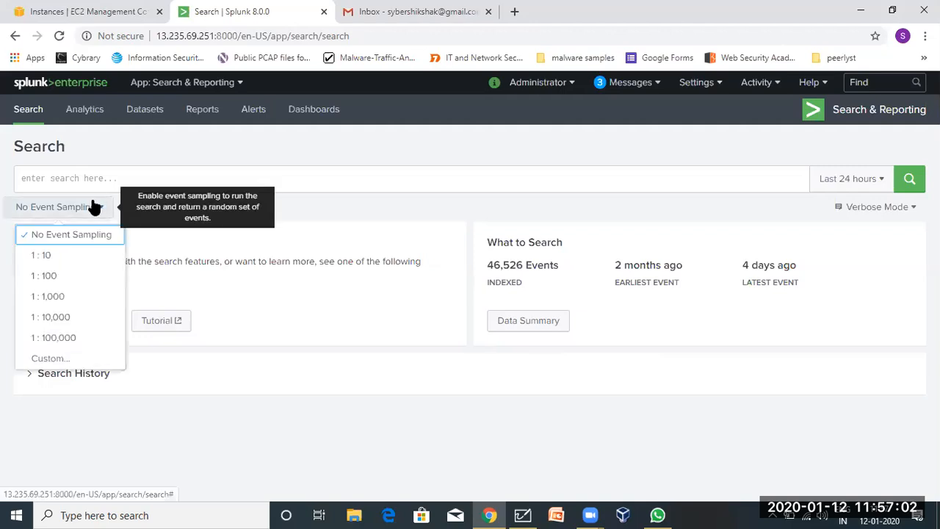
Choose No Event Sampling, then show the Fast, Smart and Verbose search mode choices.
left_click(61, 237)
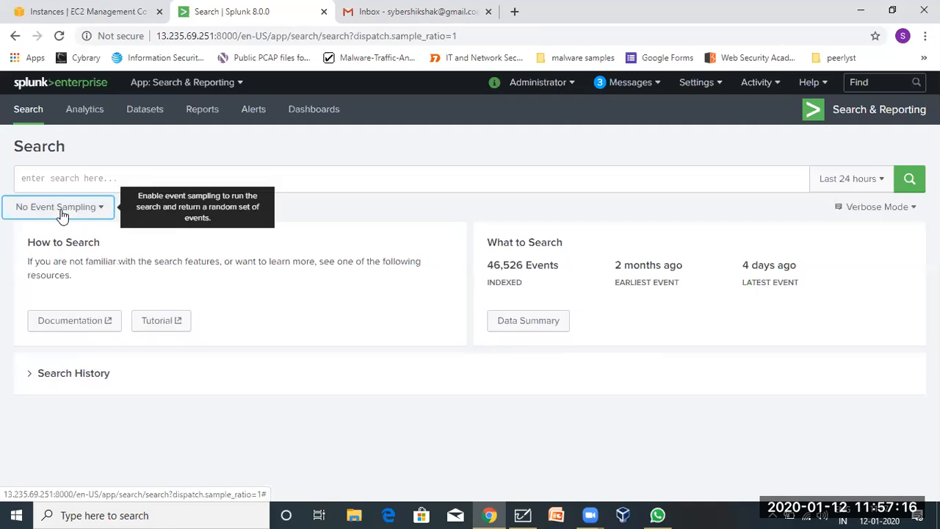
left_click(864, 213)
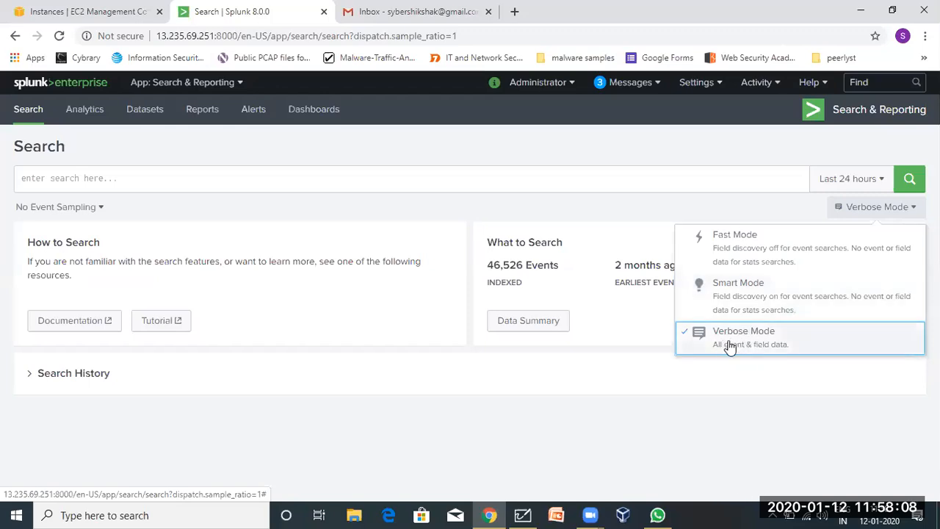
Keep Verbose Mode and expand the time picker's Relative settings (24 hours ago to now).
left_click(760, 352)
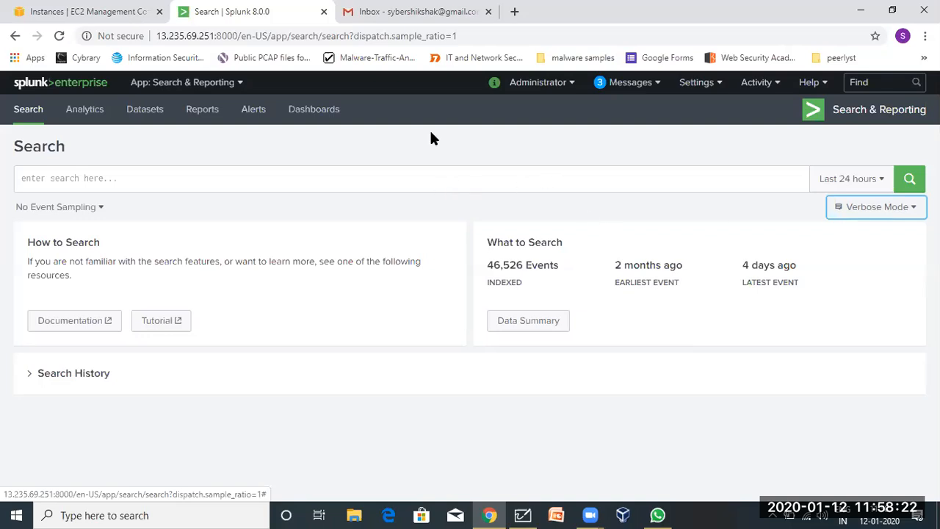
left_click(831, 193)
left_click(489, 212)
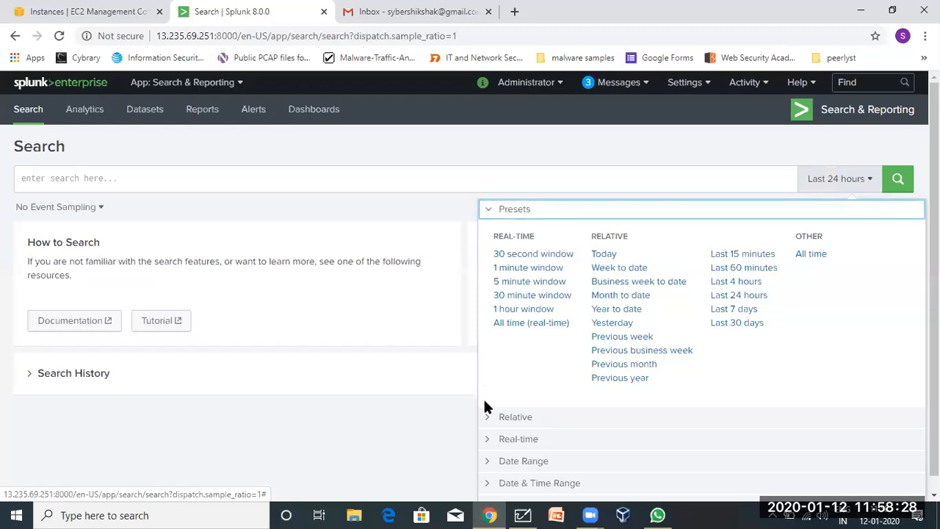
scroll(489, 404, "down", 1)
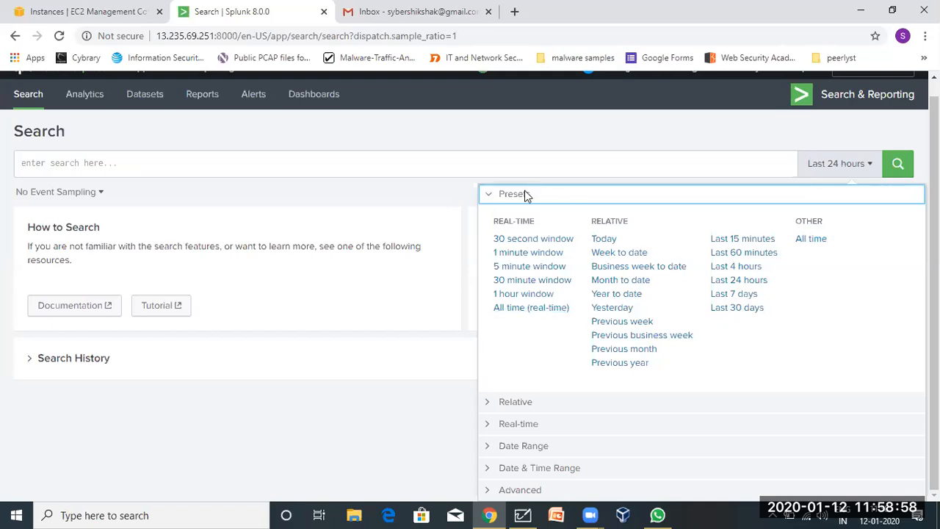
left_click(523, 404)
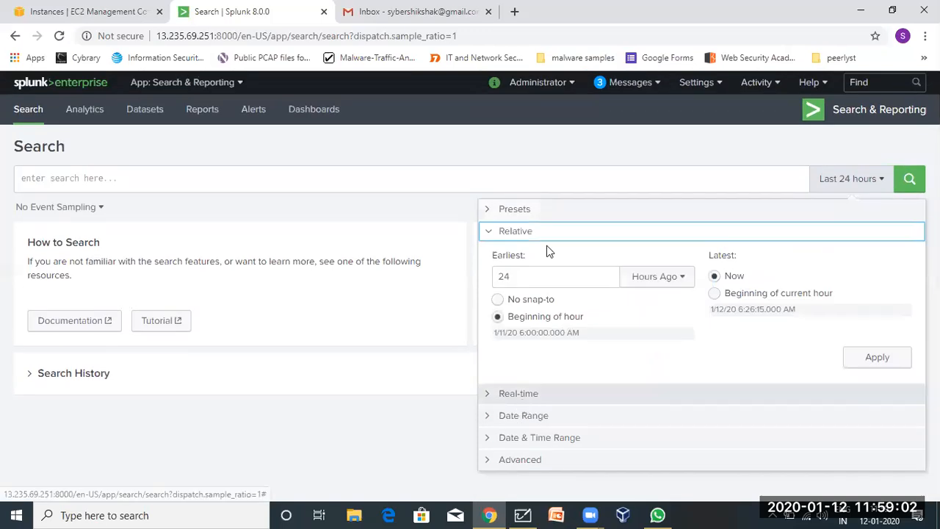
Expand the time picker's Presets list, with Last 24 hours still applied.
left_click(529, 209)
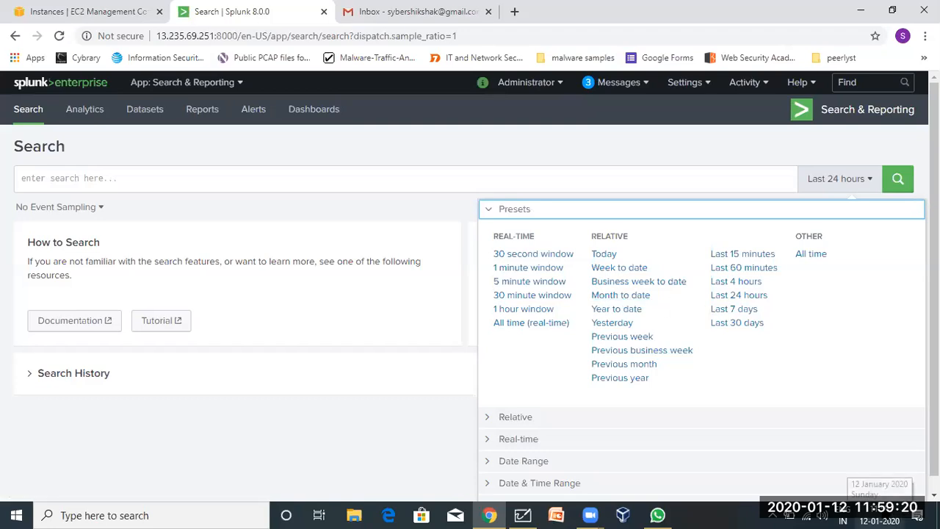
left_click(880, 516)
left_click(882, 514)
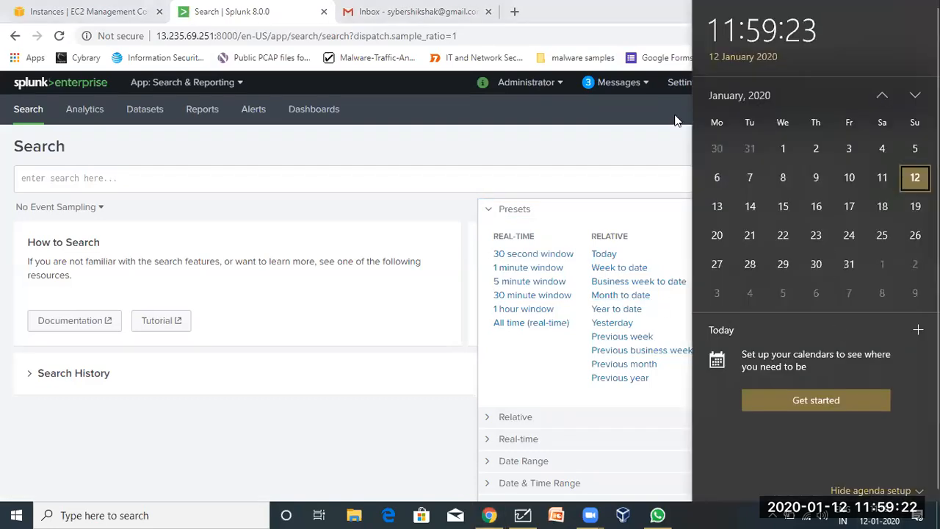
left_click(599, 234)
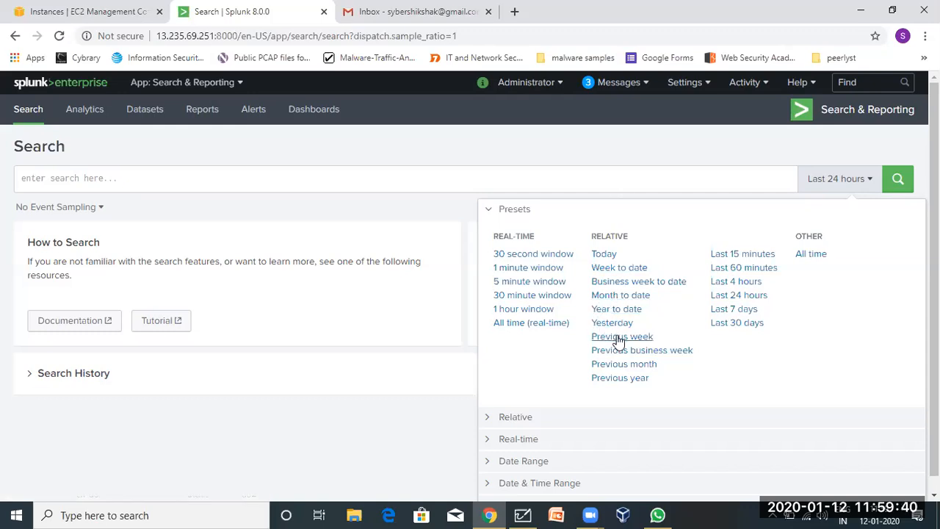
Expand Relative and empty the Earliest hours-ago field, replacing 24 with nothing.
left_click(497, 416)
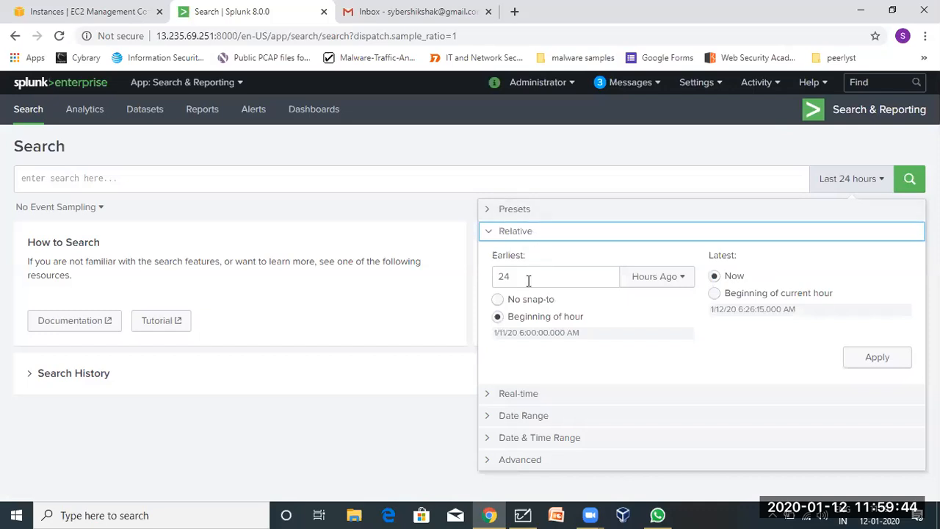
left_click_drag(526, 277, 492, 277)
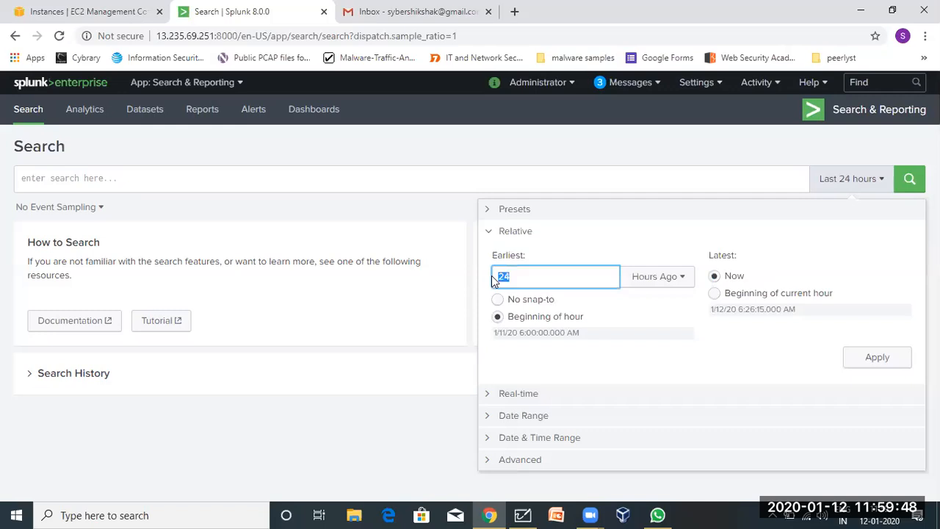
type("9")
key("BackSpace")
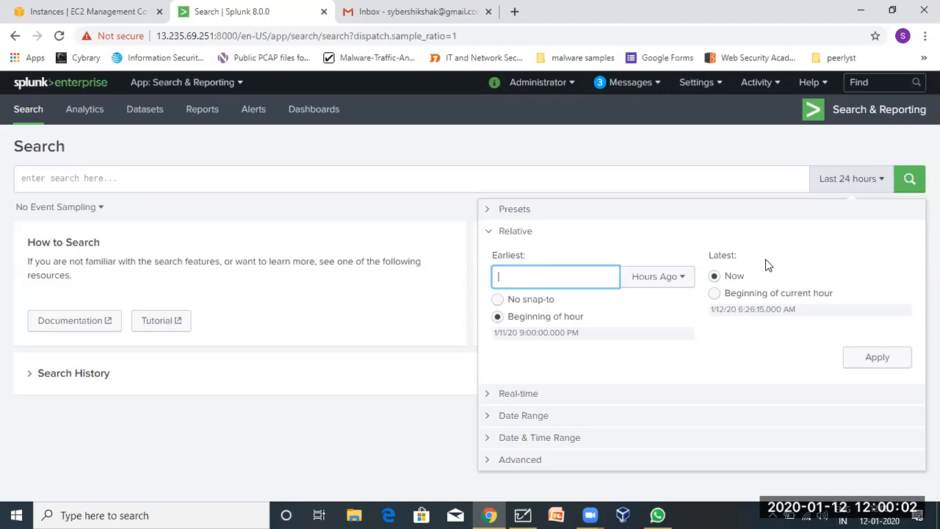
Compare the Real-time and Presets sections, then expand Date Range (01/11/2020 to 01/12/2020).
left_click(494, 394)
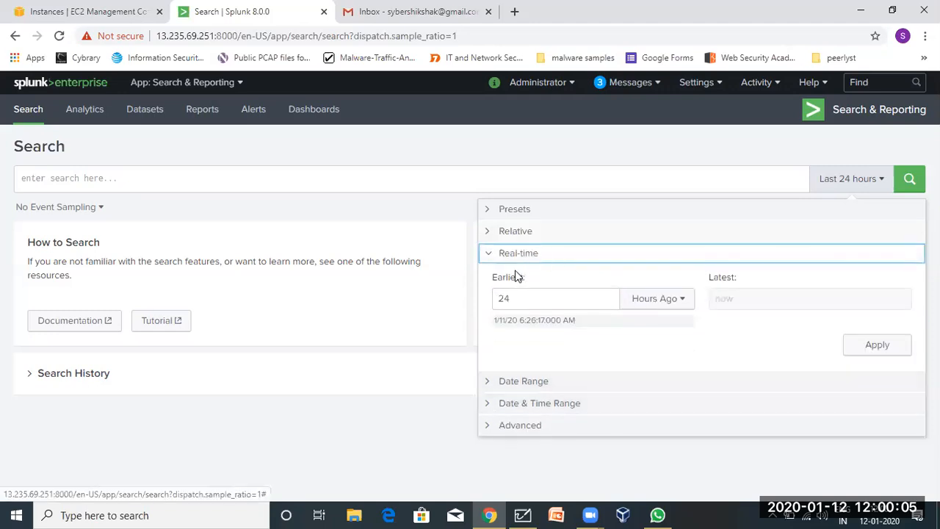
left_click(529, 211)
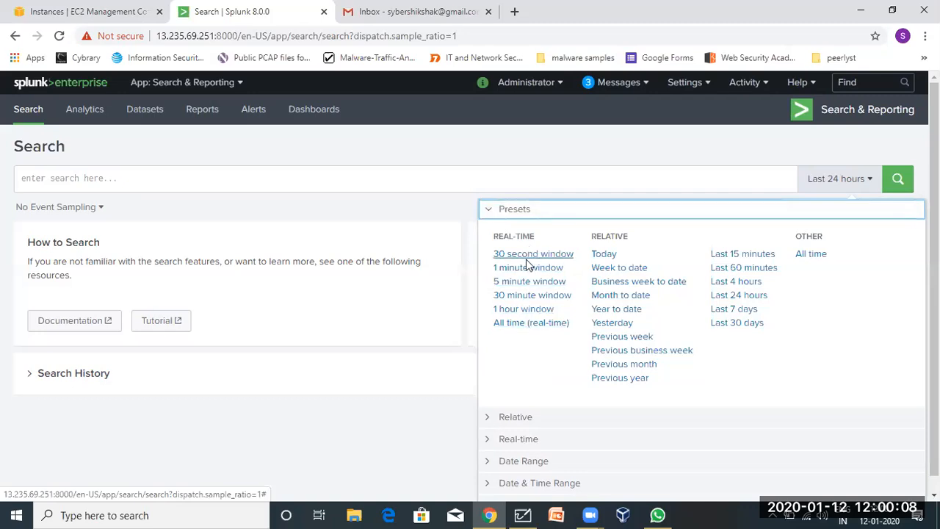
left_click(501, 439)
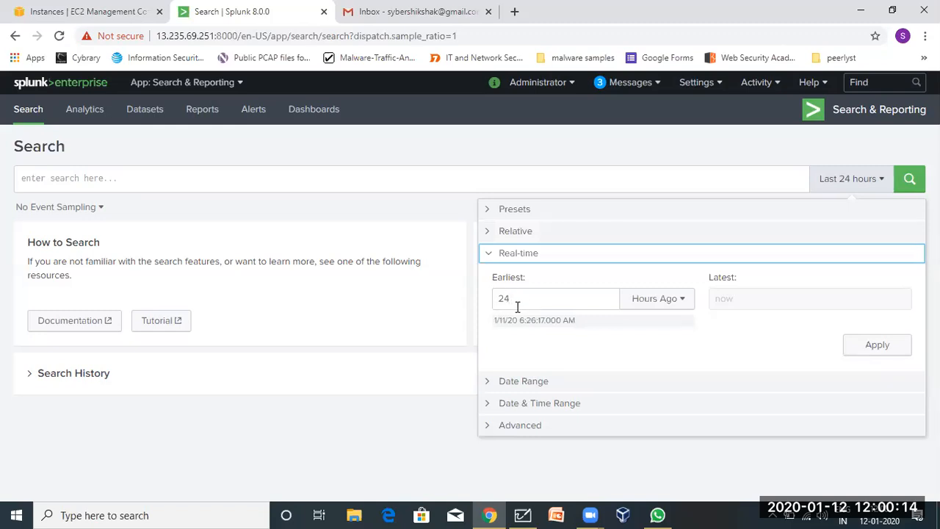
left_click(544, 219)
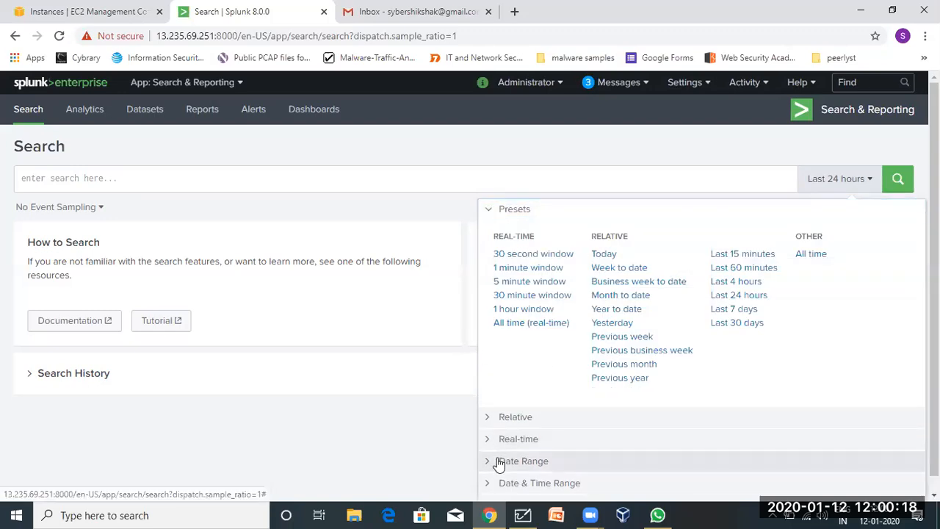
left_click(500, 462)
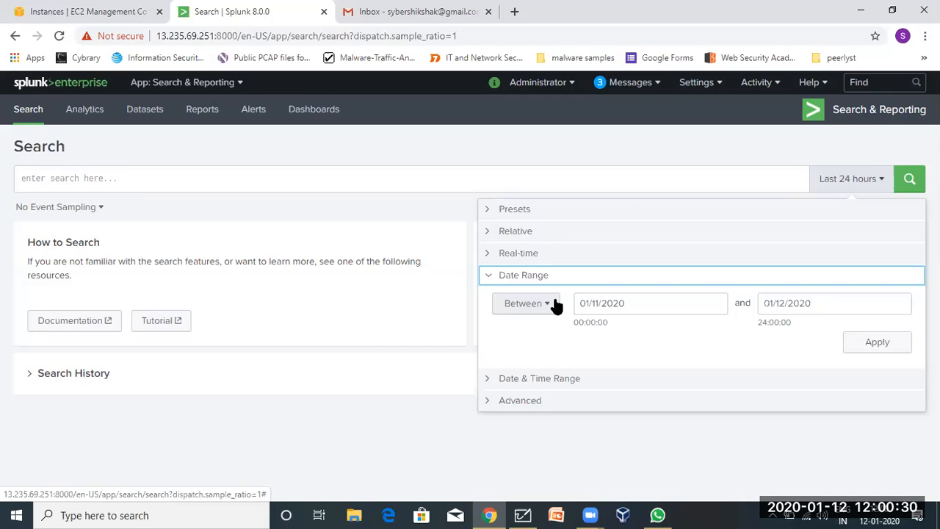
In Date & Time Range, set both start and end dates to 01/01/2020.
left_click(599, 305)
left_click(787, 303)
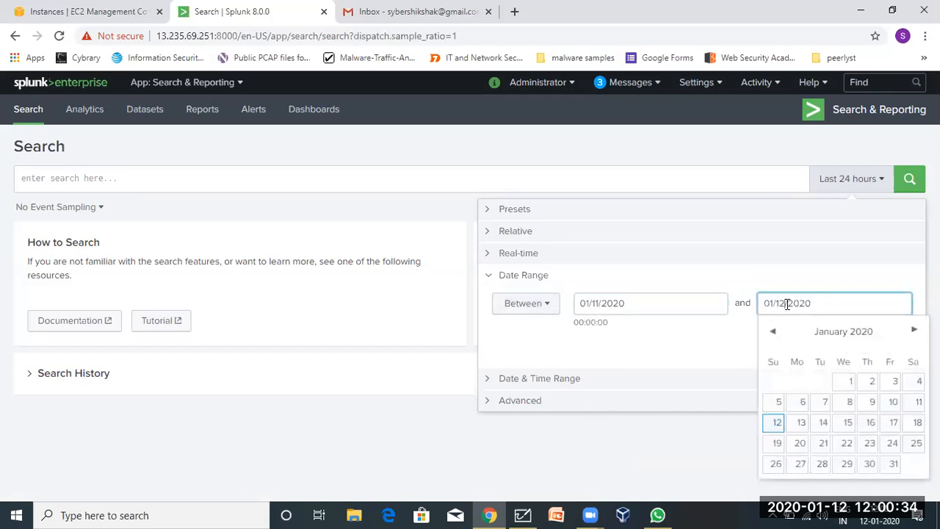
left_click(538, 379)
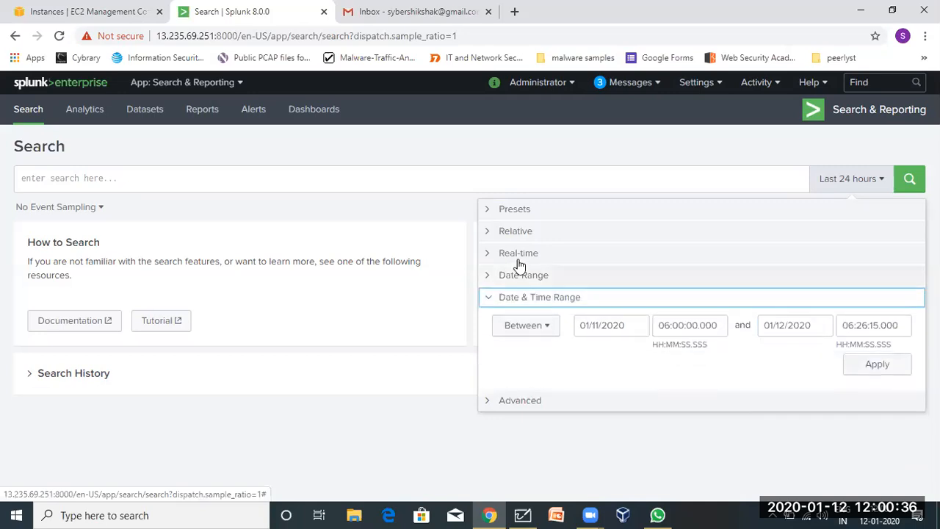
left_click(586, 329)
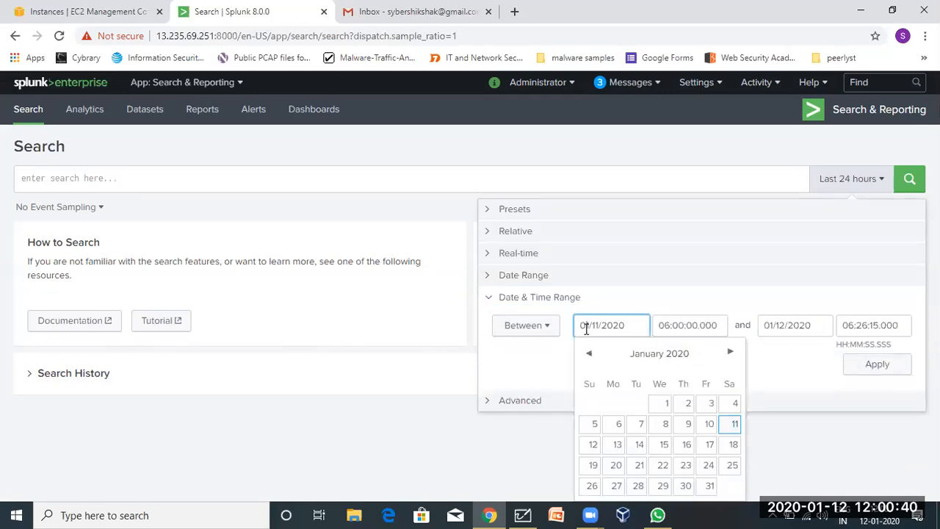
left_click(666, 403)
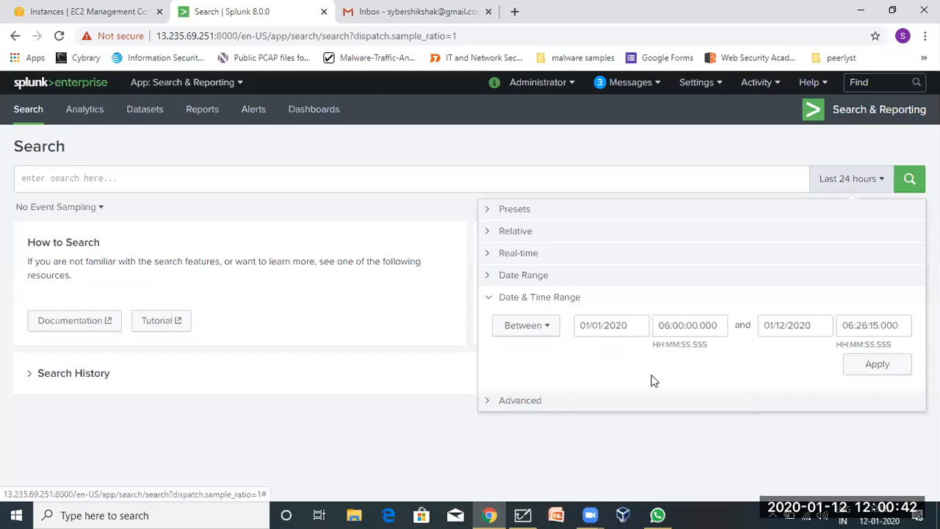
left_click(760, 325)
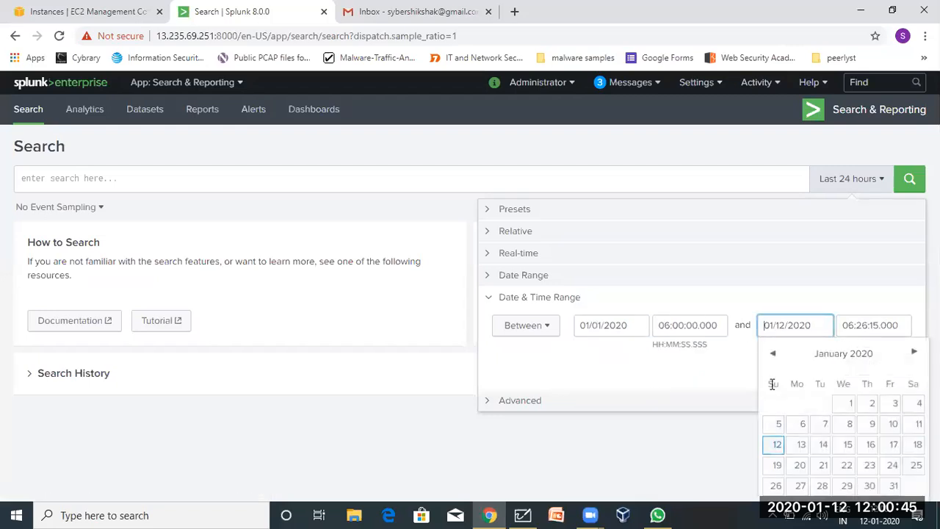
left_click(844, 403)
Change the end time to 06:30:00.000 and expand the Advanced time settings.
left_click(860, 324)
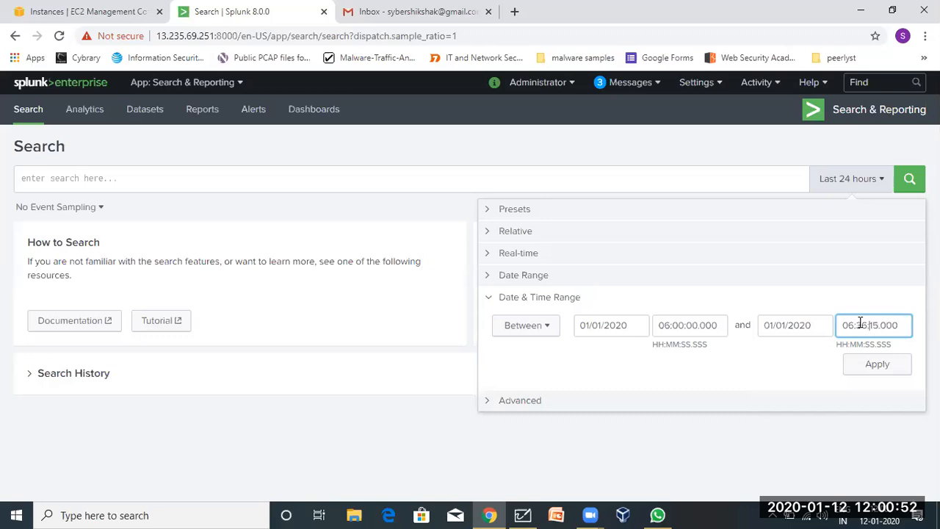
key("BackSpace")
type("0")
key("BackSpace")
key("BackSpace")
type("00")
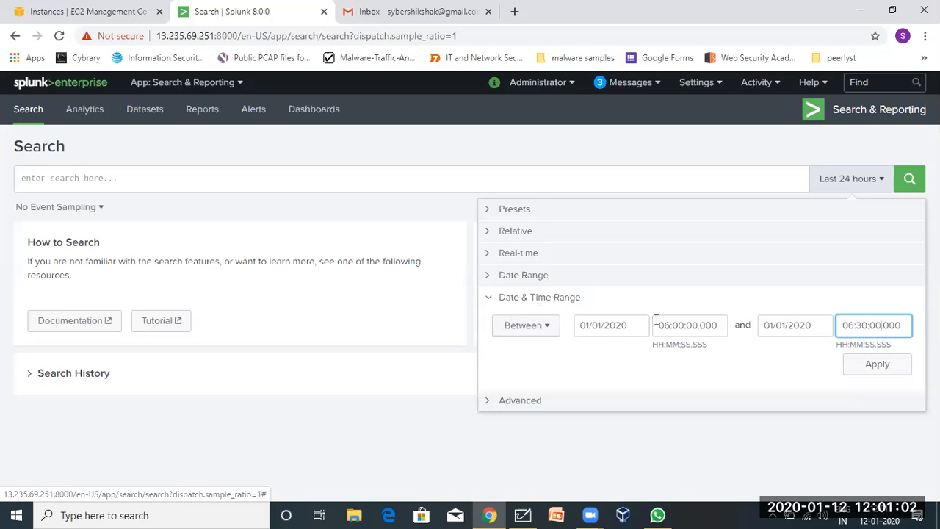
left_click(521, 401)
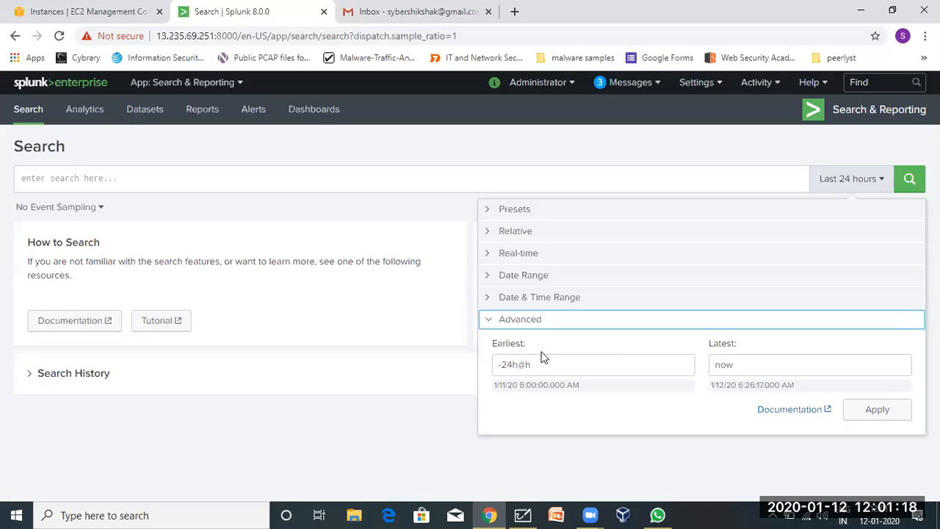
Highlight the Advanced earliest expression -24h and the latest value now.
left_click_drag(501, 365, 518, 365)
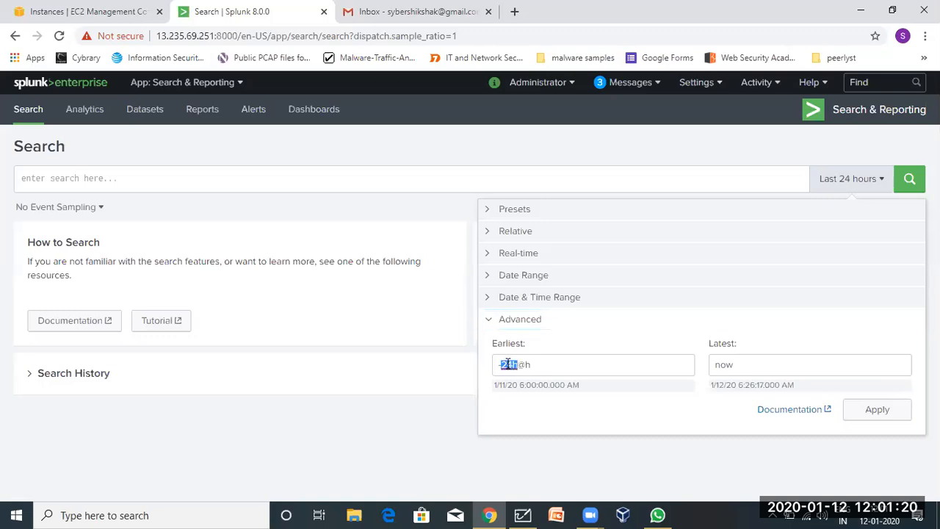
left_click_drag(711, 371, 735, 365)
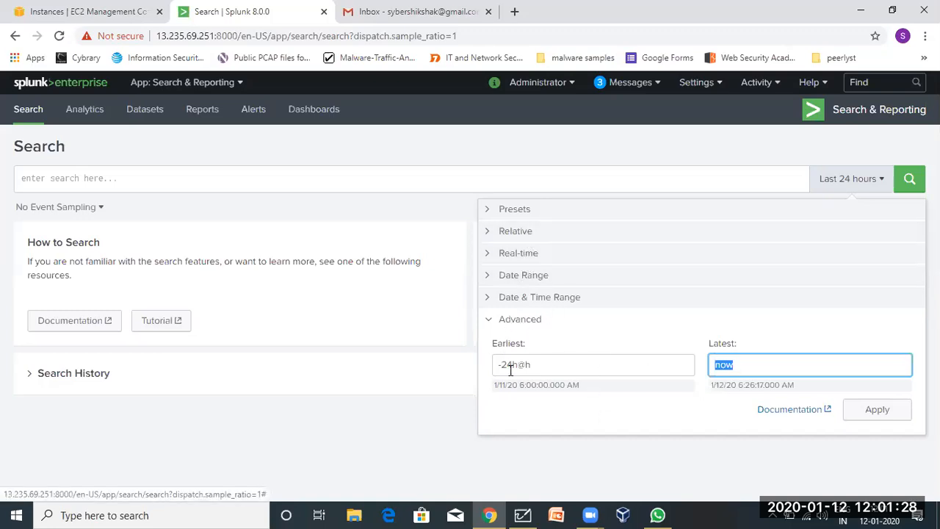
left_click(494, 321)
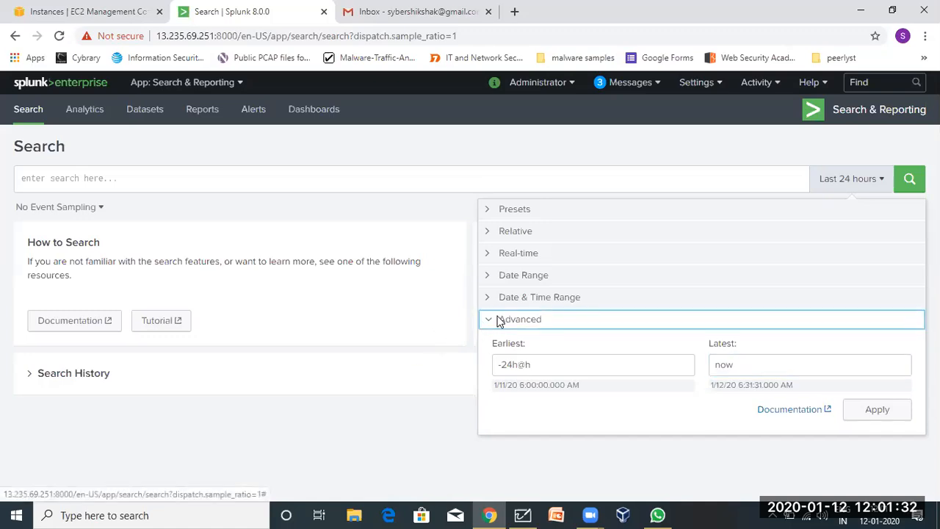
Browse Date & Time Range and Presets, then close the picker with Last 24 hours kept.
left_click(515, 298)
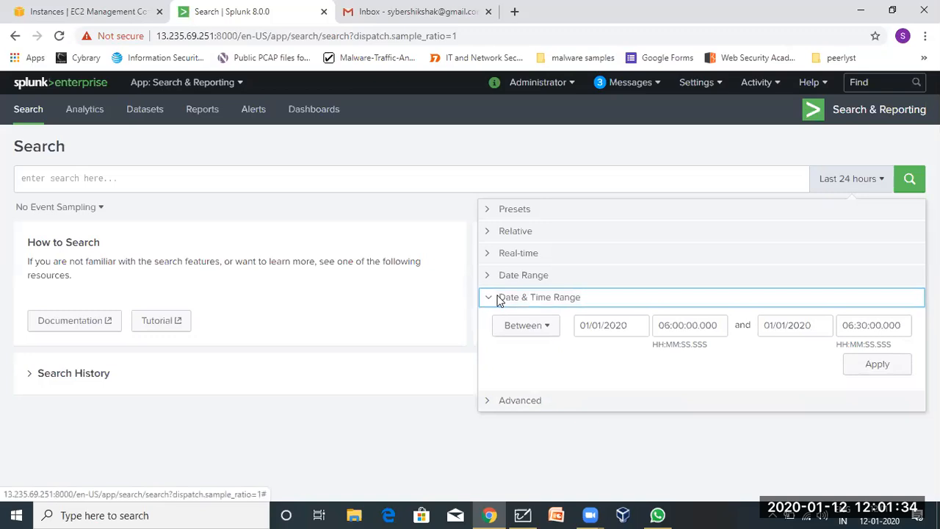
left_click(515, 212)
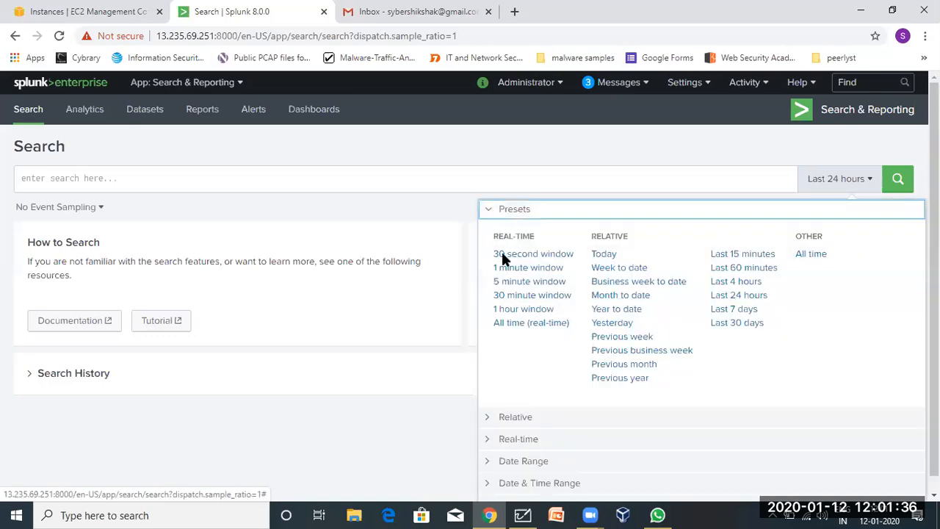
left_click(507, 484)
left_click(520, 211)
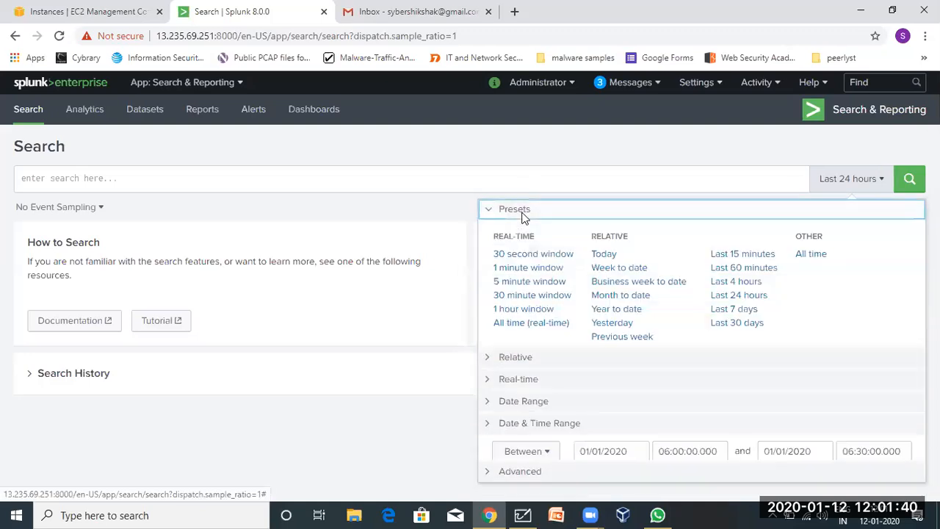
left_click(268, 212)
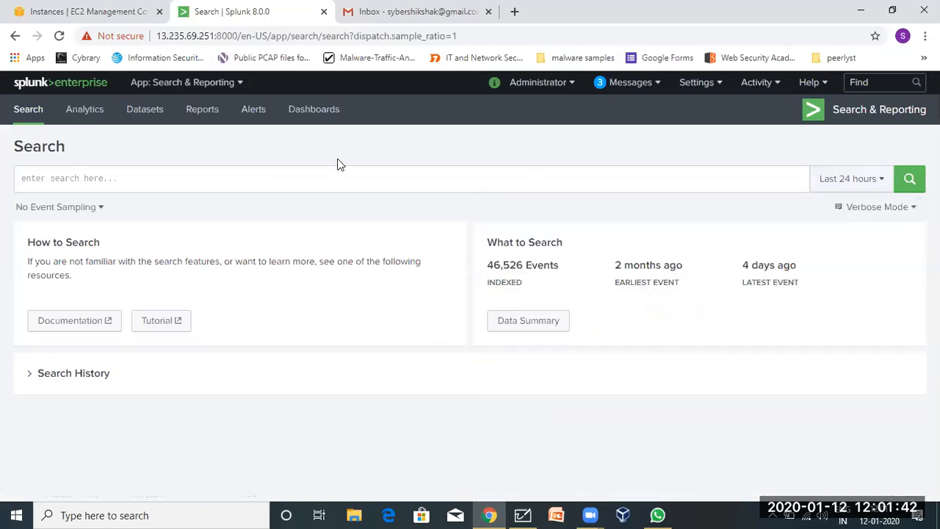
left_click(134, 176)
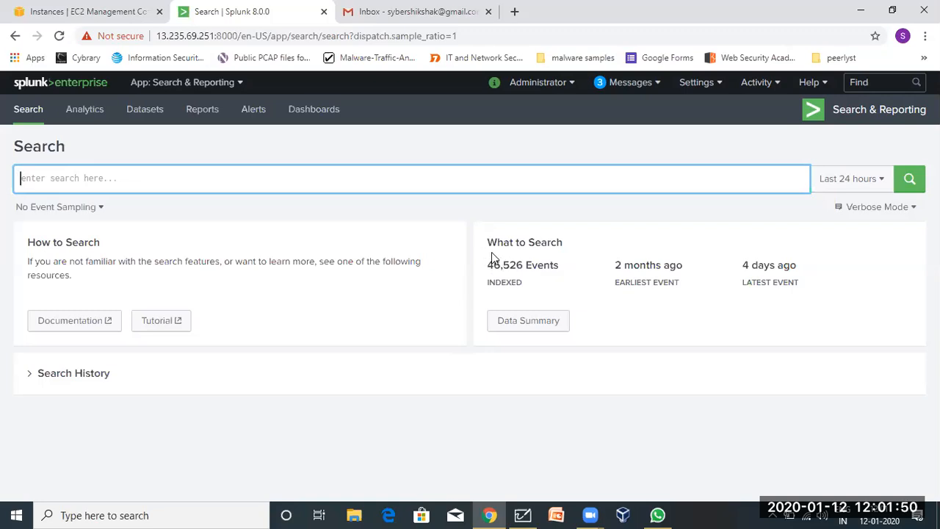
left_click_drag(486, 250, 794, 284)
left_click(791, 283)
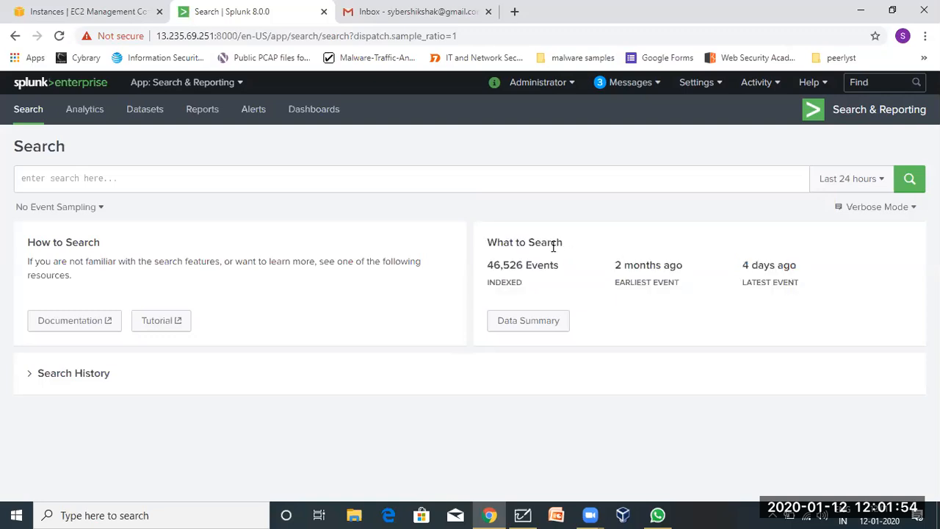
left_click_drag(485, 269, 560, 265)
left_click(559, 266)
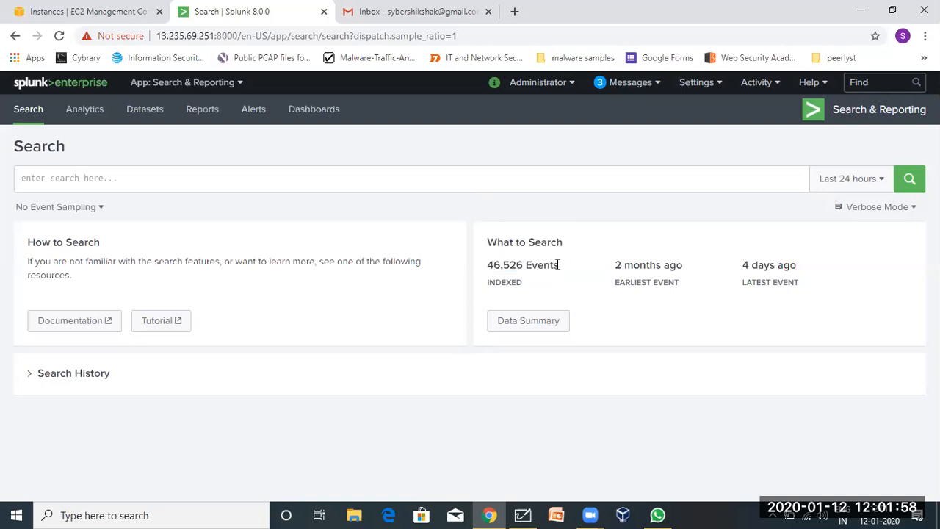
triple_click(519, 270)
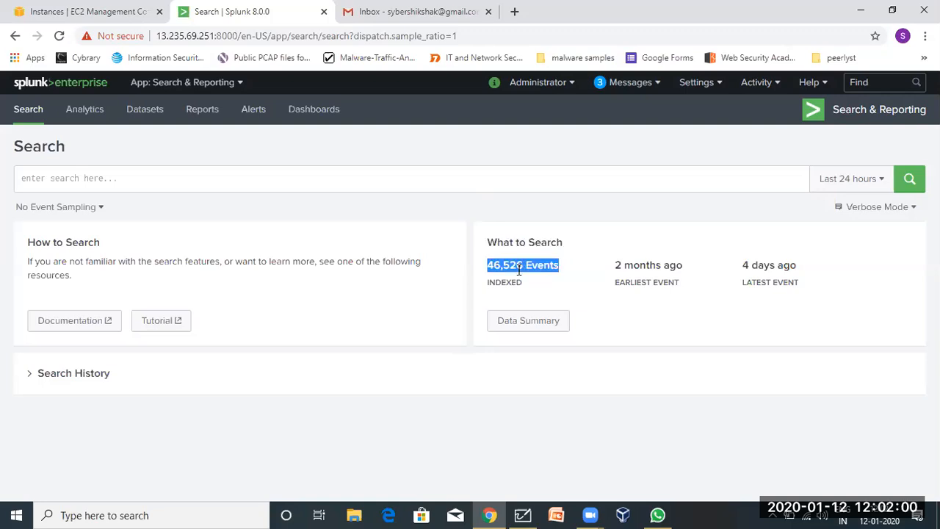
left_click(518, 270)
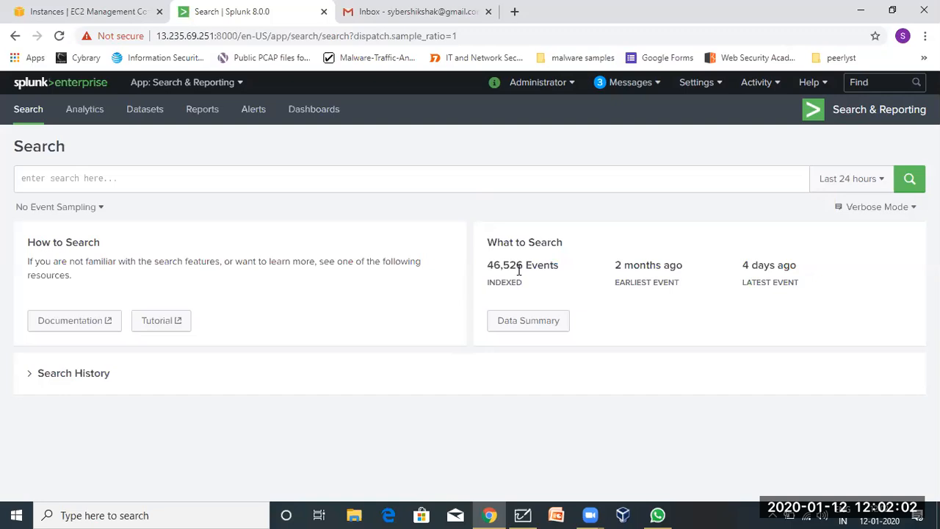
triple_click(631, 266)
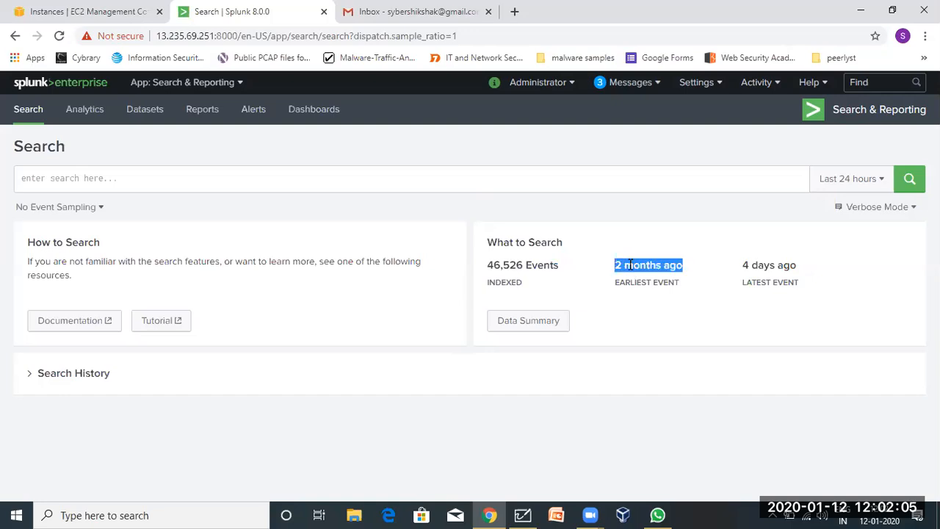
triple_click(753, 266)
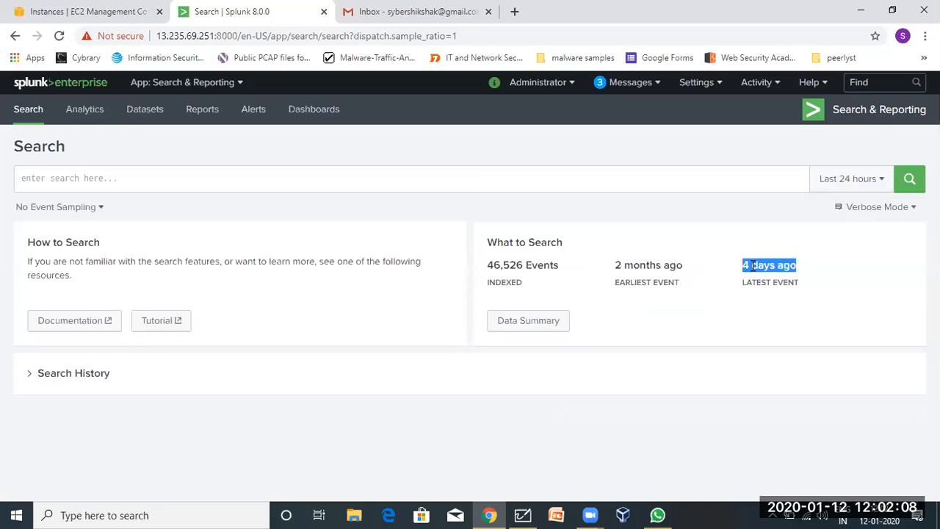
left_click(753, 266)
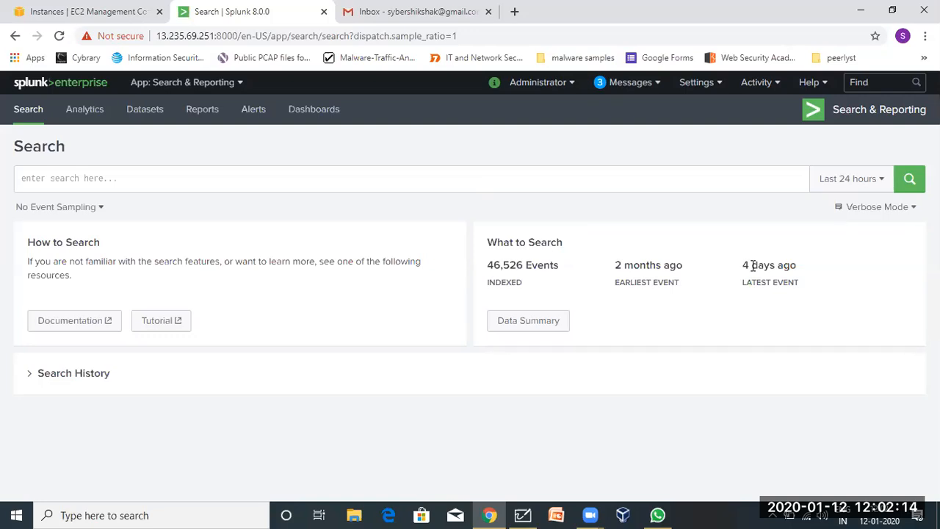
double_click(753, 266)
left_click(504, 308)
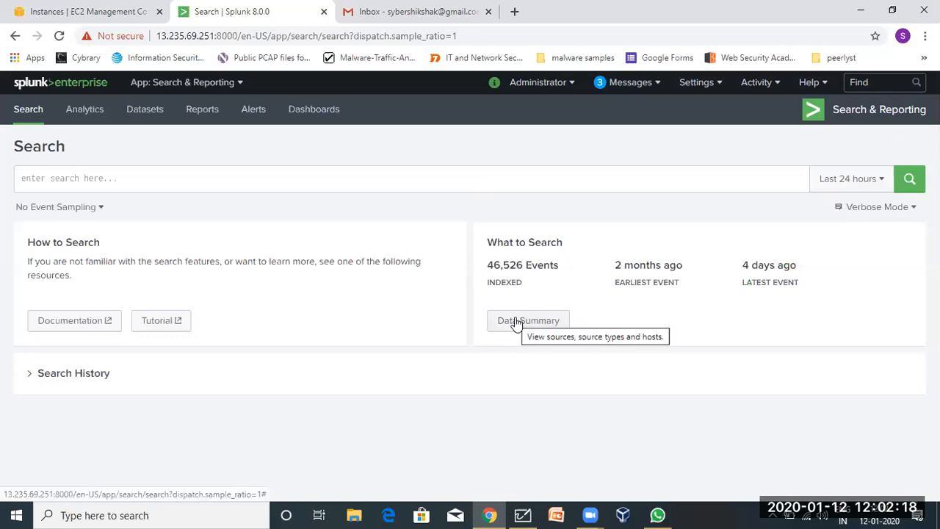
left_click(523, 514)
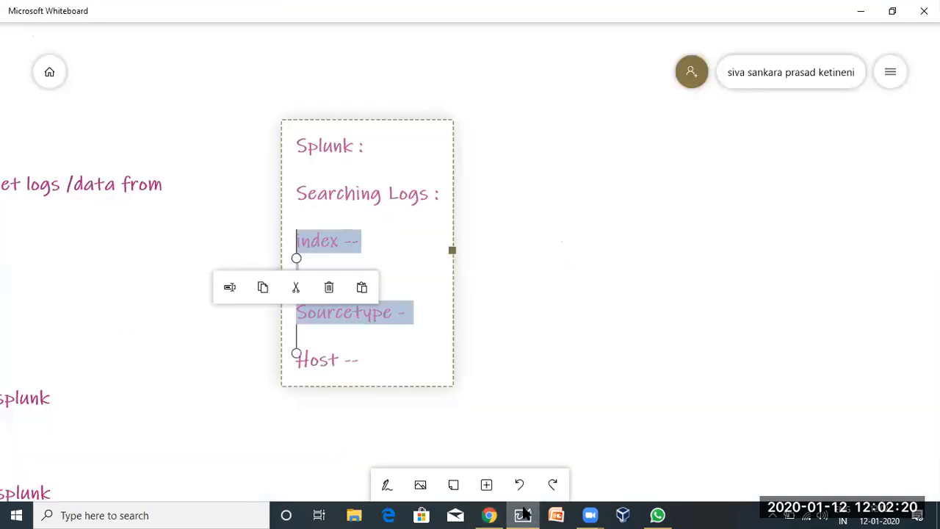
left_click(149, 340)
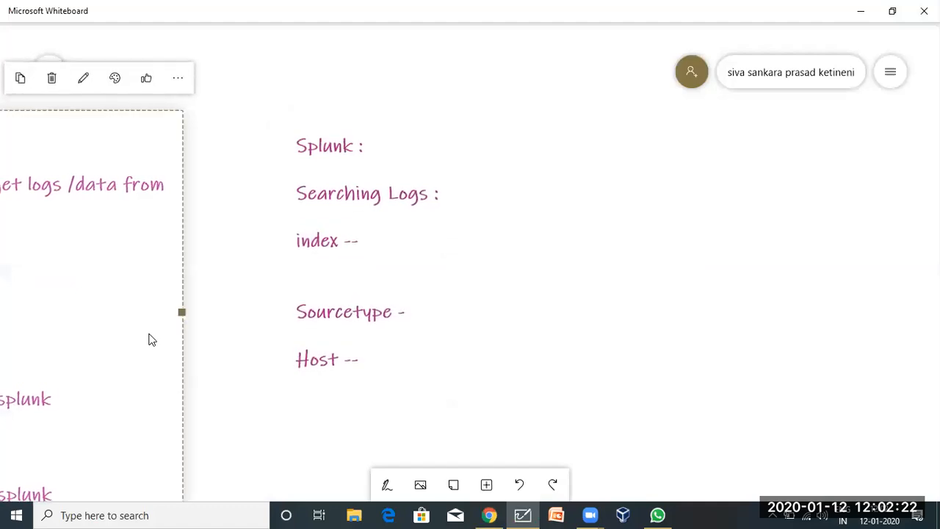
left_click(699, 220)
left_click_drag(619, 339, 939, 235)
left_click_drag(537, 150, 939, 226)
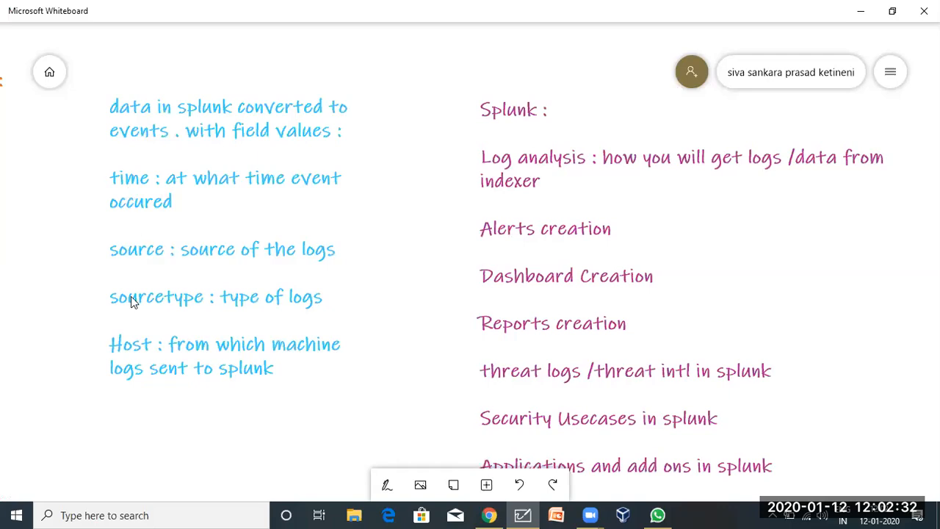
left_click(488, 515)
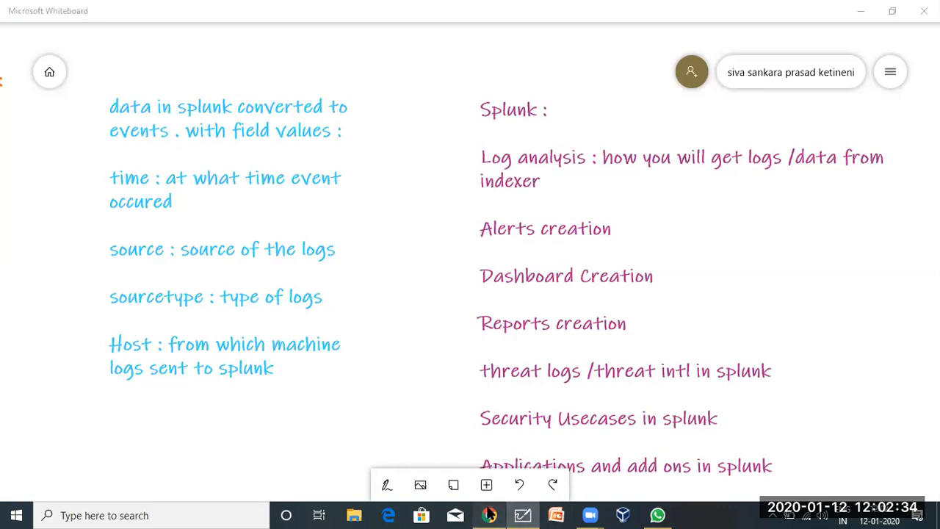
left_click(529, 318)
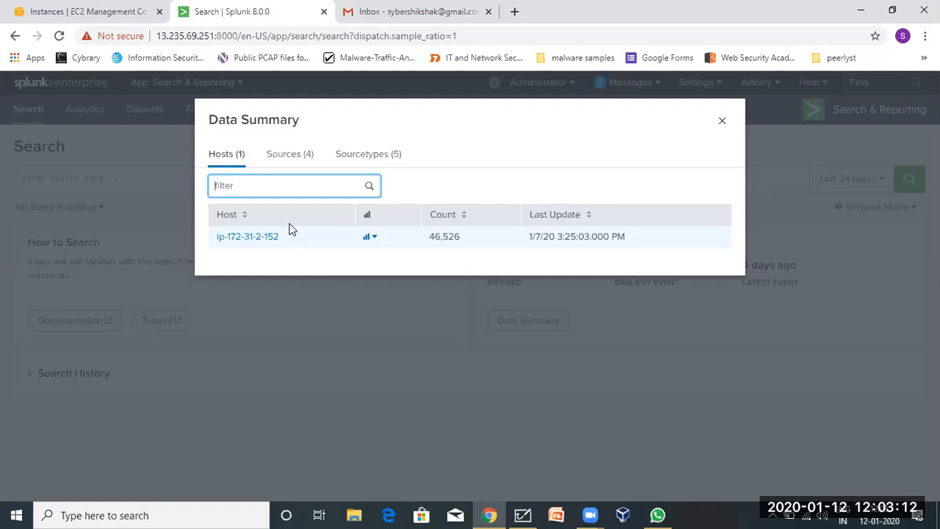
View the Sources (4) tab, then the Sourcetypes (5) tab showing My system with 13,516 events.
left_click(289, 154)
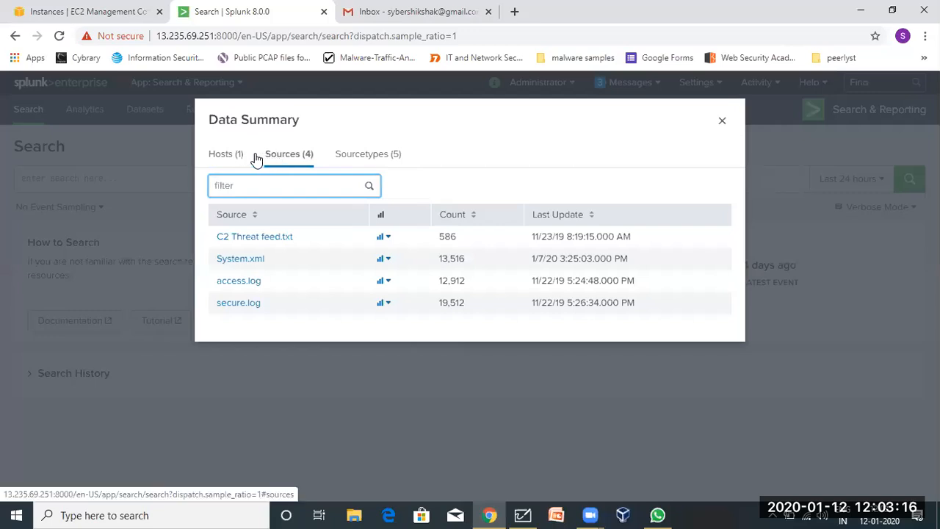
left_click(280, 157)
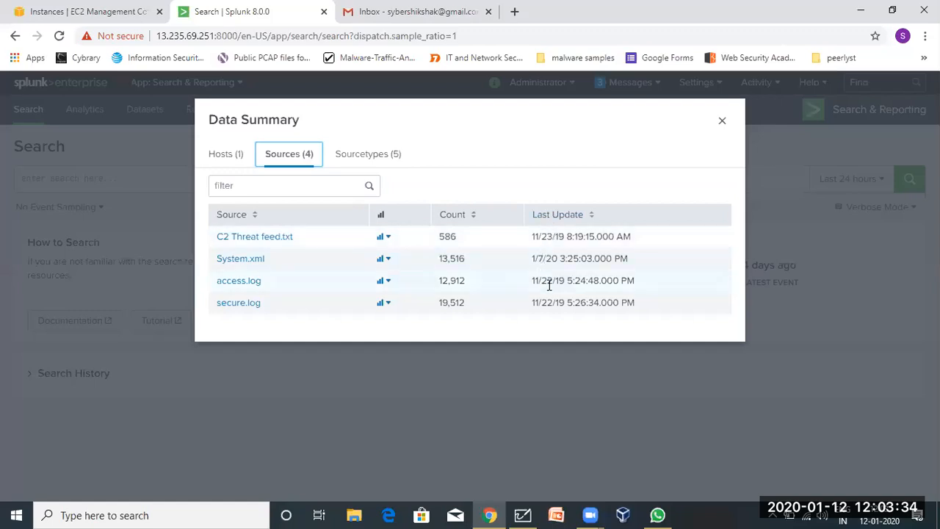
left_click(365, 152)
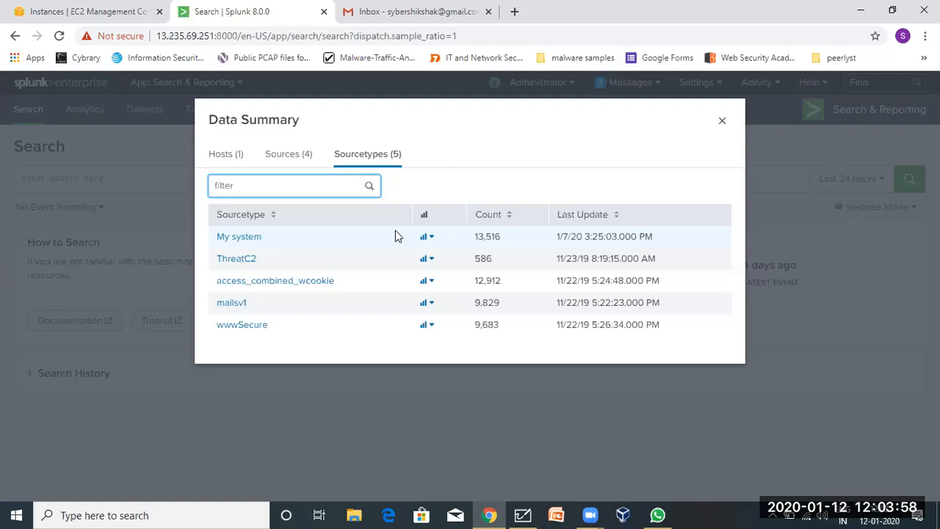
Flip through the Sources, Sourcetypes and Hosts tabs of the Data Summary.
left_click(290, 163)
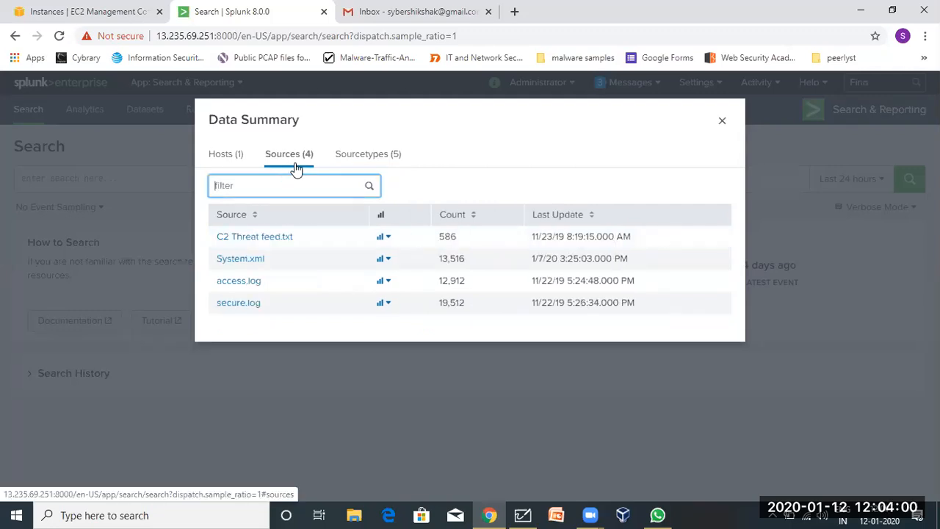
left_click(360, 162)
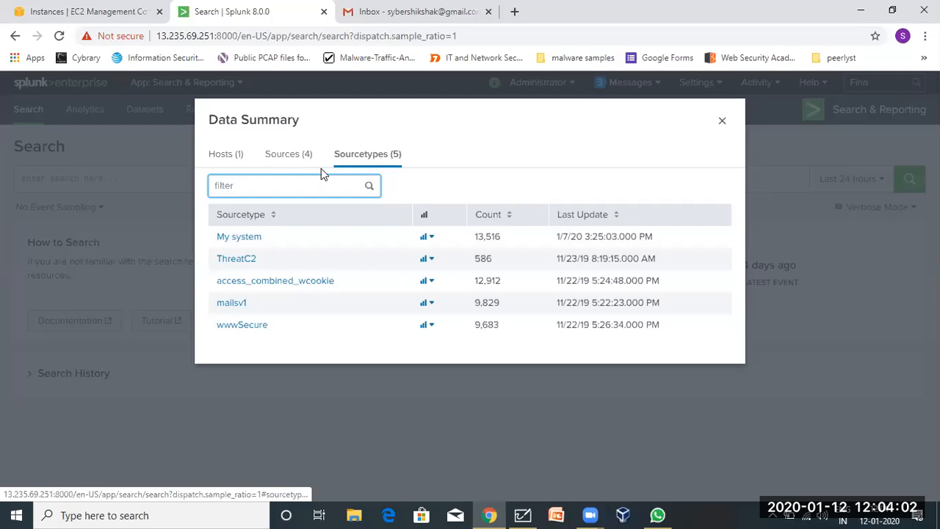
left_click(306, 163)
left_click(223, 158)
left_click(283, 157)
left_click(342, 154)
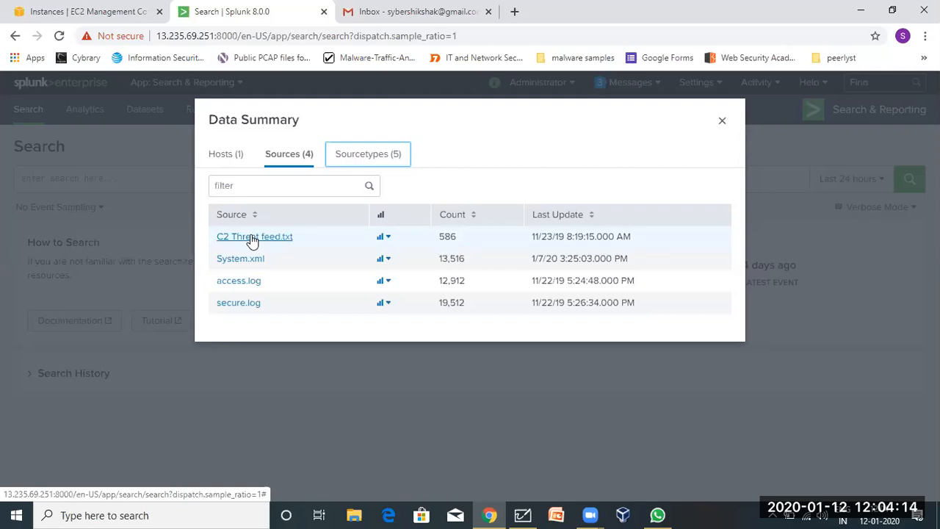
Close the Data Summary from its Sourcetypes tab and bring Microsoft Whiteboard to the front.
left_click(363, 147)
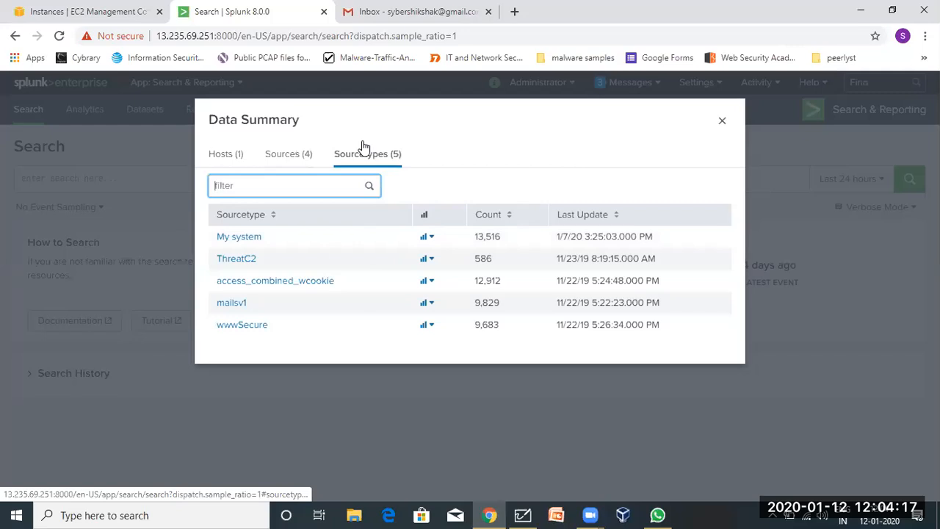
left_click(720, 121)
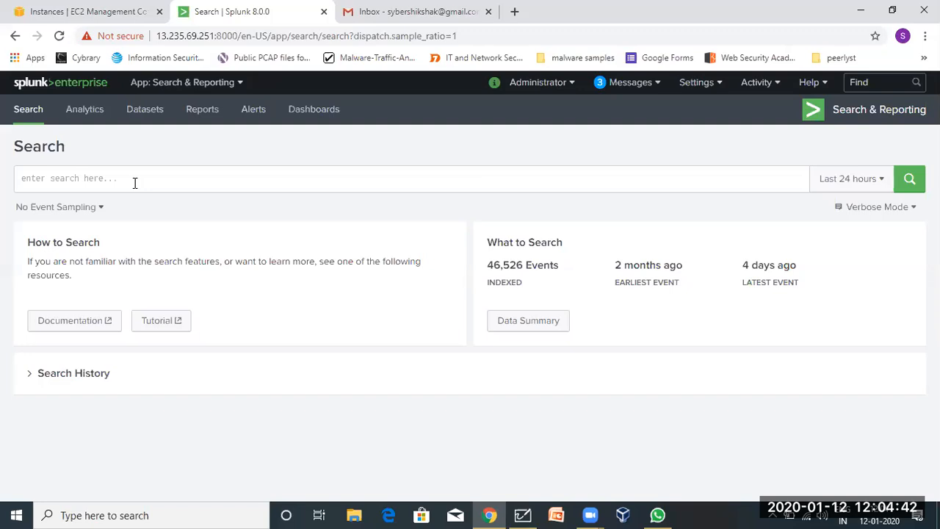
left_click(523, 515)
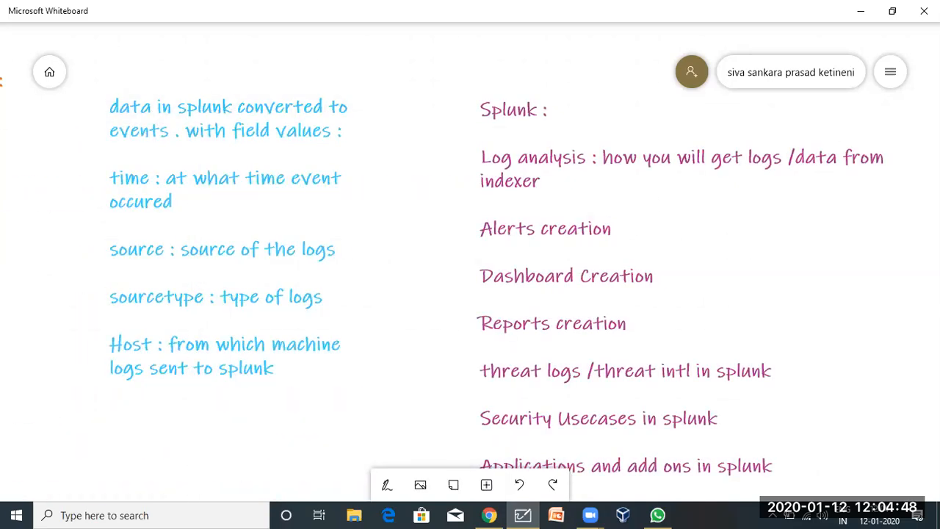
Scroll the canvas to the magenta 'Splunk : Searching Logs' note and select it.
scroll(588, 350, "down", 5)
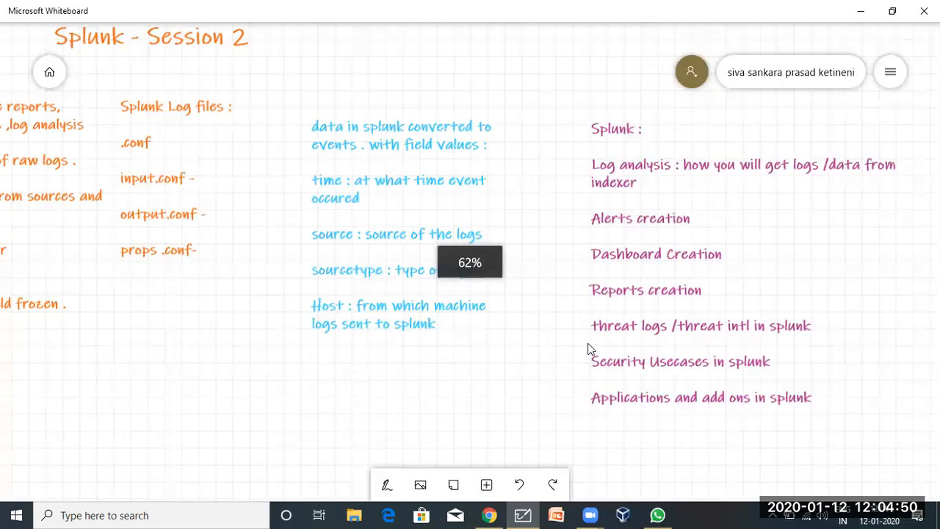
scroll(441, 338, "right", 5)
scroll(609, 286, "up", 5)
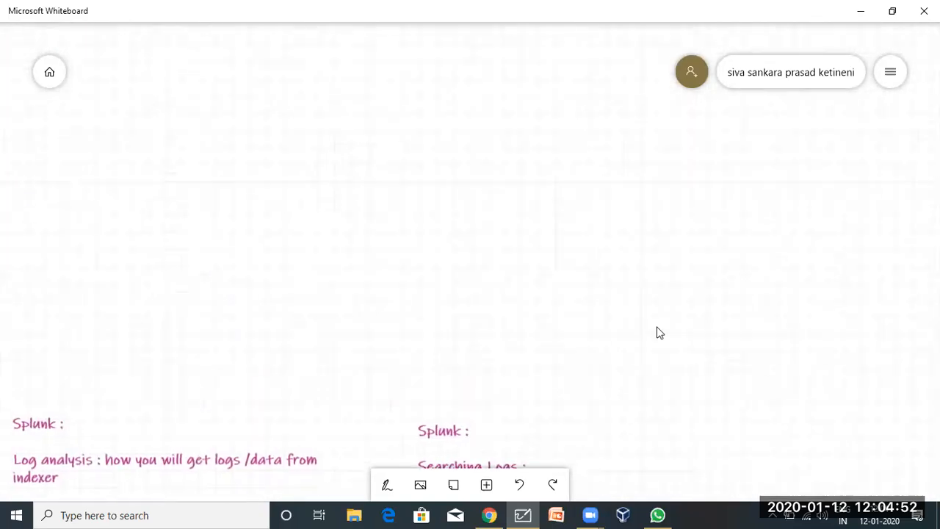
scroll(689, 193, "left", 5)
scroll(689, 194, "down", 3)
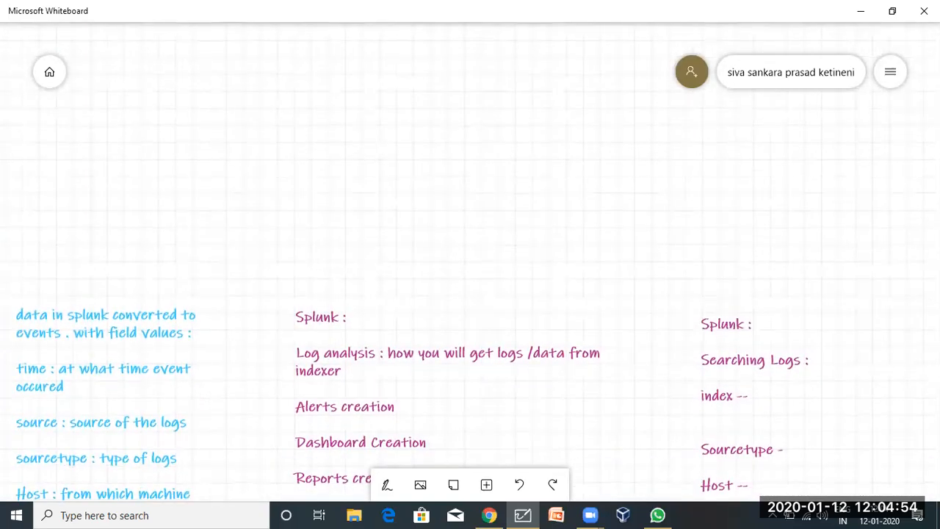
scroll(483, 125, "left", 5)
scroll(483, 125, "down", 3)
scroll(522, 88, "right", 5)
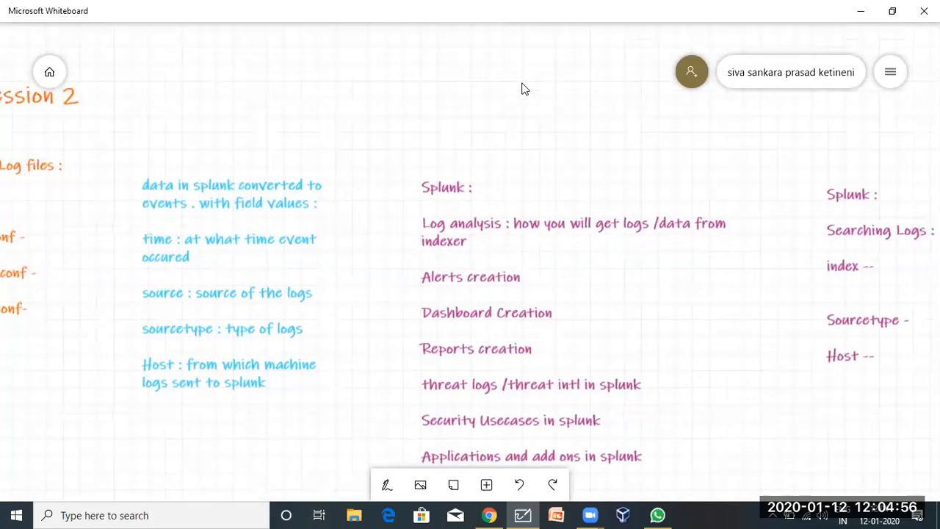
scroll(401, 320, "left", 7)
scroll(300, 409, "left", 5)
scroll(300, 409, "down", 2)
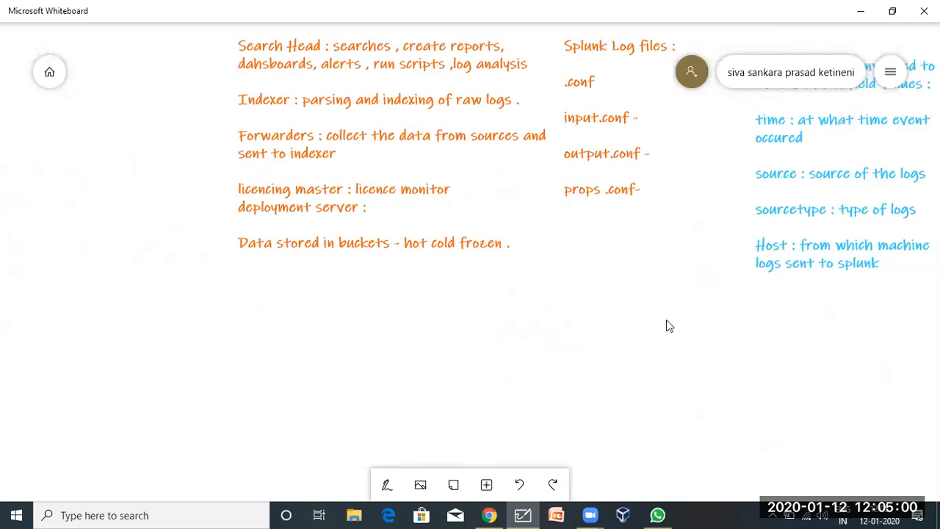
scroll(462, 348, "right", 5)
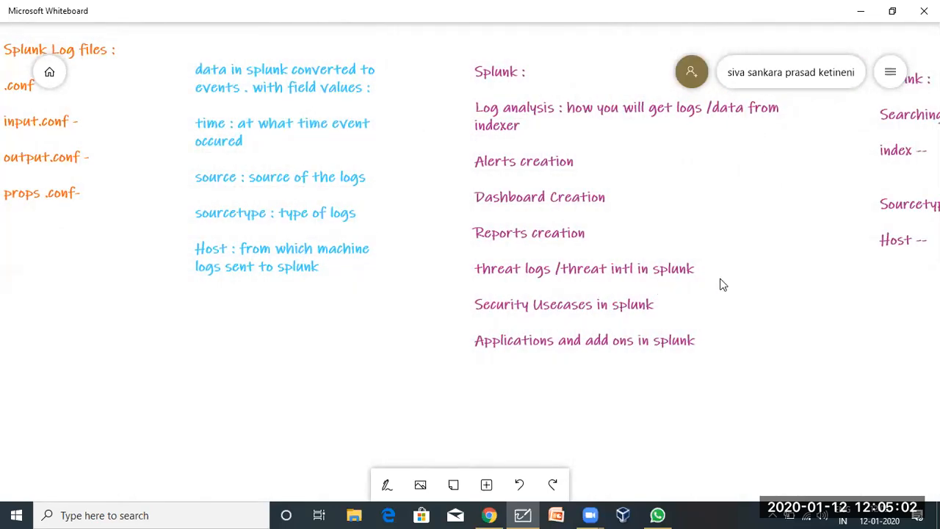
scroll(643, 305, "right", 3)
scroll(643, 305, "up", 1)
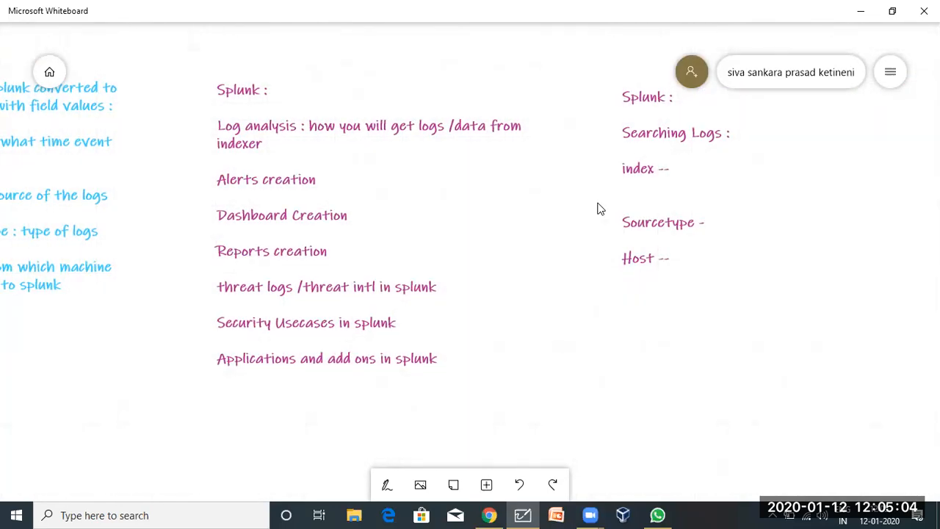
left_click(656, 209)
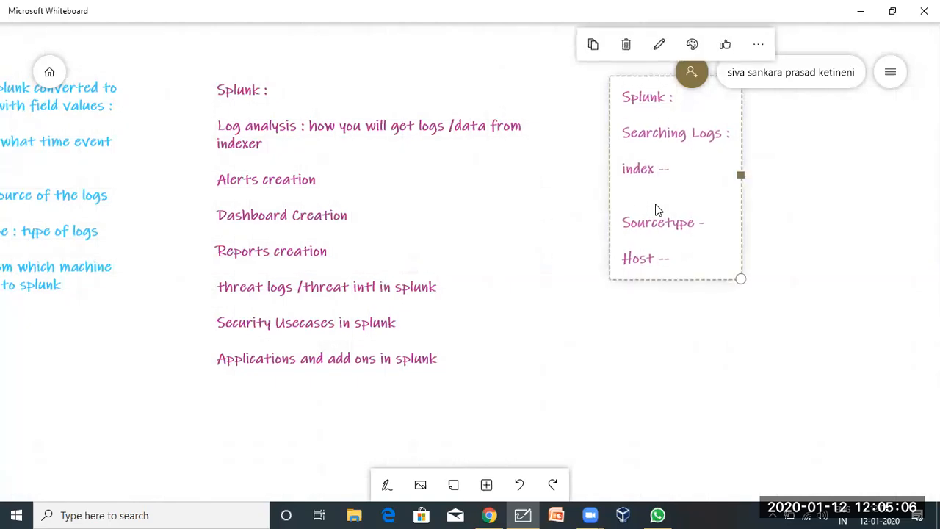
Move the Searching Logs notes below the orange Search Head notes and widen the box.
left_click_drag(880, 181, 737, 165)
left_click(534, 195)
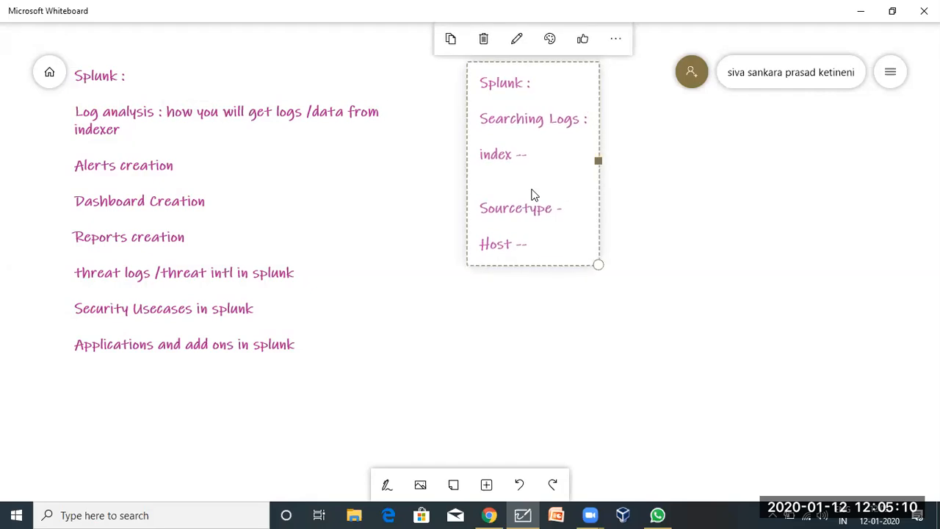
key("Delete")
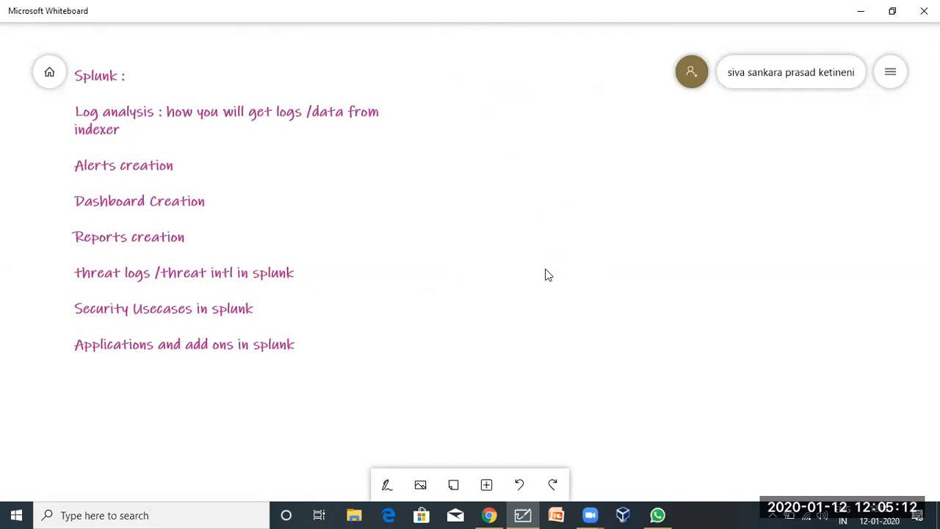
left_click_drag(489, 316, 872, 274)
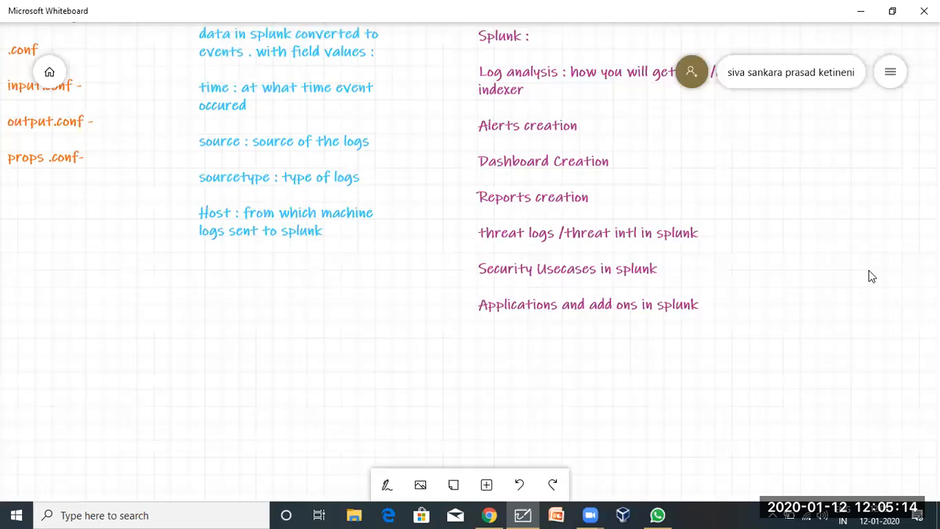
left_click_drag(235, 353, 707, 376)
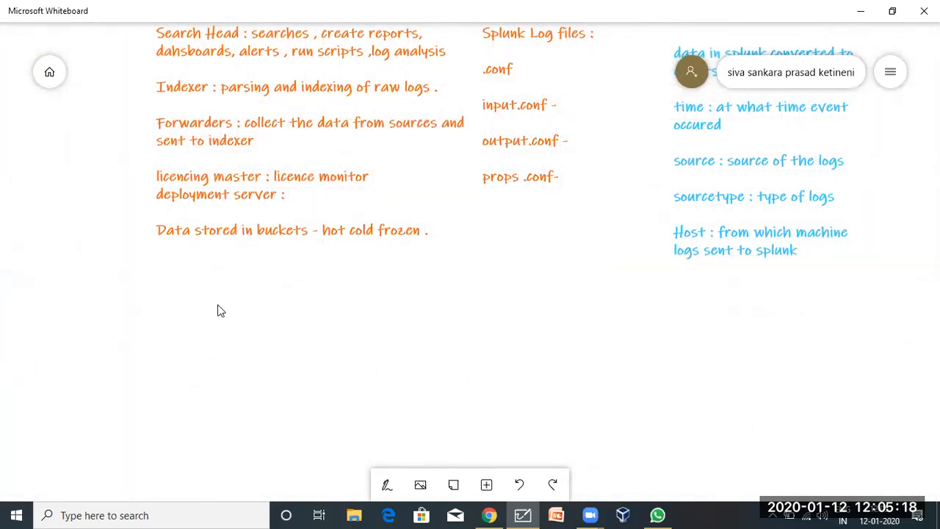
key("ctrl+v")
left_click_drag(515, 335, 196, 347)
left_click_drag(374, 351, 738, 351)
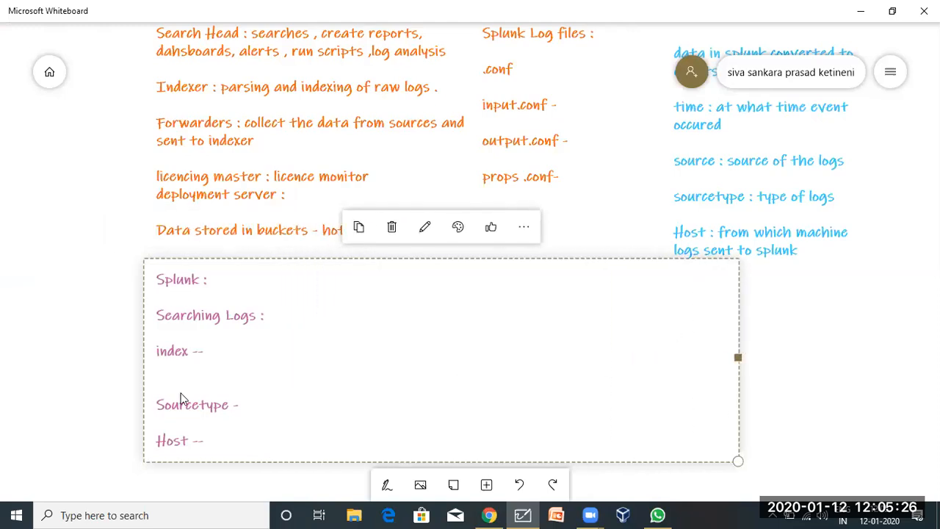
Join index, Sourcetype and Host onto one line, add item '1.' below, and return to Splunk.
left_click(155, 406)
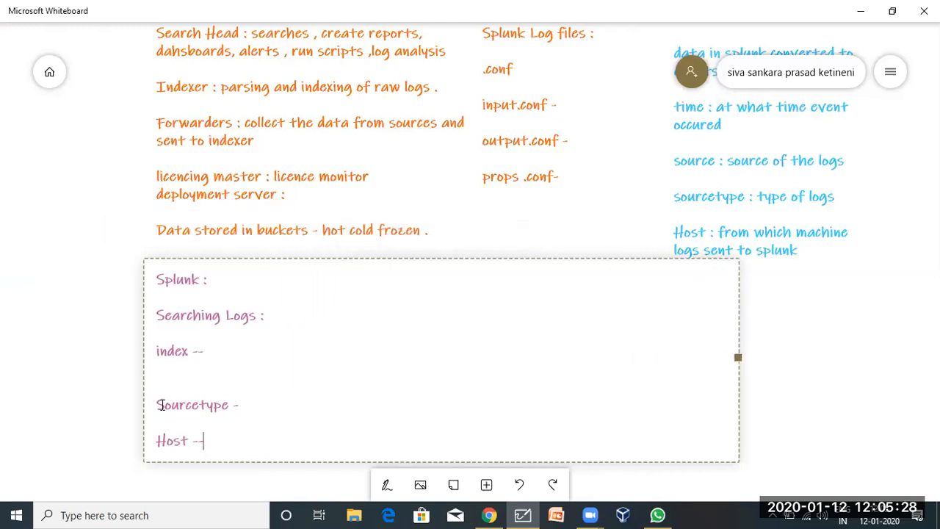
key("BackSpace")
key("BackSpace")
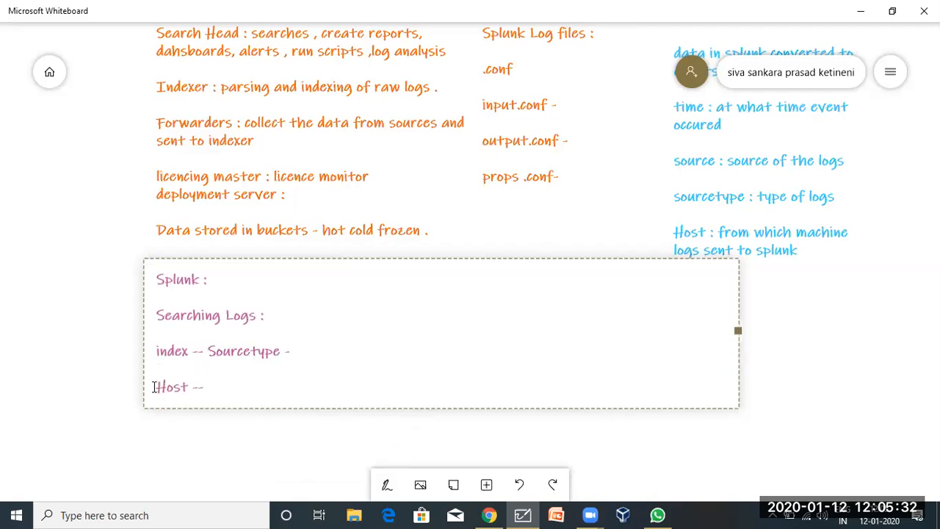
left_click(151, 383)
key("BackSpace")
key("BackSpace")
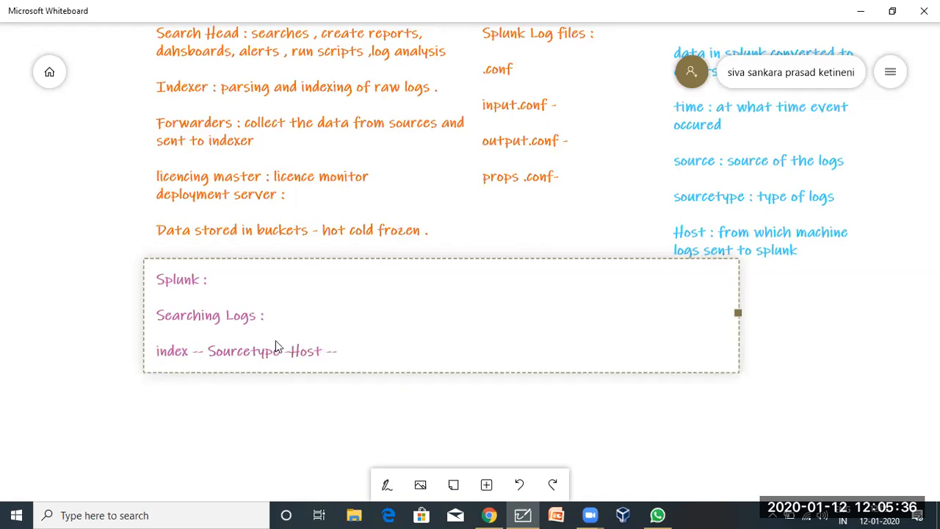
left_click(342, 350)
key("Return")
type("1.")
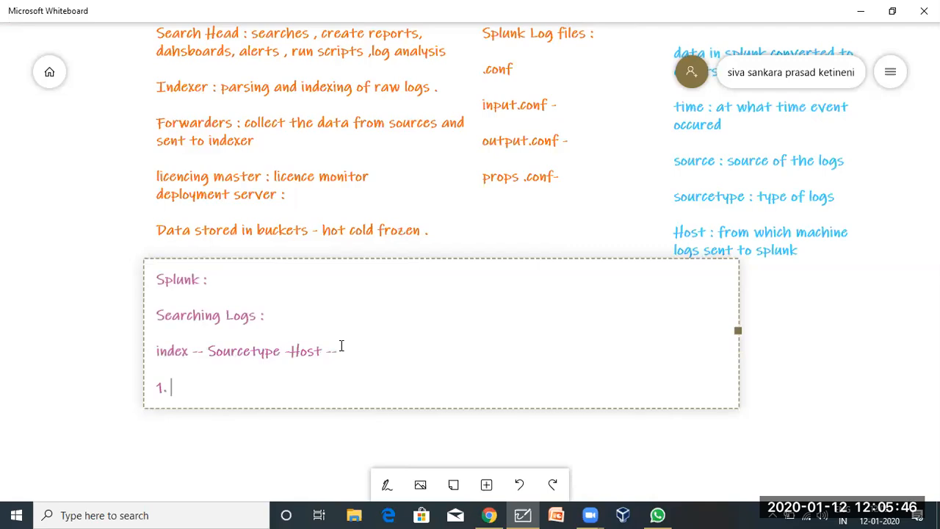
left_click(498, 515)
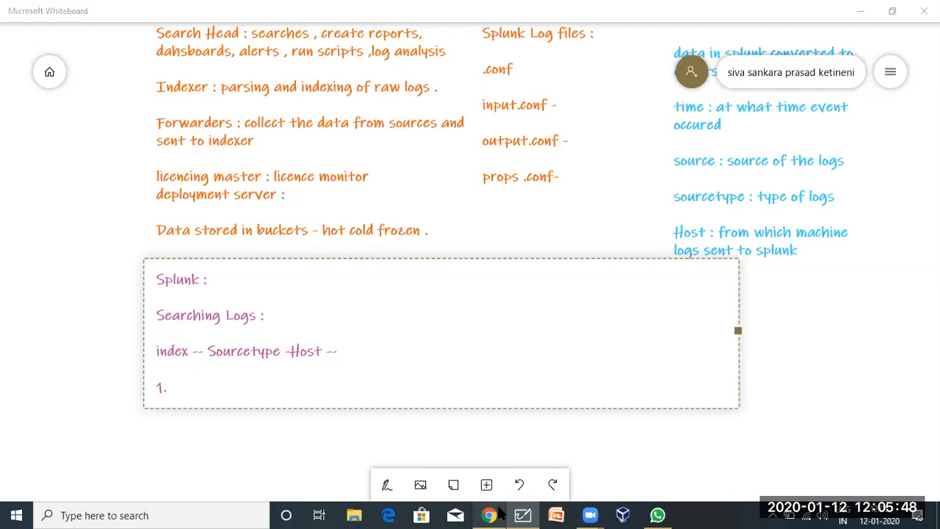
left_click(51, 180)
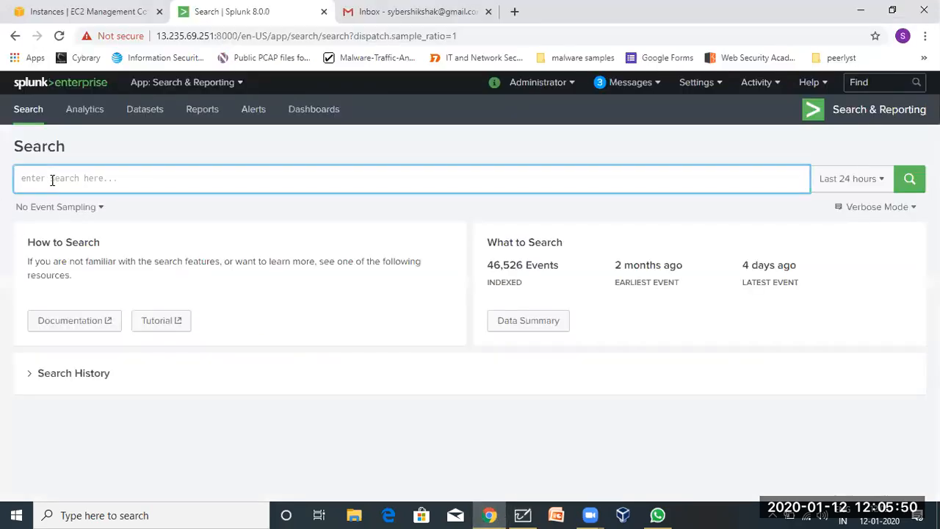
Enter the query index=* in the Splunk search bar and select it before returning to Whiteboard.
type("index")
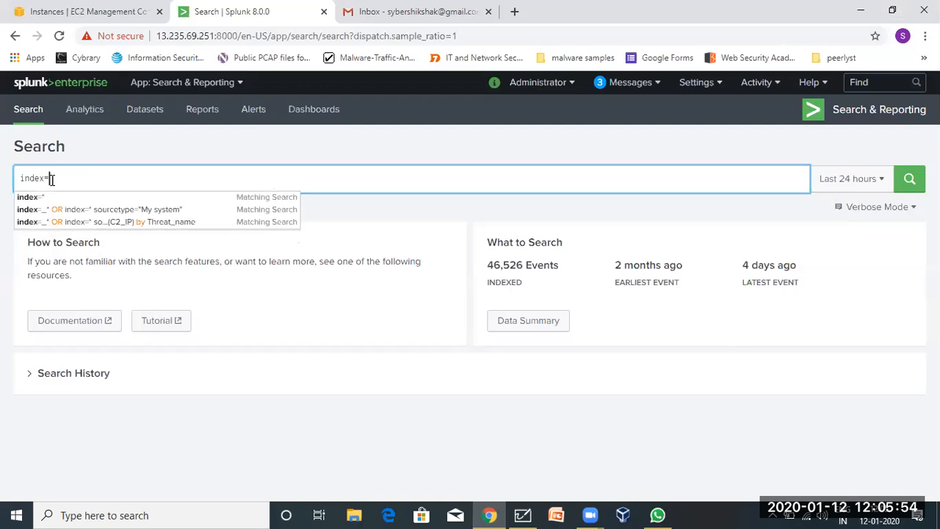
type("=")
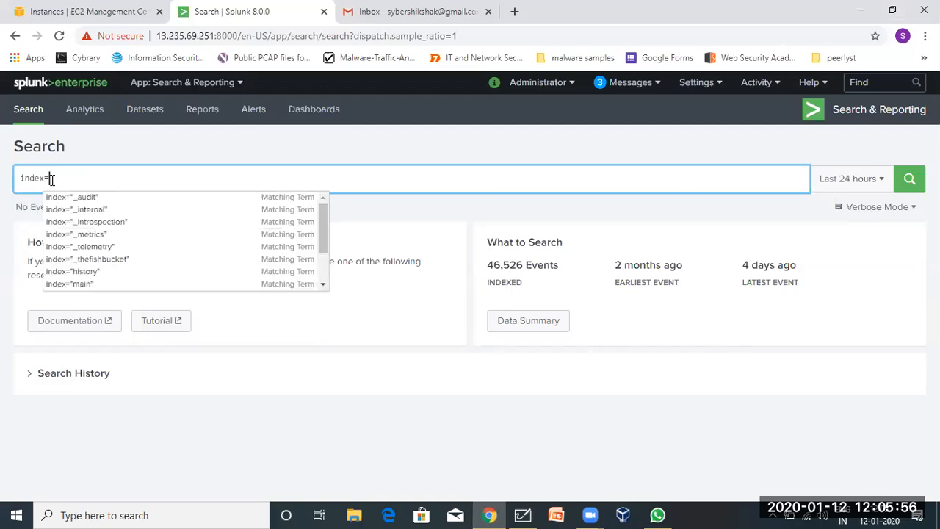
type("*")
key("BackSpace")
type("*")
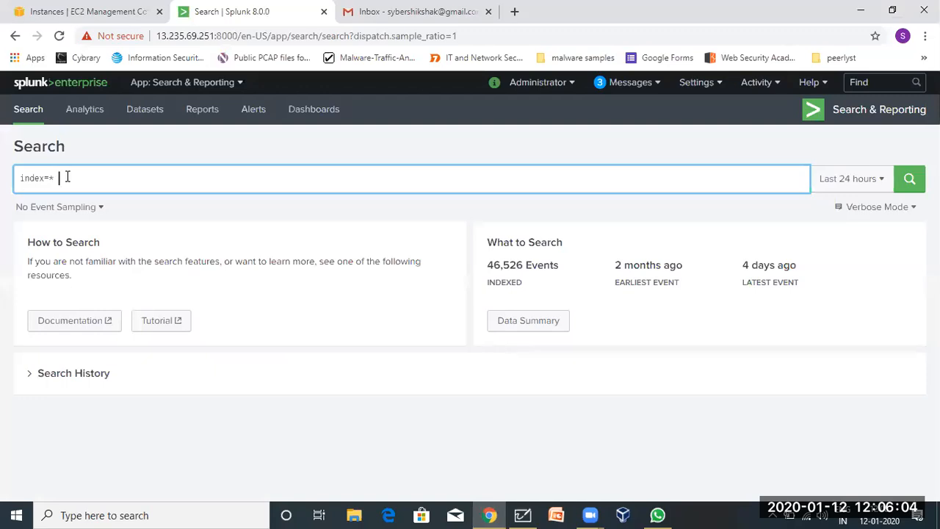
left_click_drag(67, 177, 3, 184)
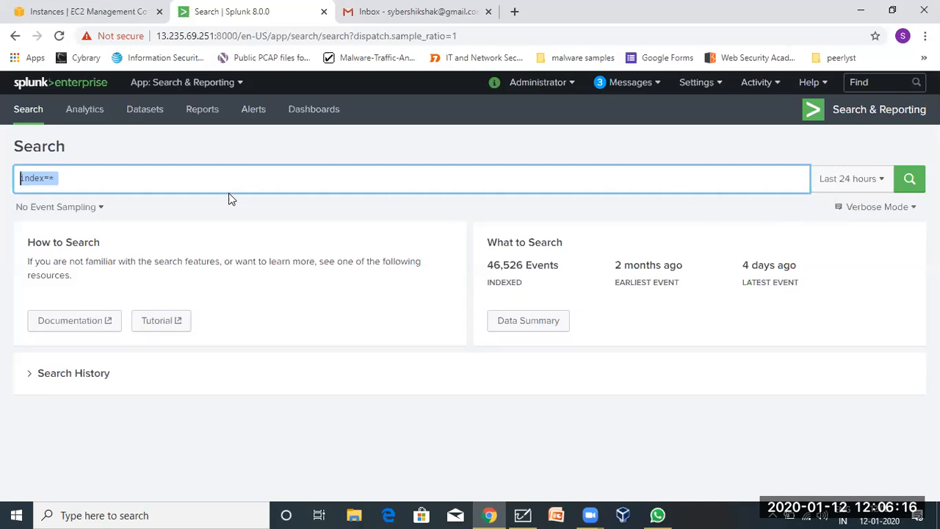
left_click(524, 515)
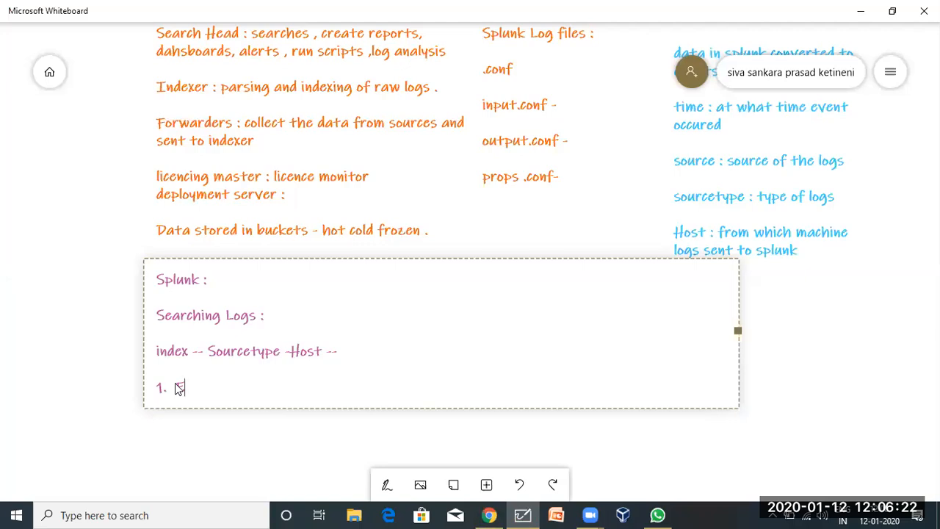
Replace the text after '1.' with 'key words - search' and go back to Splunk.
key("BackSpace")
key("BackSpace")
key("BackSpace")
type("key words - search")
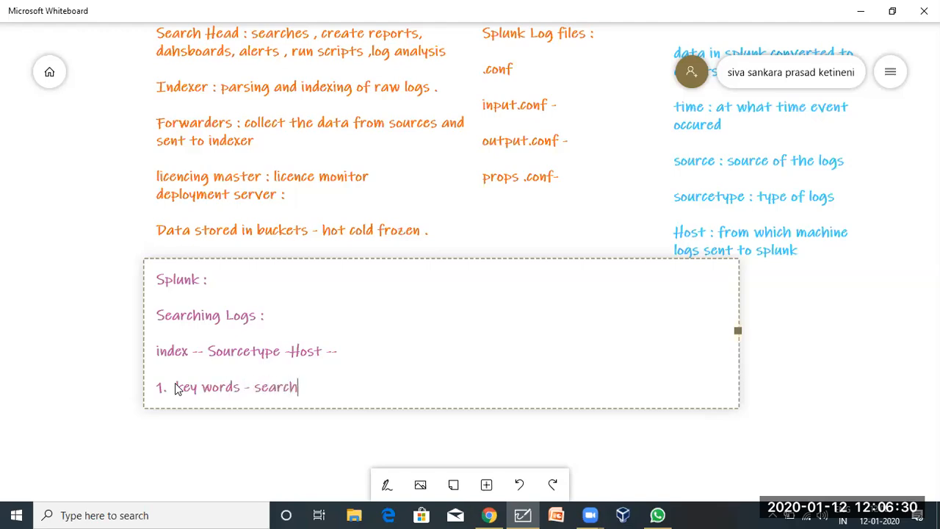
left_click(489, 515)
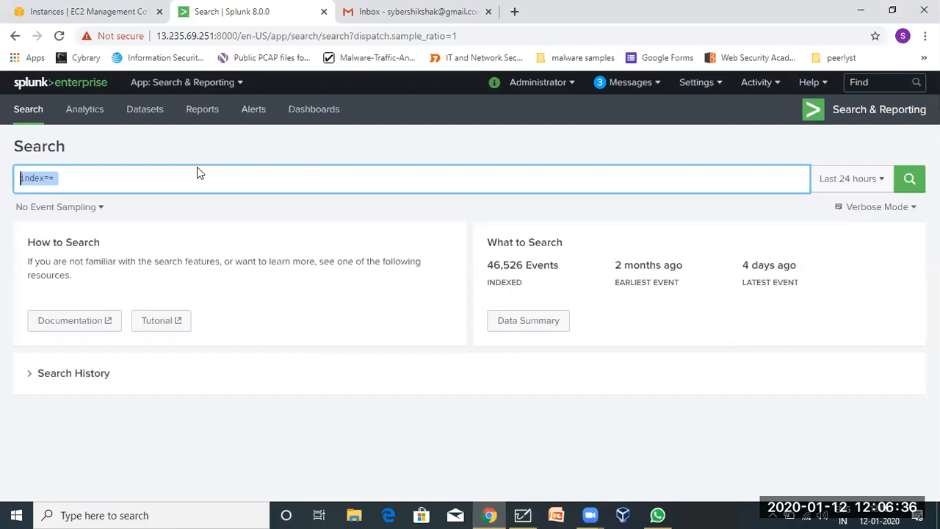
Replace the index=* query with google.com and run the search.
key("BackSpace")
type("doc")
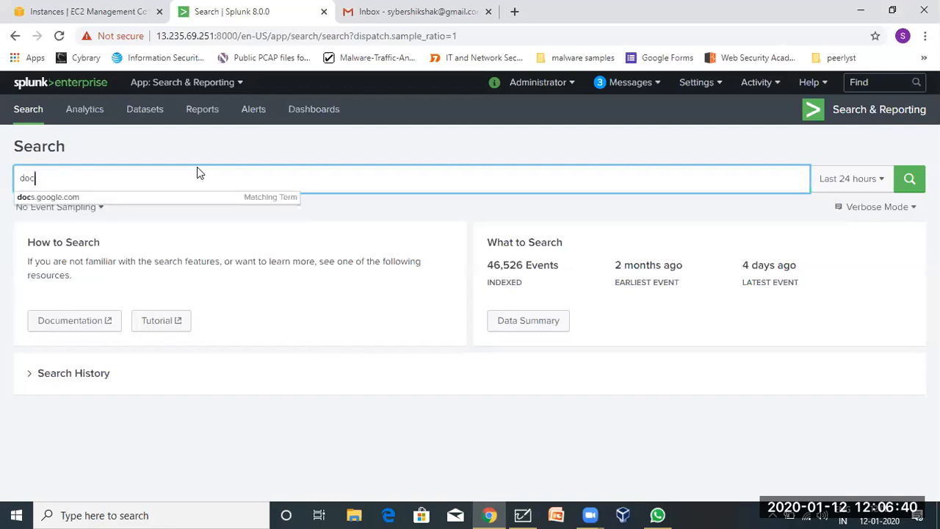
key("BackSpace")
key("BackSpace")
key("BackSpace")
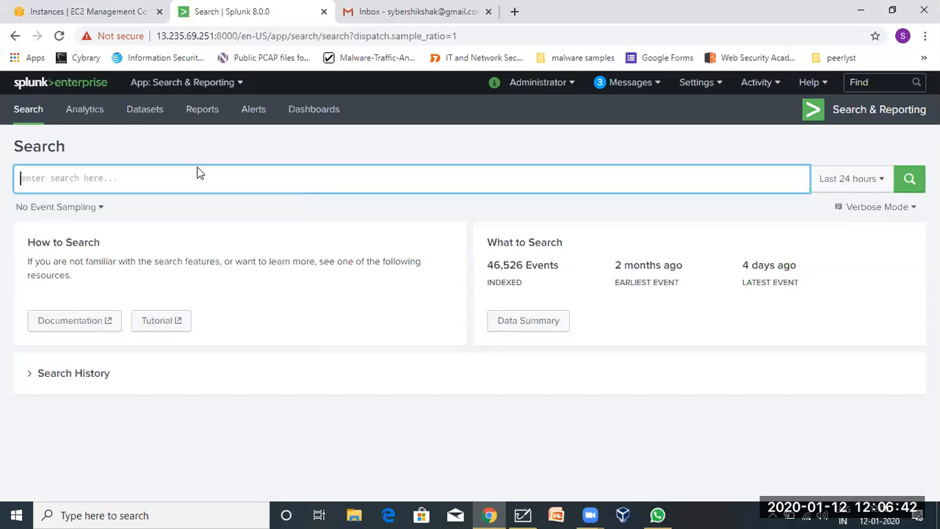
type("goo")
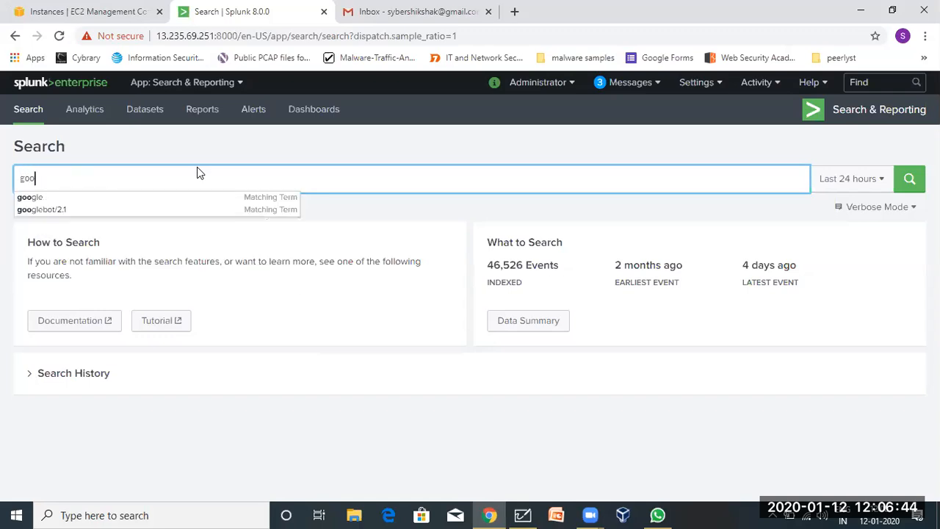
type("gle.com")
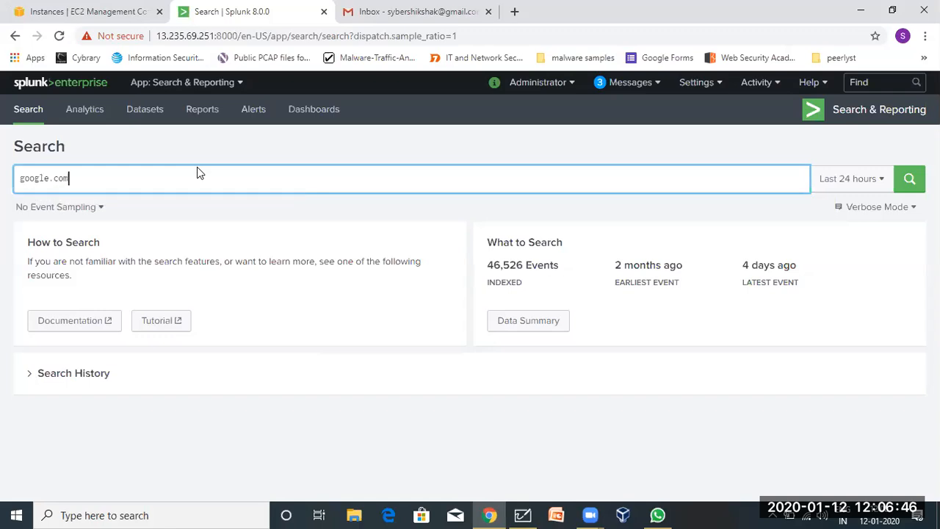
type("\"")
key("BackSpace")
key("Return")
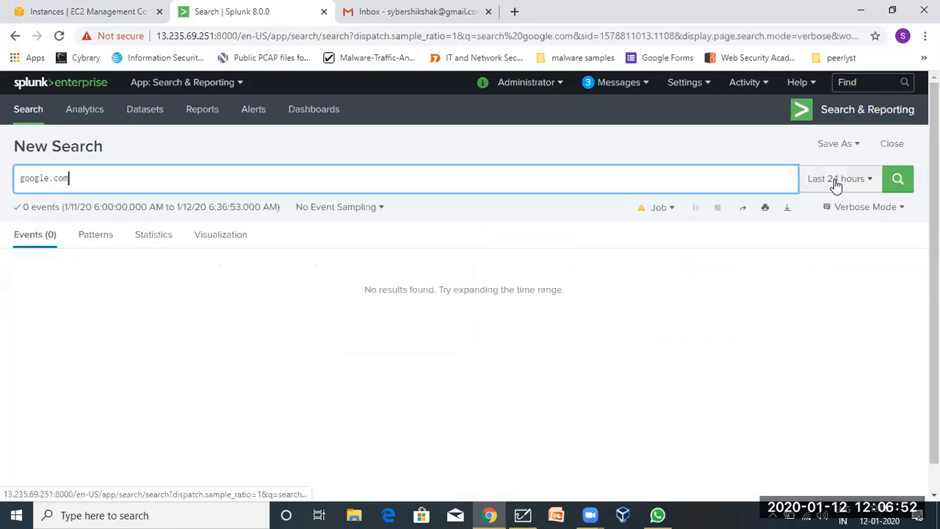
Rerun the google.com search over All time, getting 616 events, then switch to Whiteboard.
left_click(835, 179)
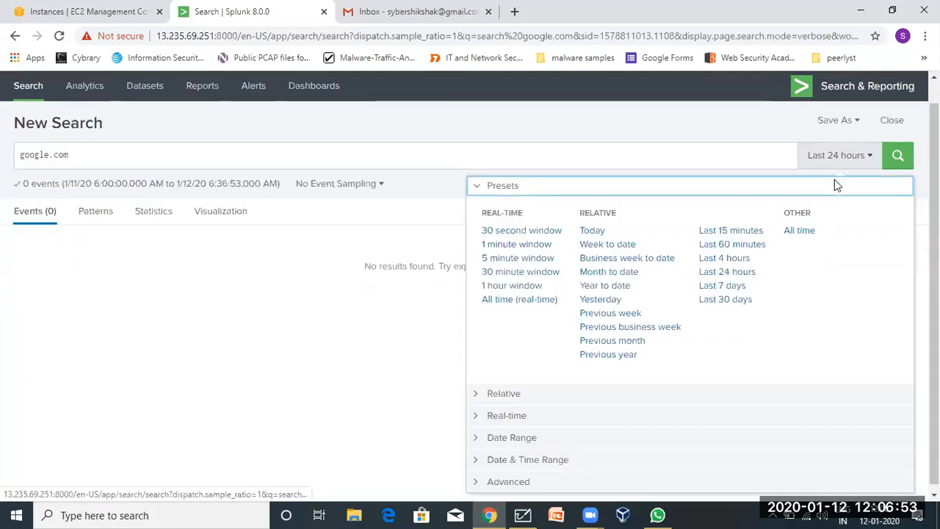
left_click(798, 231)
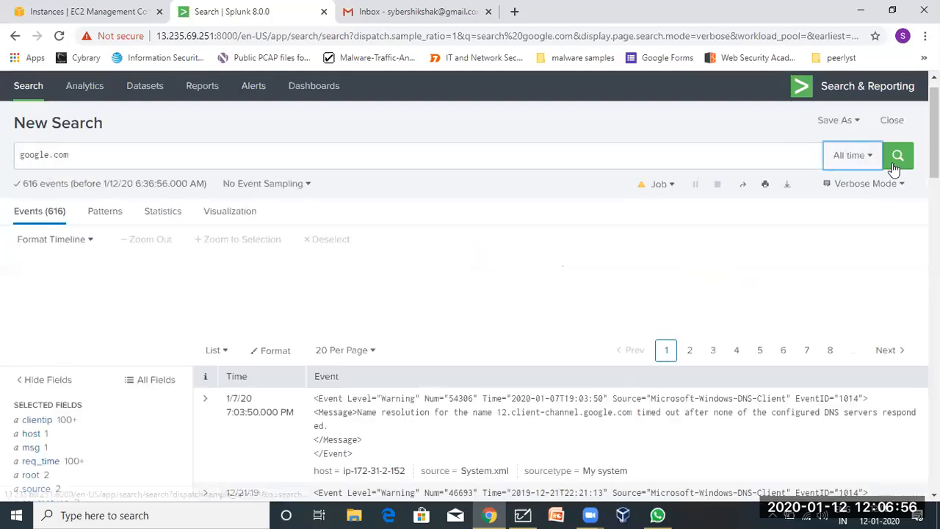
left_click(897, 155)
scroll(473, 378, "down", 3)
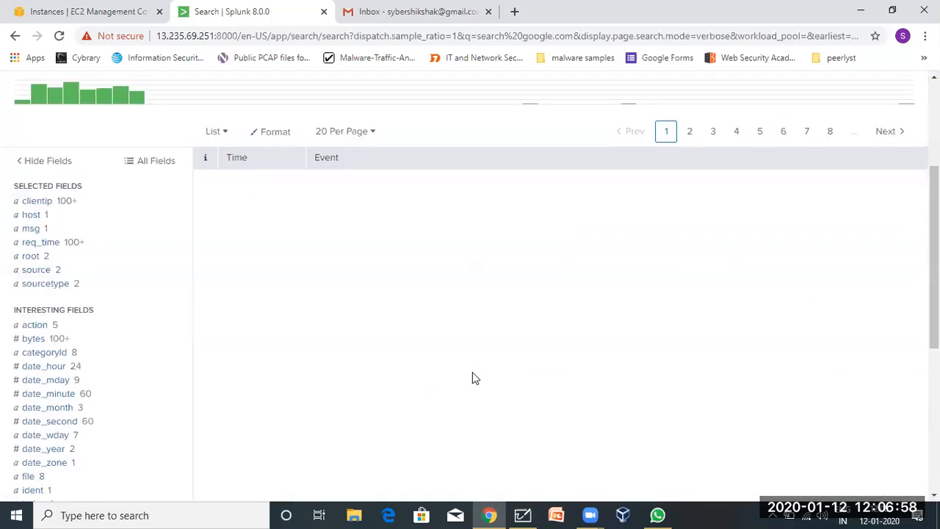
scroll(472, 378, "up", 2)
scroll(498, 346, "down", 3)
scroll(497, 347, "up", 2)
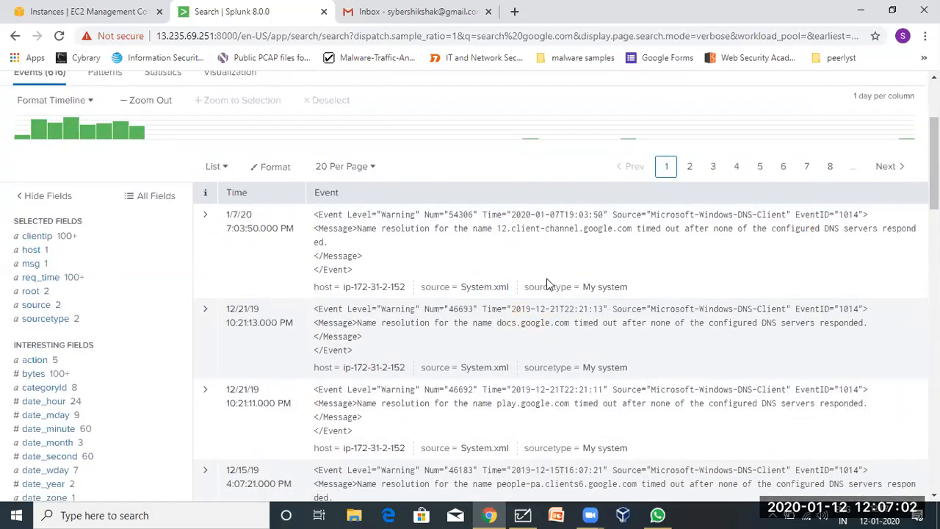
scroll(446, 361, "up", 3)
scroll(431, 384, "down", 15)
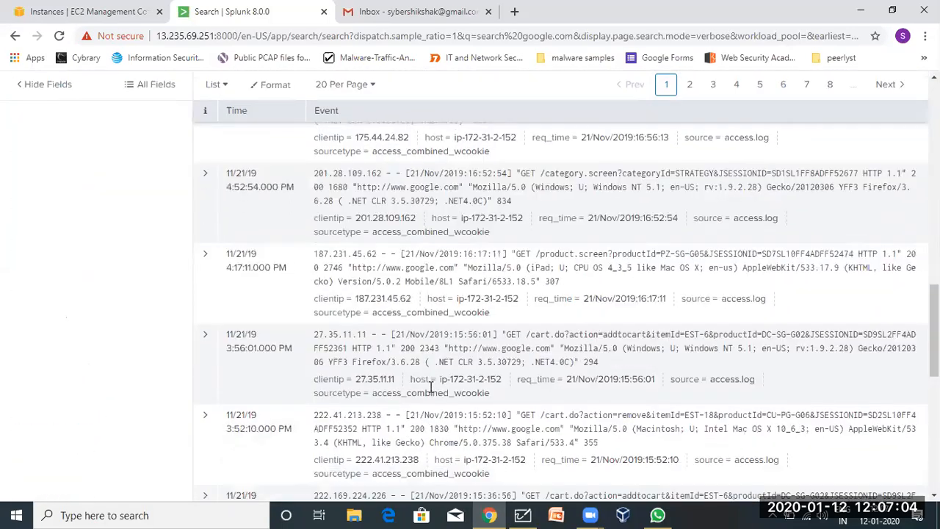
scroll(430, 387, "up", 15)
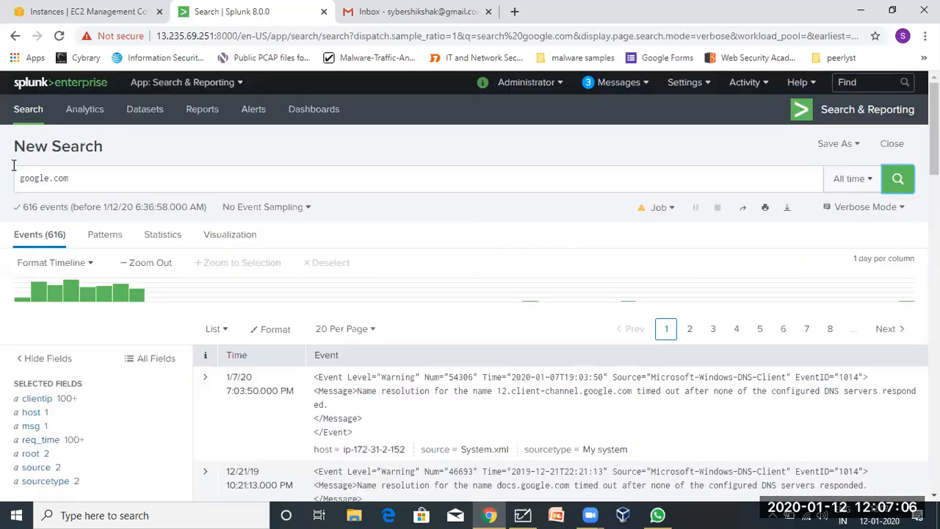
left_click_drag(72, 178, 13, 165)
left_click(517, 513)
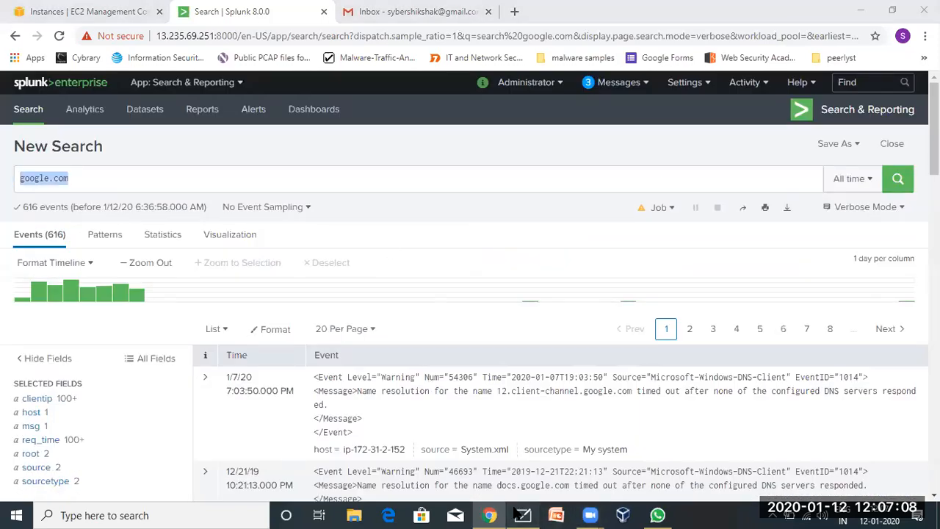
Add '2.add index/sourcetype' as the second item in the Whiteboard notes, then return to Splunk.
key("Return")
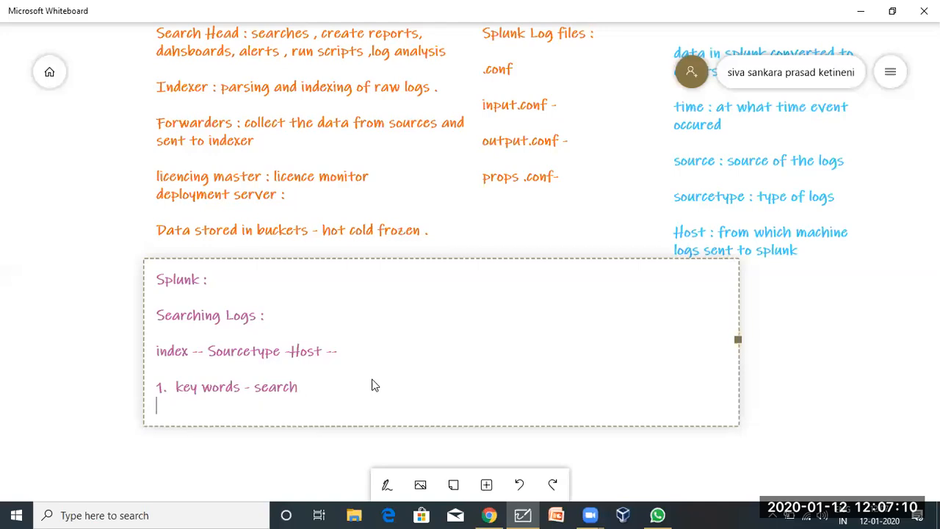
type("2.add index/sourcetype")
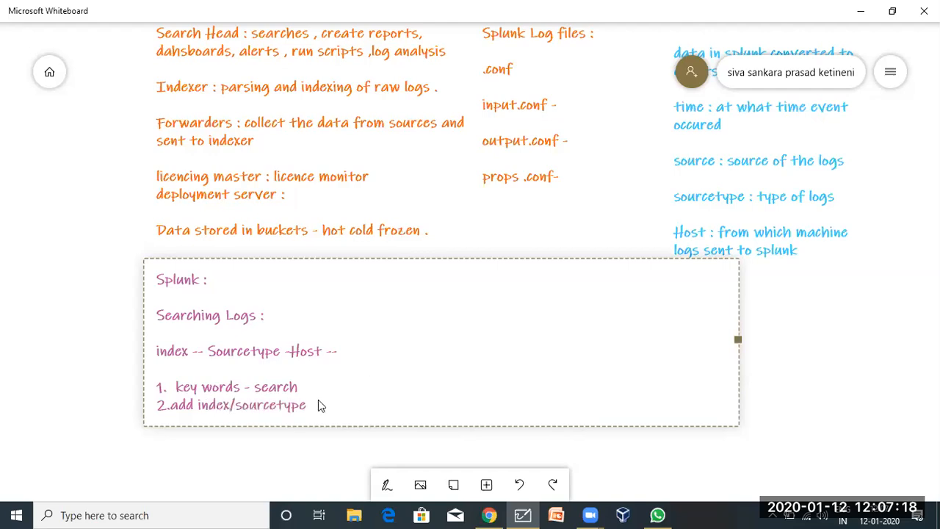
left_click_drag(306, 404, 150, 390)
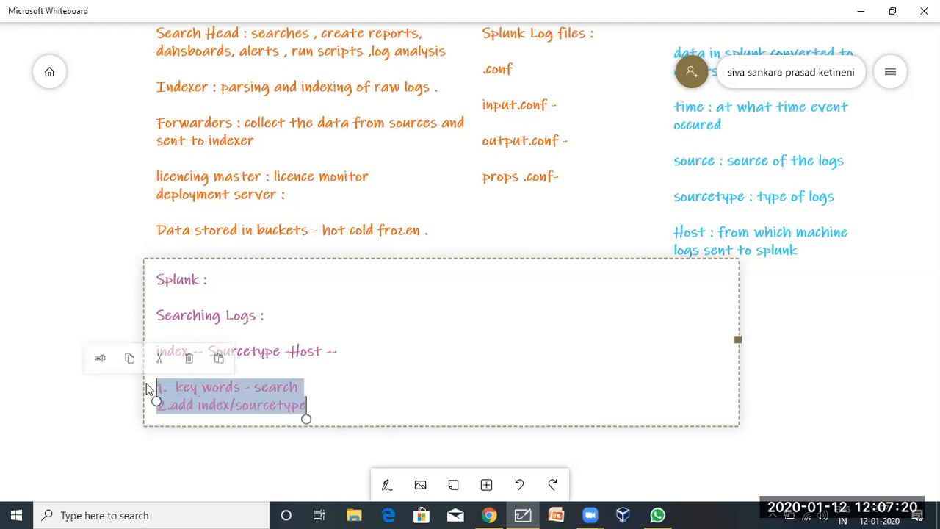
left_click(488, 515)
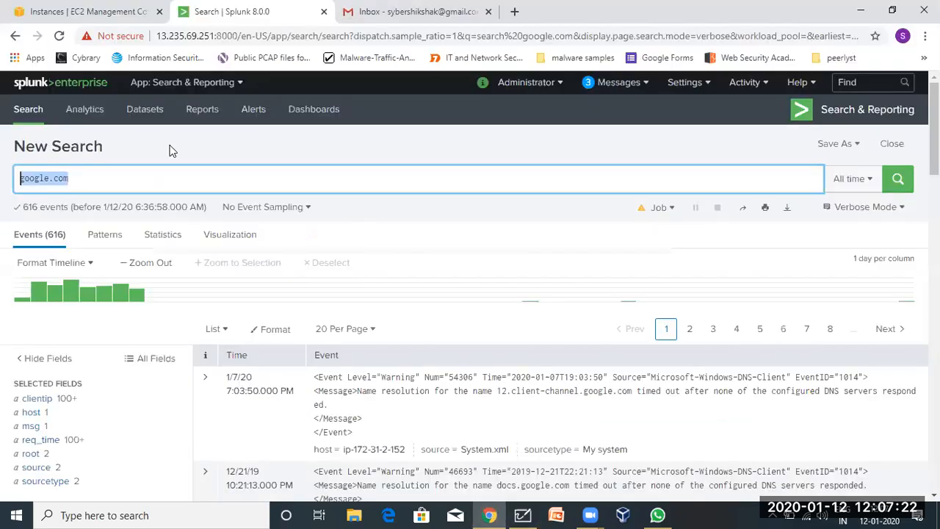
Replace the google.com query with index=* to search all indexes, returning 46,526 events.
key("BackSpace")
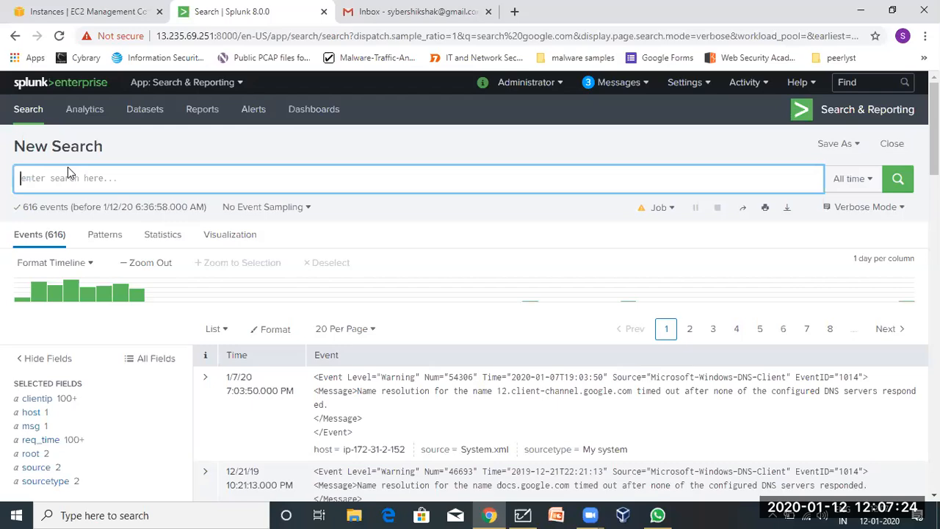
type("index")
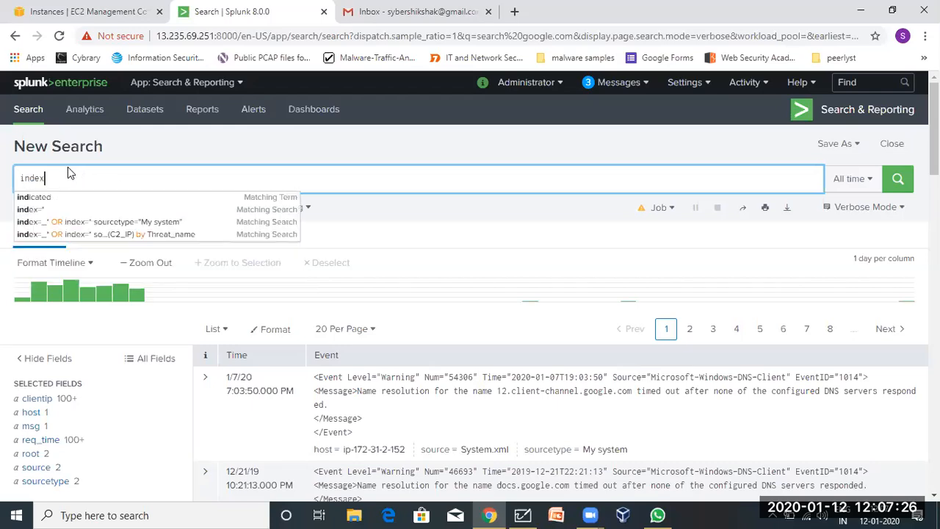
type("=*")
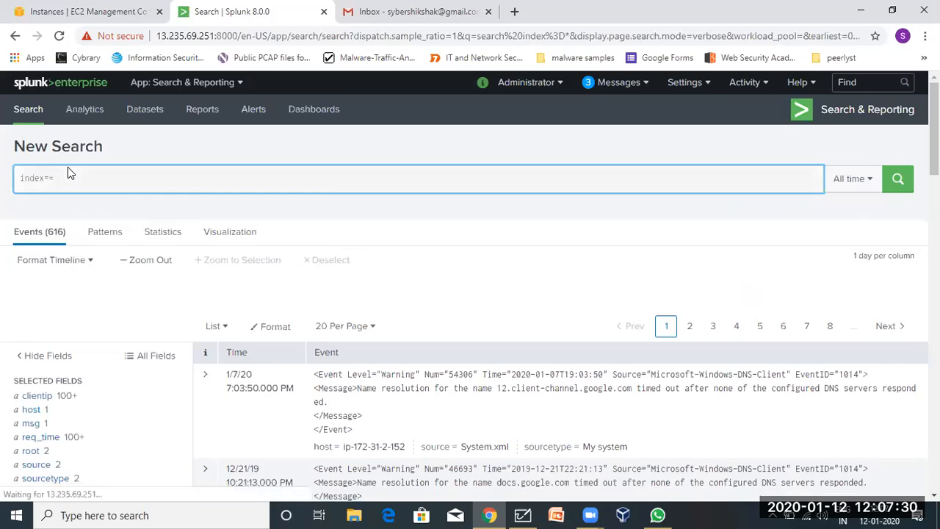
key("Return")
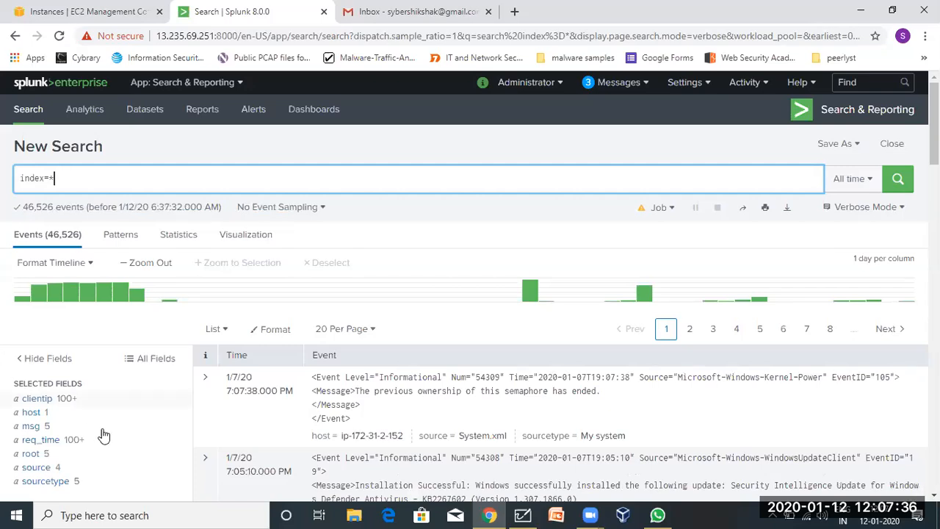
scroll(228, 407, "down", 3)
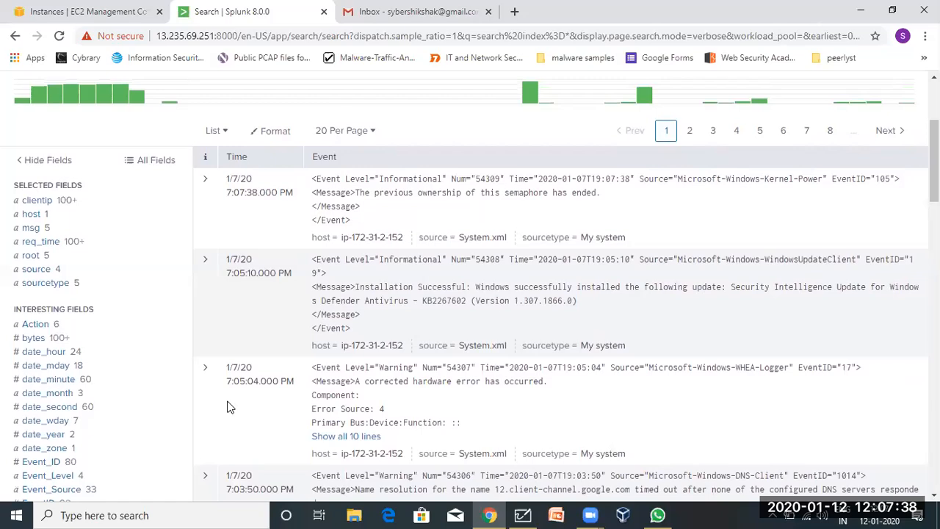
scroll(228, 407, "up", 3)
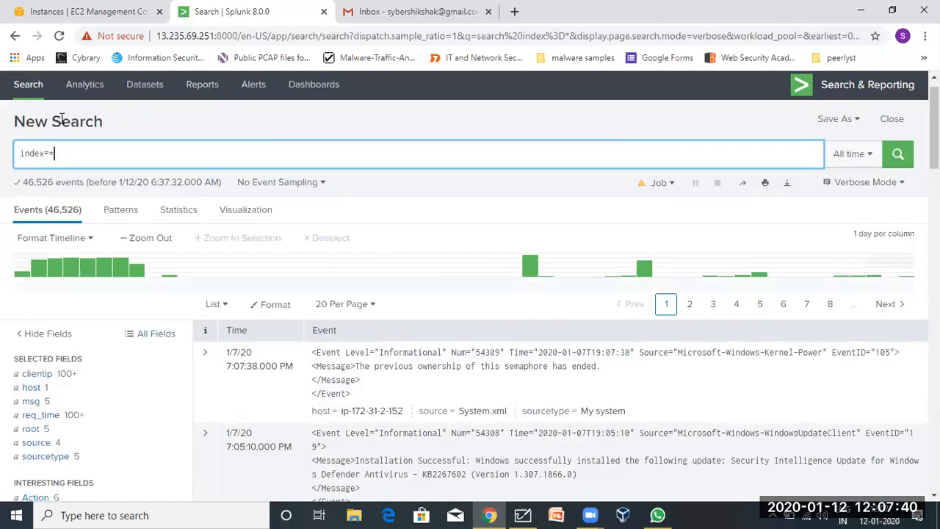
left_click_drag(63, 153, 56, 152)
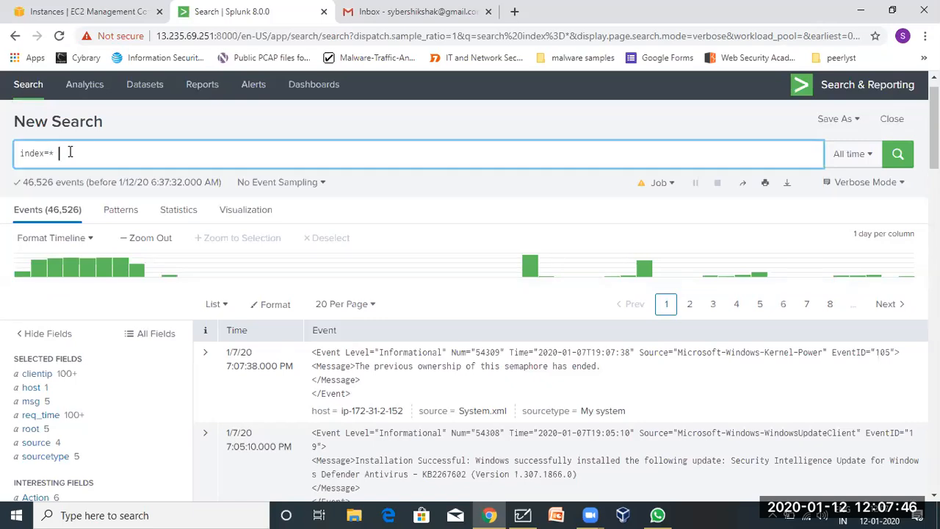
type("AND ")
type("OR ")
type("NOR")
key("BackSpace")
key("BackSpace")
type("T")
left_click_drag(58, 153, 120, 152)
left_click(120, 152)
type("*")
left_click_drag(122, 153, 55, 153)
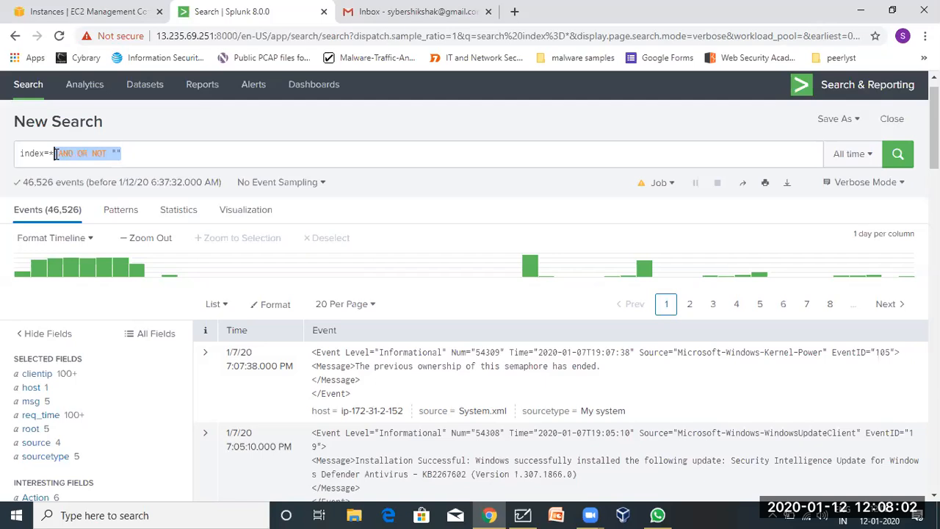
key("BackSpace")
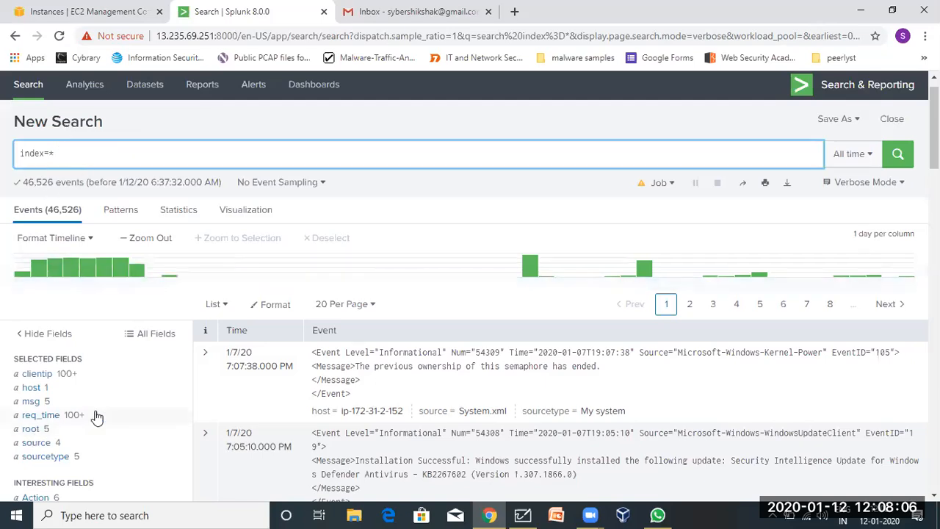
Scroll the index=* results and show the sourcetype summary: 5 values, My system leading at 13,516.
scroll(96, 417, "down", 2)
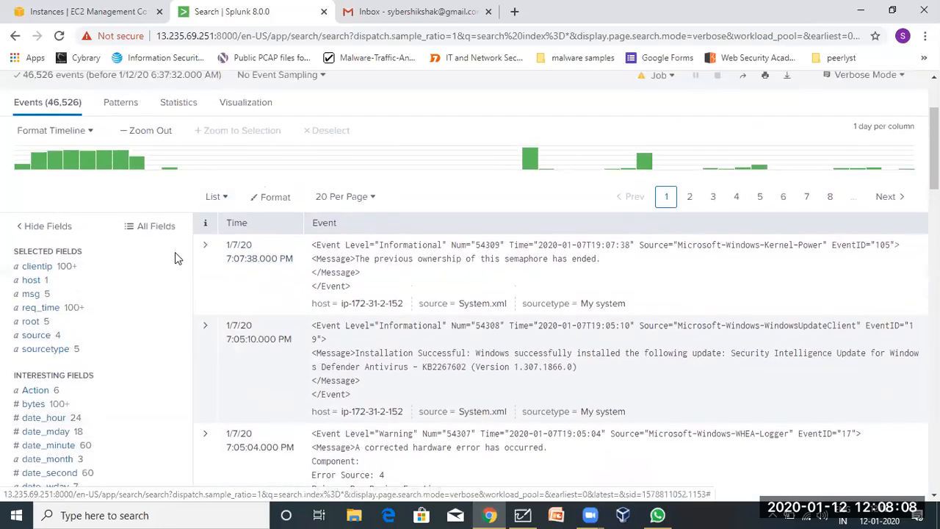
scroll(457, 316, "down", 1)
scroll(457, 322, "up", 4)
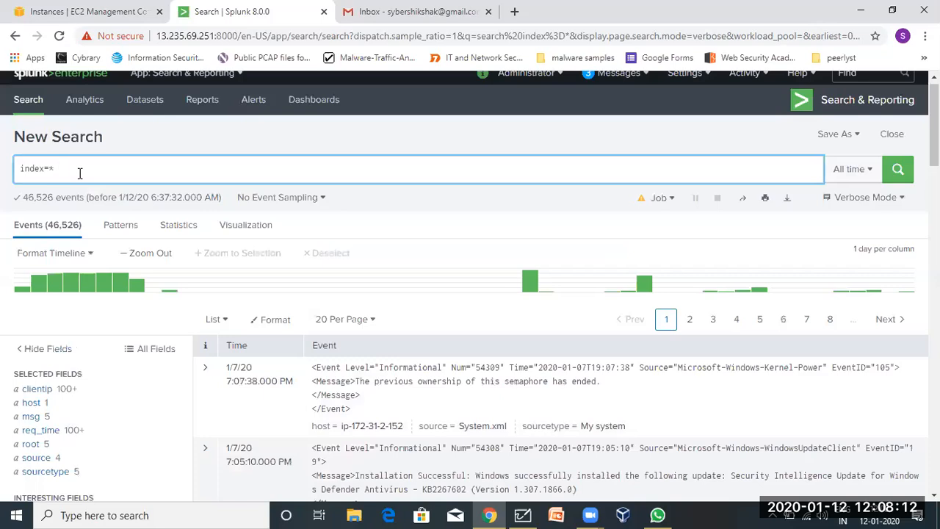
scroll(404, 330, "down", 2)
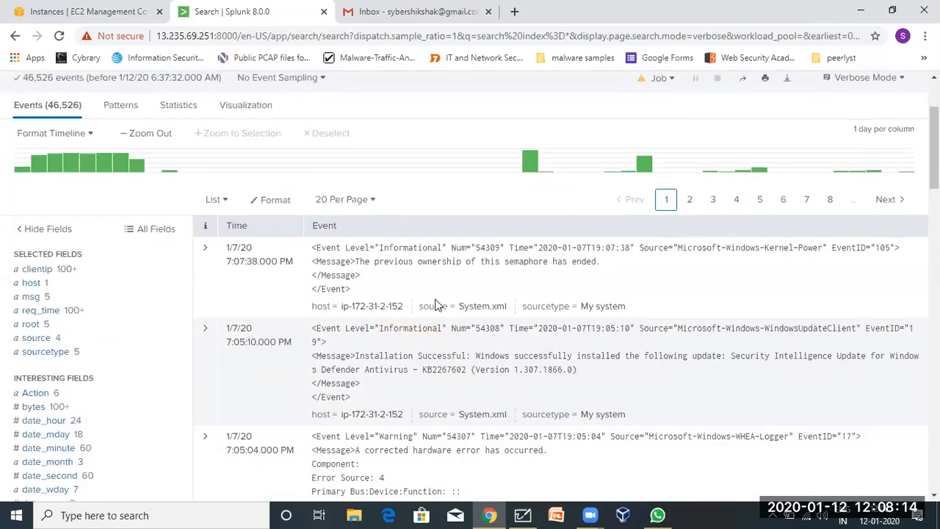
scroll(405, 404, "down", 2)
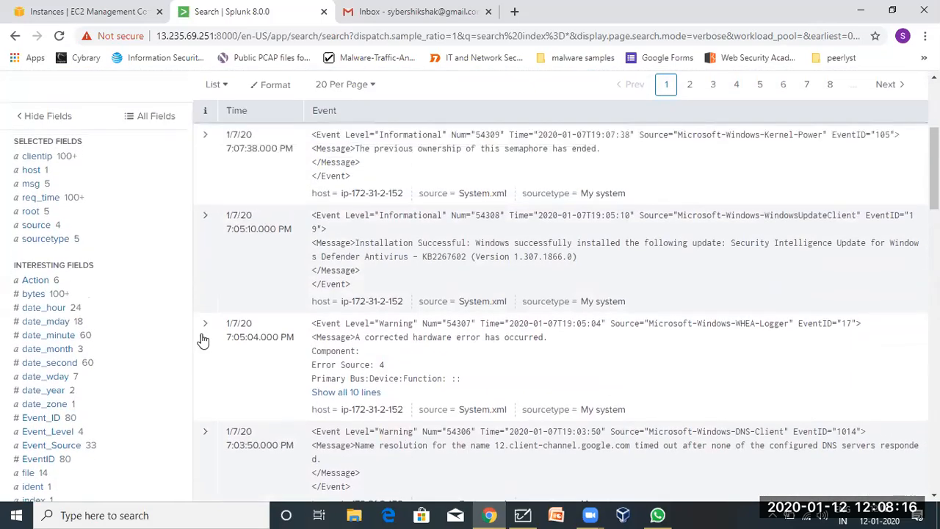
scroll(169, 279, "up", 1)
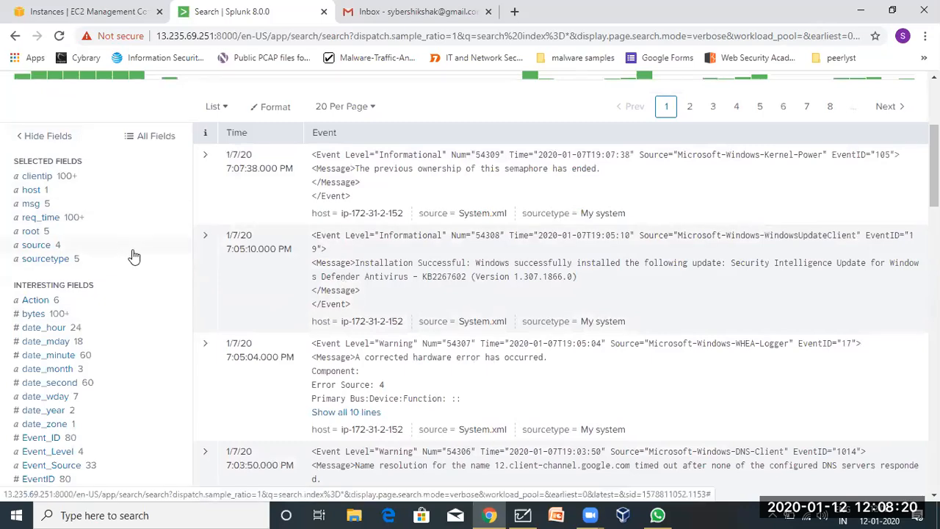
scroll(132, 256, "up", 1)
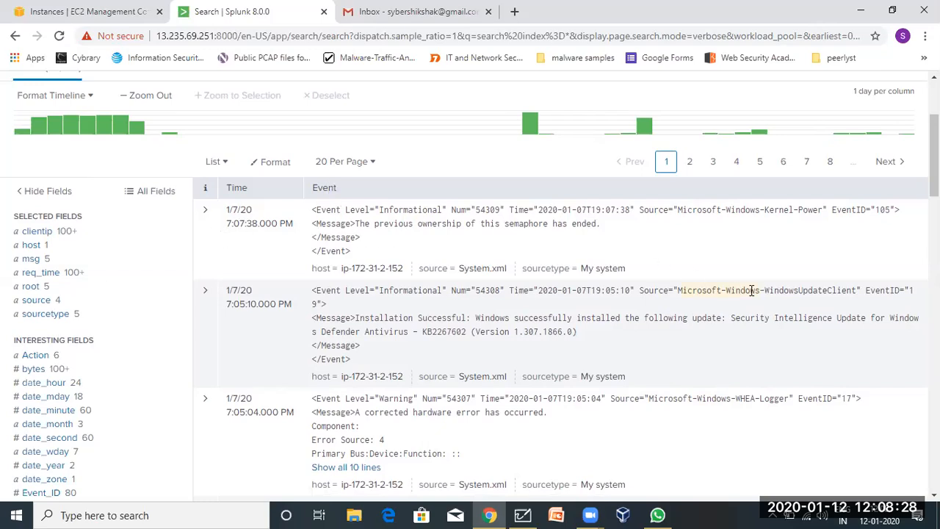
scroll(695, 230, "up", 2)
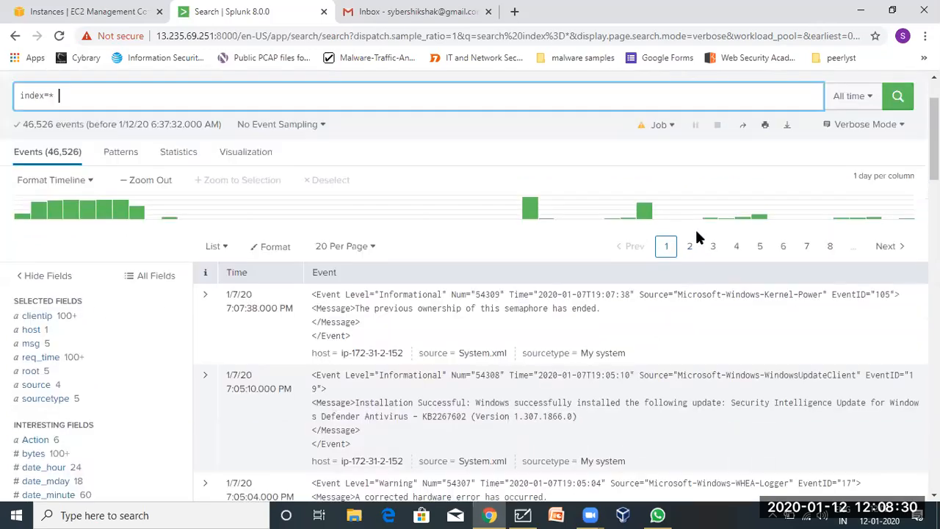
scroll(697, 234, "down", 1)
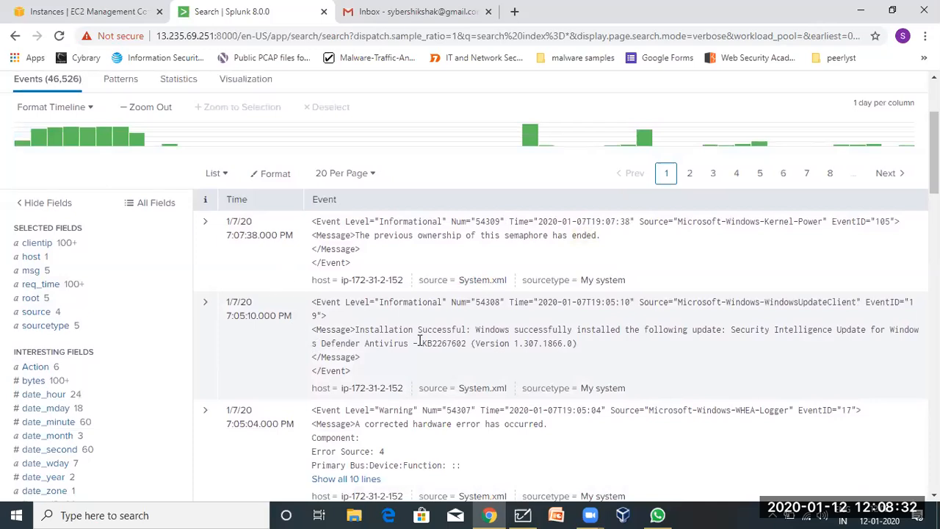
scroll(343, 344, "down", 2)
scroll(93, 171, "up", 1)
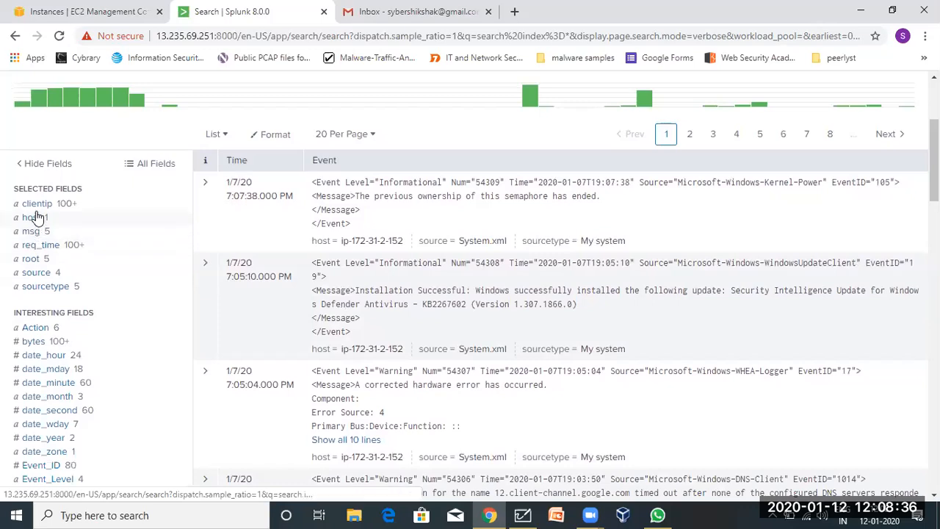
left_click(37, 292)
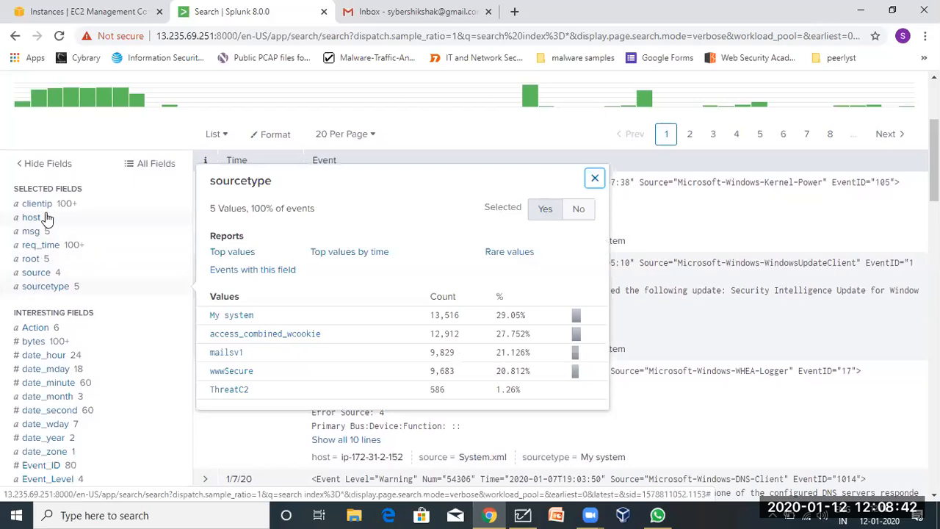
left_click(42, 273)
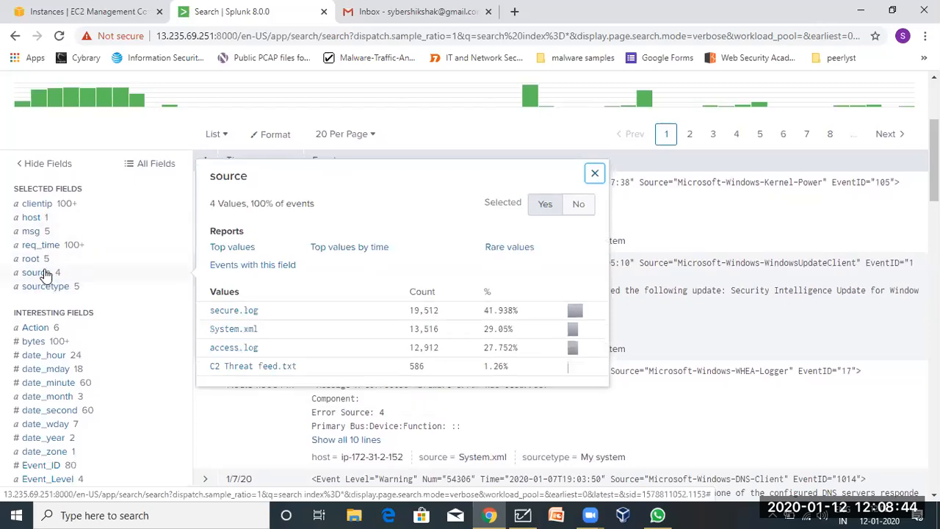
left_click(31, 219)
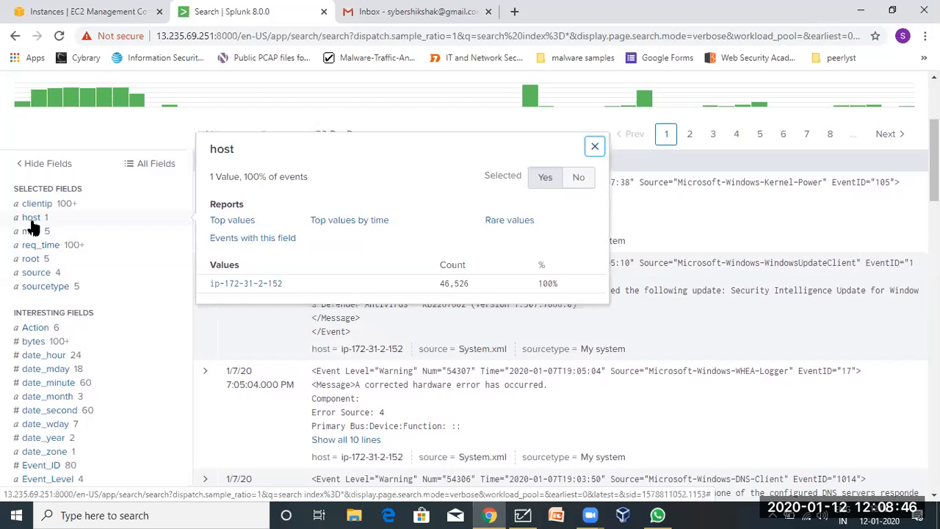
left_click(37, 291)
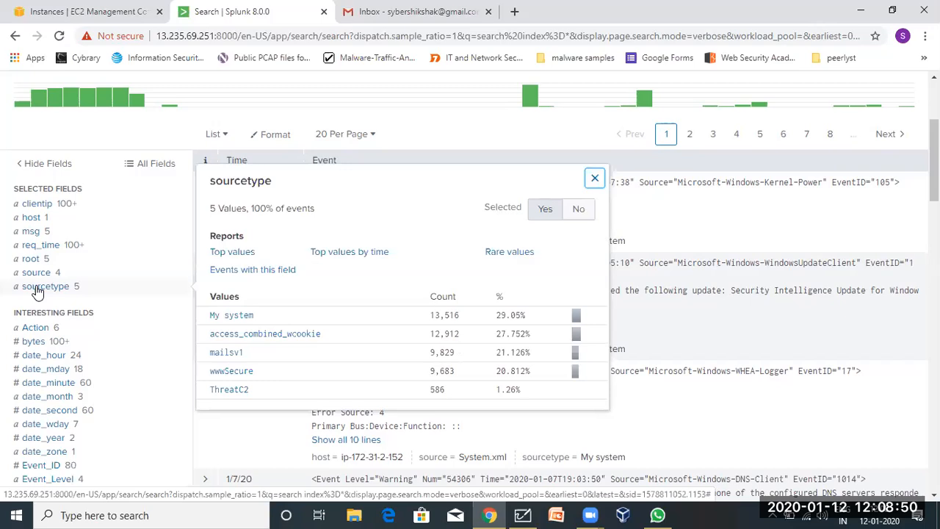
double_click(249, 180)
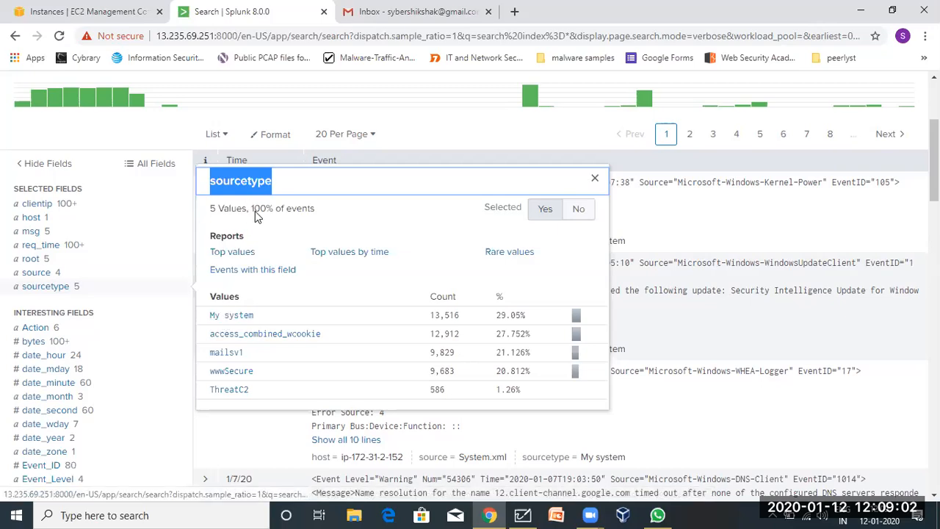
left_click(255, 176)
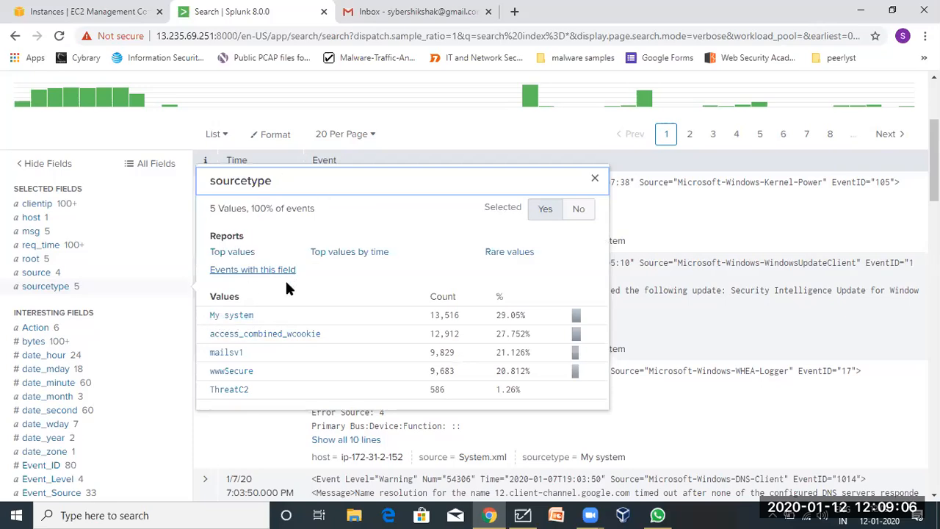
Extend the search query to index=* AND sourcetype="my system".
left_click(595, 178)
scroll(339, 222, "up", 3)
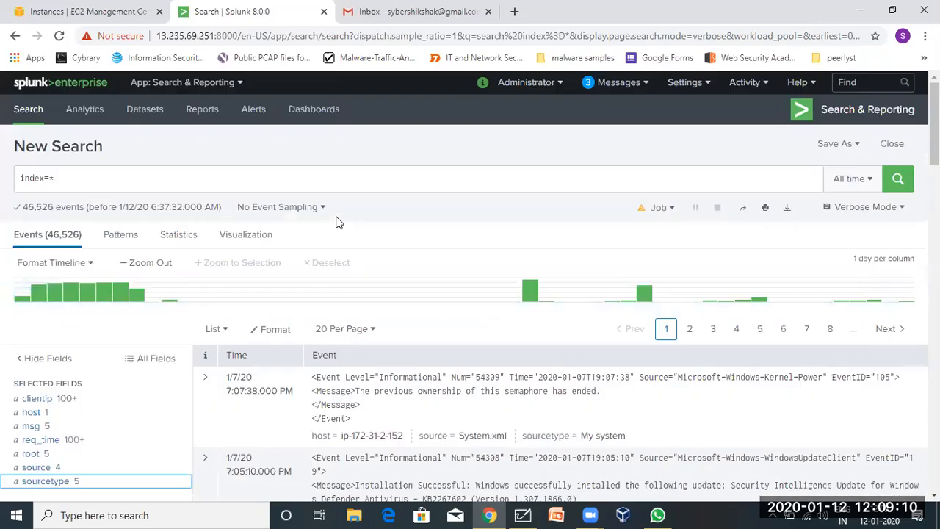
left_click(77, 179)
type("AND")
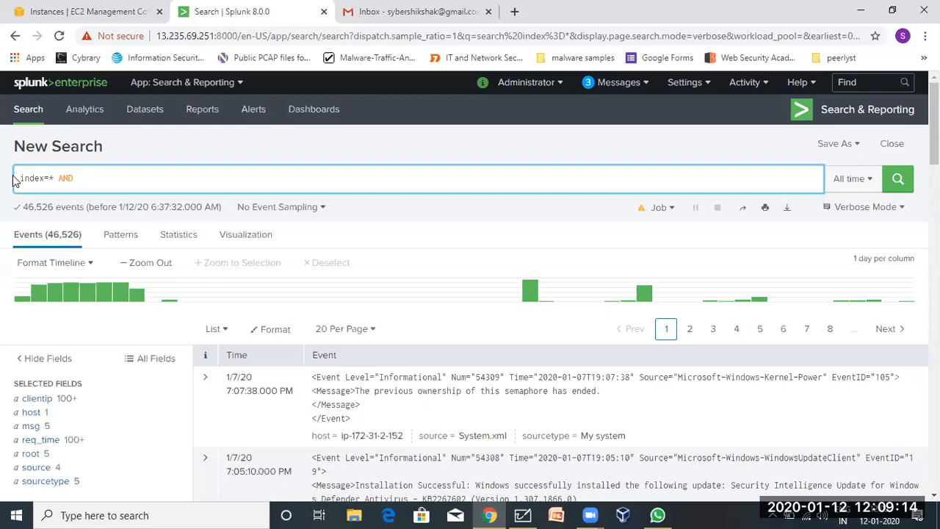
left_click_drag(19, 178, 86, 178)
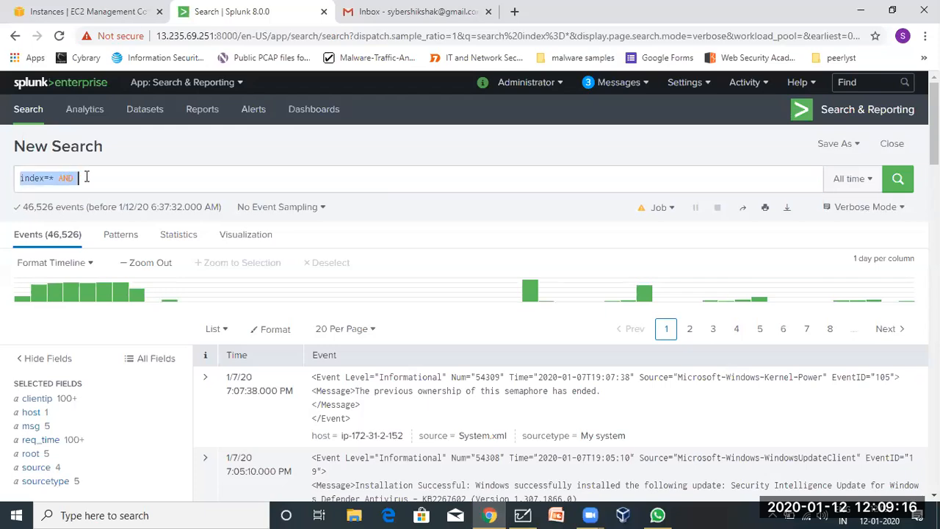
left_click(86, 179)
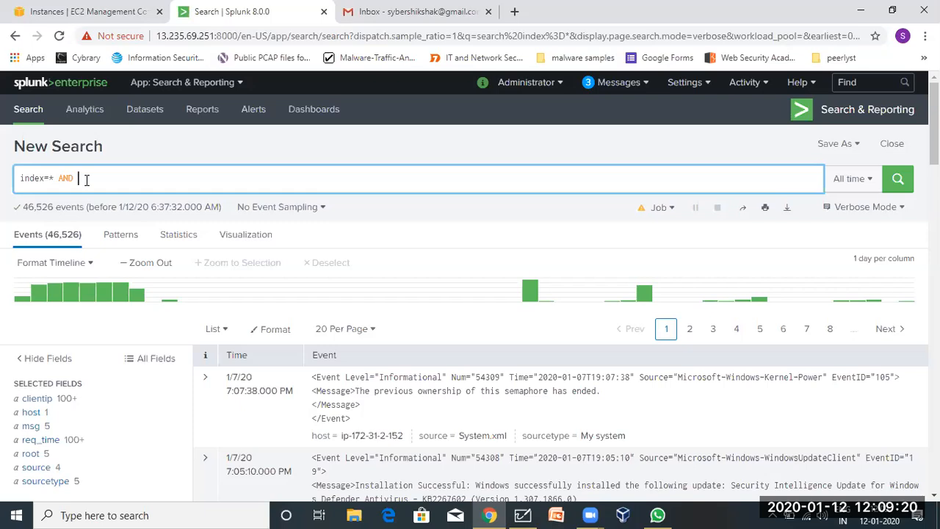
type("sourcetype")
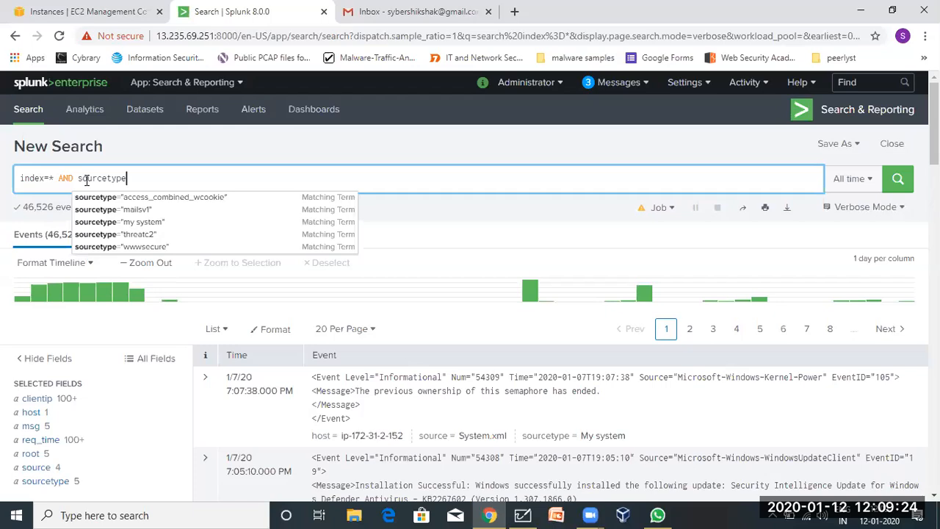
type("=")
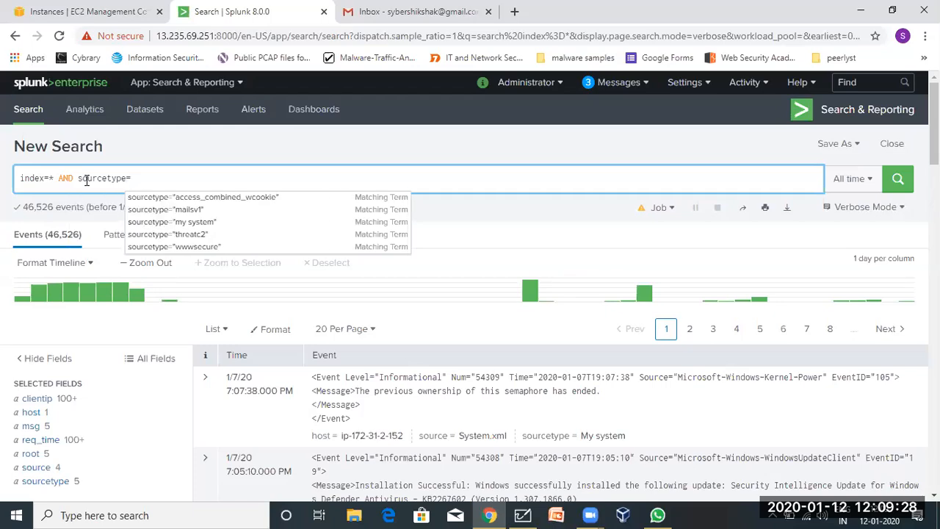
type("\"\"")
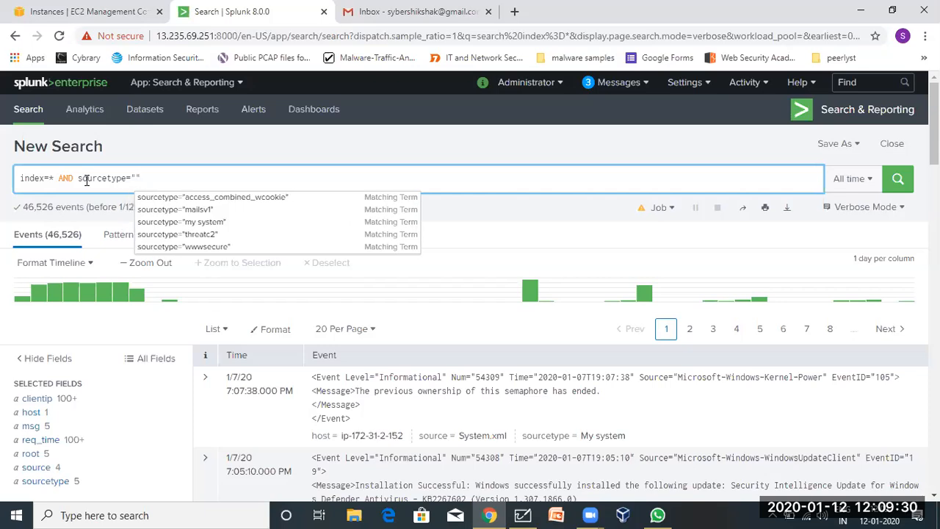
type("\"")
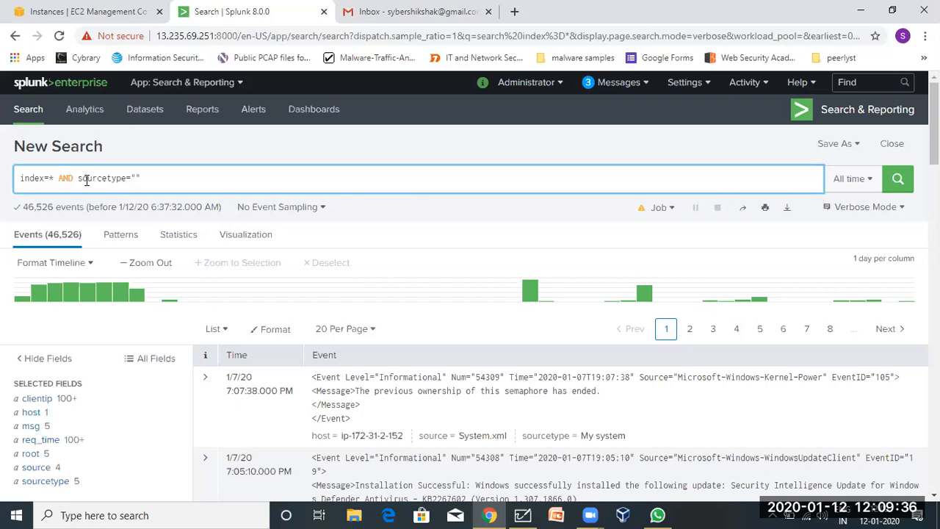
type("my system")
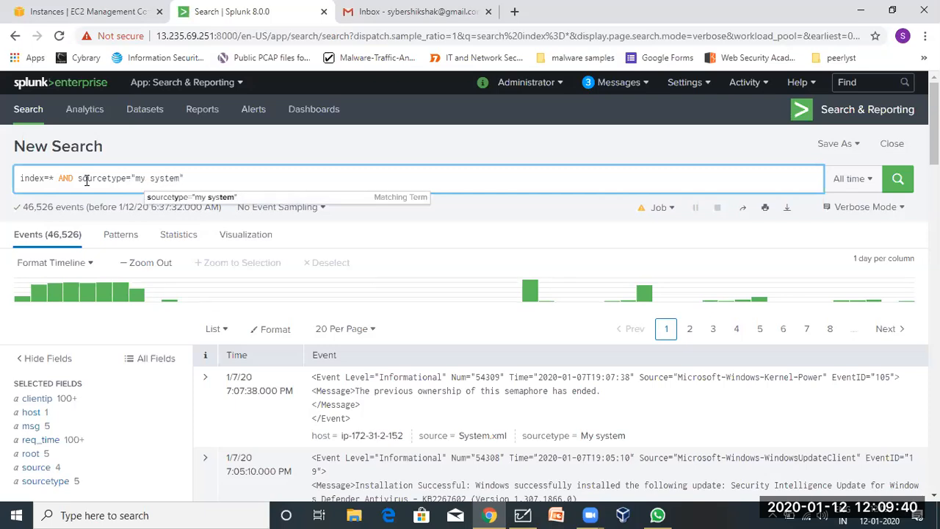
left_click(213, 177)
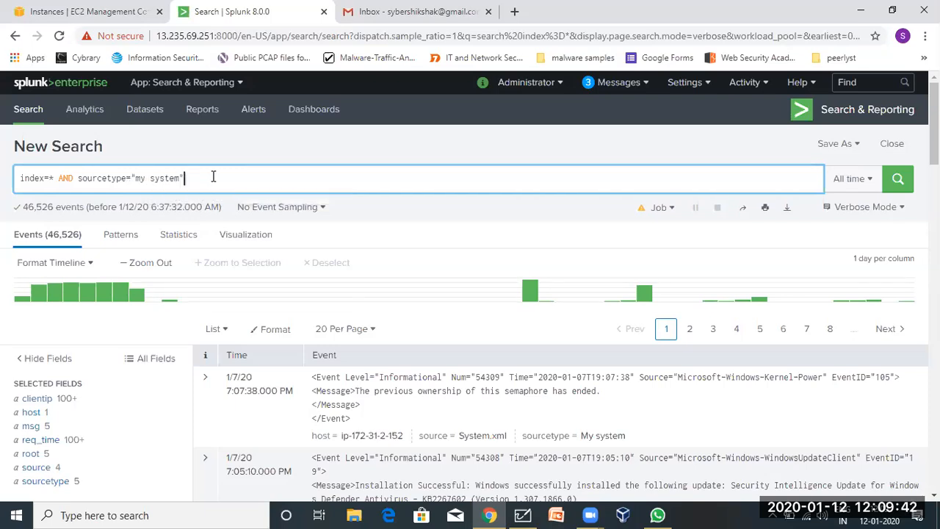
Recheck the sourcetype values, then run the search limited to My system events.
scroll(21, 483, "down", 1)
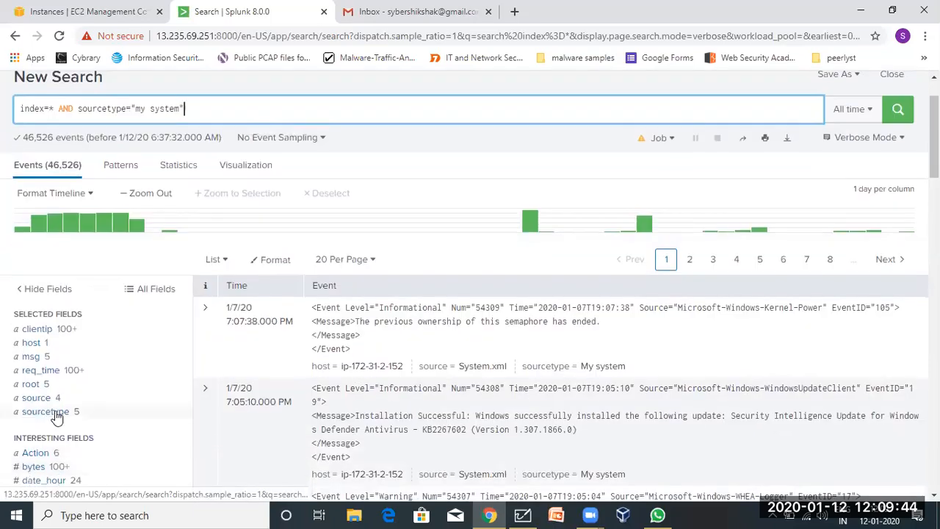
left_click(45, 413)
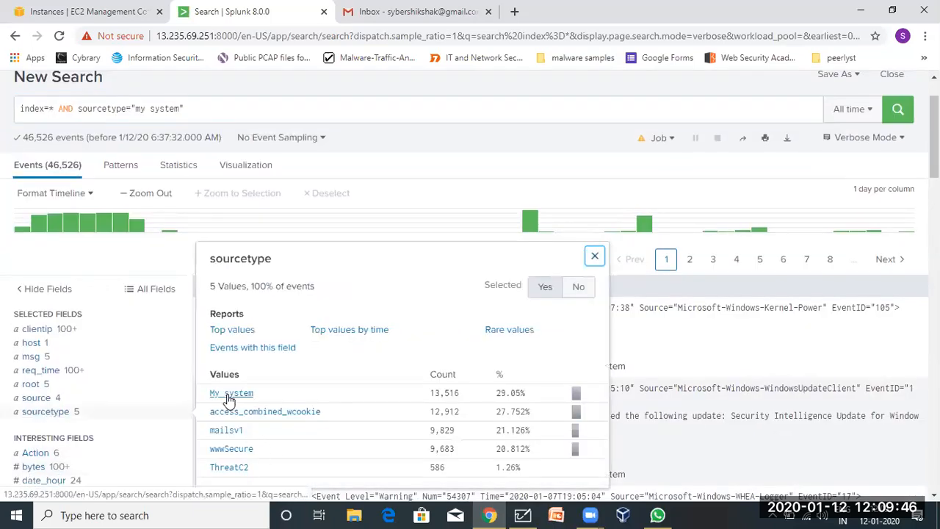
scroll(329, 315, "up", 1)
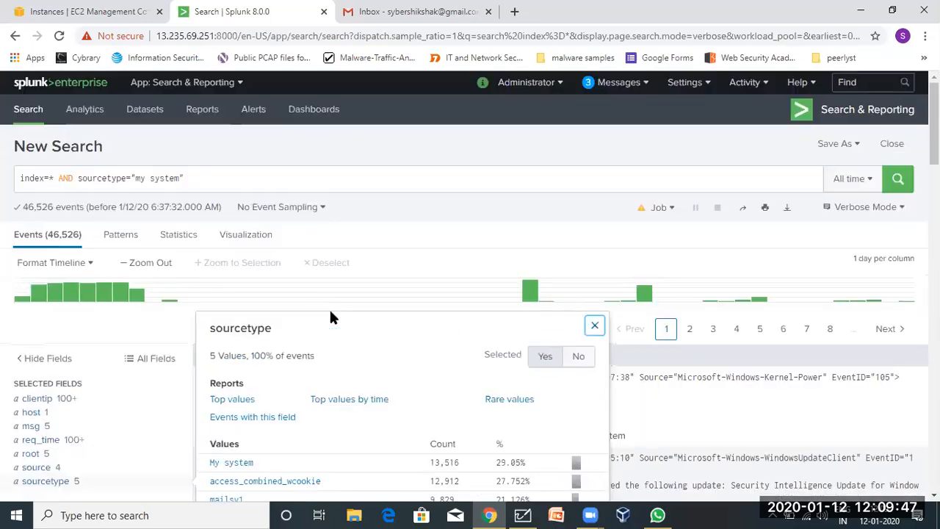
left_click(259, 175)
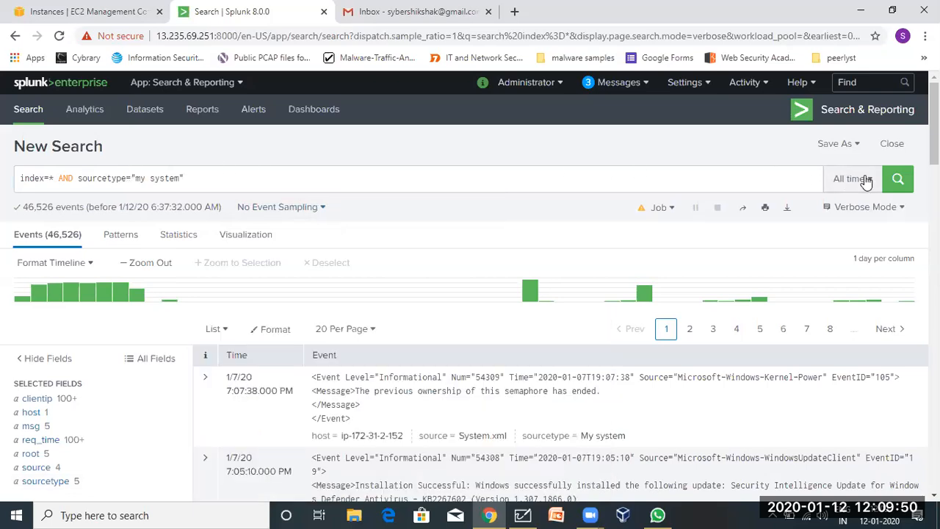
left_click(897, 180)
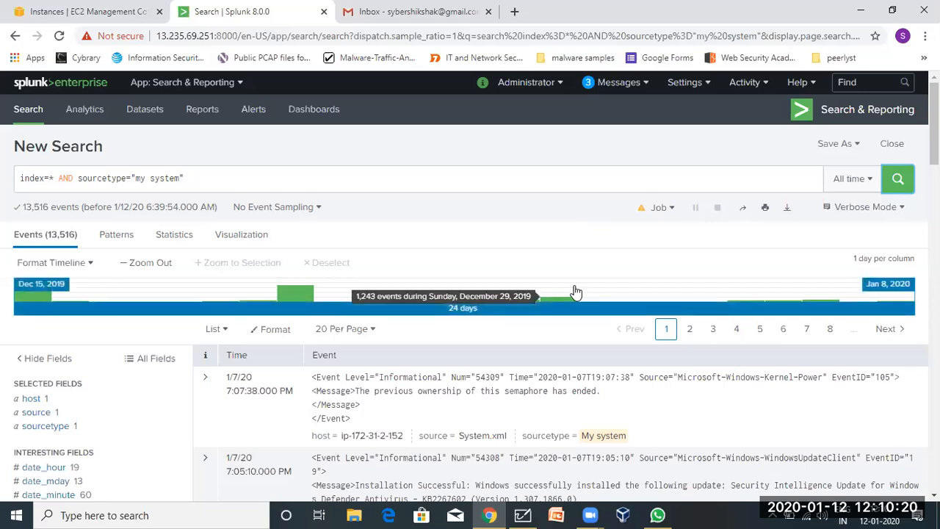
Scroll through the 13,516 My system events spanning Dec 15, 2019 to Jan 8, 2020.
scroll(576, 292, "down", 3)
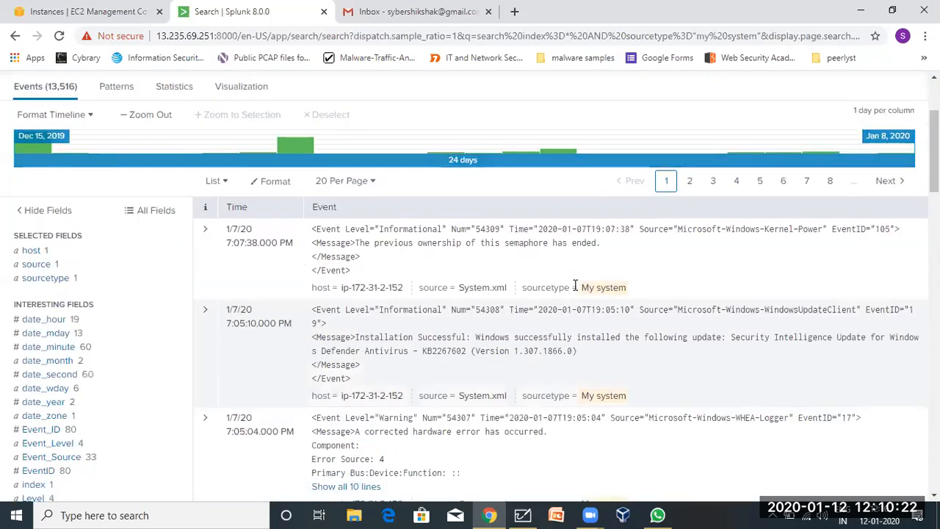
scroll(576, 292, "up", 3)
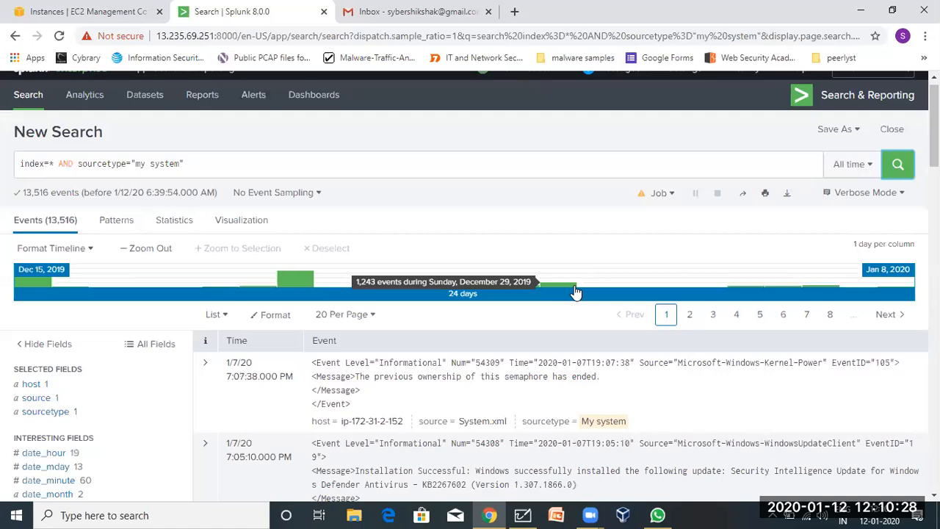
left_click(332, 165)
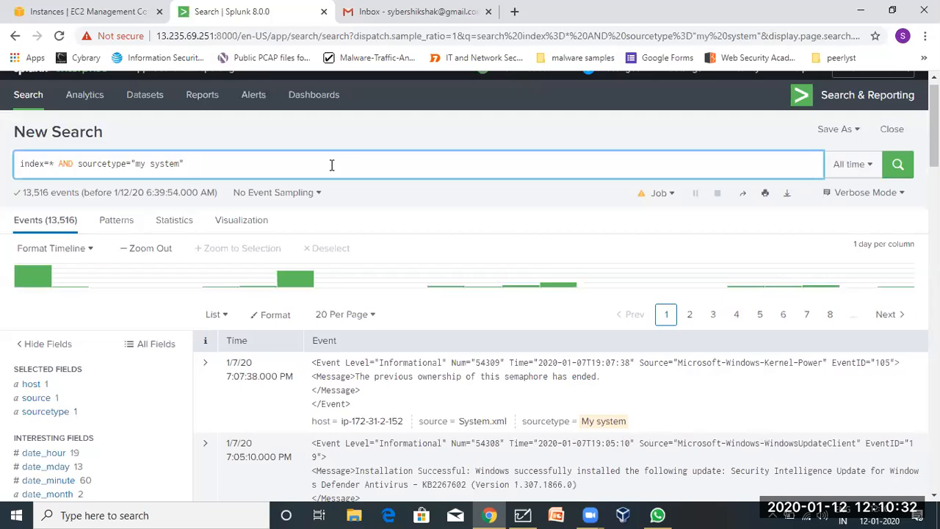
type("err")
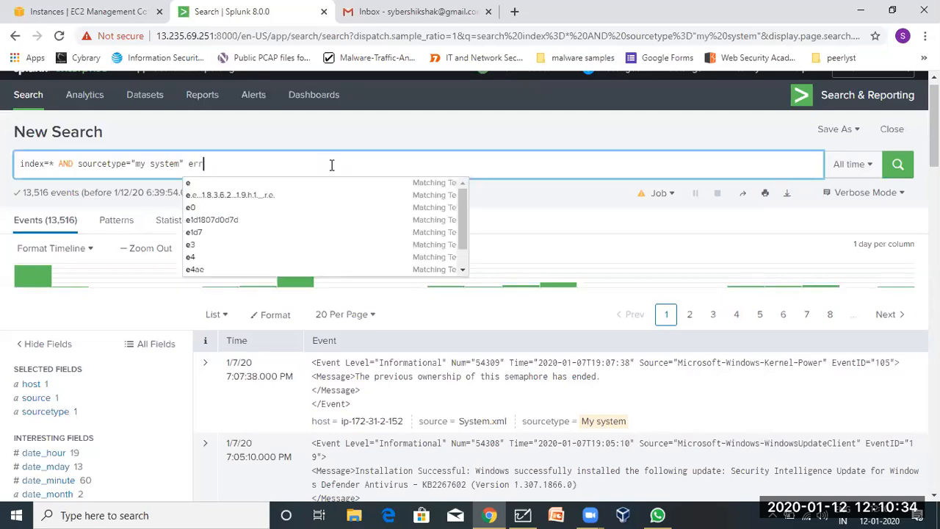
type("or")
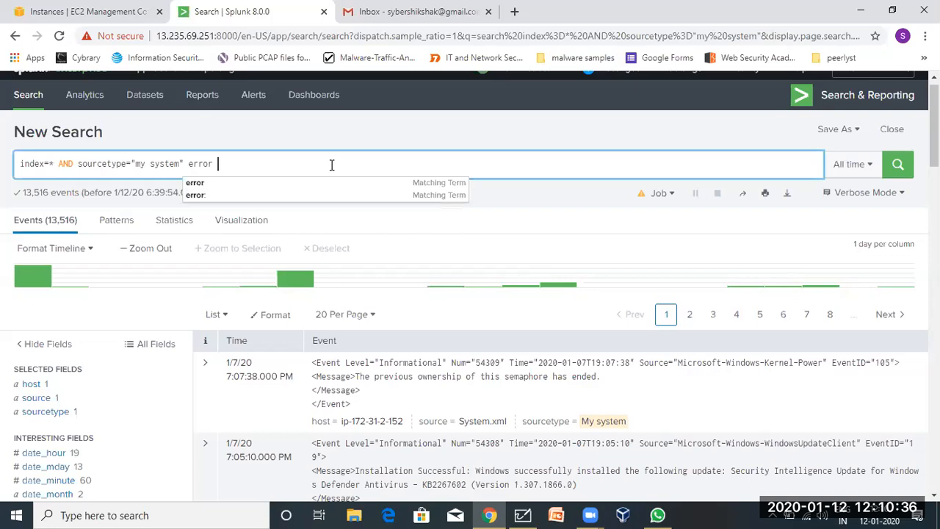
key("BackSpace")
key("Return")
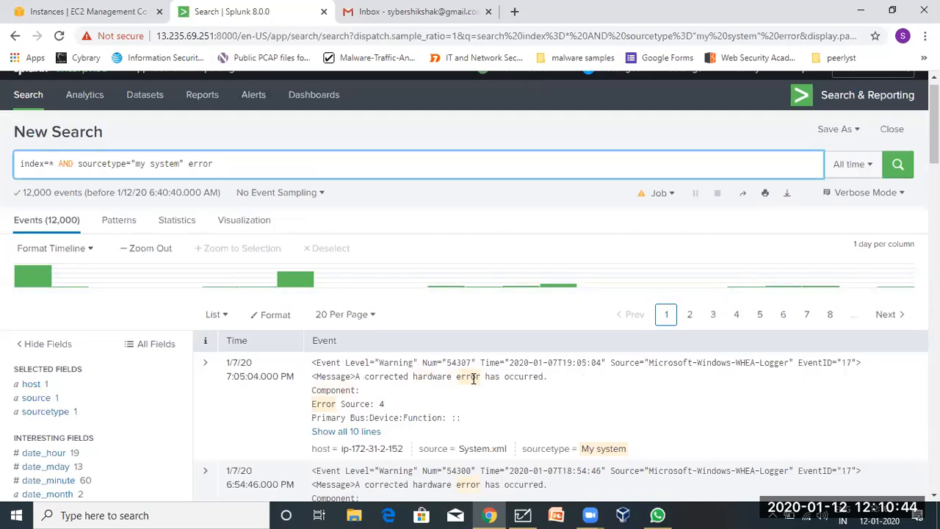
scroll(474, 379, "down", 5)
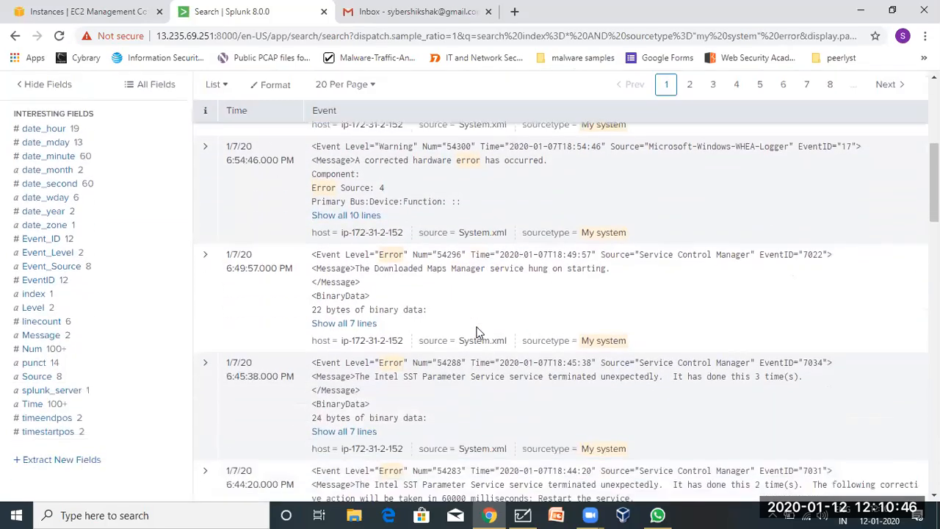
scroll(476, 332, "up", 5)
scroll(554, 321, "down", 3)
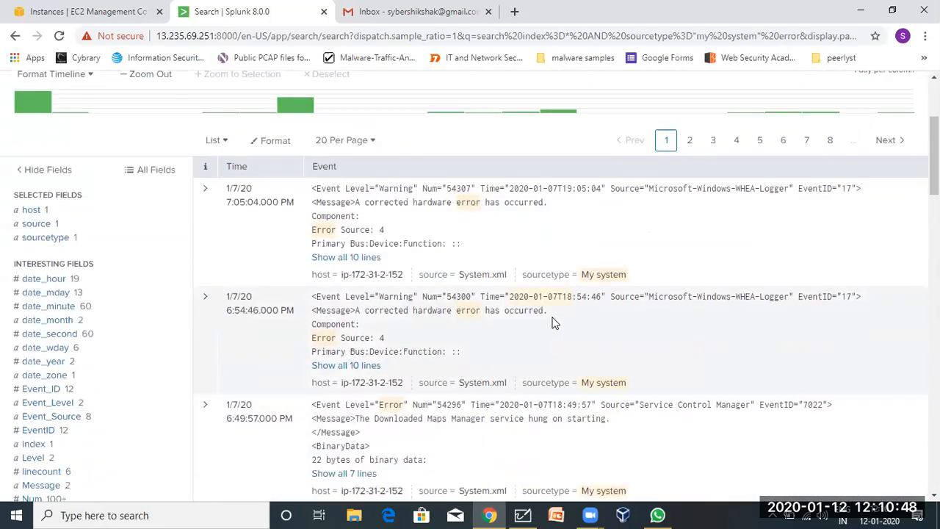
scroll(554, 321, "down", 7)
scroll(554, 321, "up", 5)
scroll(554, 323, "down", 2)
scroll(554, 324, "up", 4)
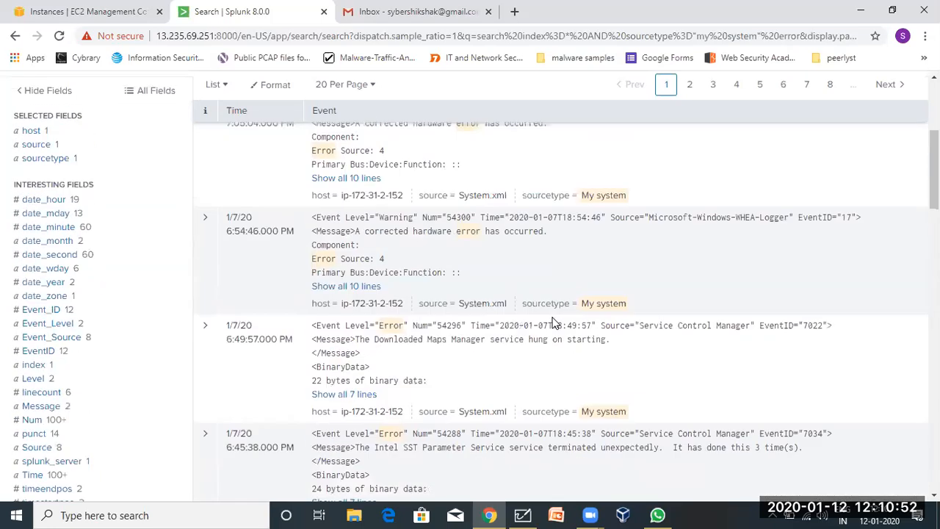
scroll(554, 323, "up", 4)
double_click(194, 156)
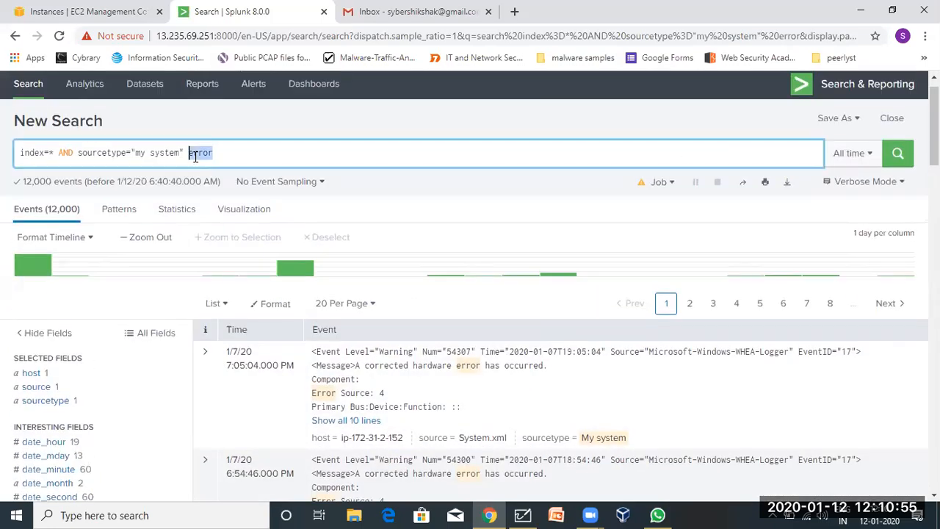
left_click(239, 153)
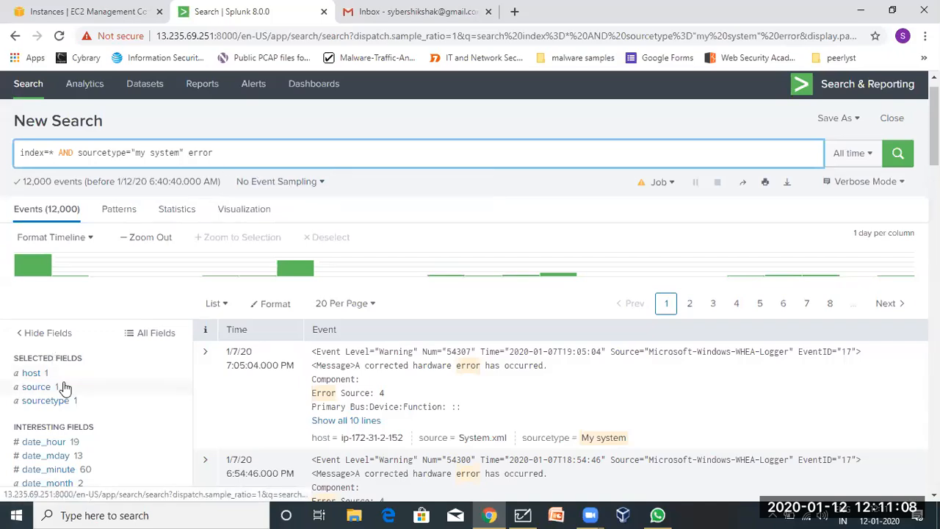
scroll(65, 388, "down", 2)
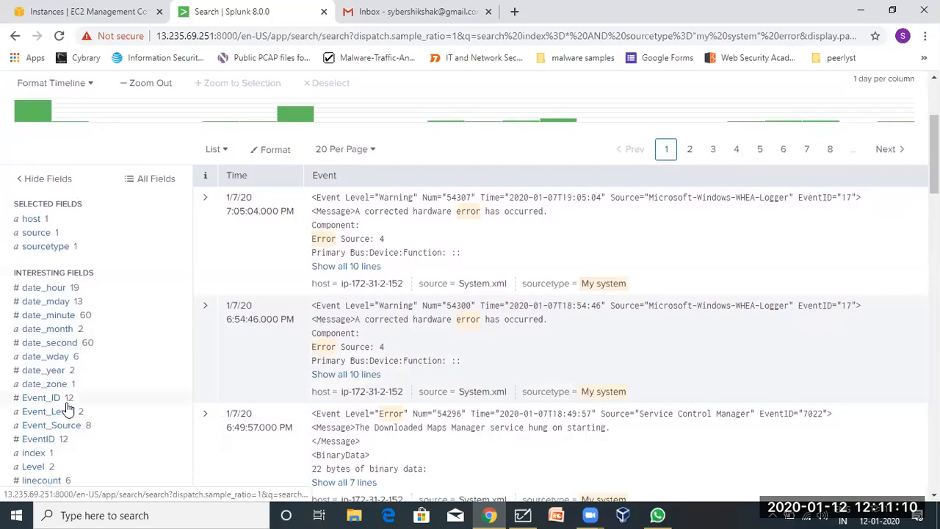
scroll(67, 409, "down", 4)
scroll(66, 409, "up", 3)
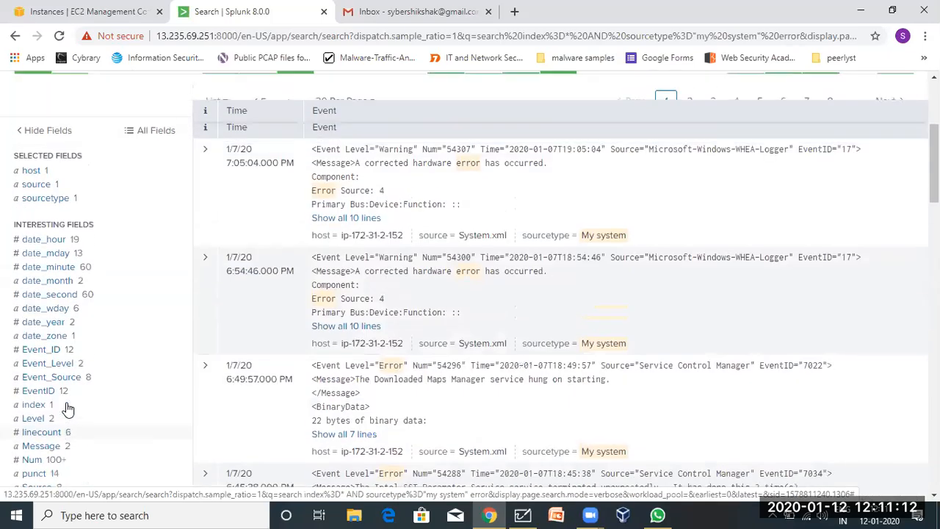
scroll(67, 409, "up", 1)
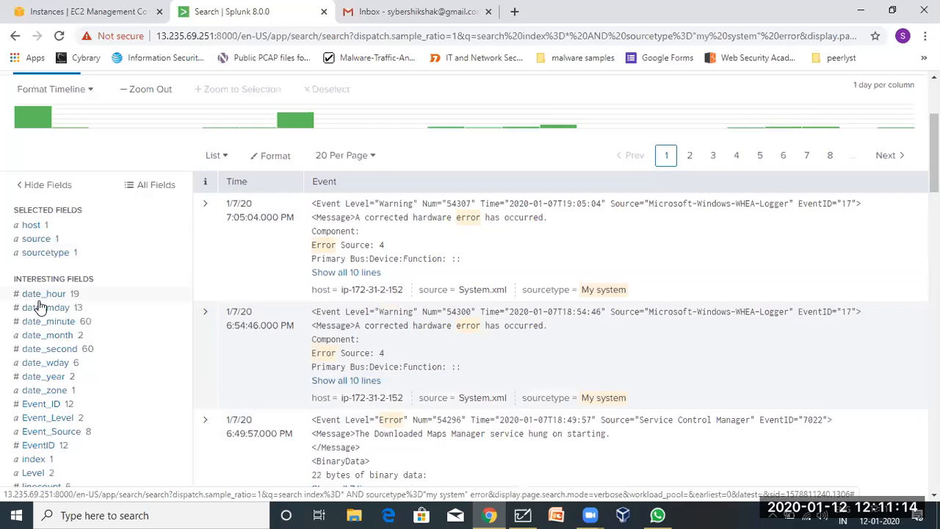
Check the value breakdowns of date_mday, date_year, Event_ID, Event_Level, Event_Source and EventID.
left_click(41, 310)
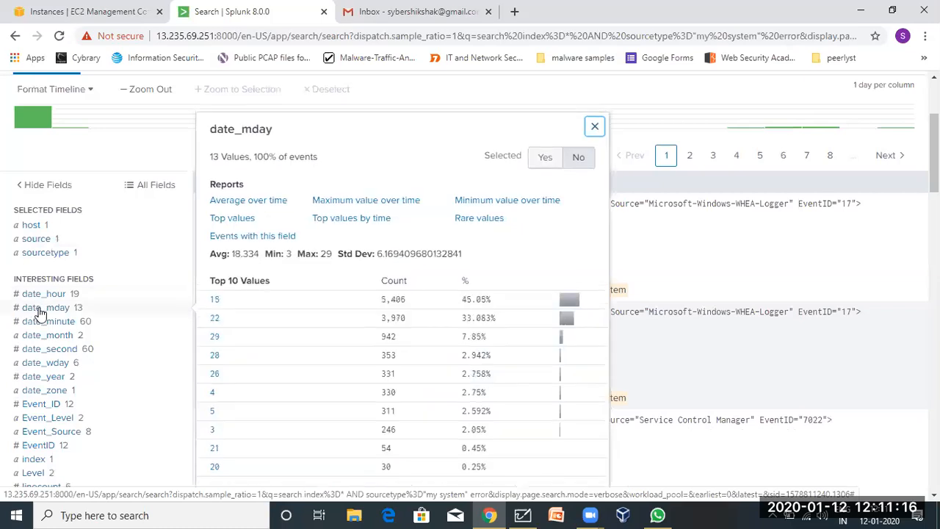
scroll(41, 313, "down", 2)
left_click(40, 266)
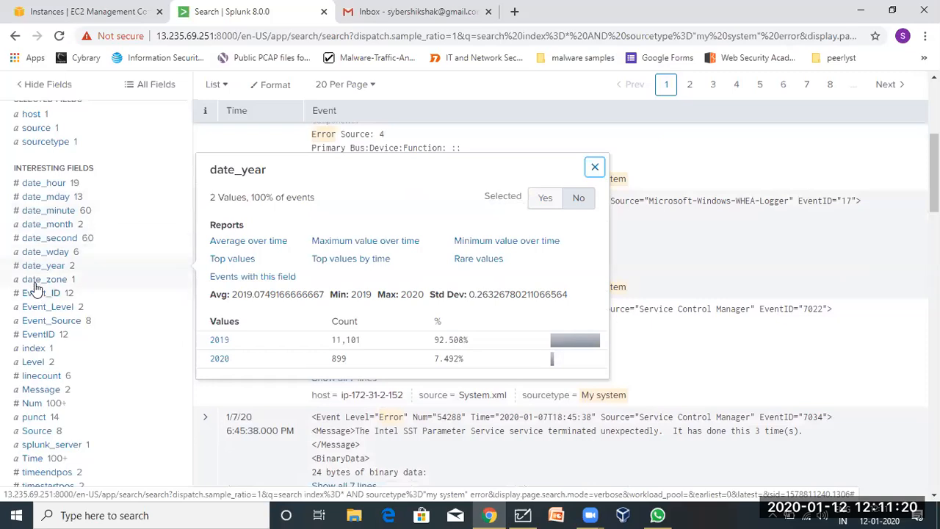
left_click(39, 293)
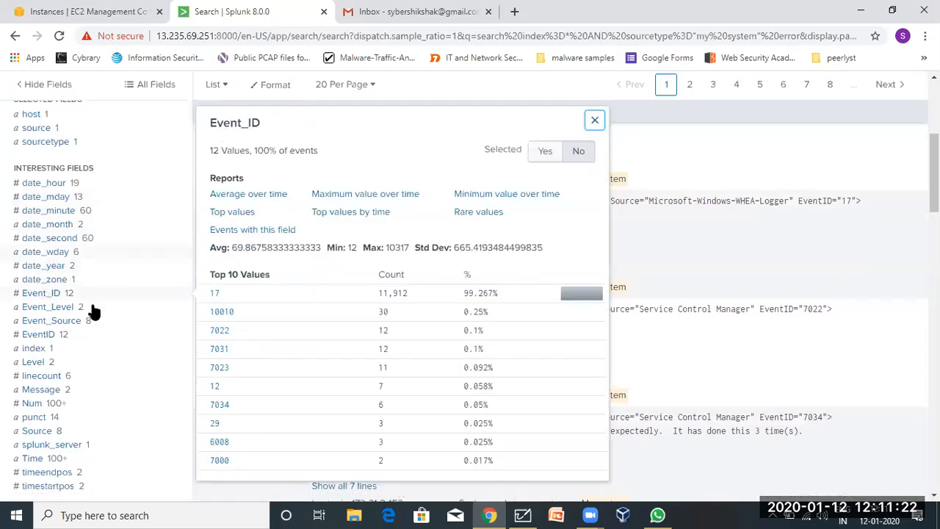
left_click(51, 307)
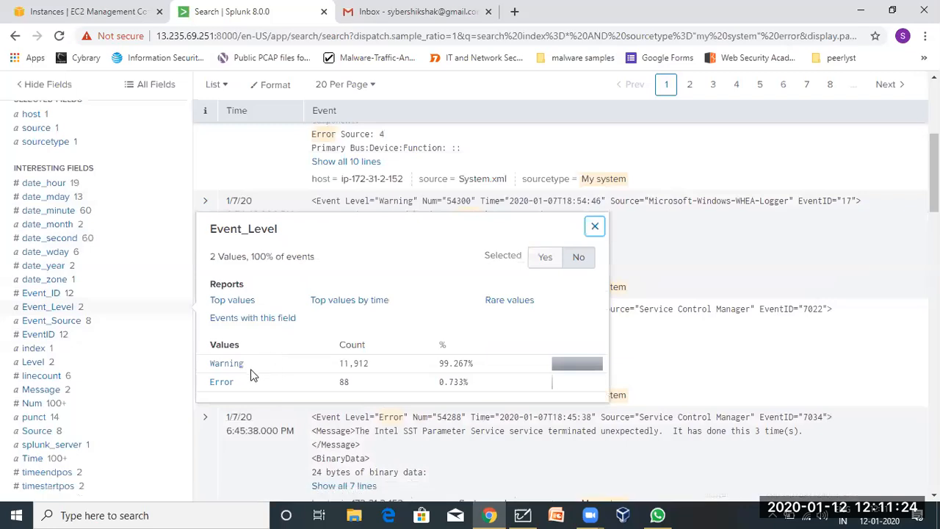
left_click(53, 323)
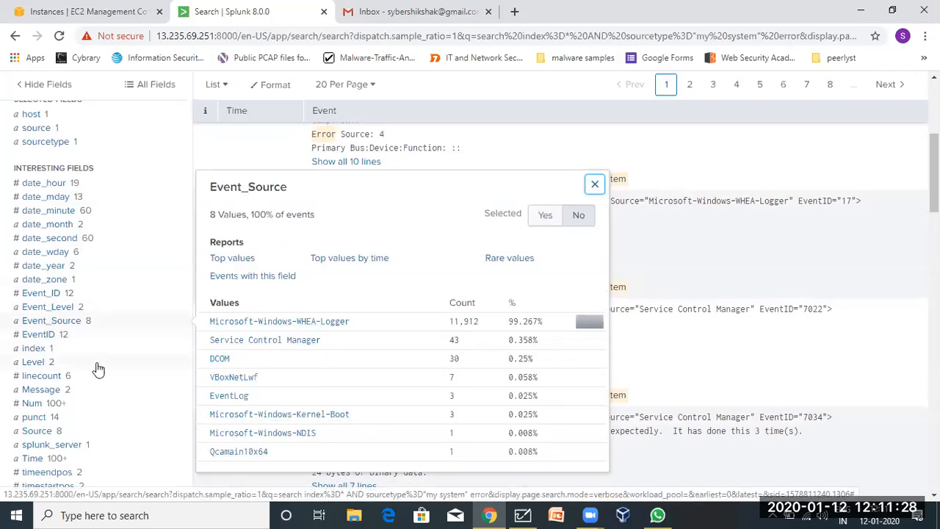
left_click(27, 335)
Review the index, Level, linecount, Num and Message field summaries, ending on Message's two values.
left_click(31, 350)
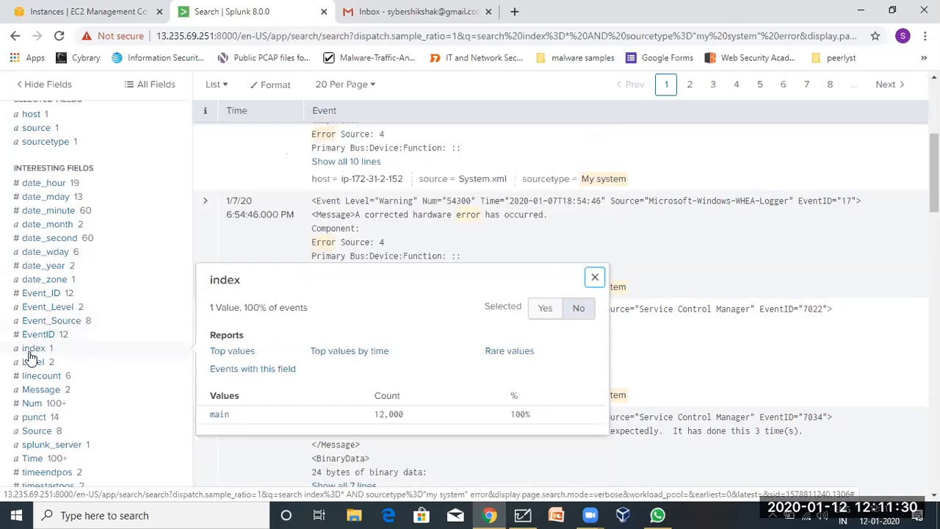
left_click(32, 363)
left_click(37, 378)
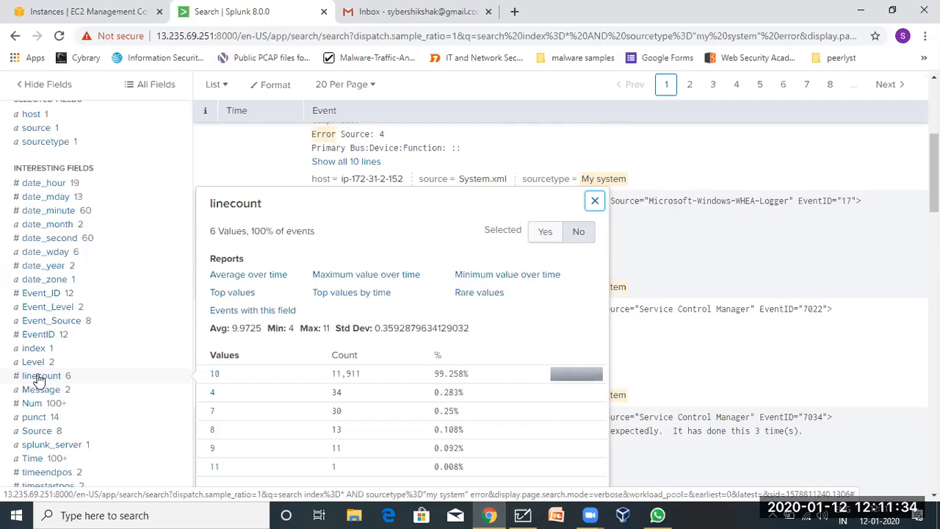
left_click(31, 404)
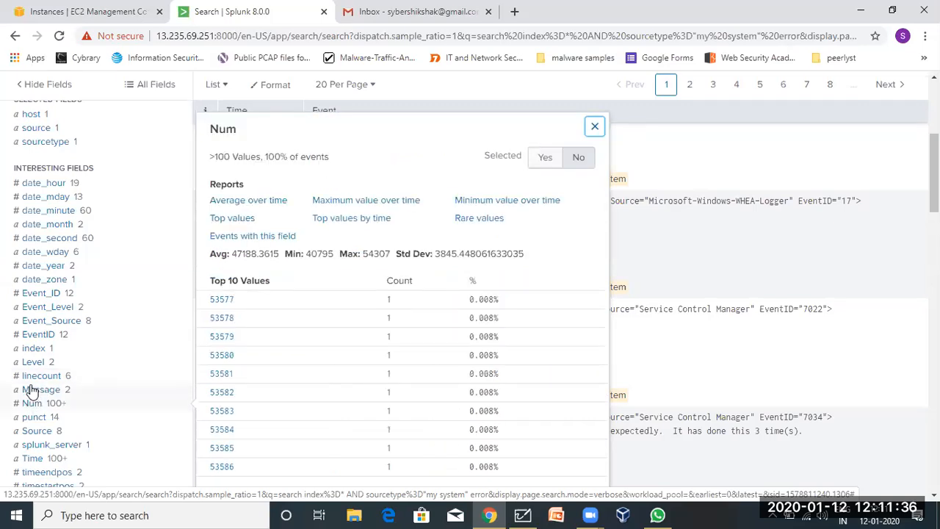
left_click(30, 391)
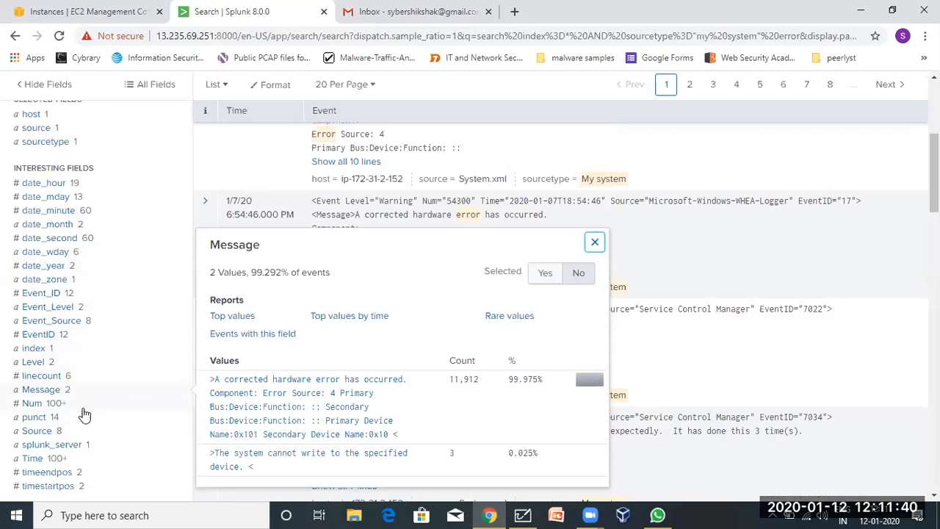
scroll(84, 415, "down", 1)
scroll(84, 415, "up", 1)
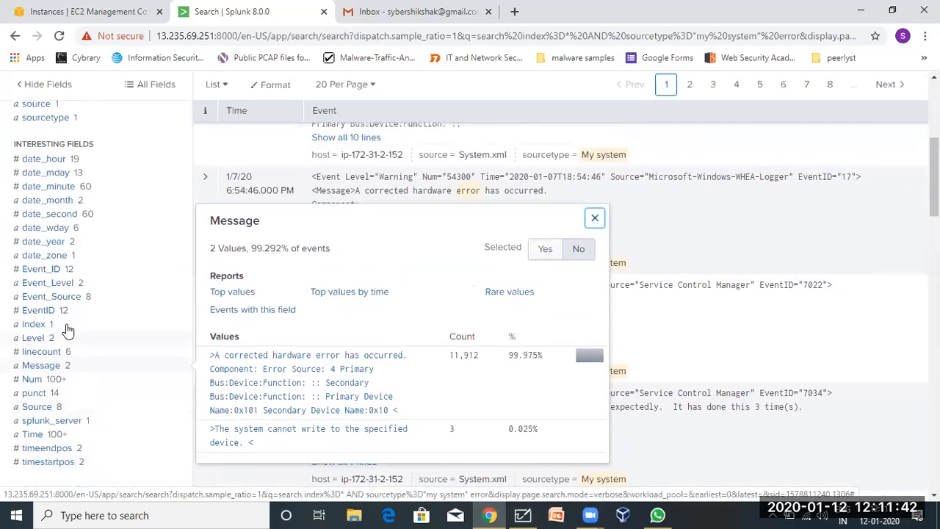
left_click(34, 371)
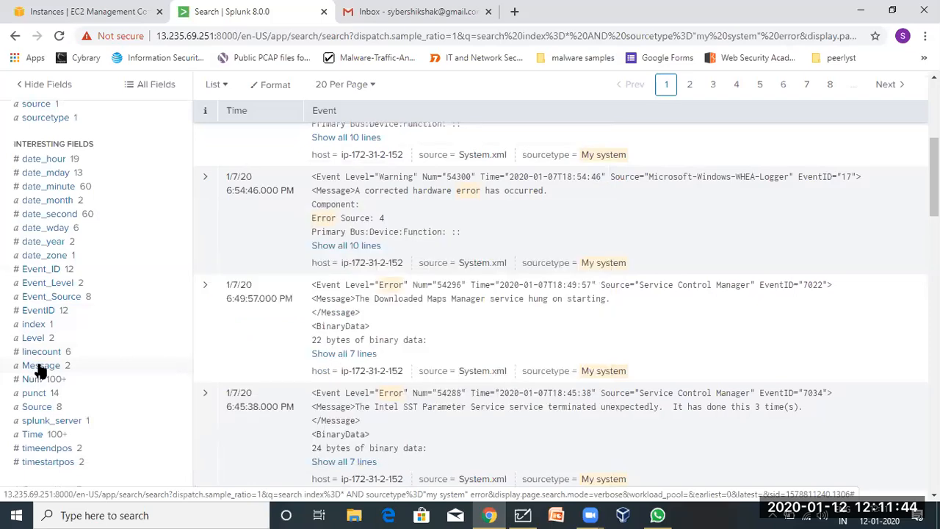
left_click(36, 370)
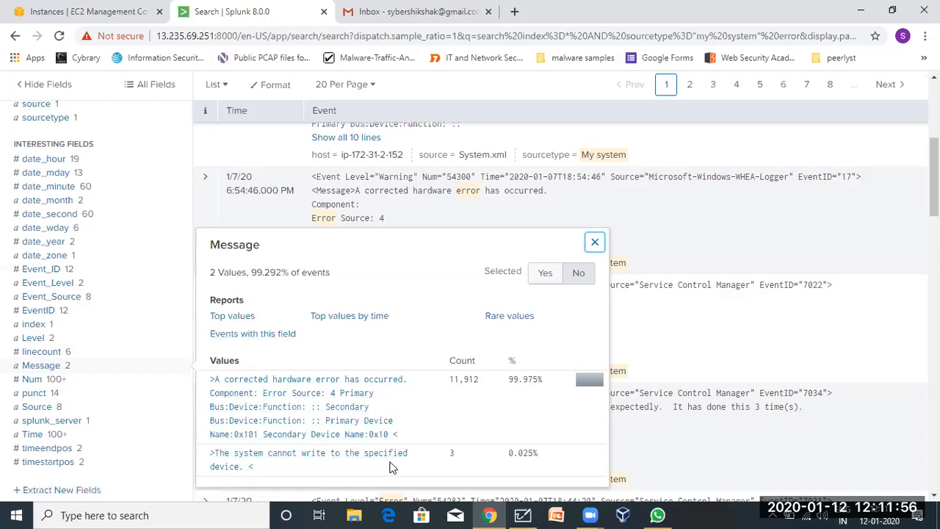
Filter to the 3 events with message 'The system cannot write to the specified device.'.
left_click(352, 459)
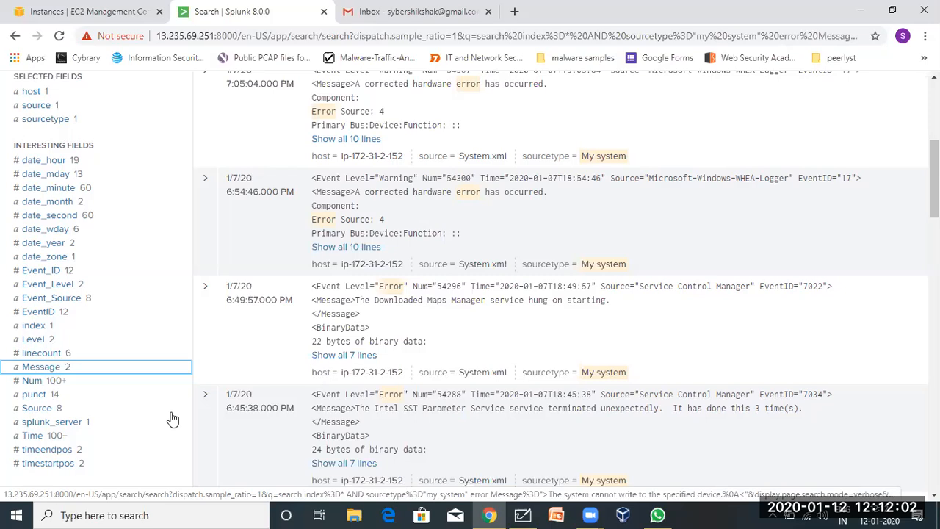
scroll(159, 316, "up", 3)
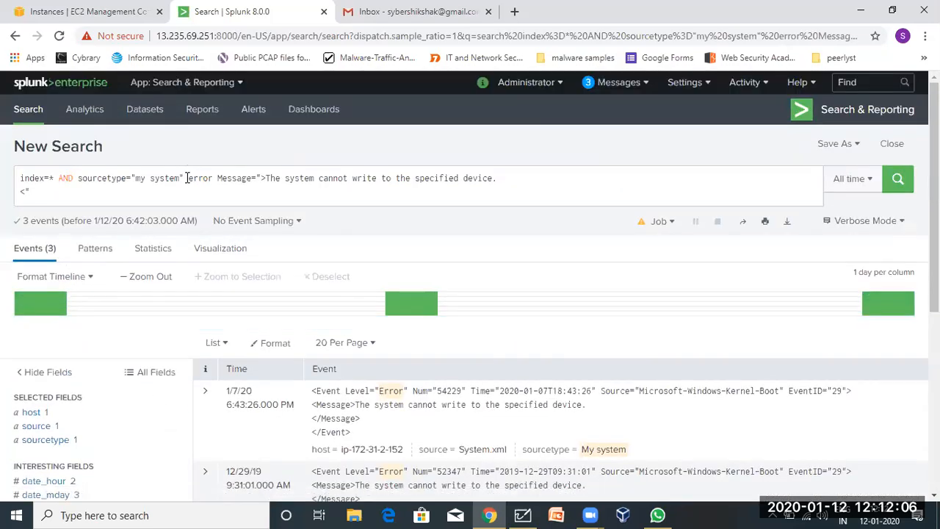
left_click(185, 178)
left_click_drag(188, 177, 4, 177)
left_click(214, 179)
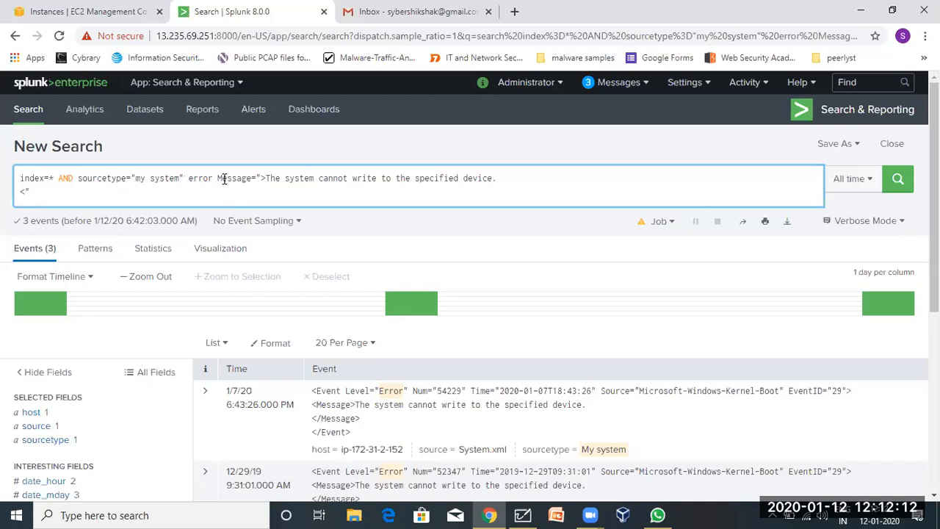
left_click_drag(217, 178, 495, 193)
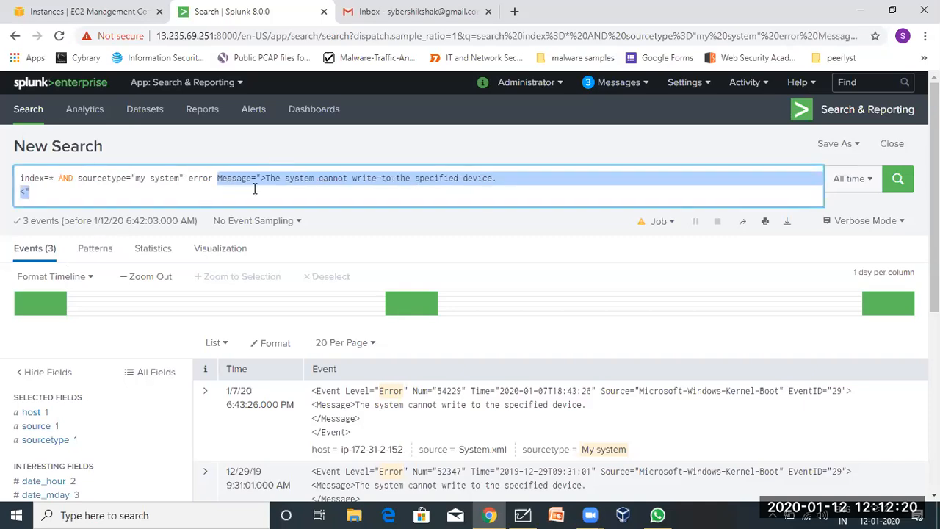
left_click(448, 238)
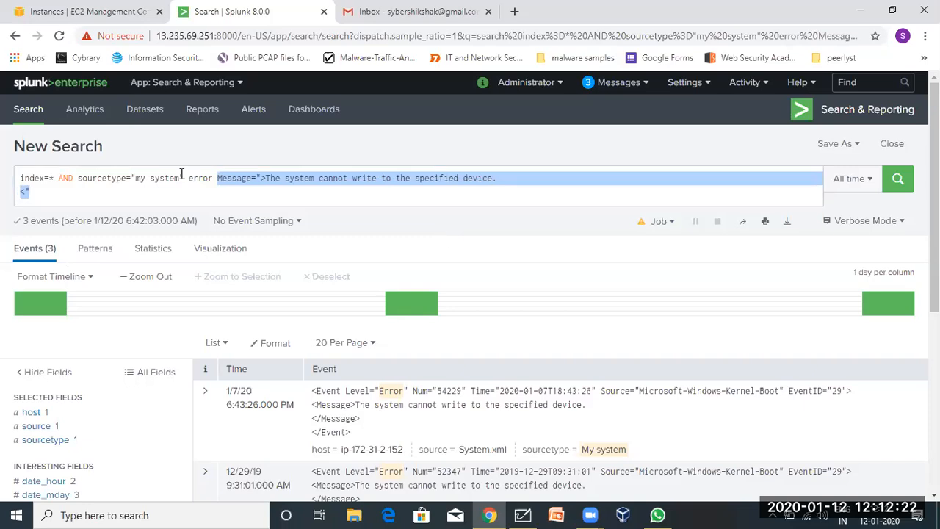
Inspect the Event_ID, Event_Level and Event_Source summaries for the 3 Kernel-Boot events.
scroll(399, 284, "down", 2)
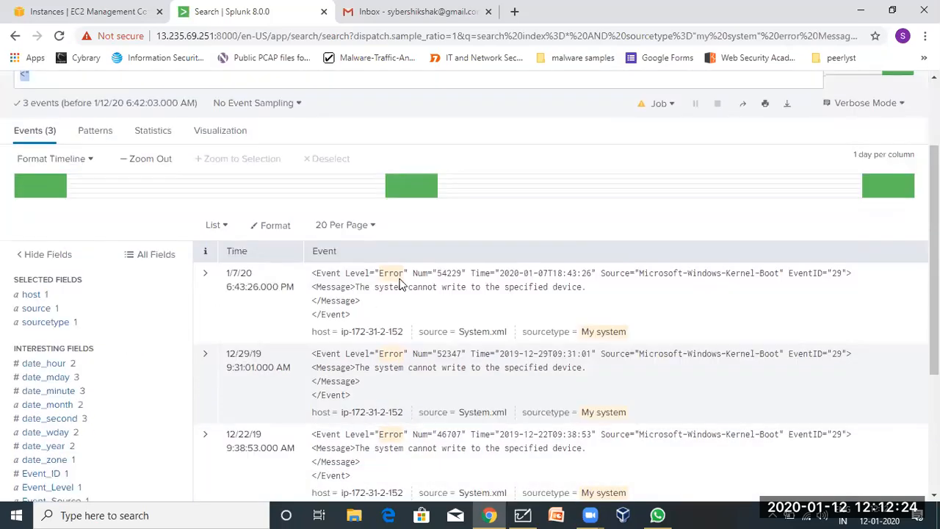
scroll(399, 284, "down", 2)
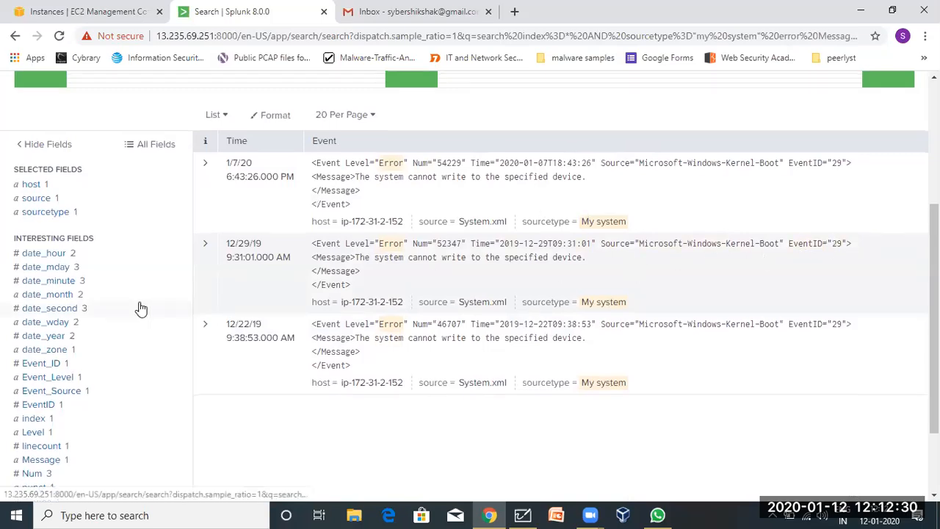
left_click(53, 365)
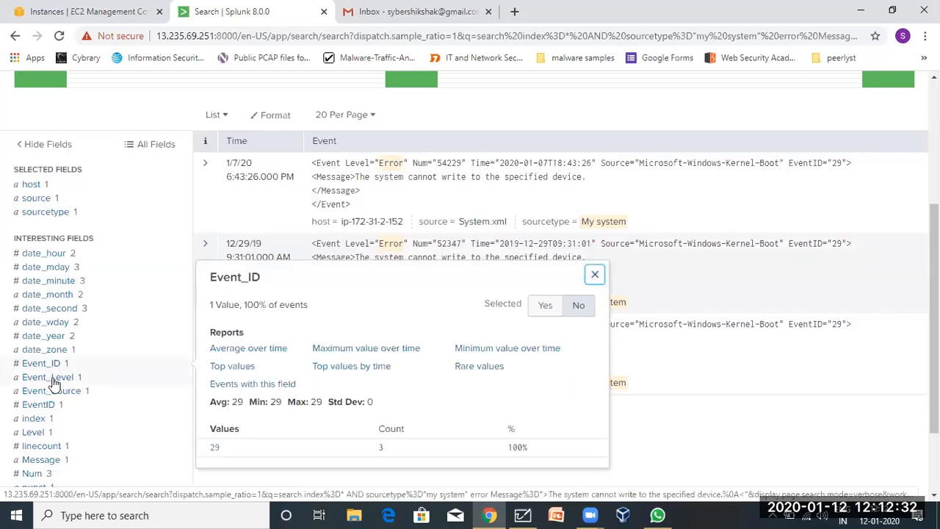
left_click(53, 381)
left_click(50, 392)
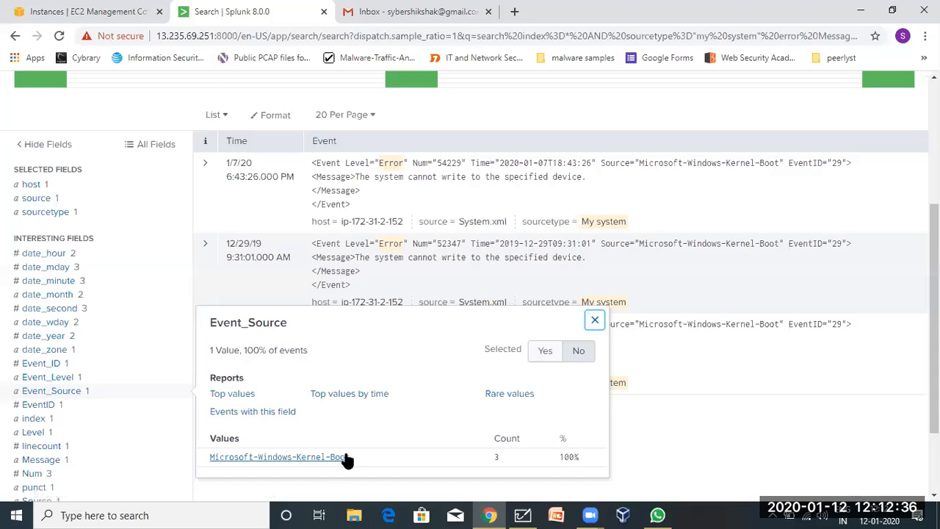
left_click(596, 322)
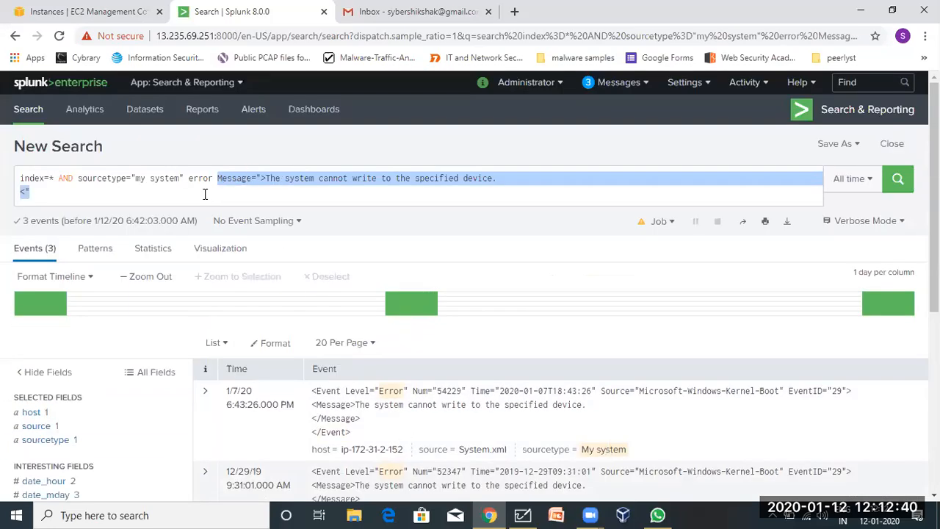
left_click(205, 193)
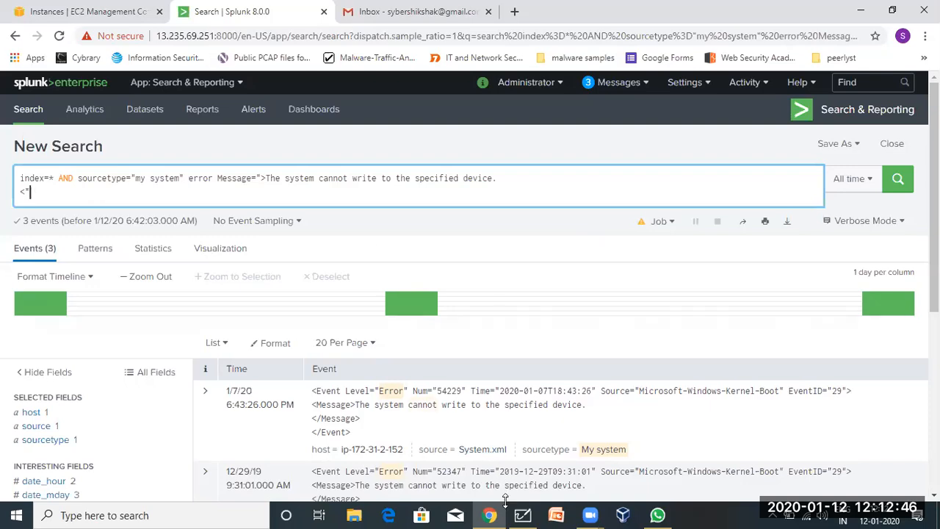
Add '3. search with extracted fields -' and start item '4.' in the Whiteboard notes.
left_click(522, 515)
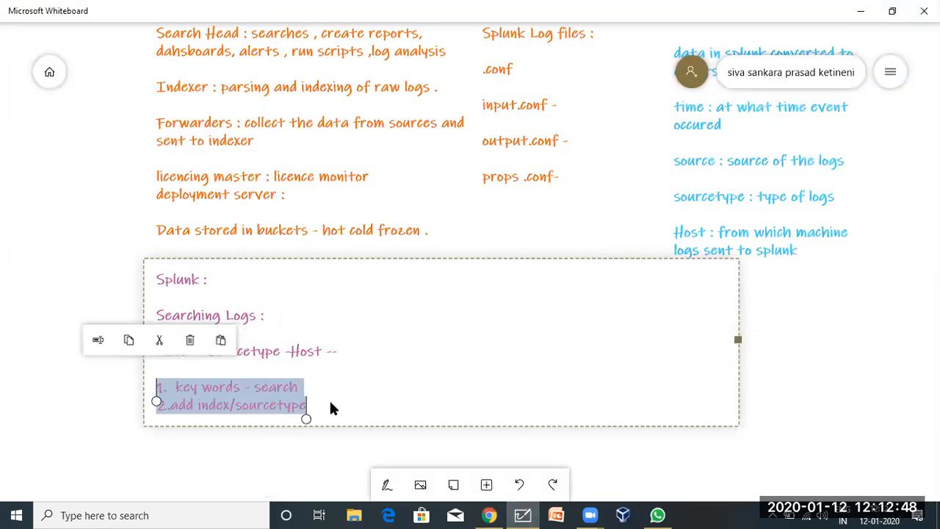
left_click(329, 399)
key("Return")
type("3. sea")
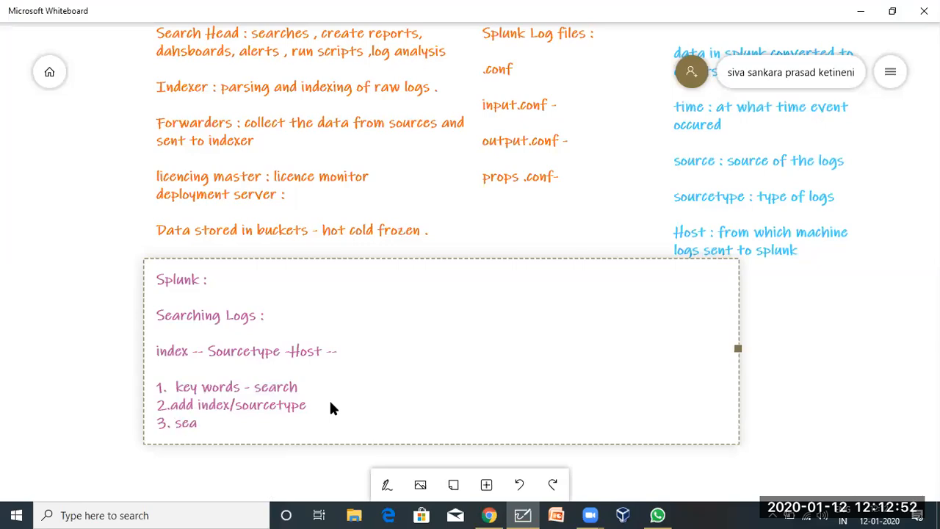
type("rch with extracted")
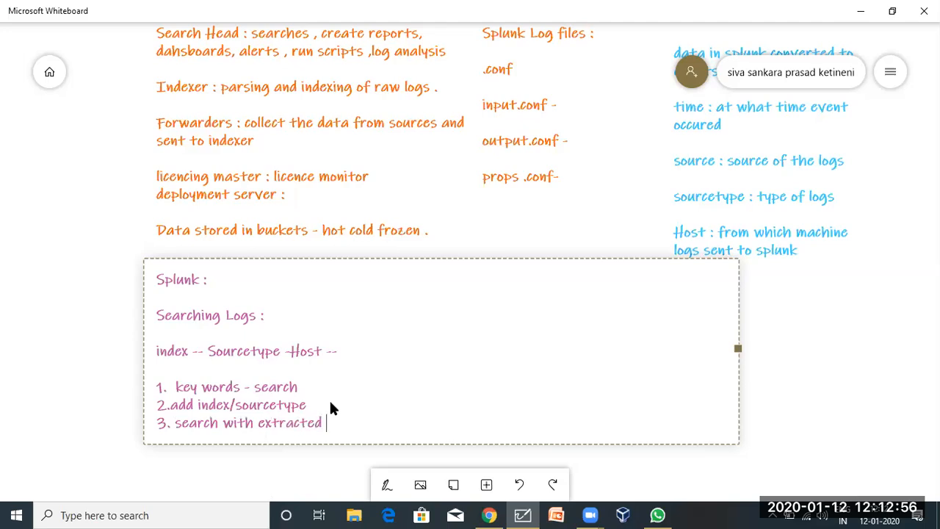
type(" fields -")
key("Return")
type("4.")
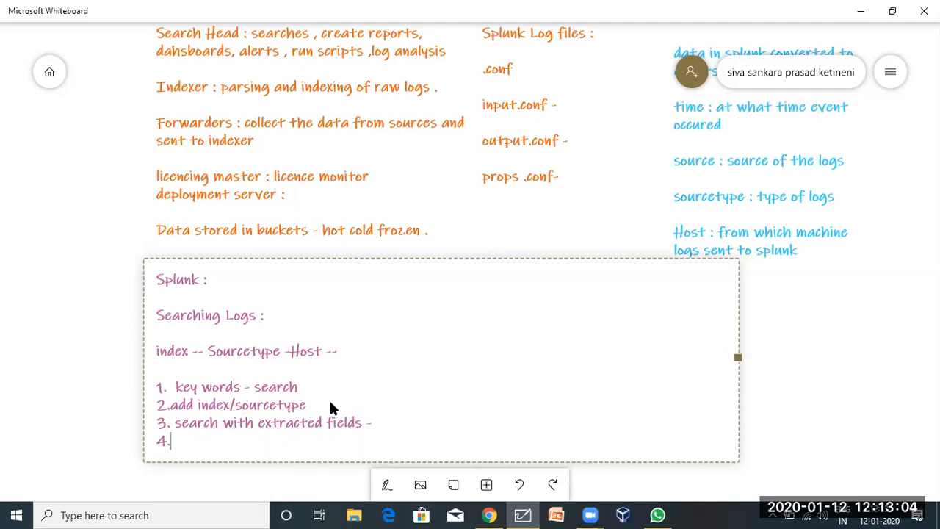
left_click(489, 515)
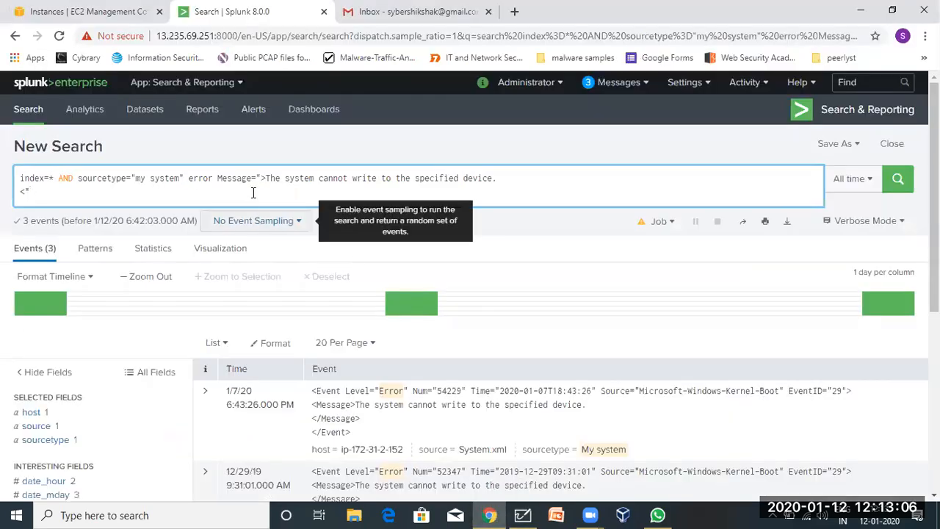
Delete the error and Message terms, leaving the query as index=* AND sourcetype="my system".
double_click(212, 179)
left_click(184, 179)
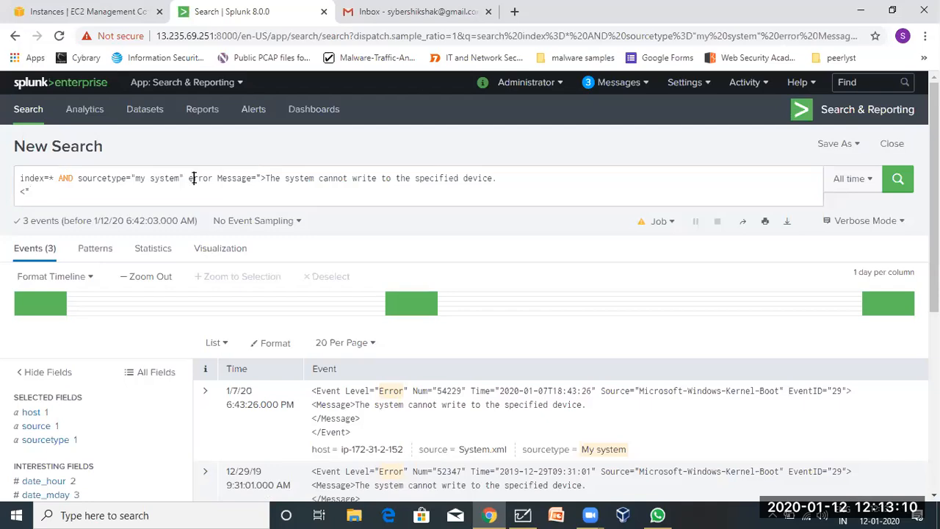
left_click_drag(192, 179, 451, 213)
key("BackSpace")
key("BackSpace")
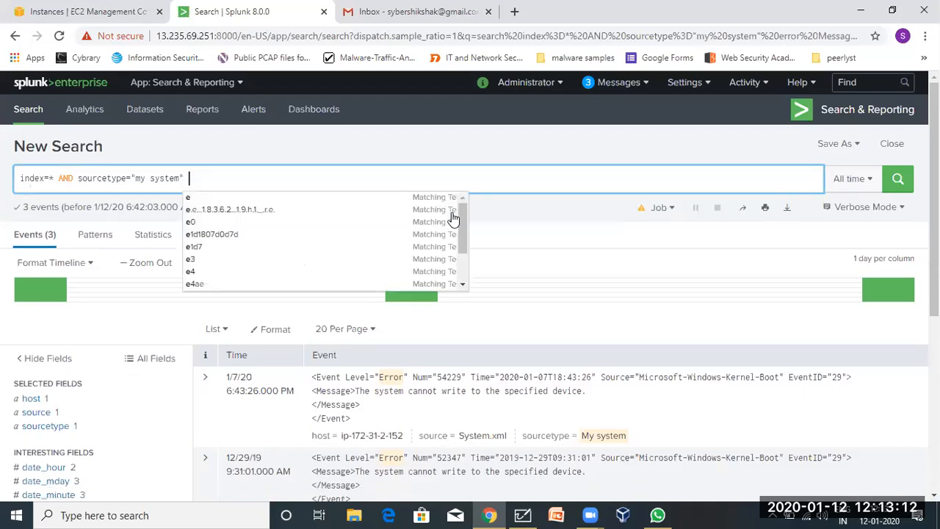
left_click(292, 178)
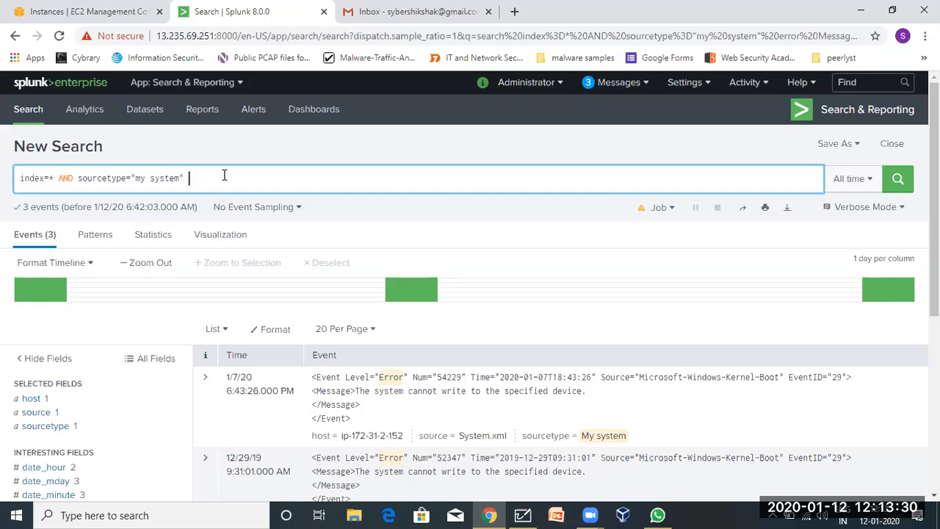
left_click_drag(205, 179, 17, 178)
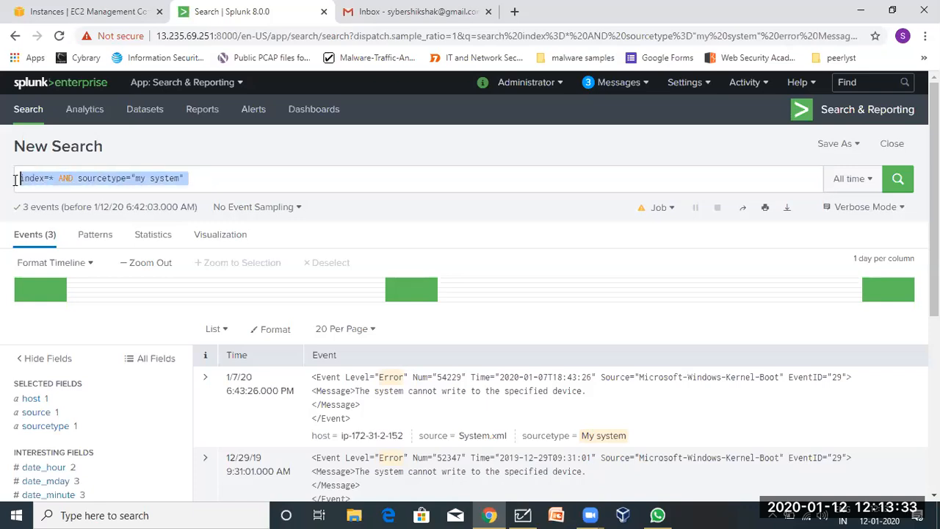
left_click(218, 186)
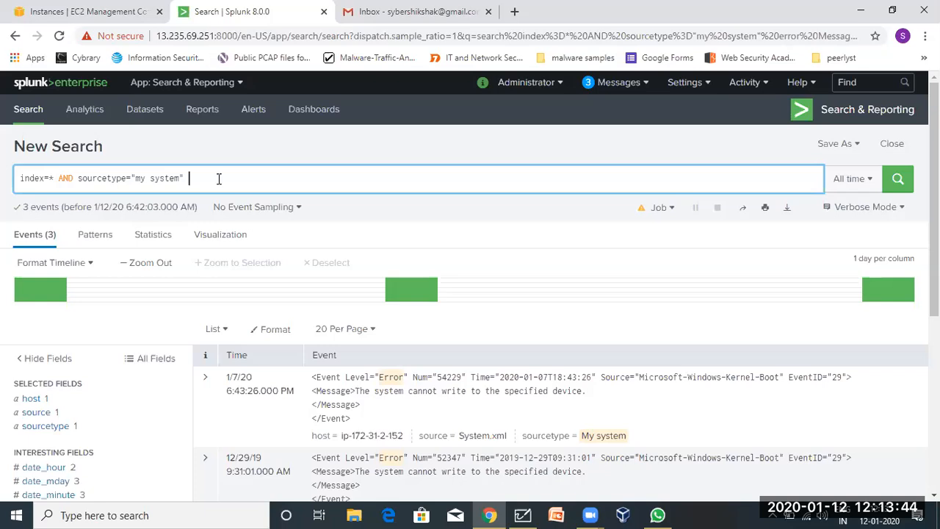
left_click_drag(219, 179, 252, 244)
Check the time range options, then open the _time options for the 12/22/19 9:38:53 AM event.
left_click(849, 179)
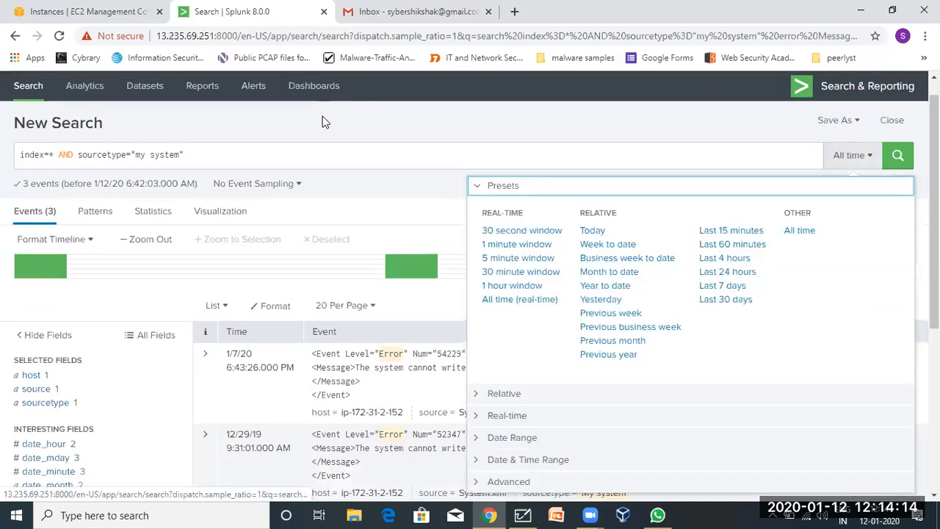
left_click(379, 200)
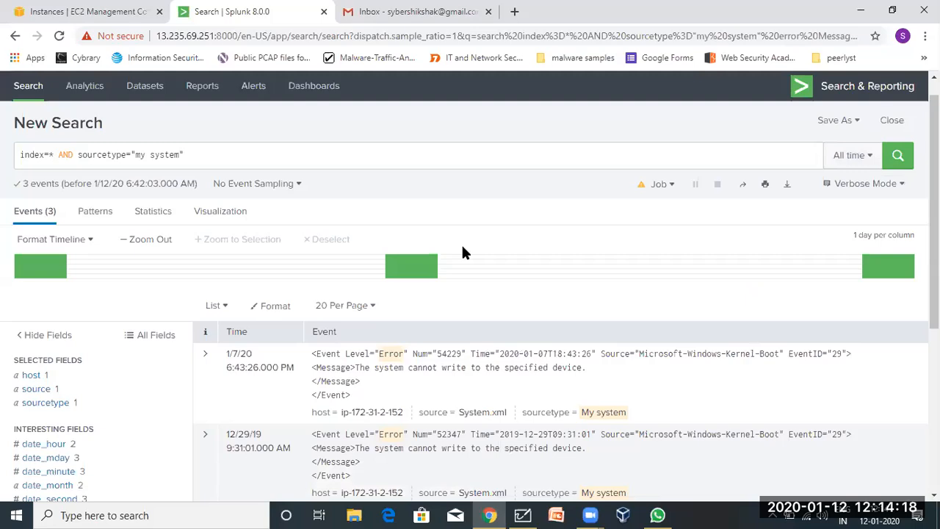
left_click(858, 157)
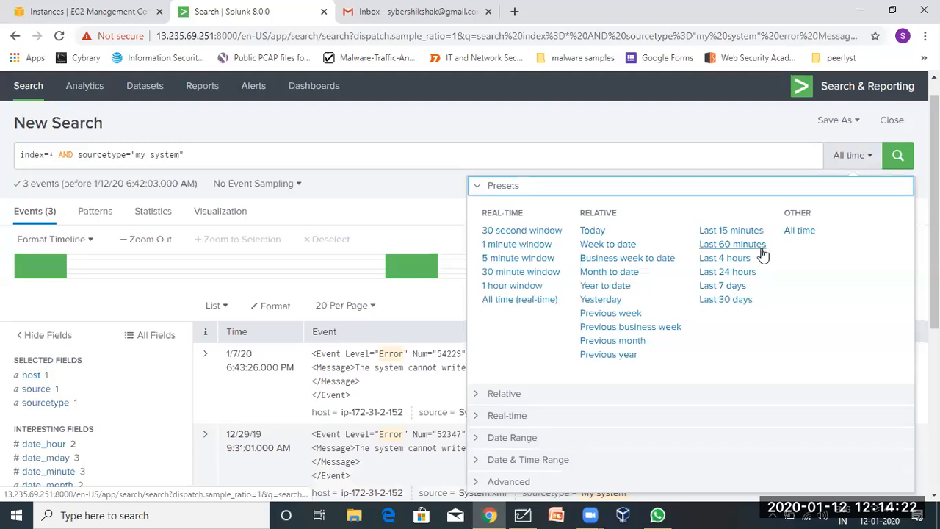
left_click(544, 460)
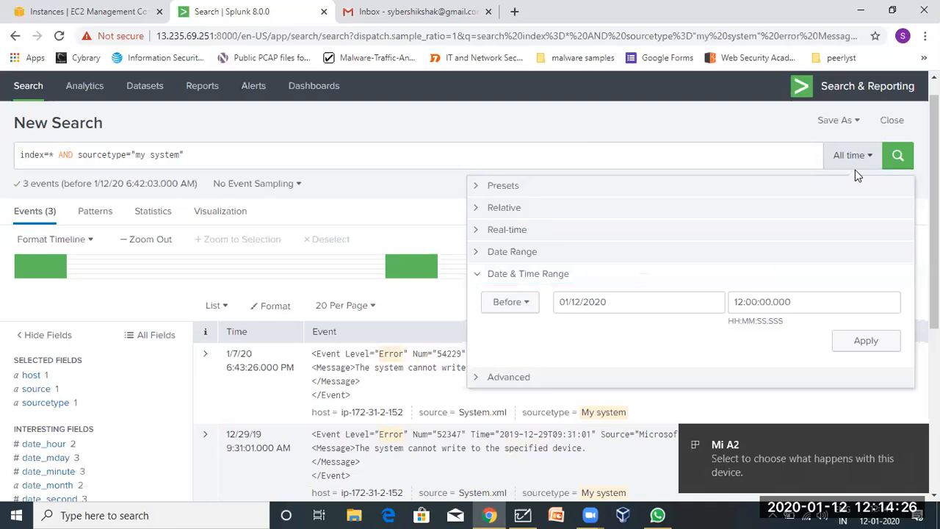
left_click(636, 153)
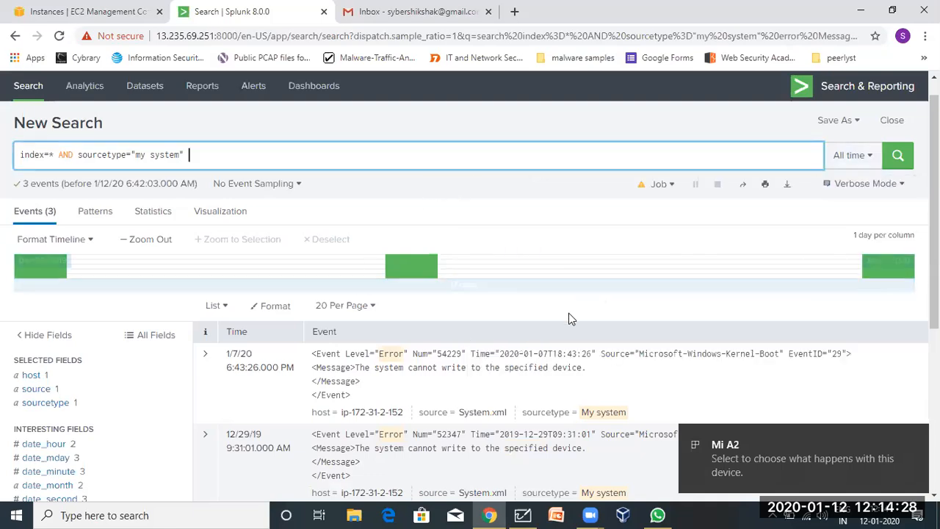
scroll(285, 404, "down", 3)
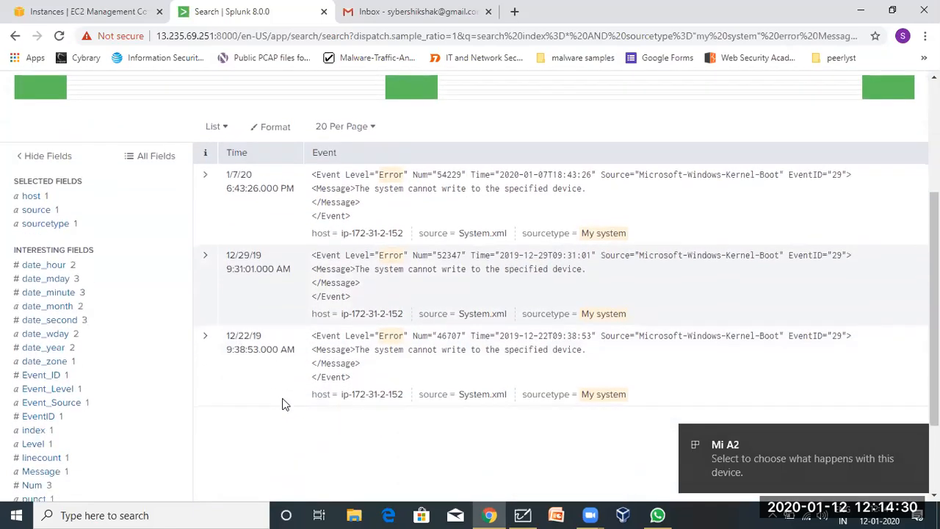
left_click(244, 353)
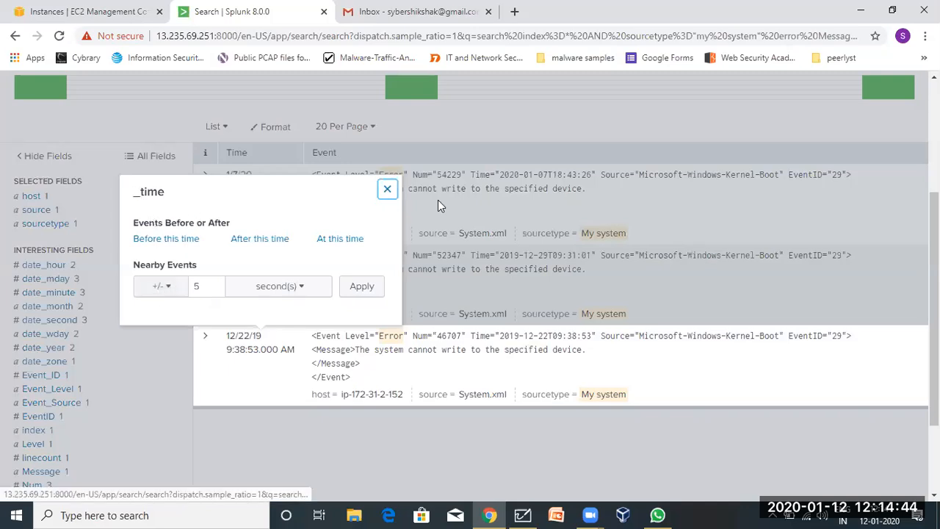
Apply a +/- 5 minute nearby-events window around the 12/22/19 9:38:53 AM error event.
left_click(168, 292)
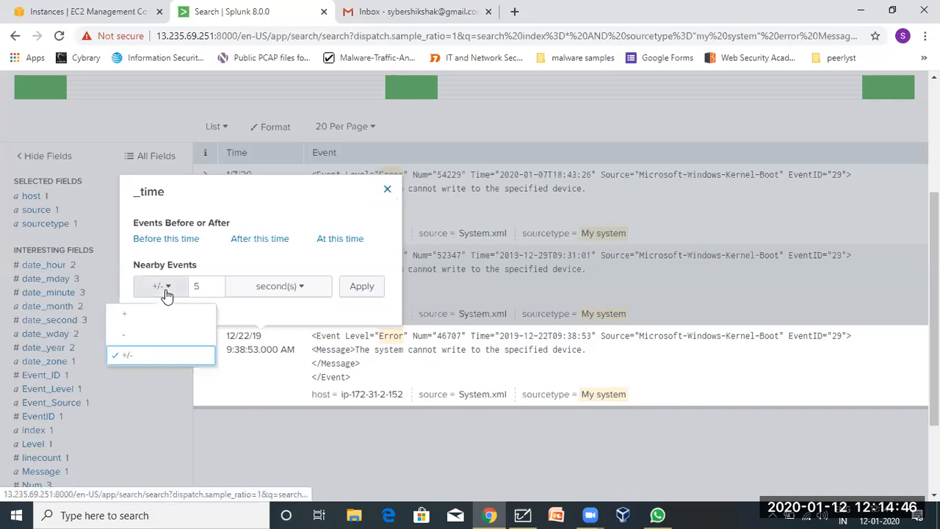
left_click_drag(202, 286, 187, 286)
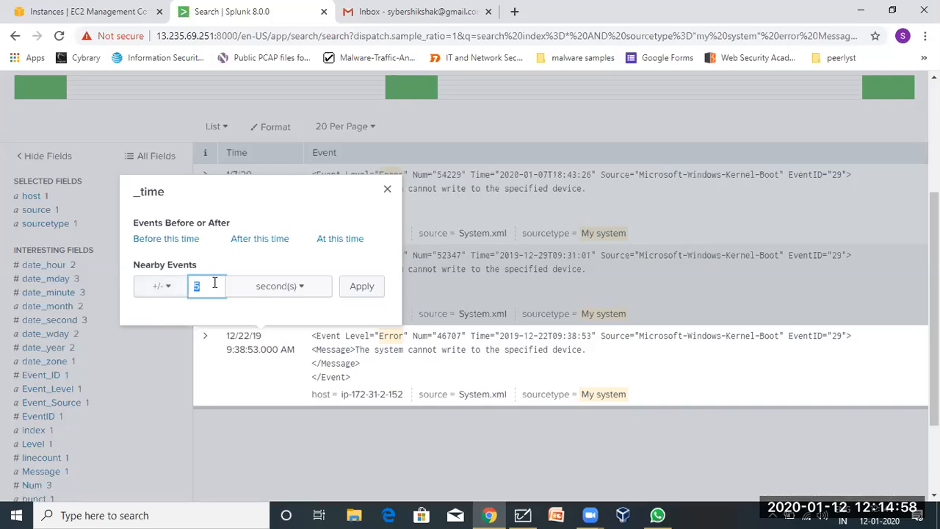
left_click(273, 288)
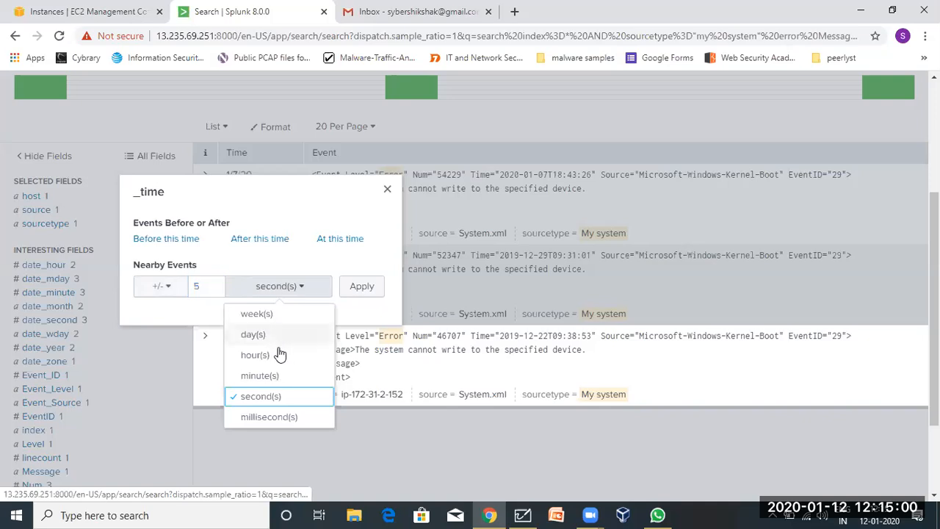
left_click(271, 377)
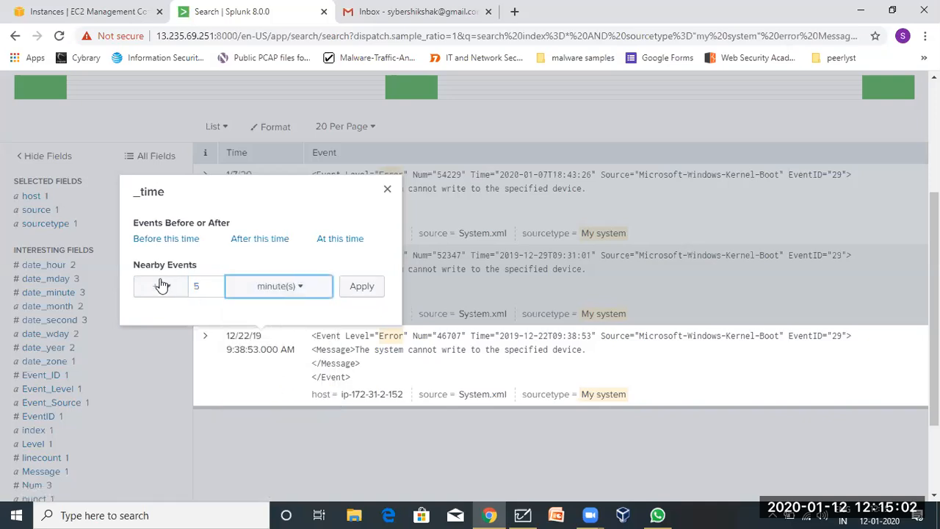
left_click(363, 287)
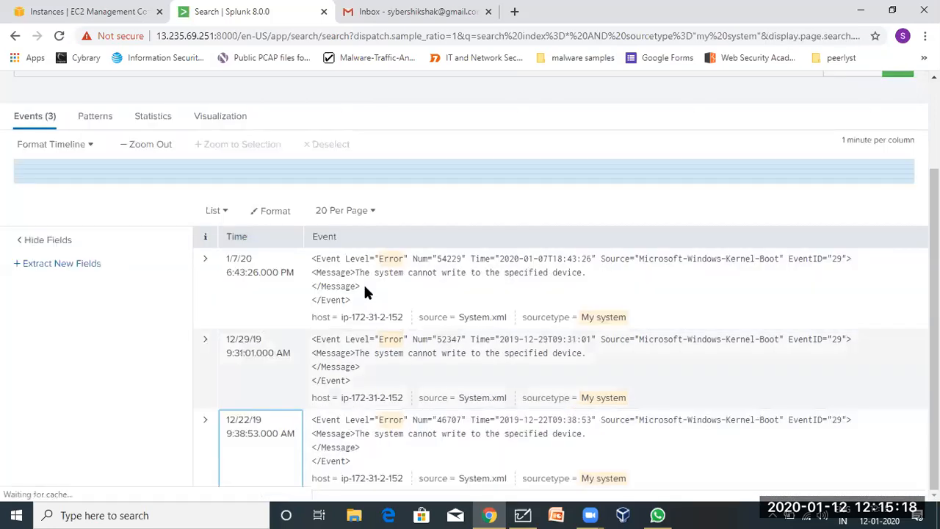
Reapply the 12/22/2019 date range between 09:33:53.000 and 09:43:53.001.
scroll(358, 416, "down", 1)
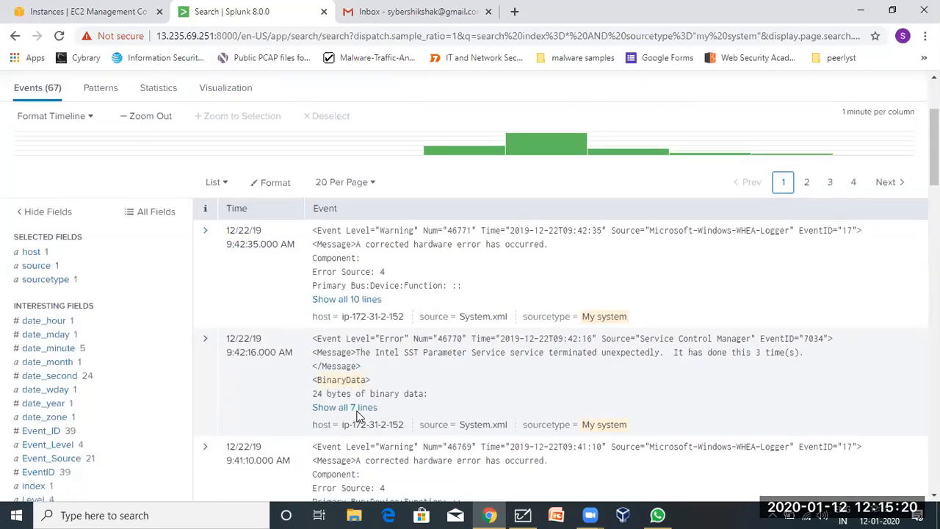
scroll(358, 416, "down", 3)
scroll(358, 415, "up", 5)
scroll(359, 417, "down", 1)
scroll(359, 416, "up", 2)
left_click(828, 184)
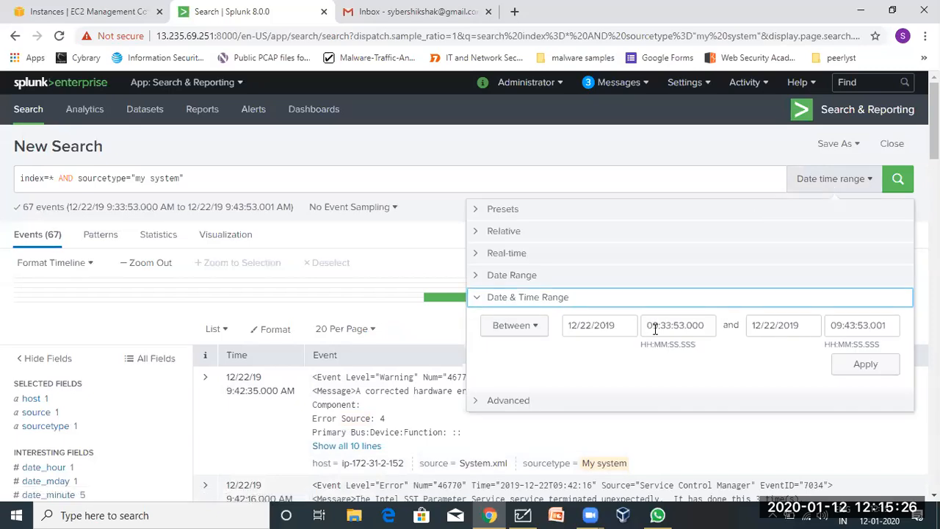
left_click(869, 363)
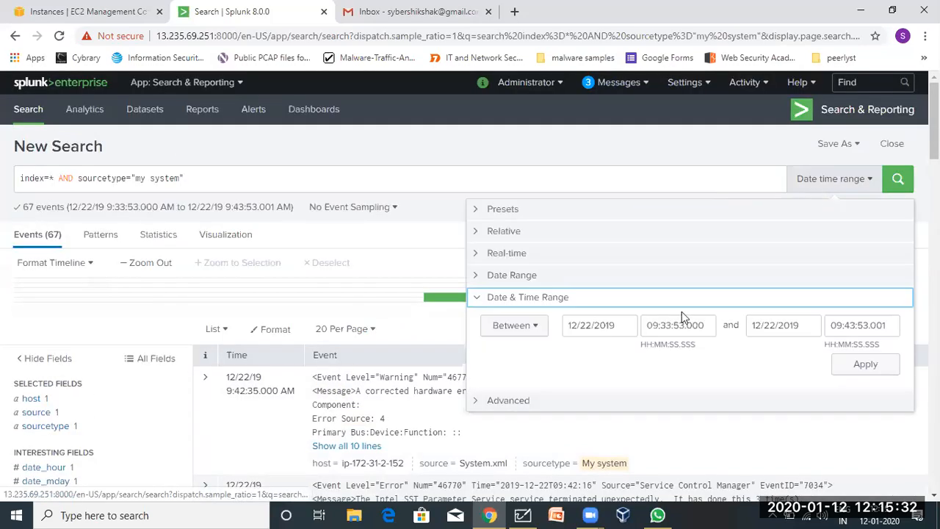
left_click(865, 367)
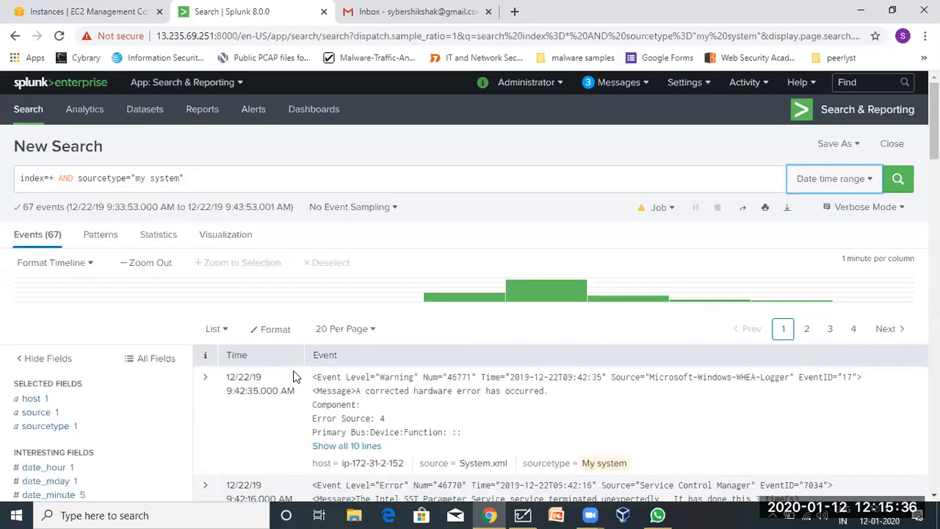
Scroll through the 67 returned events, including the WHEA-Logger warnings.
scroll(291, 364, "down", 12)
scroll(293, 377, "up", 12)
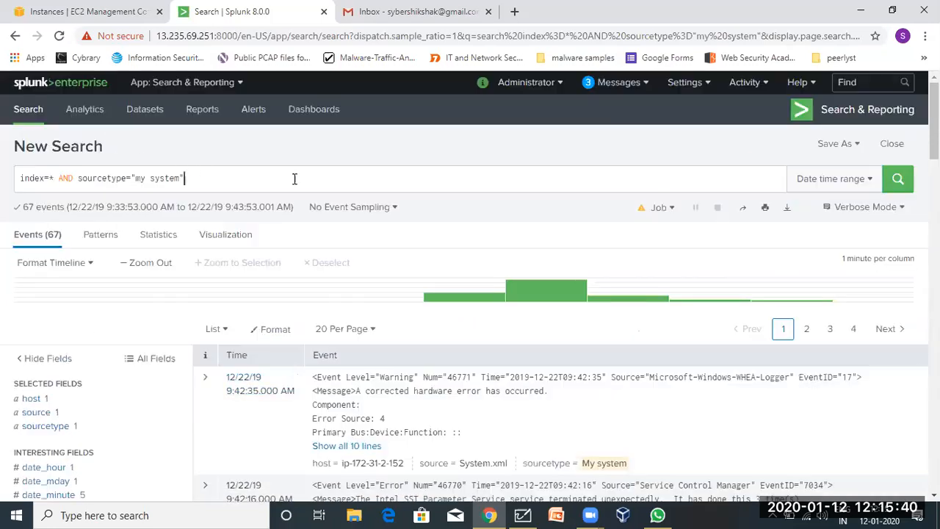
left_click(335, 188)
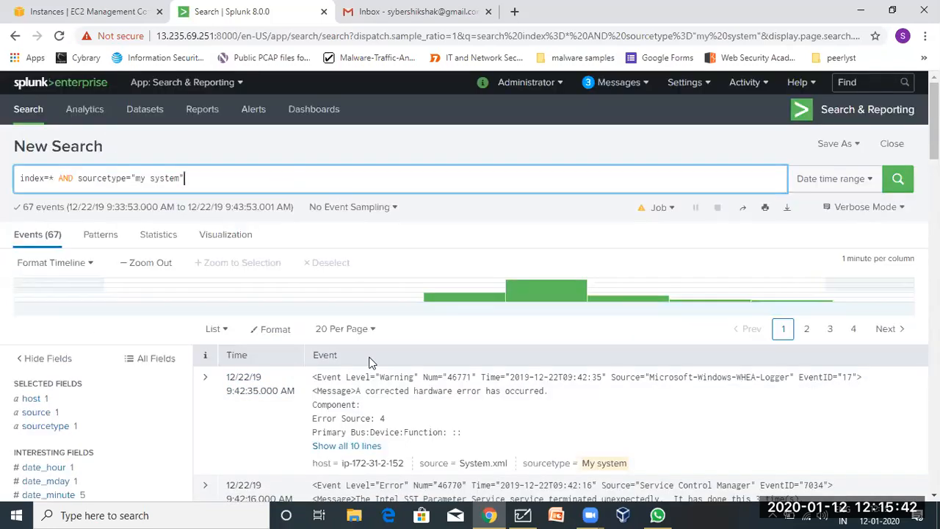
scroll(368, 220, "down", 4)
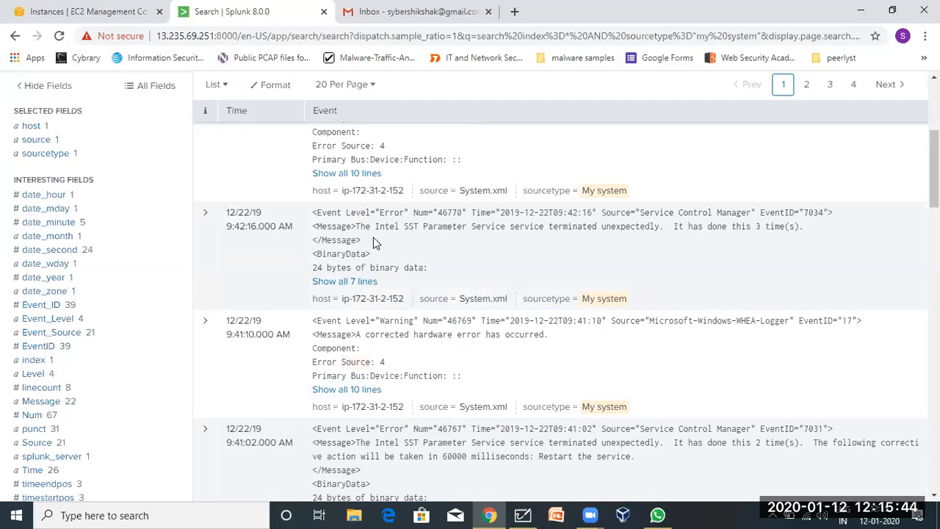
scroll(373, 243, "up", 7)
scroll(373, 243, "down", 3)
scroll(375, 242, "down", 1)
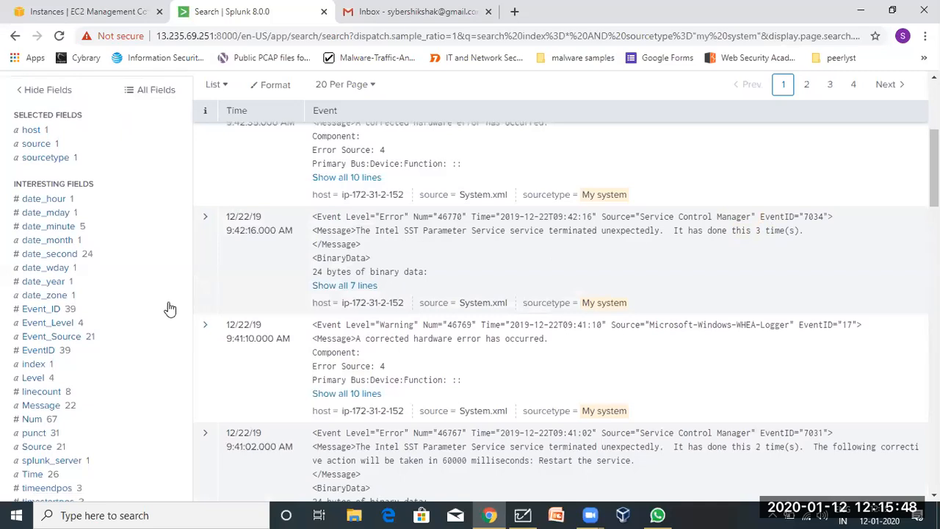
left_click(64, 308)
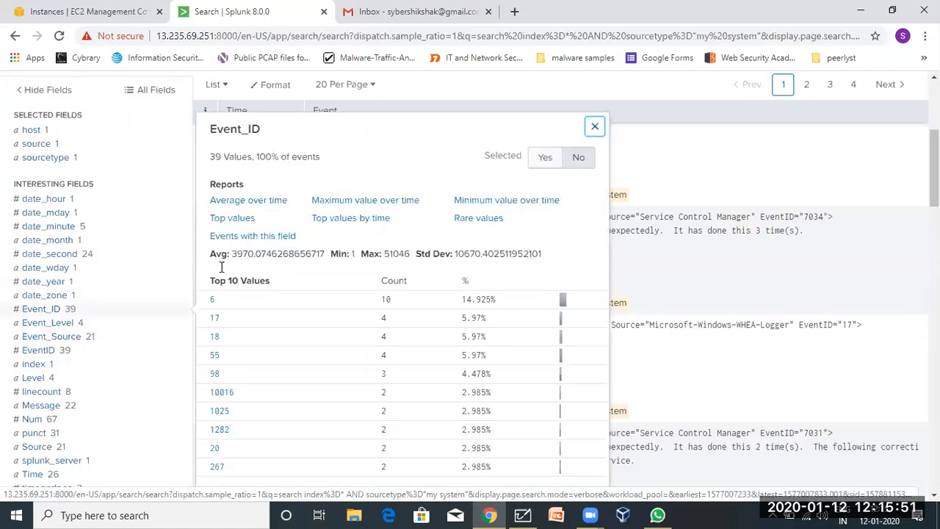
left_click(68, 349)
left_click(68, 338)
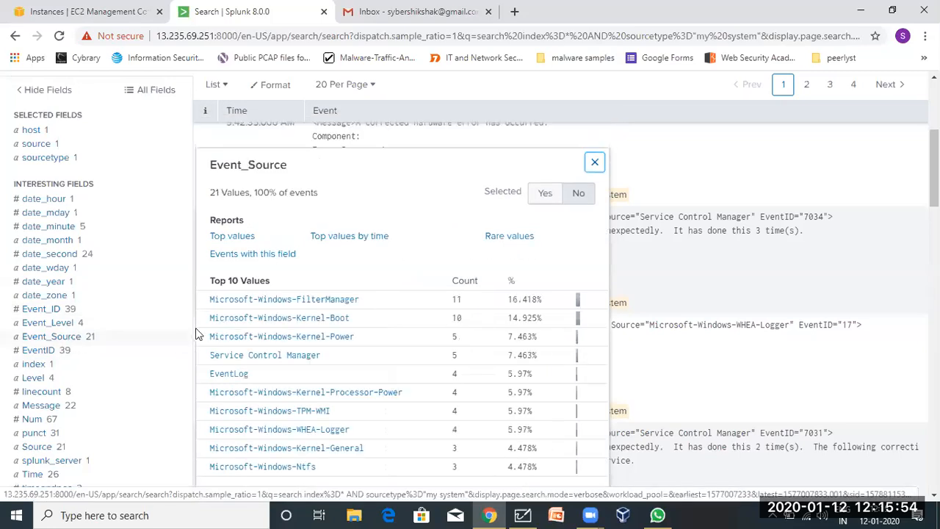
scroll(252, 471, "down", 2)
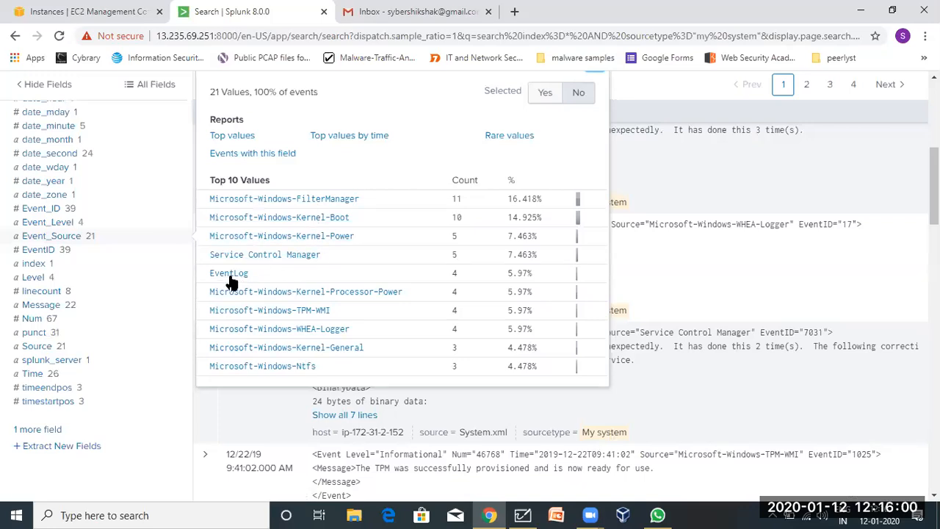
left_click(61, 310)
scroll(273, 288, "down", 3)
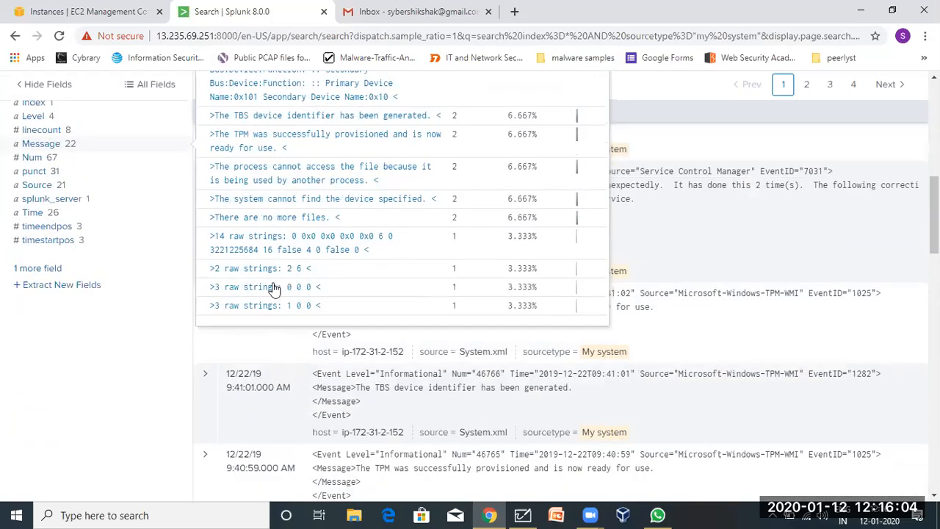
scroll(268, 239, "up", 1)
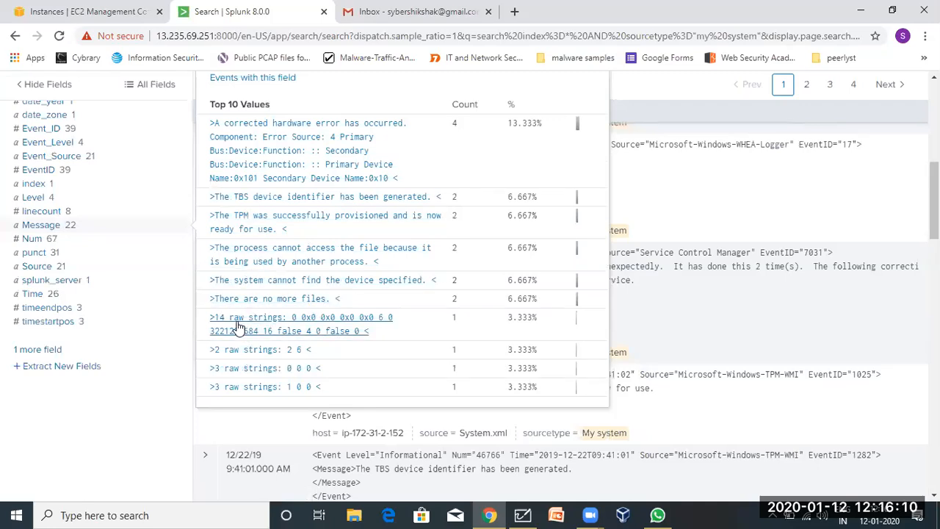
left_click(65, 237)
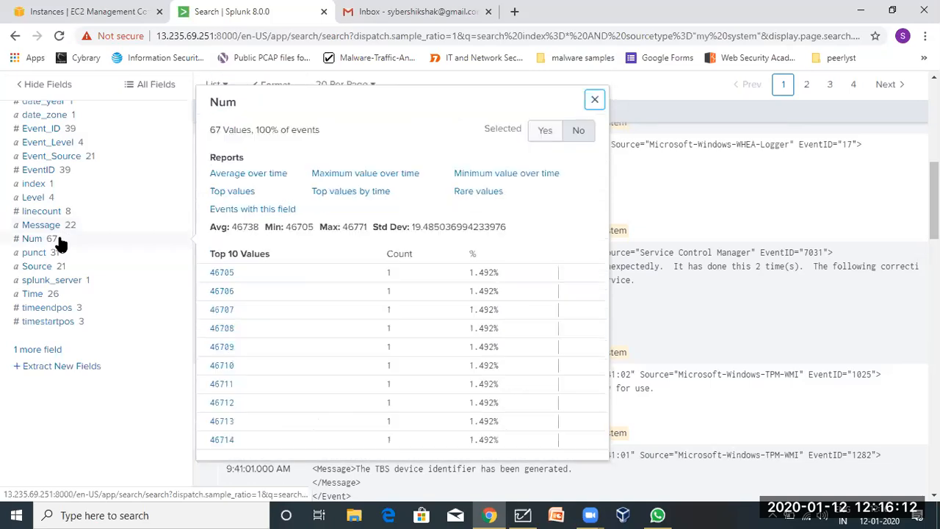
left_click(79, 268)
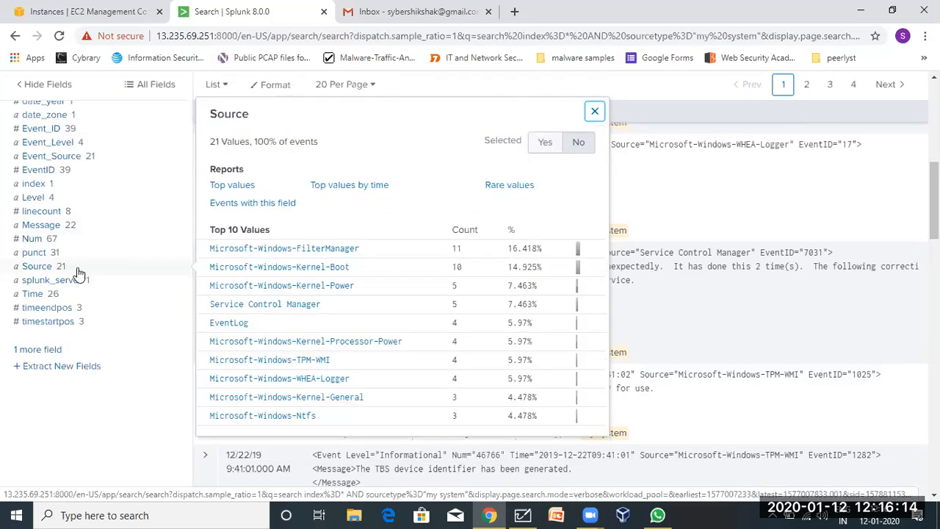
scroll(37, 218, "up", 1)
scroll(37, 217, "up", 3)
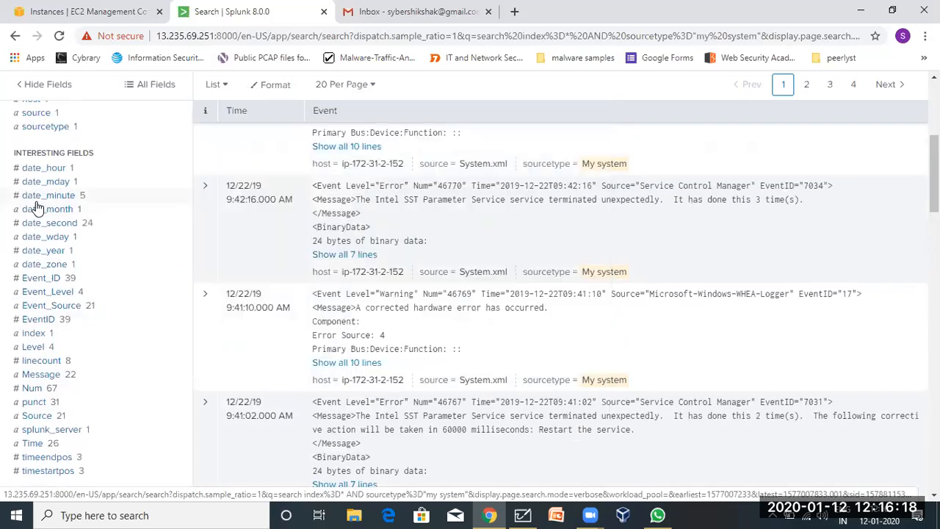
scroll(37, 207, "up", 5)
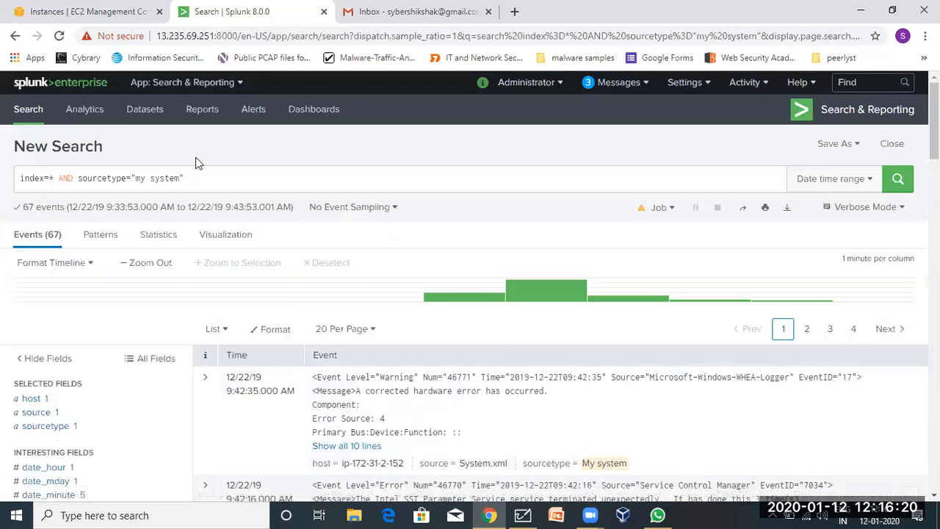
On the whiteboard, write step 4: 'based on specific mentioned time - you can narrow down searches'.
left_click(525, 512)
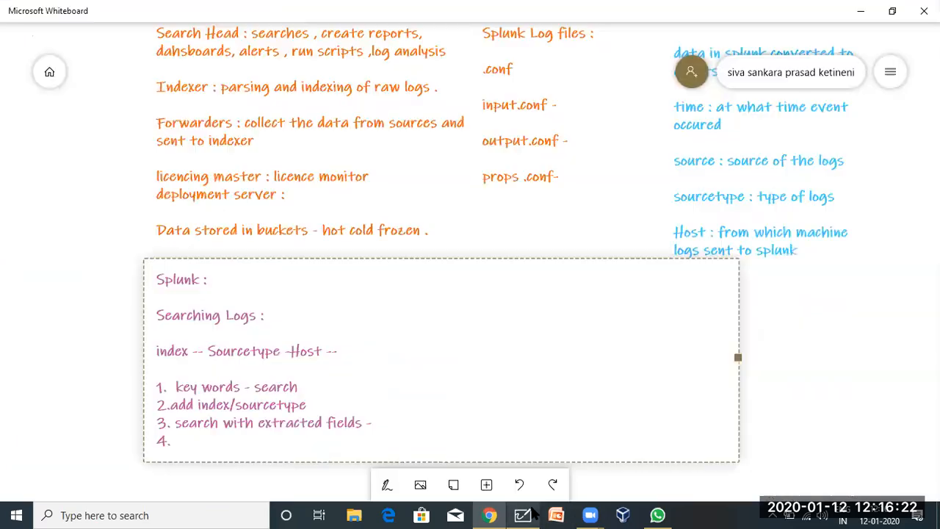
type("based")
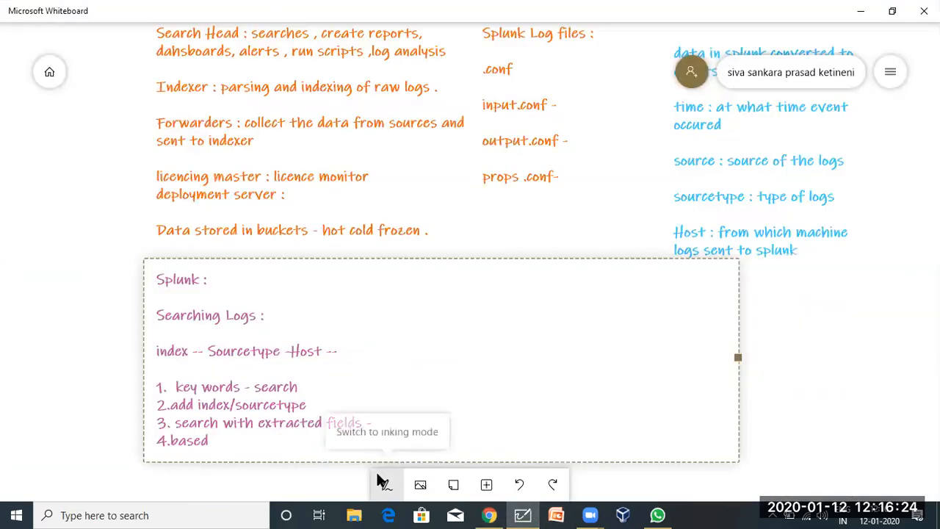
type(" on time")
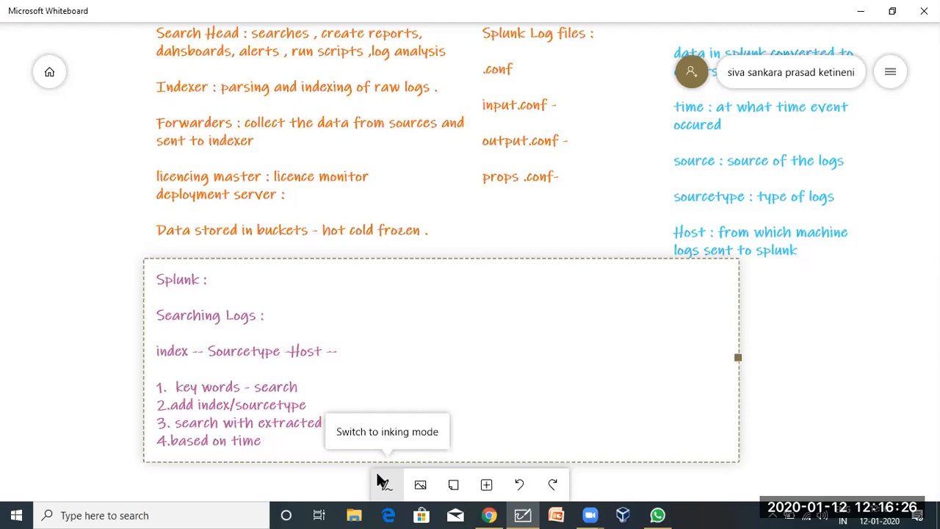
key("BackSpace")
key("BackSpace")
type("specific mentio")
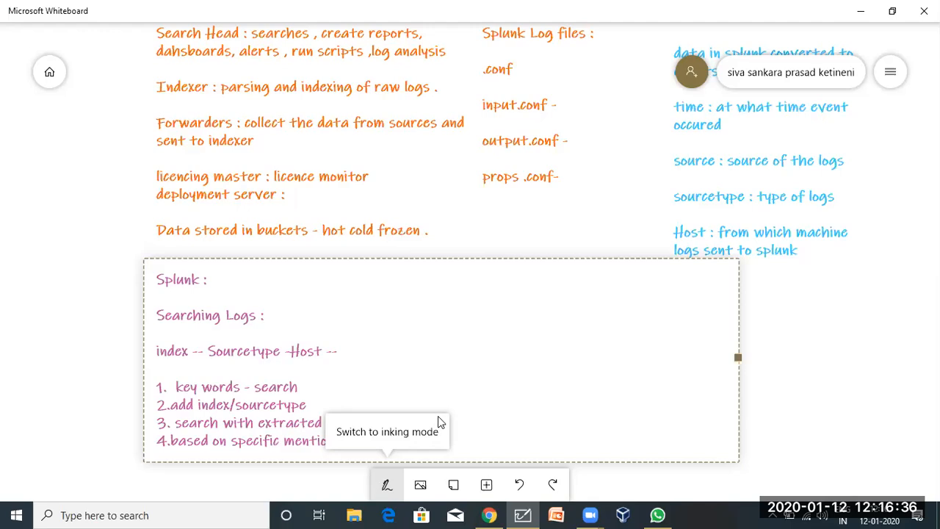
left_click(398, 437)
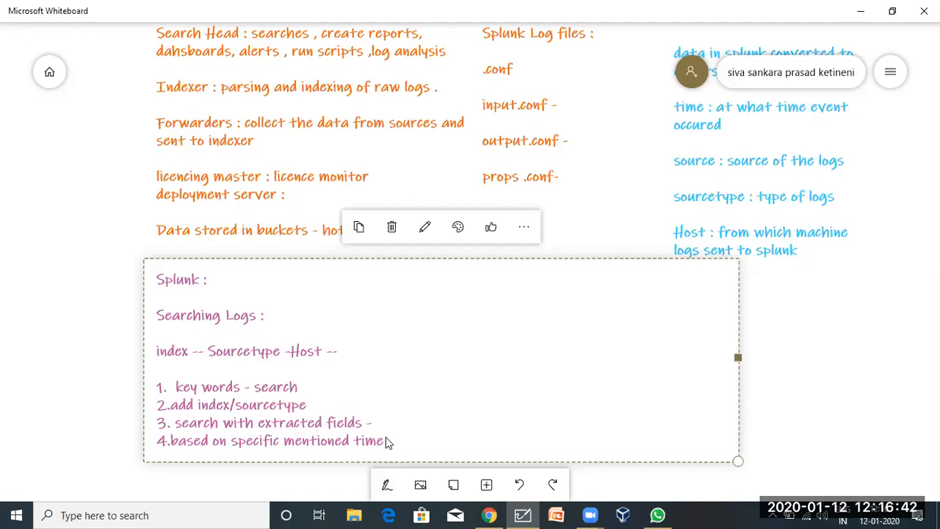
left_click(387, 440)
type("- you can na")
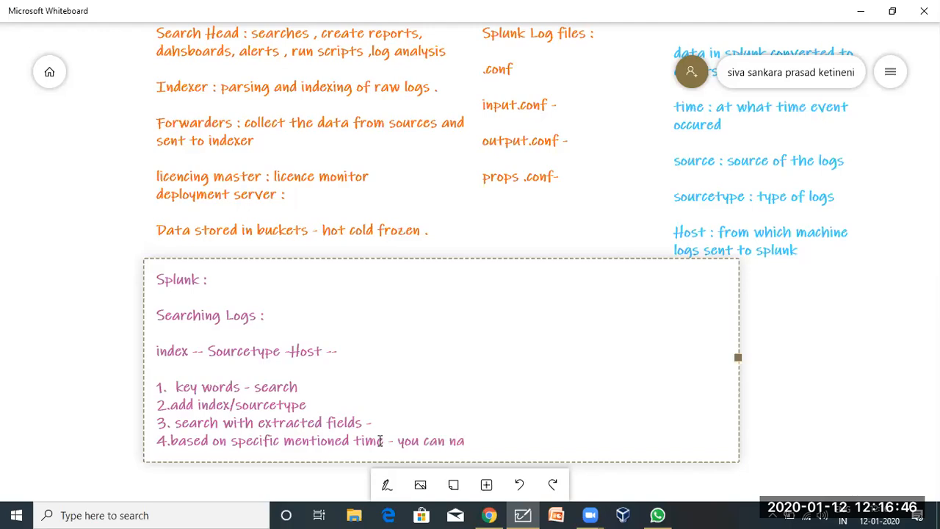
type("oorrow down sea")
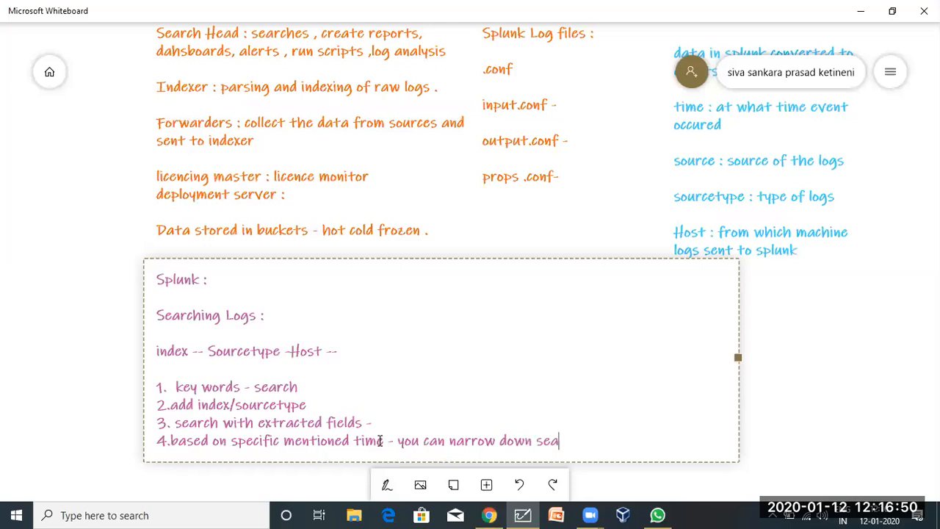
type("rches .")
Start step '5.' on a new line and go back to Splunk.
key("Return")
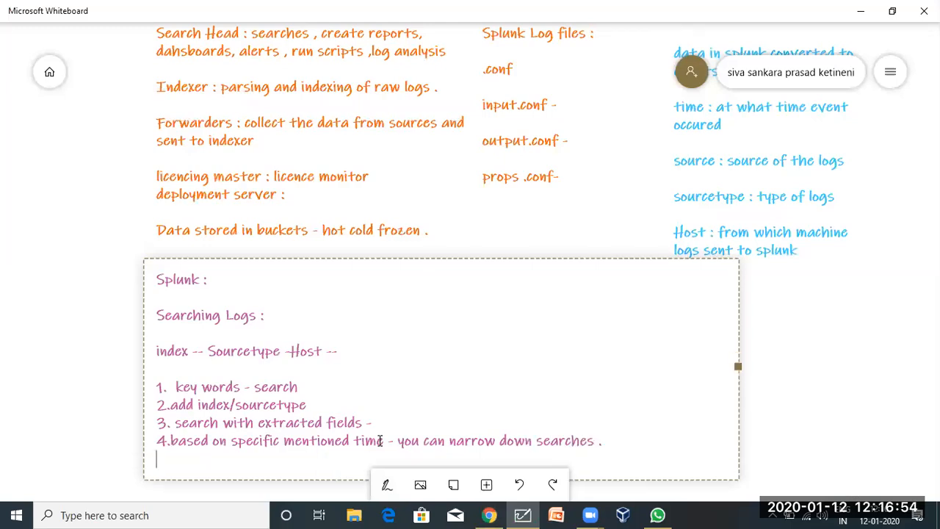
type("5.")
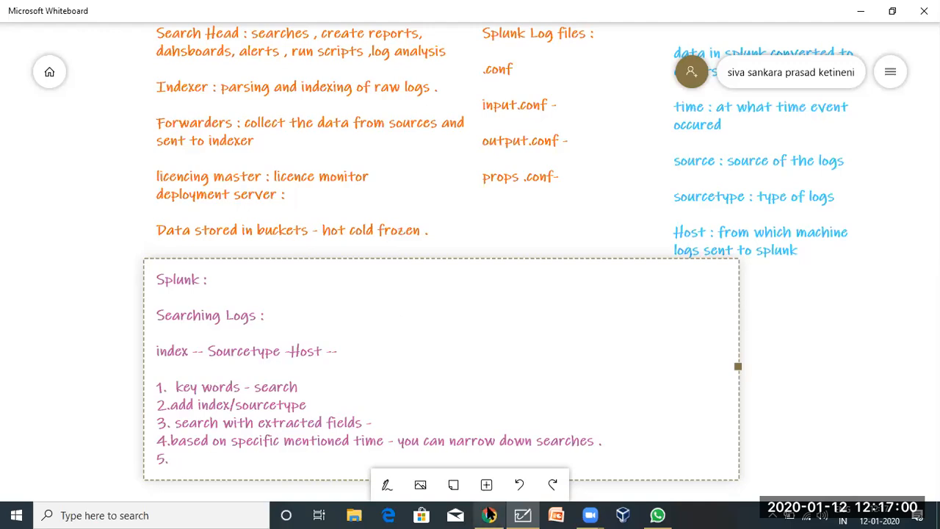
left_click(489, 514)
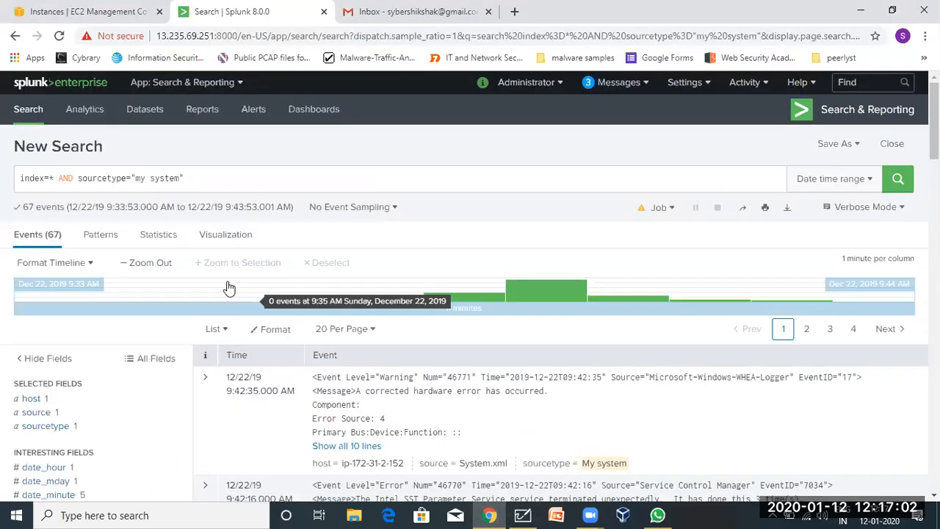
scroll(228, 288, "down", 2)
scroll(449, 300, "up", 2)
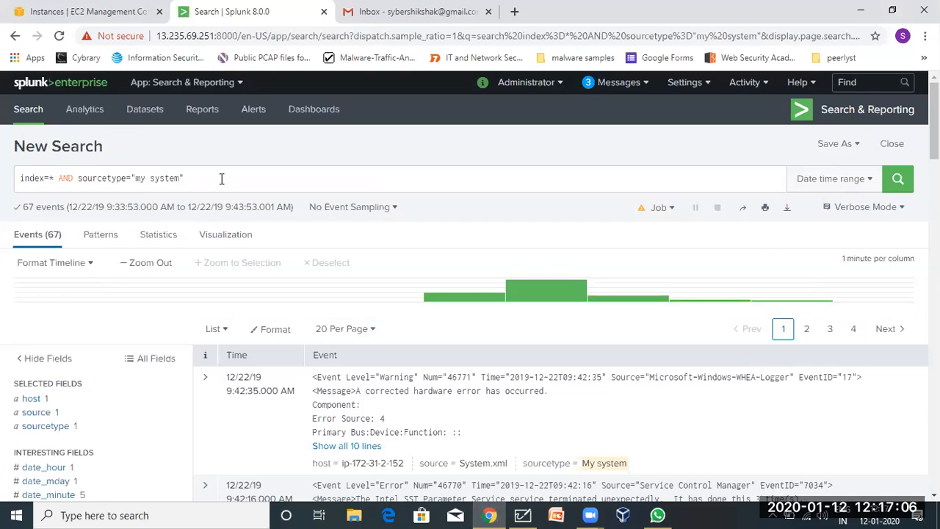
scroll(71, 399, "down", 2)
scroll(69, 389, "up", 2)
scroll(260, 210, "down", 2)
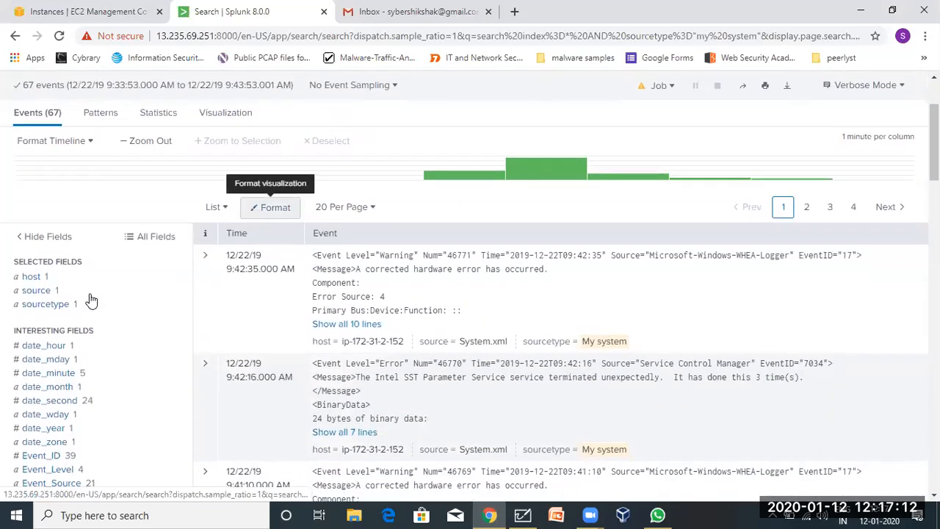
scroll(67, 347, "down", 2)
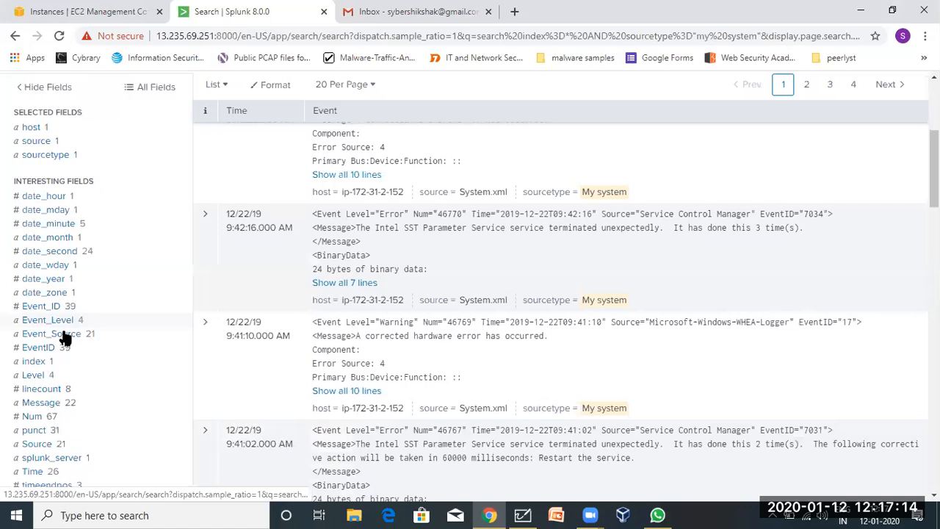
left_click(64, 337)
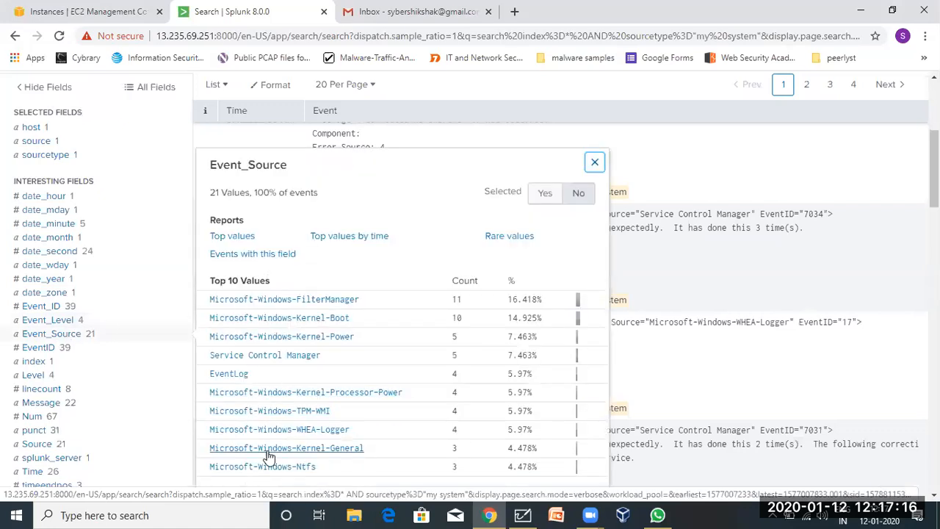
double_click(235, 165)
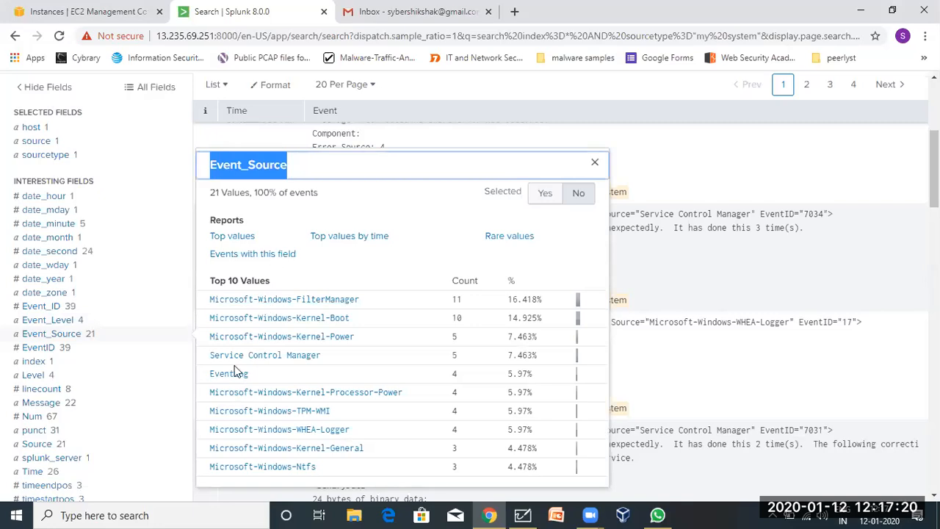
left_click(83, 378)
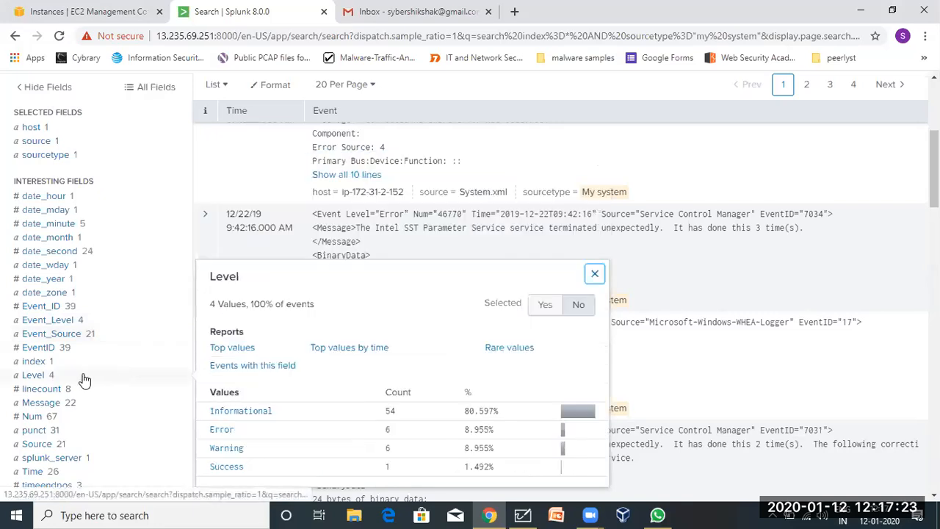
double_click(222, 280)
scroll(206, 264, "up", 5)
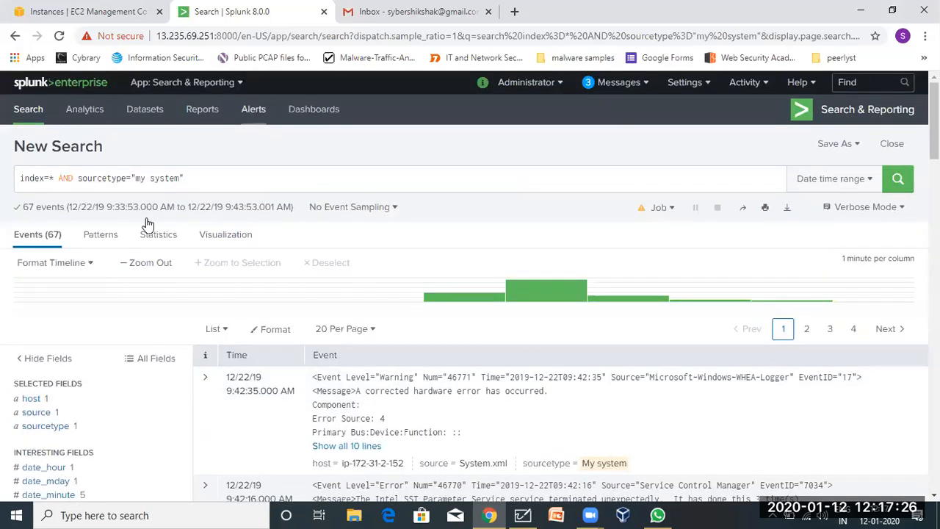
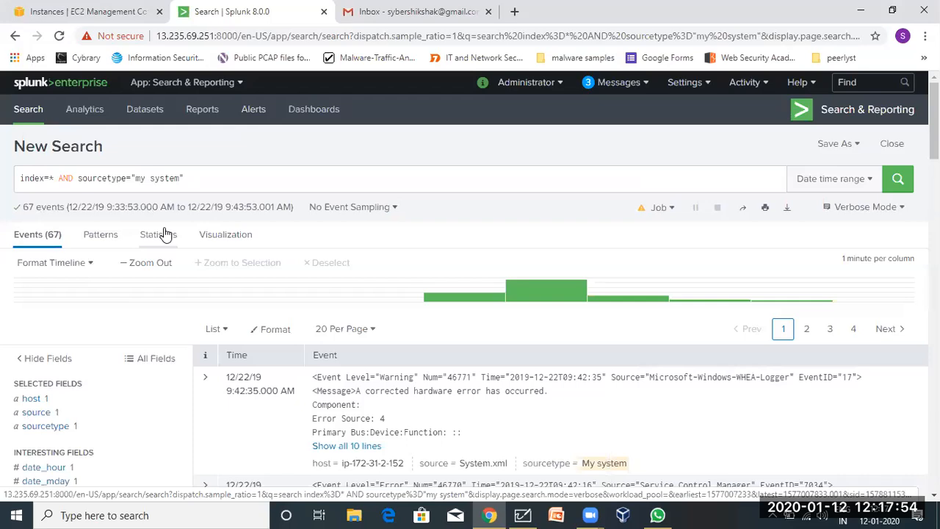
Return to the Whiteboard notes and replace the stray '5' with a fresh blank line.
left_click(522, 515)
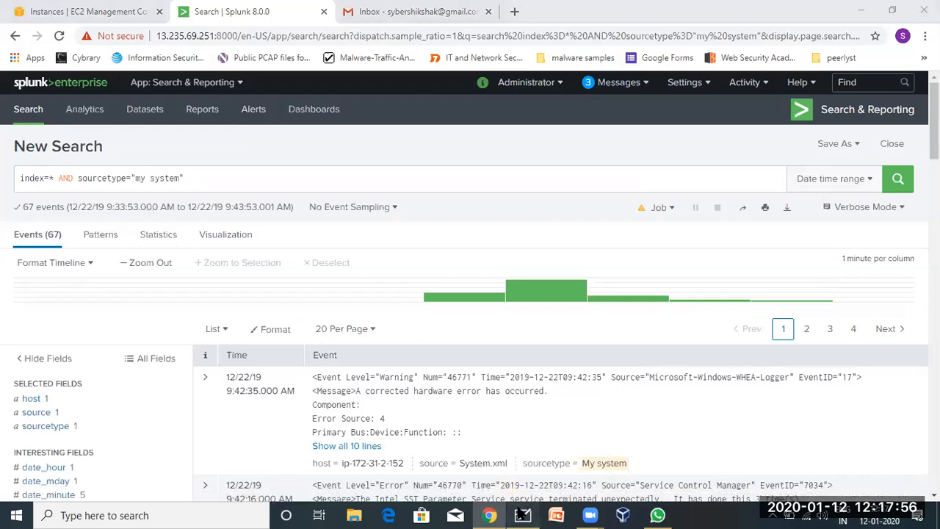
key("BackSpace")
key("Return")
Under an 'SPL -' heading, list Table, chart and timechart on separate lines.
key("Return")
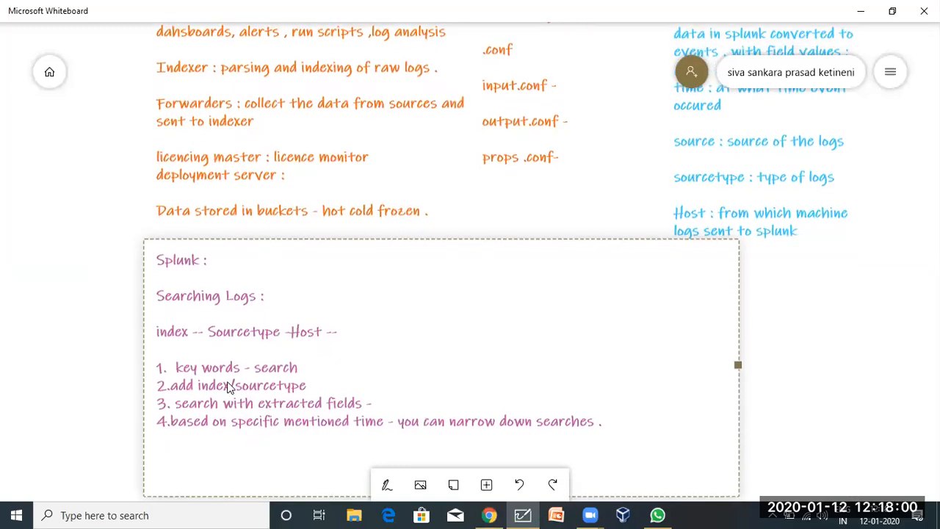
type("SPL -")
key("Return")
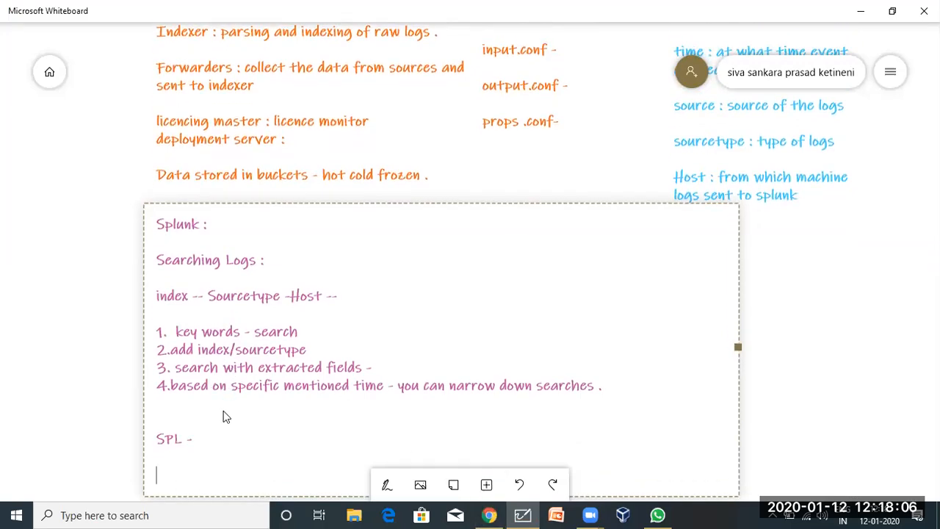
type("Tabe")
key("BackSpace")
type("le")
key("Return")
type("chart")
key("Return")
type("timechart")
key("Return")
Add stats and sort to the SPL list, remove the blank line, and return to Splunk.
type("stats")
key("Return")
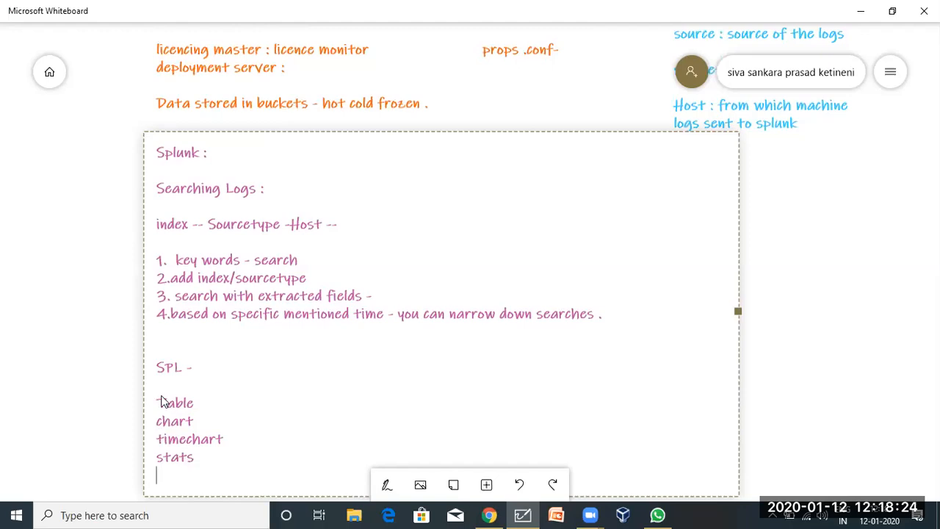
left_click_drag(158, 401, 210, 478)
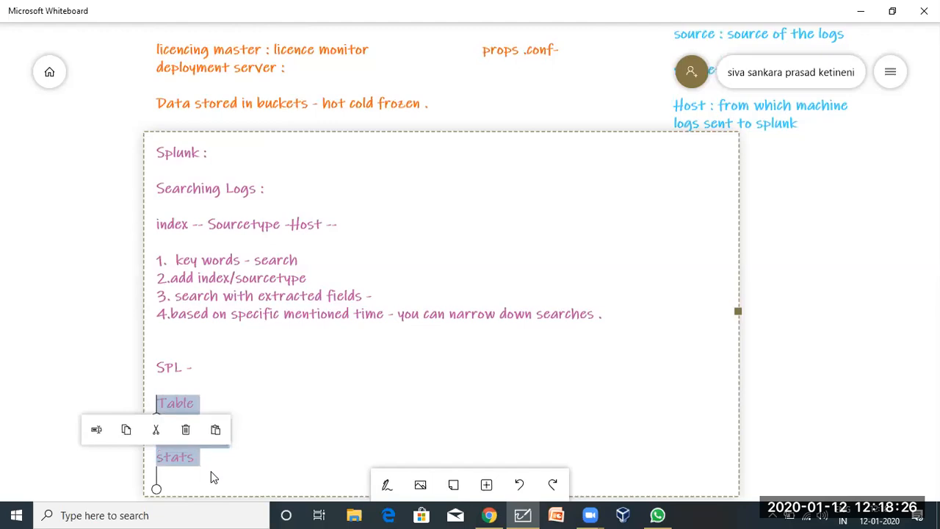
left_click(210, 478)
type("sort")
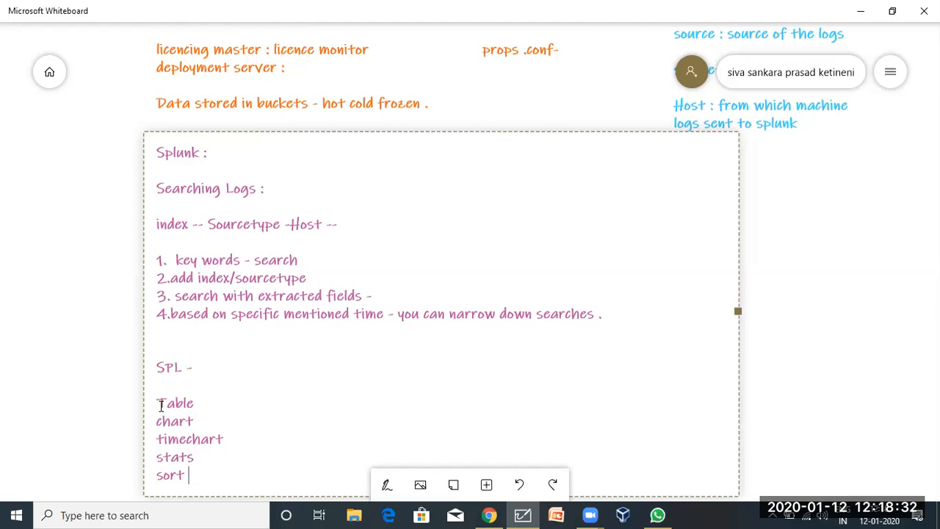
key("BackSpace")
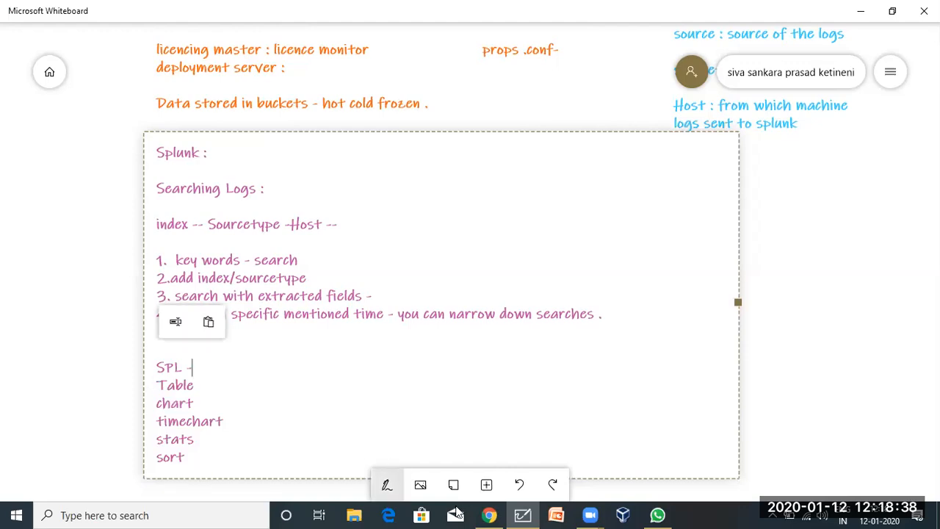
left_click(501, 508)
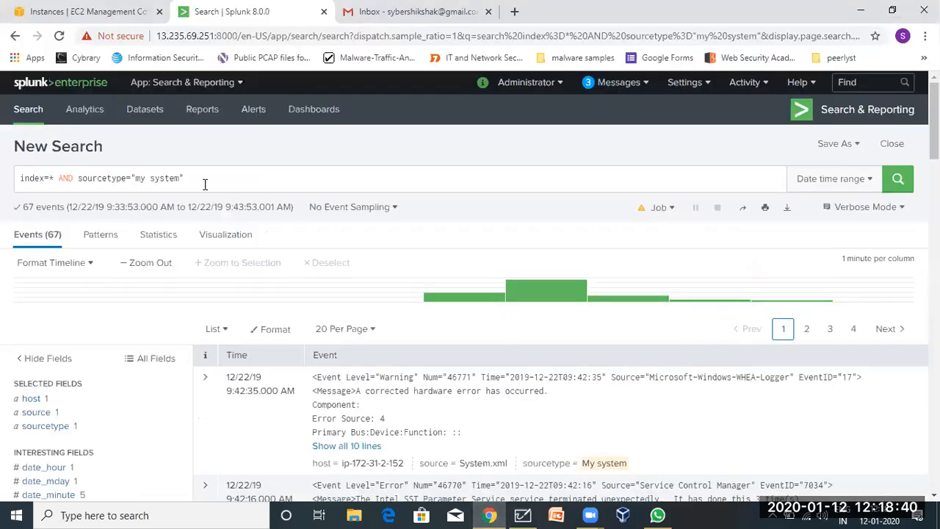
Append '| table' to the query index=* AND sourcetype="my system".
left_click(205, 185)
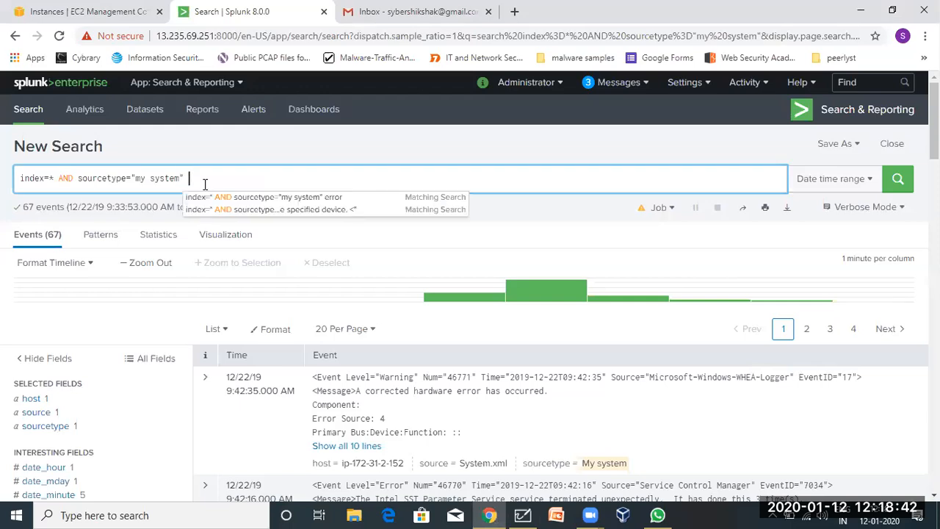
left_click(205, 184)
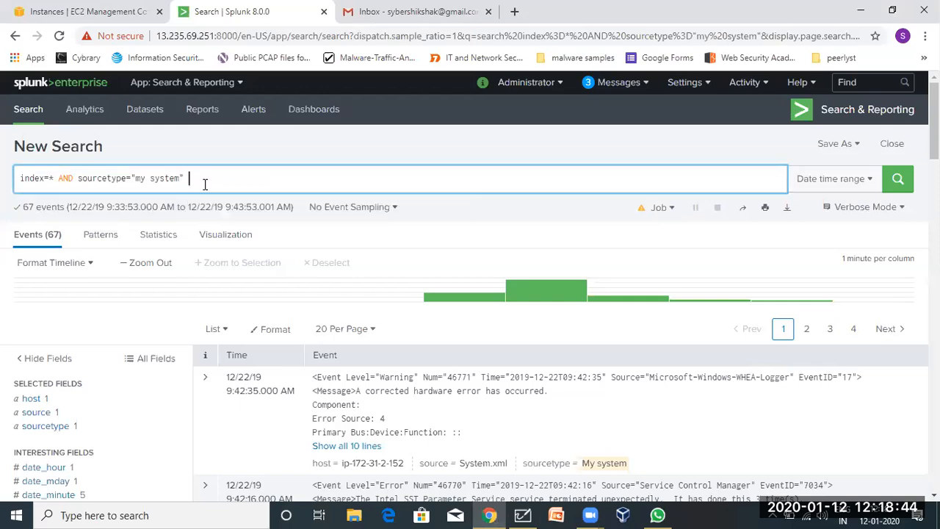
type("|")
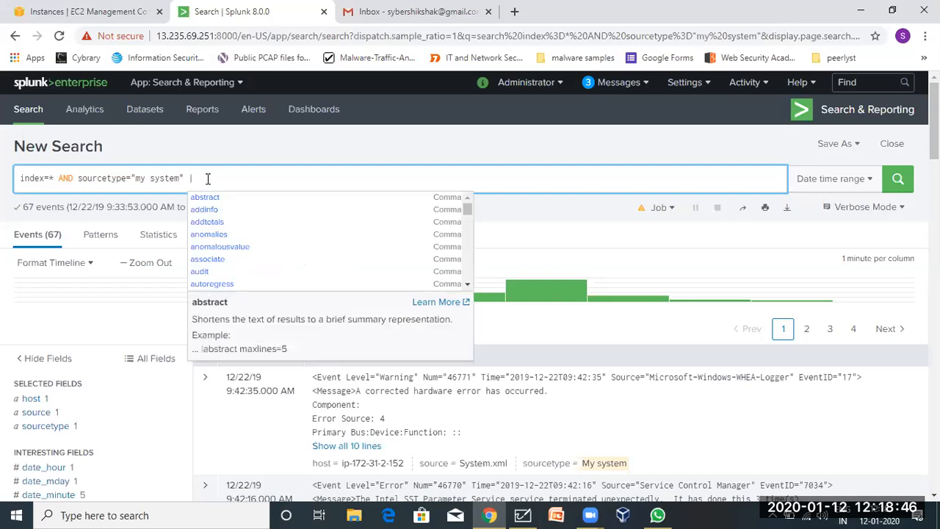
key("BackSpace")
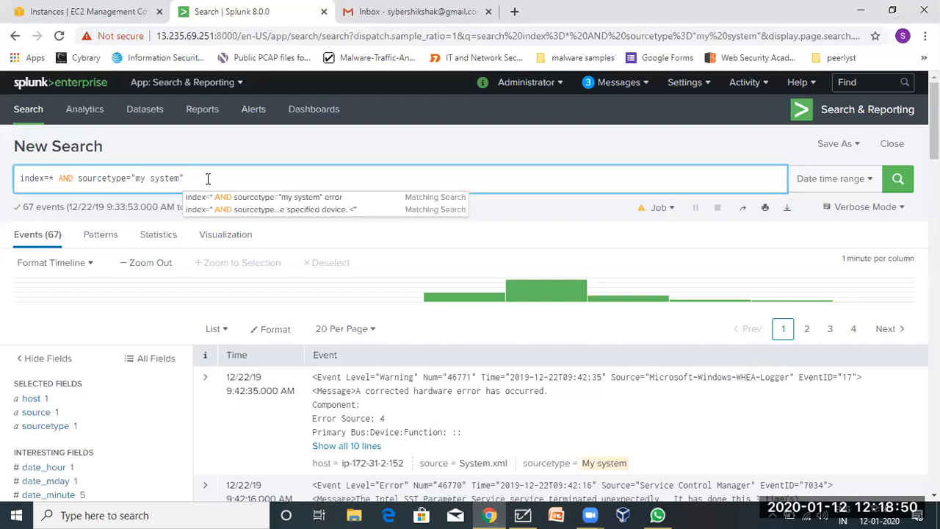
type("|")
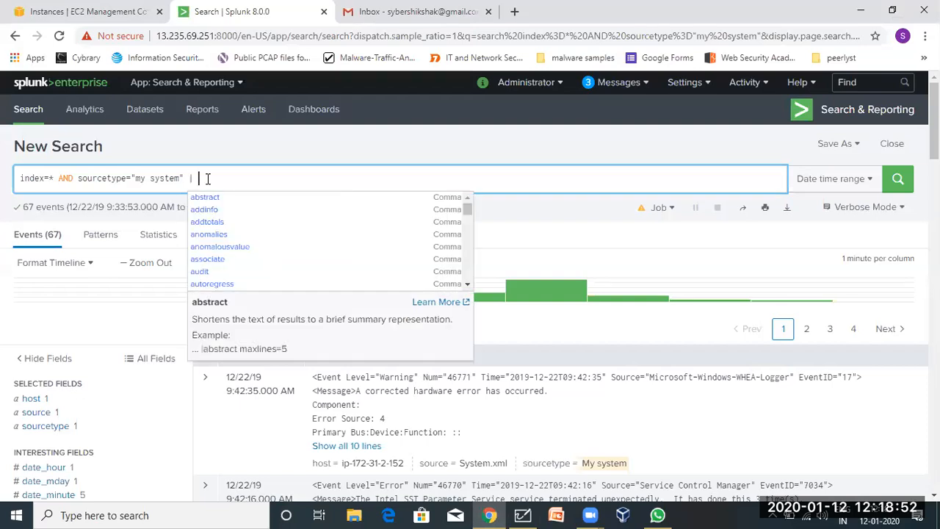
key("BackSpace")
key("BackSpace")
key("BackSpace")
key("BackSpace")
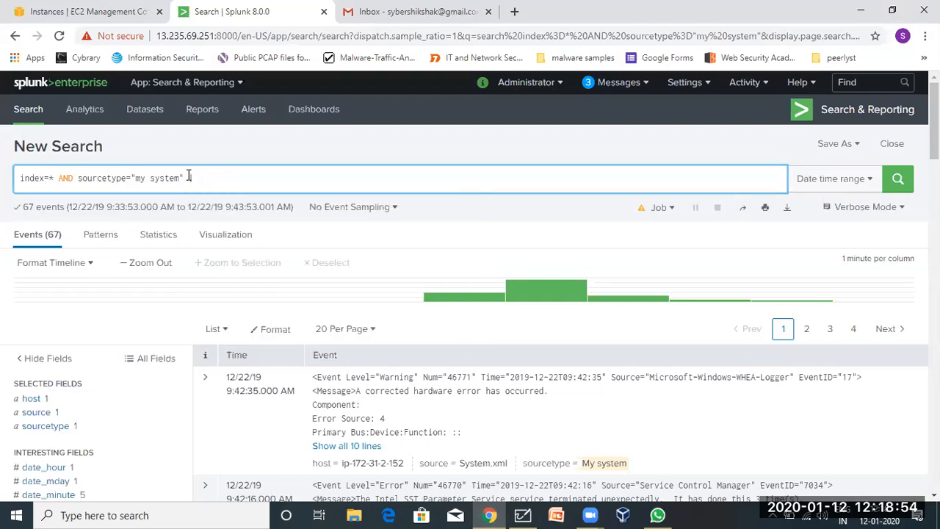
left_click_drag(189, 178, 72, 160)
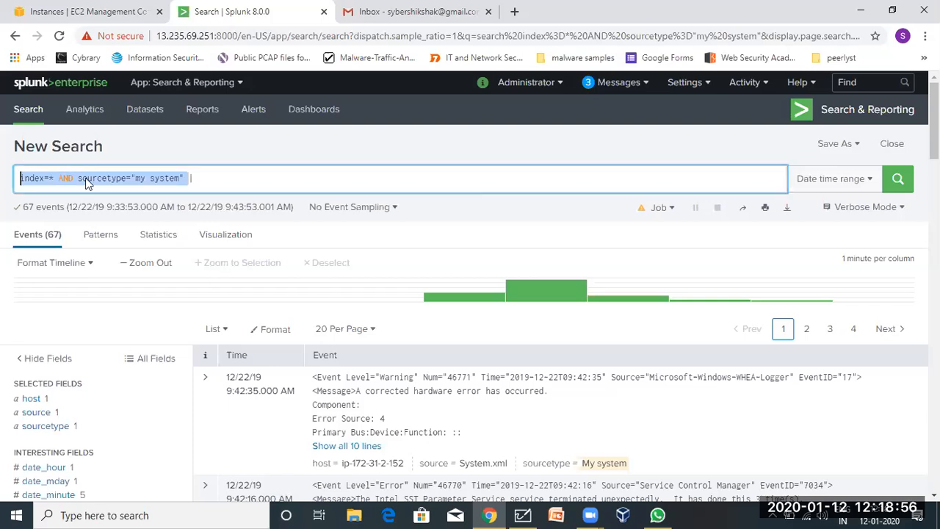
left_click(213, 175)
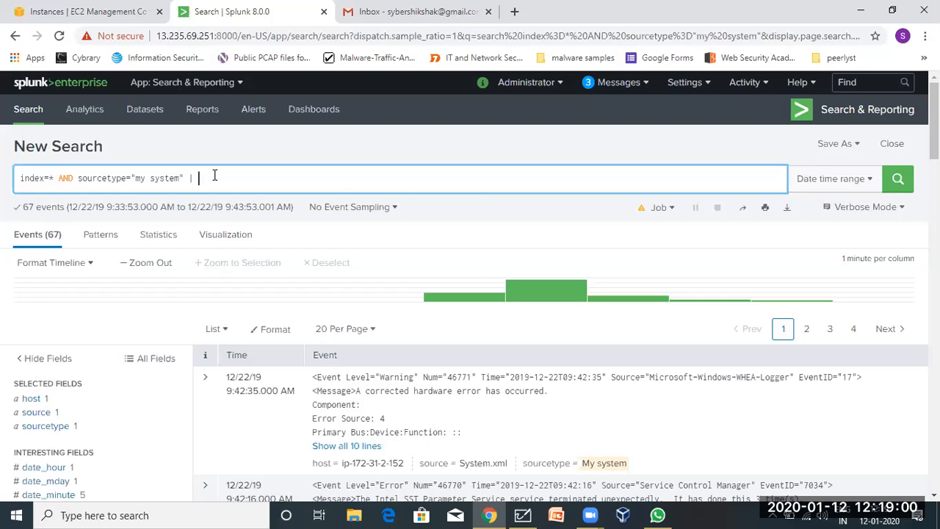
type("table")
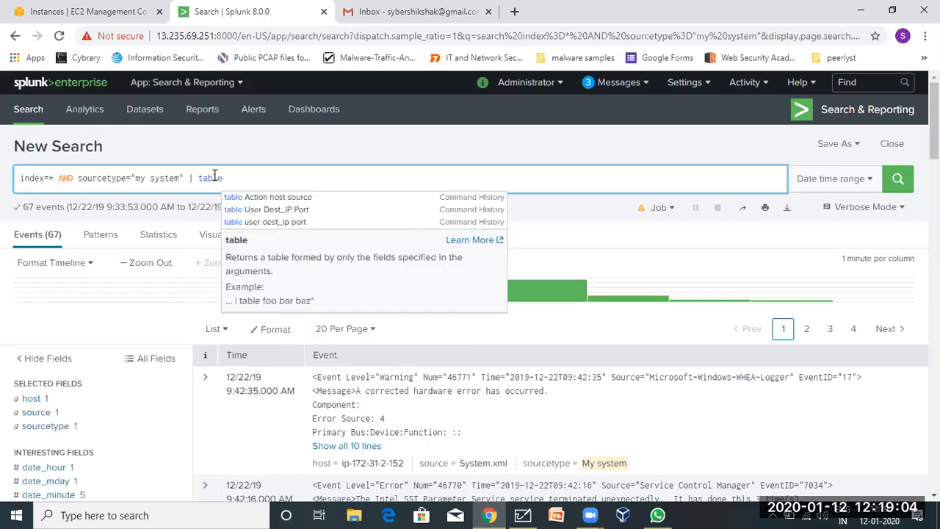
left_click(213, 178)
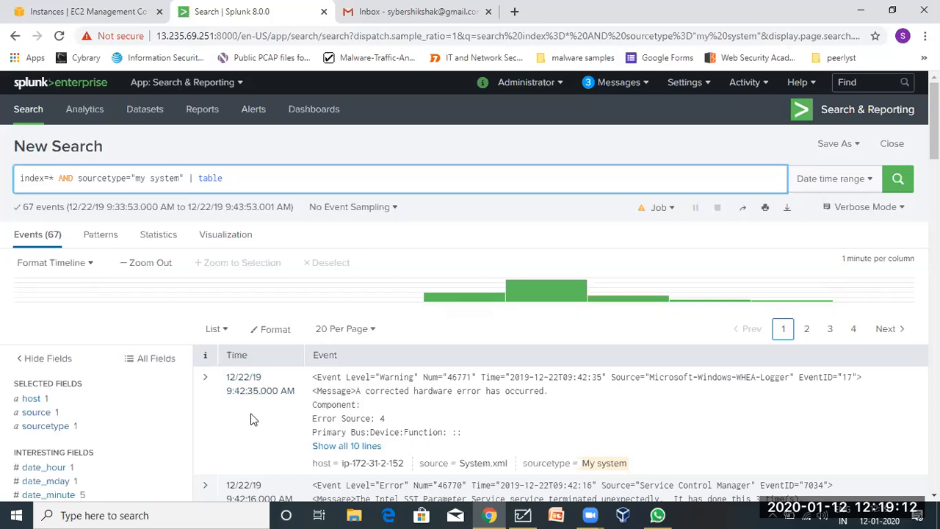
Inspect the first event's fields, then add _time after table in the query.
scroll(272, 439, "down", 2)
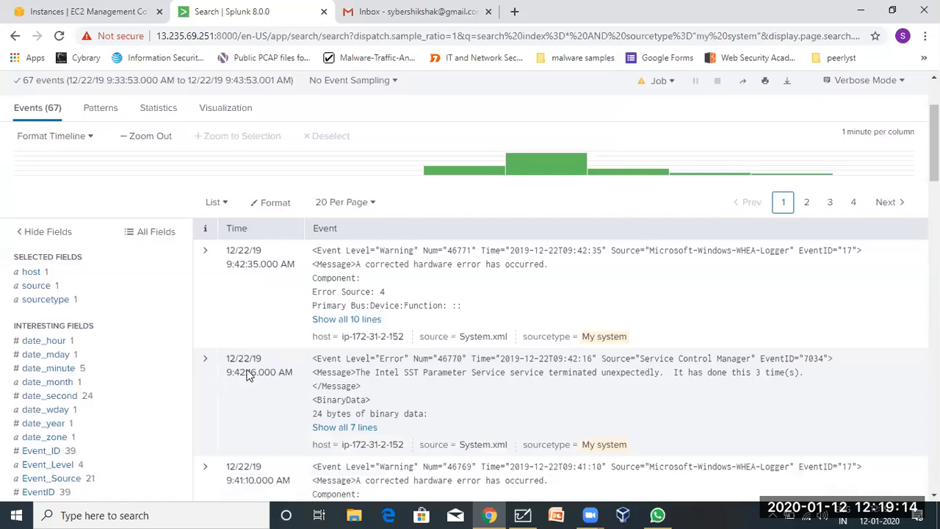
left_click(199, 277)
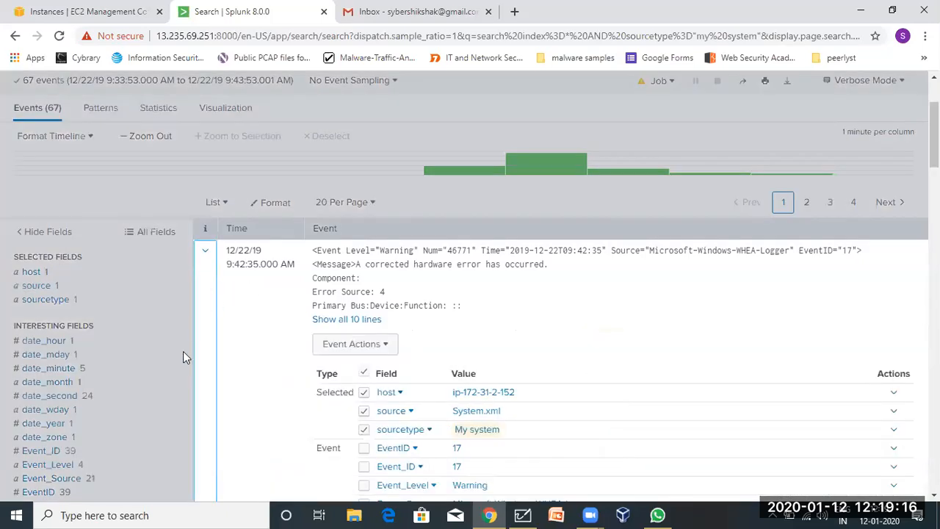
scroll(277, 403, "down", 3)
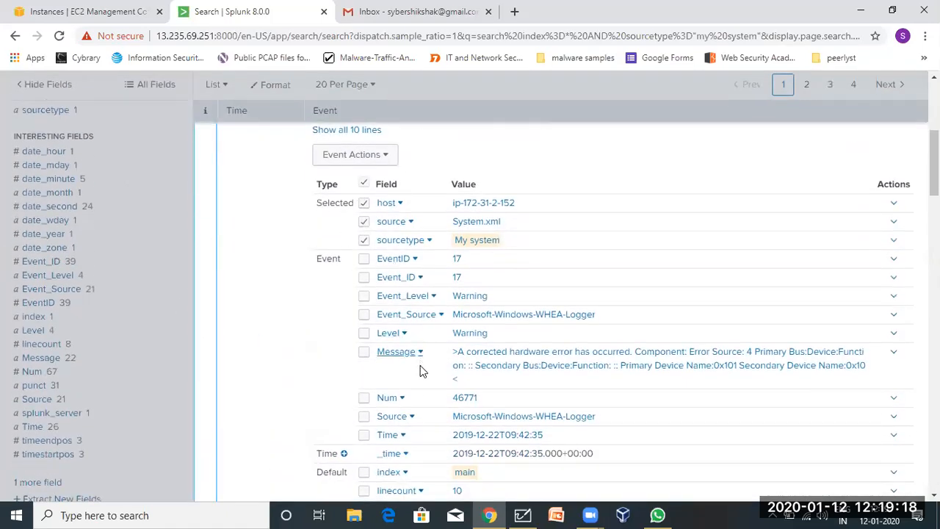
scroll(423, 405, "down", 2)
scroll(434, 410, "up", 2)
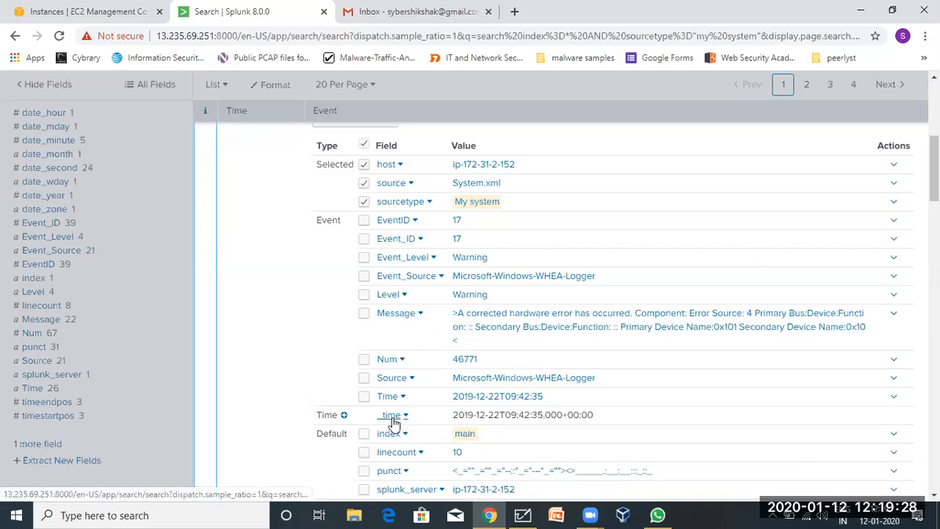
scroll(439, 399, "up", 1)
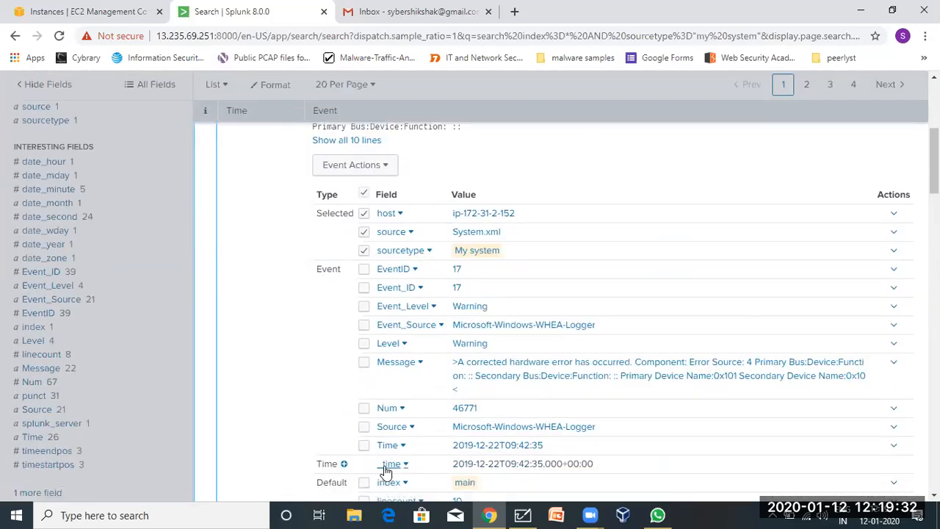
scroll(390, 469, "up", 6)
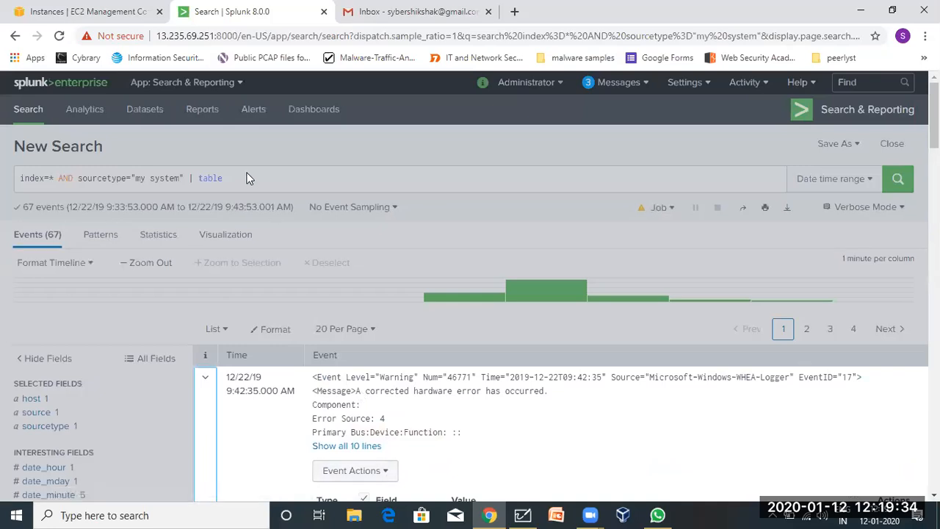
left_click(247, 172)
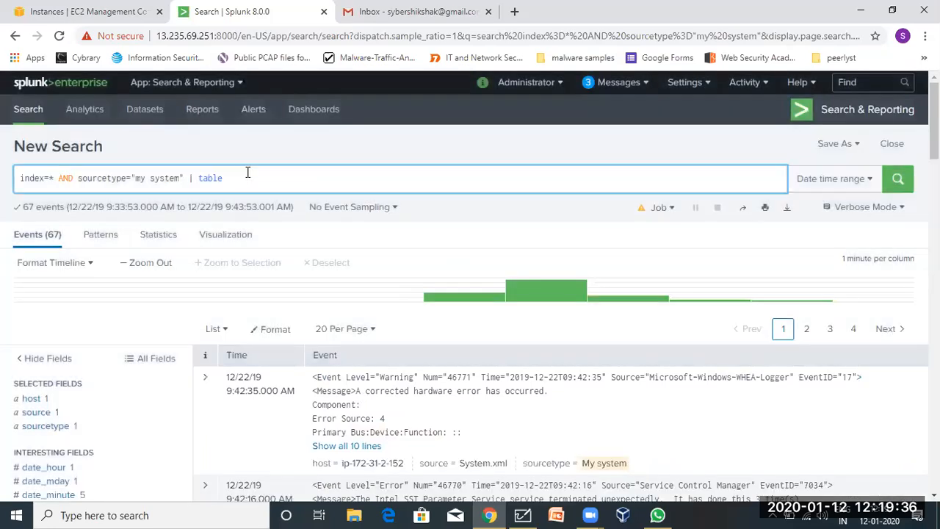
type("time,")
Expand the first event's full field list and pick out the Event_Source field name.
scroll(248, 172, "down", 2)
left_click(354, 288)
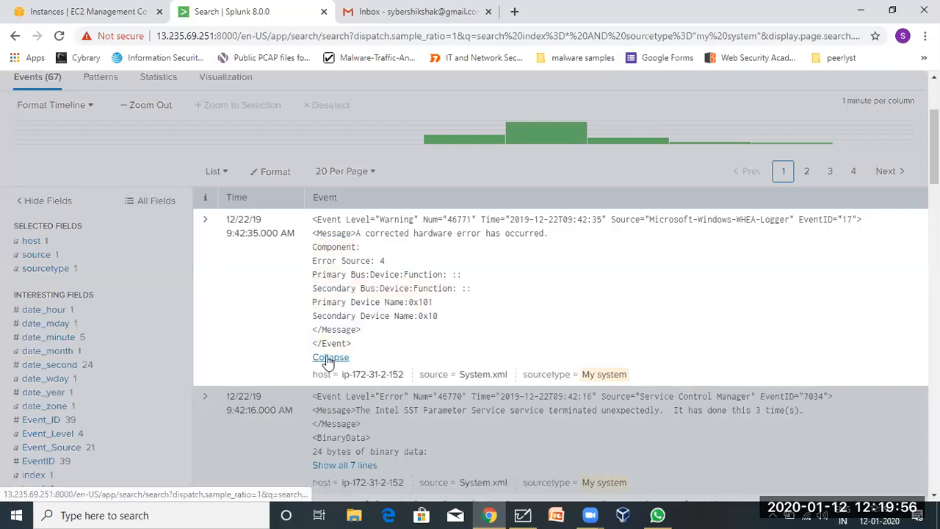
left_click(199, 227)
scroll(318, 359, "down", 1)
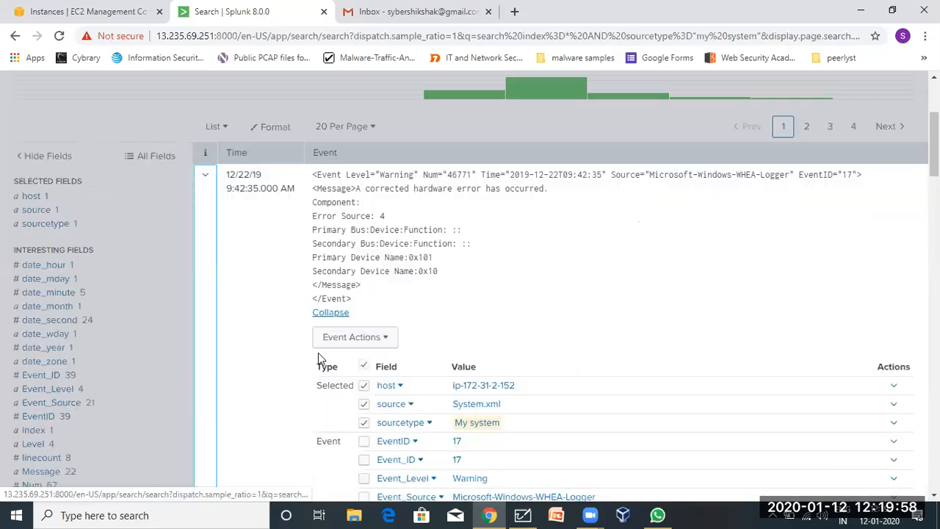
scroll(318, 353, "down", 4)
scroll(318, 352, "up", 1)
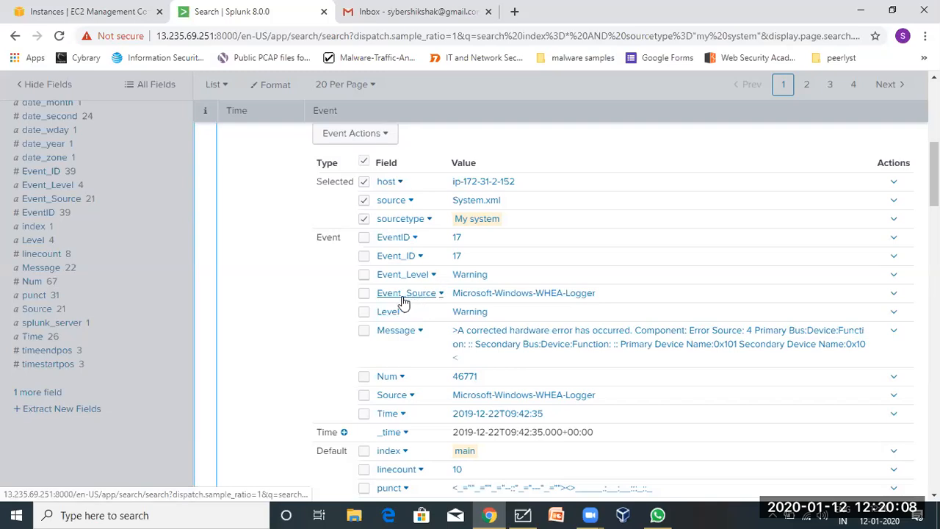
mouse_move(375, 294)
left_mouse_down()
mouse_move(406, 292)
mouse_move(375, 286)
left_mouse_up()
double_click(379, 293)
key("ctrl+c")
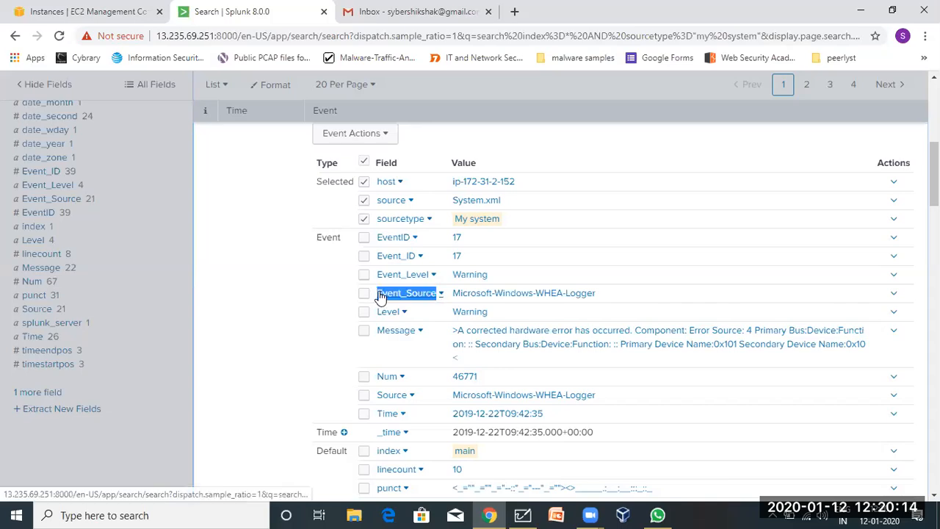
left_click(380, 293)
Paste Event_Source and Event Level after _time in the table command.
scroll(380, 294, "up", 5)
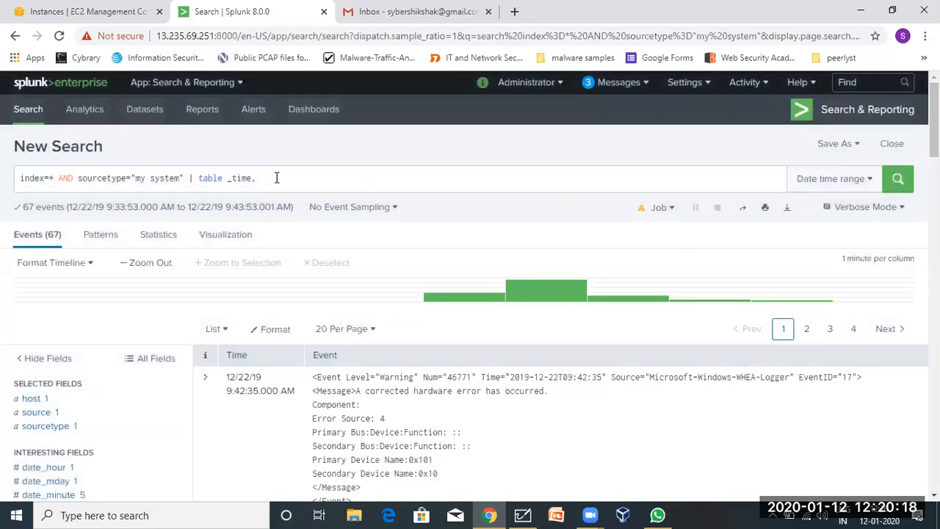
left_click(276, 178)
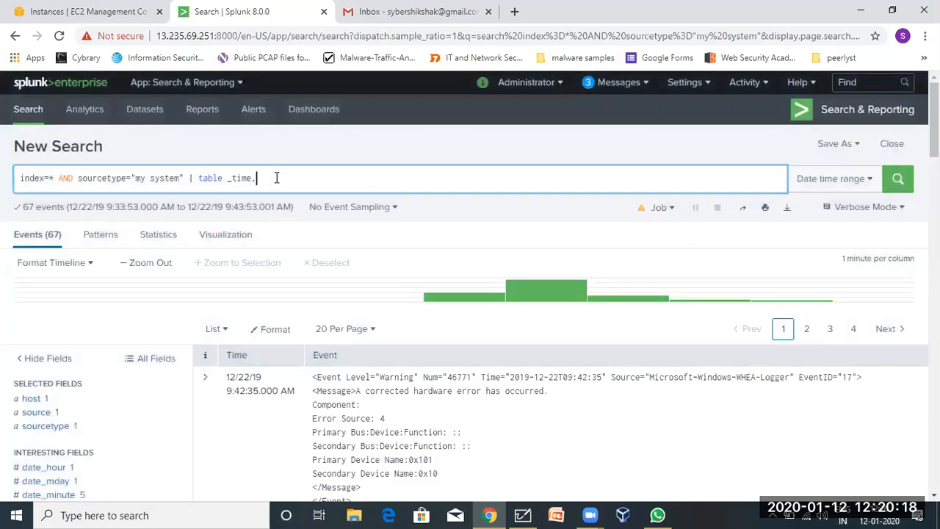
key("ctrl+v")
key("BackSpace")
scroll(300, 399, "down", 2)
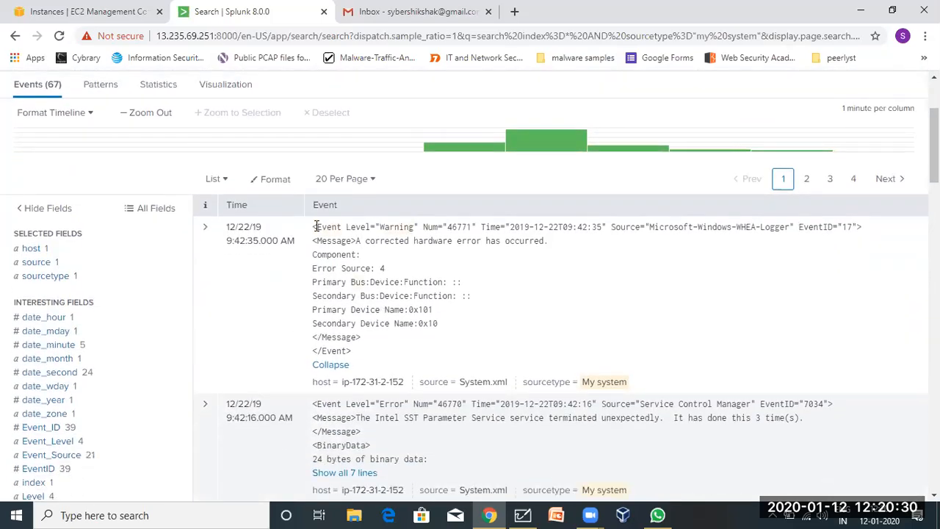
left_click_drag(316, 226, 372, 224)
key("ctrl+c")
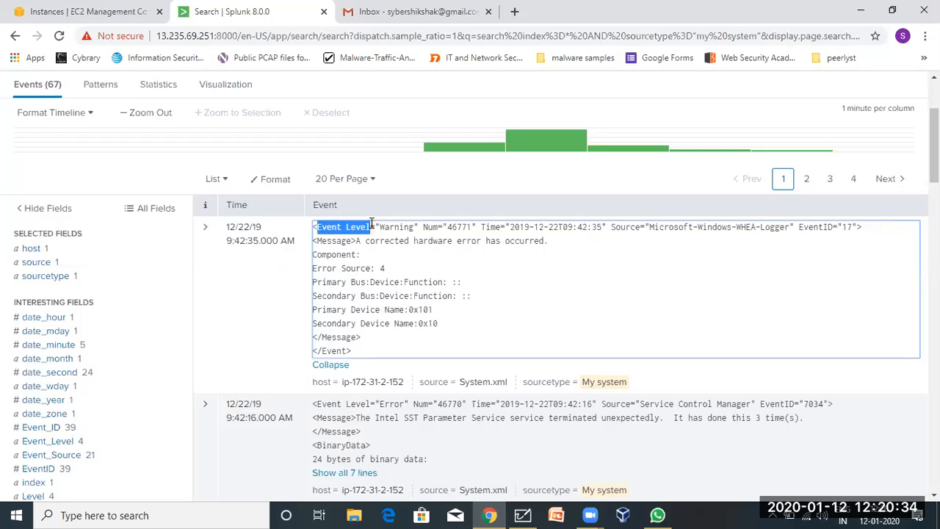
scroll(343, 219, "up", 2)
left_click(334, 181)
key("ctrl+v")
left_click(516, 214)
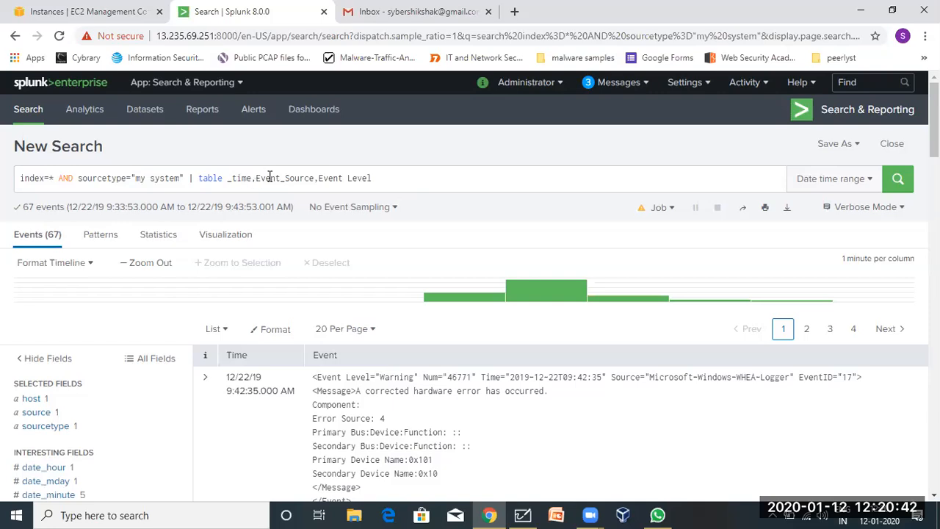
left_click(376, 177)
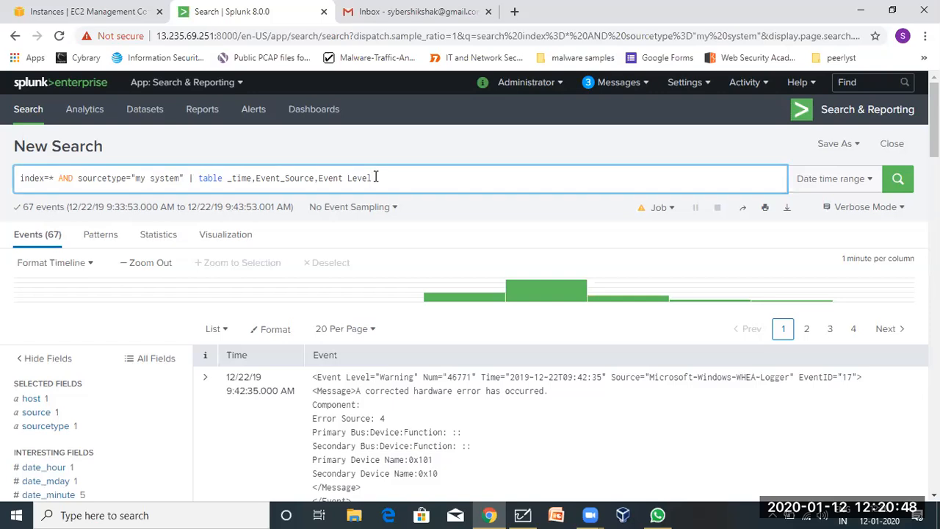
Wrap Event_Source and Event Level in double quotes and run the search, giving 67 rows.
left_click(319, 177)
type("\"")
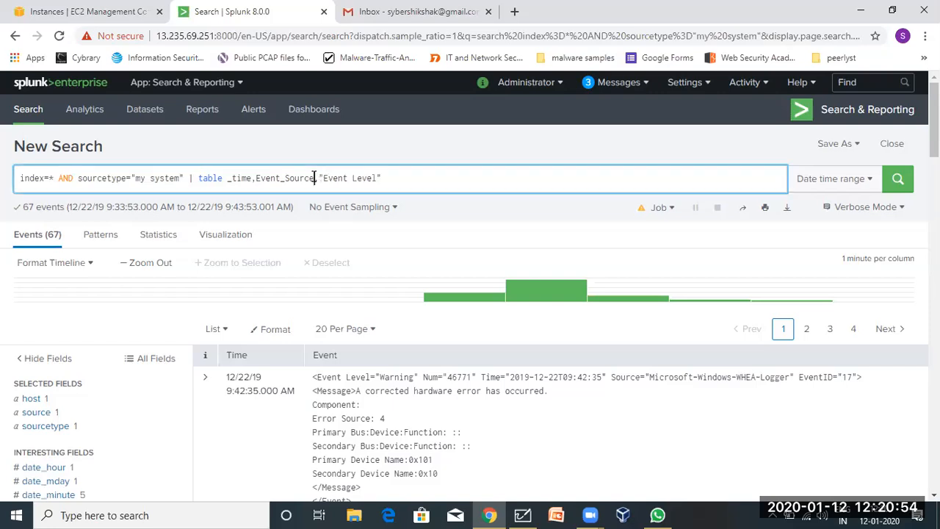
left_click(314, 178)
type("\"")
left_click(254, 178)
type("\"")
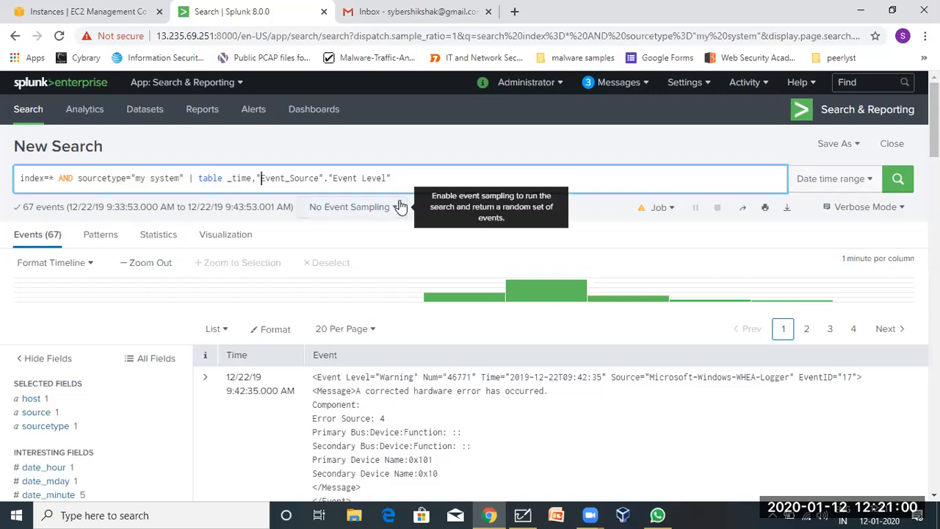
left_click(332, 178)
type("\"")
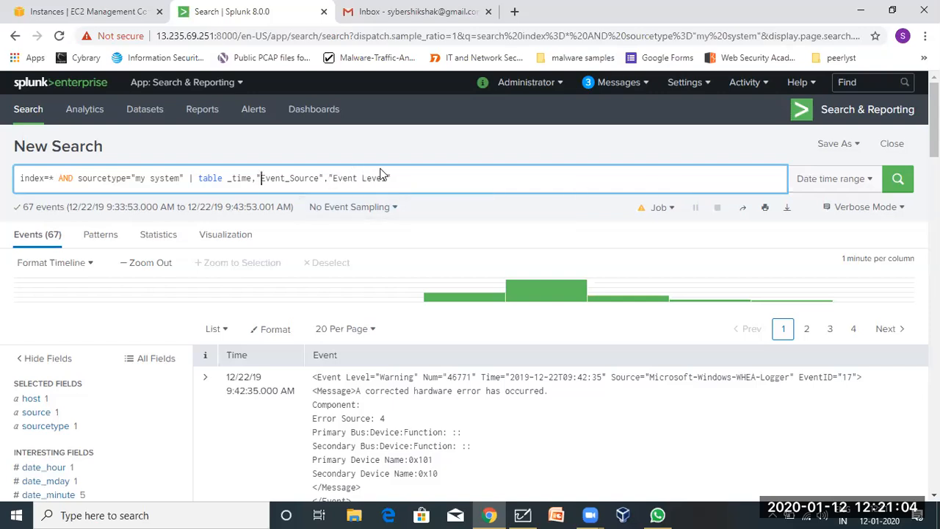
left_click_drag(385, 178, 334, 184)
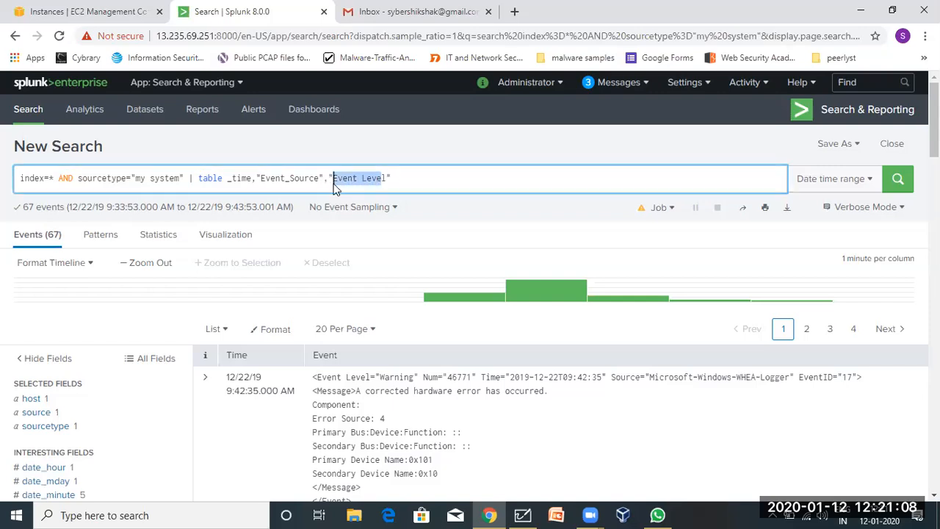
left_click(391, 183)
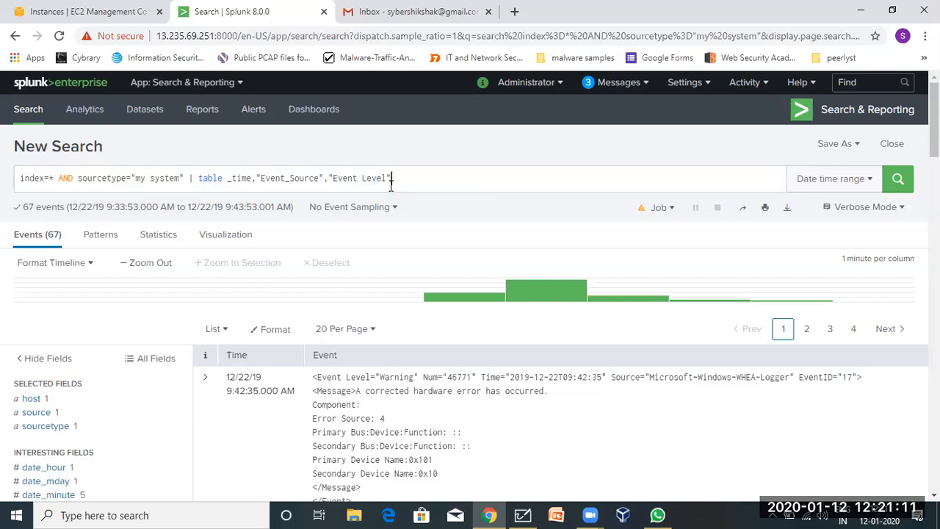
left_click(897, 179)
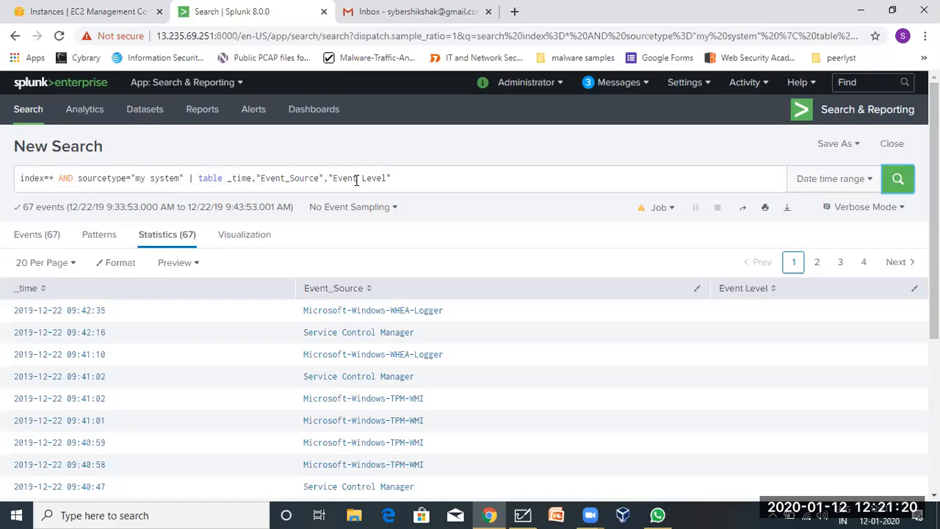
Change "Event Level" to "Event_Level" in the query and rerun the search.
double_click(356, 178)
left_click(361, 178)
left_click(434, 208)
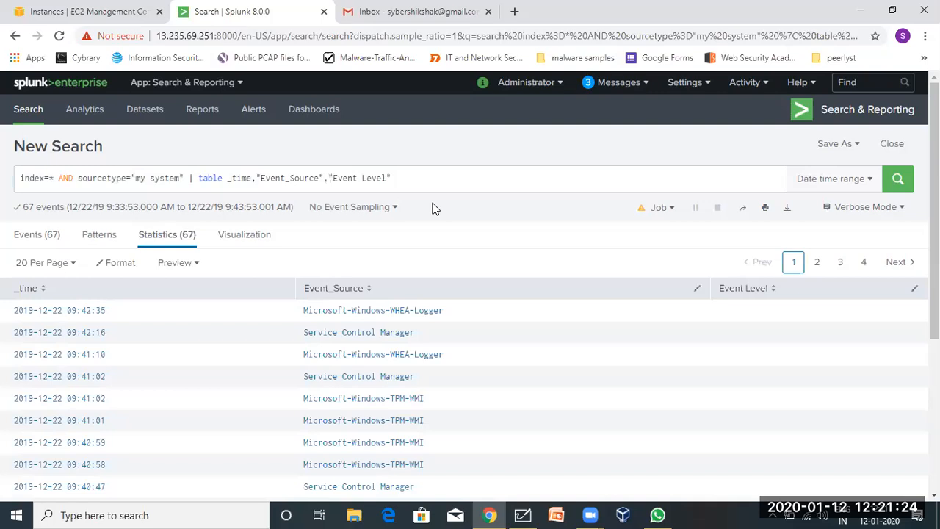
scroll(433, 208, "down", 2)
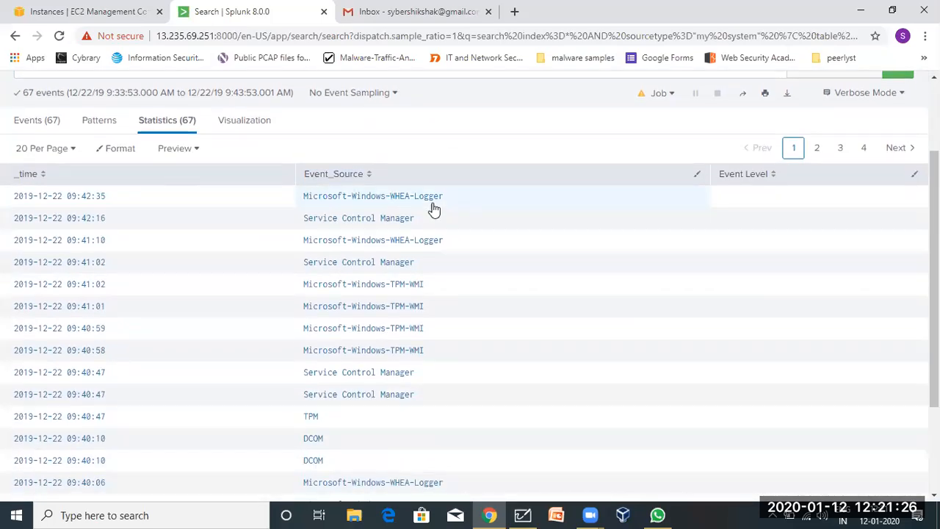
scroll(434, 209, "up", 2)
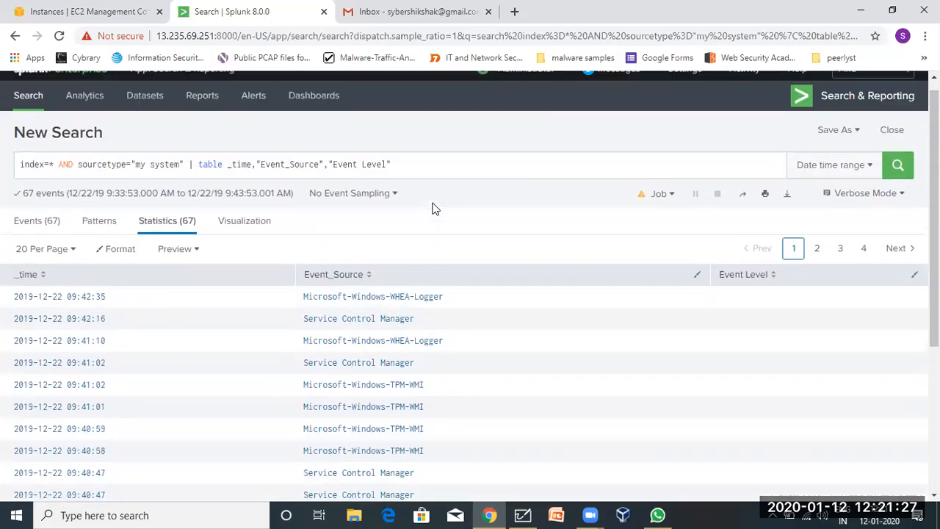
left_click(358, 164)
key("BackSpace")
type("_")
key("Return")
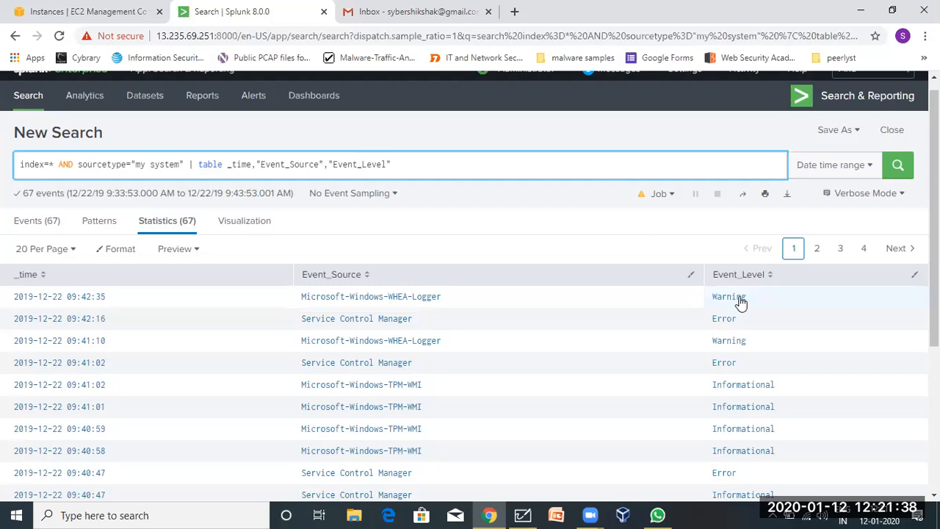
Check the raw events list, then return to the Statistics table showing Warning, Error and Informational levels.
scroll(444, 393, "down", 3)
scroll(444, 393, "up", 3)
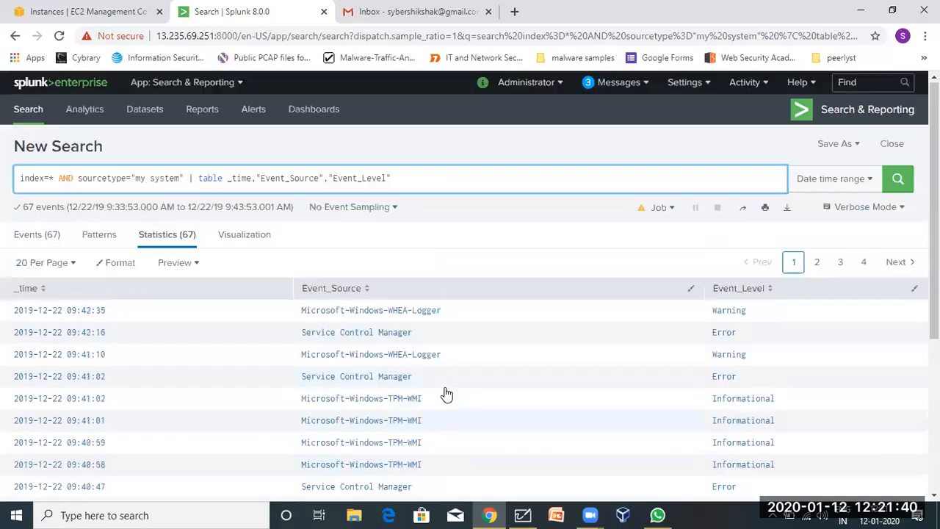
left_click(37, 244)
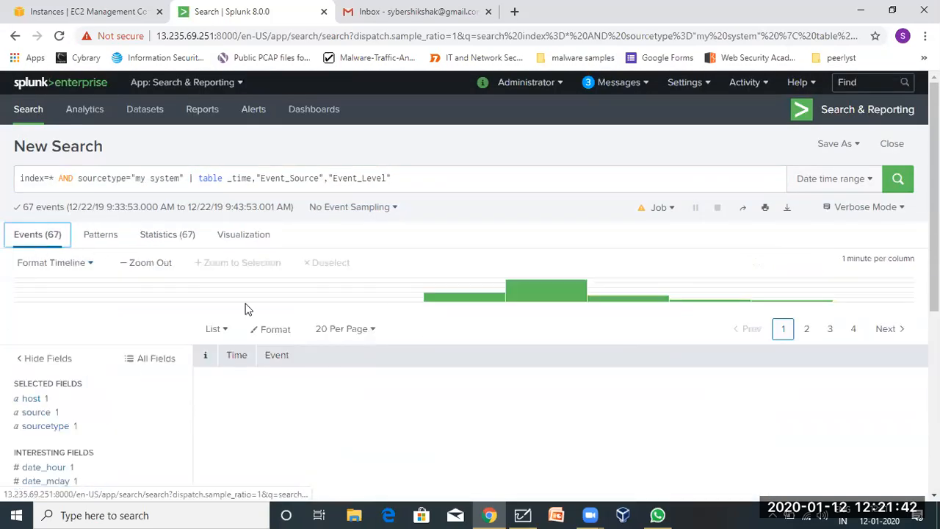
scroll(396, 232, "down", 4)
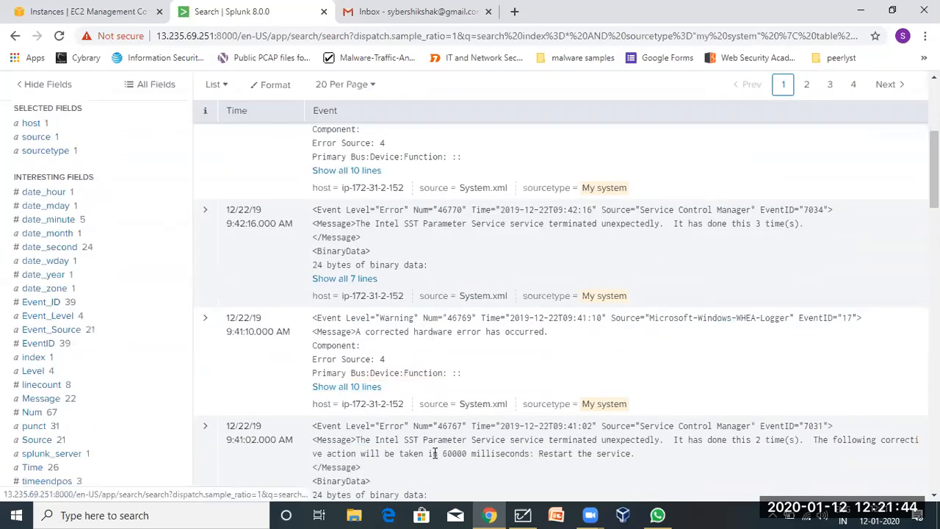
scroll(556, 424, "down", 4)
scroll(559, 425, "up", 1)
scroll(559, 424, "up", 7)
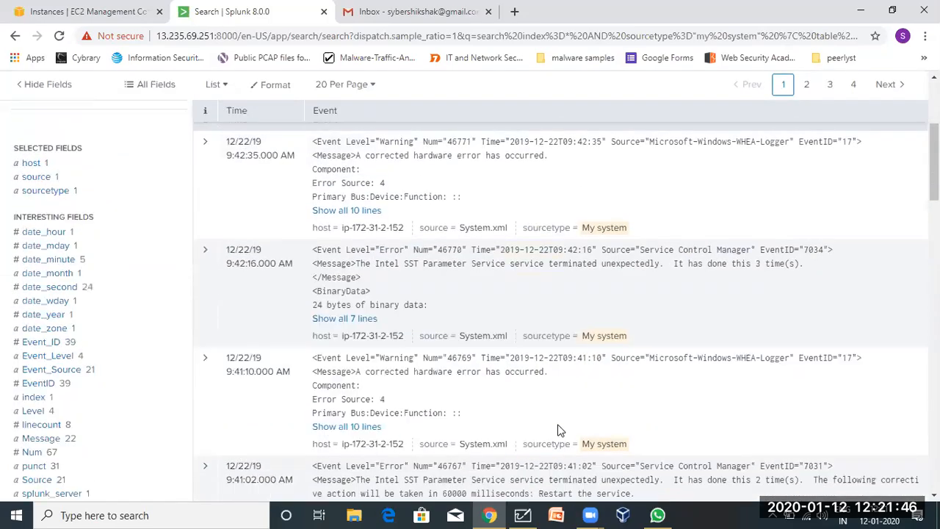
scroll(558, 426, "down", 10)
scroll(559, 428, "up", 8)
scroll(558, 430, "up", 3)
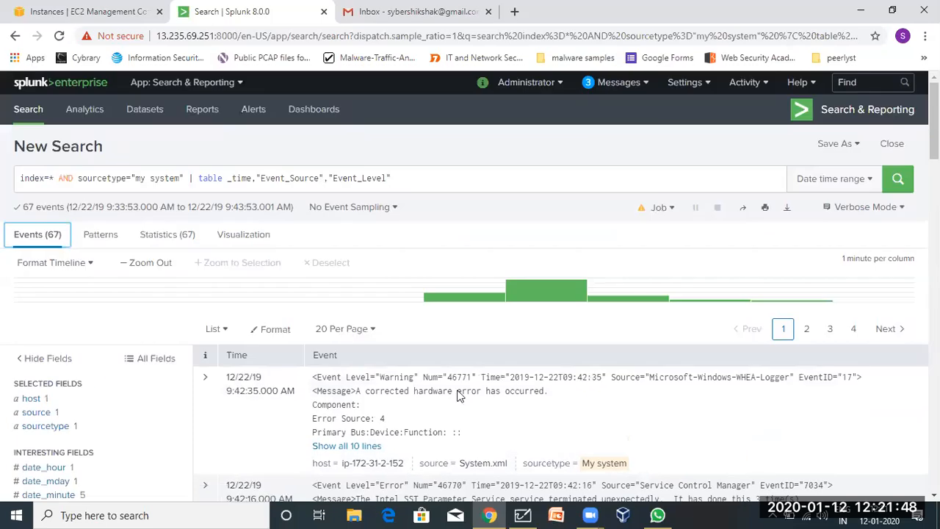
left_click(169, 235)
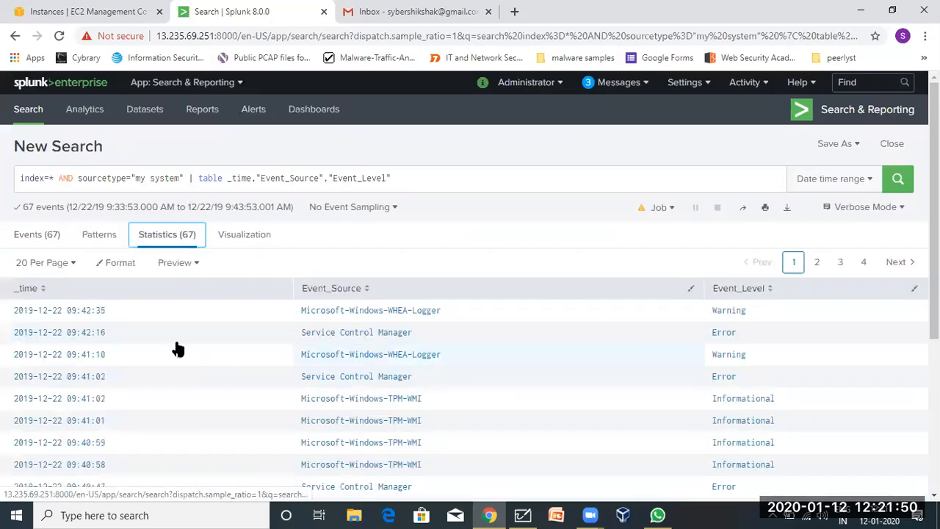
scroll(305, 421, "down", 3)
scroll(305, 421, "up", 4)
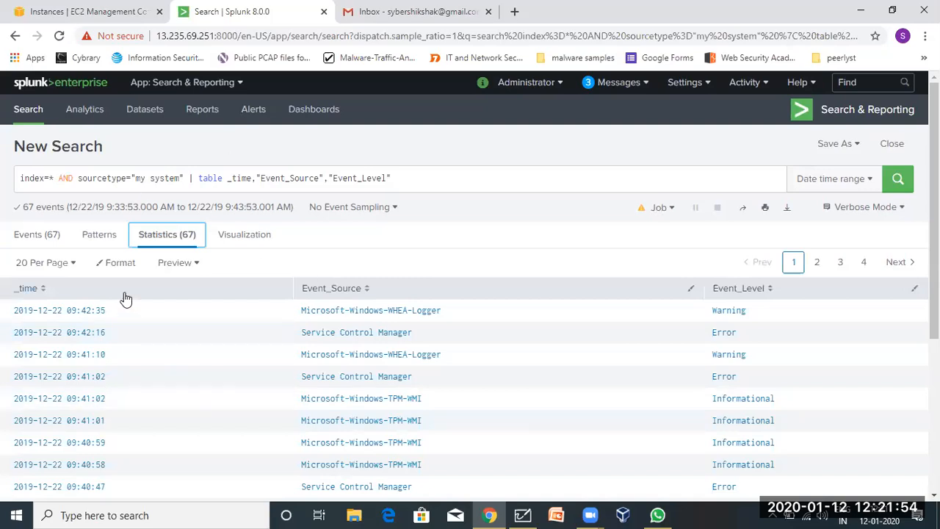
Toggle Preview off and back on, then show the statistics table at 100 rows per page.
left_click(115, 263)
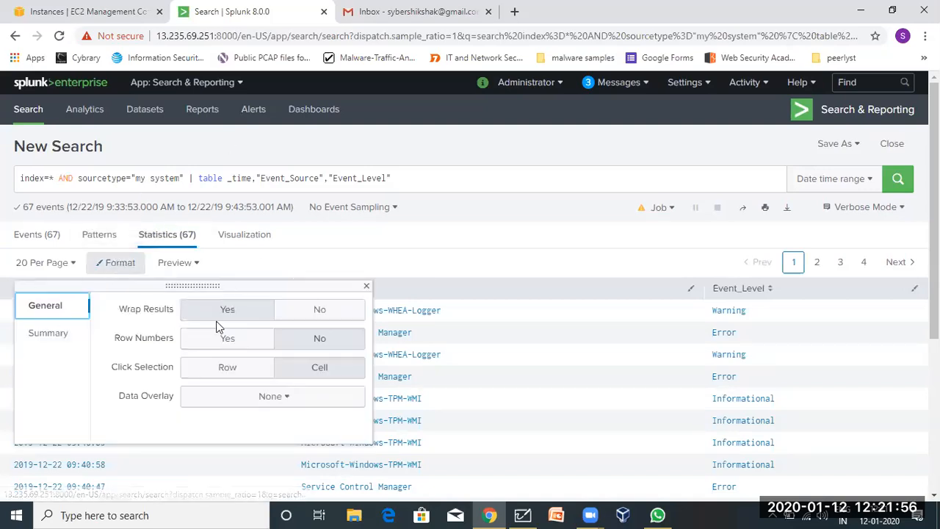
left_click(367, 286)
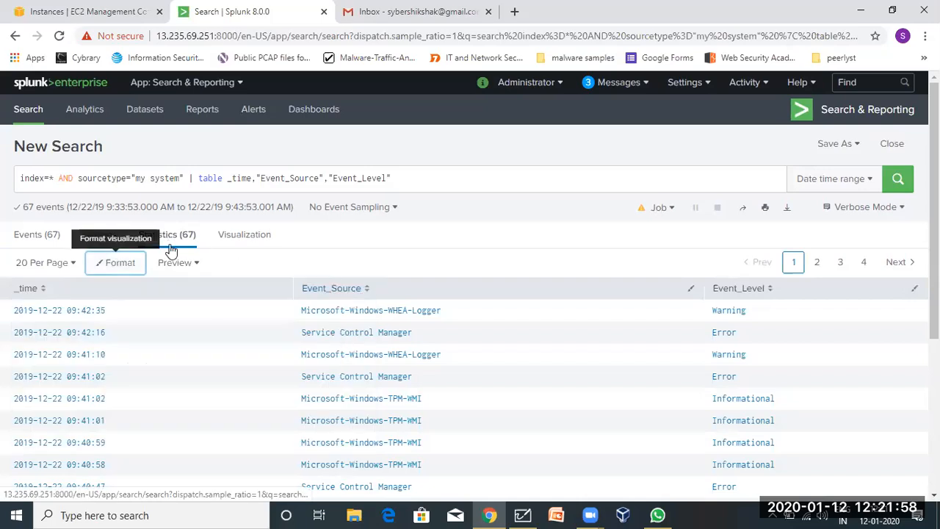
left_click(178, 266)
left_click(177, 268)
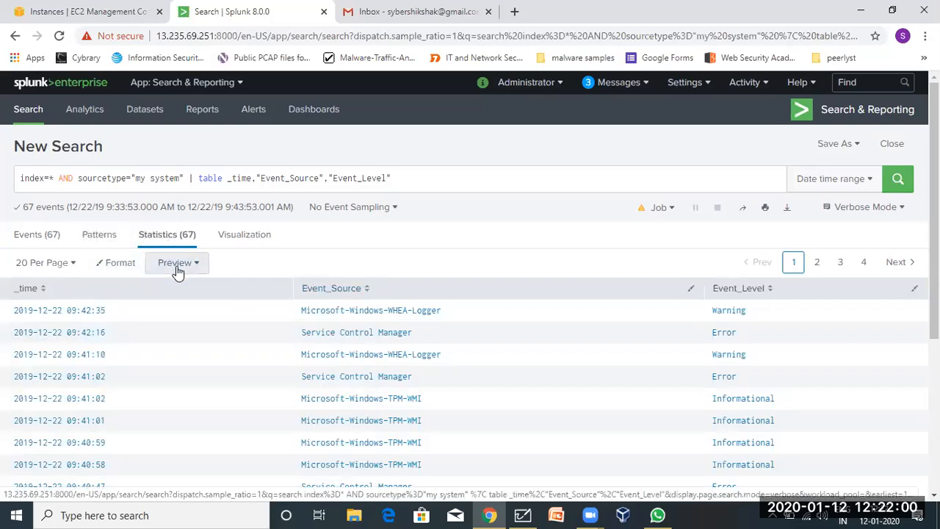
left_click(178, 266)
left_click(159, 313)
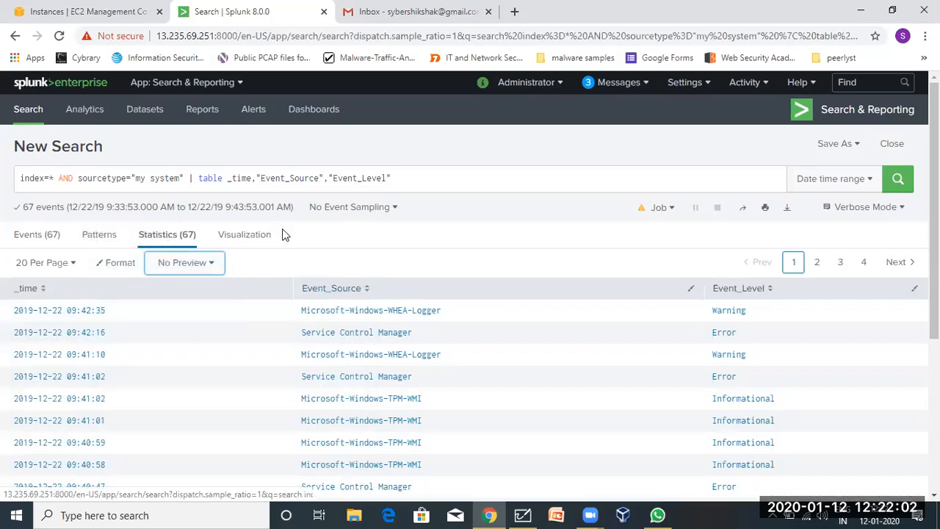
left_click(212, 263)
left_click(161, 289)
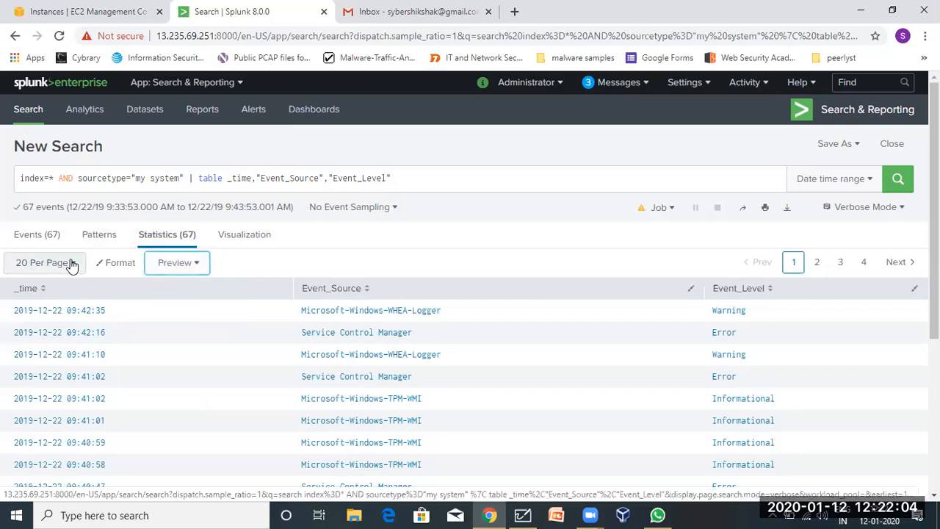
left_click(72, 263)
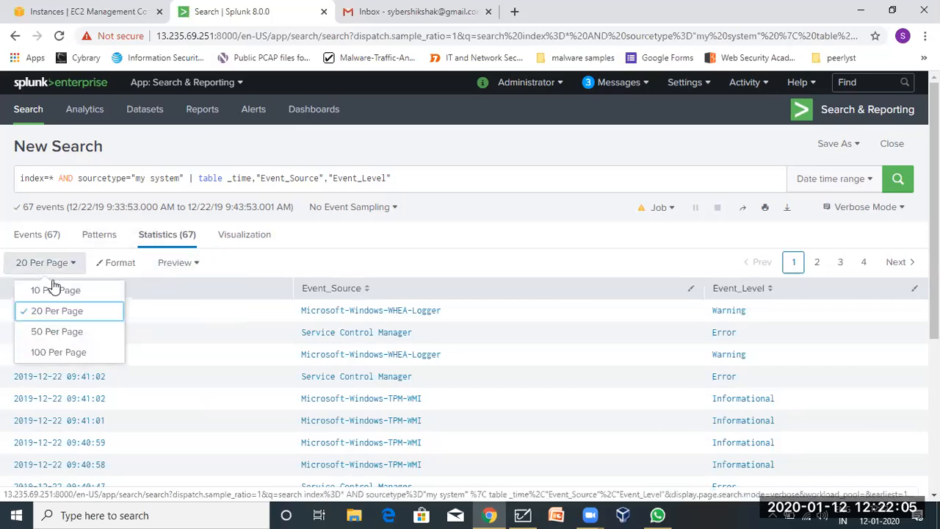
left_click(47, 353)
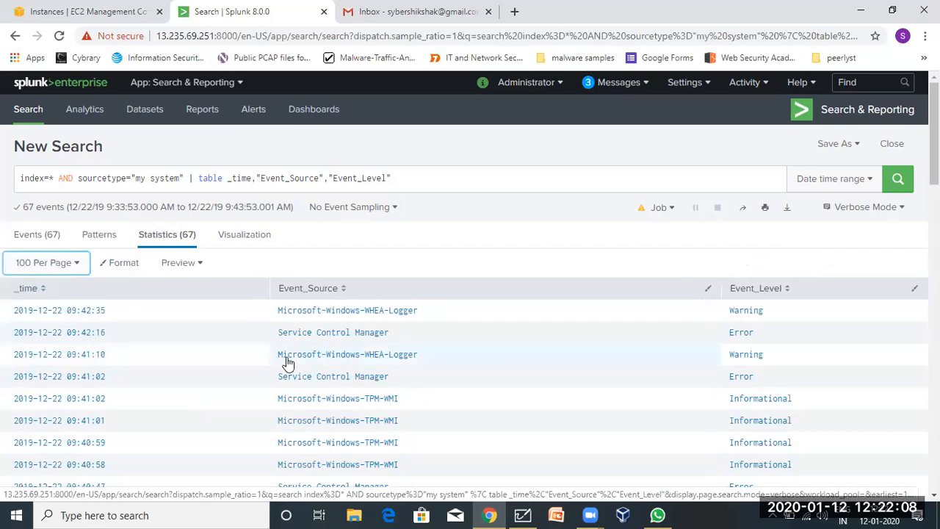
scroll(249, 393, "down", 10)
scroll(251, 392, "up", 10)
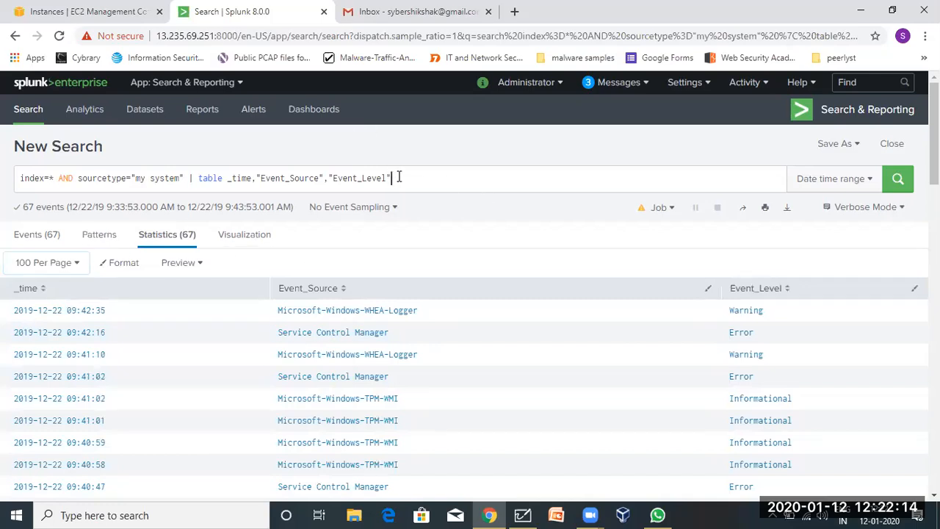
left_click_drag(394, 178, 156, 161)
left_click_drag(56, 166, 20, 168)
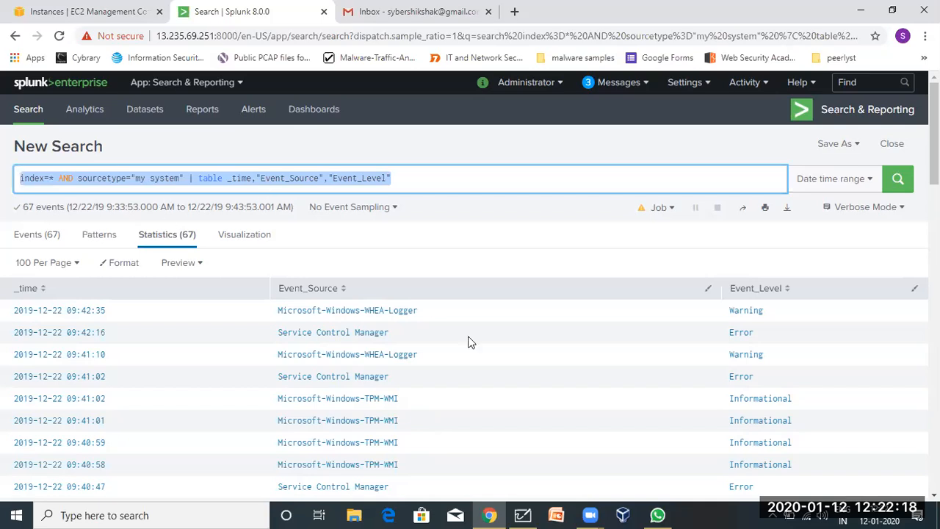
left_click(592, 512)
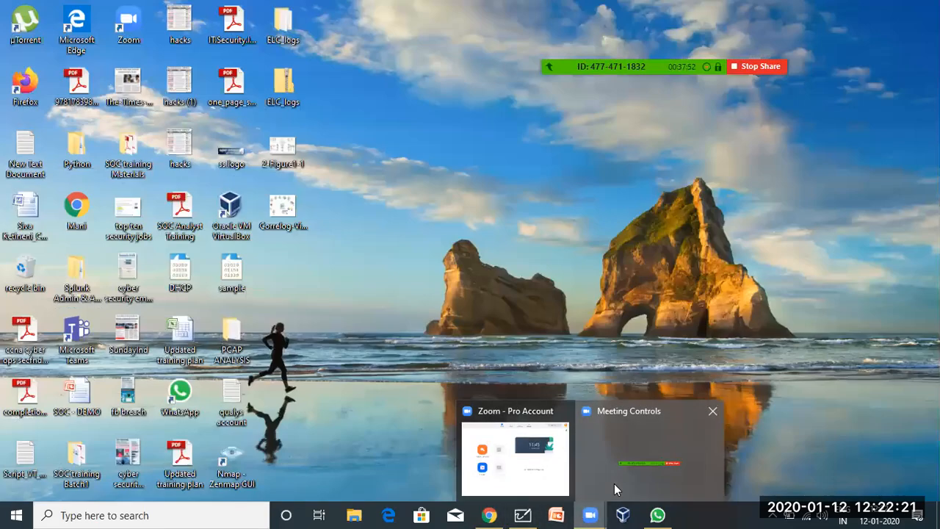
left_click(614, 486)
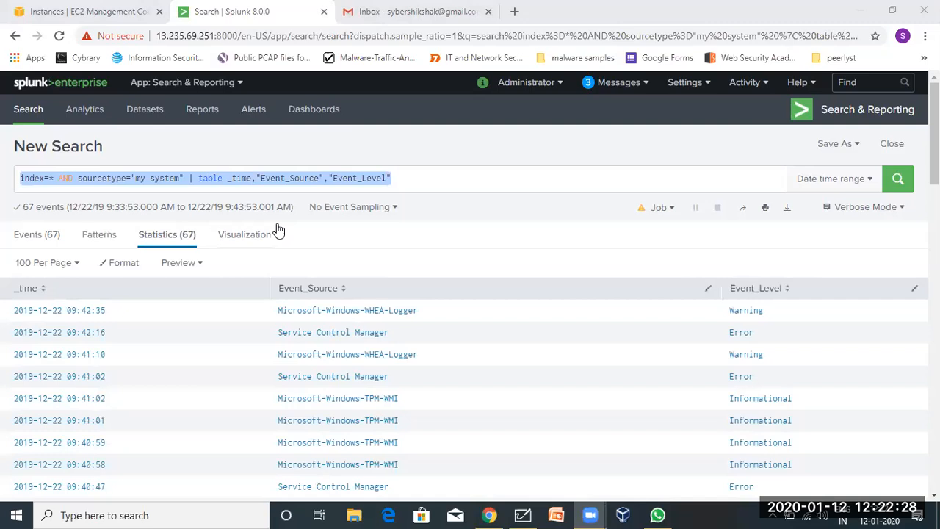
left_click(237, 182)
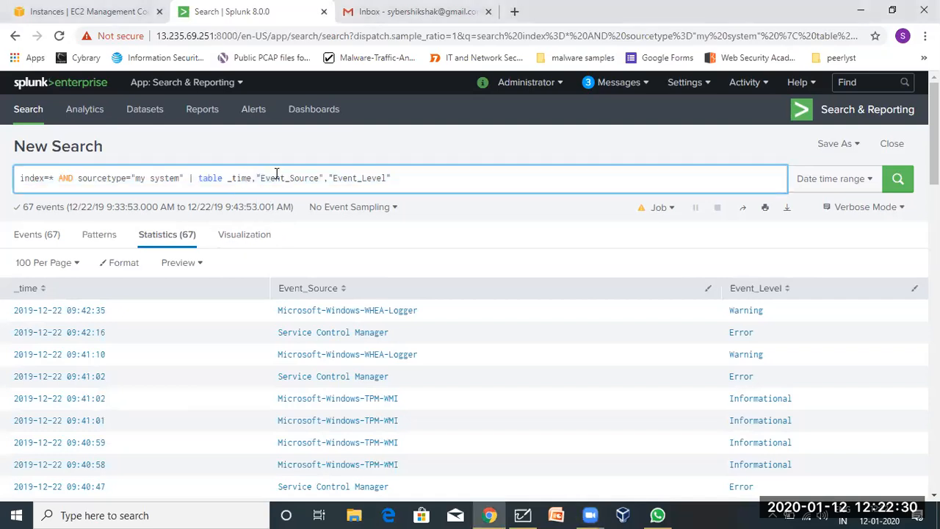
left_click(515, 130)
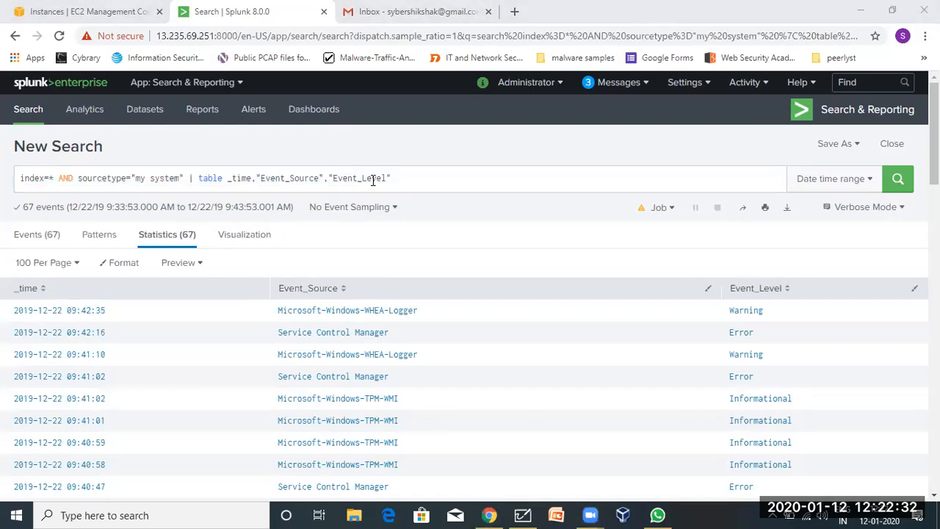
left_click_drag(417, 178, 49, 177)
key("ctrl+c")
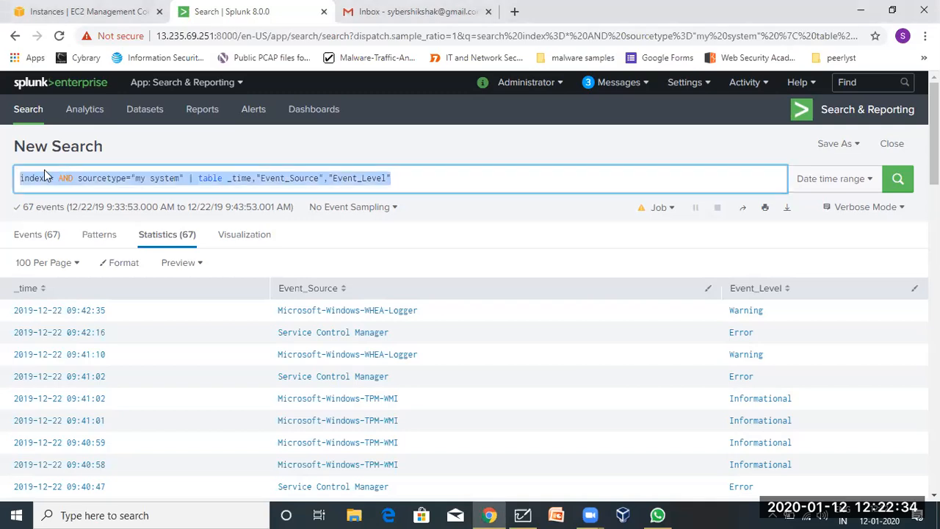
left_click(441, 187)
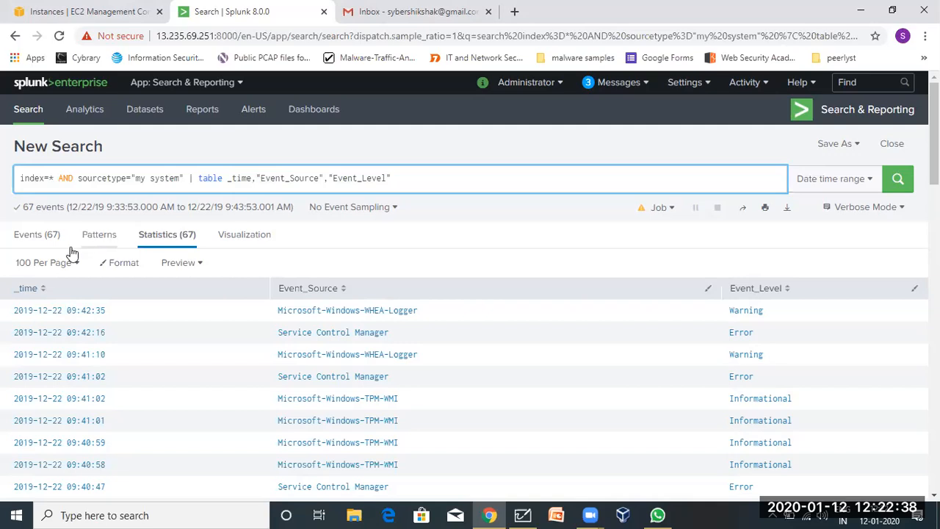
scroll(695, 390, "down", 1)
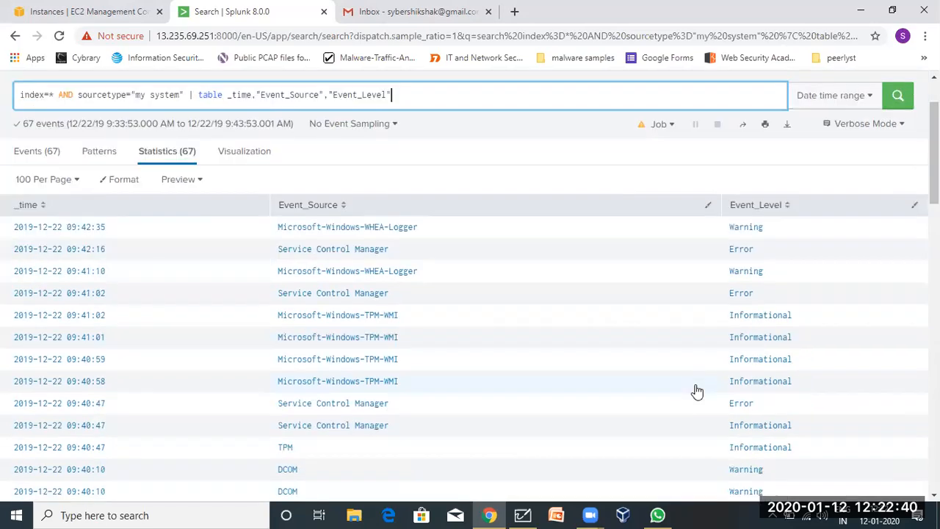
double_click(760, 295)
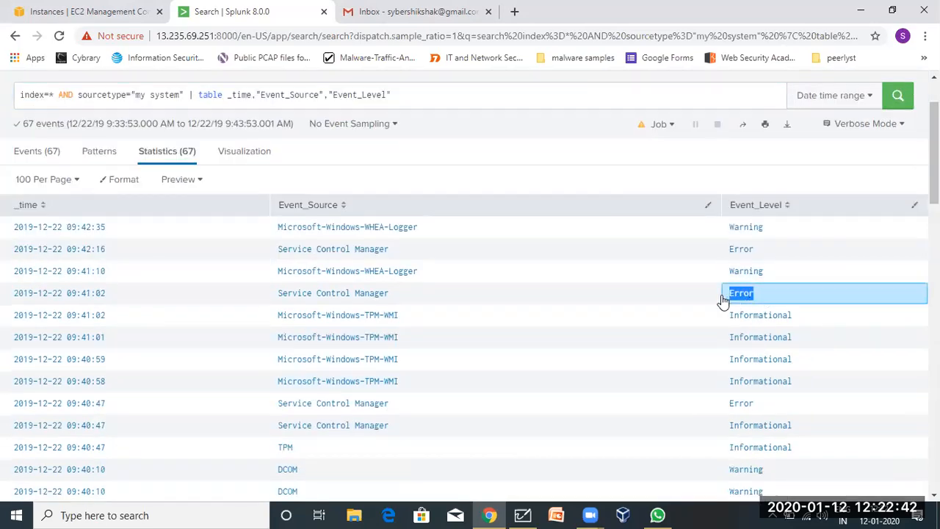
scroll(574, 199, "up", 1)
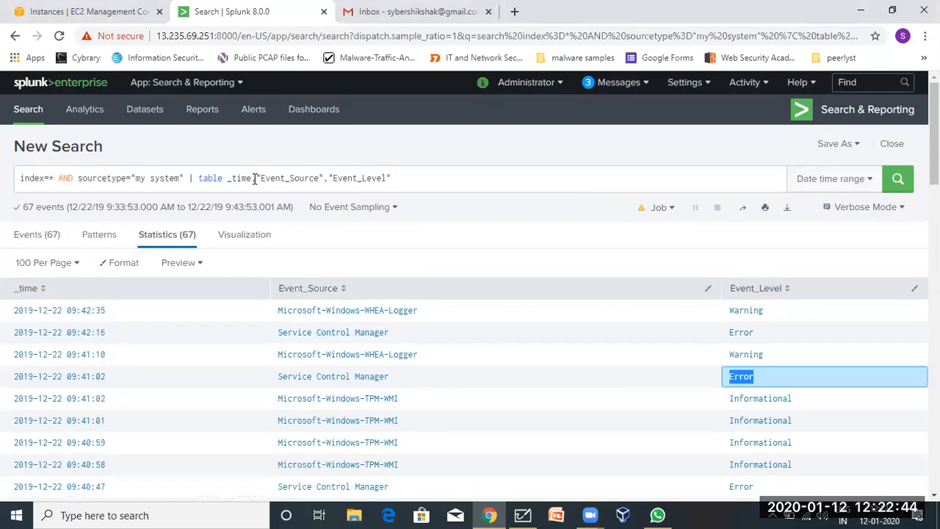
Insert AND Event_Level after sourcetype="my system", ahead of the table pipe.
left_click(188, 179)
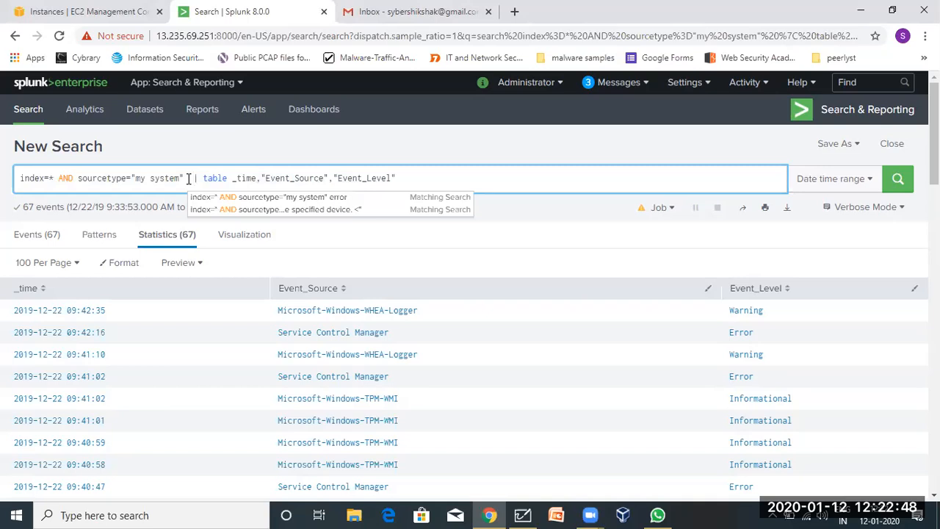
key("ctrl+v")
key("ctrl+z")
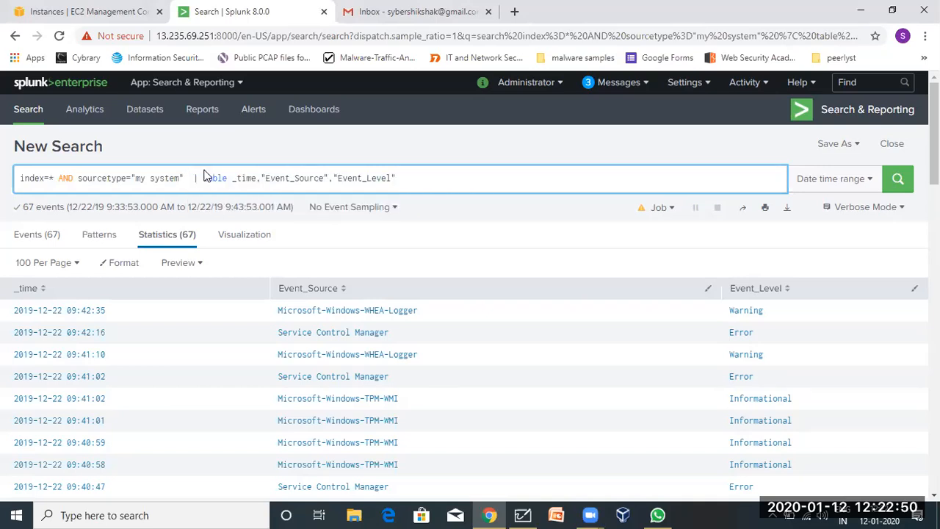
left_click_drag(334, 178, 391, 177)
key("ctrl+c")
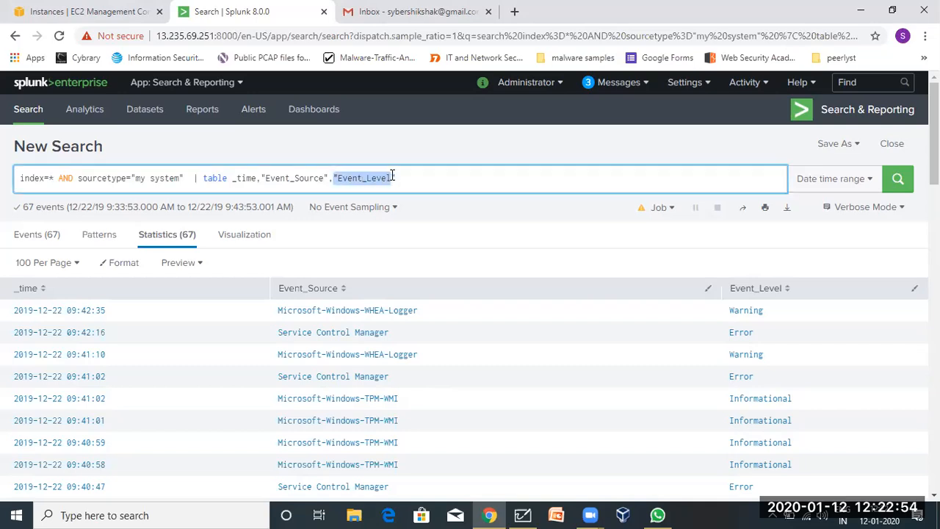
left_click(186, 178)
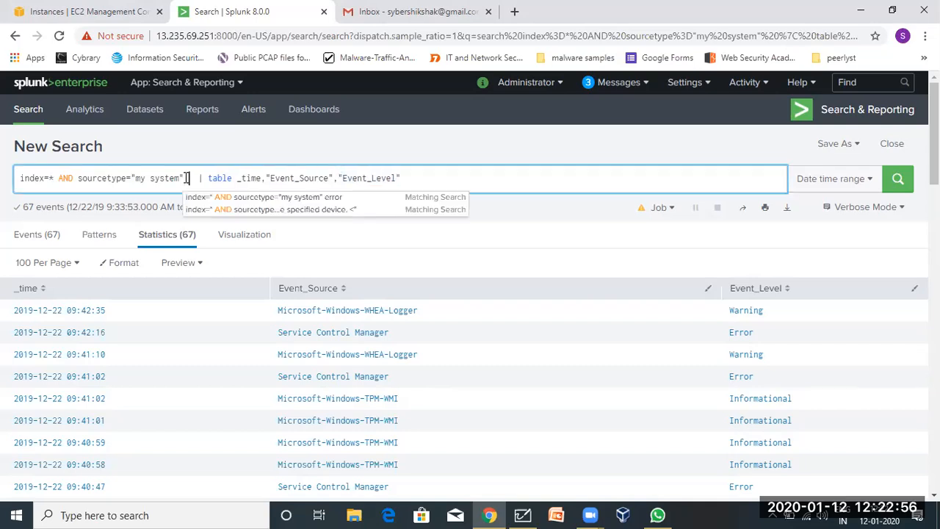
key("ctrl+v")
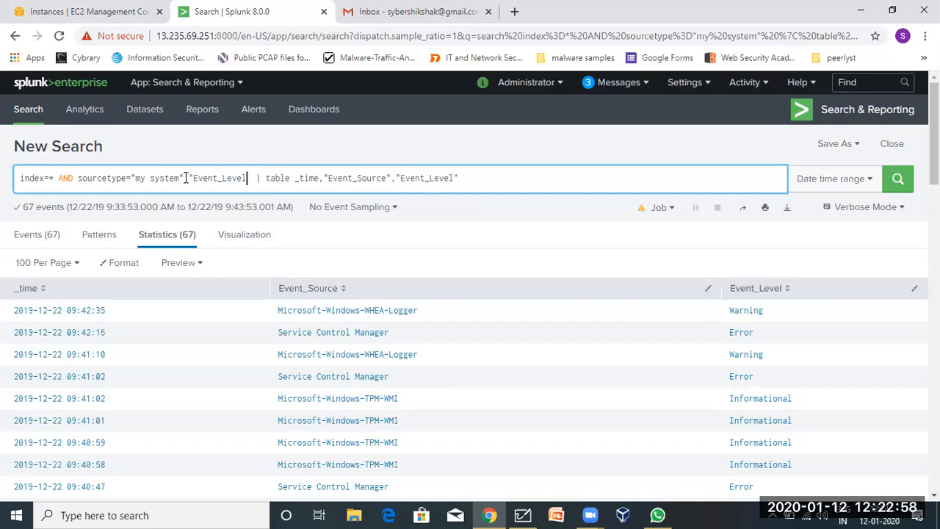
left_click(192, 177)
key("BackSpace")
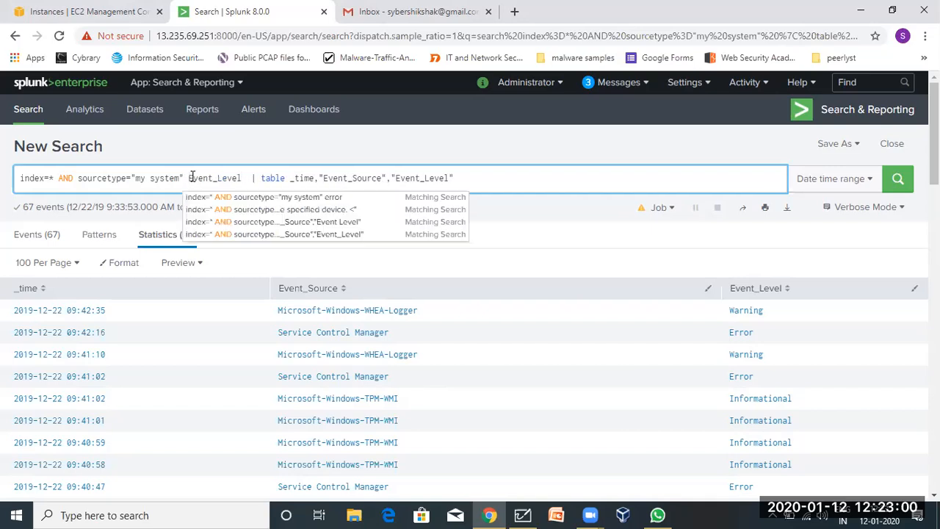
type("AND")
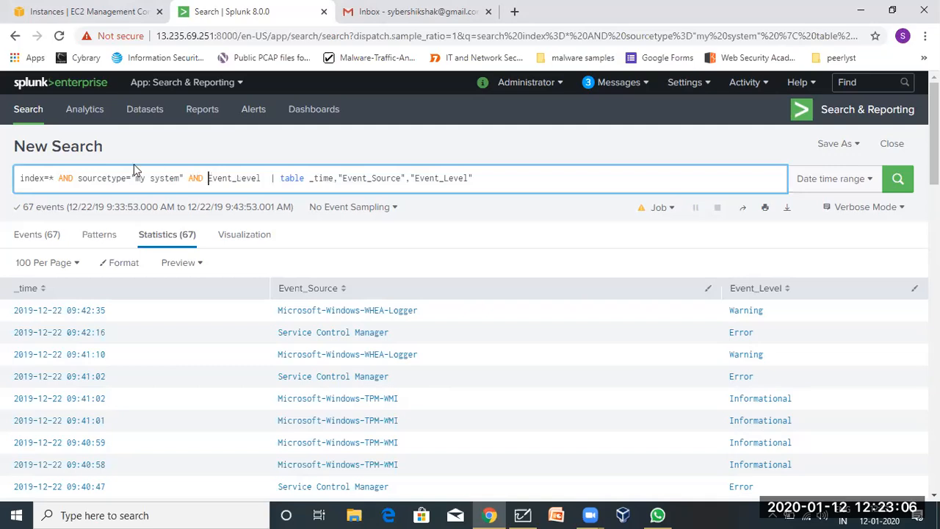
Complete the filter as Event_Level=Error, copying Error from the table.
left_click_drag(15, 180, 255, 182)
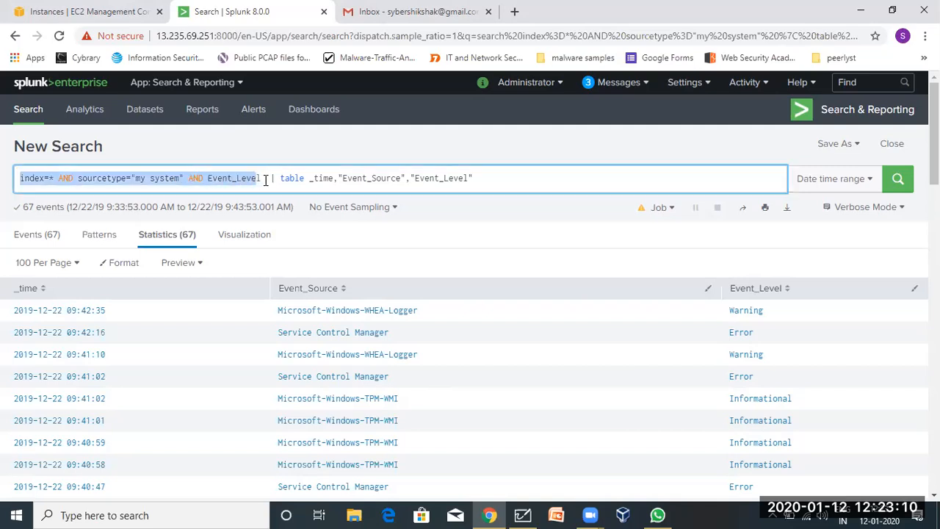
left_click(272, 178)
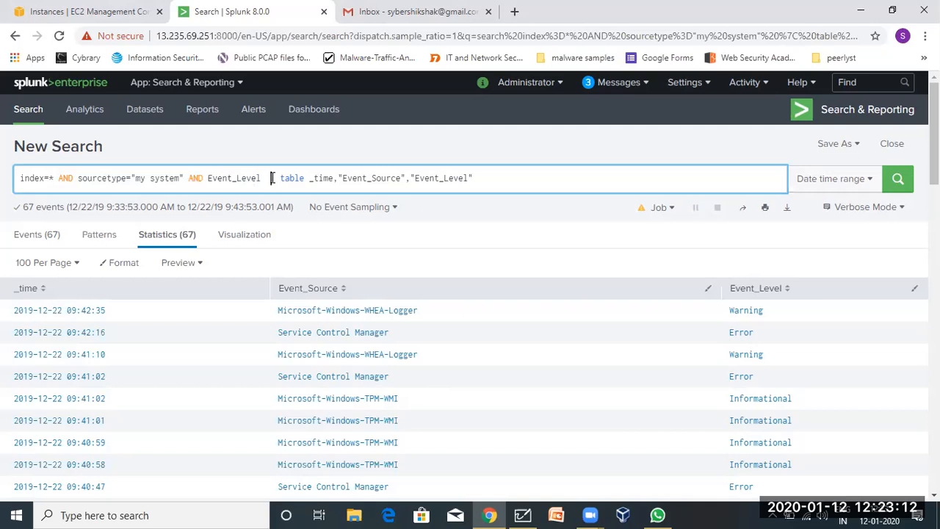
type("=")
key("BackSpace")
key("BackSpace")
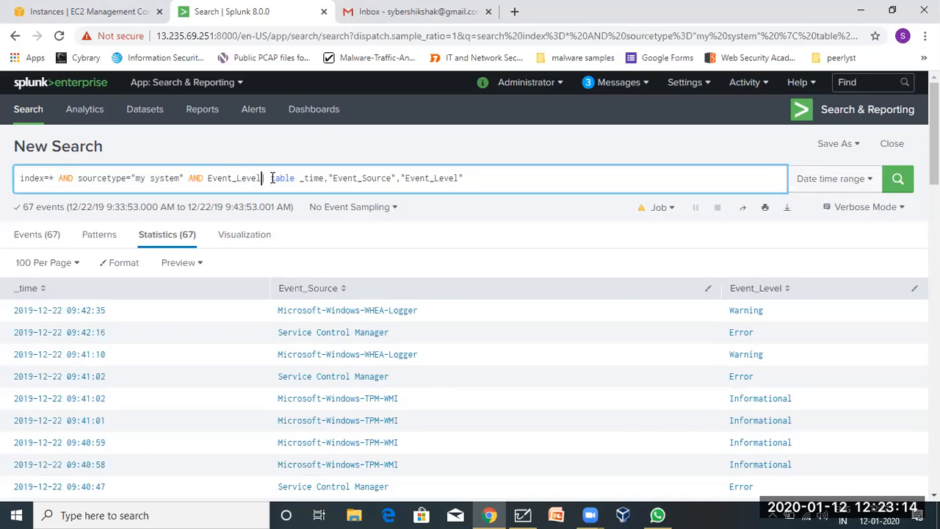
type("=")
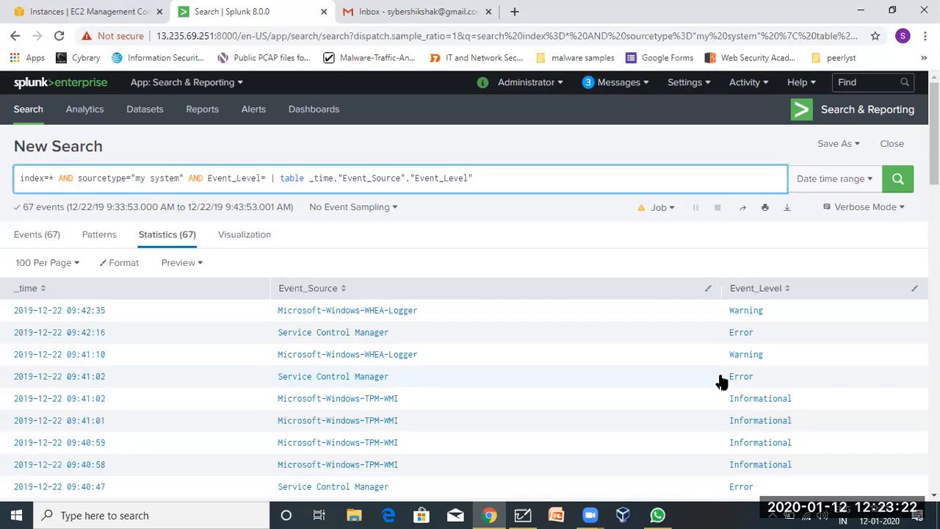
left_click_drag(725, 381, 753, 385)
key("ctrl+c")
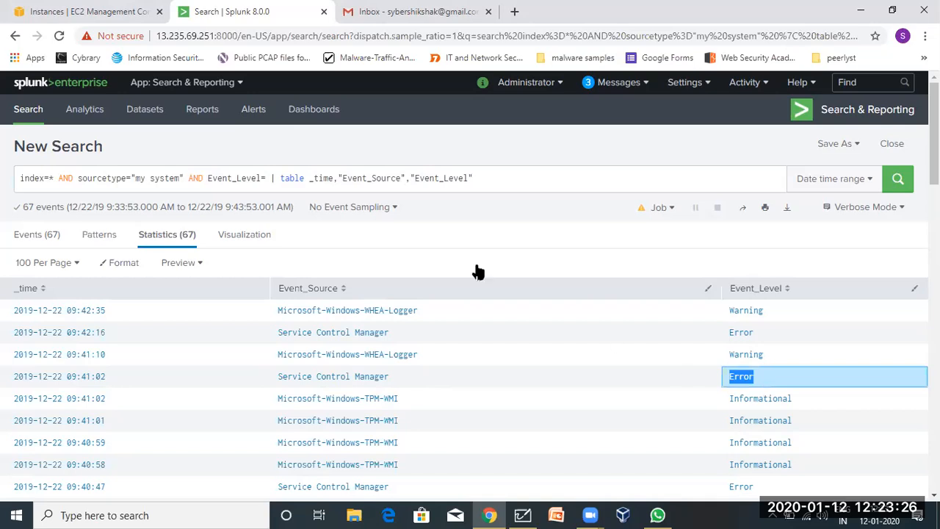
left_click(269, 179)
key("ctrl+v")
left_click(523, 195)
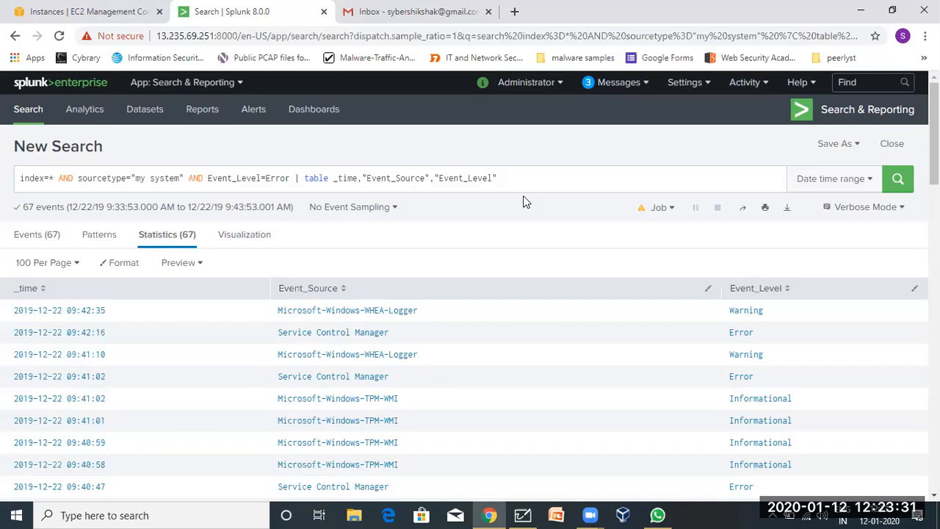
Run the Error-only search (6 events) and view the EventID value breakdown in the Events sidebar.
left_click(898, 179)
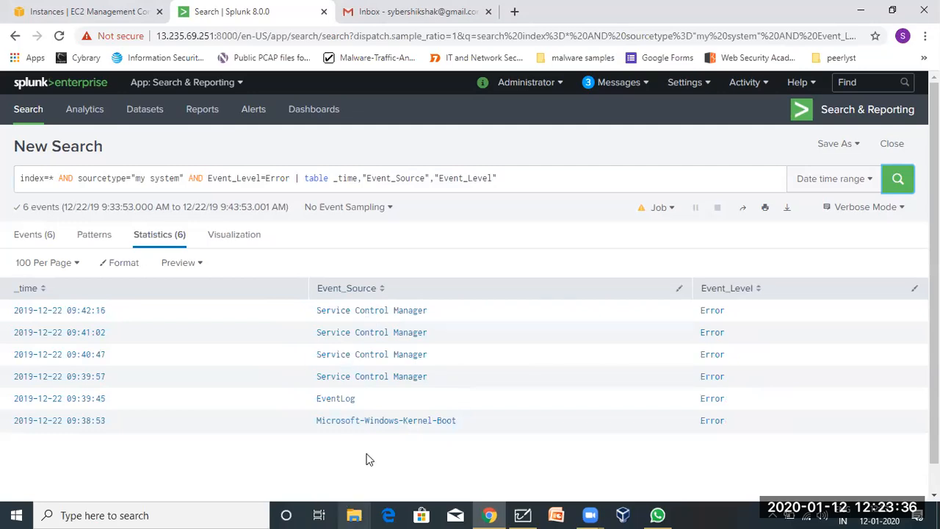
left_click(42, 242)
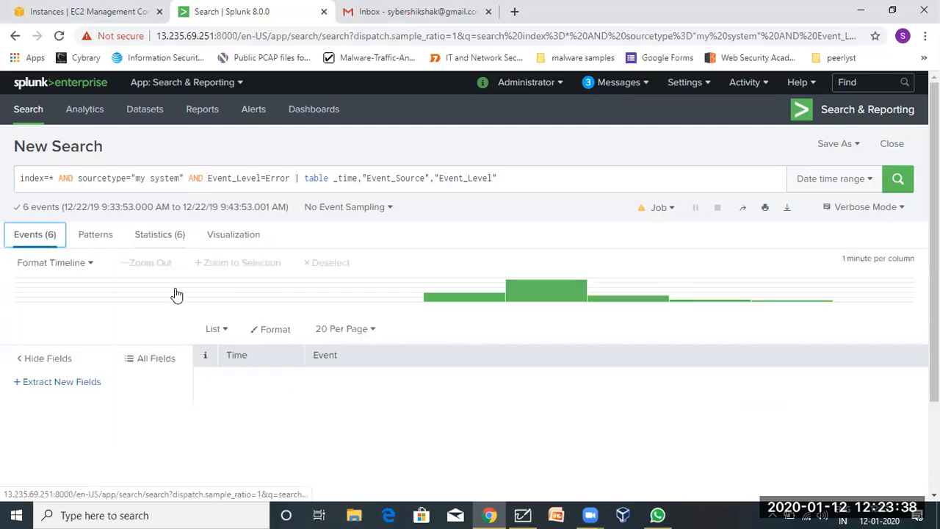
scroll(449, 395, "down", 3)
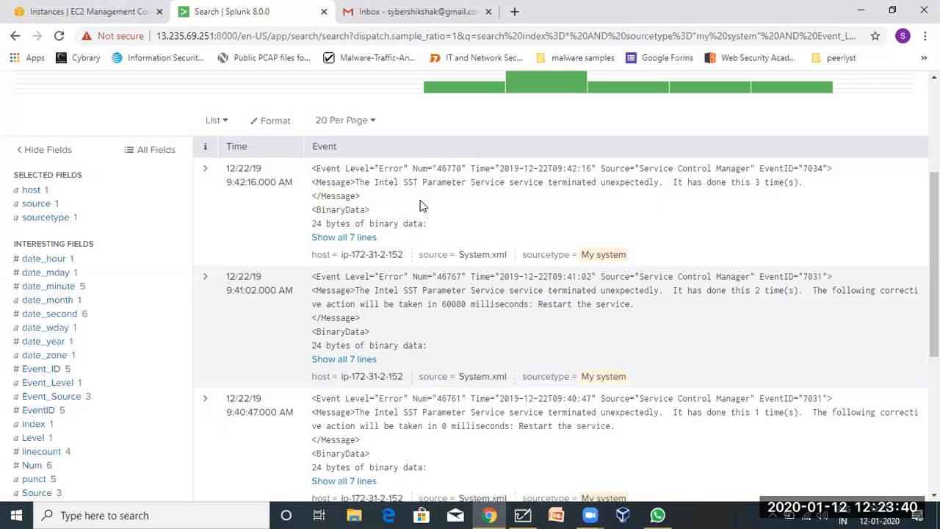
left_click(56, 413)
double_click(218, 221)
key("ctrl+c")
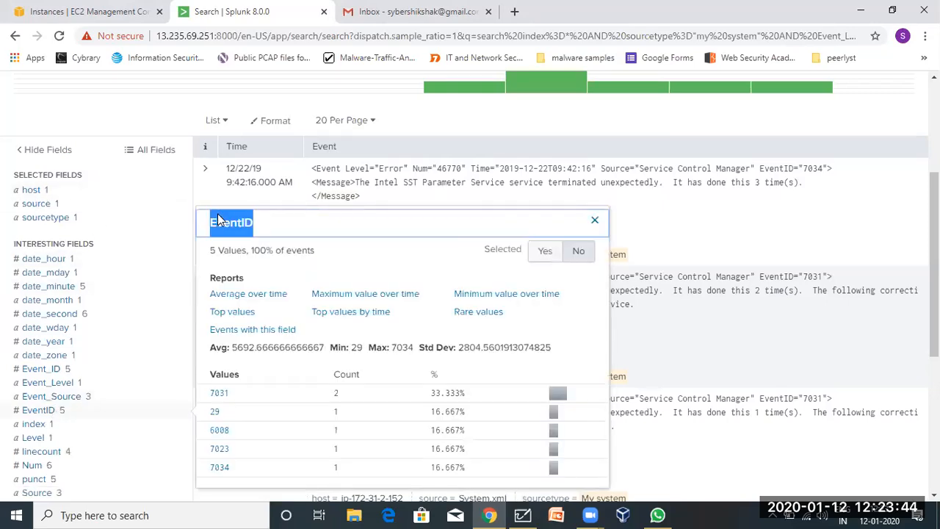
scroll(218, 221, "up", 3)
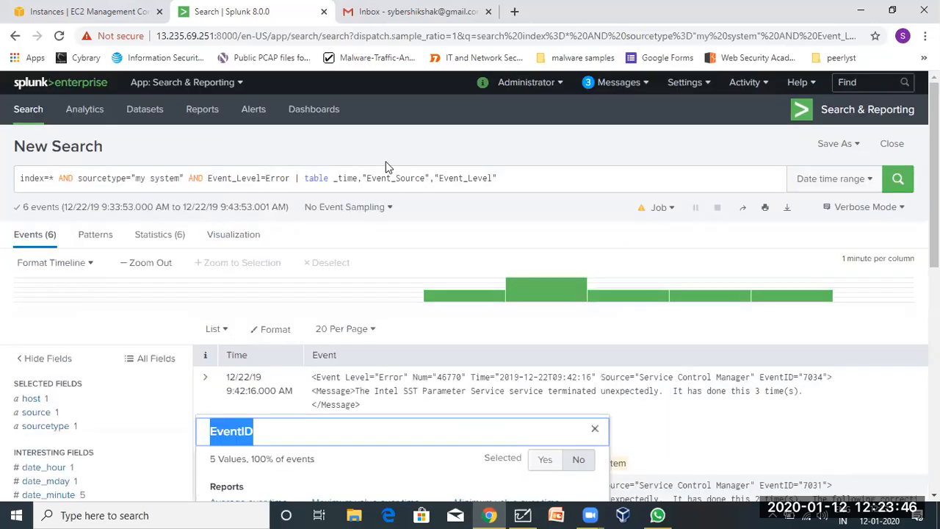
Replace Event_Level with EventID in the table command.
double_click(465, 178)
key("ctrl+v")
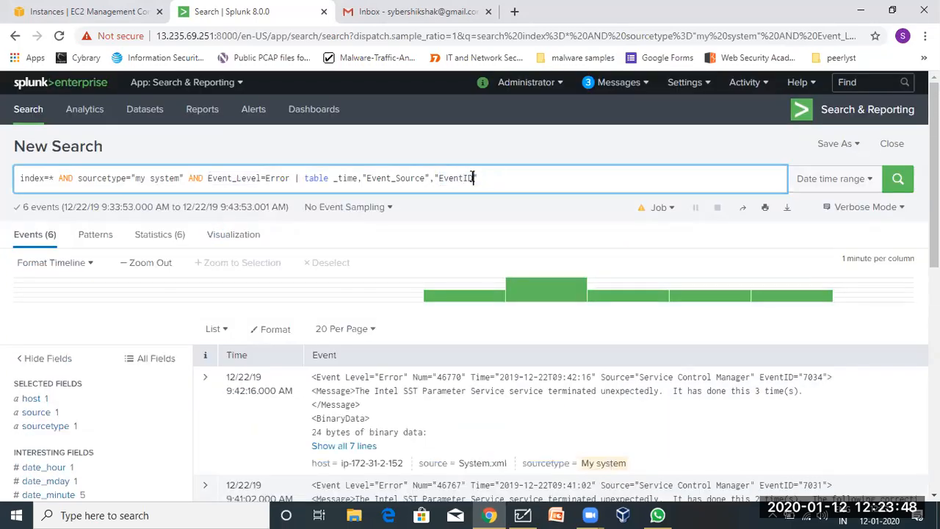
scroll(159, 372, "down", 3)
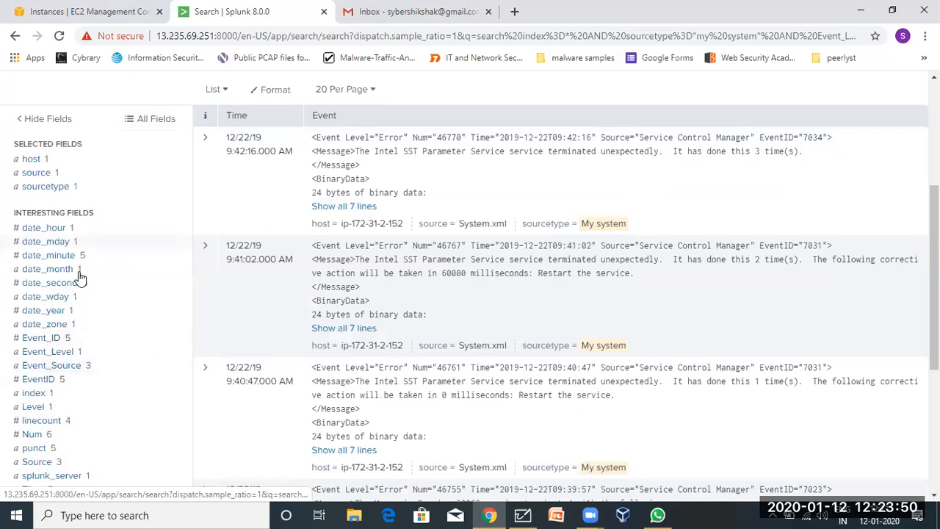
Review the value breakdowns of Event_Source, Event_Level, Event_ID, Level, linecount, Num, Source and splunk_server.
left_click(66, 366)
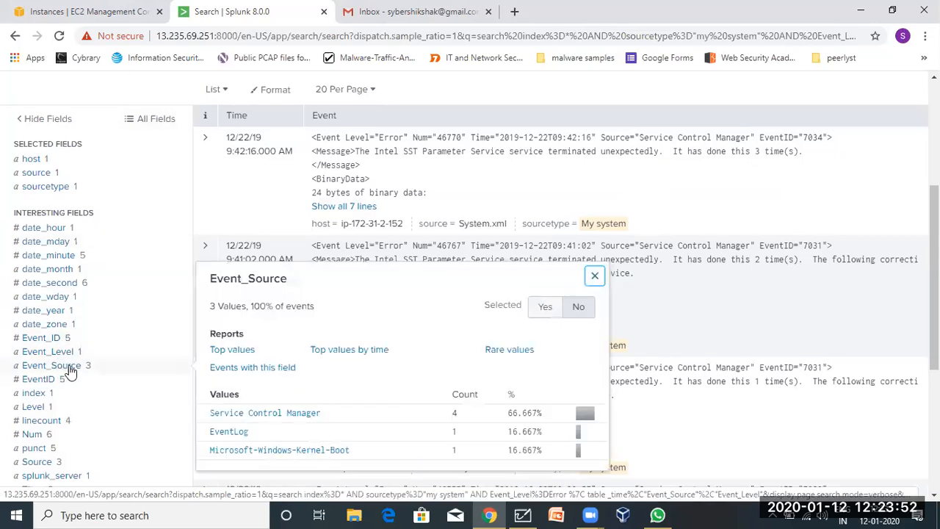
left_click(53, 354)
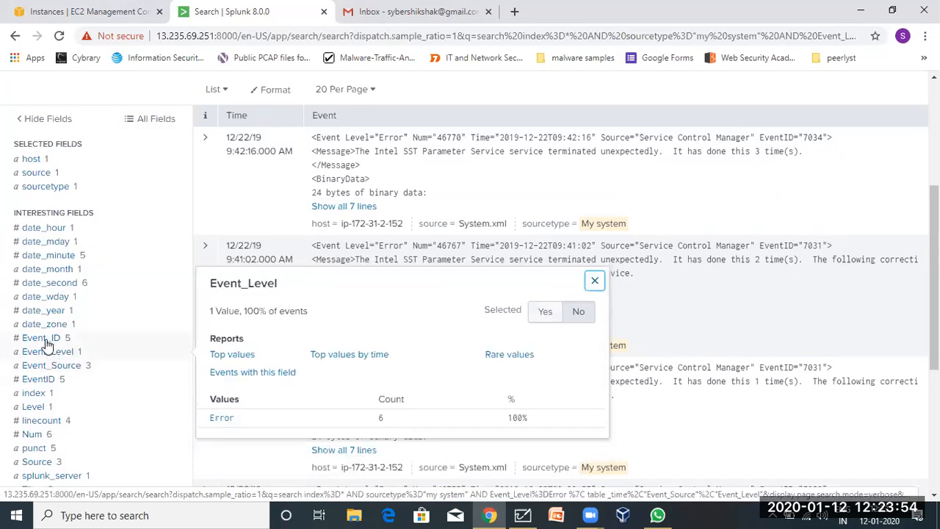
left_click(46, 340)
scroll(45, 344, "down", 2)
left_click(33, 290)
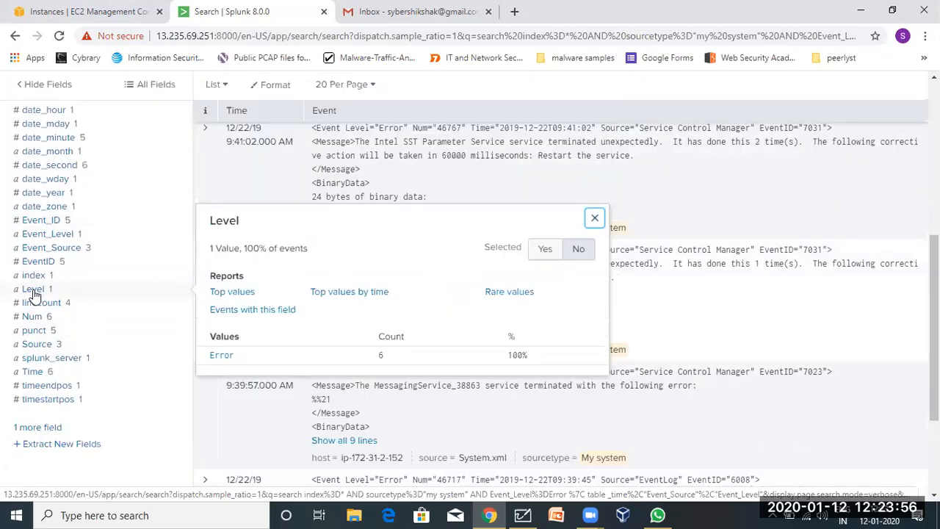
left_click(35, 304)
left_click(33, 317)
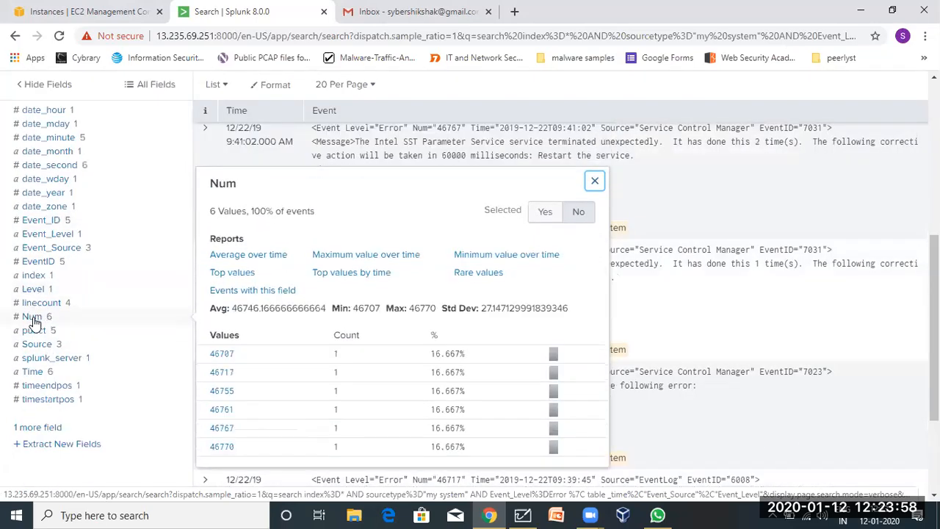
left_click(38, 344)
left_click(38, 358)
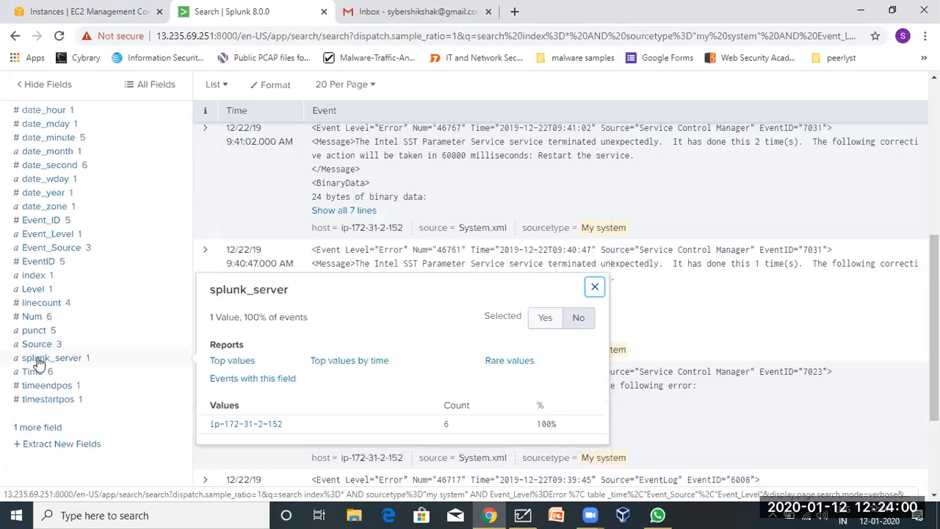
Bring up the full list of fields via '1 more field' in Select Fields.
scroll(38, 362, "up", 1)
scroll(42, 257, "up", 1)
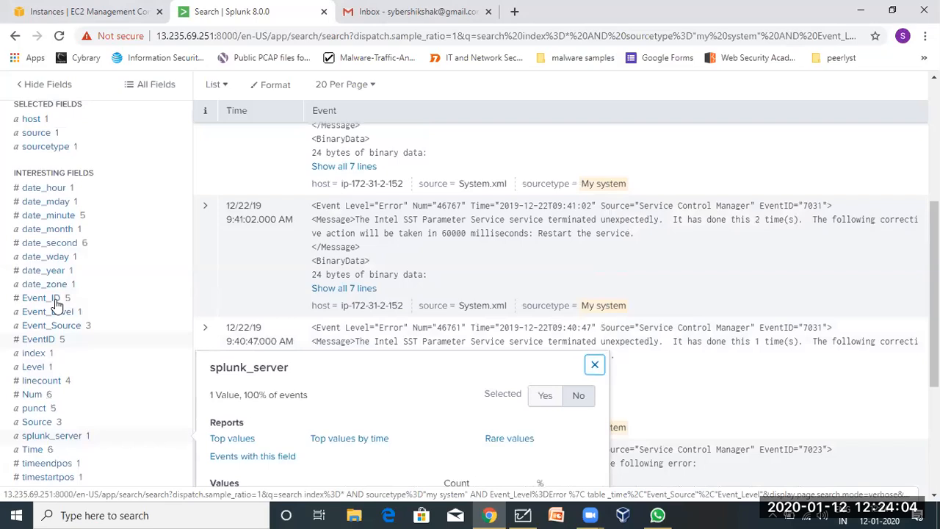
scroll(20, 447, "down", 3)
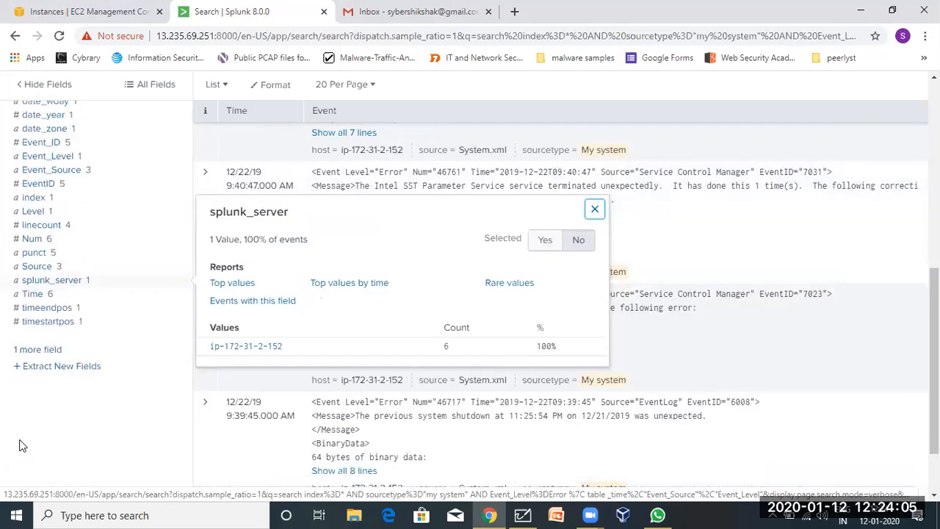
left_click(27, 351)
scroll(154, 356, "down", 4)
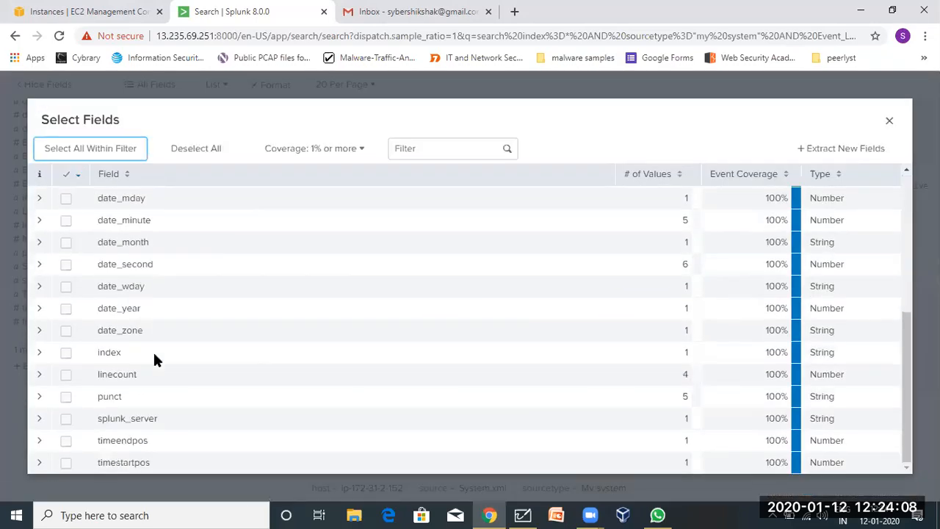
Tick index, splunk_server, Source and Message as selected fields, then close Select Fields.
left_click(65, 359)
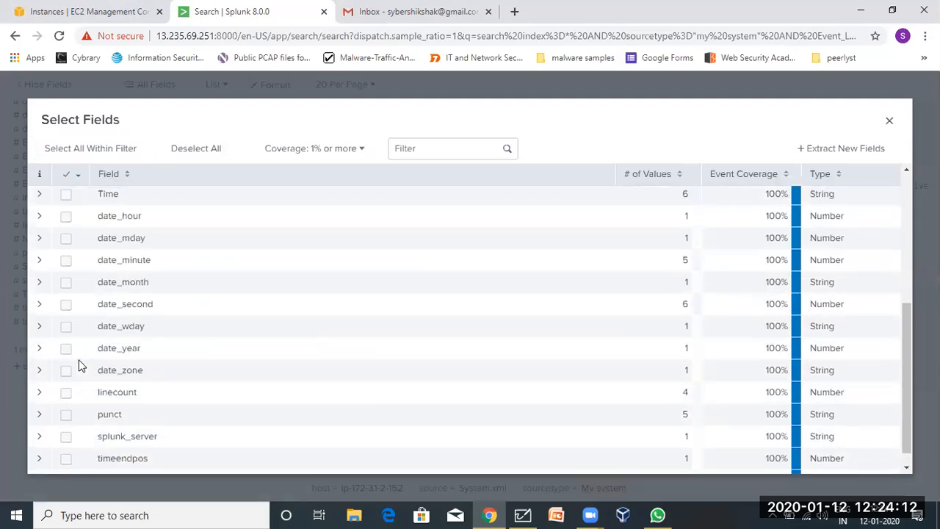
left_click(65, 421)
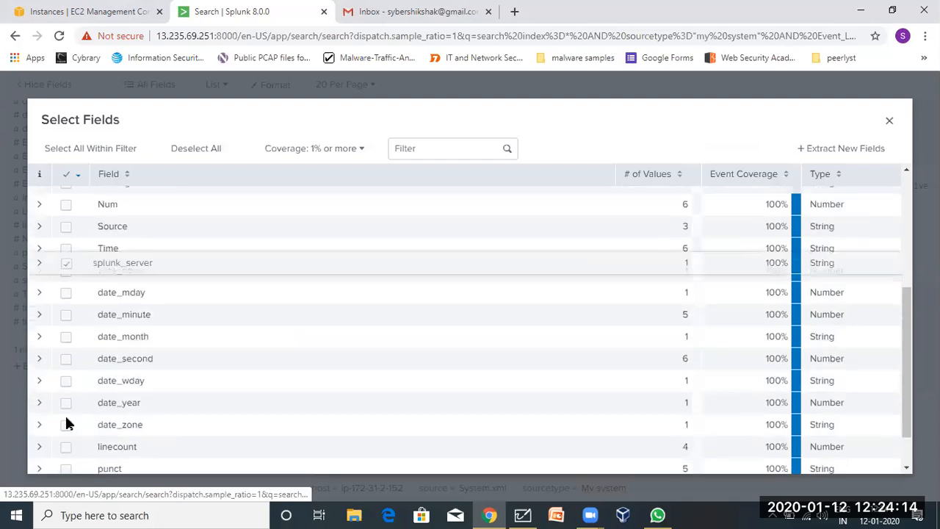
scroll(65, 423, "up", 2)
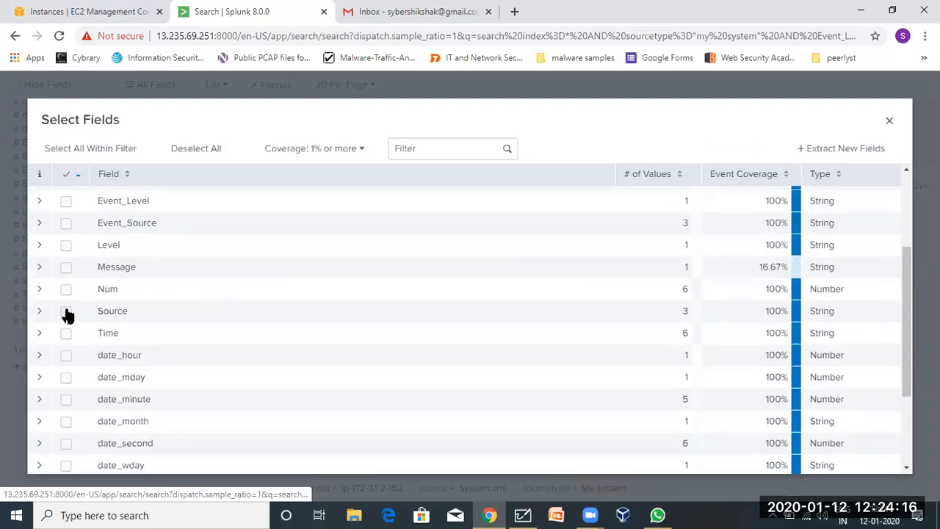
left_click(66, 311)
left_click(66, 267)
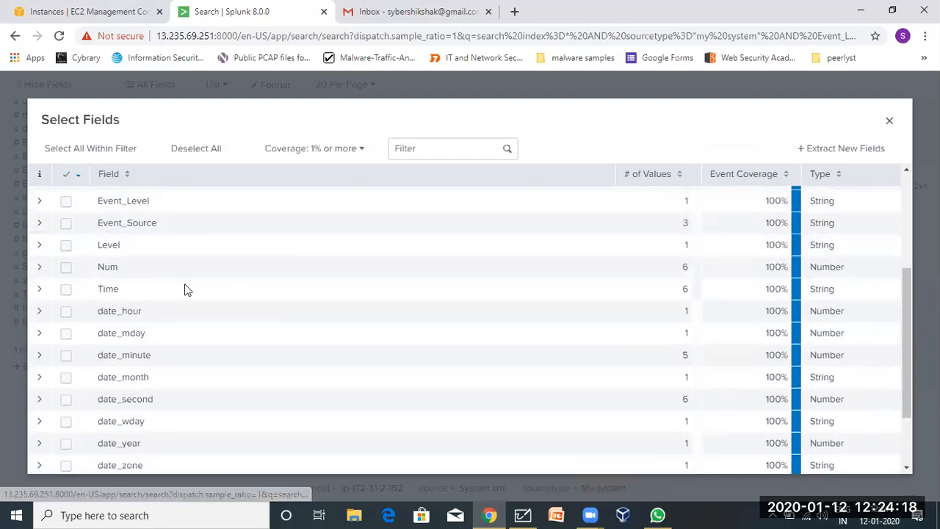
scroll(184, 284, "up", 3)
left_click(887, 117)
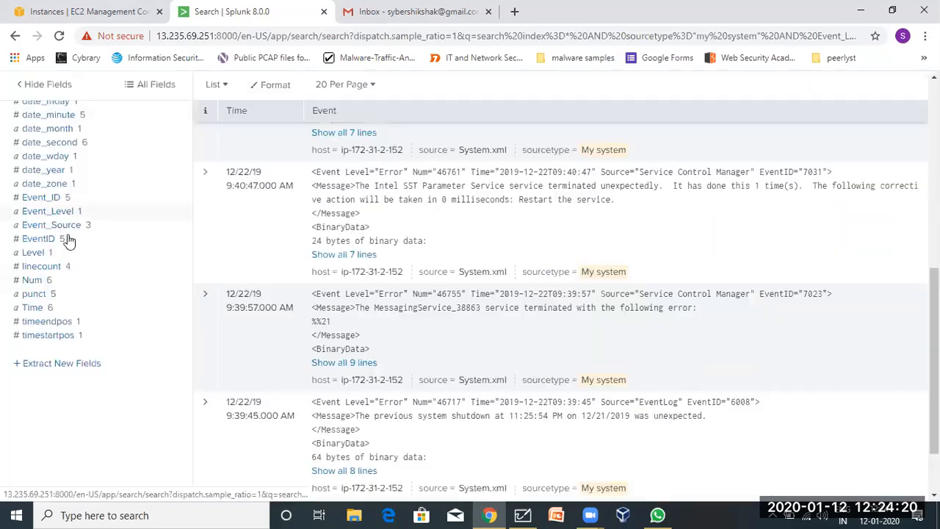
Append Message so the query reads table _time,"Event_Source","EventID",Message, and rerun it.
left_click(36, 340)
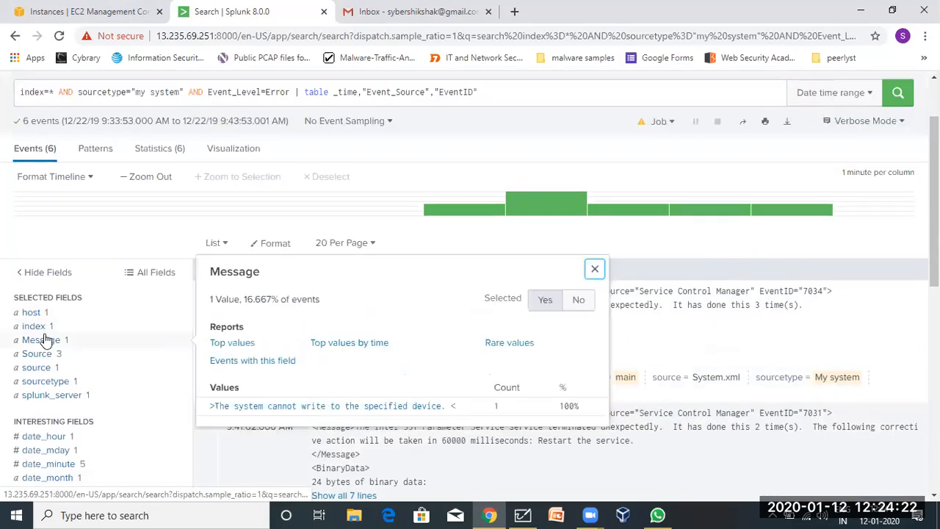
double_click(221, 274)
key("ctrl+c")
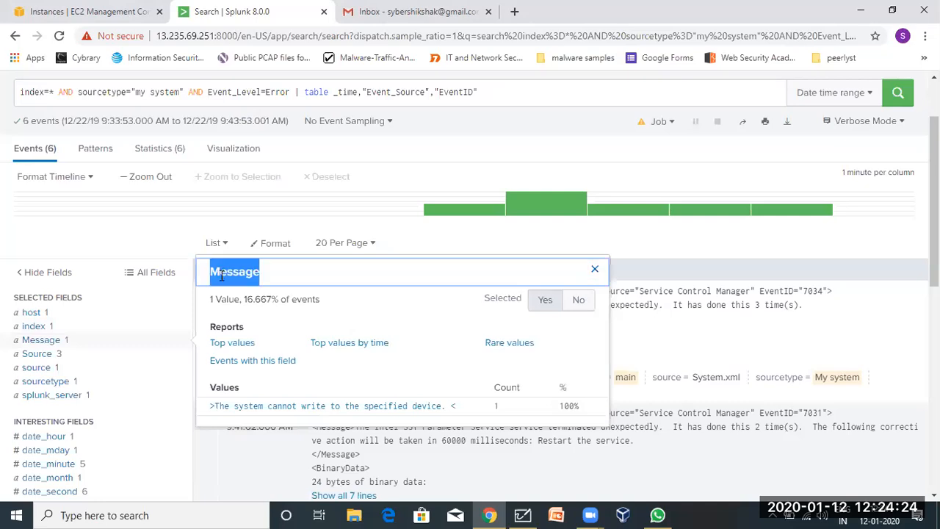
scroll(221, 276, "up", 2)
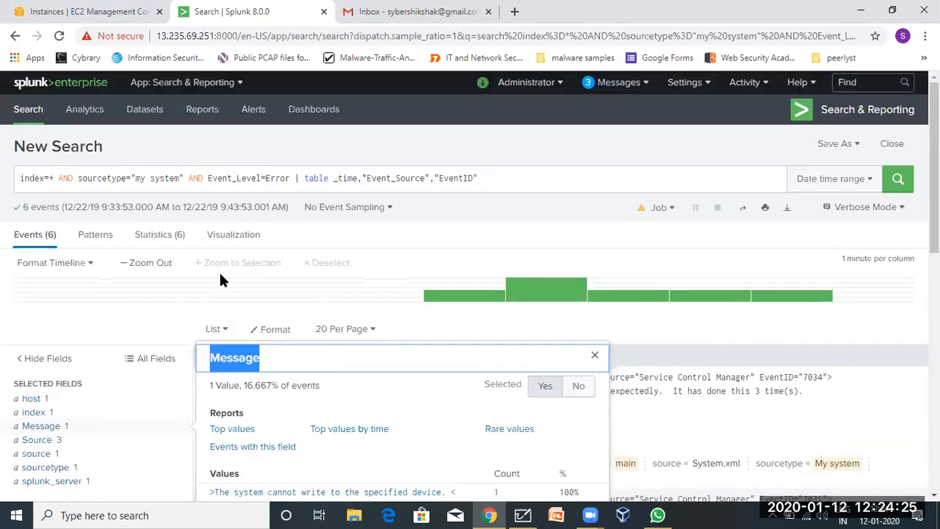
left_click(509, 182)
key("ctrl+v")
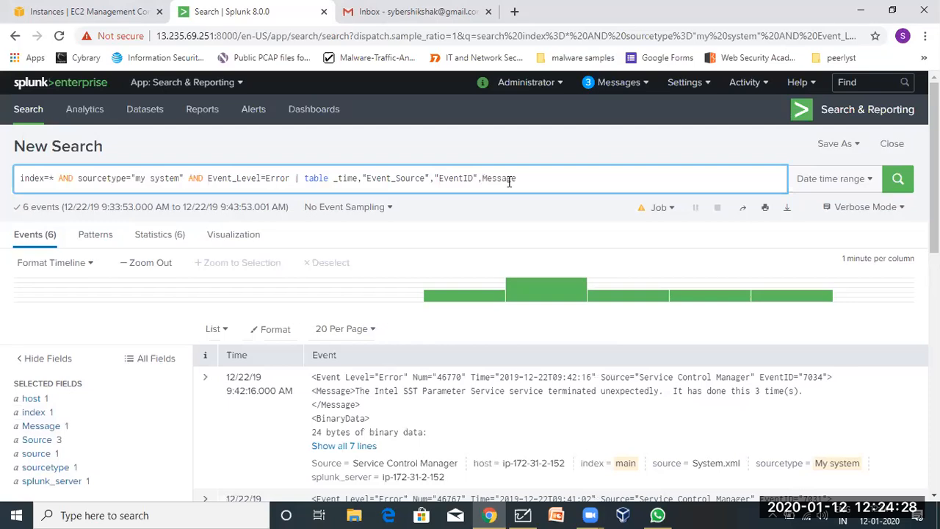
key("Return")
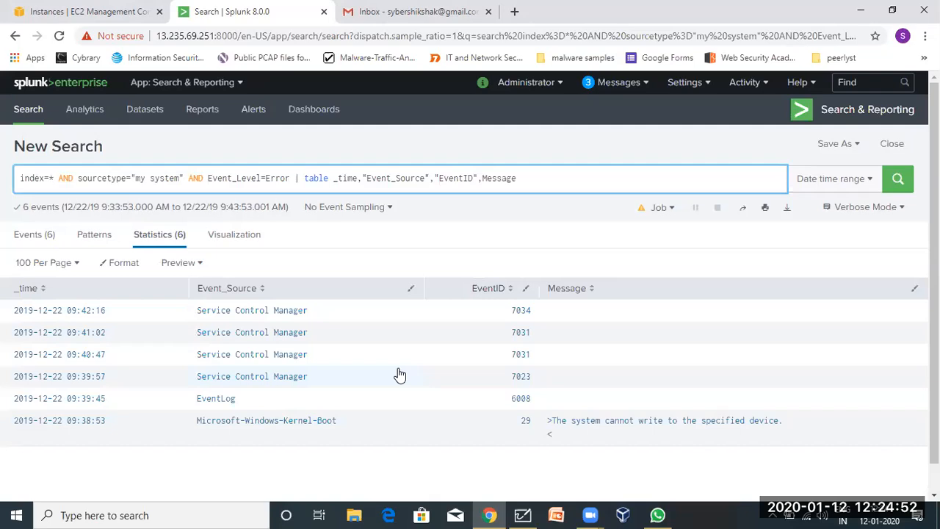
left_click(33, 236)
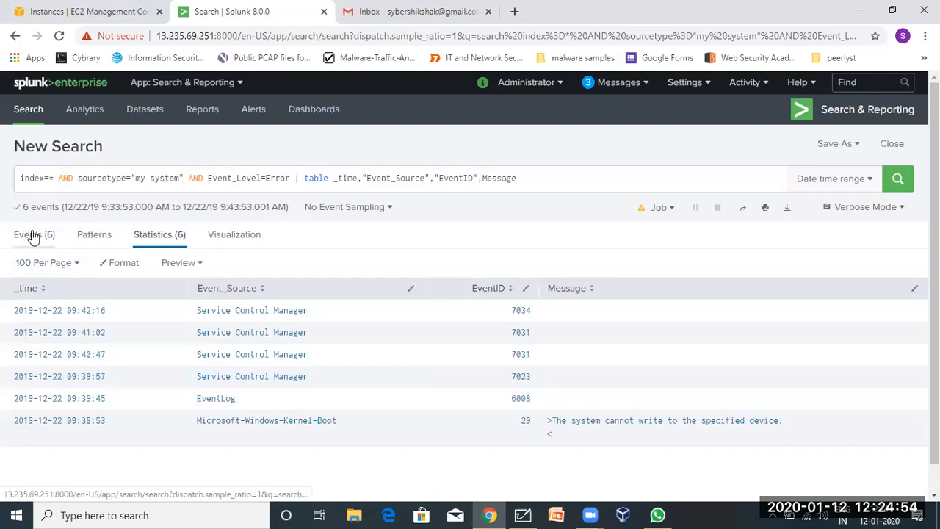
left_click(140, 235)
left_click(41, 235)
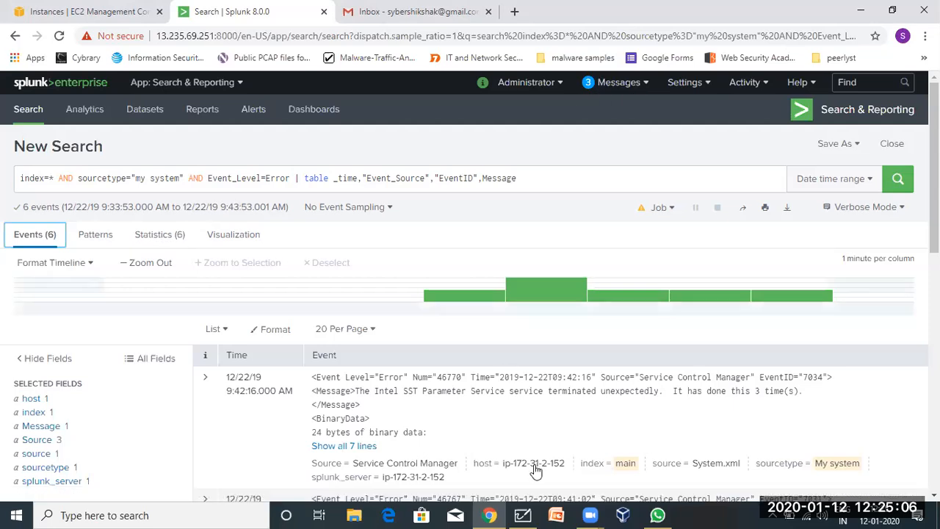
left_click(586, 87)
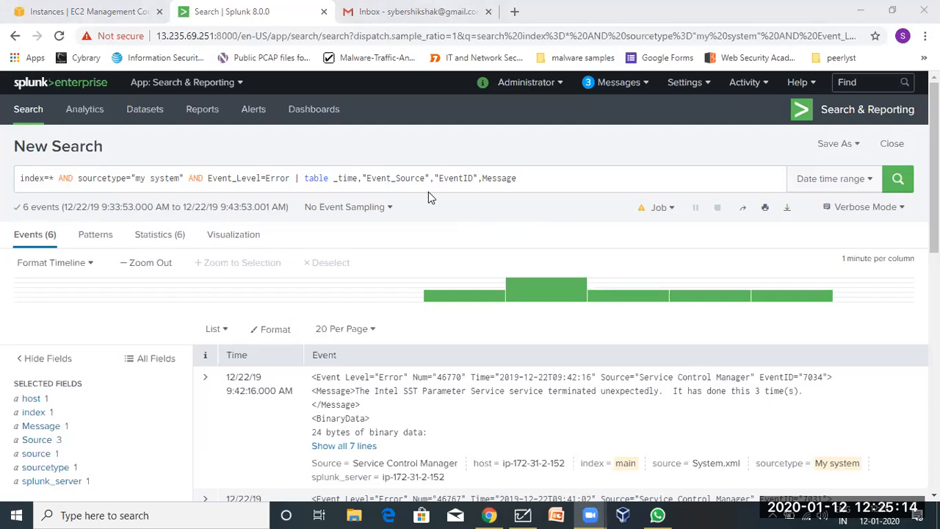
left_click_drag(533, 178, 134, 143)
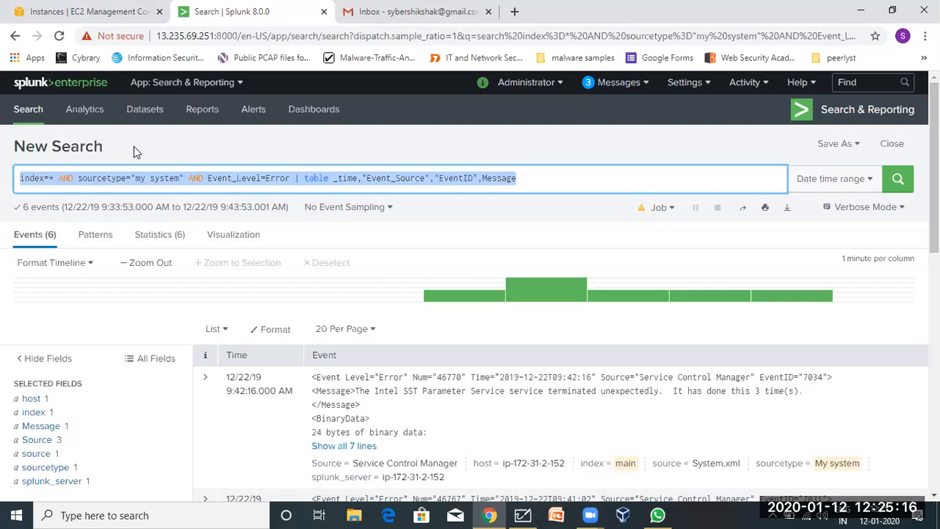
left_click(314, 178)
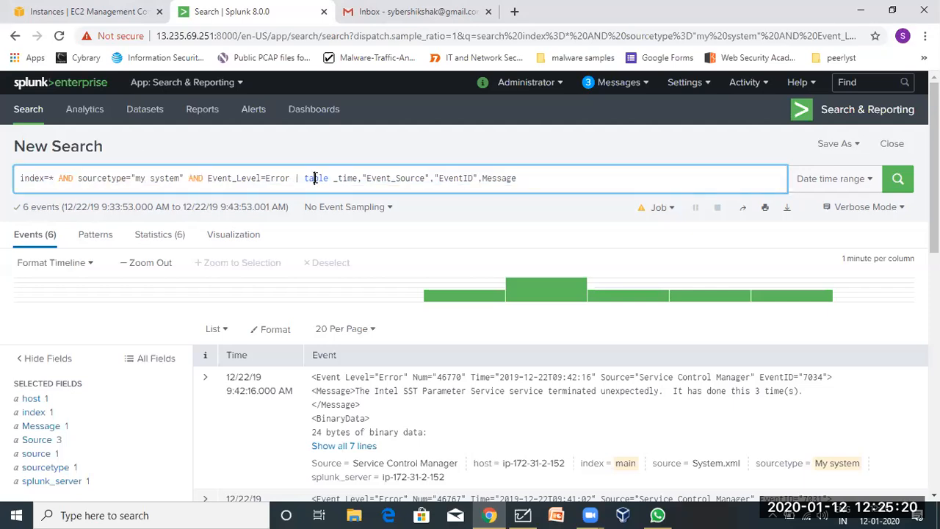
left_click(157, 242)
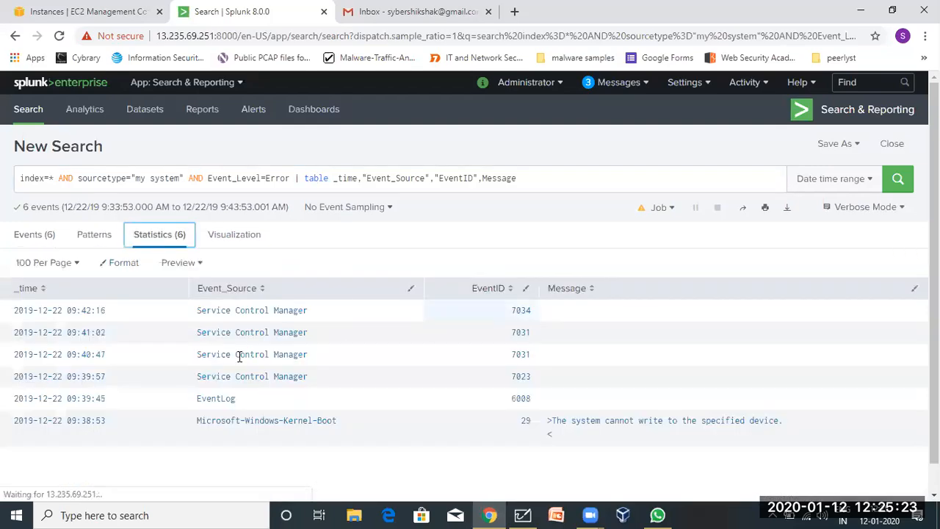
double_click(312, 177)
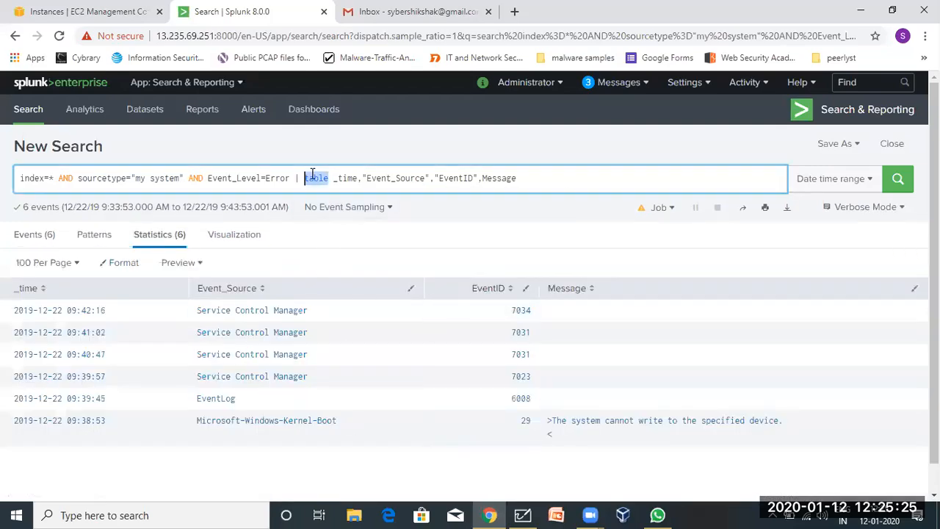
left_click(522, 515)
Complete the notes line to 'SPL - commands' and tidy the 'Table - ex' line.
left_click(195, 402)
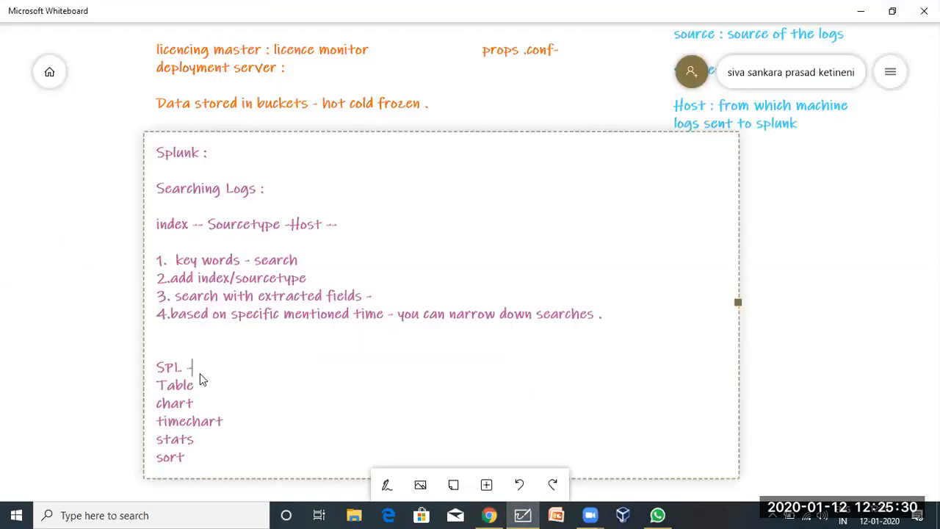
type("mmands")
type("Message")
key("BackSpace")
key("BackSpace")
key("BackSpace")
key("BackSpace")
key("BackSpace")
key("BackSpace")
key("BackSpace")
key("BackSpace")
left_click(489, 515)
Copy the full Error table query and paste it into the notes after 'Table - ex'.
triple_click(260, 177)
key("ctrl+c")
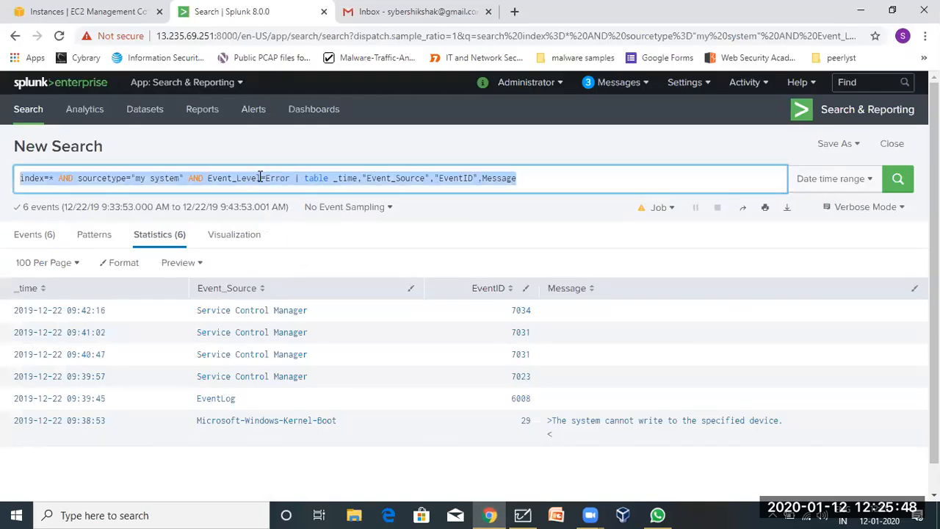
left_click(523, 515)
left_click(237, 385)
key("ctrl+v")
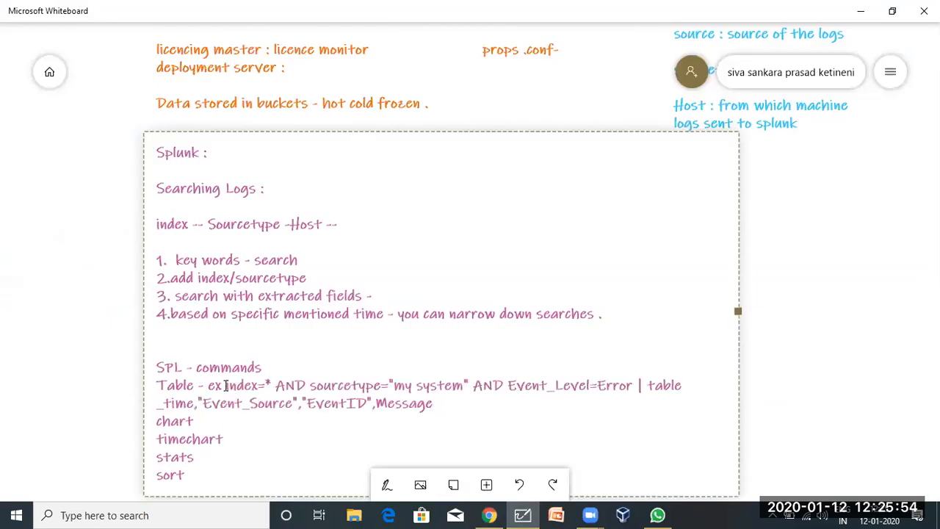
Break the notes onto separate lines: the query, a blank line before chart, and '- ex'.
key("Return")
left_click_drag(438, 421, 153, 404)
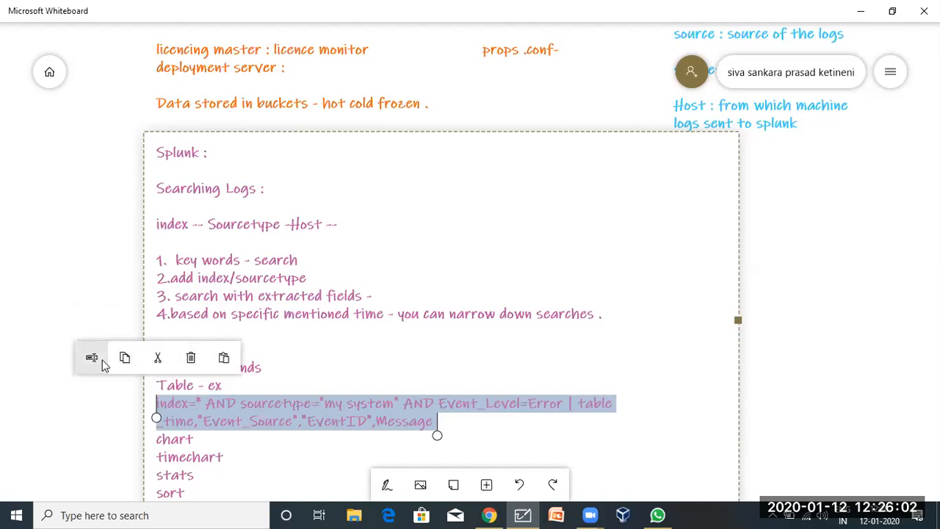
left_click(253, 418)
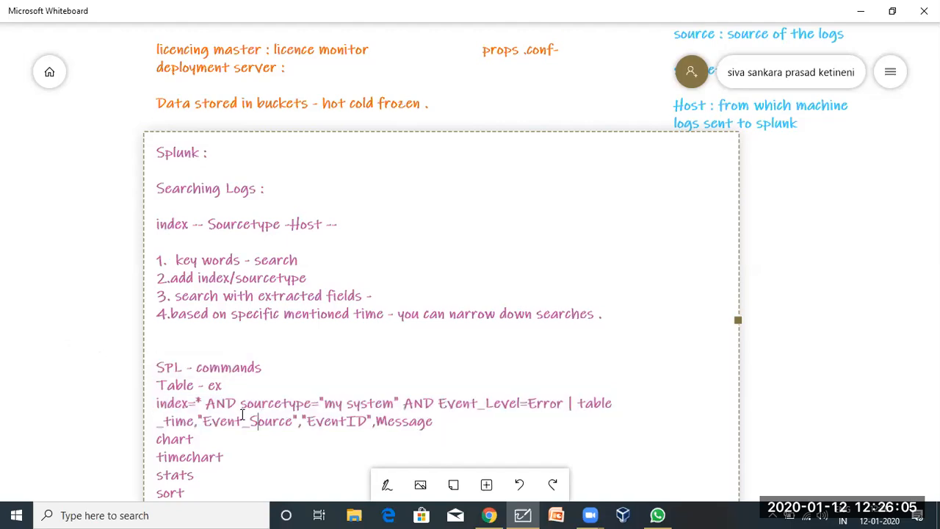
left_click(157, 440)
key("Return")
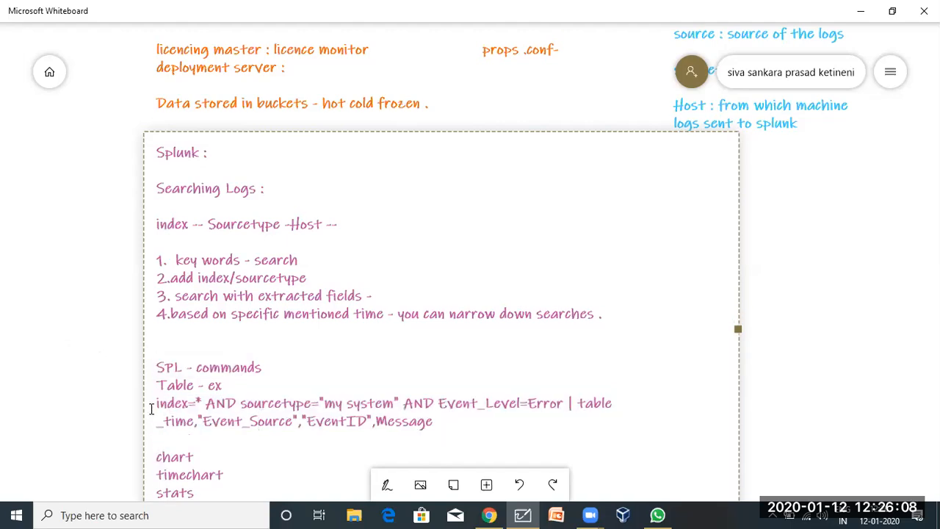
left_click(196, 390)
key("Return")
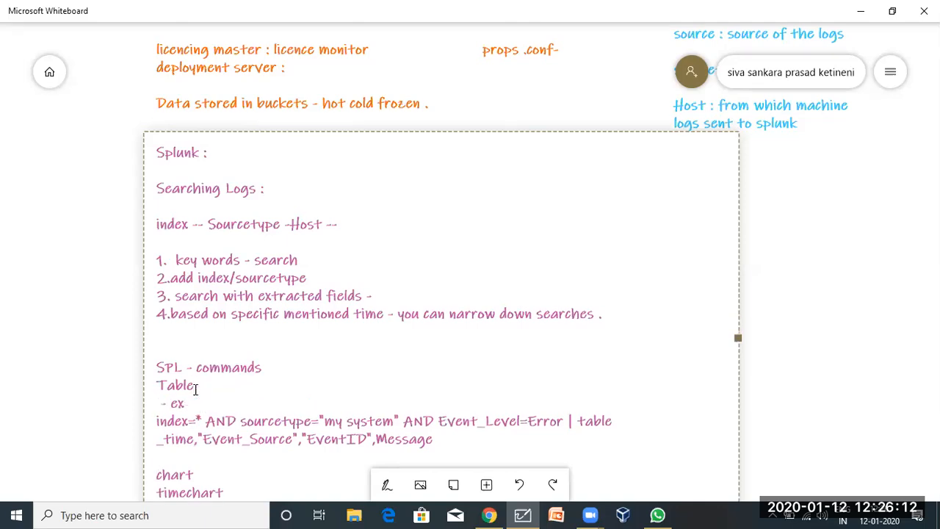
Recolour the Splunk notes text box to dark blue.
scroll(195, 390, "down", 3)
left_click(764, 370)
left_click_drag(698, 419, 697, 308)
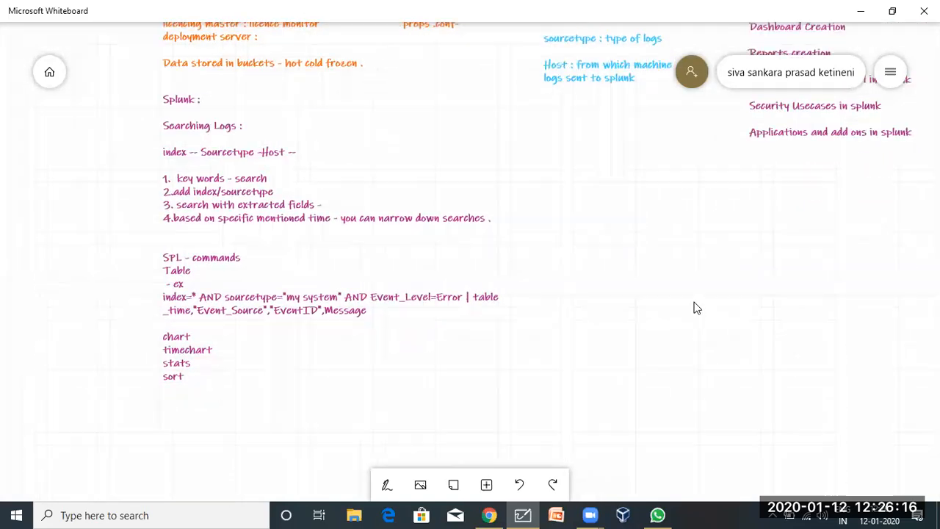
left_click(242, 238)
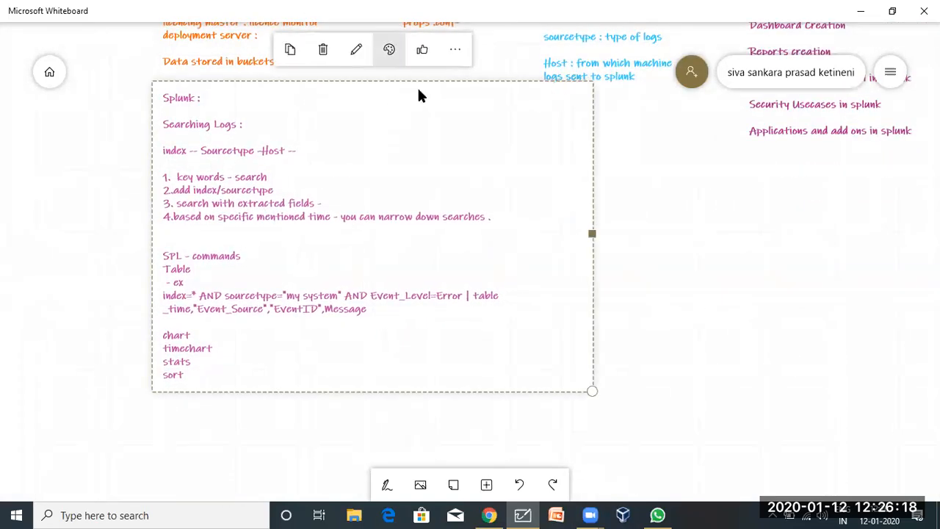
left_click(390, 50)
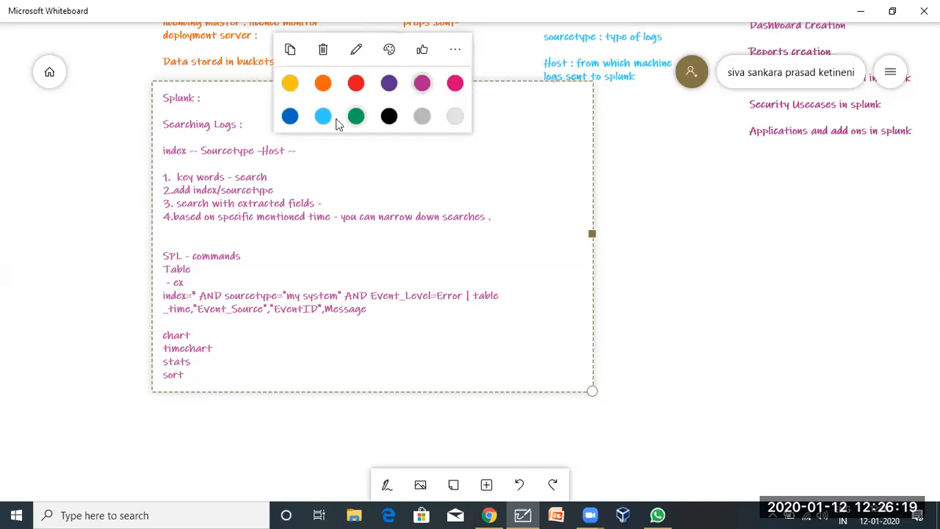
left_click(290, 118)
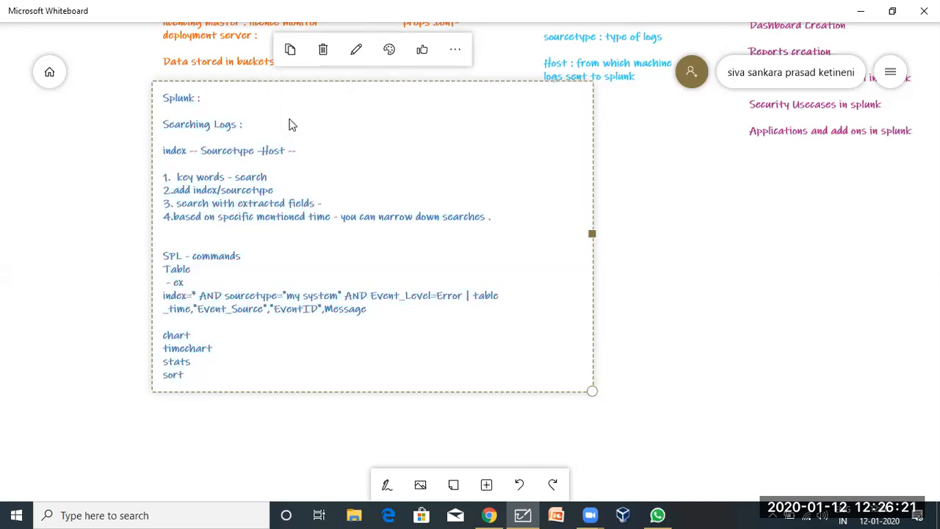
left_click(758, 265)
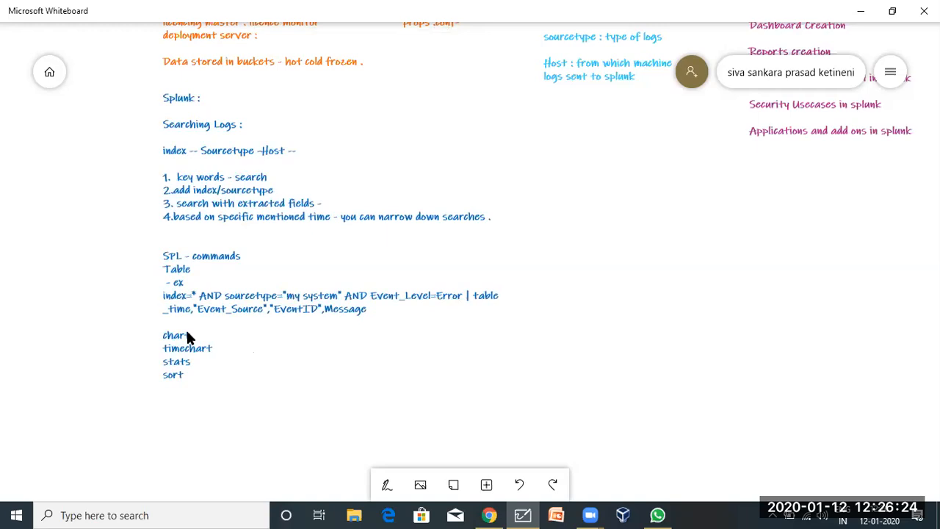
left_click(488, 515)
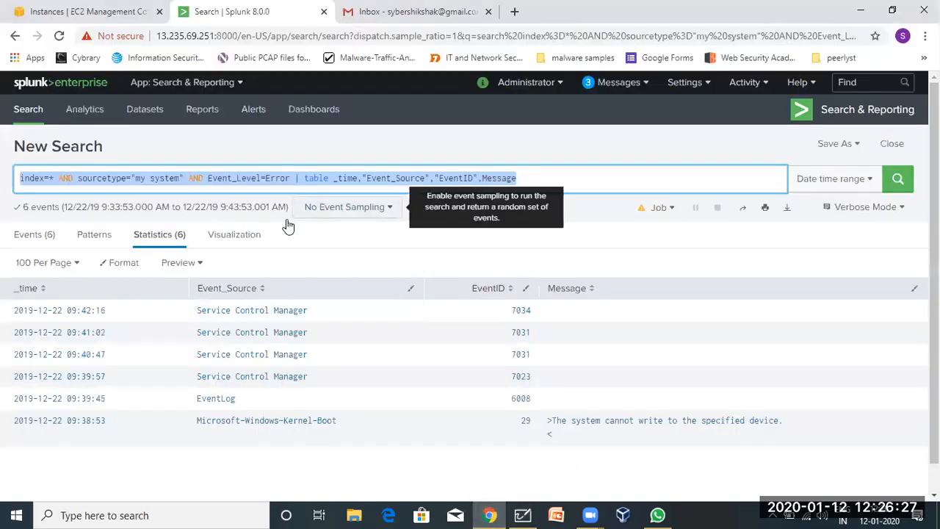
Change the query to chart count by "EventID", dropping _time, Event_Source and Message, and run it.
left_click(227, 249)
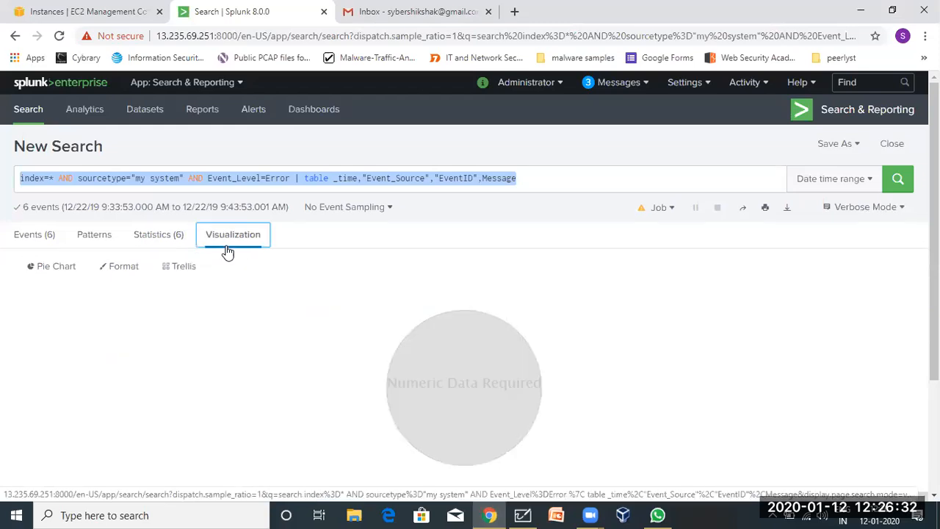
left_click(332, 177)
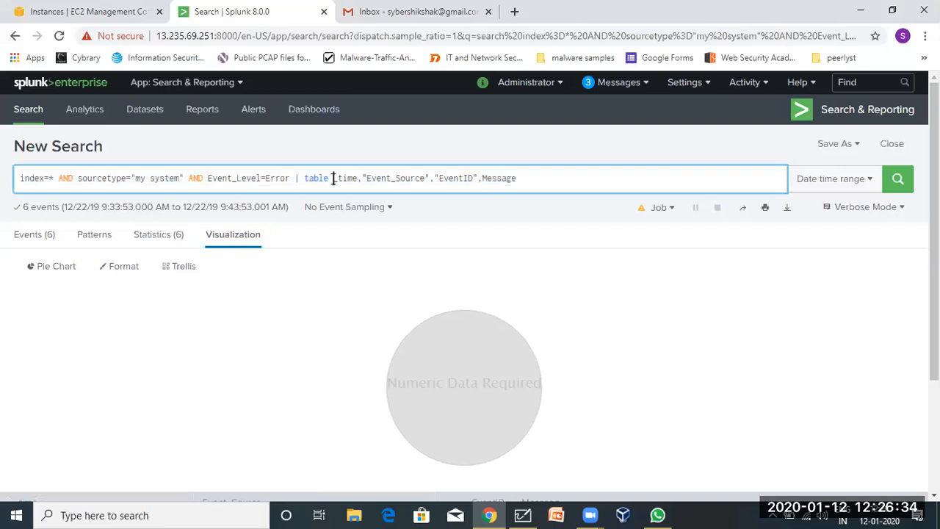
double_click(320, 177)
type("chart")
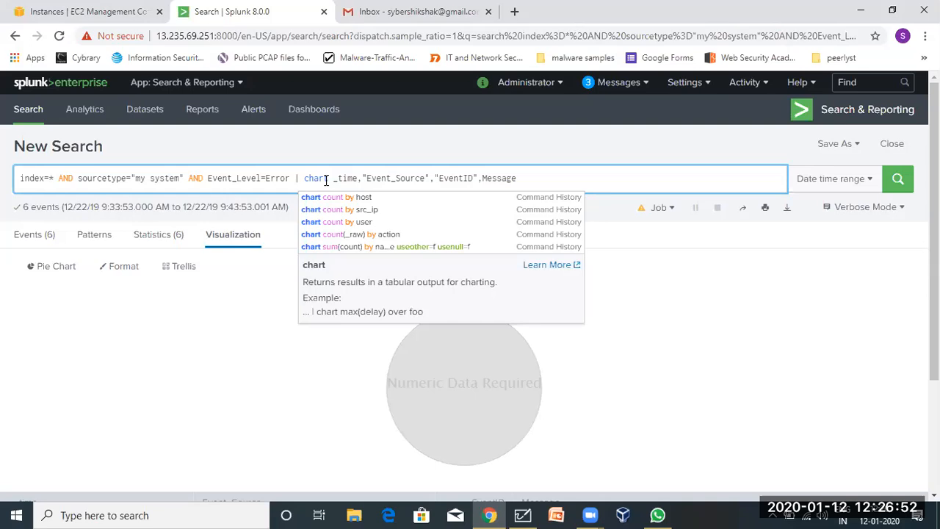
type("count")
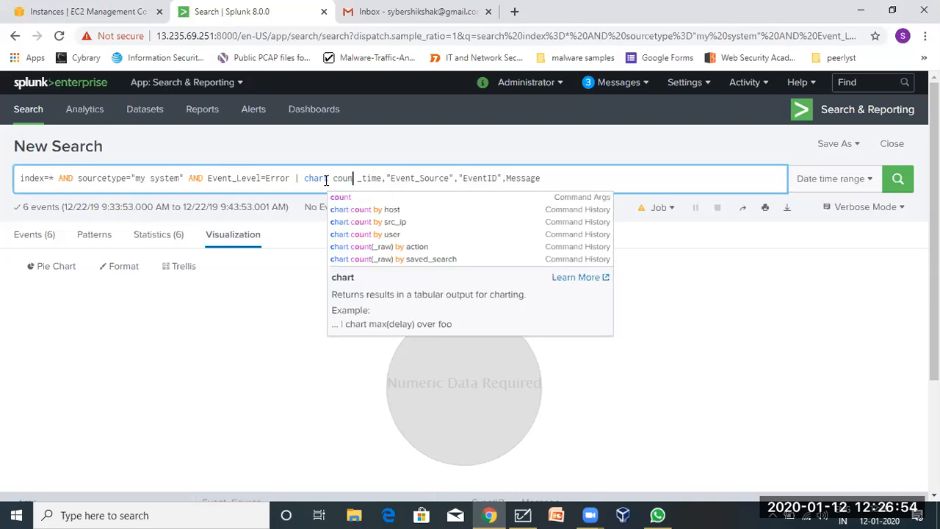
type(" by")
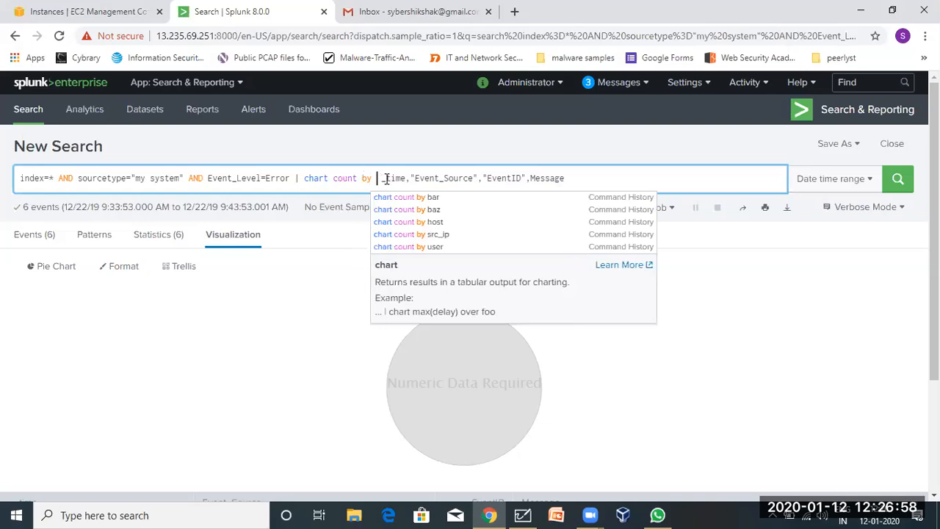
left_click_drag(382, 178, 483, 174)
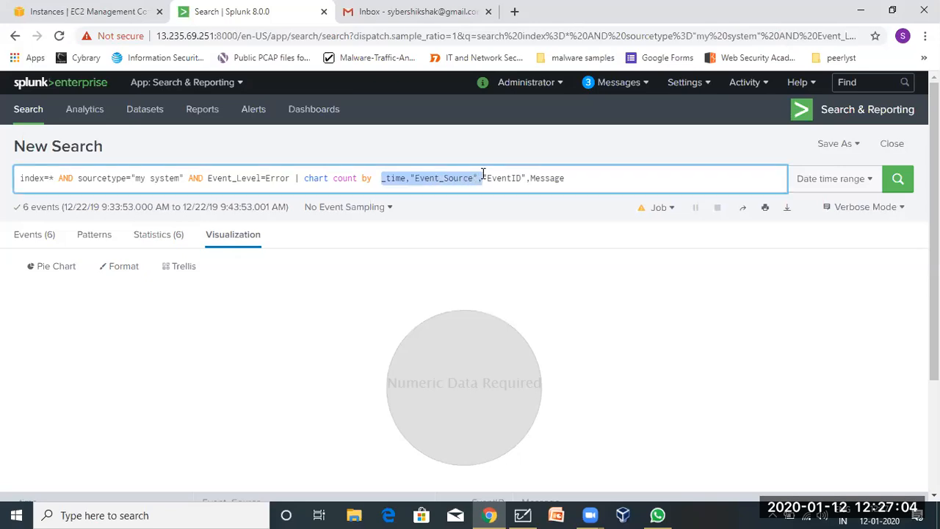
key("BackSpace")
key("BackSpace")
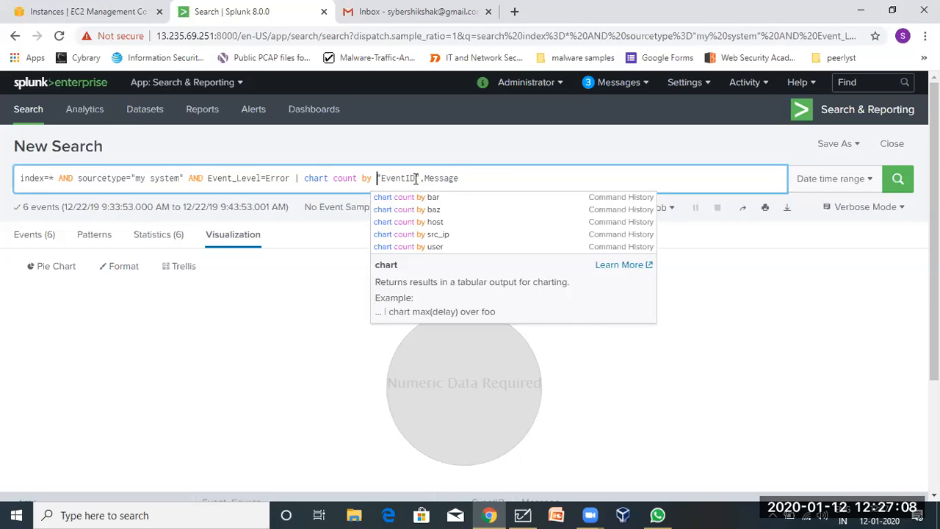
left_click_drag(419, 179, 483, 182)
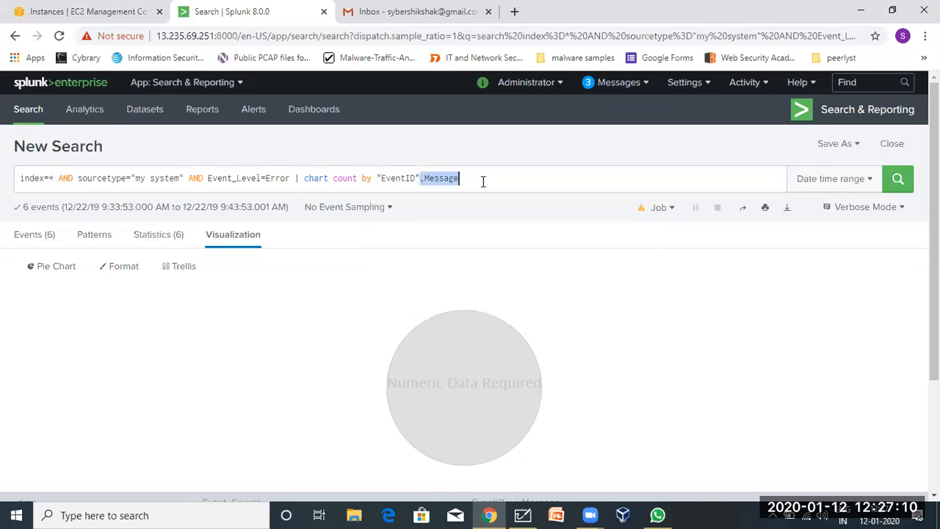
key("BackSpace")
key("Return")
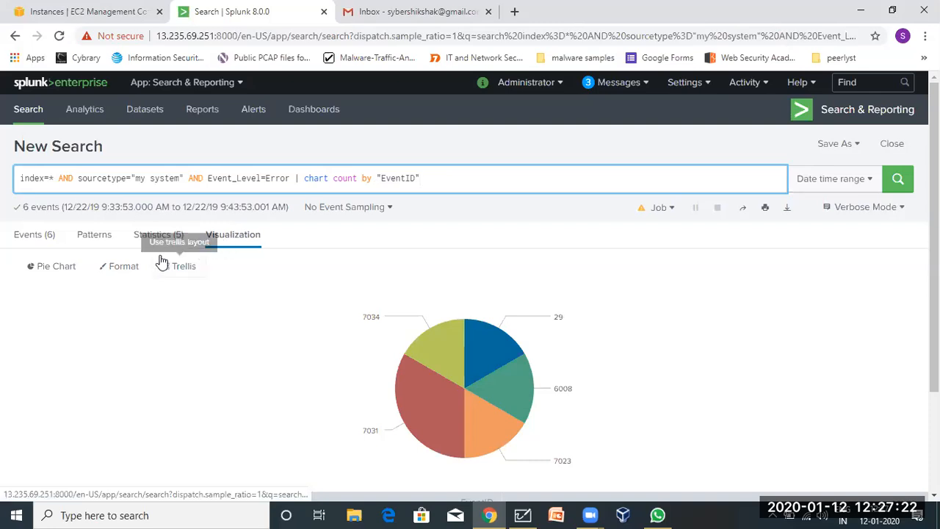
Set the time range preset to All time and rerun, giving 88 events across 11 EventIDs.
left_click(44, 270)
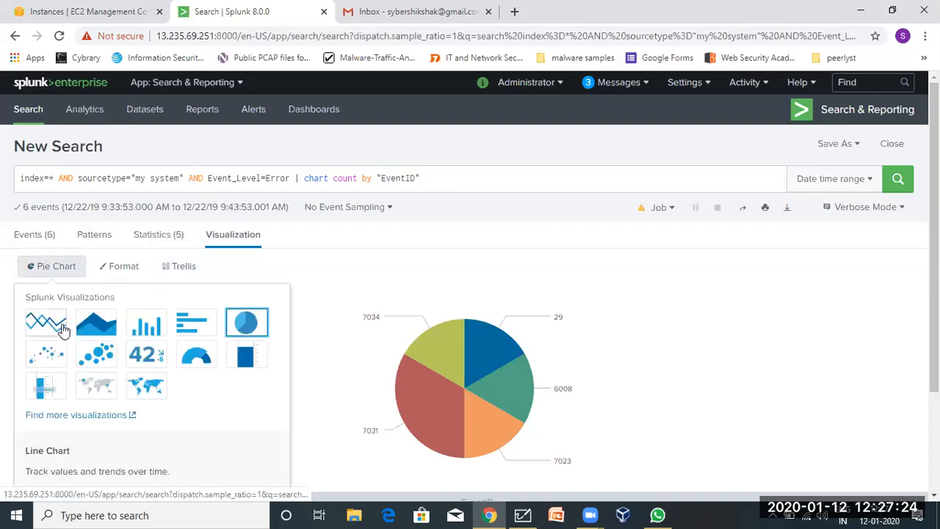
left_click(343, 247)
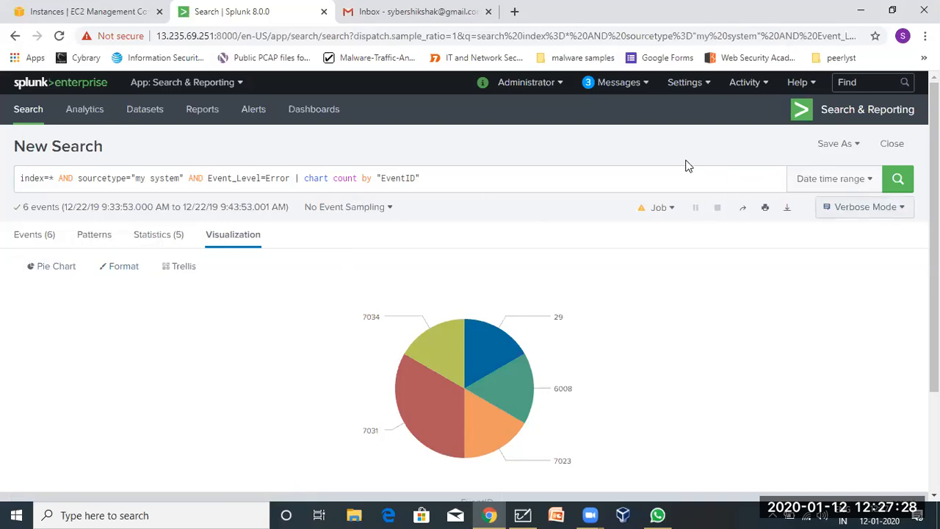
left_click(830, 180)
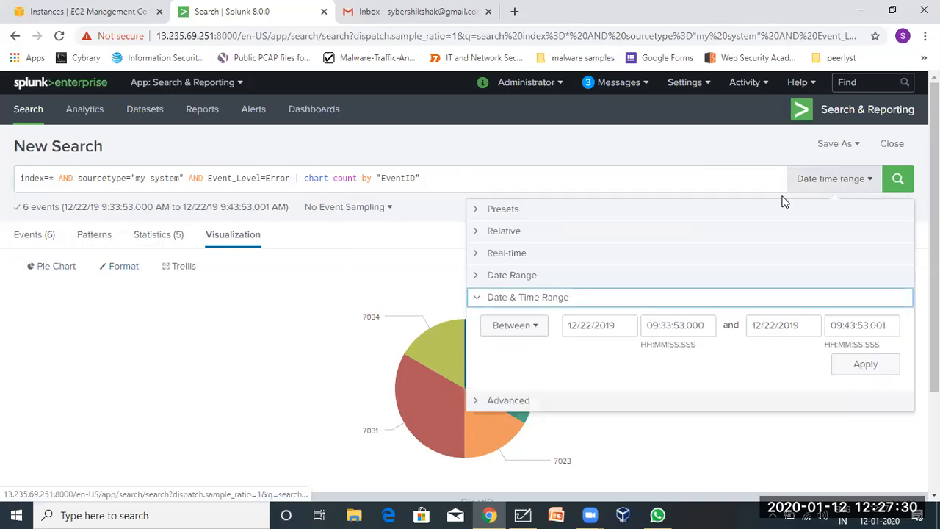
left_click(642, 212)
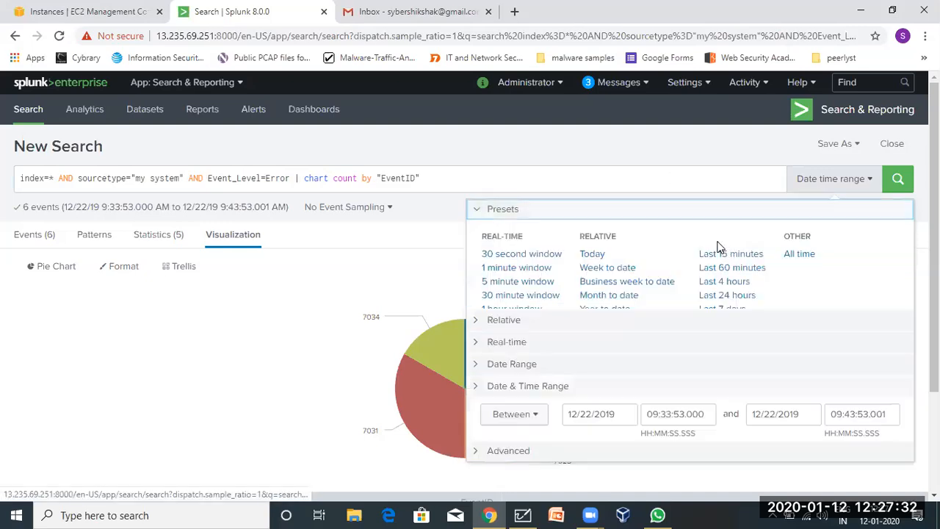
left_click(804, 254)
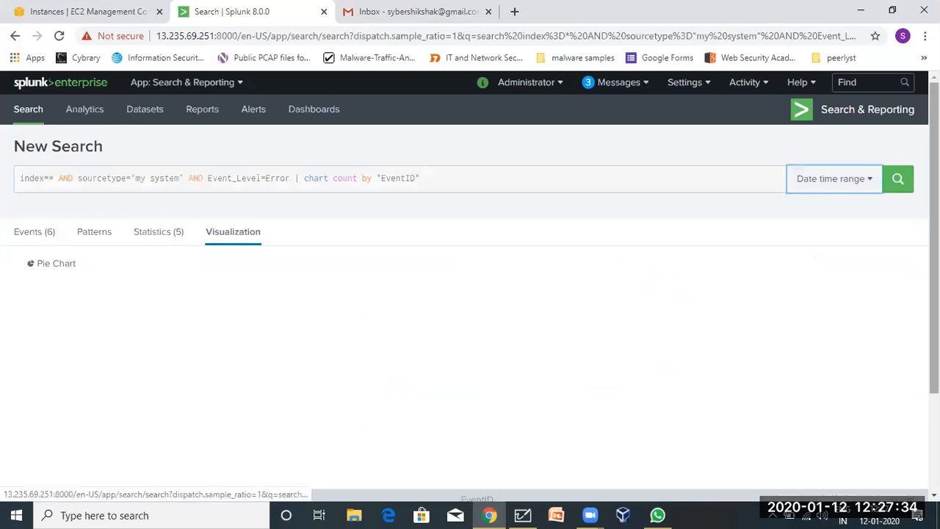
left_click(900, 185)
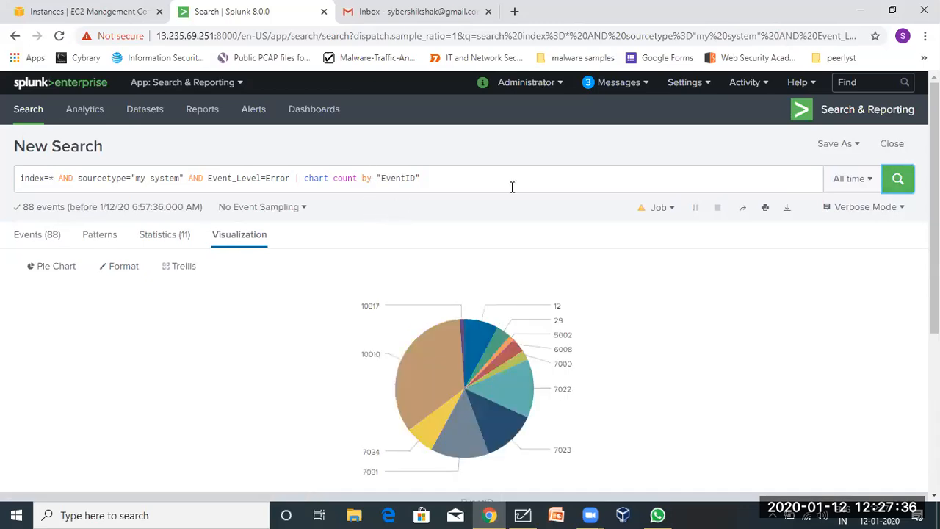
left_click(34, 270)
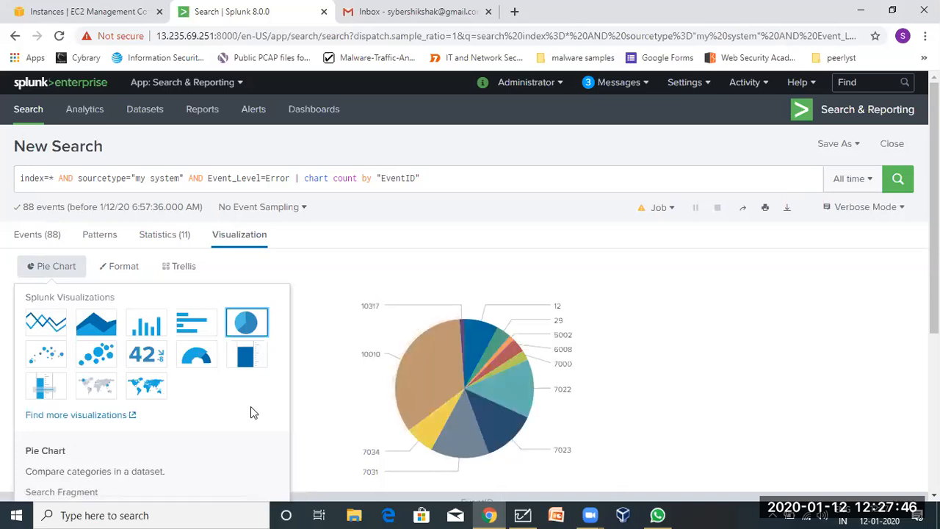
left_click(147, 324)
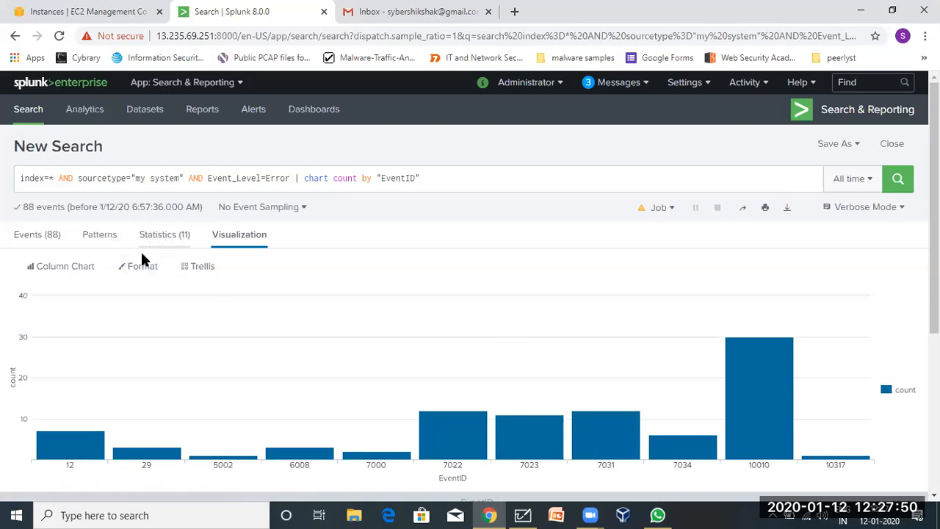
left_click(67, 267)
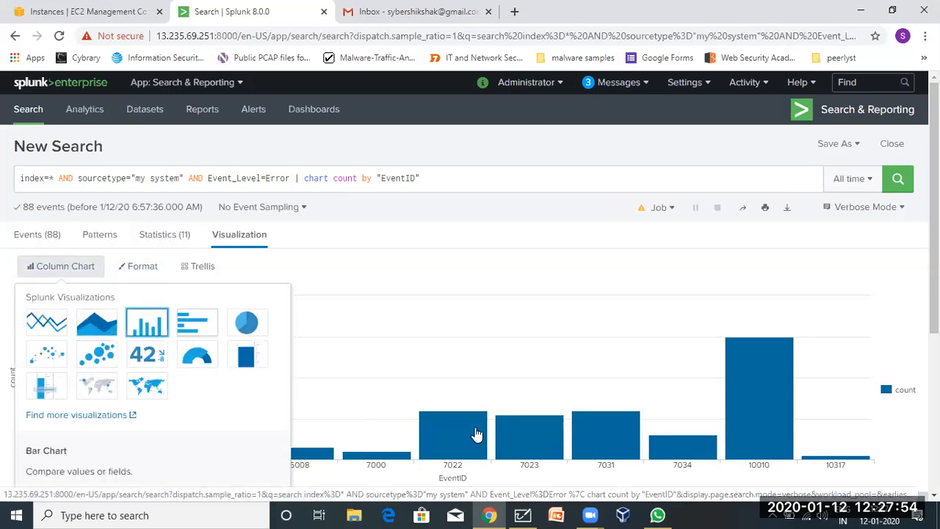
left_click(192, 321)
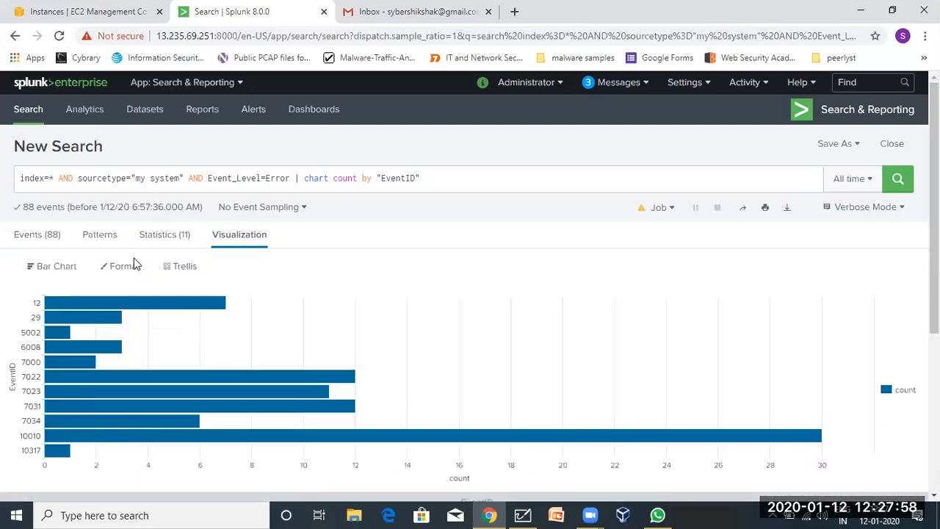
left_click(110, 268)
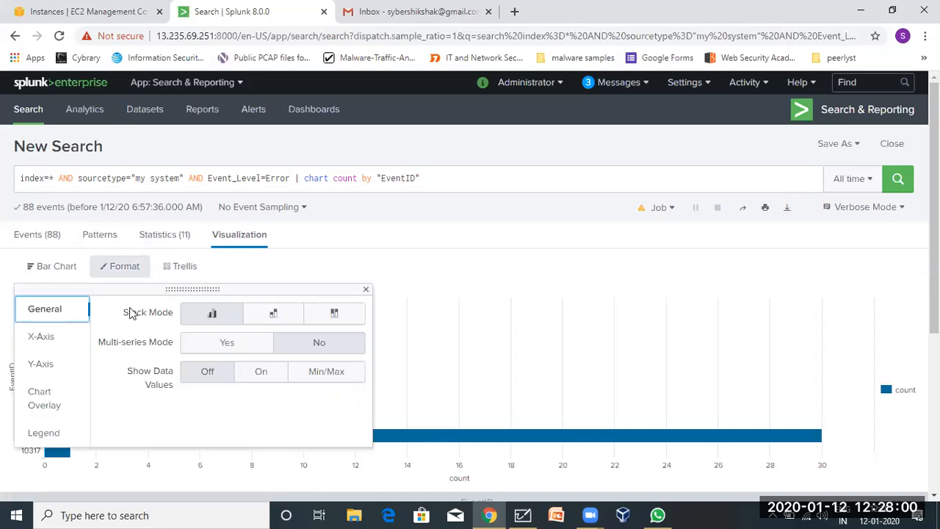
left_click(38, 266)
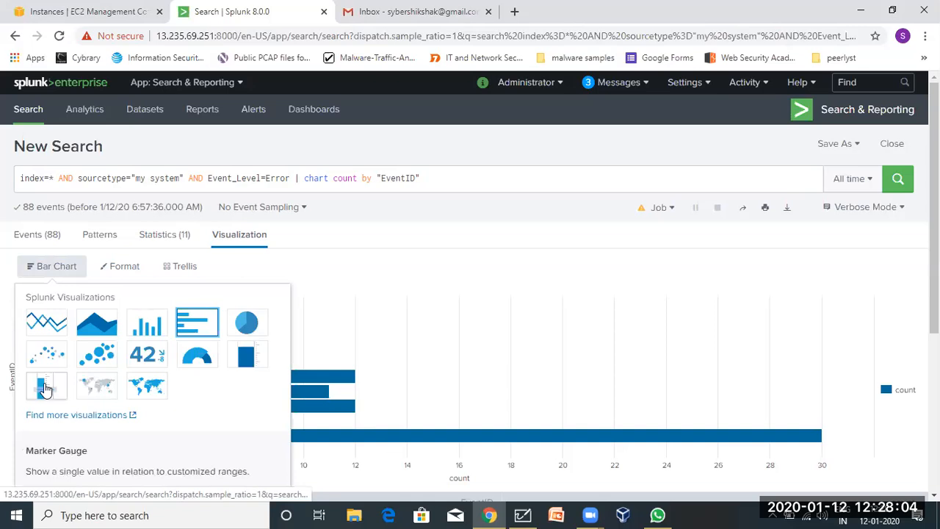
left_click(245, 356)
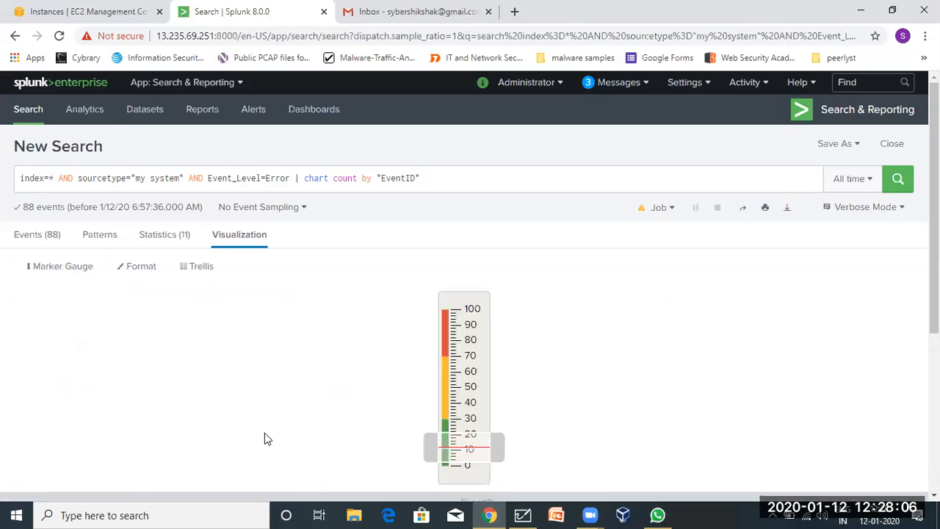
scroll(260, 435, "down", 3)
scroll(260, 435, "up", 3)
left_click(58, 269)
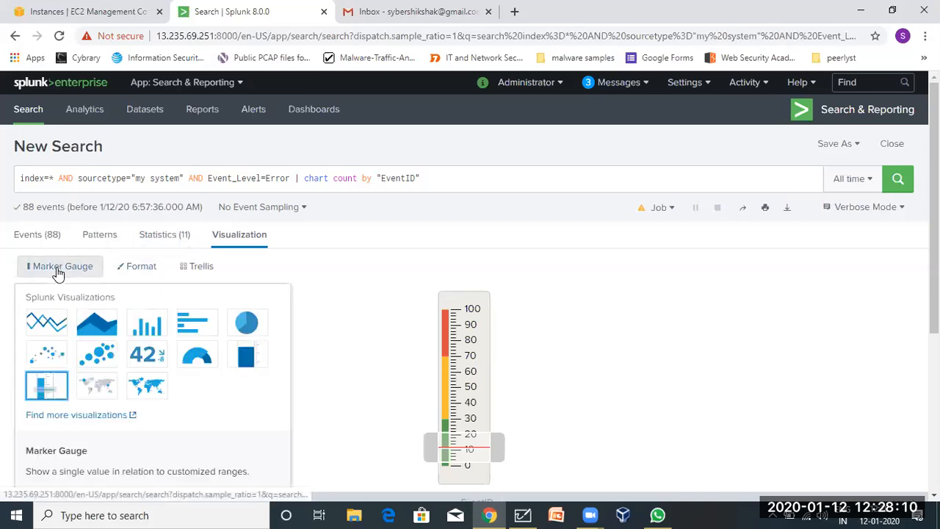
left_click(89, 330)
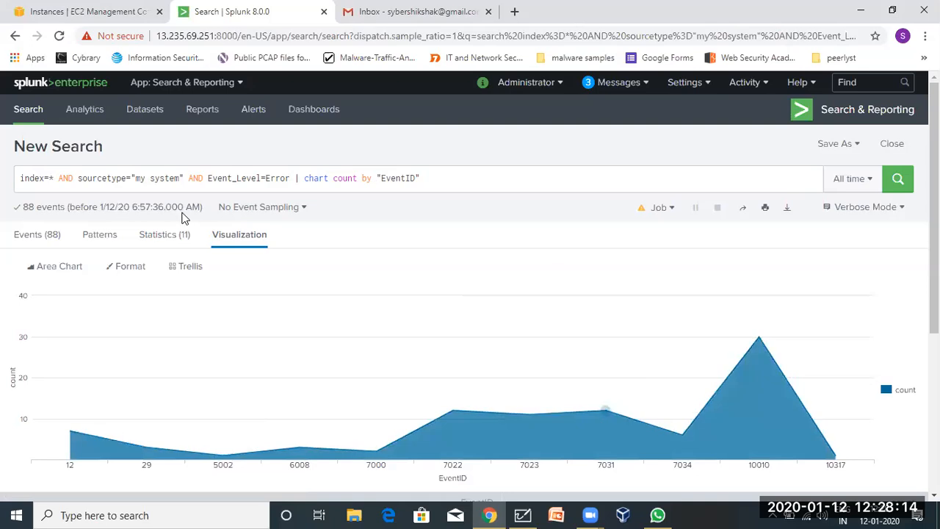
left_click(64, 269)
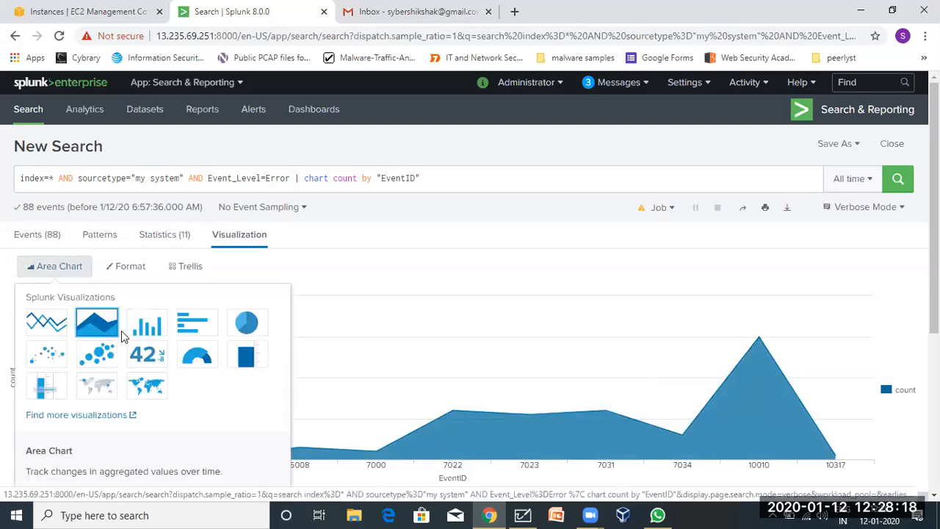
left_click(244, 327)
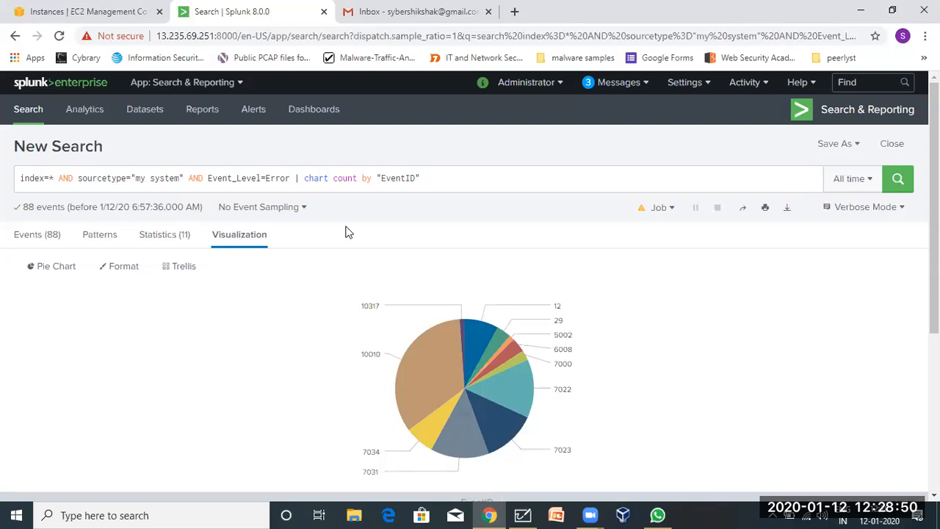
Switch the EventID count visualization to a line chart.
left_click(114, 272)
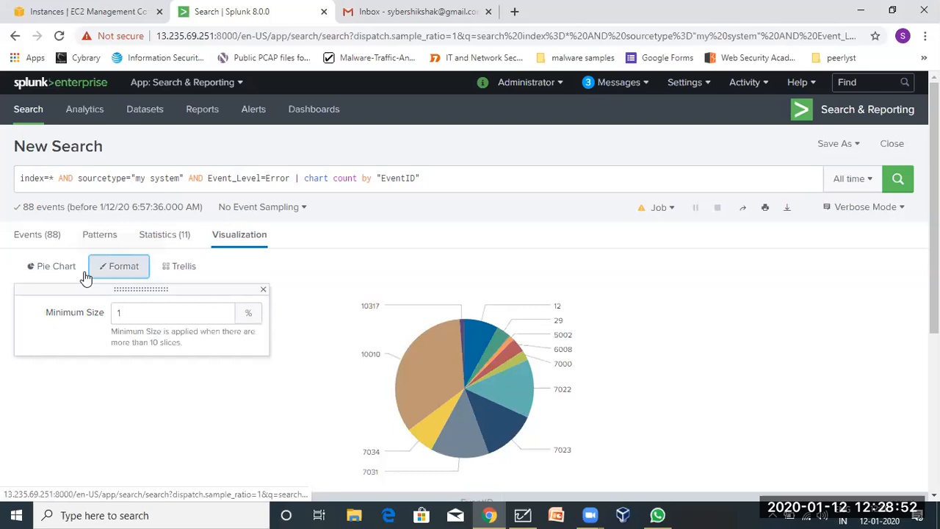
left_click(56, 269)
left_click(44, 323)
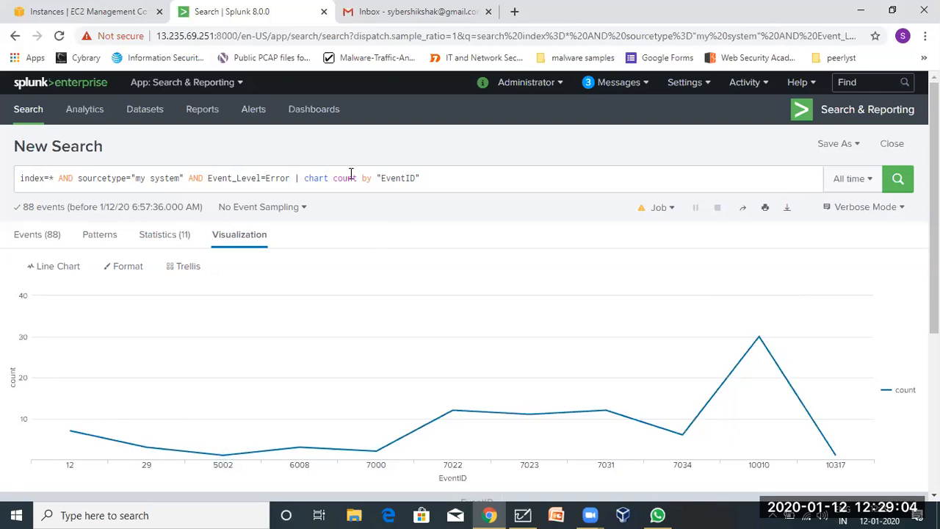
Highlight the chart command and the sourcetype and Event_Level filters in the query while explaining.
double_click(307, 178)
left_click(307, 178)
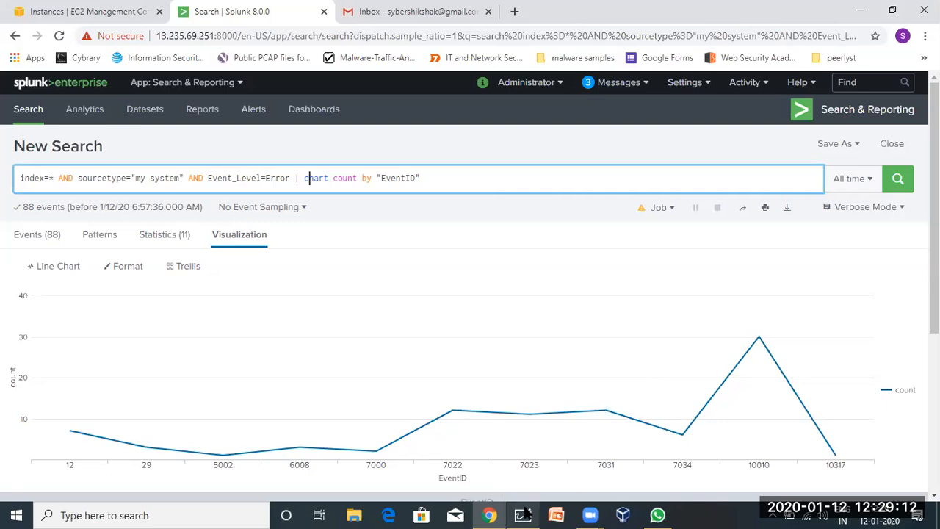
mouse_move(524, 514)
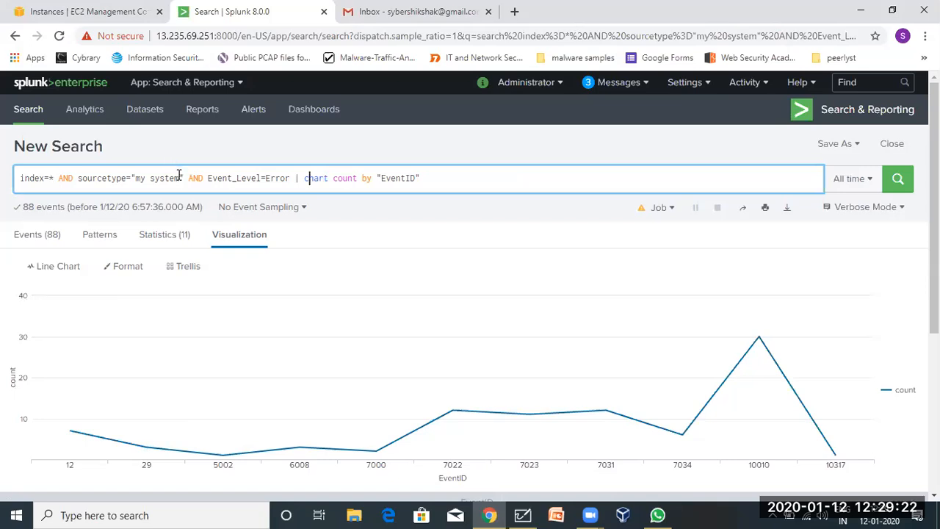
left_click_drag(179, 177, 74, 181)
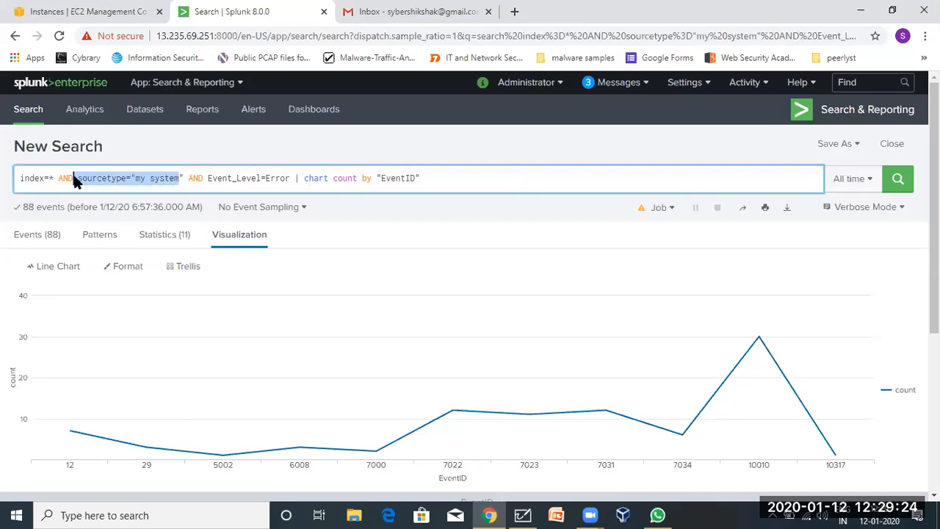
triple_click(237, 176)
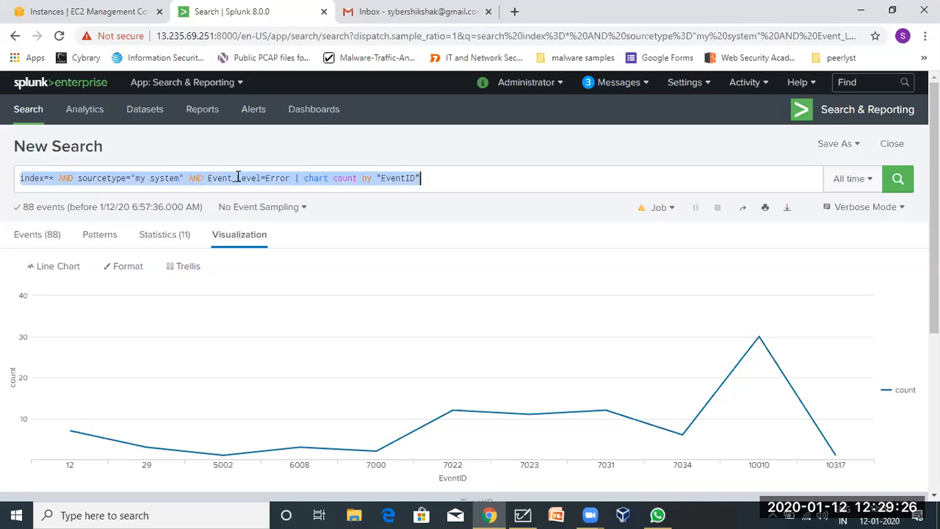
left_click(237, 178)
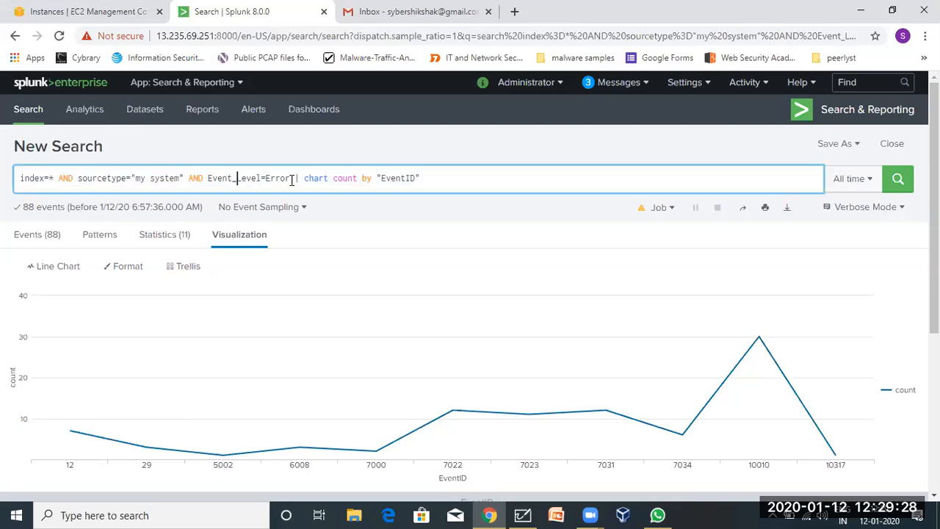
left_click_drag(292, 178, 76, 181)
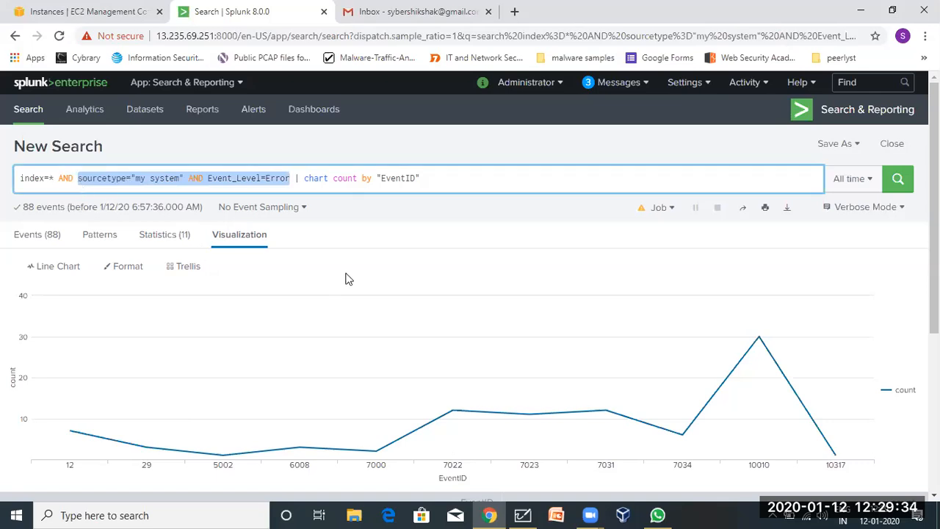
left_click(435, 175)
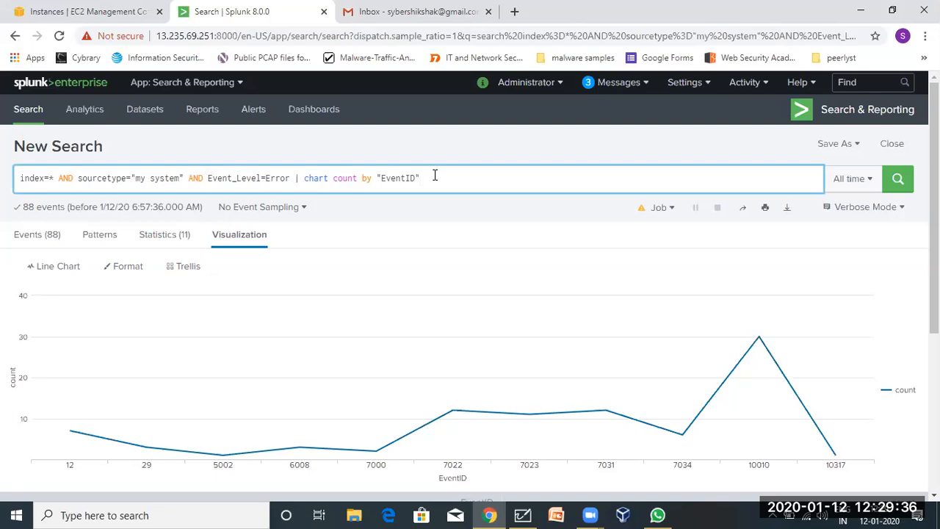
left_click(522, 515)
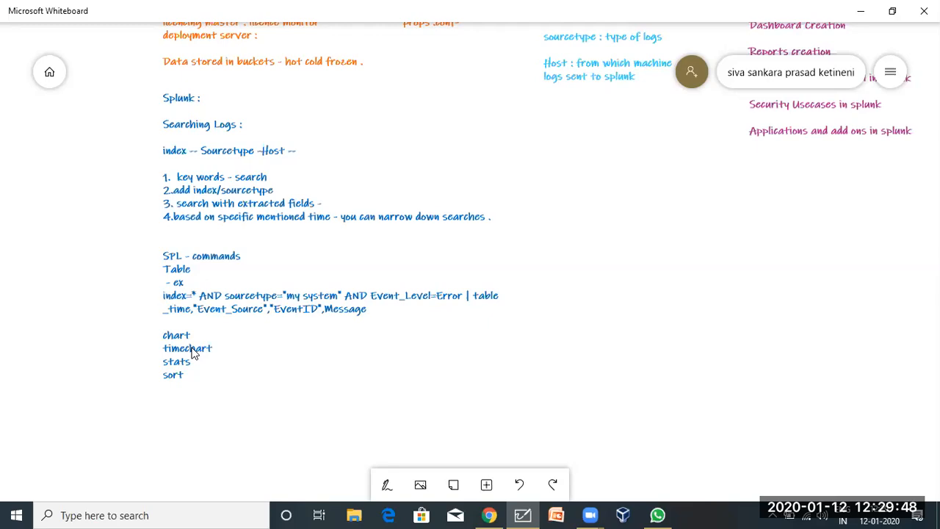
Minimize Whiteboard to return to the Splunk count-by-EventID line chart.
left_click(852, 7)
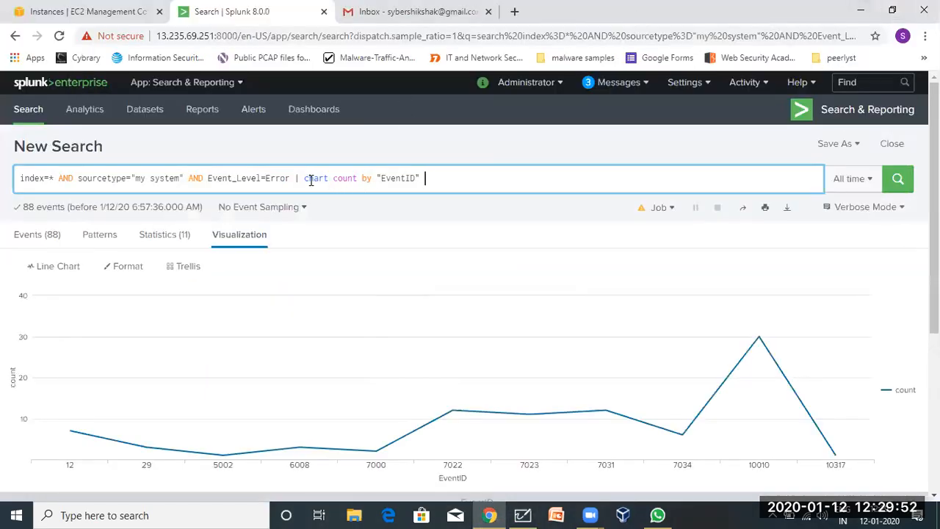
Replace 'chart count by EventID' with a partly typed 'timechart count(' and show the Events list.
left_click_drag(300, 178, 434, 179)
key("BackSpace")
type("t")
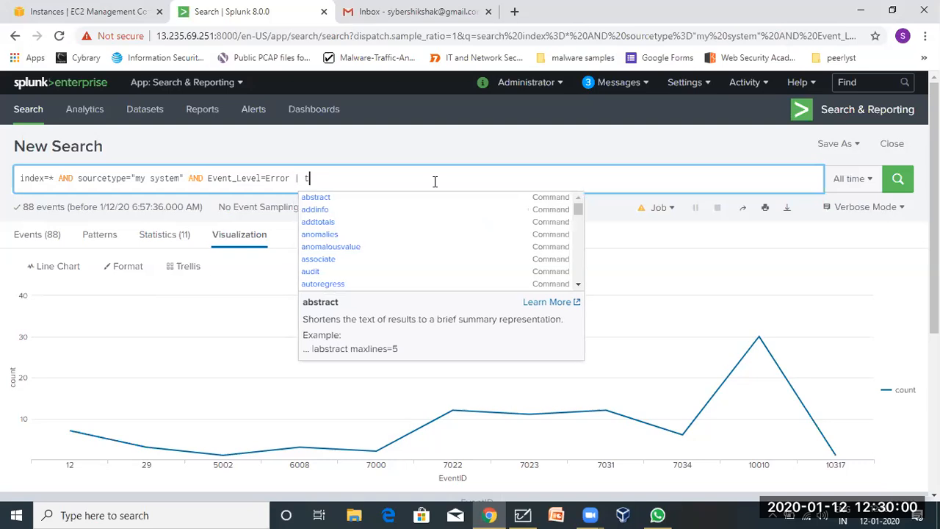
type("imechart")
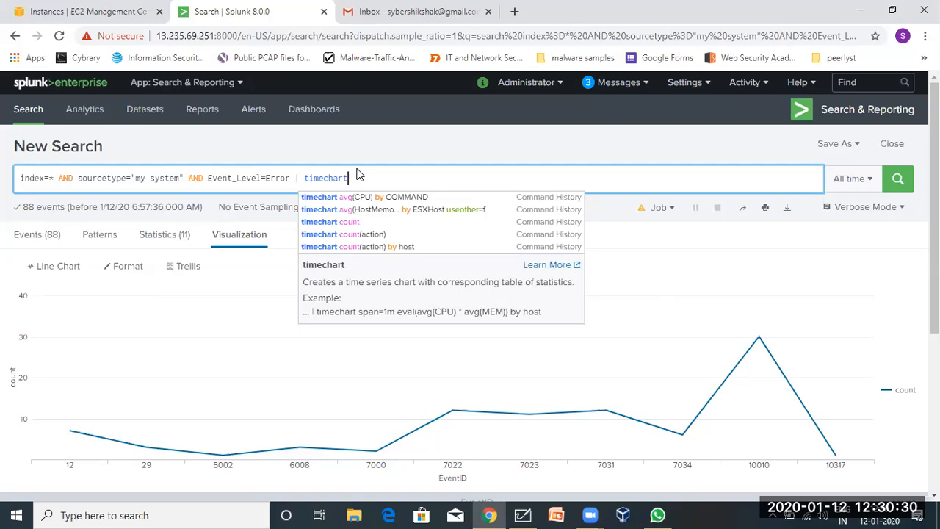
type("count")
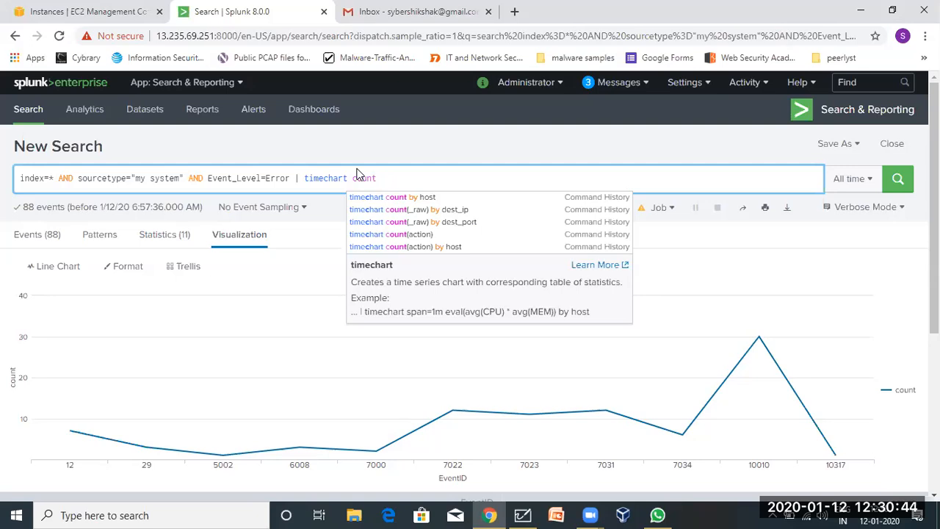
type("(")
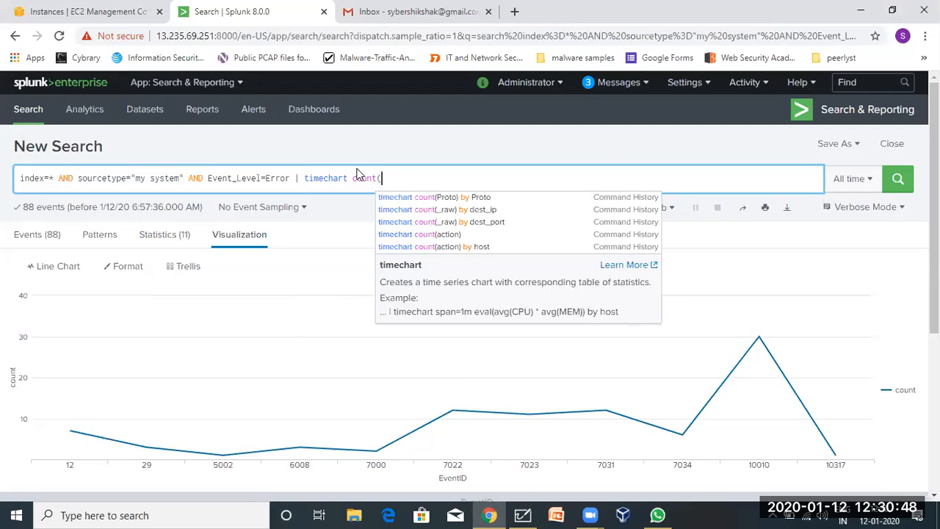
left_click(37, 235)
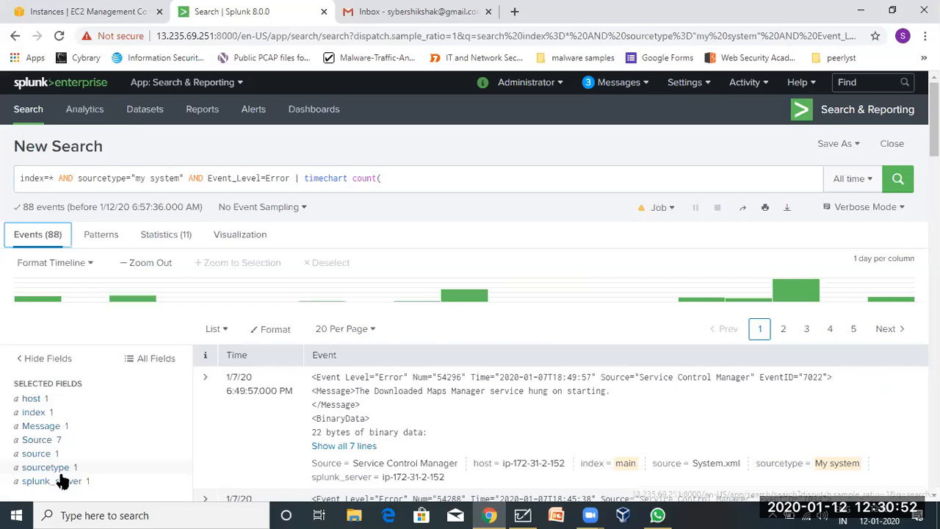
Copy the Source field name from its summary into the query as 'count(Source) by'.
scroll(63, 441, "down", 3)
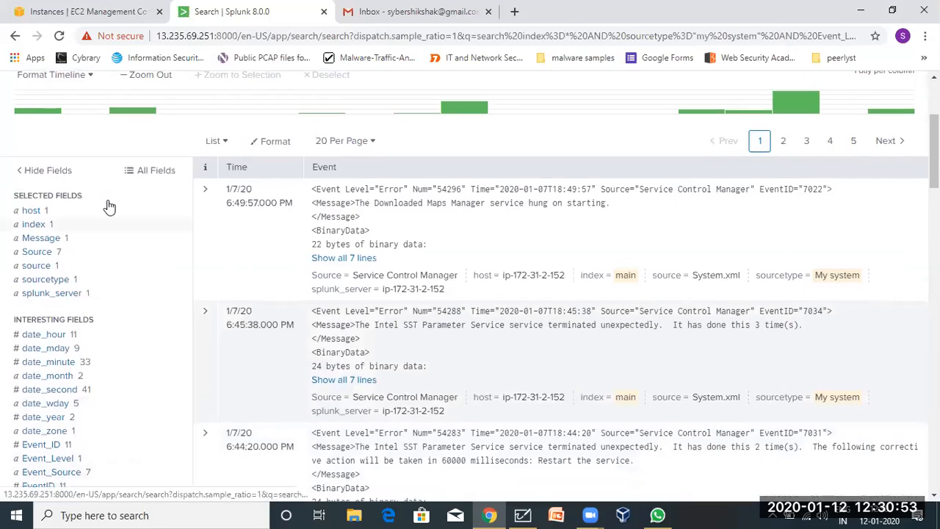
left_click(39, 253)
left_click(43, 255)
left_click(43, 255)
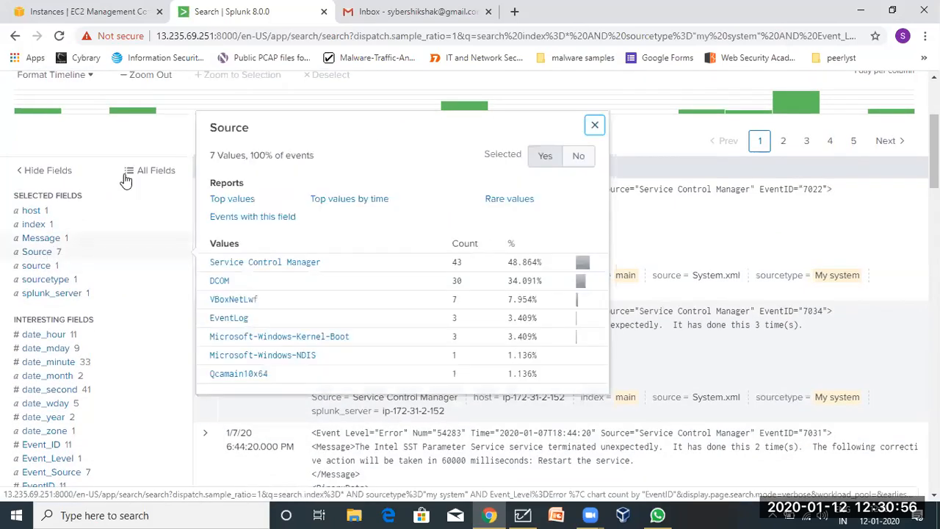
double_click(219, 130)
key("ctrl+c")
scroll(219, 130, "up", 3)
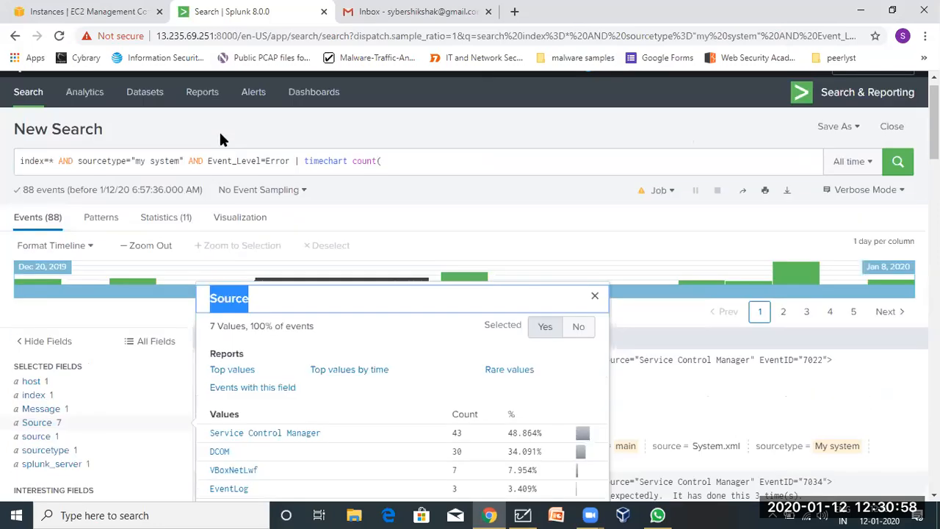
left_click(390, 178)
key("ctrl+v")
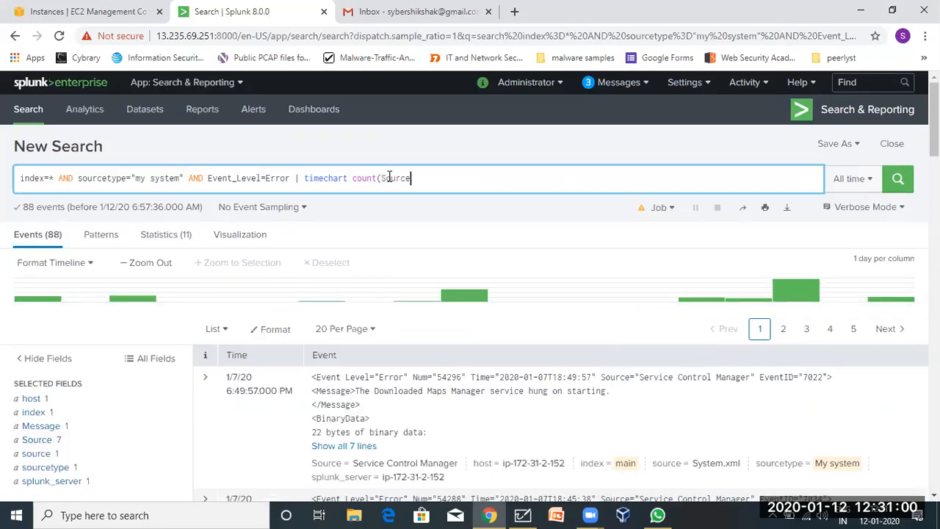
type(") by")
Copy Event_ID from its field summary after 'by' to finish the query, then select it all.
scroll(126, 431, "down", 2)
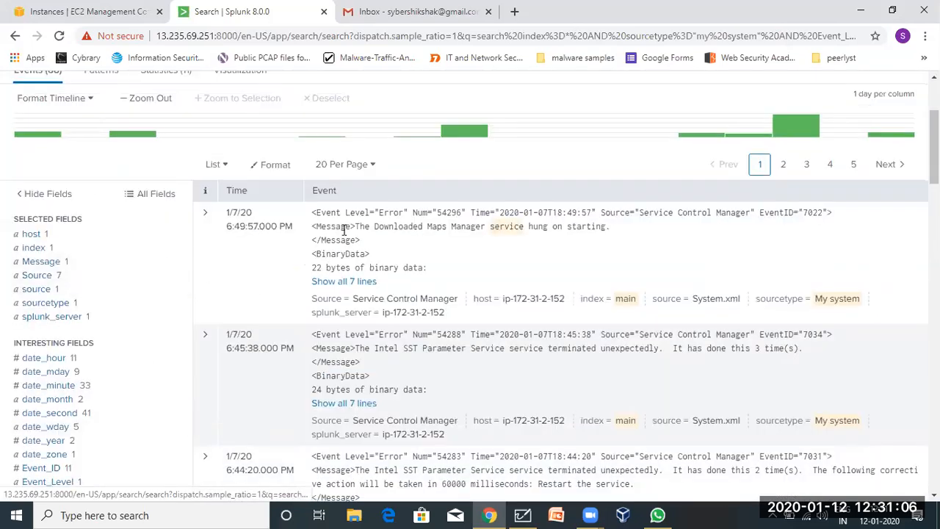
scroll(40, 351, "down", 1)
scroll(41, 352, "down", 1)
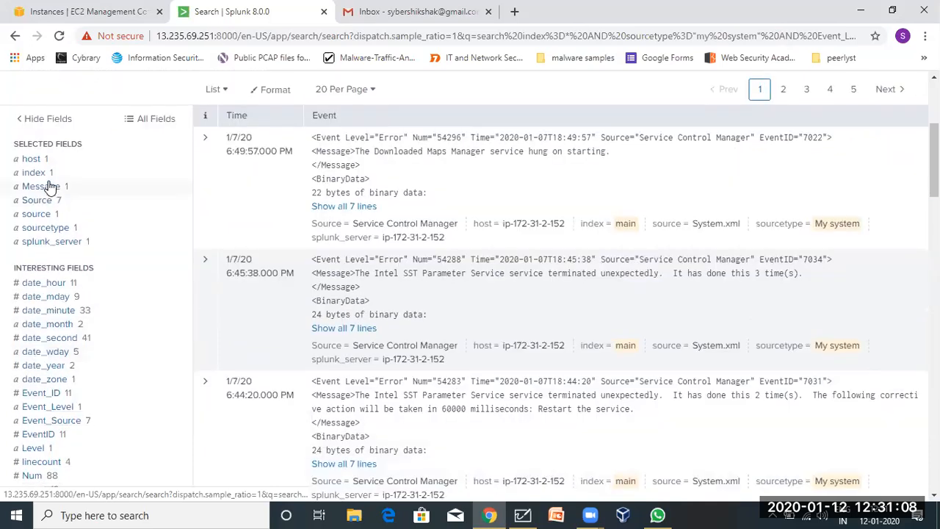
scroll(35, 426, "down", 1)
scroll(35, 427, "down", 1)
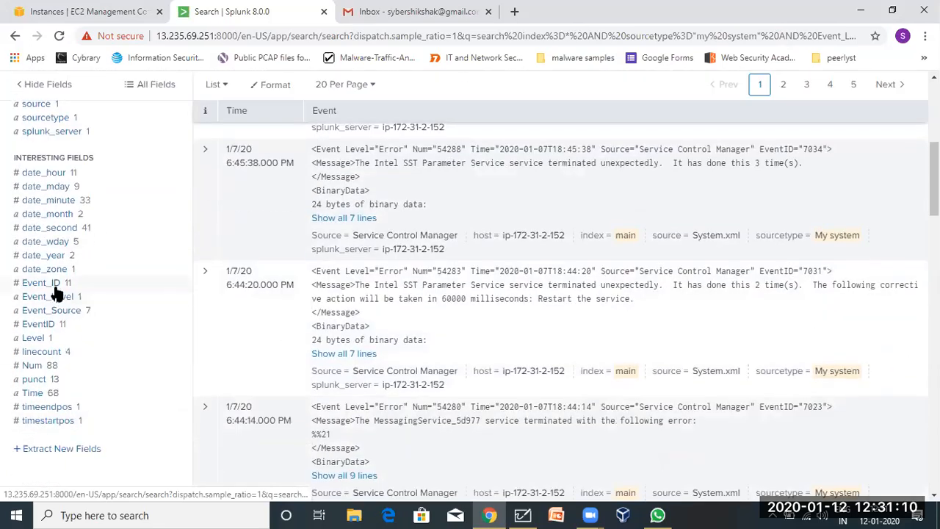
left_click(47, 284)
double_click(250, 114)
key("ctrl+c")
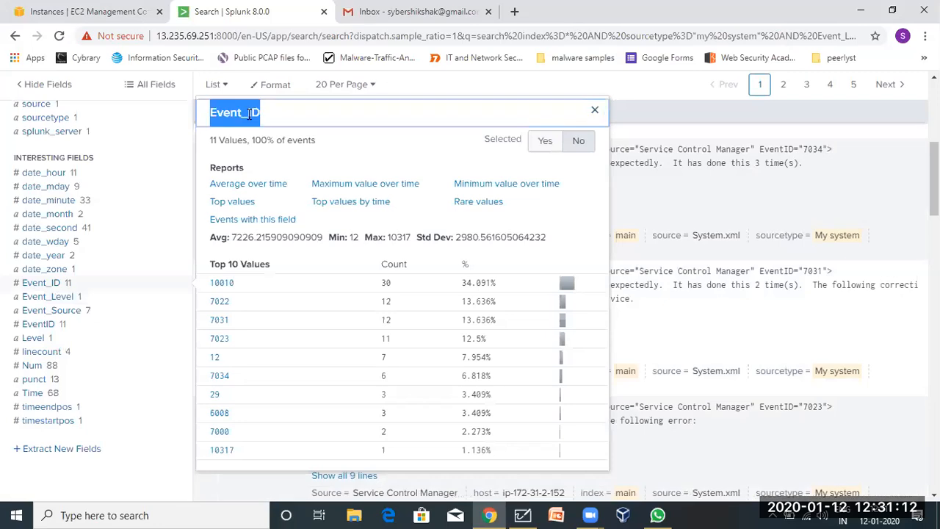
scroll(250, 114, "up", 5)
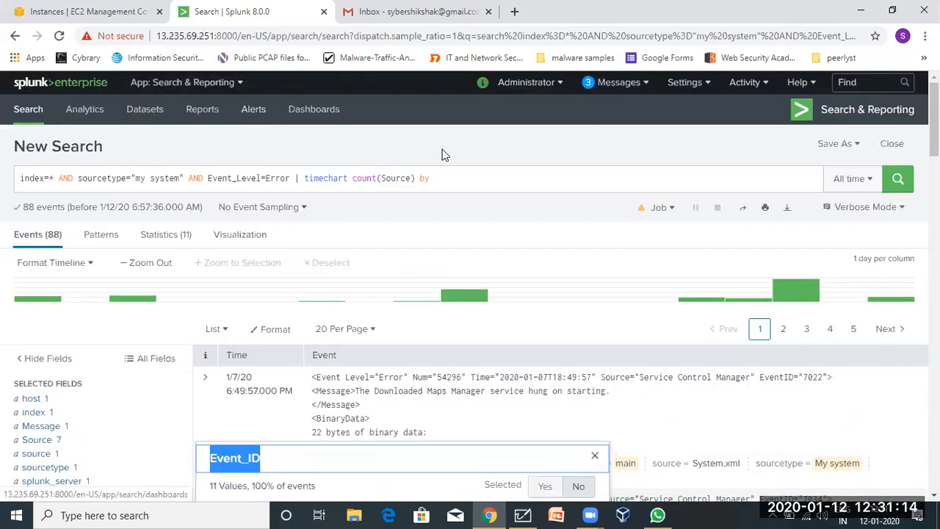
left_click(451, 178)
key("ctrl+v")
left_click(388, 211)
left_click(478, 178)
left_click_drag(478, 178, 4, 182)
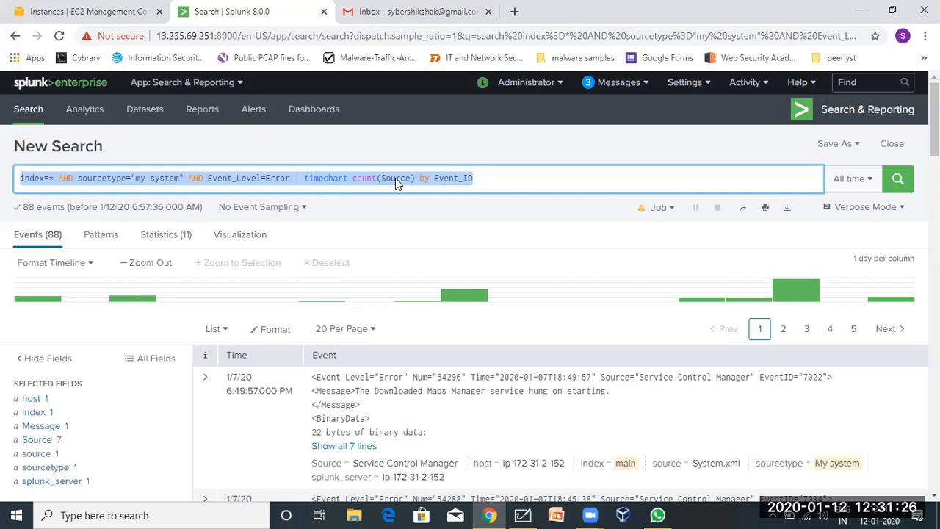
Add an 'Ex -' line with the pasted table query under timechart in the Whiteboard notes.
left_click(526, 513)
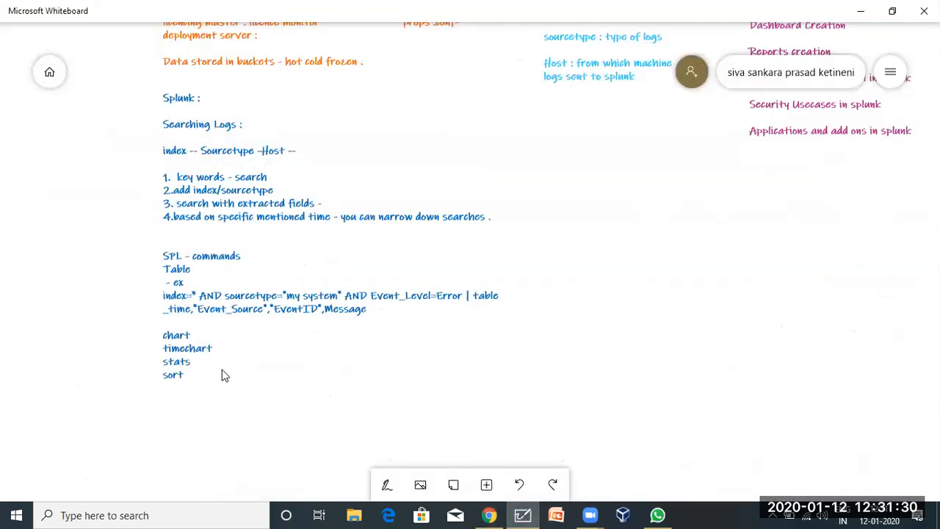
left_click(216, 347)
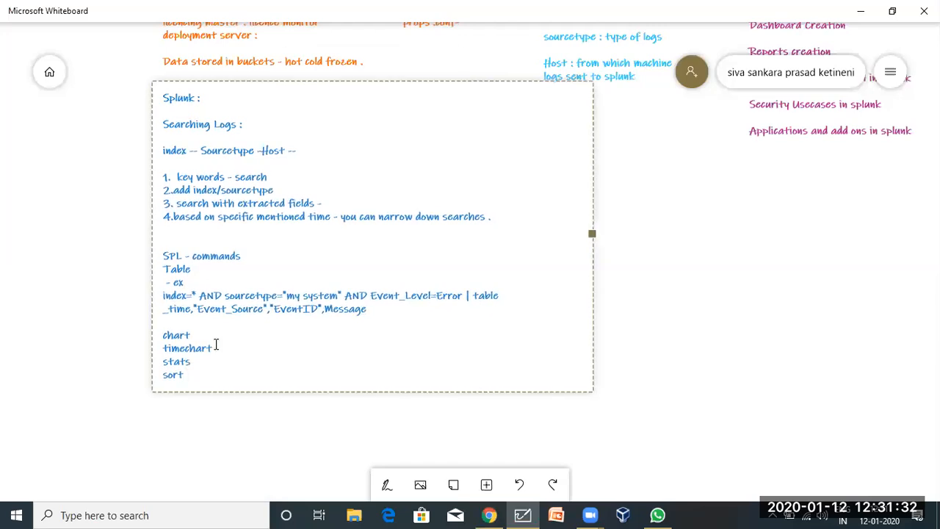
key("Return")
key("Return")
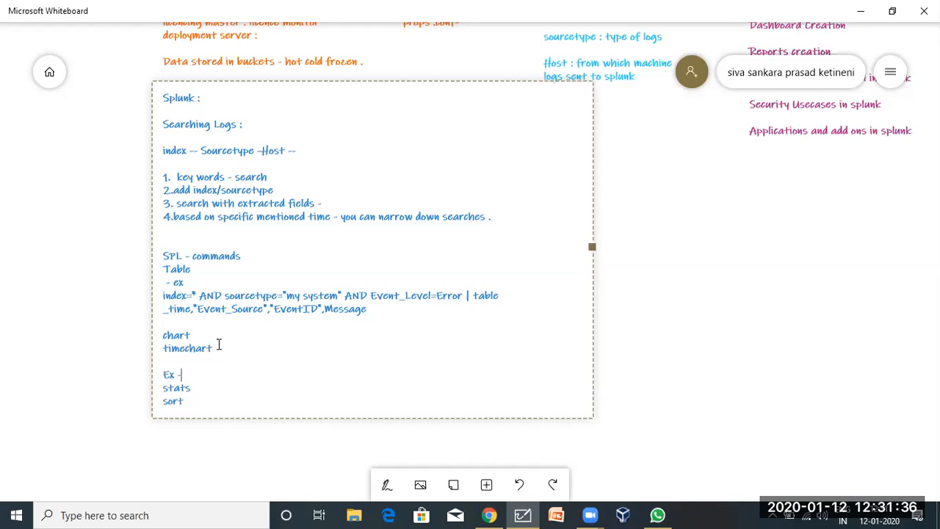
type("Ex -")
type("index=* AND sourcetype=\"my system\" AND Event_Level=Error | table _time,\"Event_Source\",\"EventID\",Message")
key("Return")
key("Return")
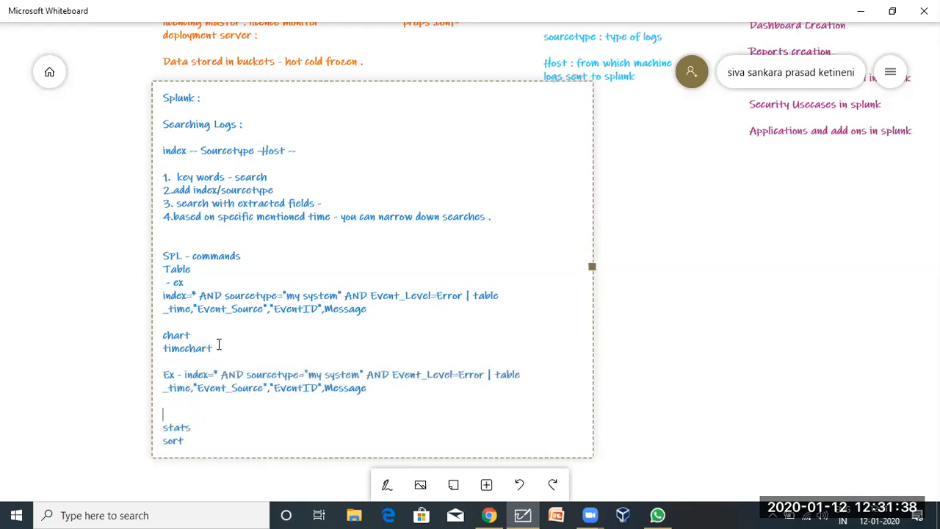
left_click(489, 515)
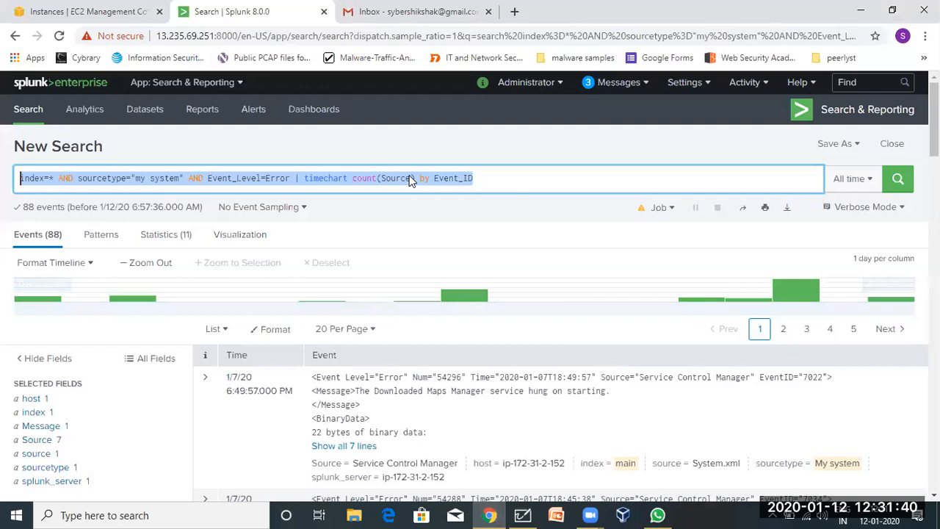
Run 'timechart count(Source) by Event_ID' and review the 19-row daily statistics table.
left_click(501, 180)
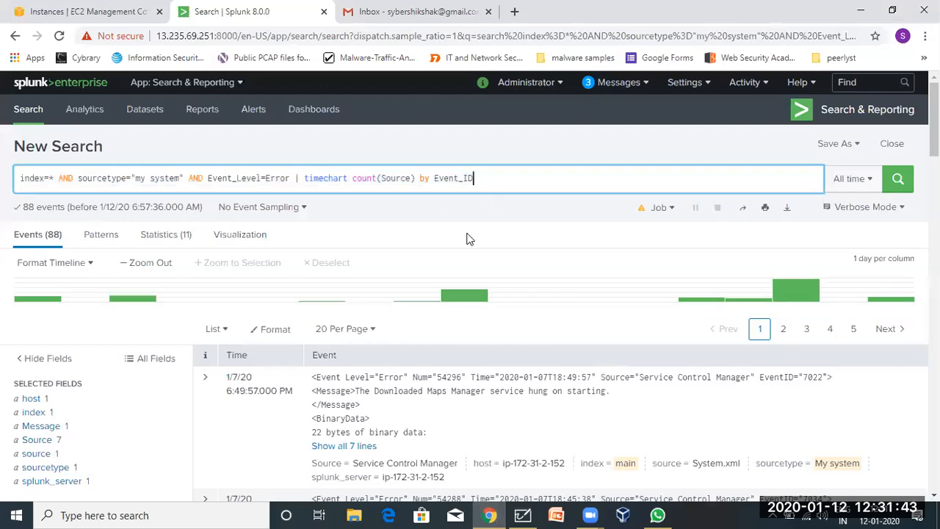
left_click(897, 182)
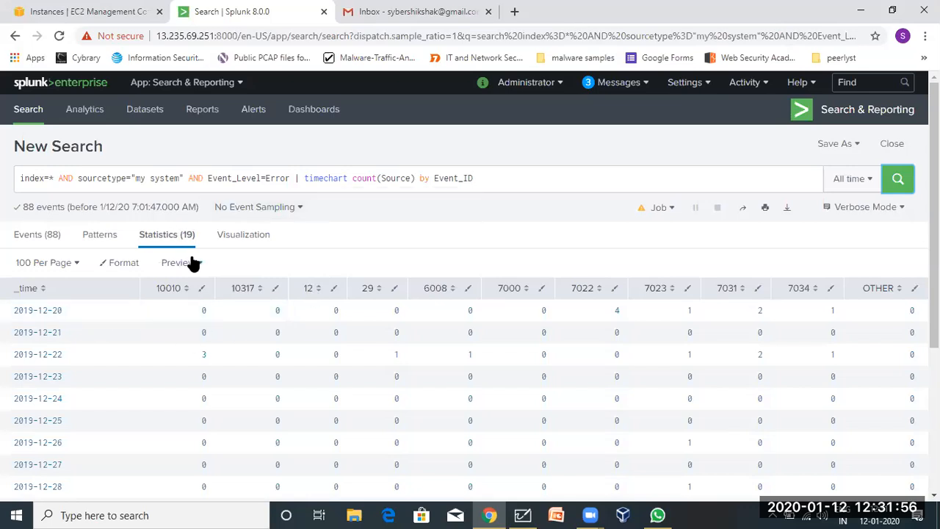
scroll(563, 378, "down", 4)
scroll(563, 378, "up", 4)
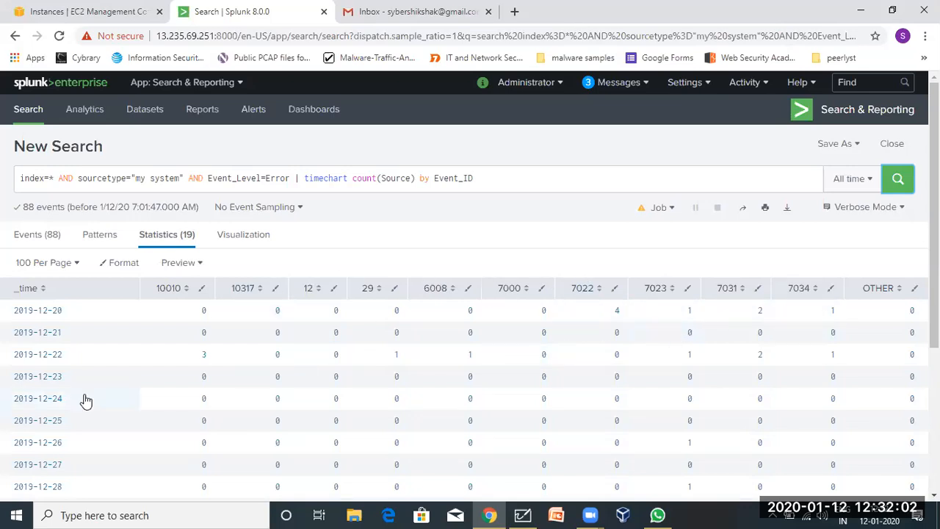
scroll(42, 416, "down", 3)
scroll(42, 416, "up", 1)
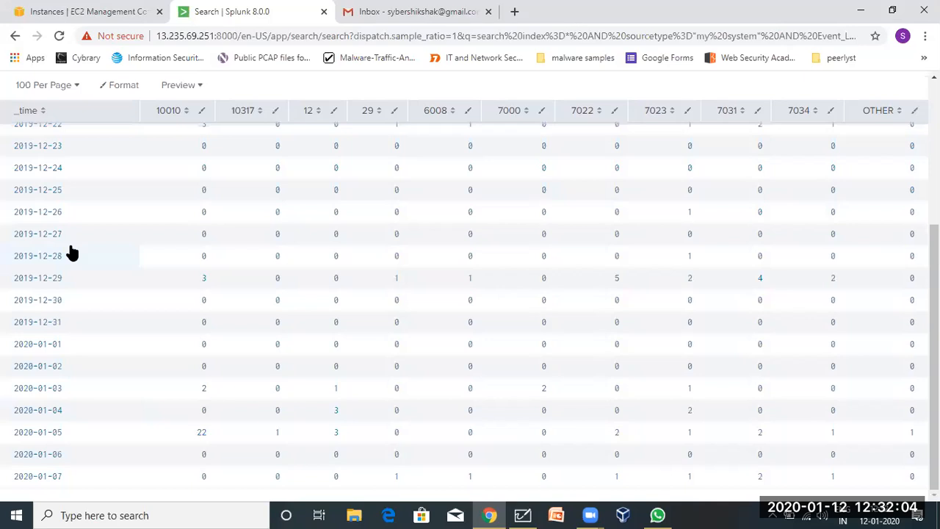
scroll(70, 252, "up", 2)
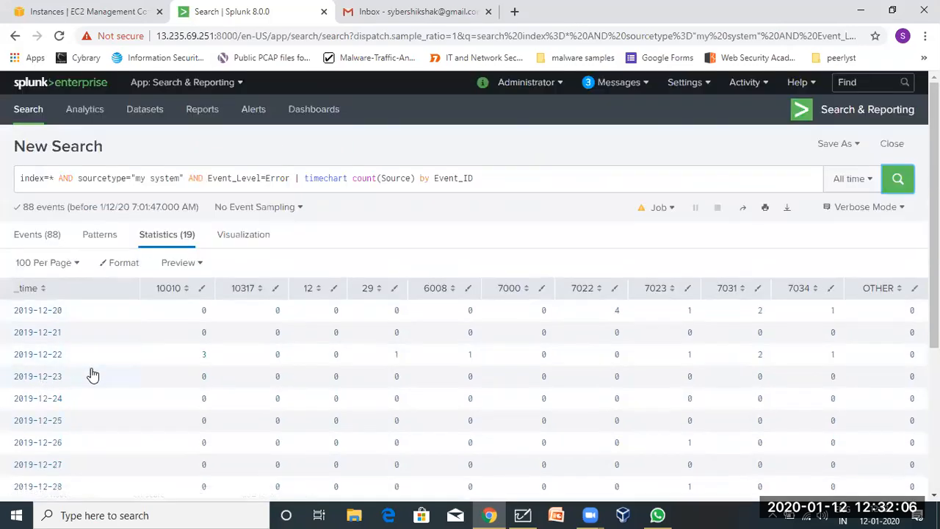
scroll(91, 371, "down", 2)
scroll(91, 374, "up", 2)
left_click(457, 178)
double_click(457, 178)
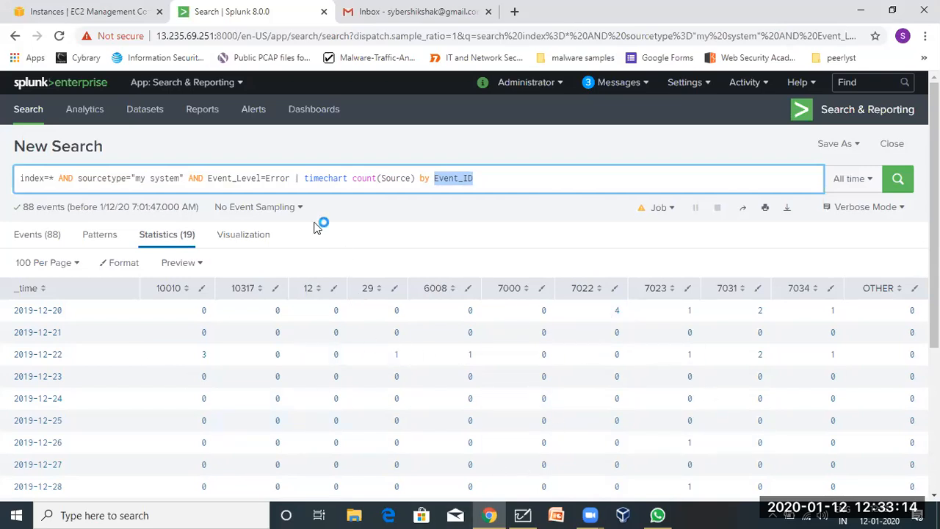
Change the counted field from Source to message and rerun the timechart.
left_click(350, 209)
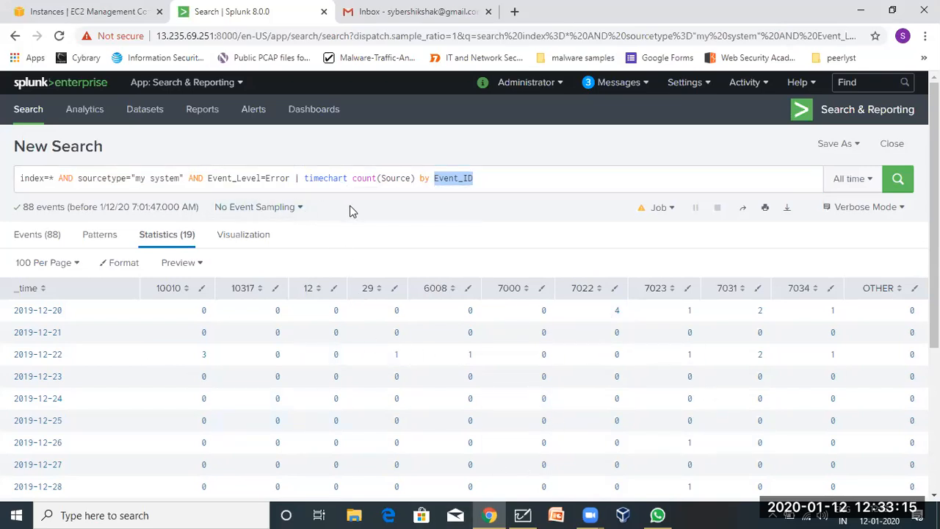
triple_click(309, 178)
left_click(397, 180)
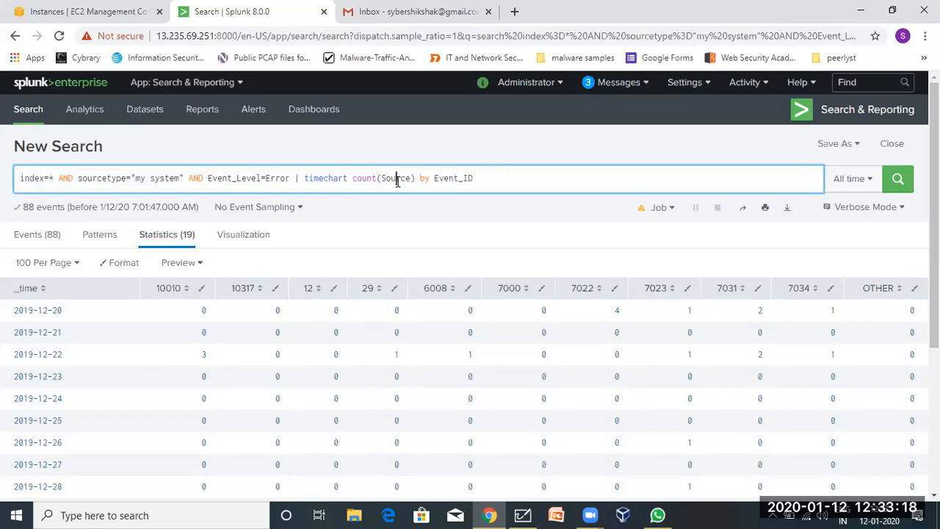
left_click_drag(381, 180, 410, 182)
triple_click(409, 182)
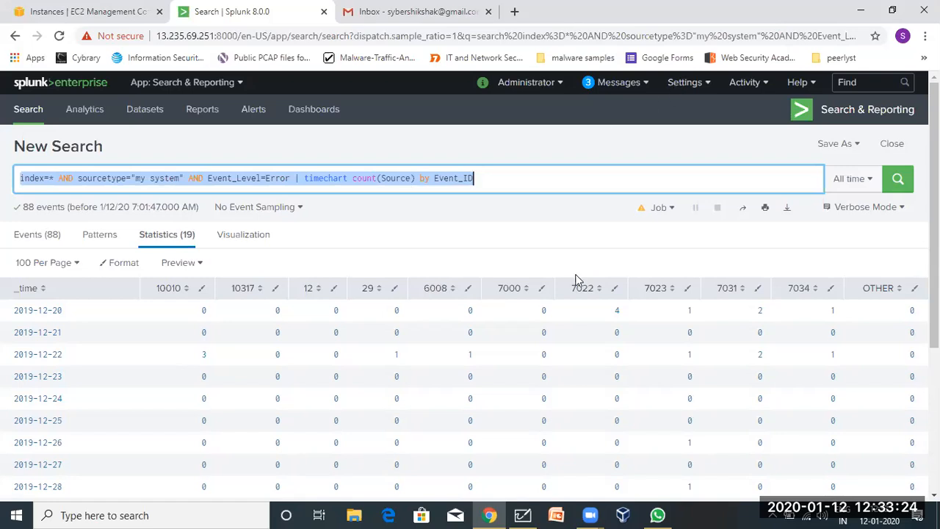
key("Right")
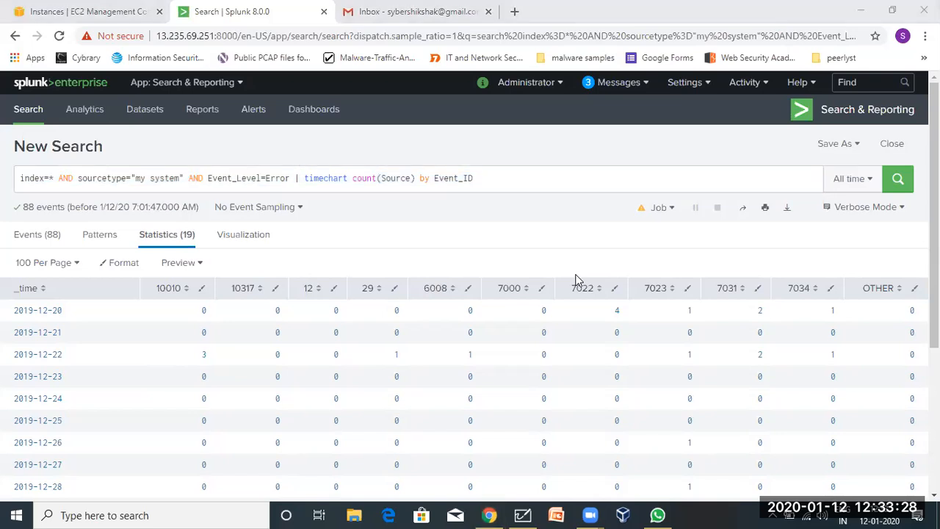
left_click(261, 181)
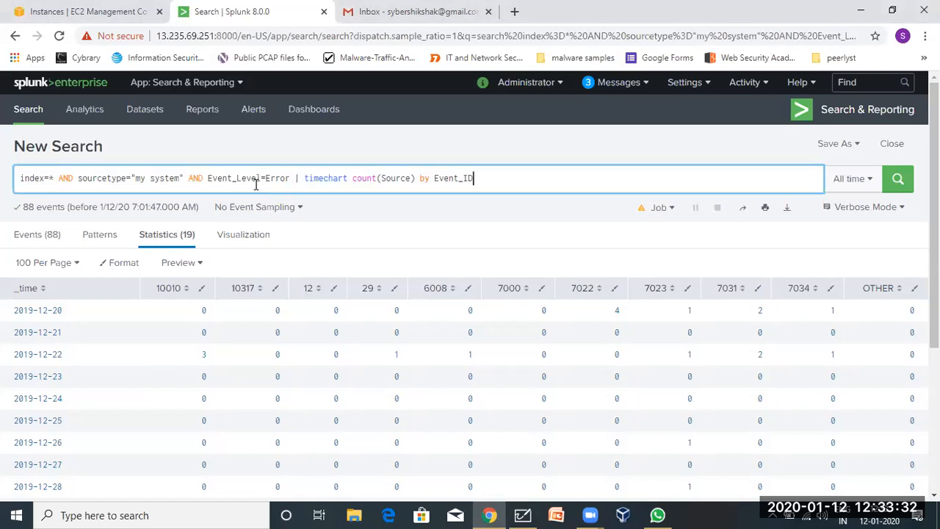
left_click(214, 207)
left_click(163, 206)
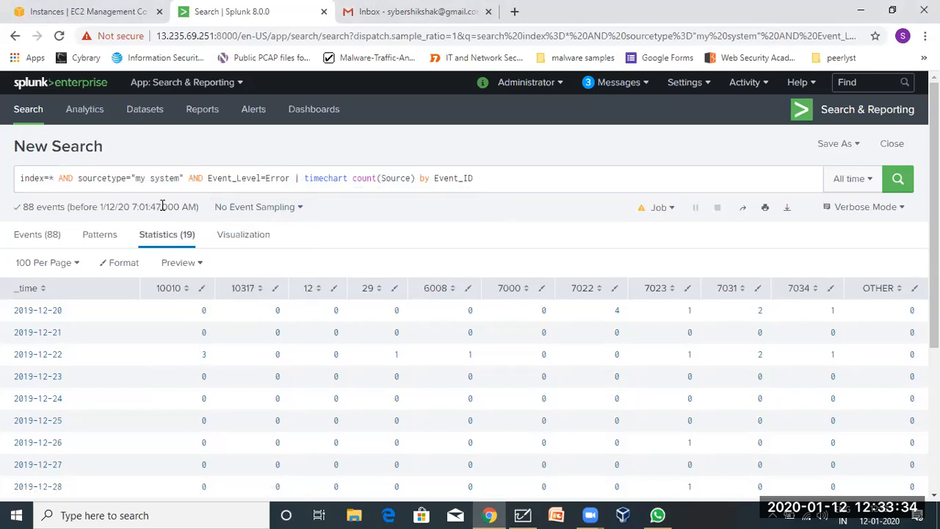
left_click(395, 177)
double_click(395, 178)
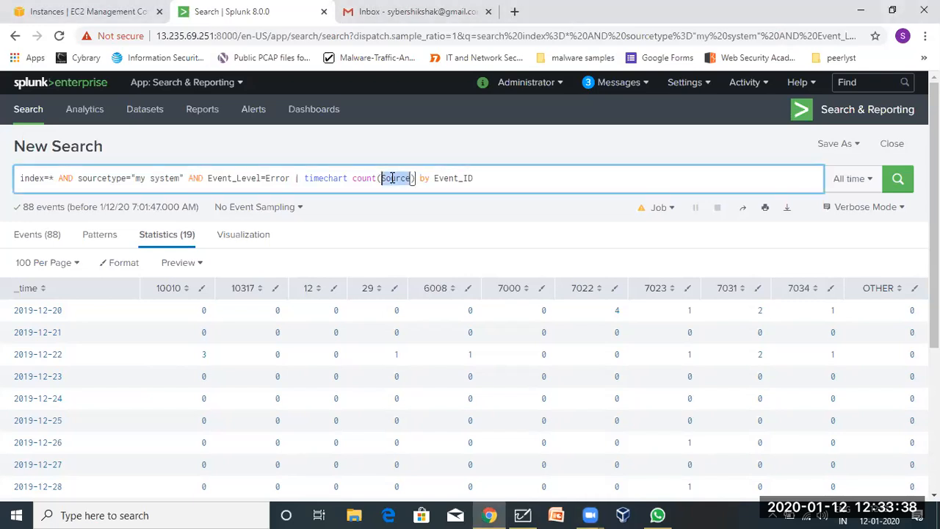
key("BackSpace")
type("message")
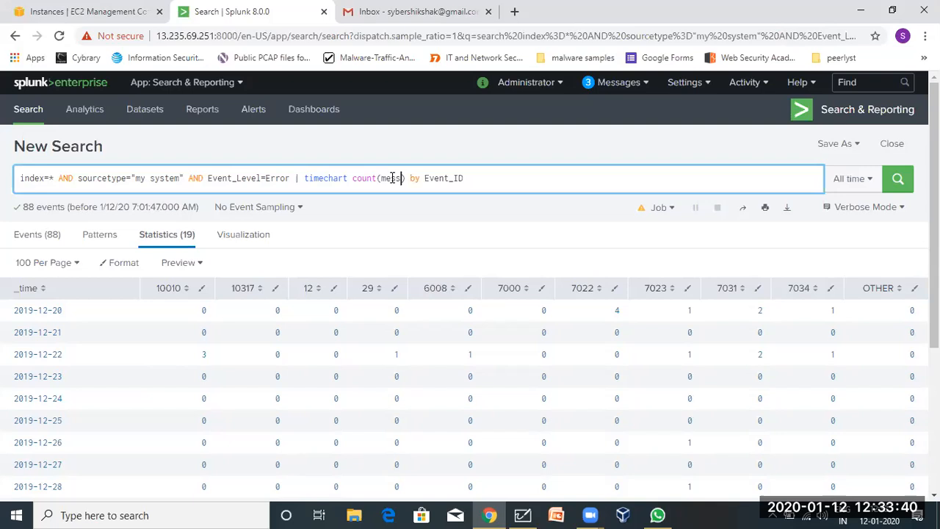
key("Return")
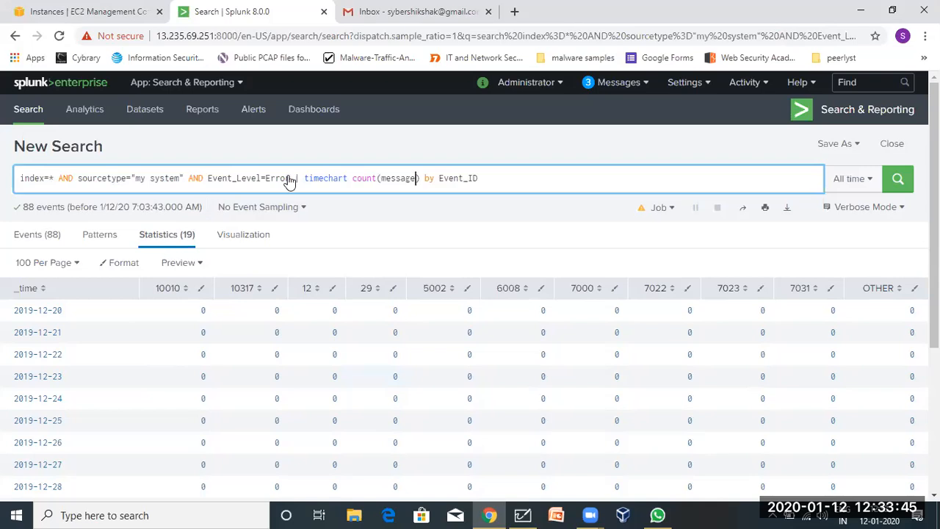
Replace the Event_ID split with source and rerun, giving an all-zero System.xml column.
double_click(453, 178)
key("BackSpace")
type("source")
key("Return")
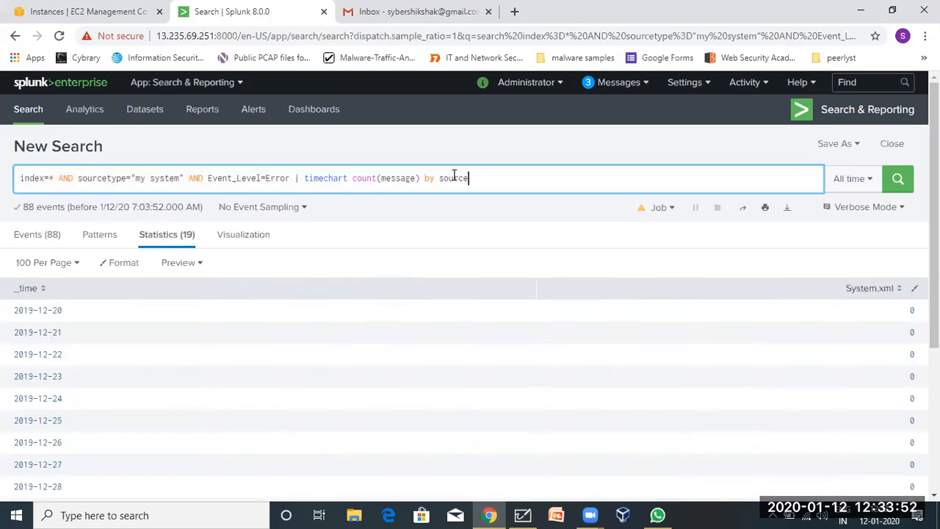
scroll(600, 419, "down", 3)
scroll(600, 419, "up", 3)
left_click(522, 515)
Insert a blank line after 'stats :' in the Whiteboard notes.
left_click(199, 431)
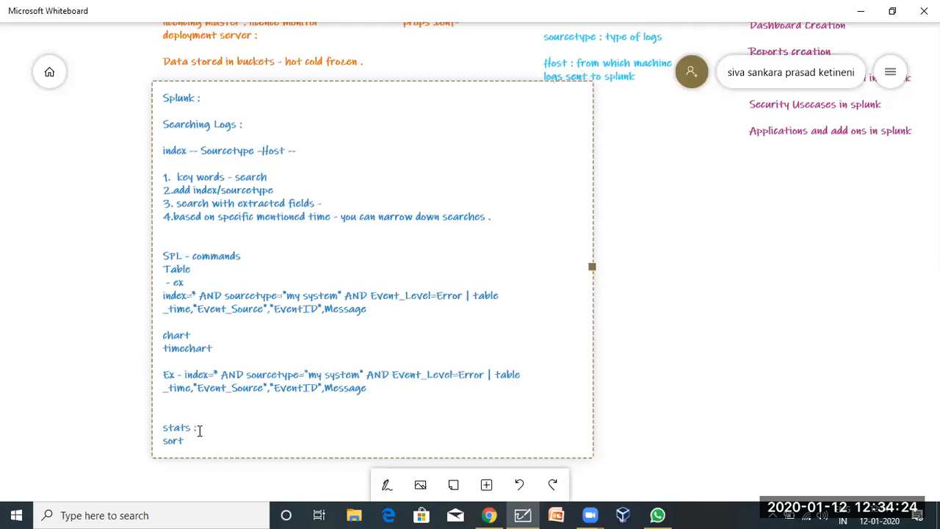
key("Return")
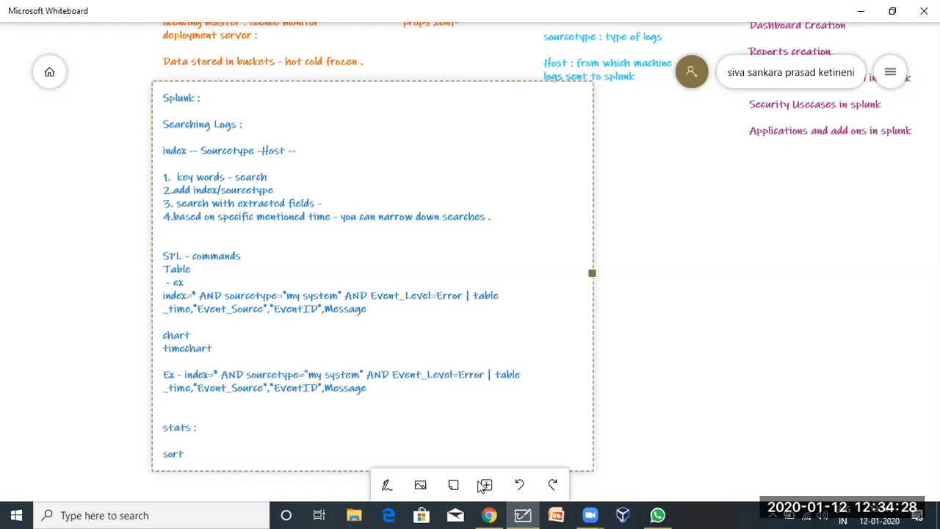
left_click(489, 516)
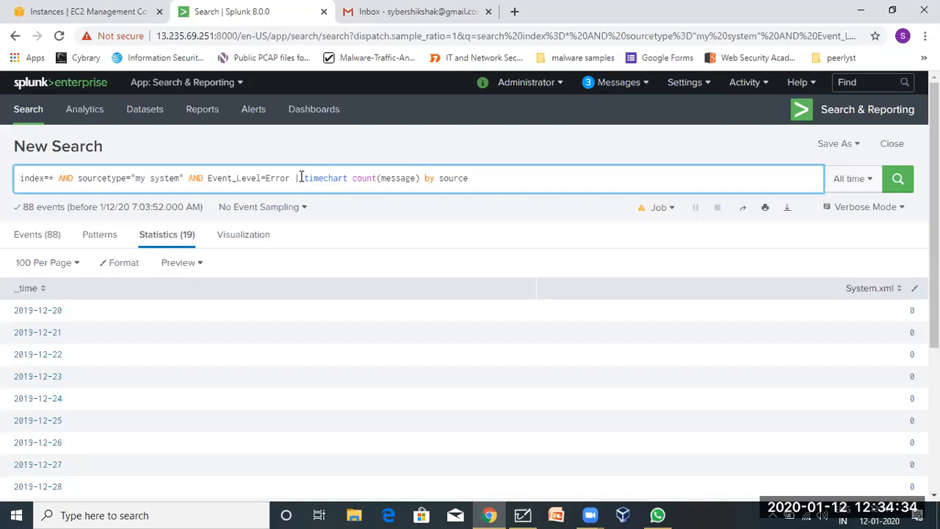
Replace the timechart clause with 'chart count by message' and run it.
left_click_drag(301, 178, 474, 177)
key("BackSpace")
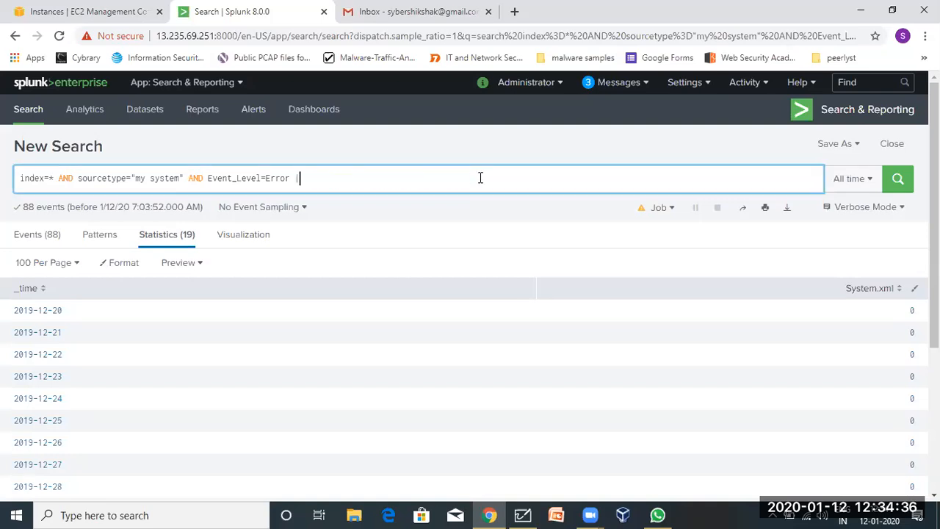
type("chart")
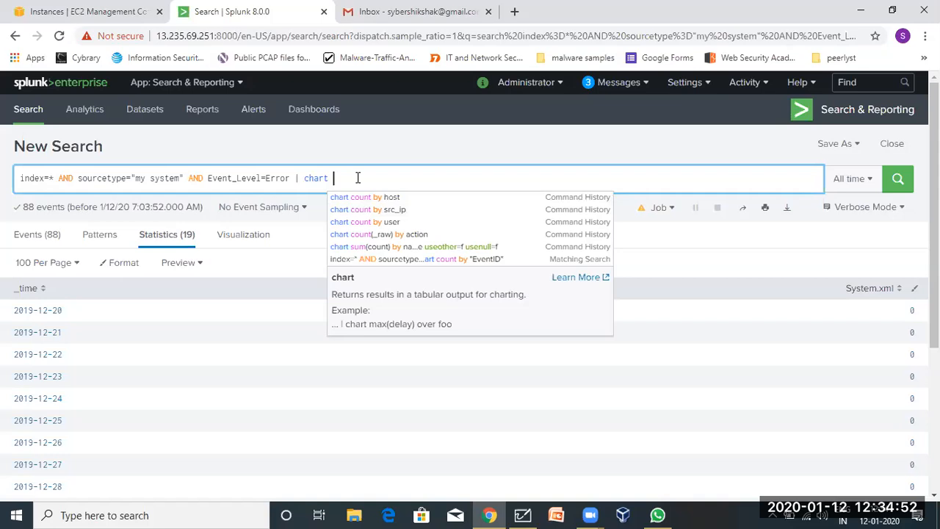
type("count")
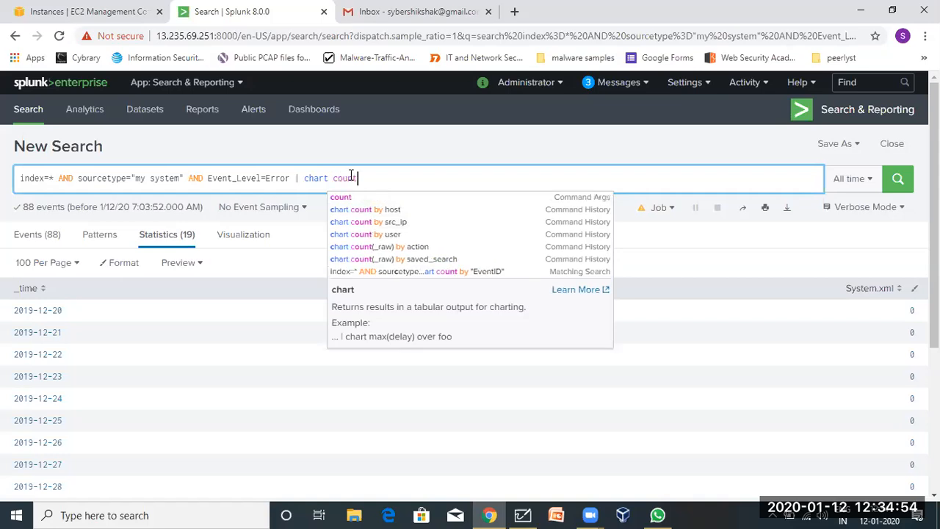
type(" by me")
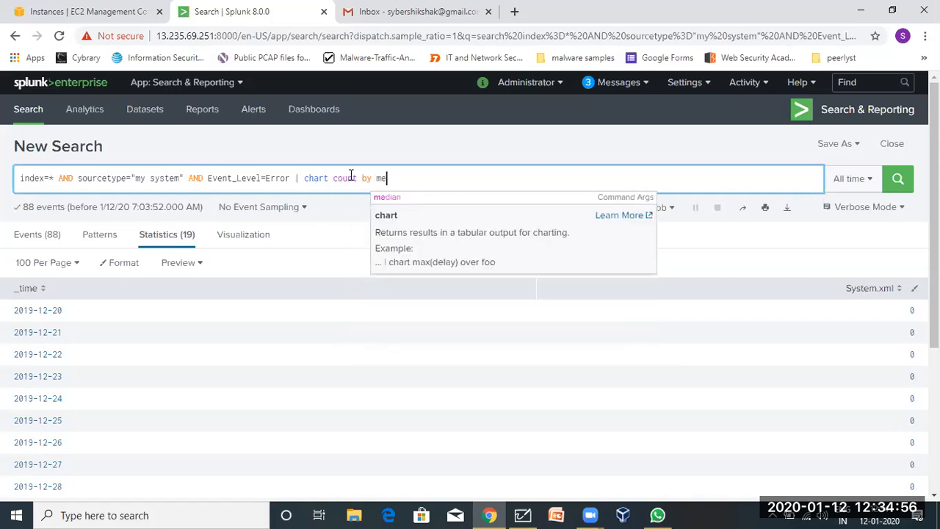
key("BackSpace")
type("essa")
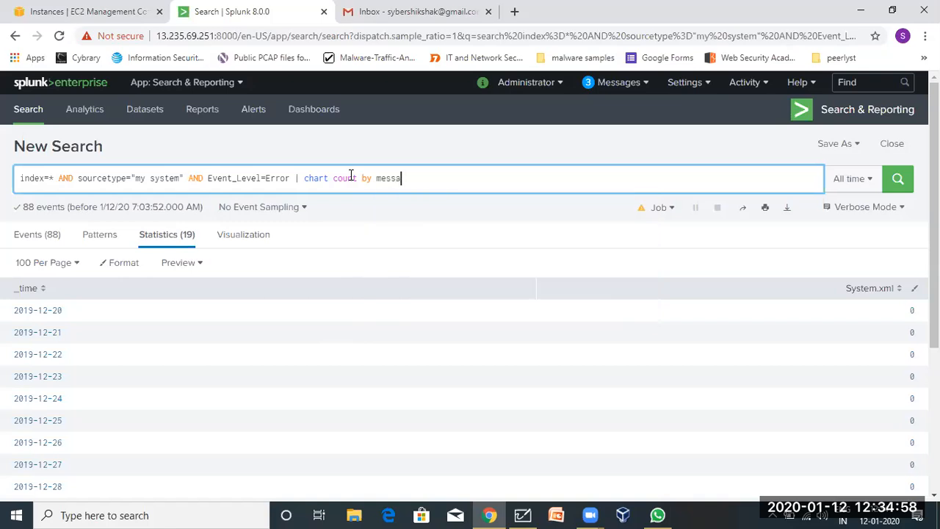
type("ge")
key("Return")
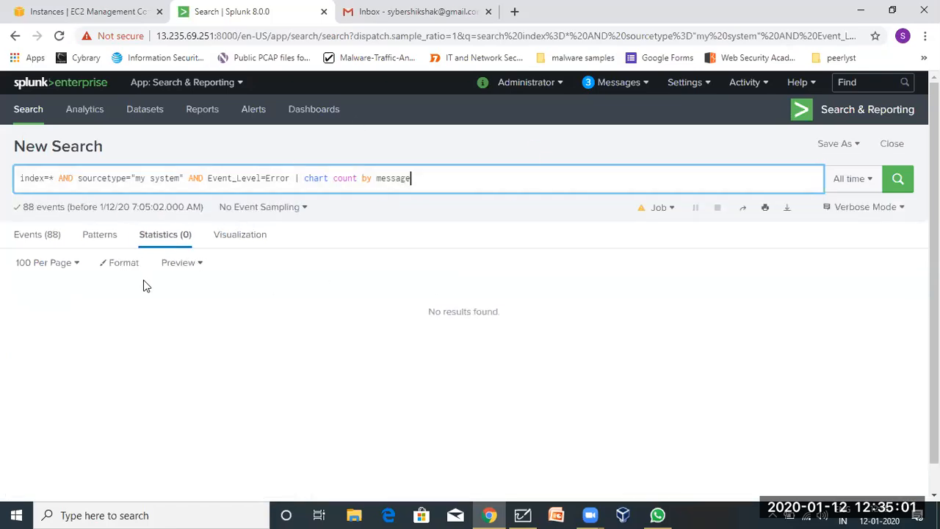
Change the split field to "EventID" via autocomplete and rerun, giving an 11-row table.
double_click(391, 178)
type("event")
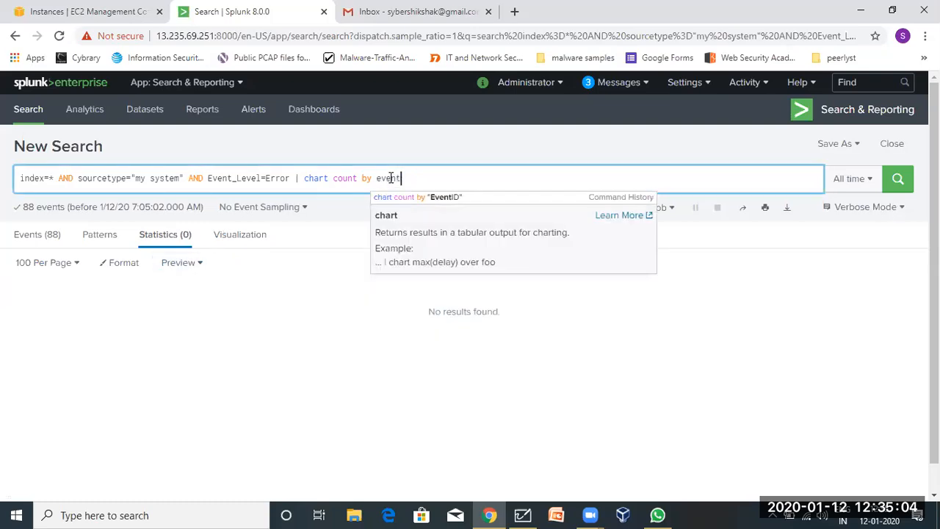
left_click(443, 199)
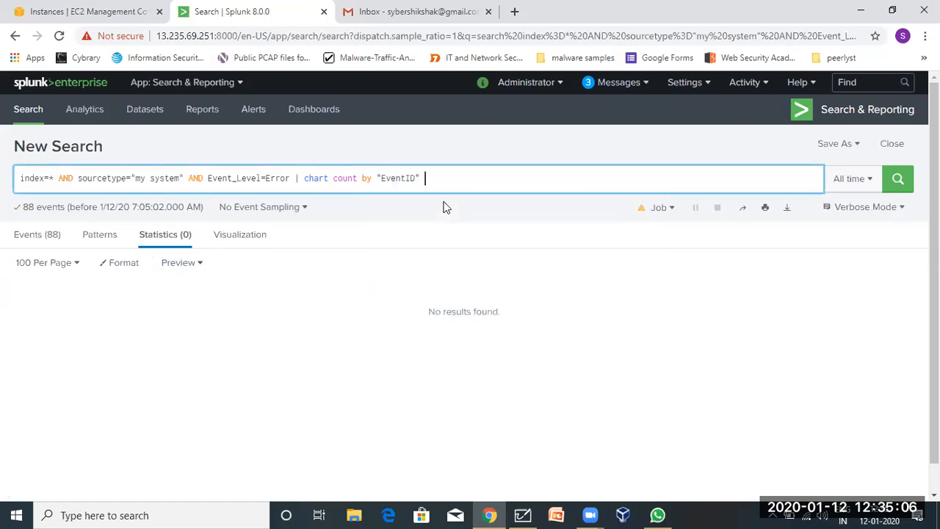
key("BackSpace")
key("Return")
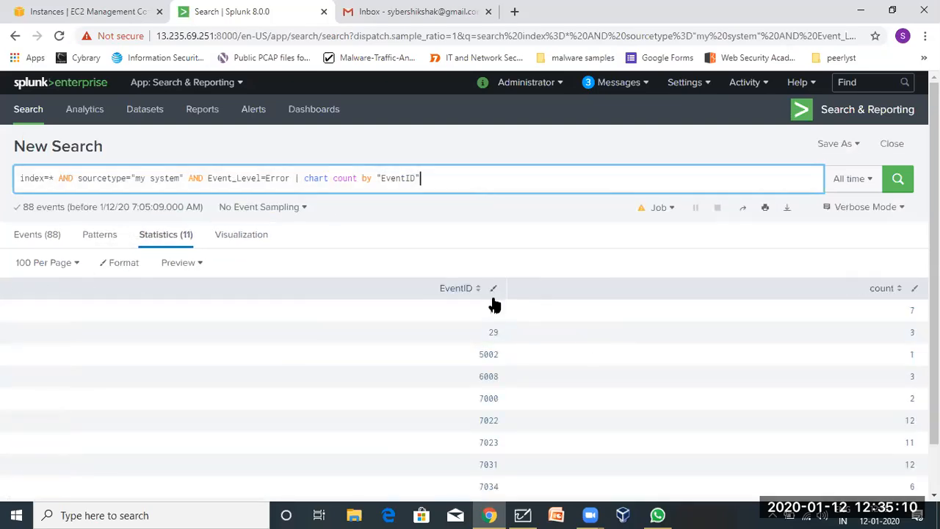
scroll(451, 422, "down", 1)
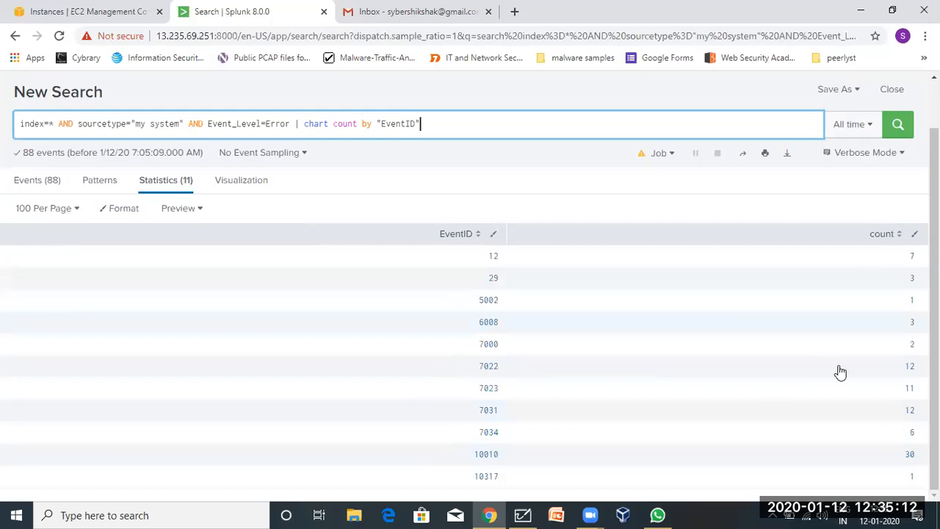
scroll(340, 390, "up", 1)
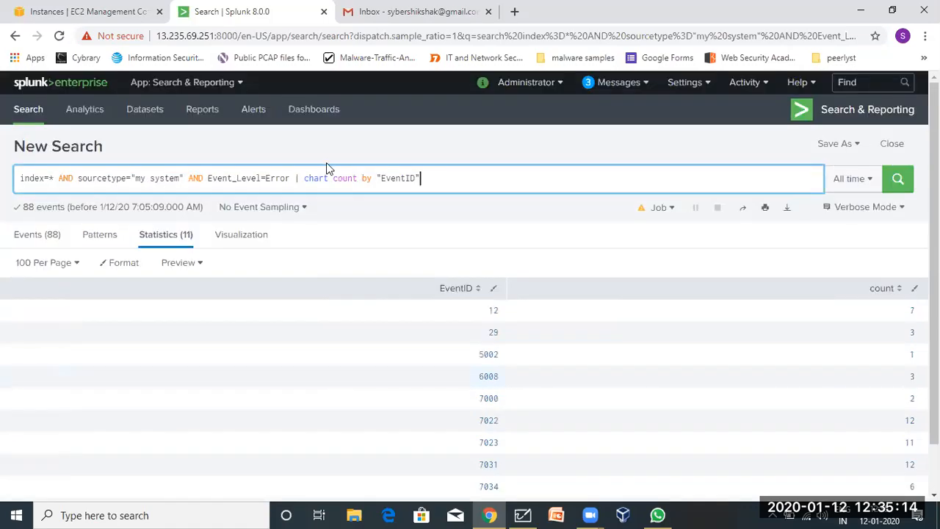
Check the table's Format, Per Page and Preview options, and glance at the Whiteboard notes.
left_click_drag(307, 184, 387, 191)
left_click(387, 190)
left_click(130, 266)
left_click(130, 266)
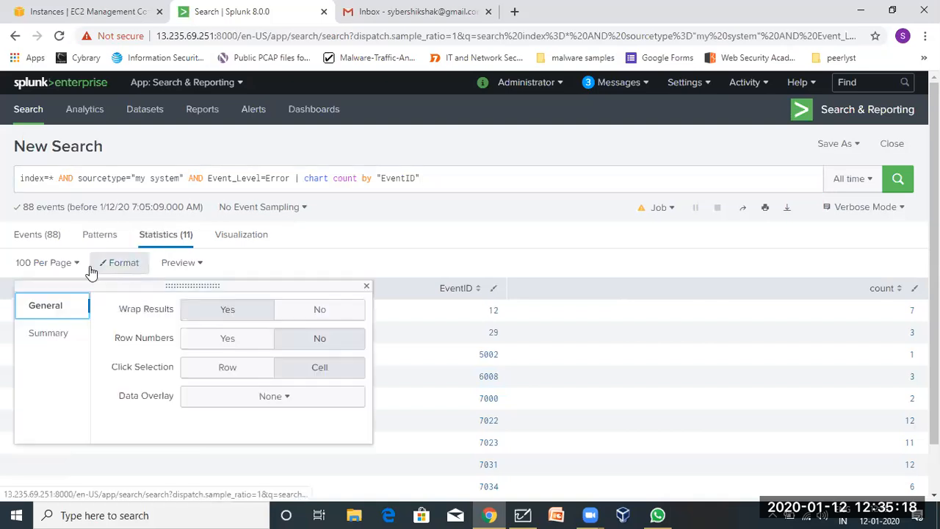
left_click(48, 264)
left_click(160, 269)
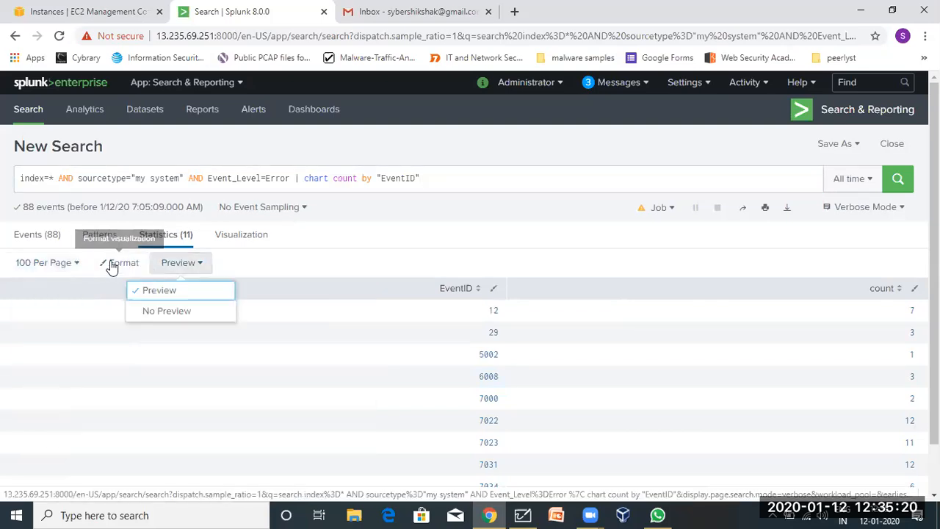
left_click(110, 264)
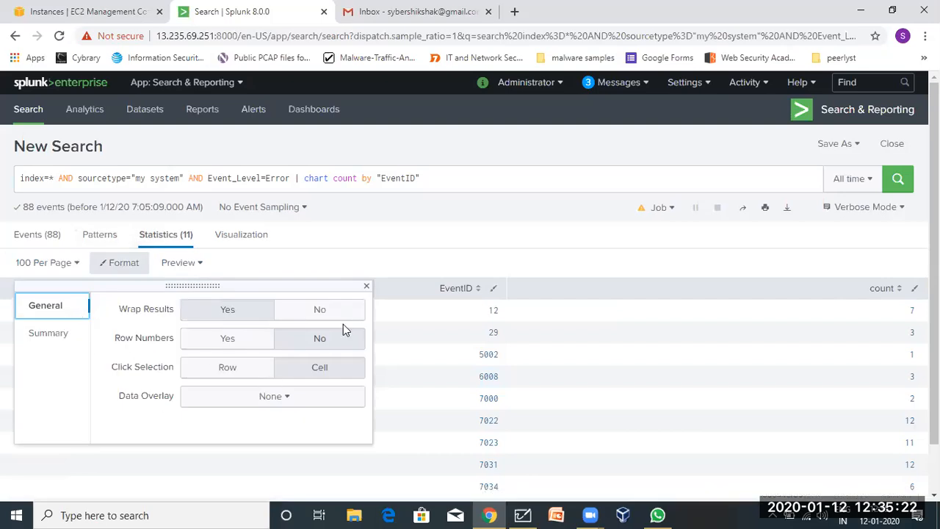
left_click(342, 247)
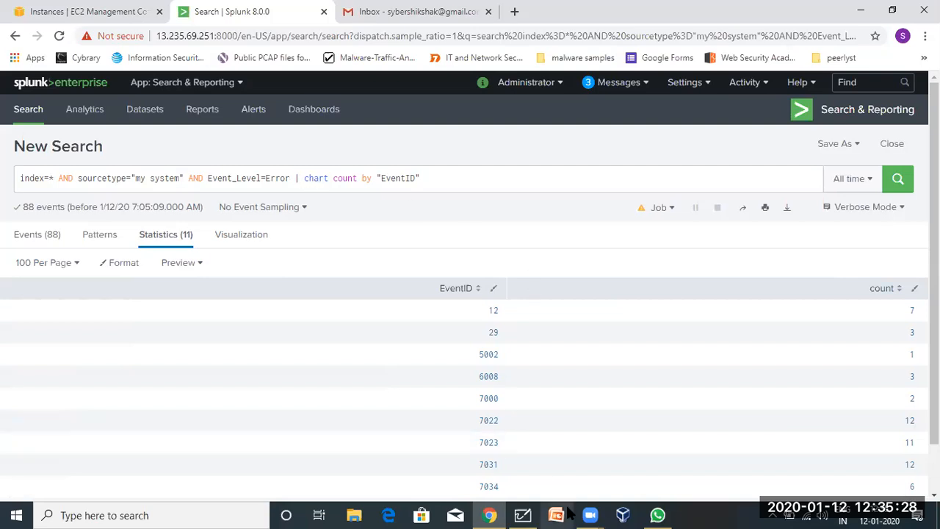
left_click(523, 515)
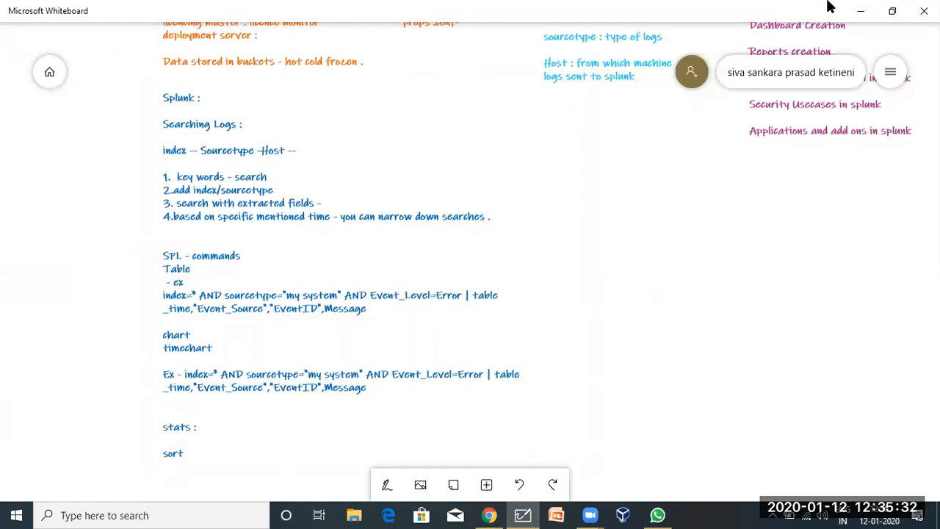
left_click(859, 10)
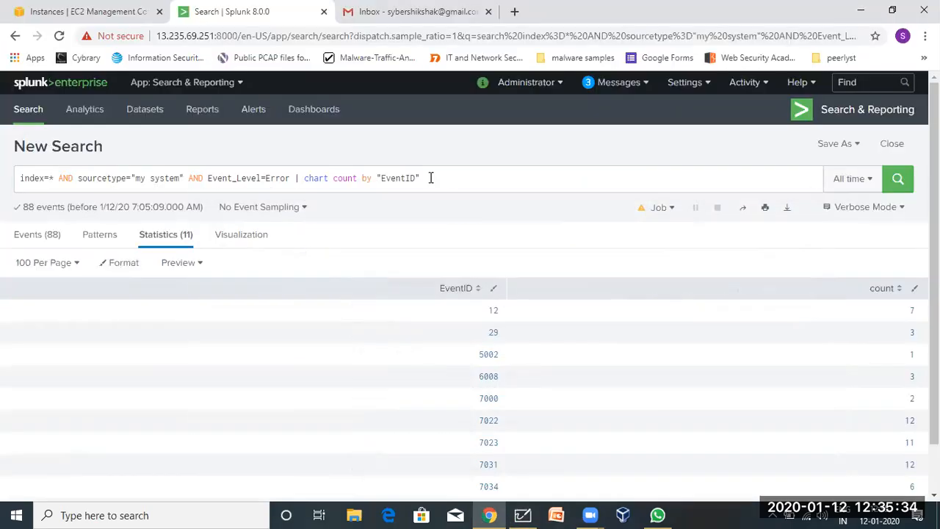
Replace the search query with the earlier table query pasted from the clipboard.
triple_click(73, 177)
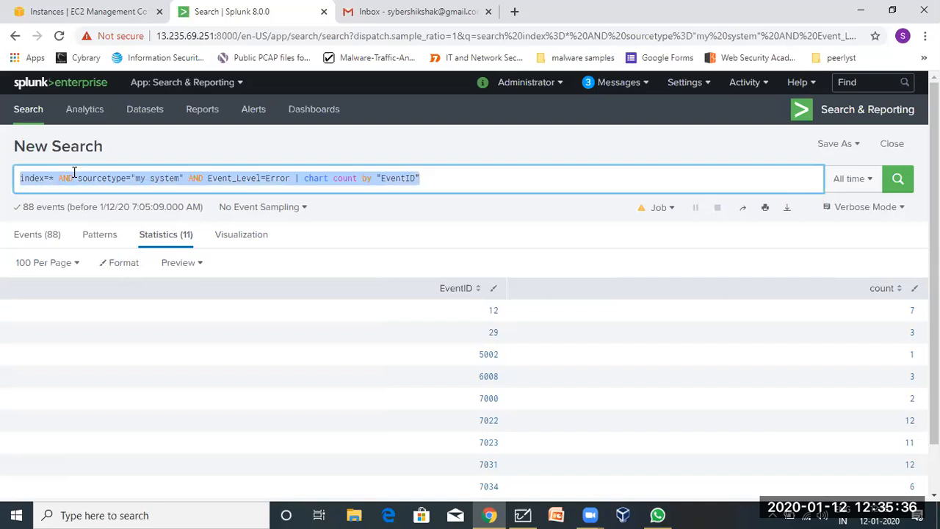
type("index=* AND sourcetype=\"my system\" AND Event_Level=Error | timechart count(Source) by Event_ID")
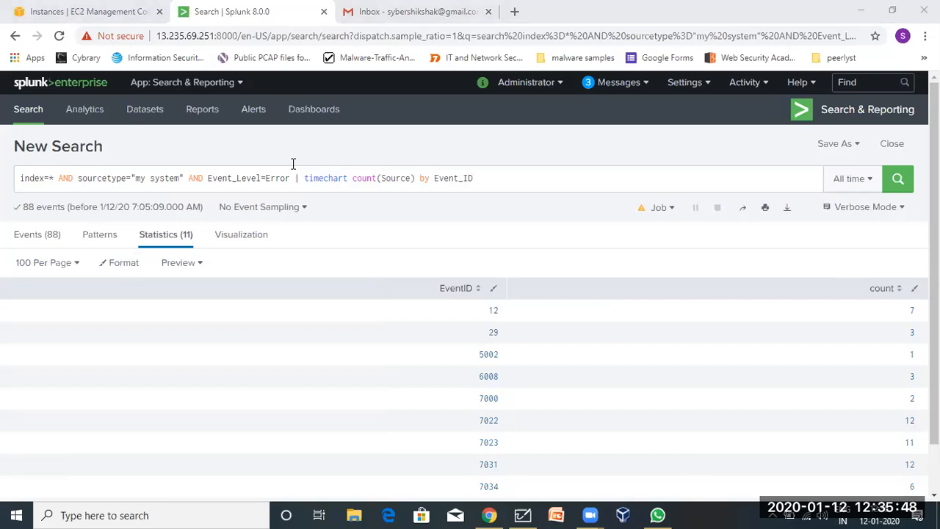
triple_click(209, 177)
left_click(574, 126)
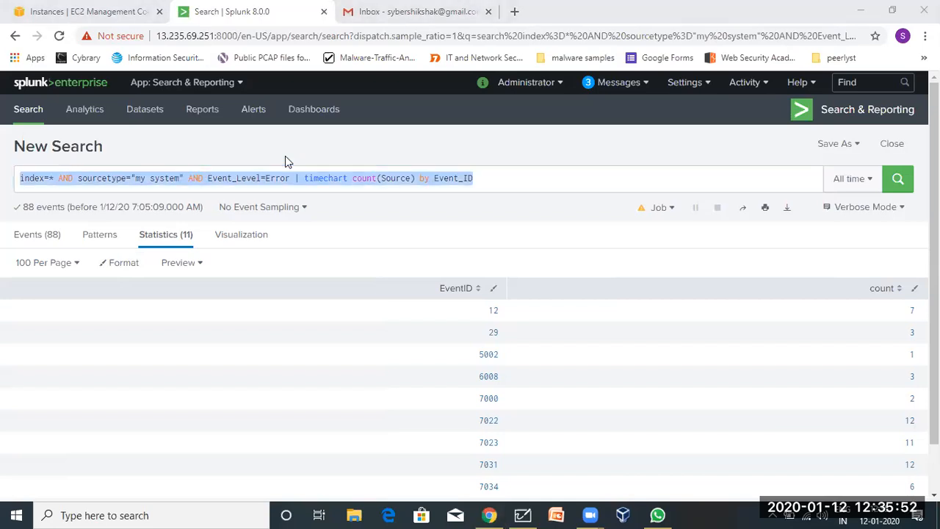
left_click(406, 191)
key("ctrl+a")
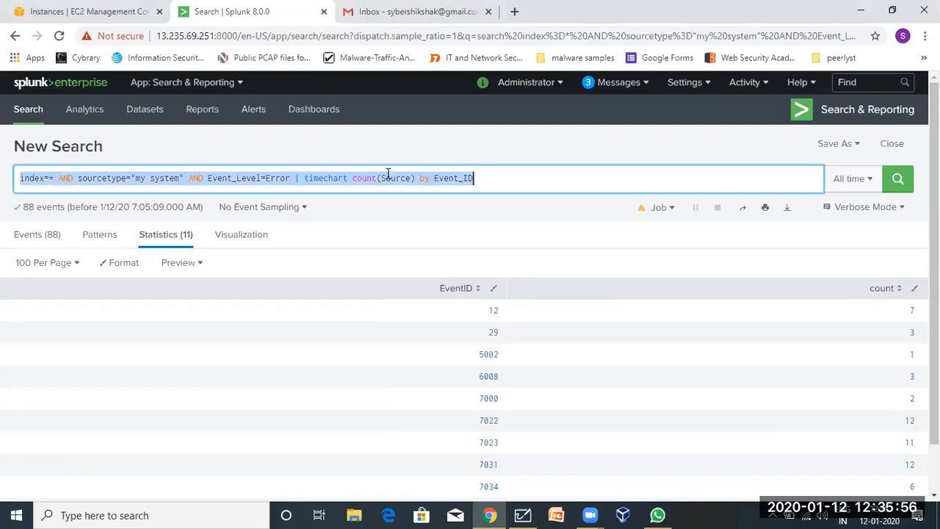
type("index=* AND sourcetype=\"my system\" | table _time,\"Event_Source\",\"Event_Level\"")
key("BackSpace")
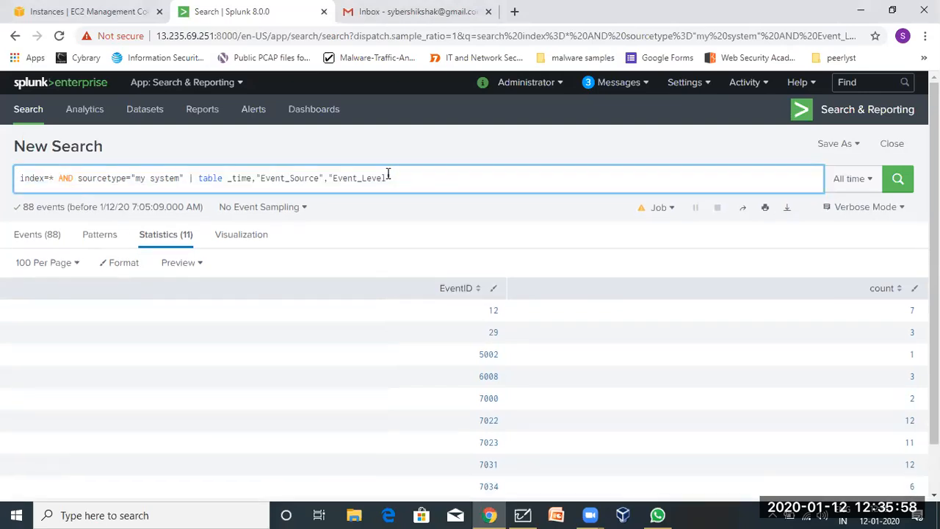
Turn the table command into 'stats count by', drop _time from the grouping, and rerun.
double_click(204, 179)
type("stats")
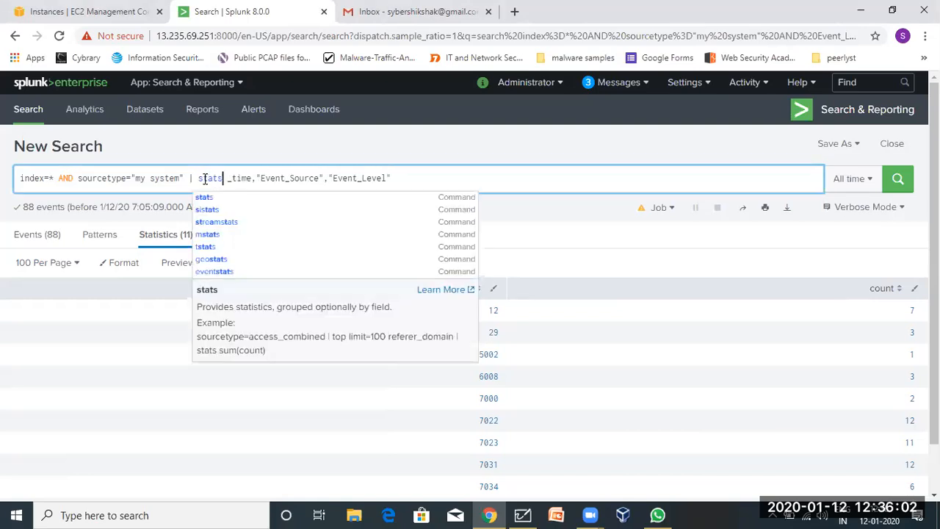
type(" count by")
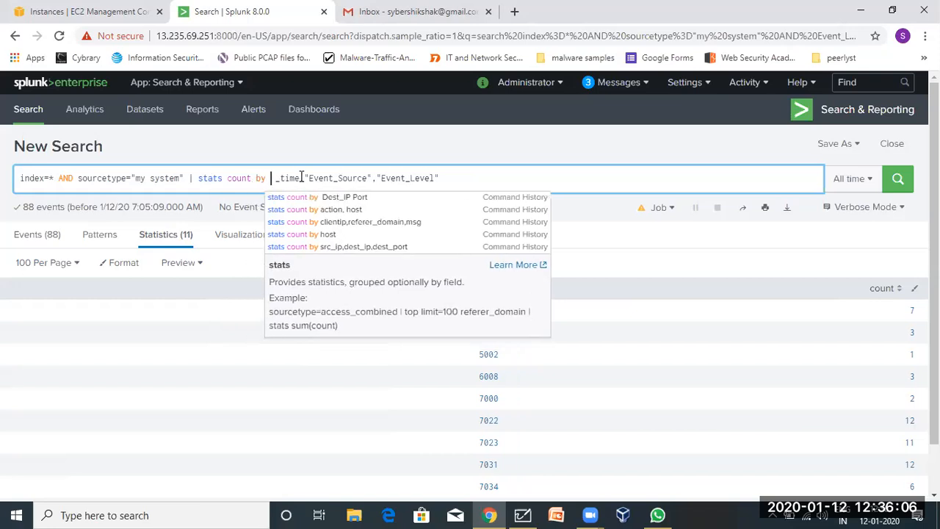
left_click_drag(301, 178, 271, 180)
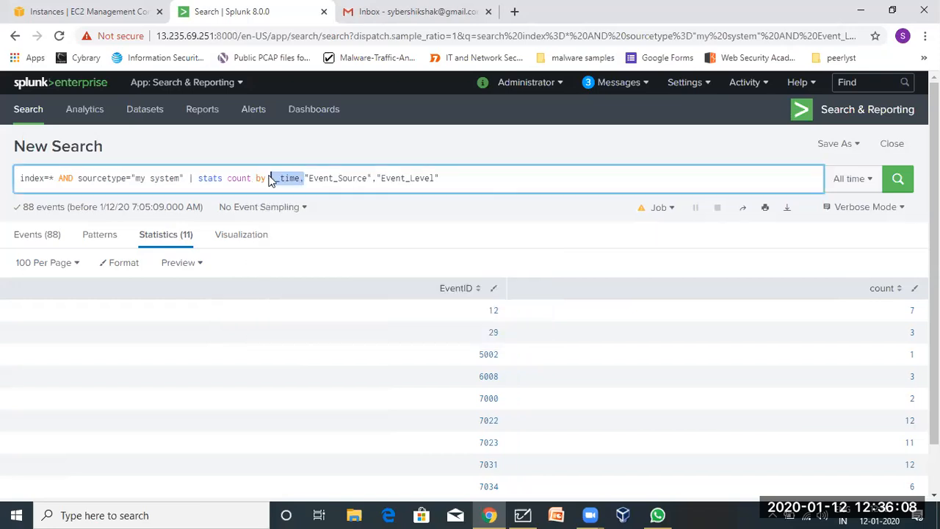
key("BackSpace")
key("Return")
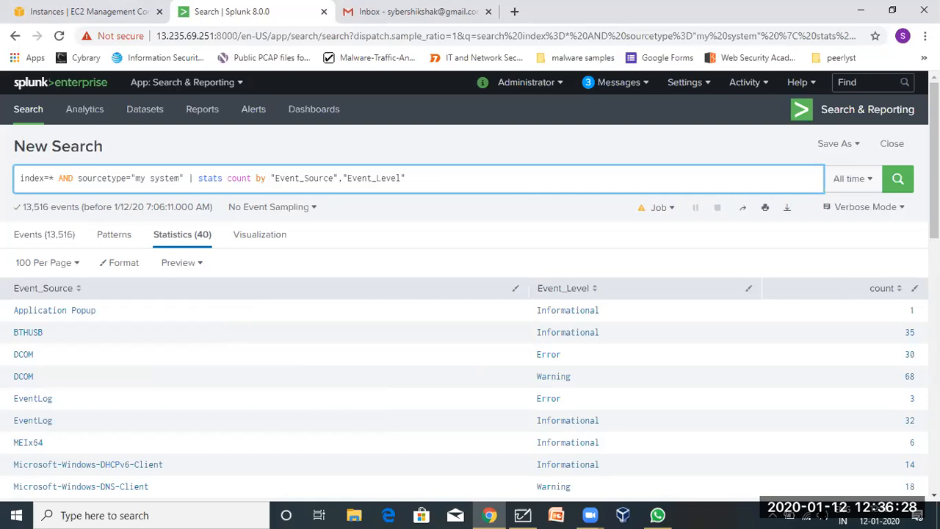
left_click(441, 178)
Append '| sort -count' and rerun, putting WHEA-Logger Warning (11912) at the top.
type("| ")
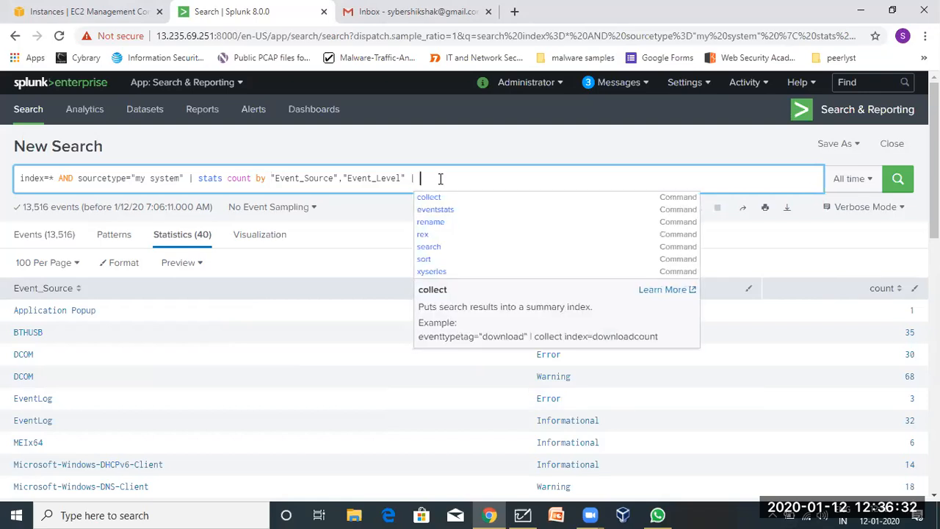
type("sort")
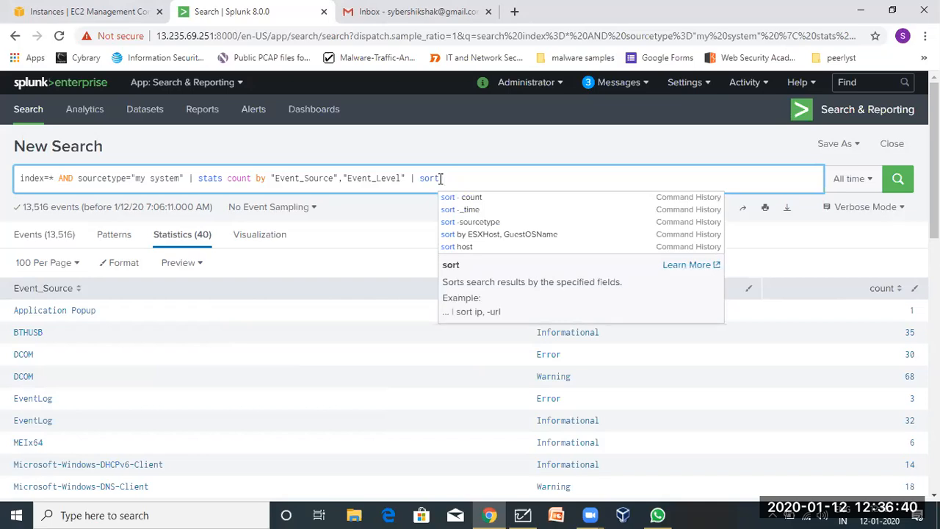
type("-count")
key("Return")
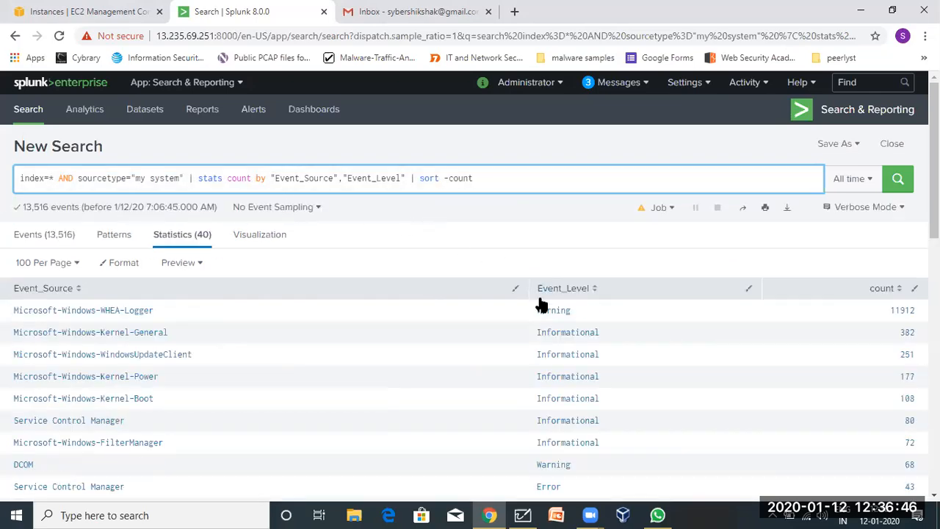
scroll(542, 374, "down", 10)
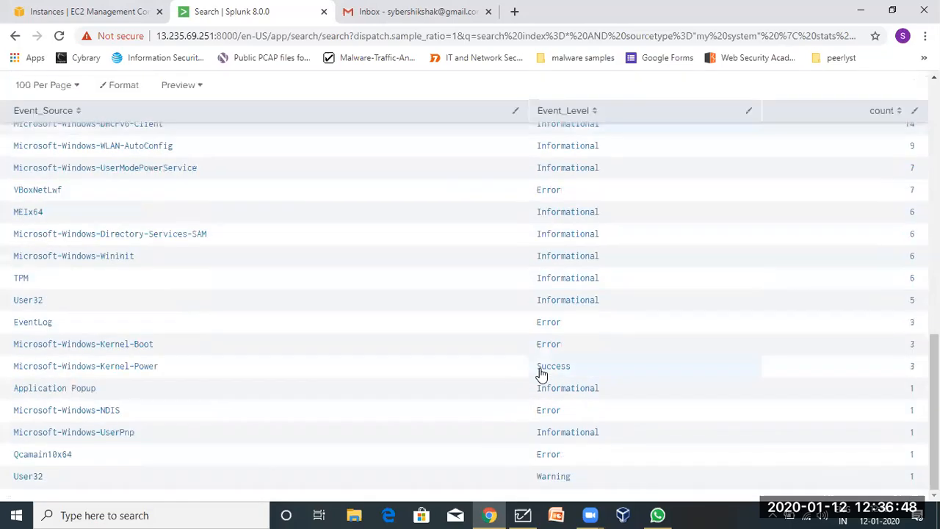
scroll(541, 374, "up", 10)
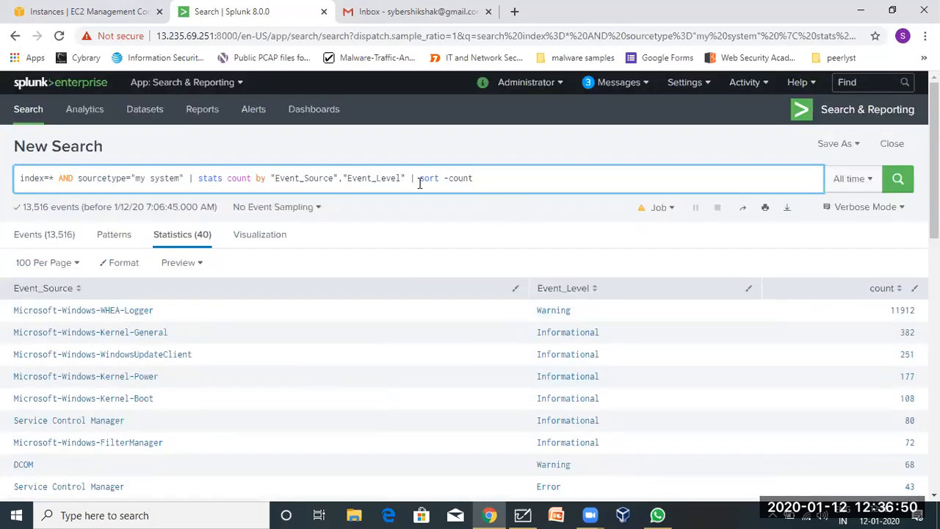
left_click_drag(420, 183, 539, 193)
left_click(483, 227)
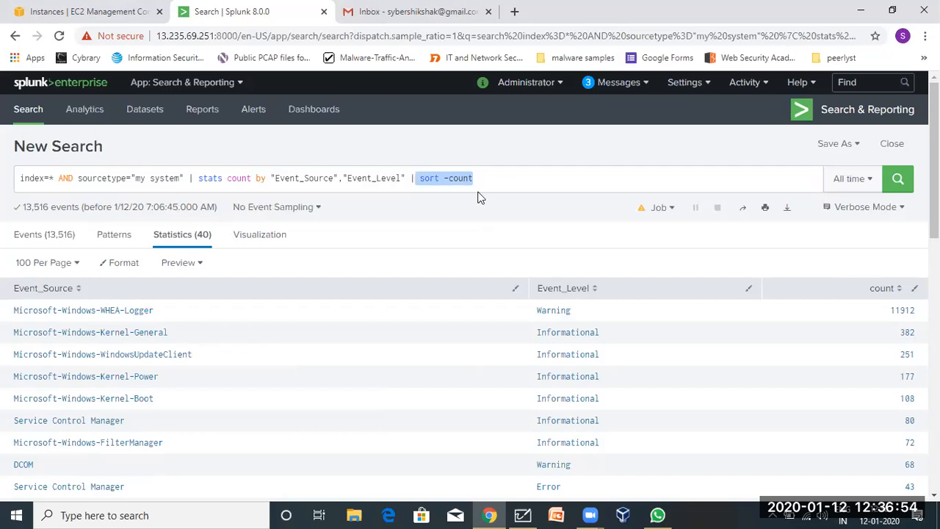
left_click(508, 179)
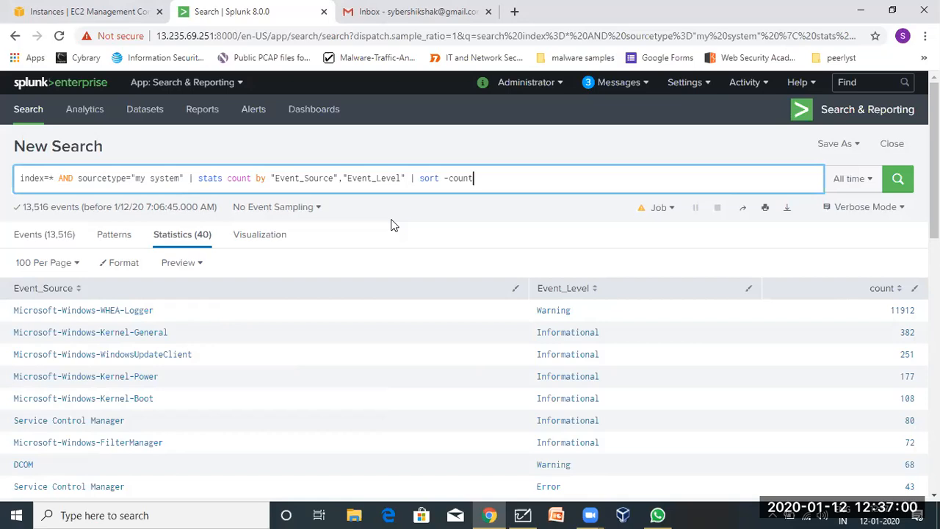
left_click(523, 514)
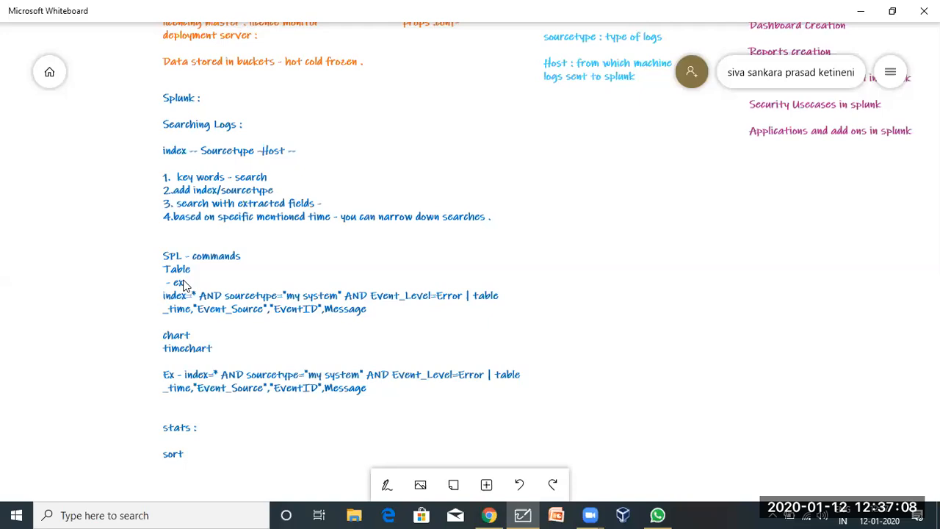
left_click(854, 7)
left_click_drag(489, 177, 141, 173)
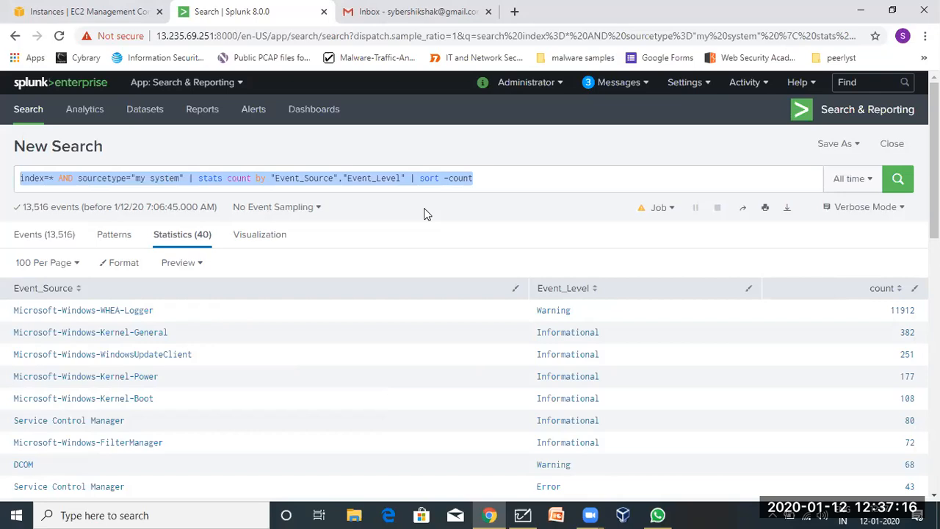
Switch to the Events (13,516) tab to list the raw matching events.
left_click(65, 239)
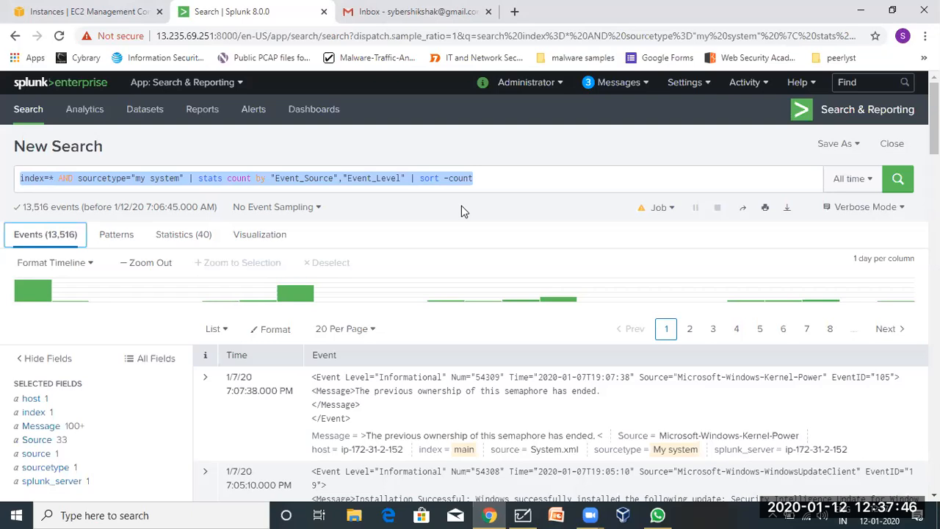
scroll(67, 417, "down", 1)
scroll(68, 417, "down", 2)
scroll(67, 417, "up", 1)
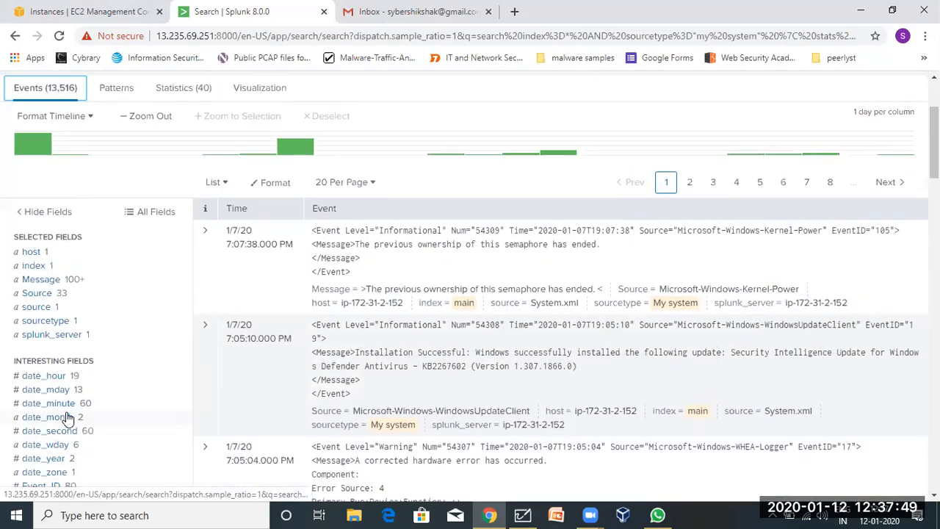
Toggle the fields sidebar hidden and shown a few times, leaving it visible.
left_click(50, 214)
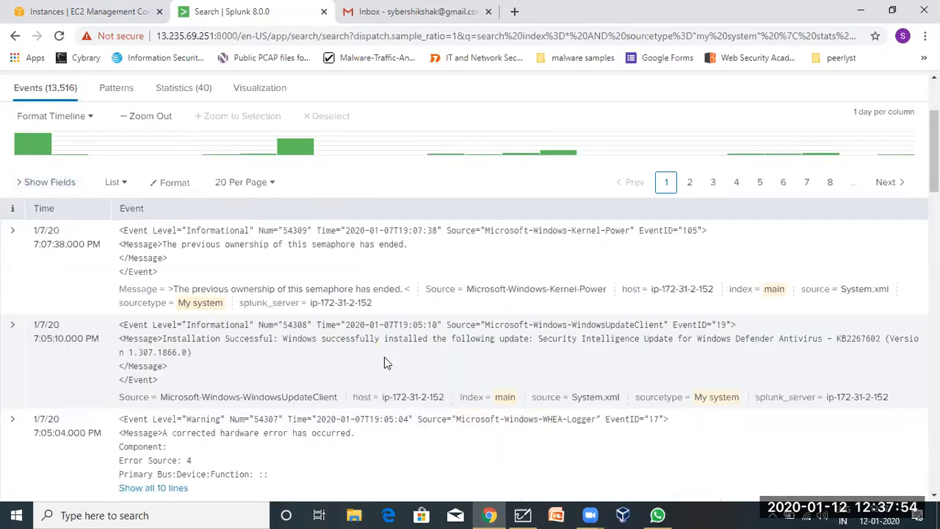
scroll(384, 357, "down", 3)
scroll(384, 359, "up", 5)
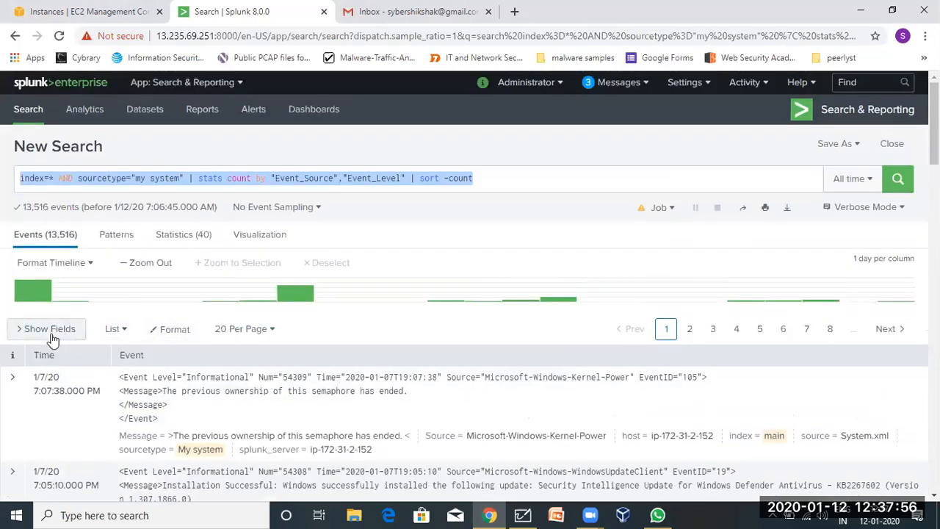
left_click(50, 335)
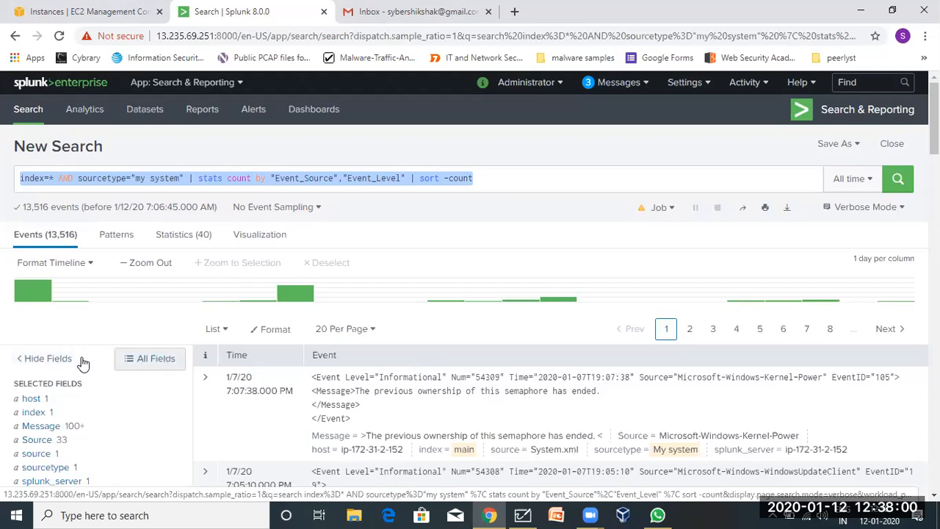
left_click(49, 359)
scroll(57, 382, "down", 5)
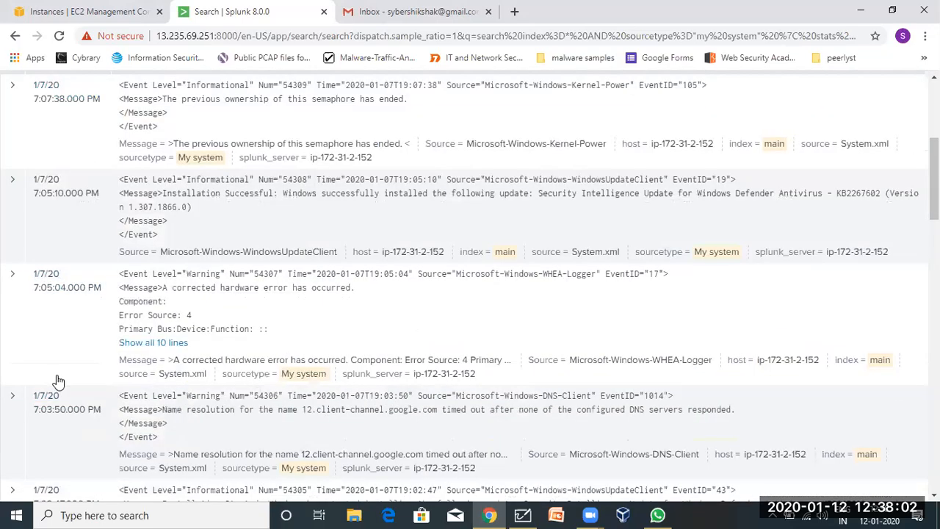
scroll(506, 263, "up", 3)
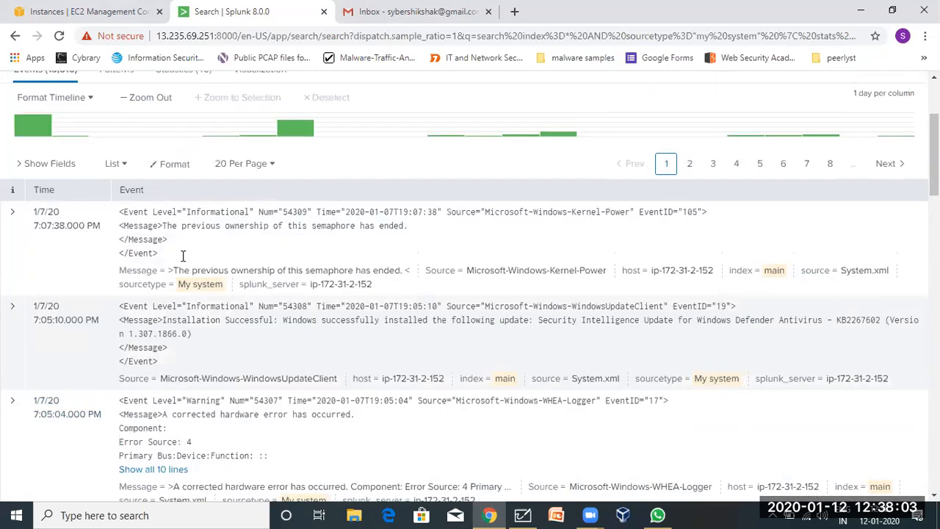
left_click(35, 169)
scroll(65, 419, "down", 5)
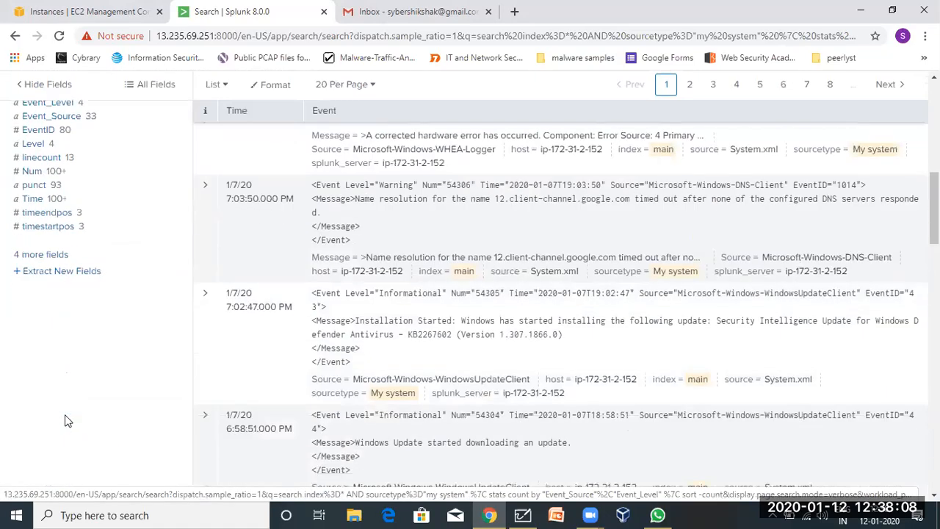
scroll(65, 419, "up", 3)
scroll(65, 416, "up", 2)
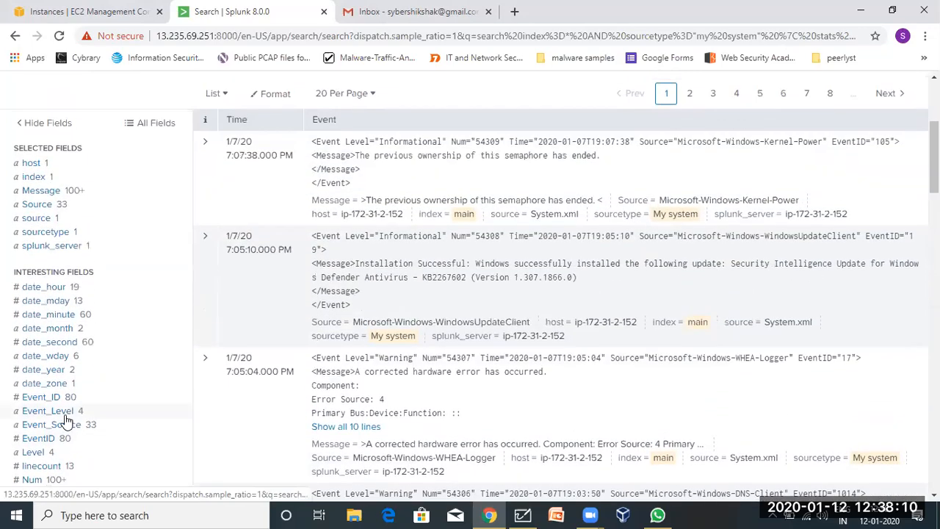
scroll(65, 419, "up", 1)
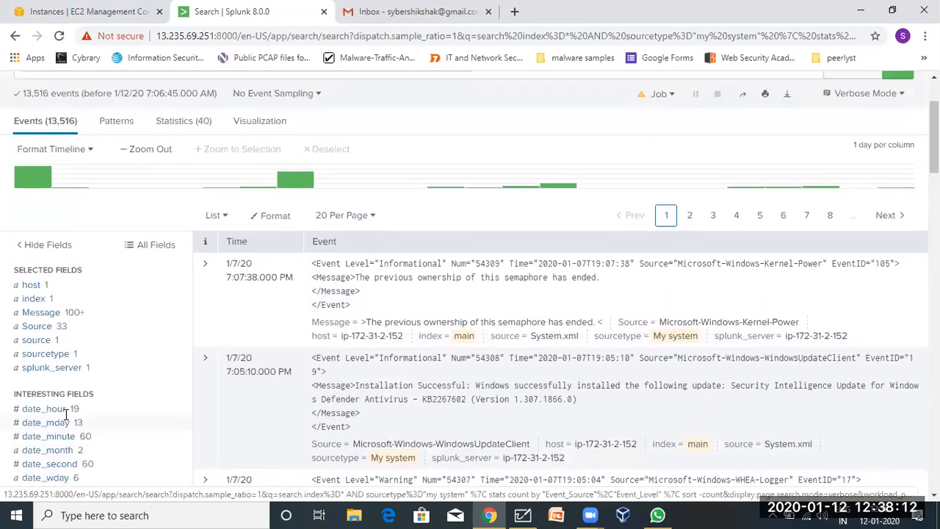
scroll(64, 419, "down", 3)
scroll(65, 419, "down", 1)
scroll(64, 419, "up", 3)
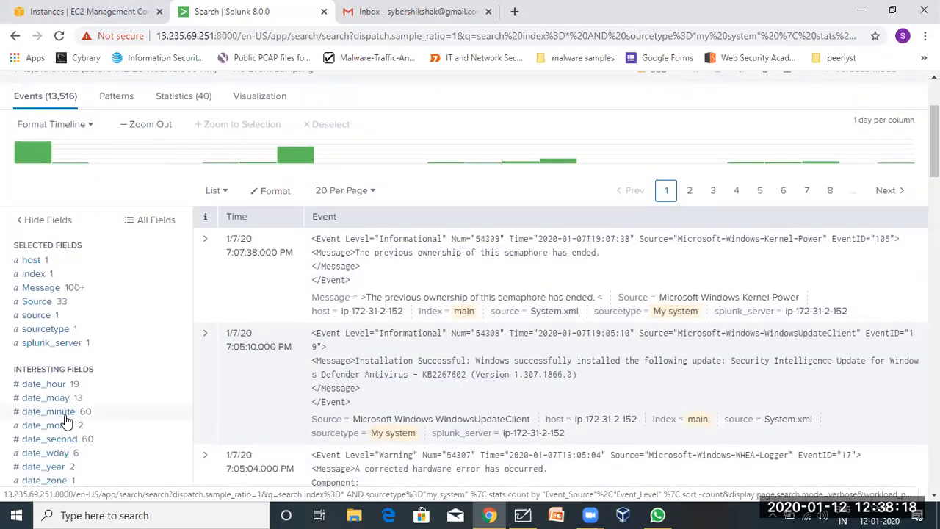
scroll(65, 419, "down", 3)
scroll(64, 419, "up", 5)
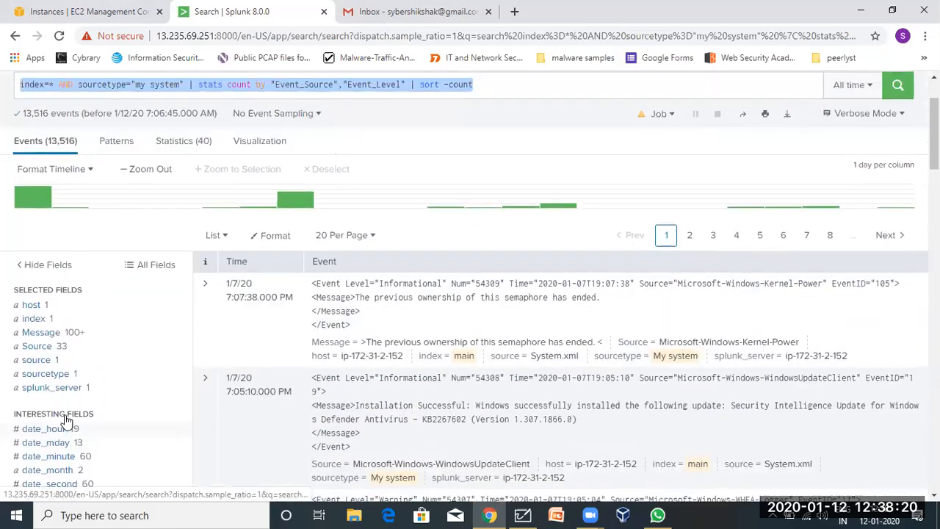
scroll(64, 420, "up", 2)
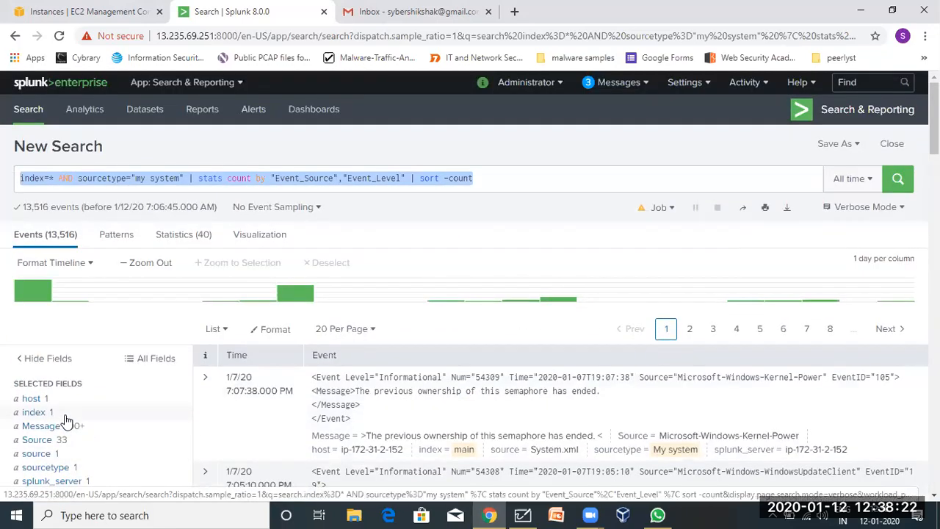
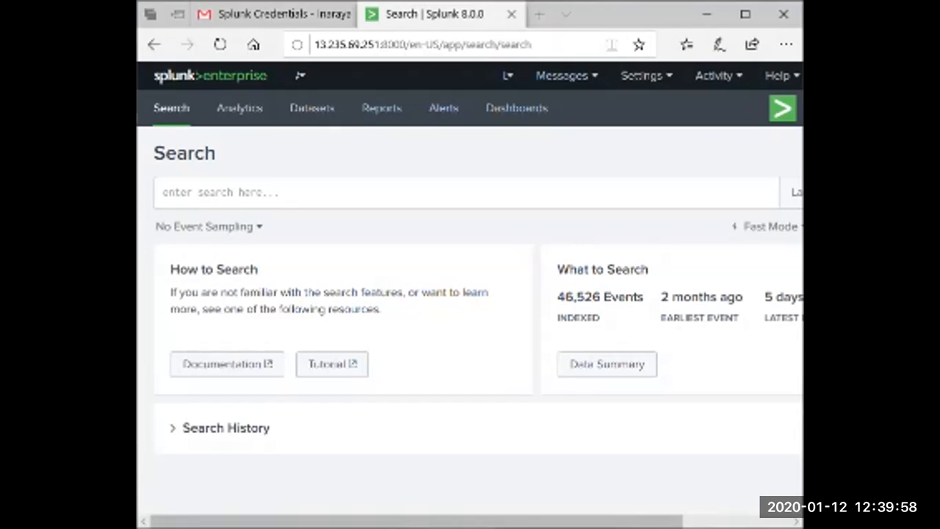
Run index=* AND sourcetype="my system" | table _time,"Event_Source","Event_Level"; it returns 0 events.
left_click(466, 192)
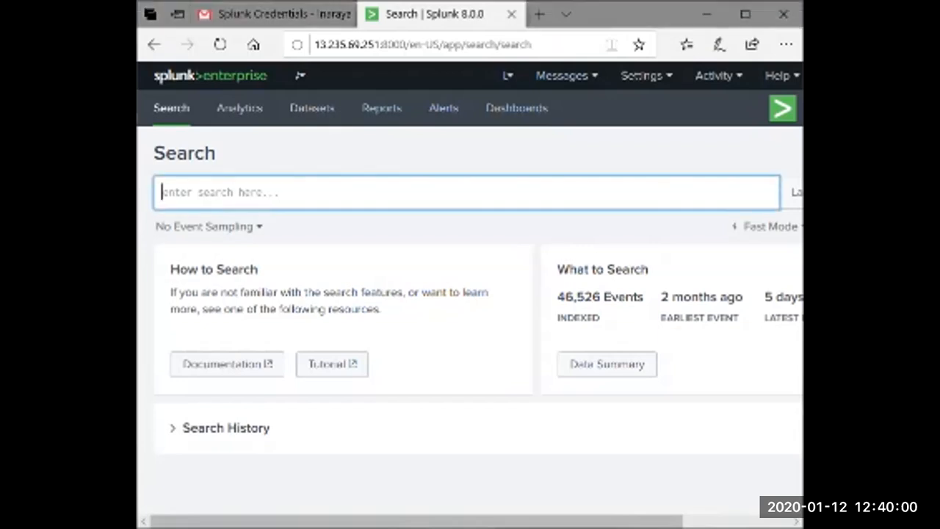
type("index=* AND sourcetype=\"my system\" | table _time,\"Event_Source\",\"Event_Level\"")
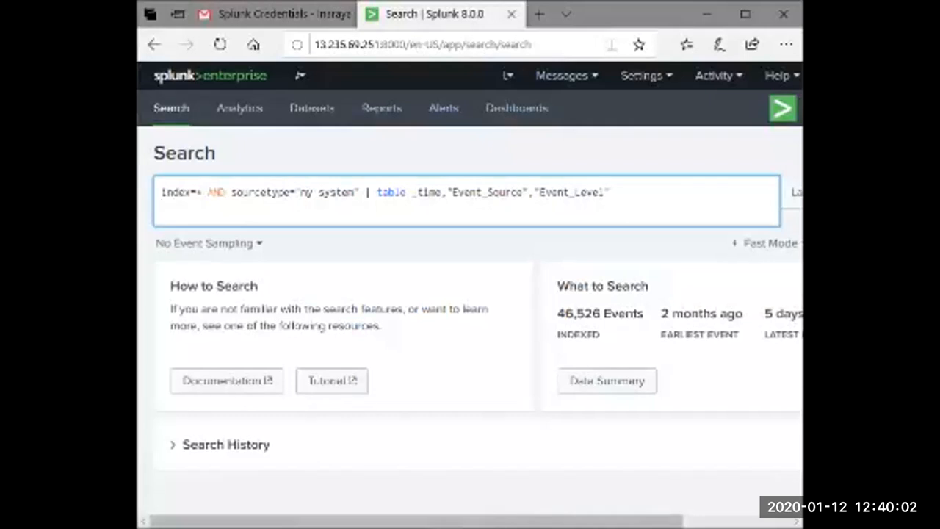
key("BackSpace")
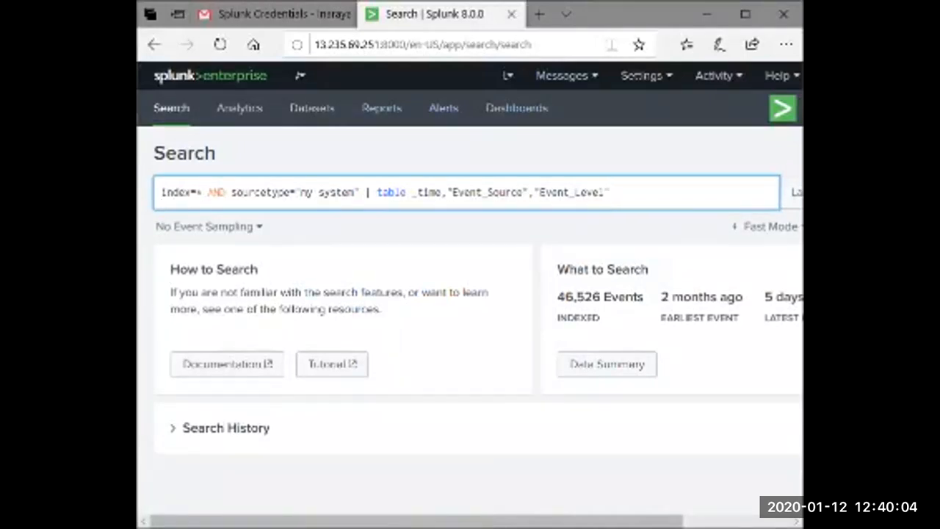
scroll(470, 294, "right", 3)
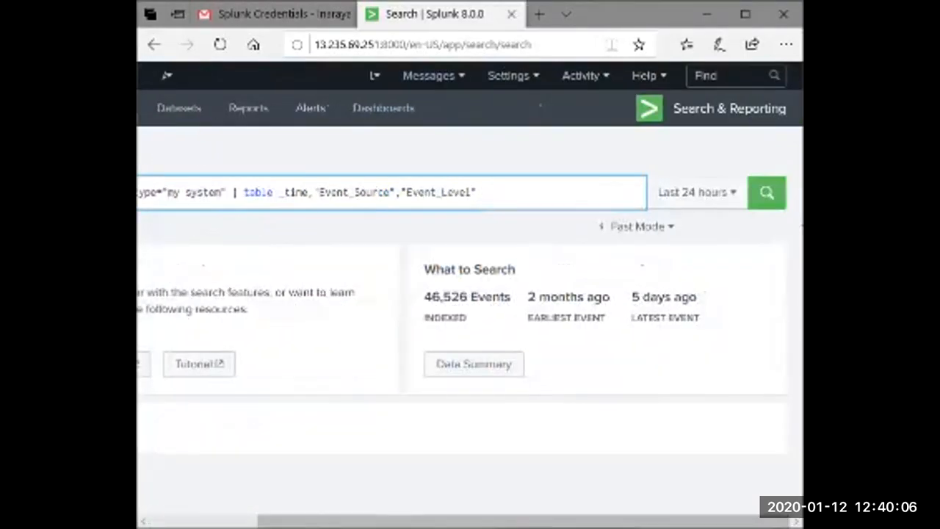
key("Return")
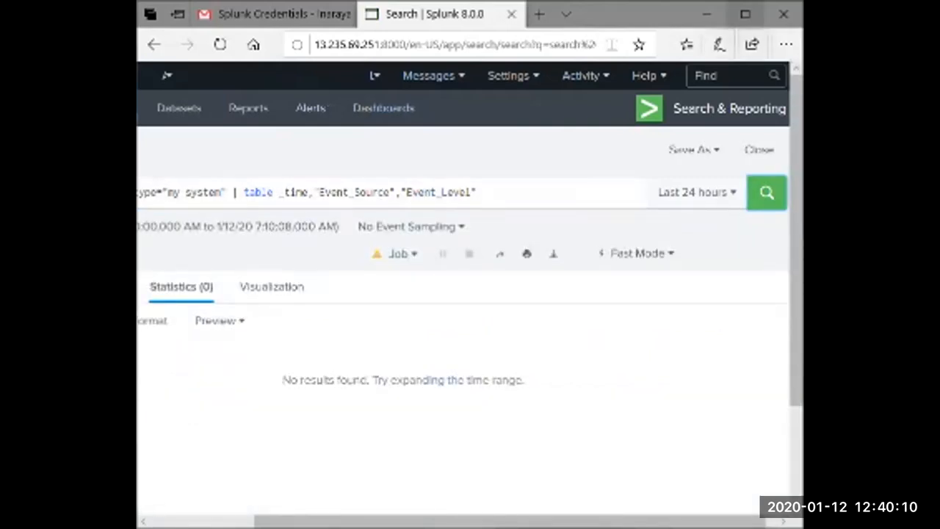
left_click(746, 14)
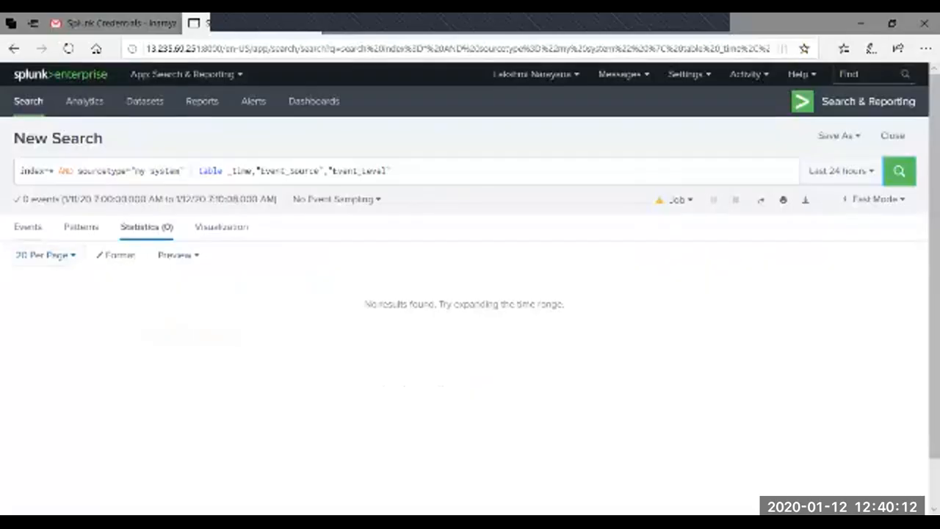
left_click(28, 227)
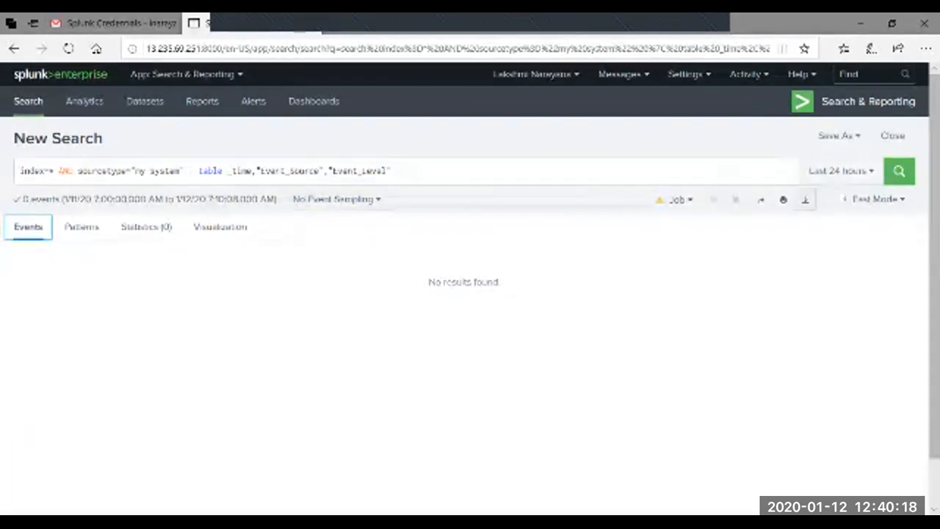
Rerun the my system table search over All time in Verbose Mode, giving 13,516 events.
left_click(817, 170)
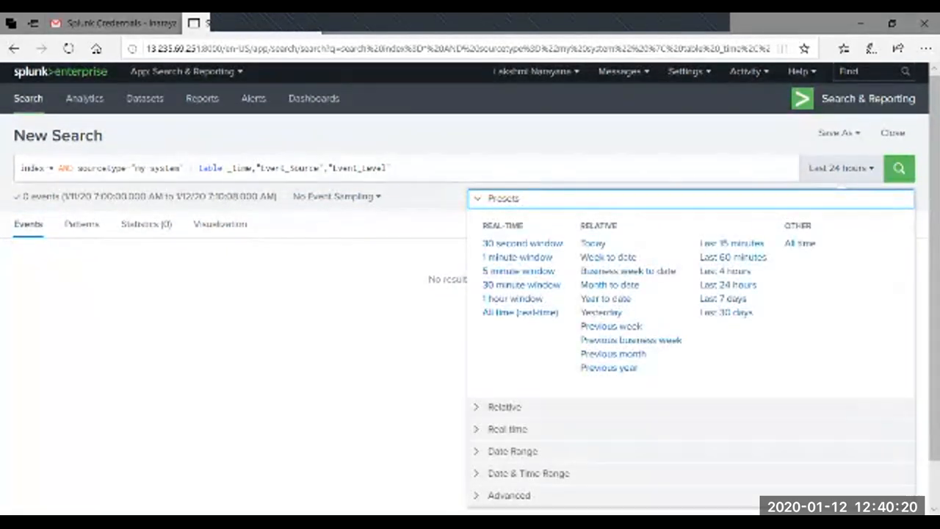
left_click(800, 243)
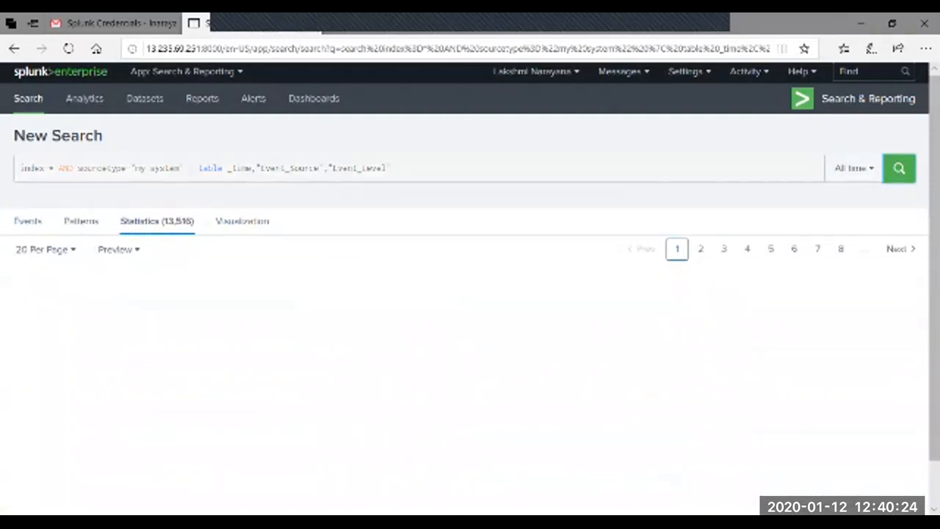
left_click(28, 224)
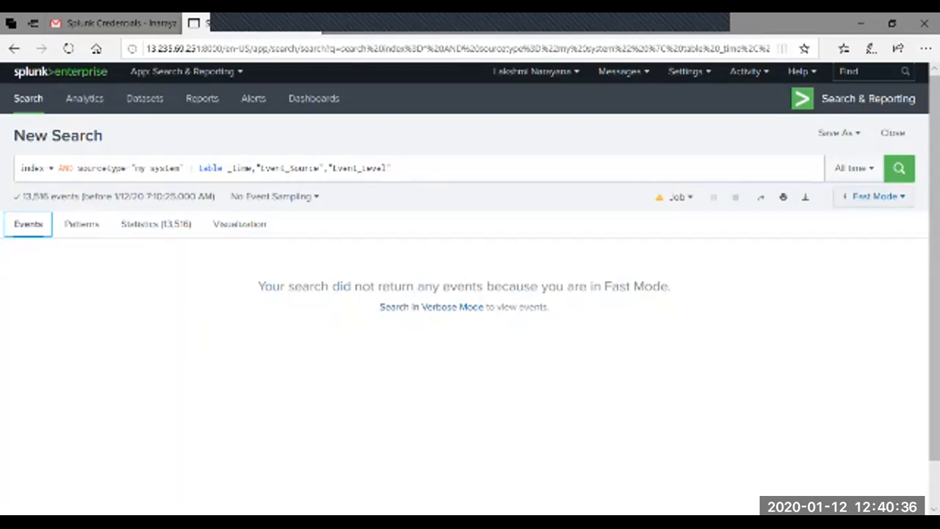
left_click(876, 196)
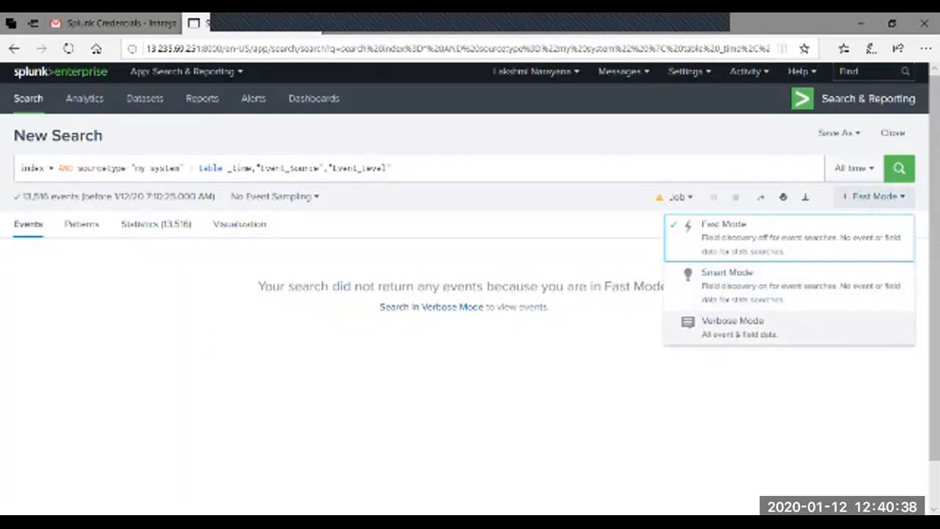
left_click(734, 327)
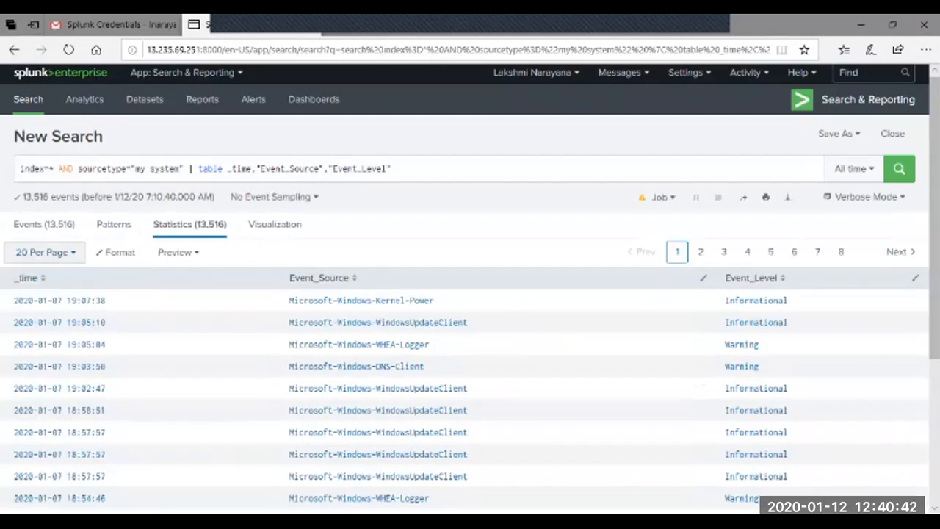
View the 13,516 raw events and timeline for the stats count by Event_Source and Event_Level search.
left_click(44, 225)
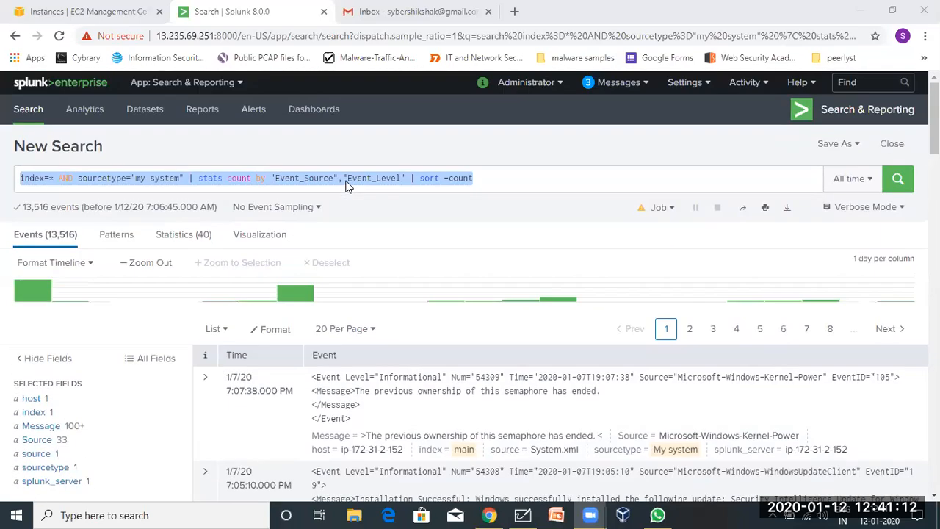
Duplicate the Splunk search tab and highlight the sourcetype filter in the original tab's query.
right_click(232, 14)
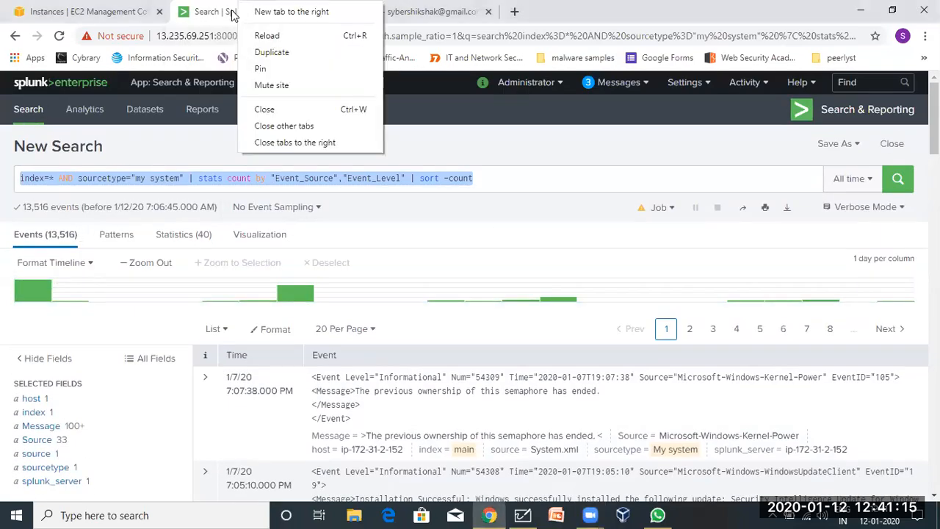
left_click(272, 53)
left_click(218, 8)
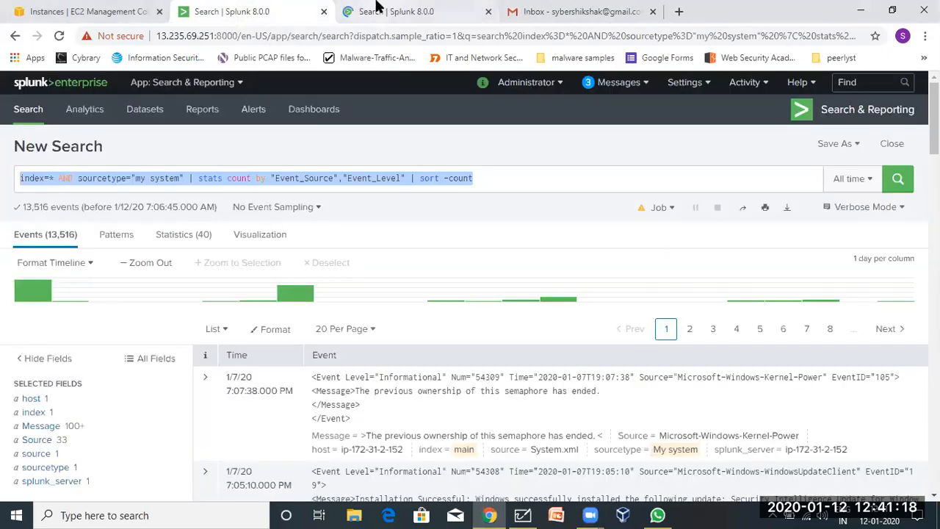
left_click(377, 9)
left_click(269, 10)
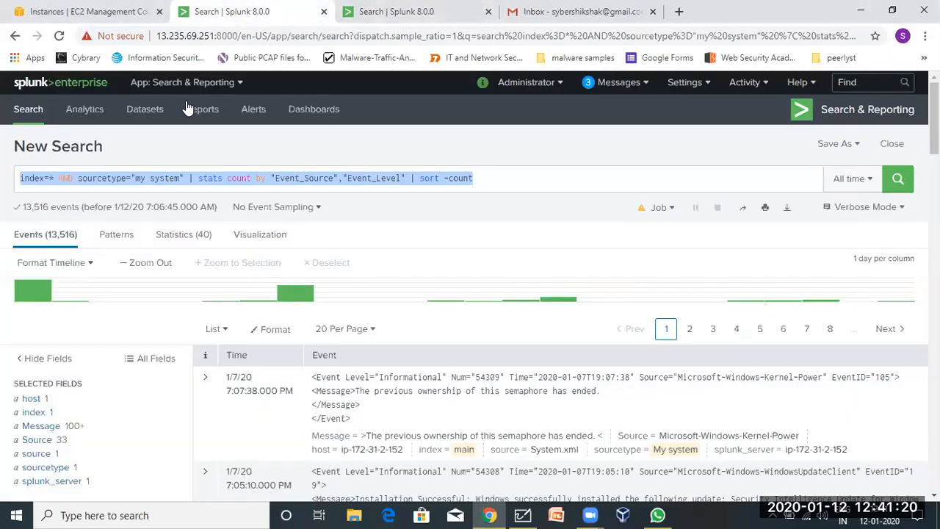
left_click(160, 180)
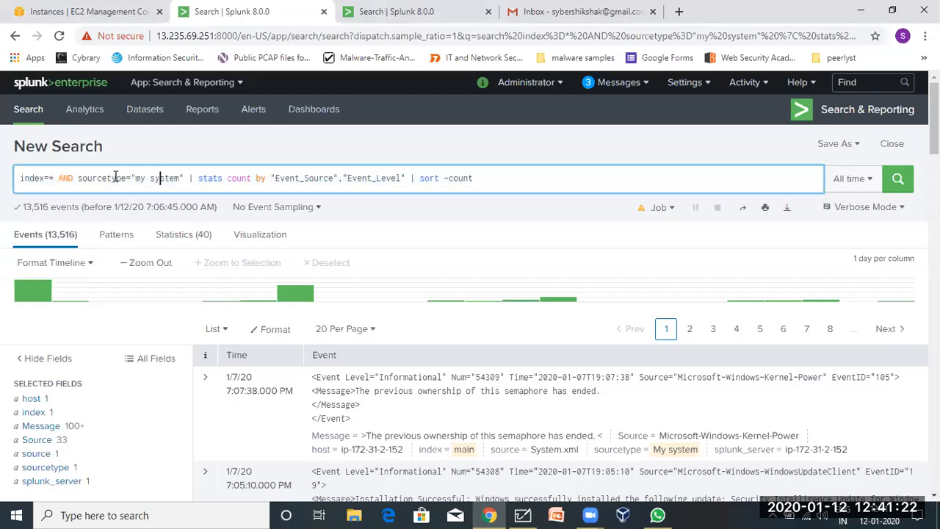
left_click_drag(78, 177, 185, 178)
In the duplicated tab, go to the Splunk home and open a fresh Search & Reporting page.
left_click(411, 11)
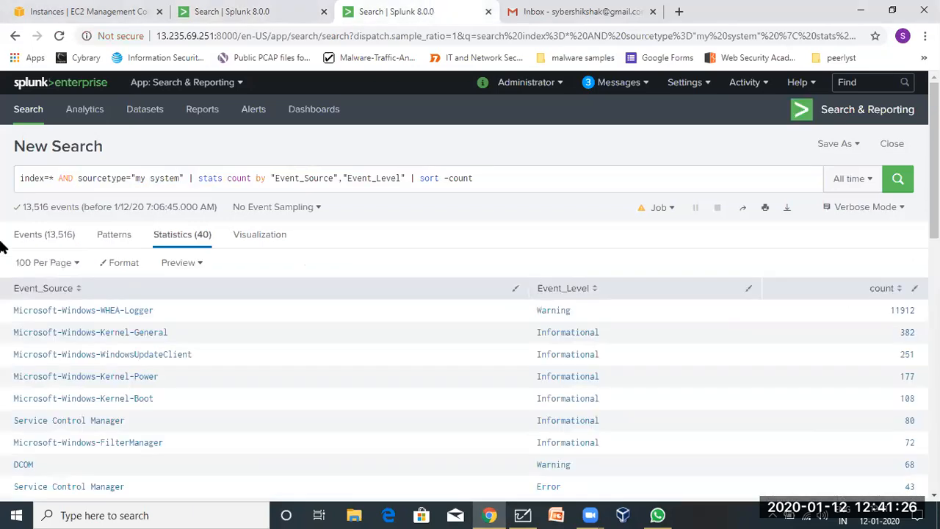
left_click(28, 235)
left_click(73, 87)
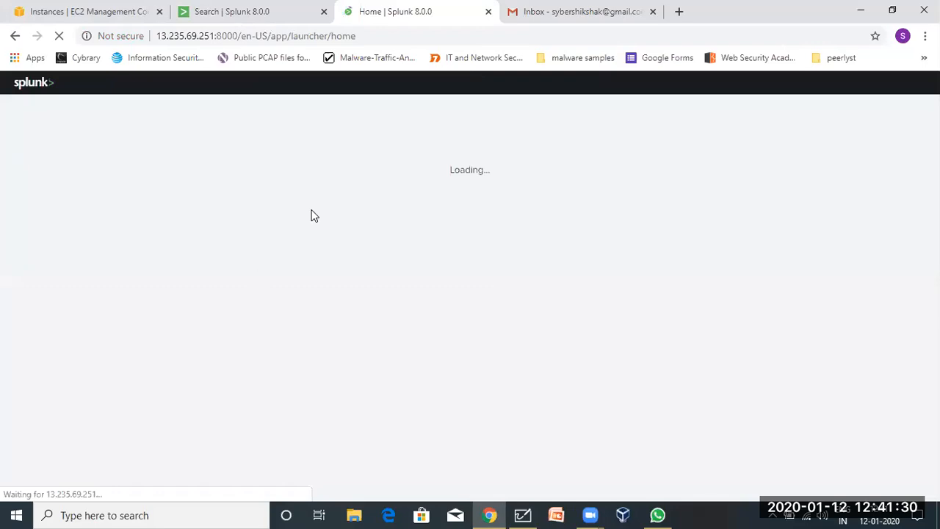
left_click(86, 147)
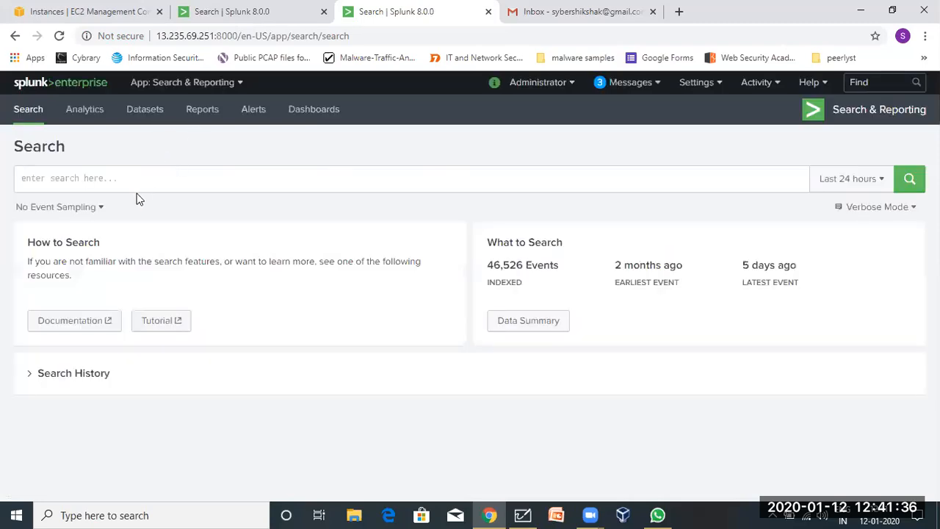
List the five sourcetypes in Data Summary and search sourcetype=access_combined_wcookie.
left_click(514, 326)
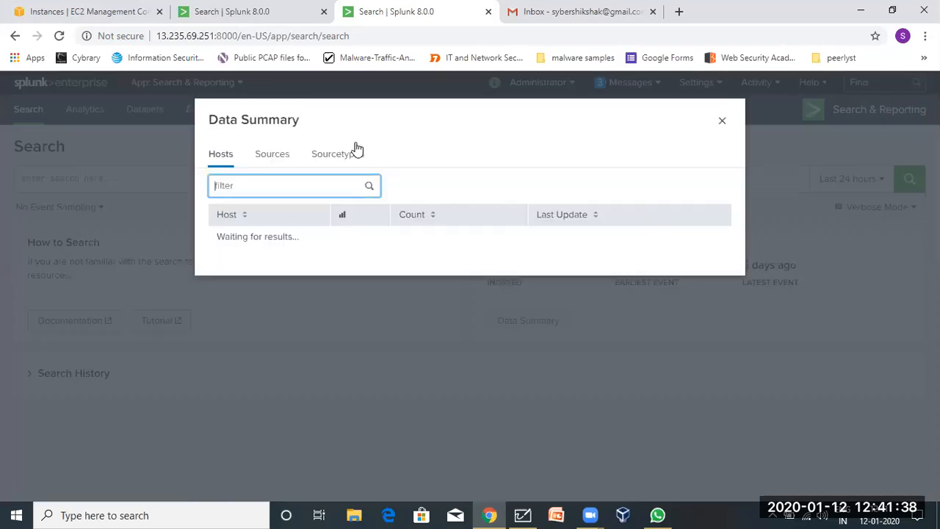
left_click(341, 154)
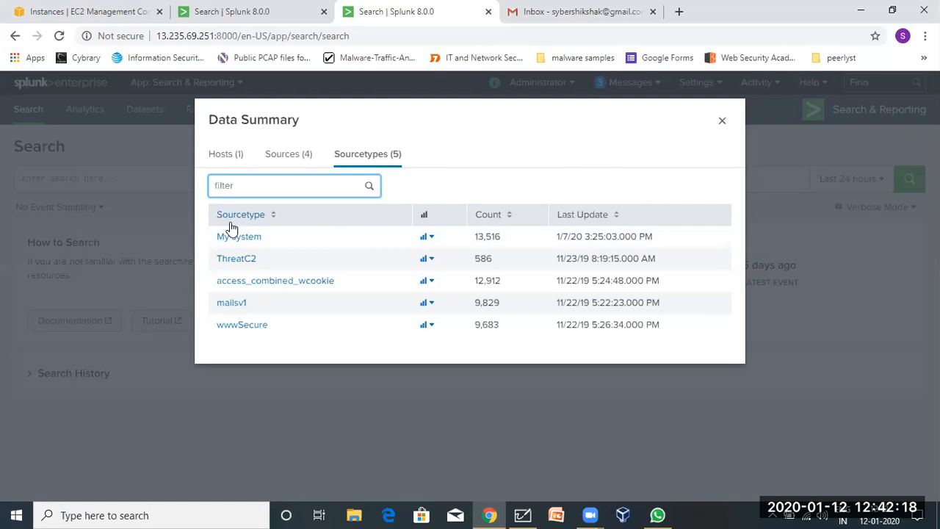
left_click(235, 280)
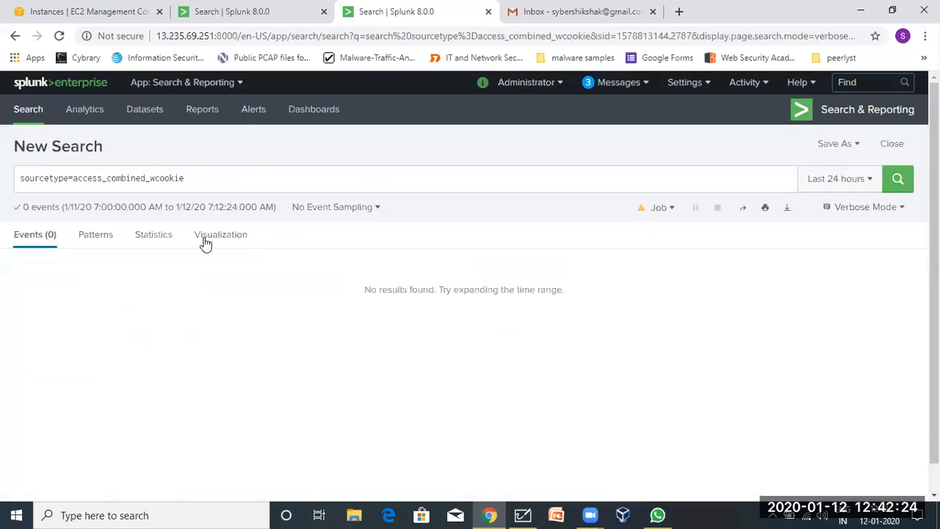
Rerun the access_combined_wcookie search over All time, returning 12,912 events with extracted fields.
left_click(830, 178)
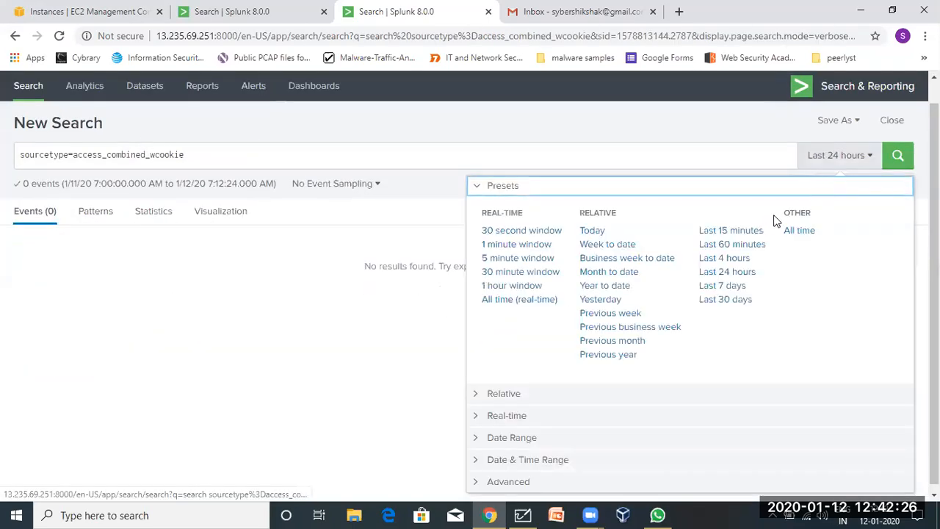
left_click(799, 230)
left_click(901, 162)
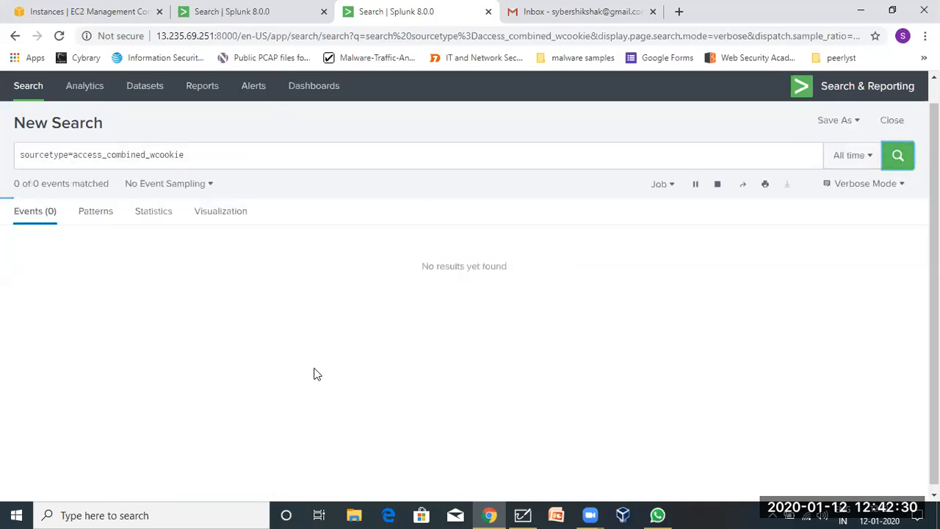
scroll(481, 358, "down", 3)
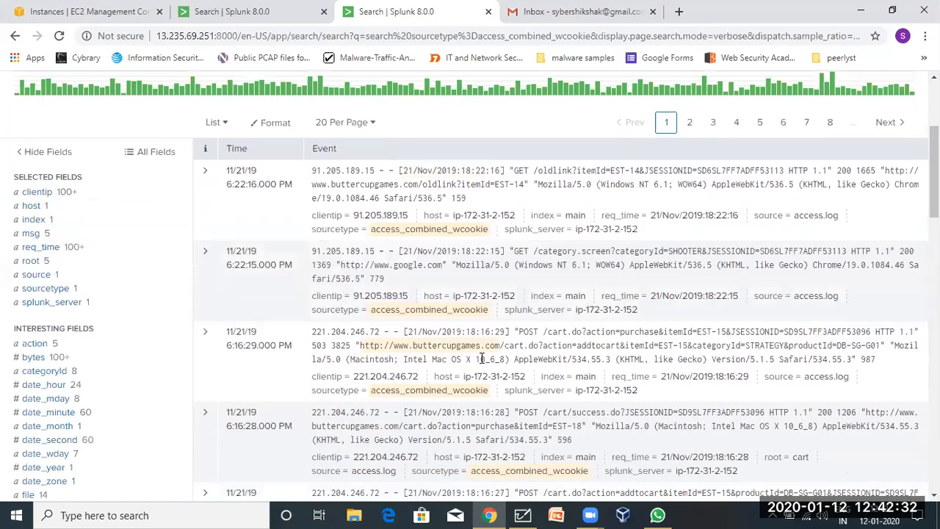
scroll(481, 358, "up", 1)
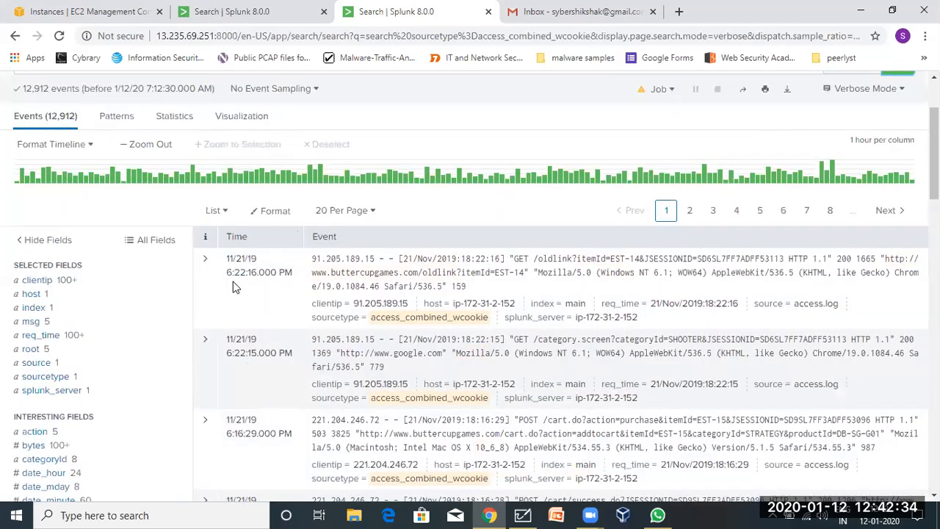
scroll(94, 166, "up", 2)
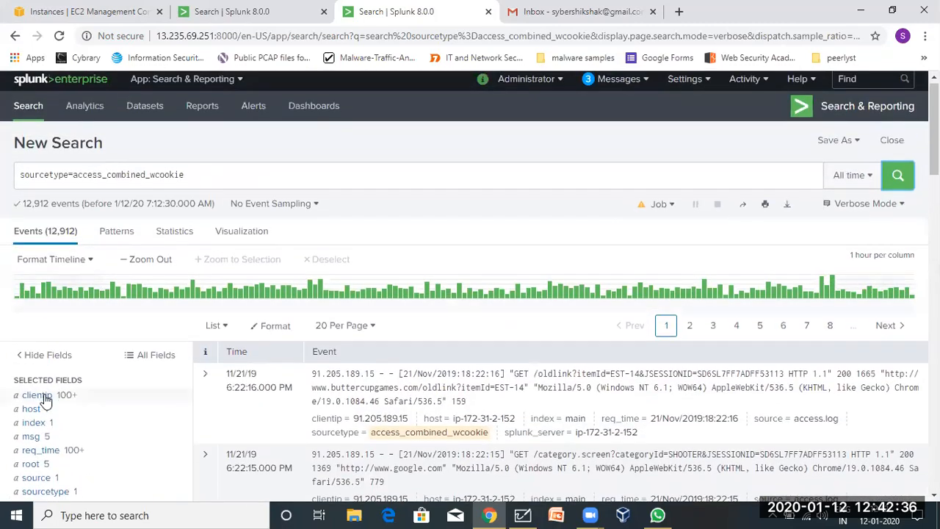
scroll(42, 399, "down", 2)
scroll(42, 404, "down", 3)
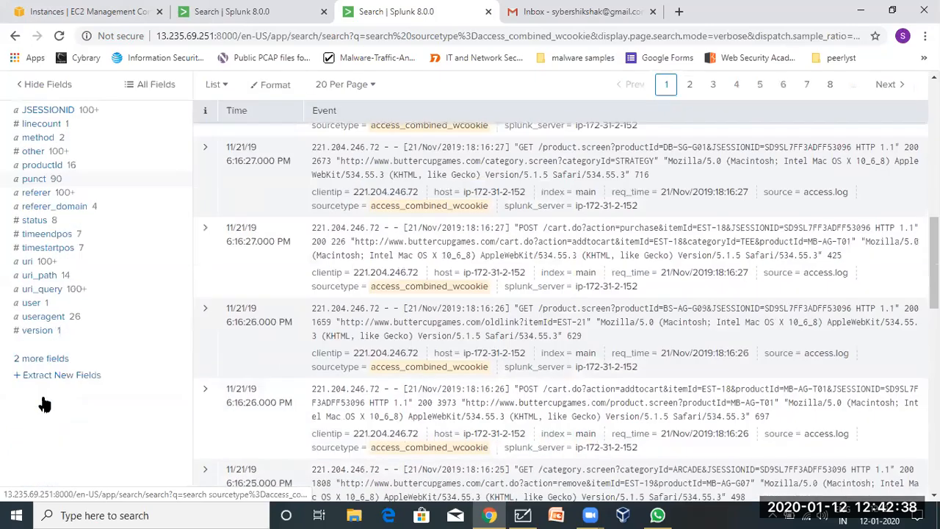
scroll(60, 249, "up", 1)
scroll(59, 249, "up", 3)
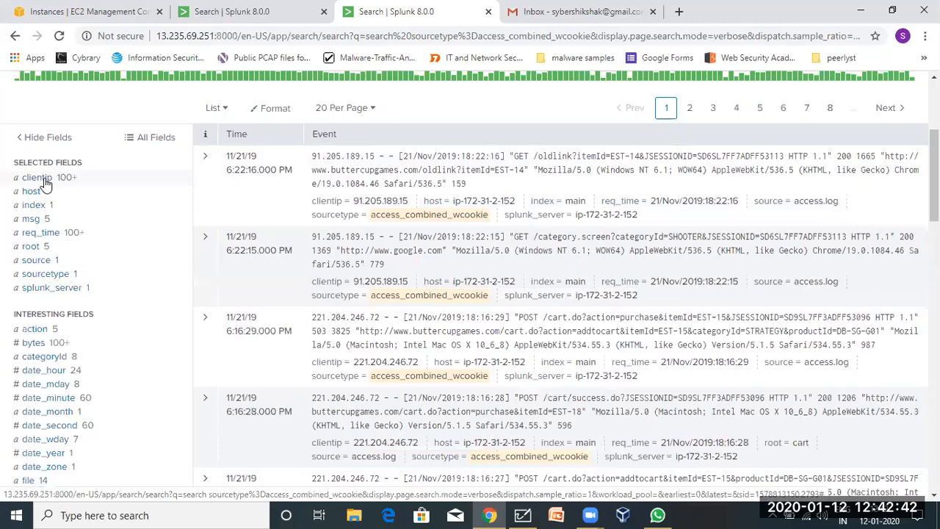
Check the value summaries of the clientip, msg, index, action, file, itemId and uri fields.
left_click(42, 180)
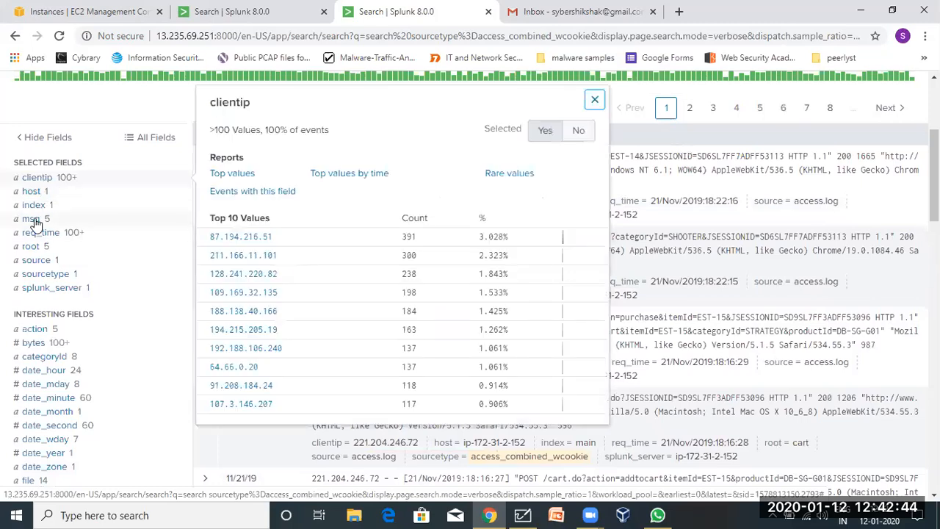
left_click(32, 222)
left_click(35, 207)
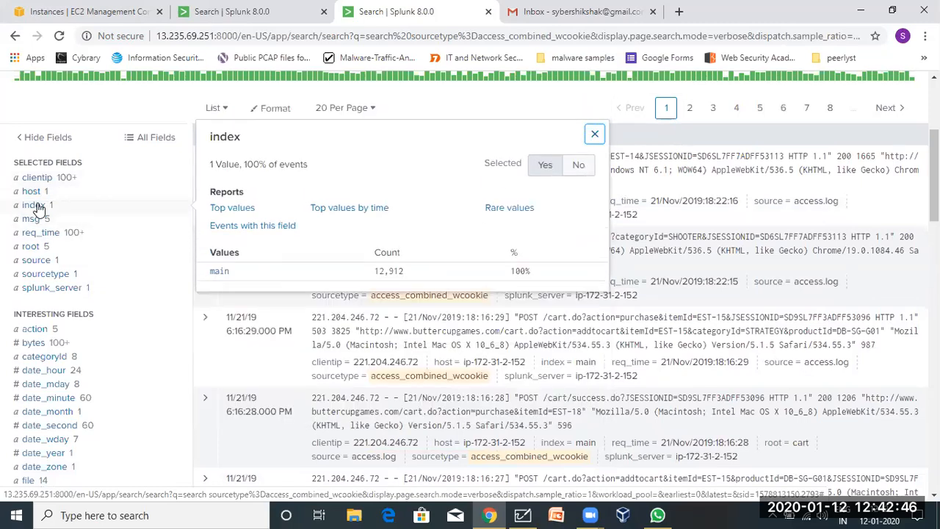
left_click(44, 328)
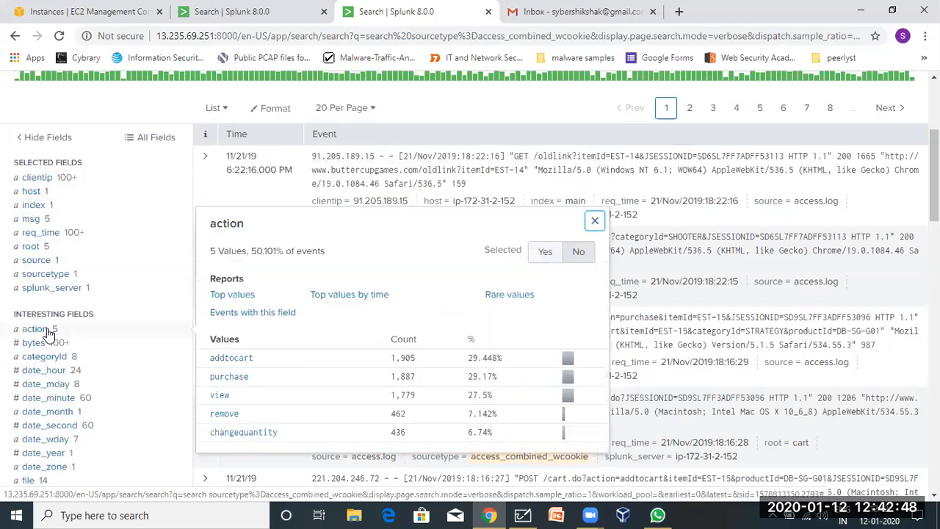
scroll(147, 309, "down", 2)
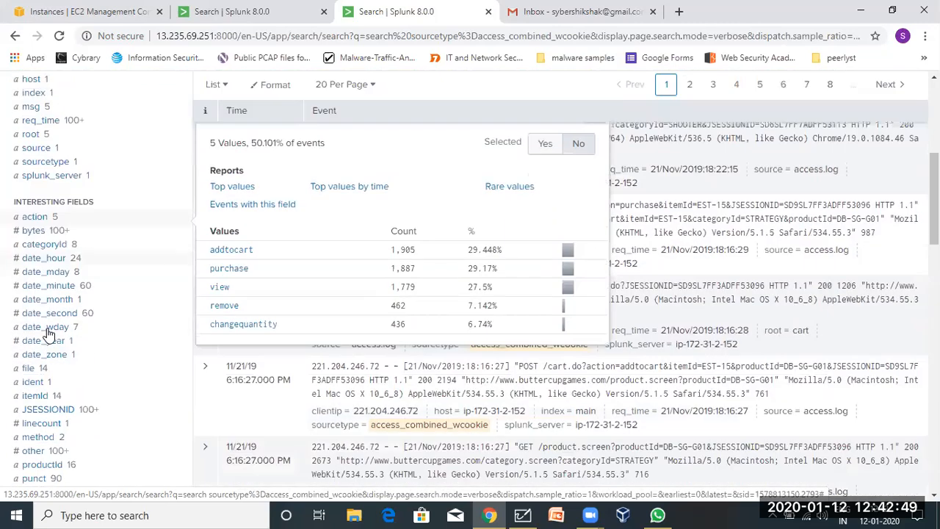
left_click(30, 369)
scroll(31, 378, "down", 2)
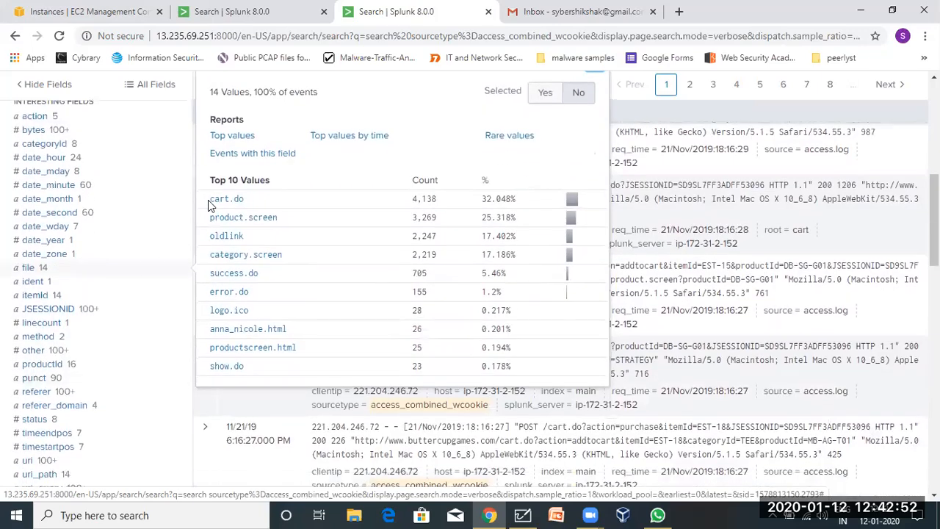
left_click(33, 296)
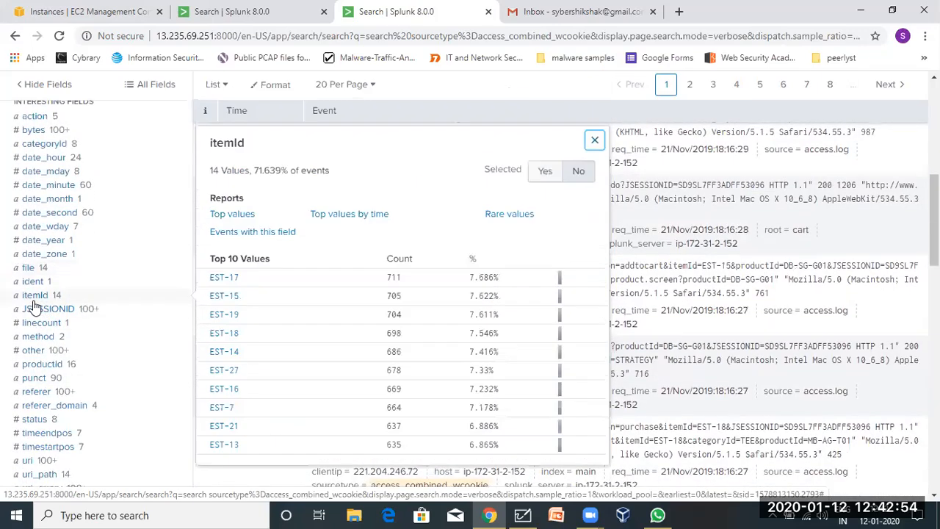
scroll(36, 393, "down", 1)
scroll(35, 397, "down", 1)
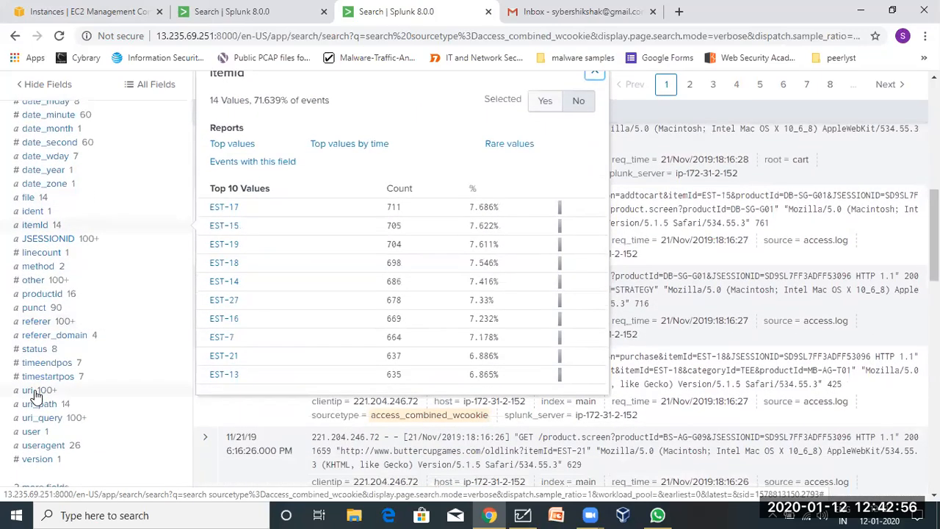
left_click(35, 393)
scroll(35, 393, "down", 1)
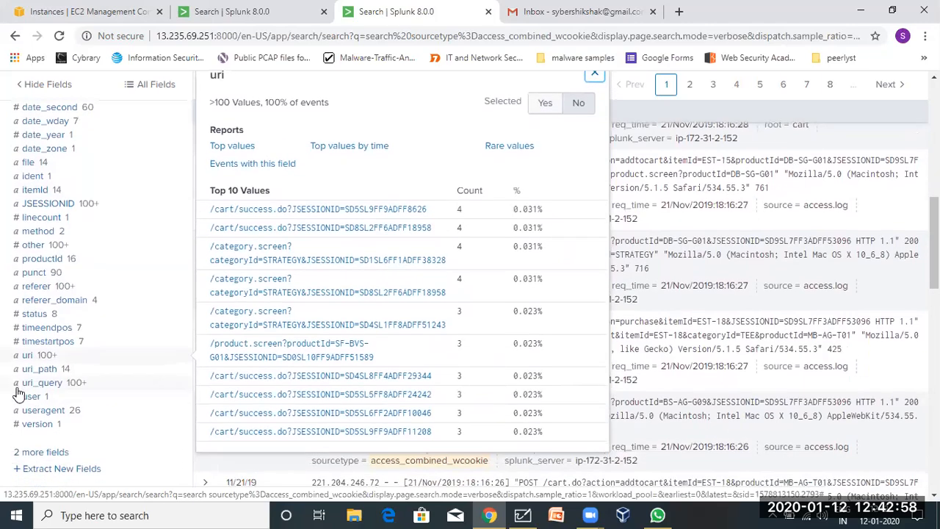
Review the user, uri_path, other, method and JSESSIONID summaries, then return to the query.
left_click(27, 398)
left_click(42, 371)
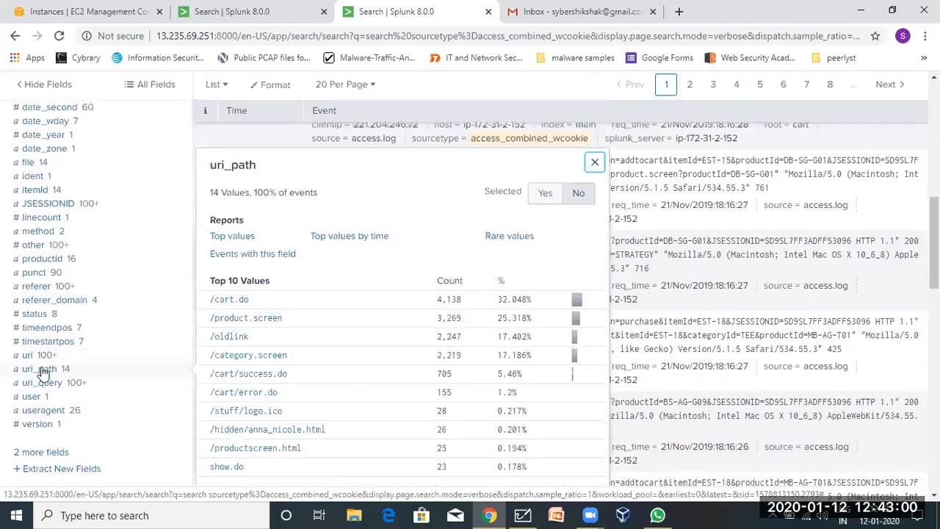
left_click(43, 358)
scroll(43, 360, "down", 1)
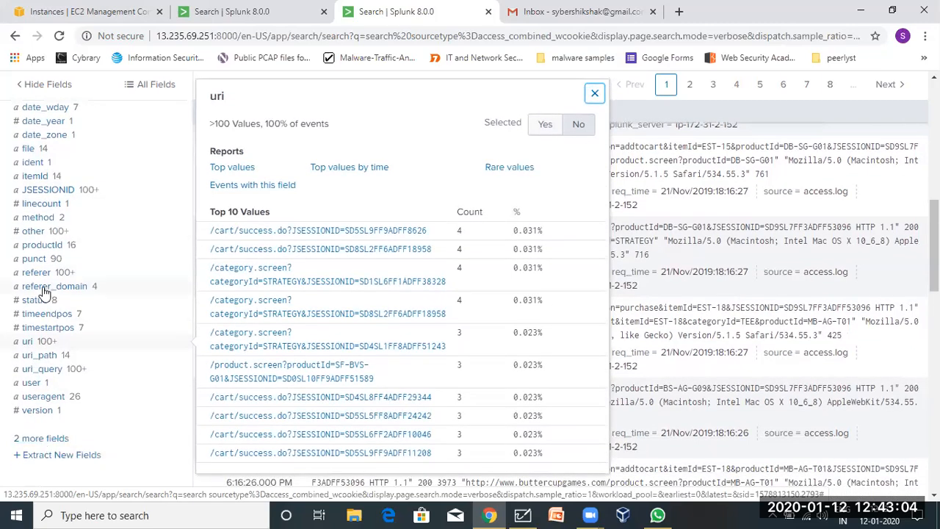
left_click(34, 233)
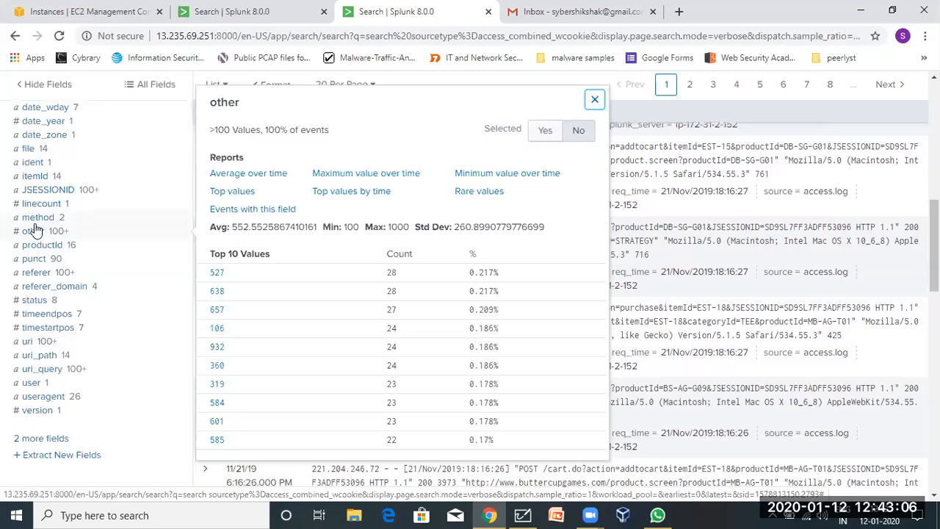
left_click(37, 219)
scroll(45, 224, "up", 1)
scroll(44, 220, "up", 2)
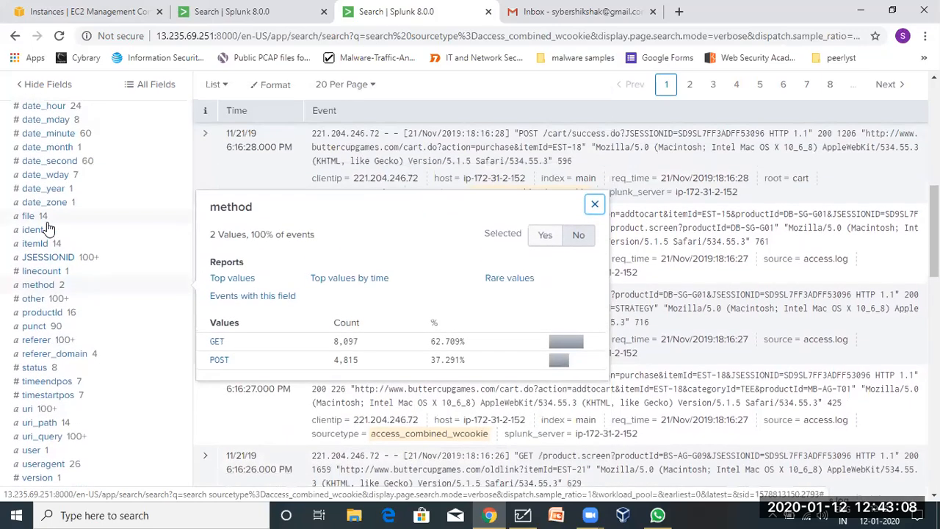
left_click(36, 258)
scroll(37, 265, "up", 5)
scroll(40, 257, "up", 2)
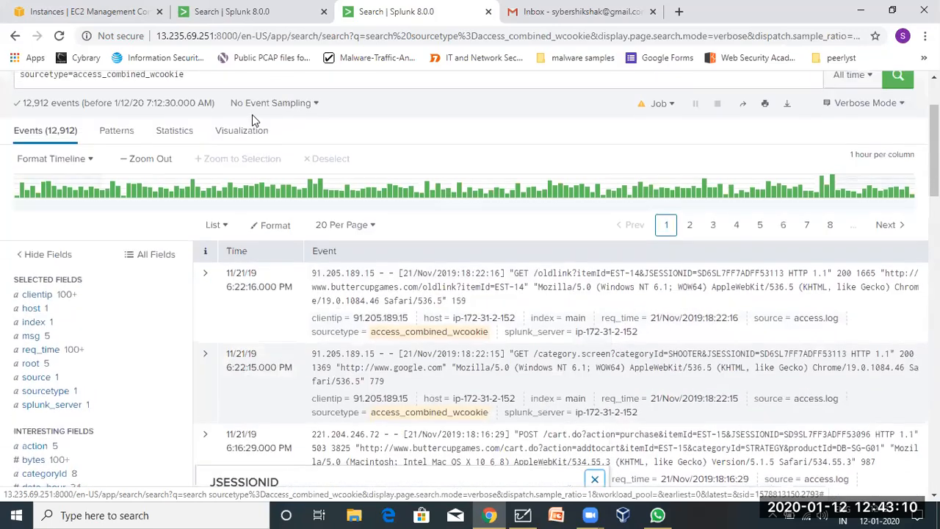
scroll(206, 125, "up", 3)
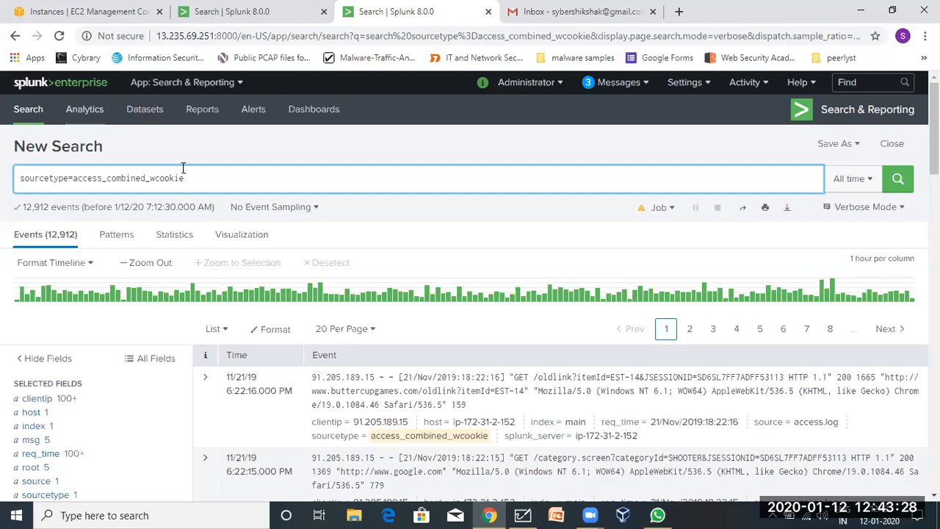
left_click_drag(184, 176, 20, 175)
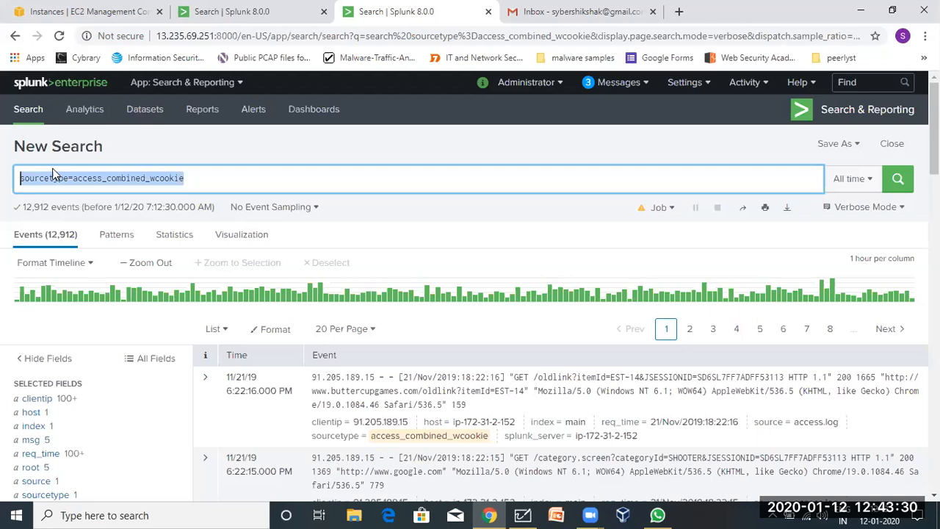
left_click(204, 187)
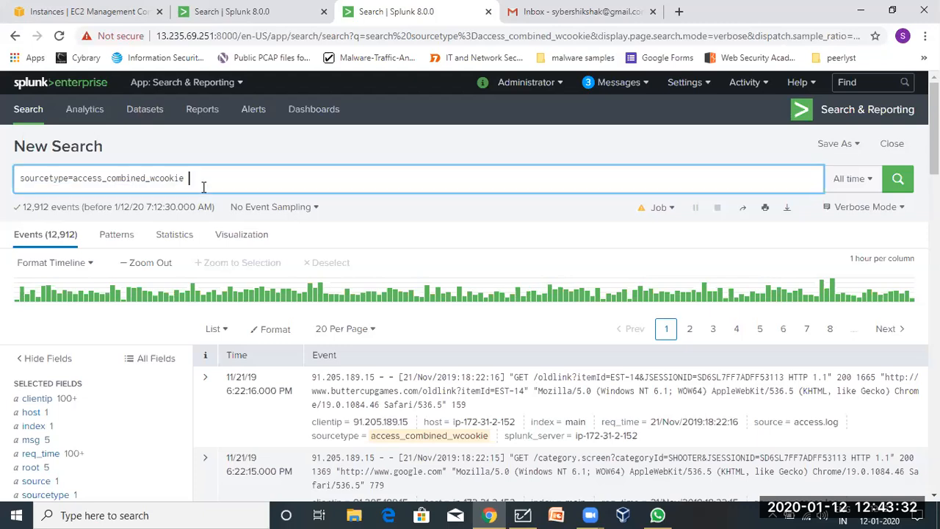
Expand the 6:16:29 POST /cart.do purchase event and select its referer_domain field name.
scroll(80, 410, "down", 2)
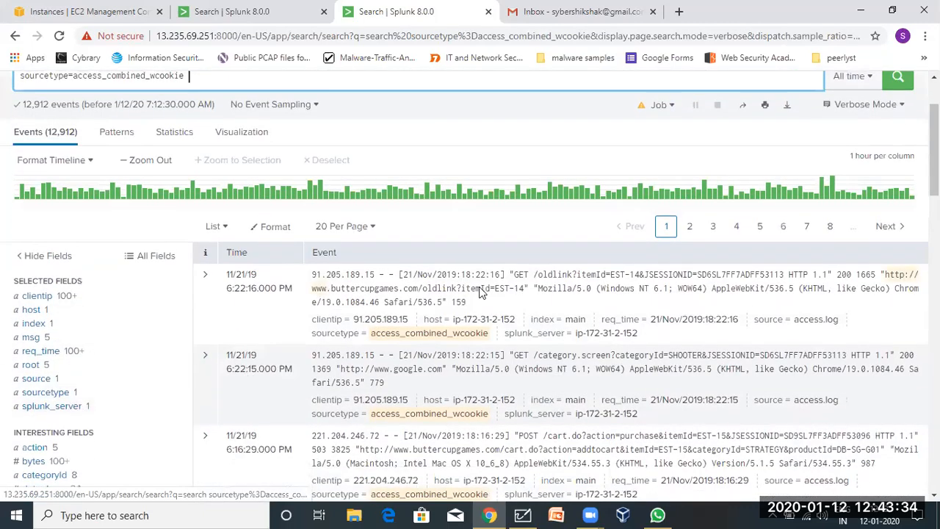
scroll(283, 338, "up", 2)
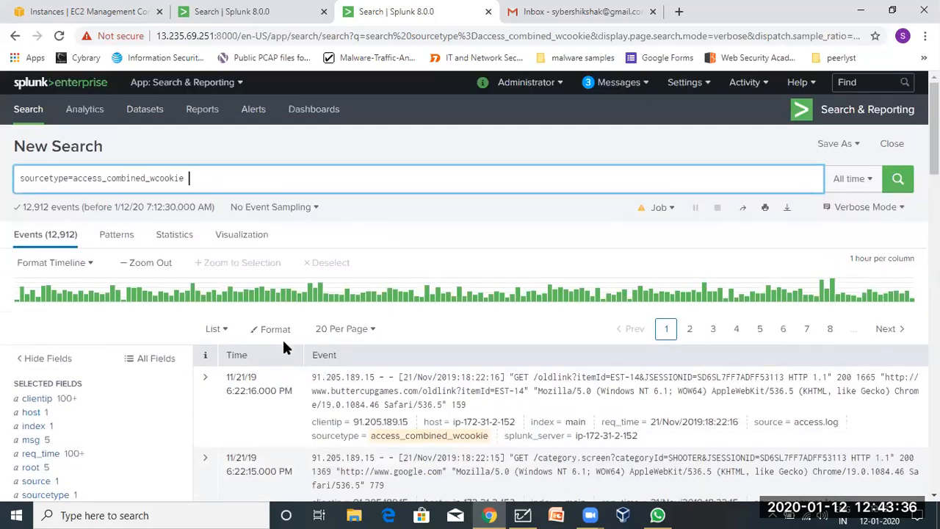
scroll(269, 390, "down", 4)
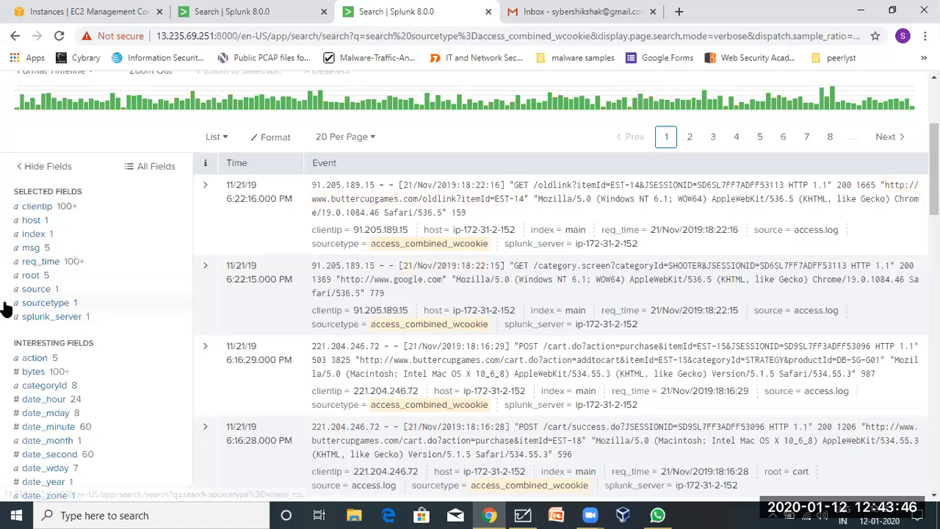
scroll(26, 409, "down", 1)
scroll(26, 408, "down", 1)
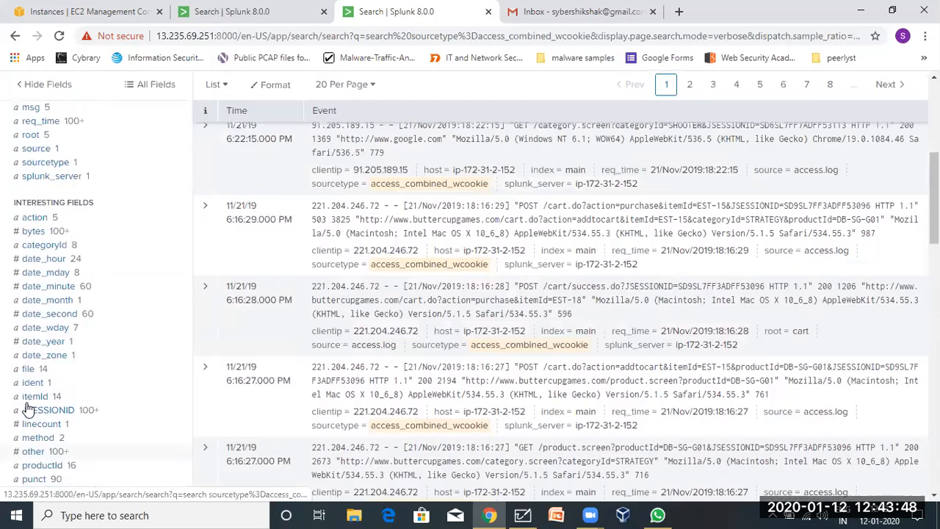
left_click(208, 241)
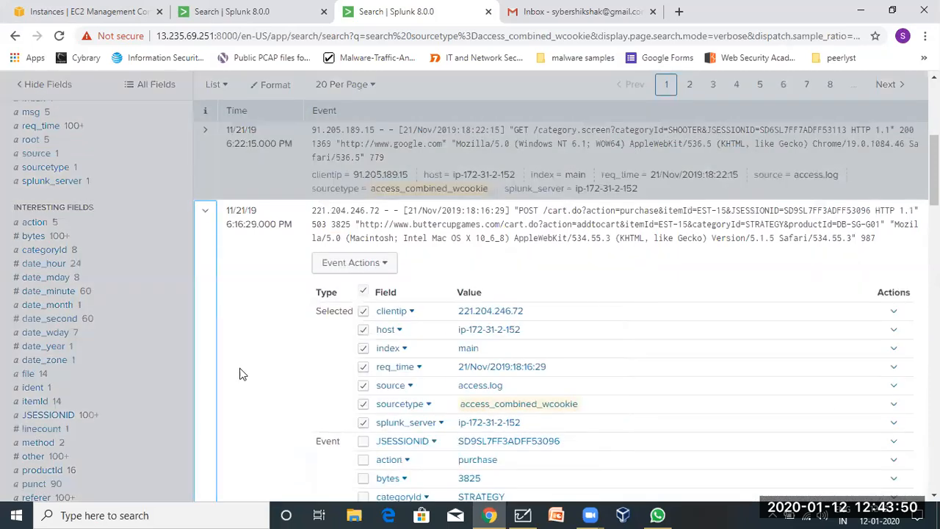
scroll(242, 374, "down", 5)
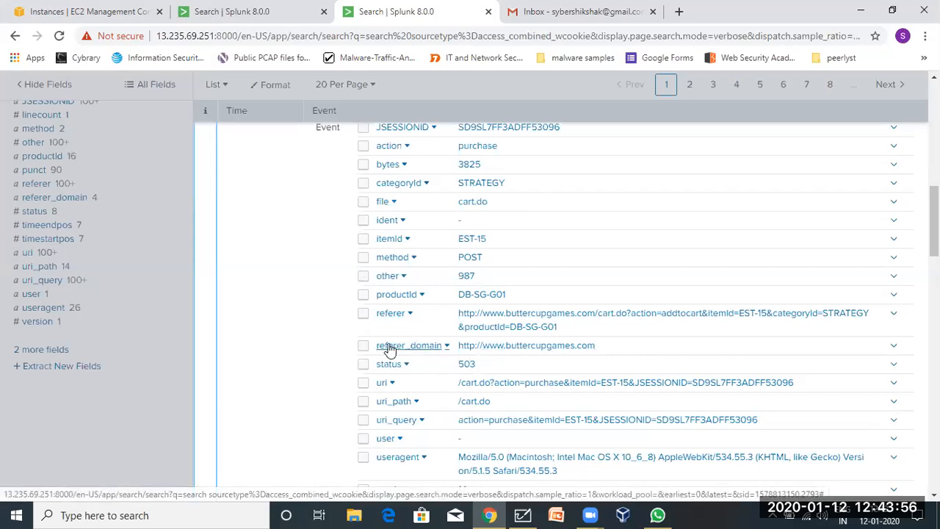
left_click_drag(373, 347, 448, 345)
key("ctrl+c")
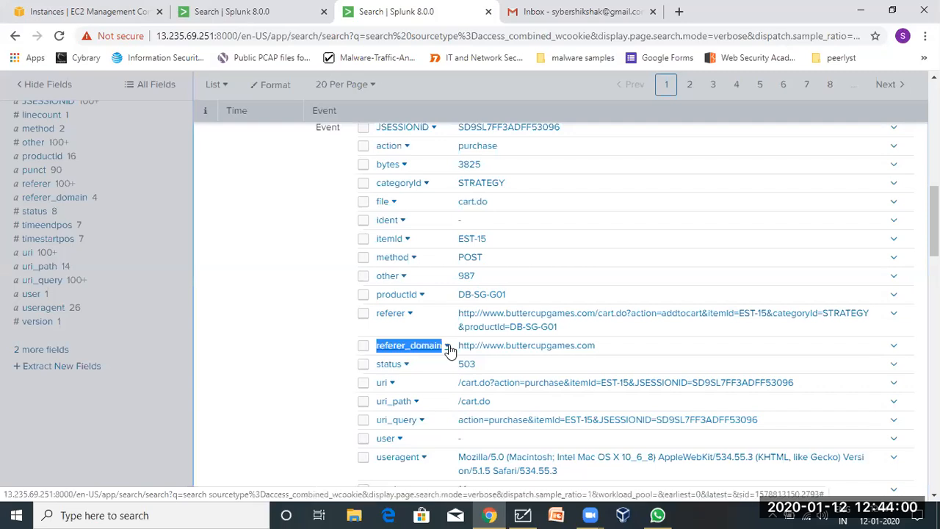
left_click(449, 349)
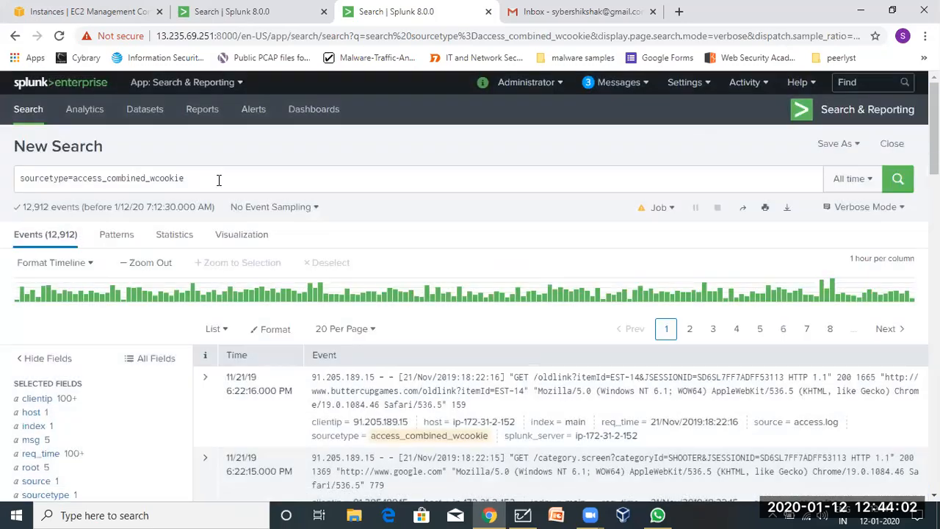
Extend the query to sourcetype=access_combined_wcookie | table referer_domain on one line.
left_click(219, 180)
key("ctrl+v")
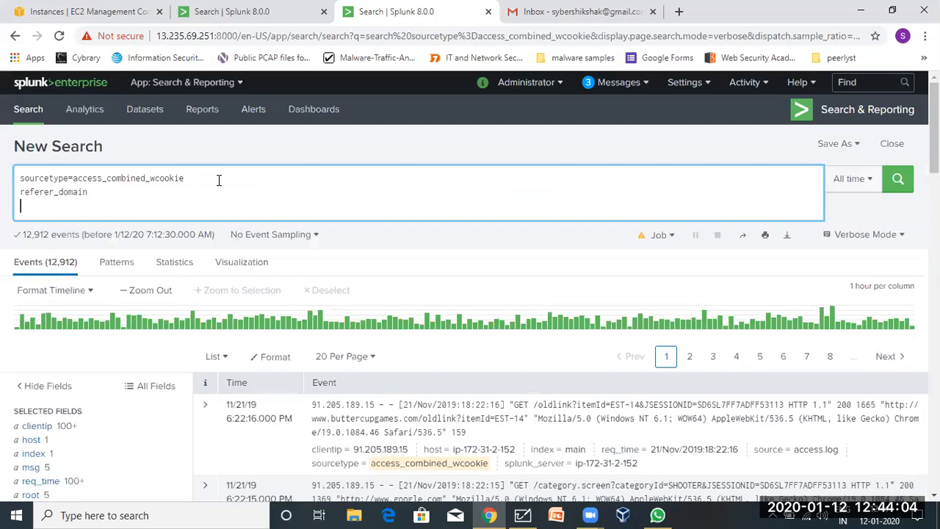
key("BackSpace")
left_click(208, 178)
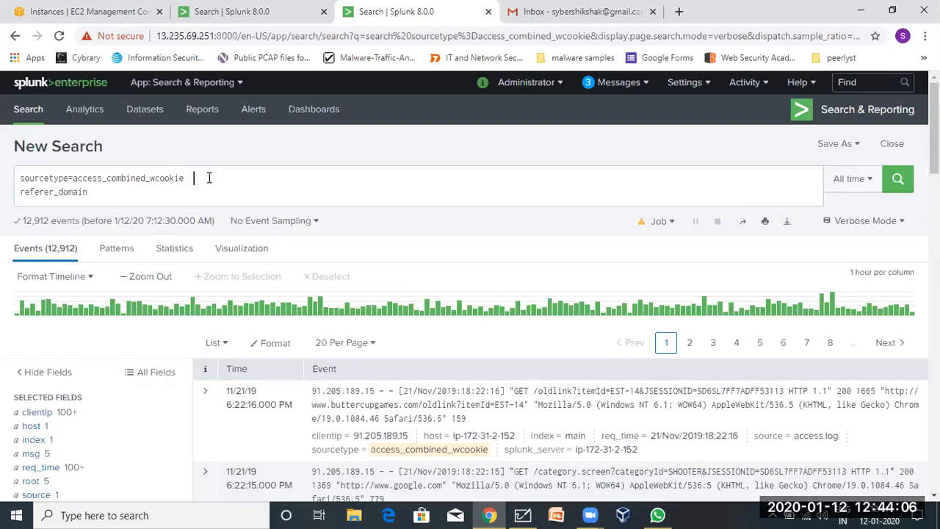
type("| table")
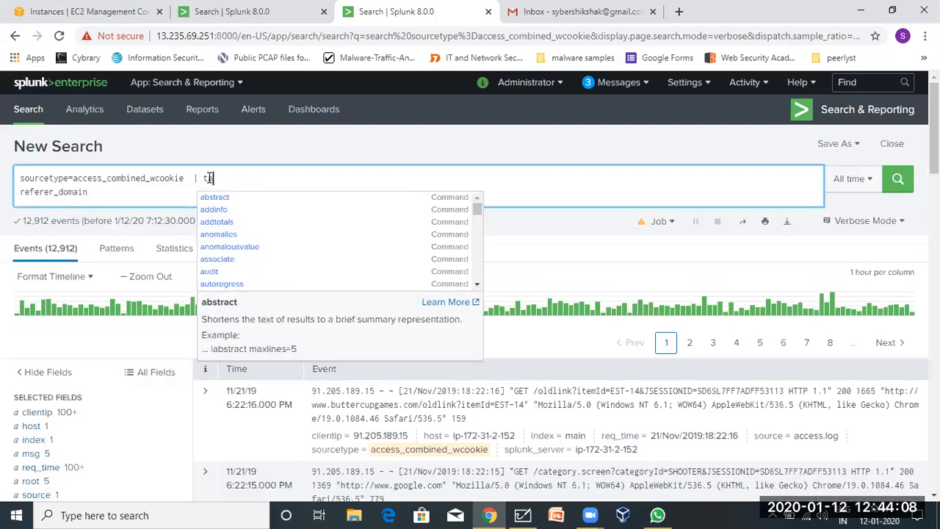
left_click(17, 197)
left_click(21, 191)
key("BackSpace")
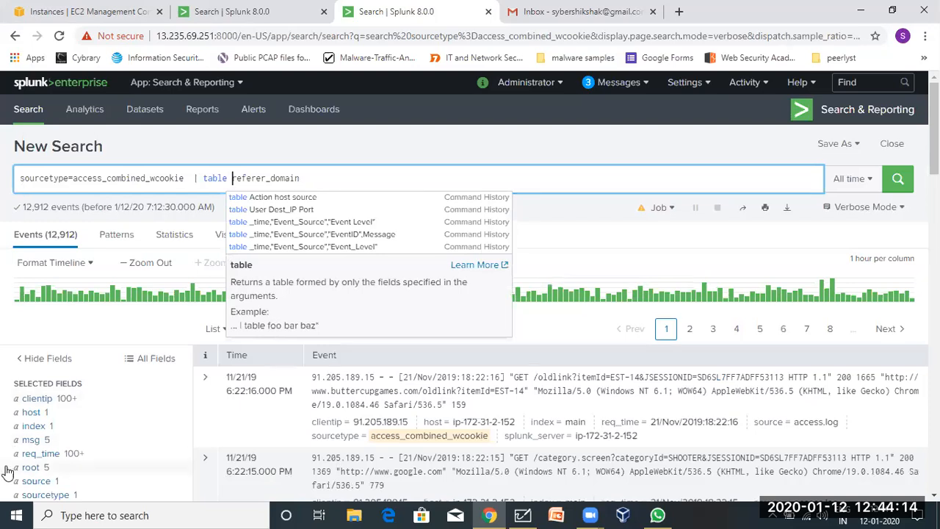
Drag the clientip field name from its field summary into the query after referer_domain.
scroll(11, 470, "down", 4)
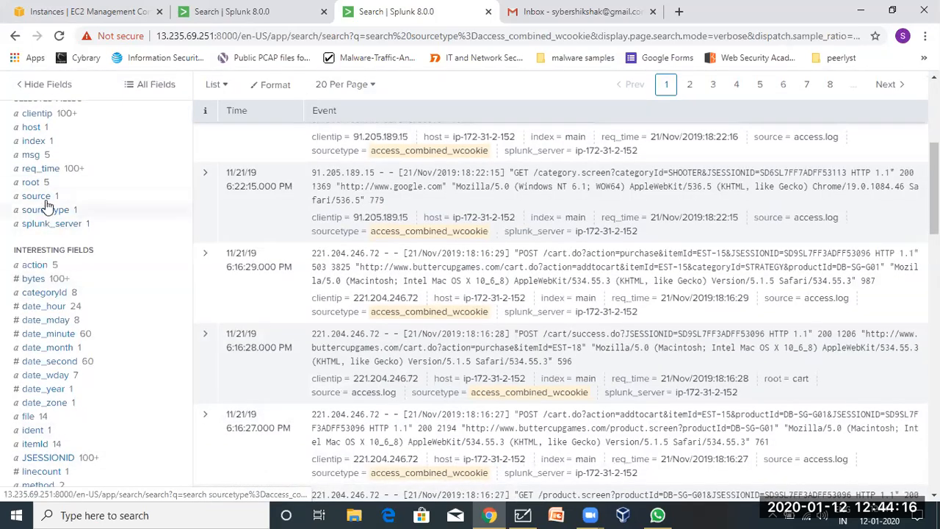
left_click(36, 182)
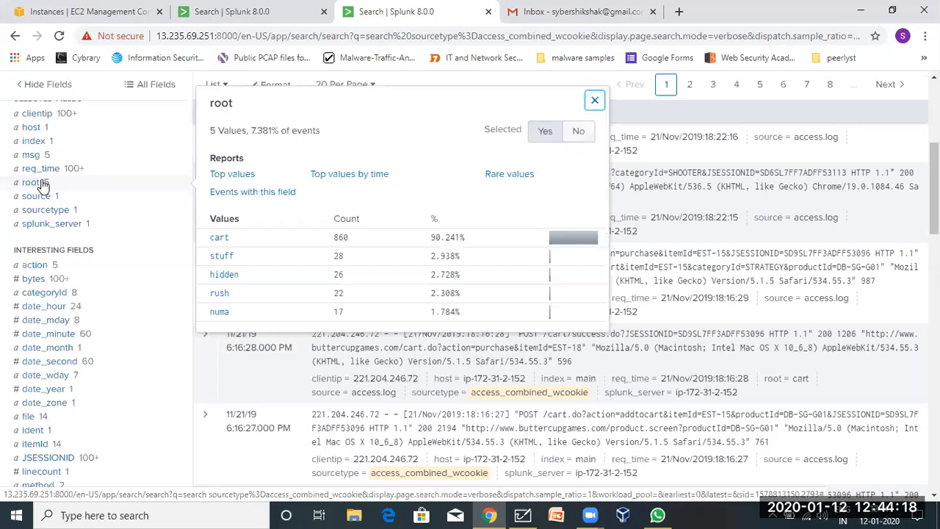
left_click(40, 182)
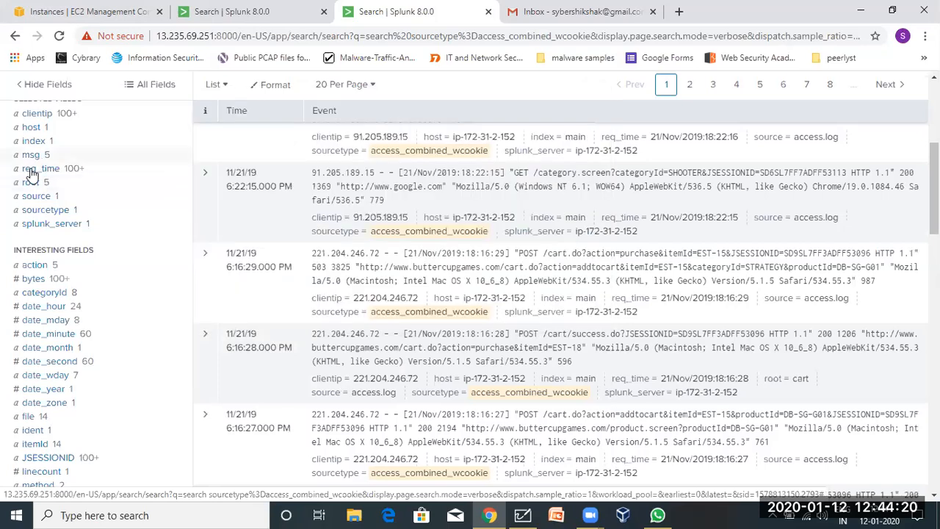
scroll(30, 202, "down", 6)
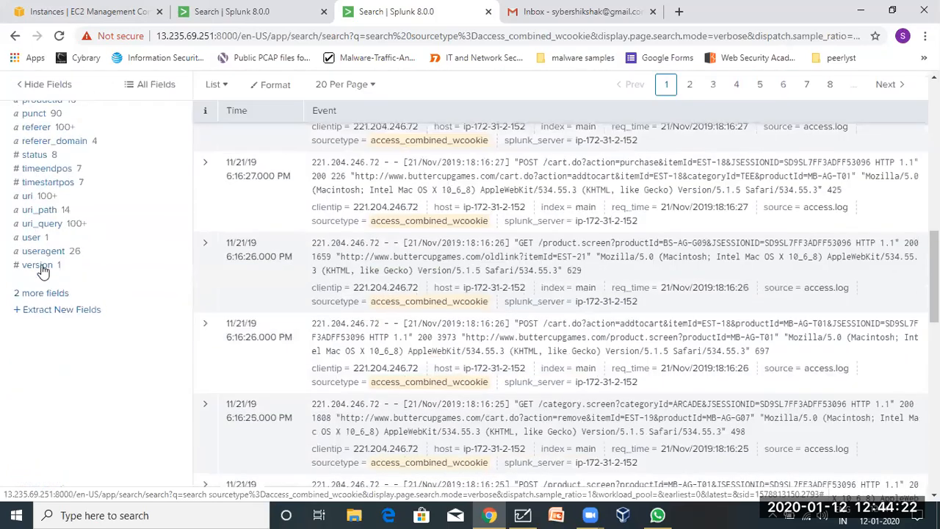
left_click(31, 237)
left_click(30, 238)
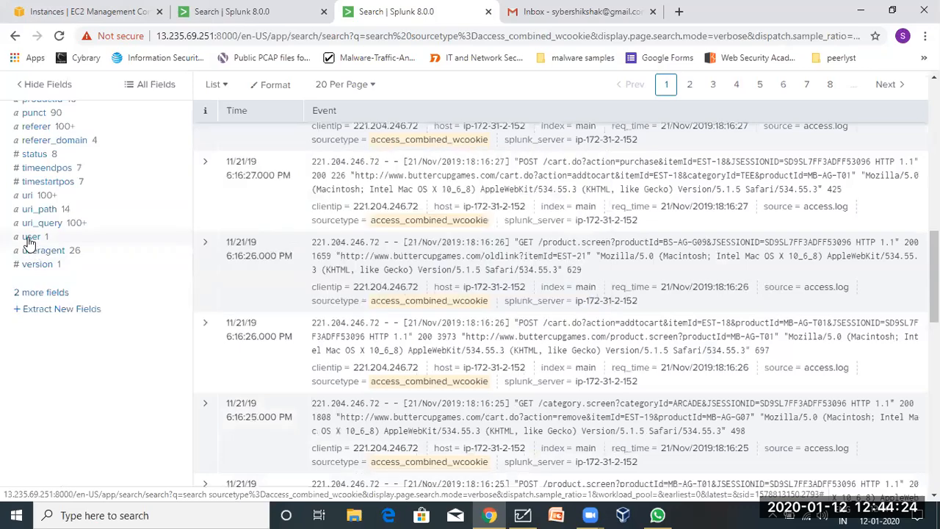
scroll(29, 241, "up", 7)
scroll(29, 242, "up", 3)
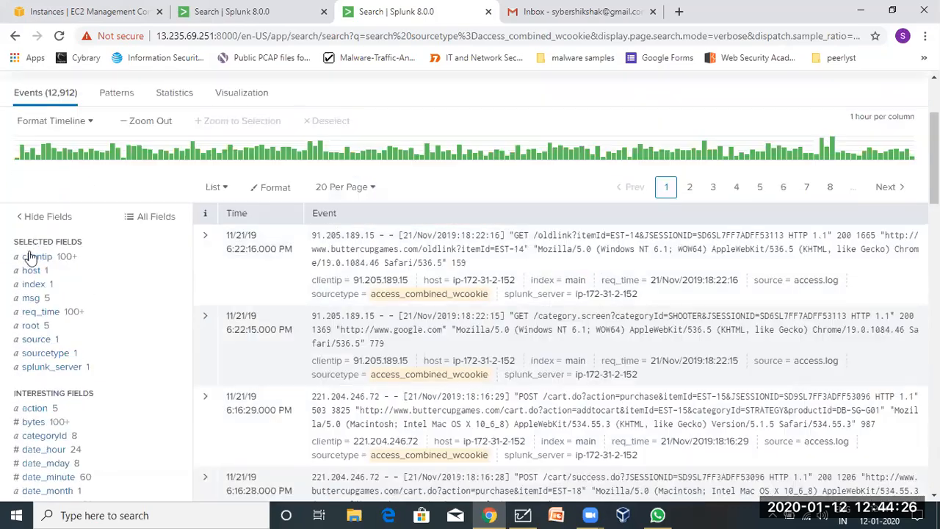
scroll(31, 265, "down", 4)
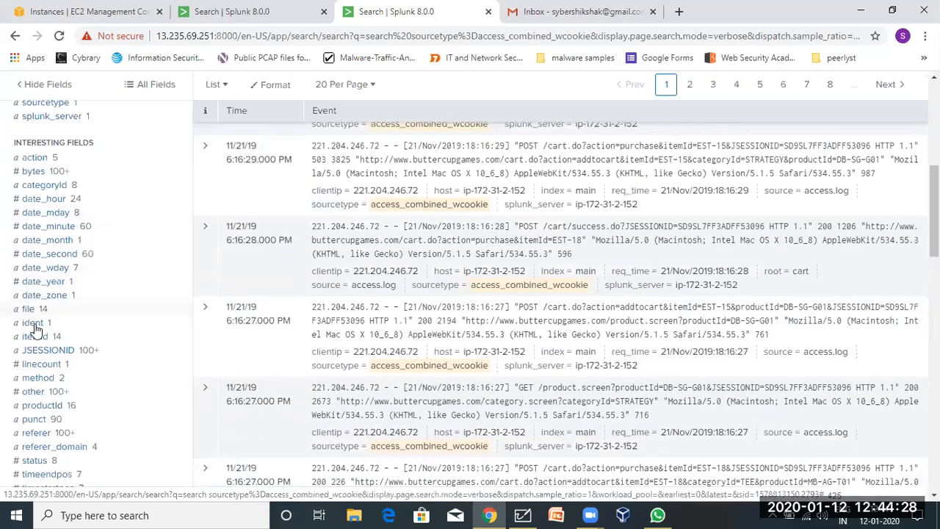
scroll(42, 263, "up", 4)
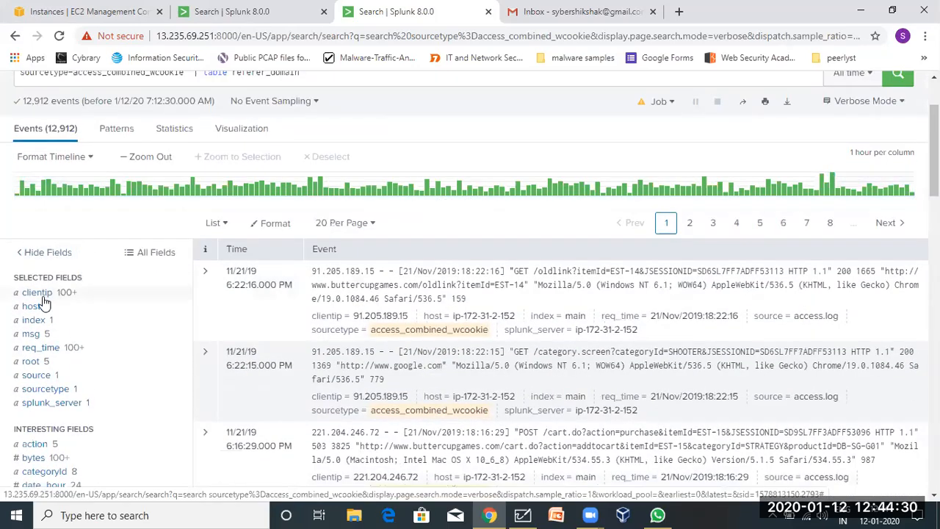
left_click(38, 294)
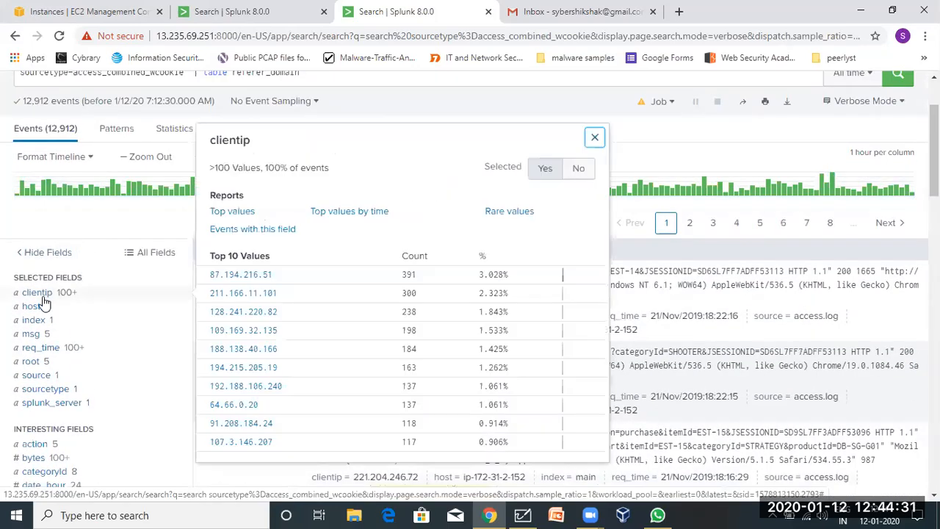
double_click(230, 140)
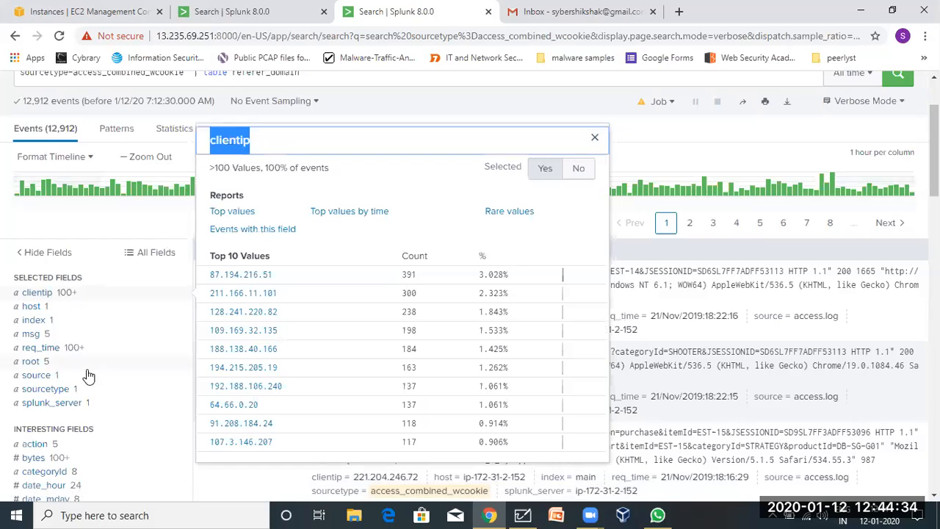
scroll(57, 330, "up", 2)
left_click_drag(208, 245, 319, 180)
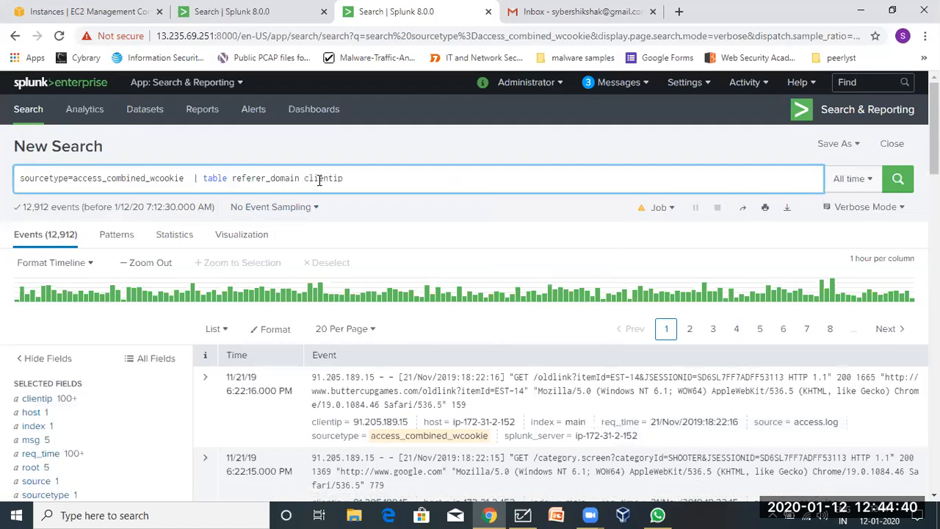
Insert action before referer_domain in the table command and run it, listing 12,912 rows.
left_click(231, 178)
type("action")
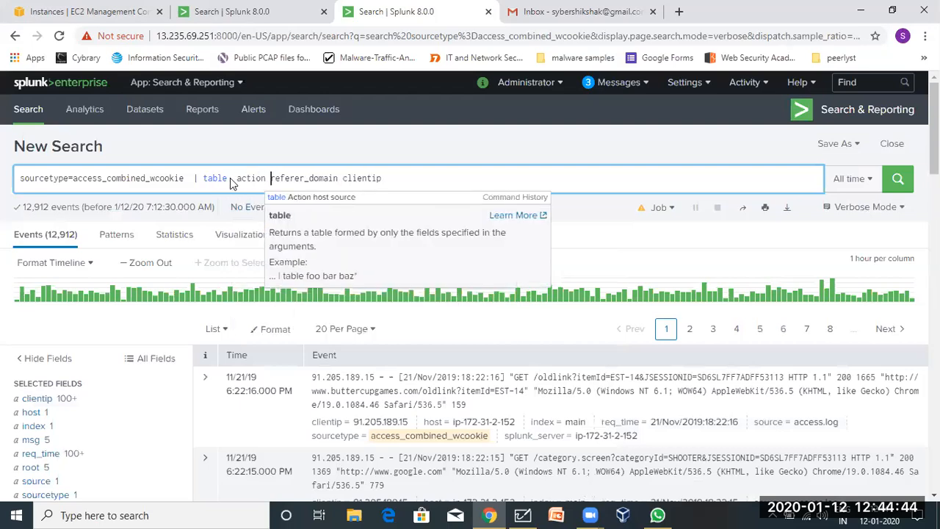
key("Return")
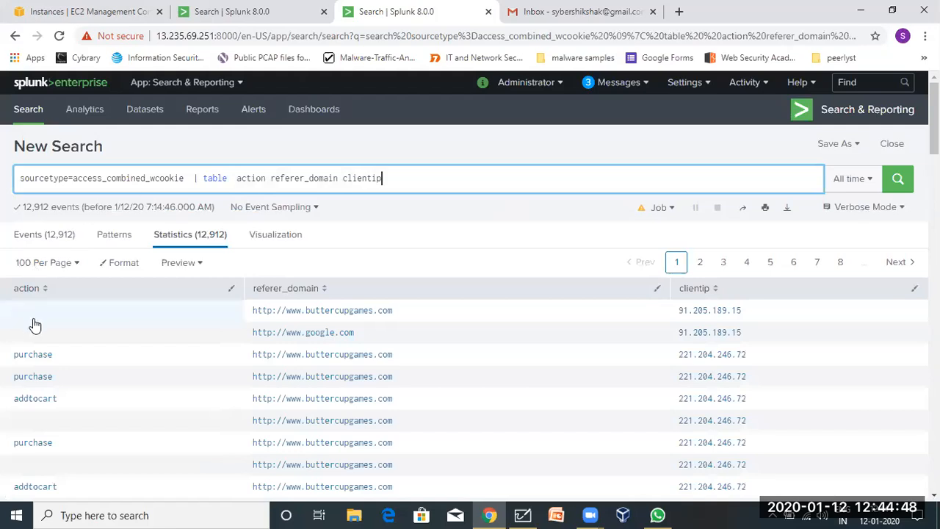
scroll(154, 381, "down", 1)
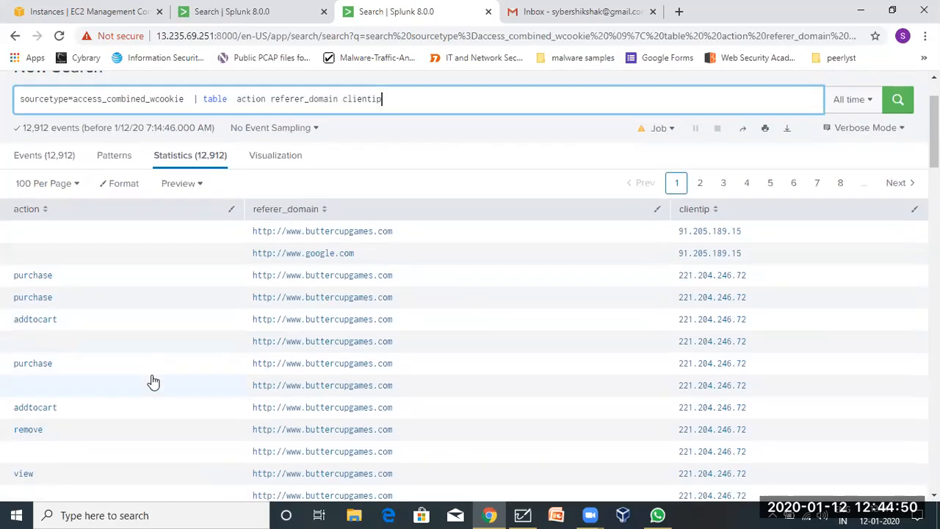
scroll(153, 380, "down", 1)
scroll(153, 381, "up", 2)
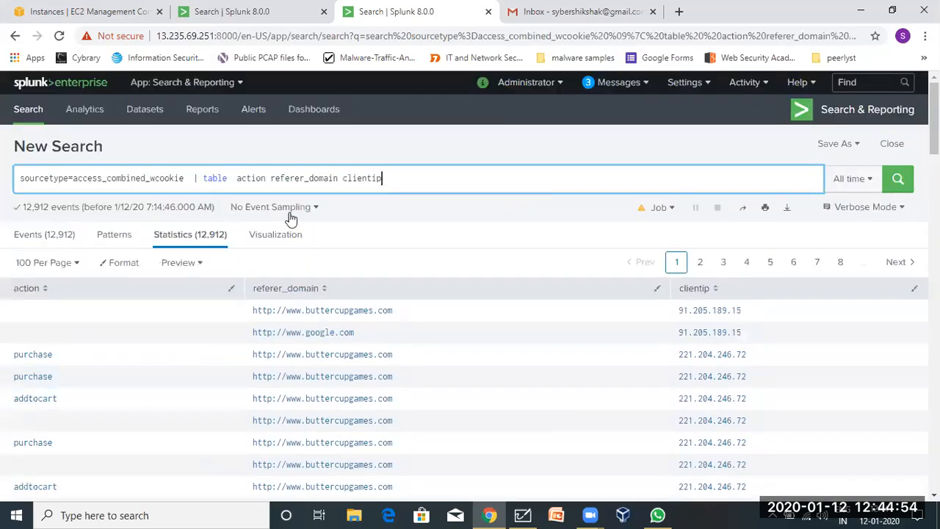
left_click_drag(63, 359, 6, 370)
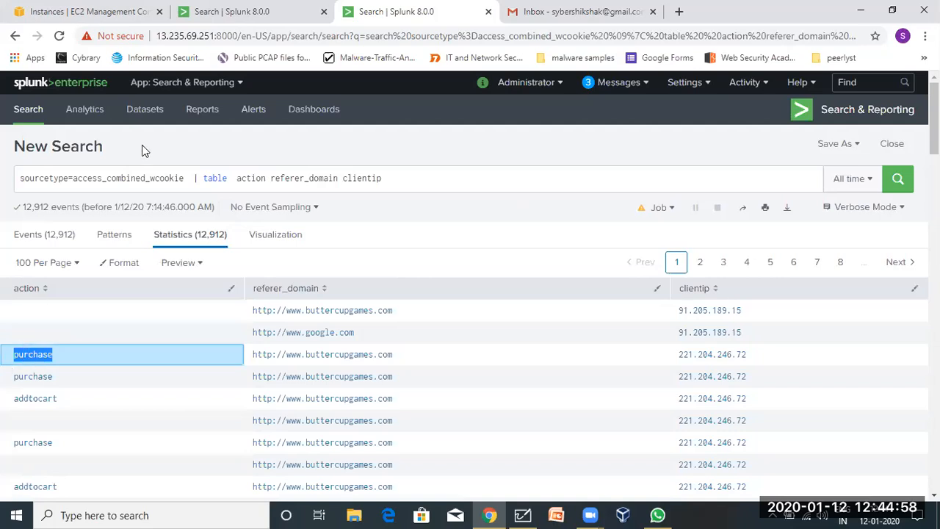
Append action=purchase to the sourcetype query and run it, returning 1,887 events.
left_click(190, 174)
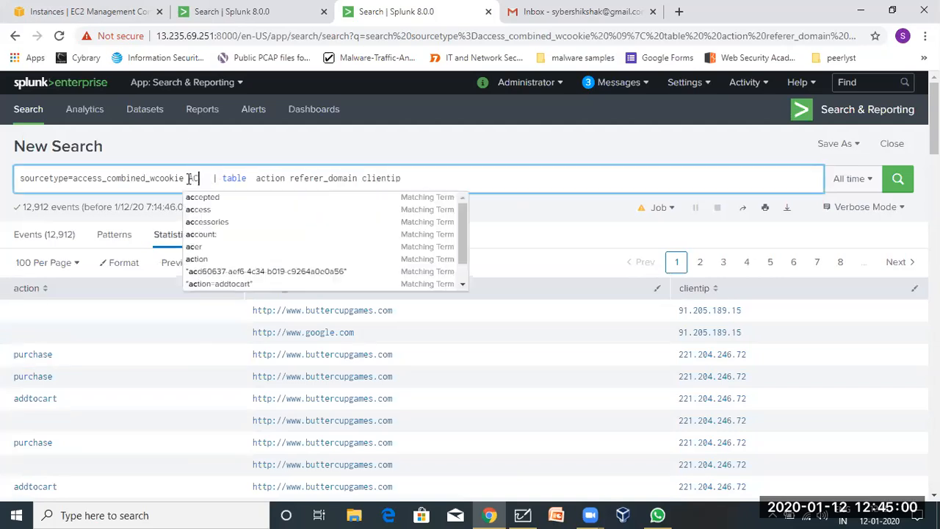
type("a")
key("BackSpace")
type("act")
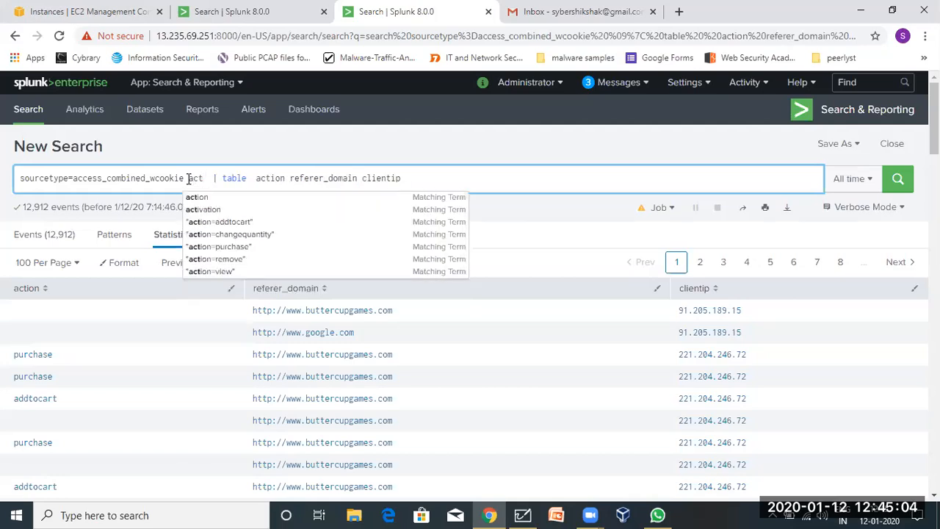
type("ion=")
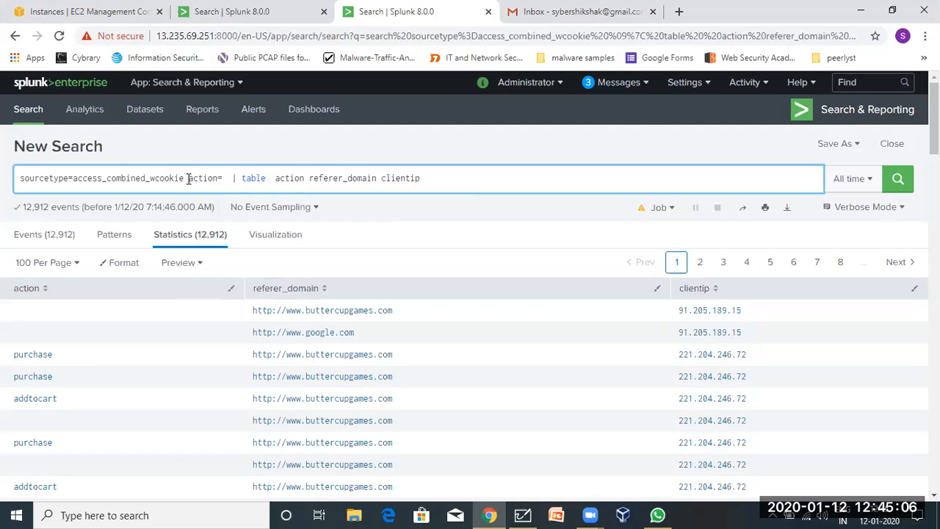
type("purchase")
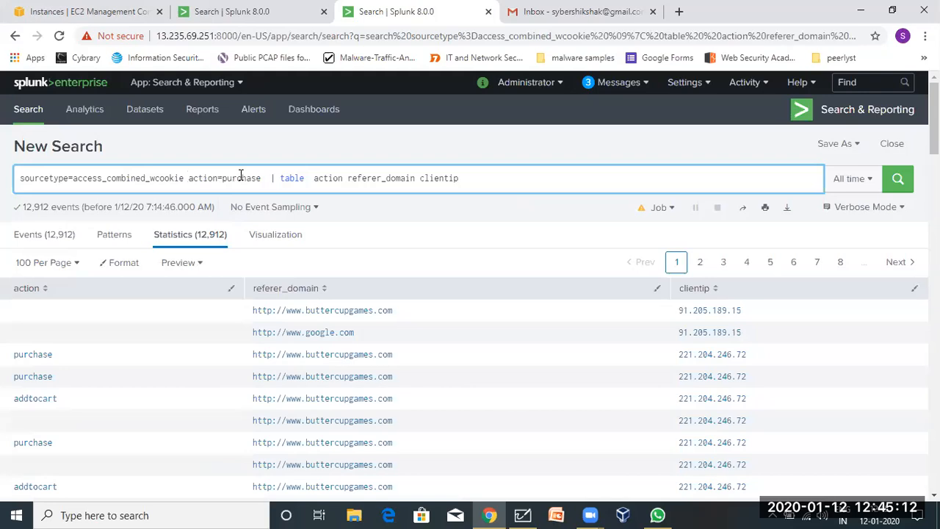
left_click_drag(265, 176, 188, 180)
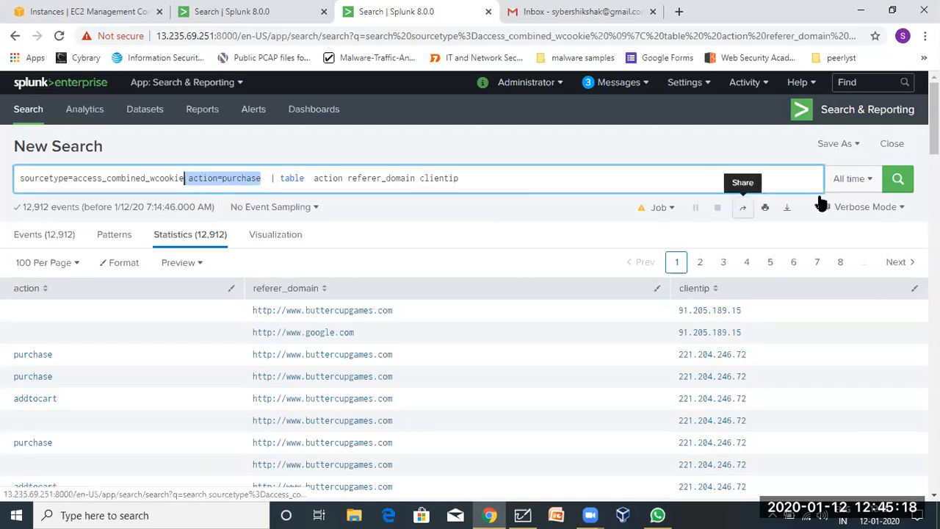
left_click(898, 180)
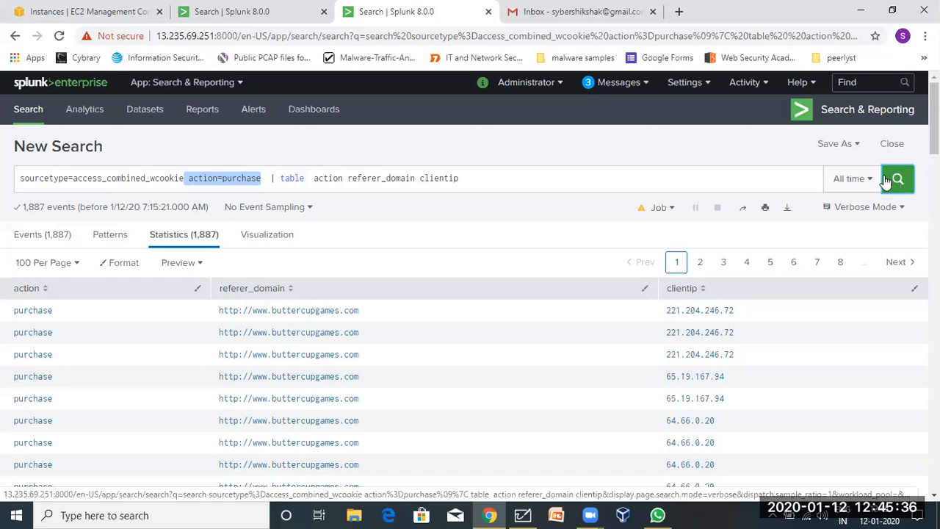
left_click(479, 179)
Bring up the Save As options for the purchase-only search.
left_click(450, 201)
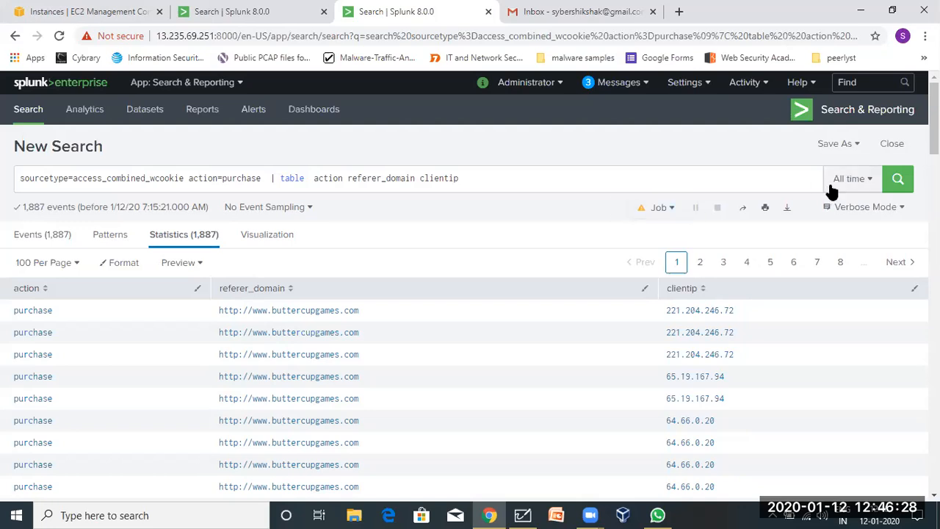
left_click(843, 147)
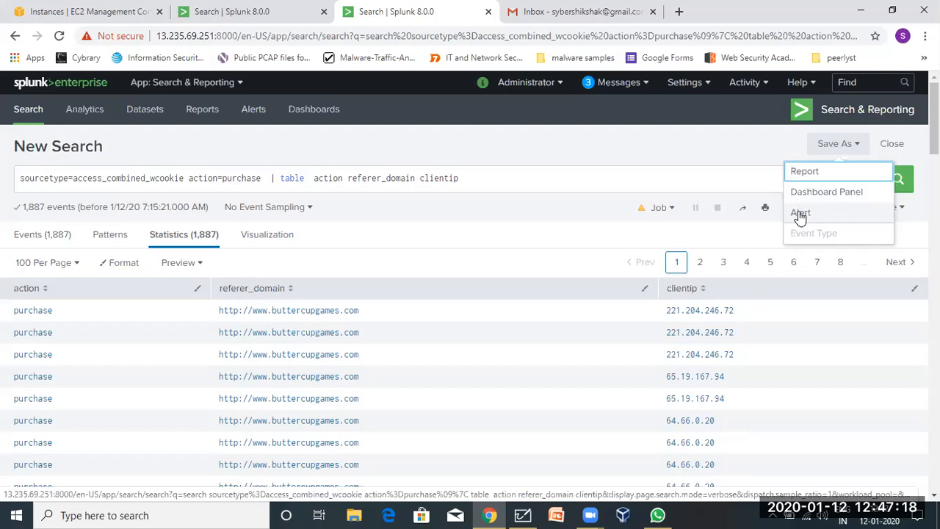
Check the action=purchase query, then choose to save it as an alert.
left_click(583, 183)
left_click(520, 187)
left_click_drag(517, 189, 4, 176)
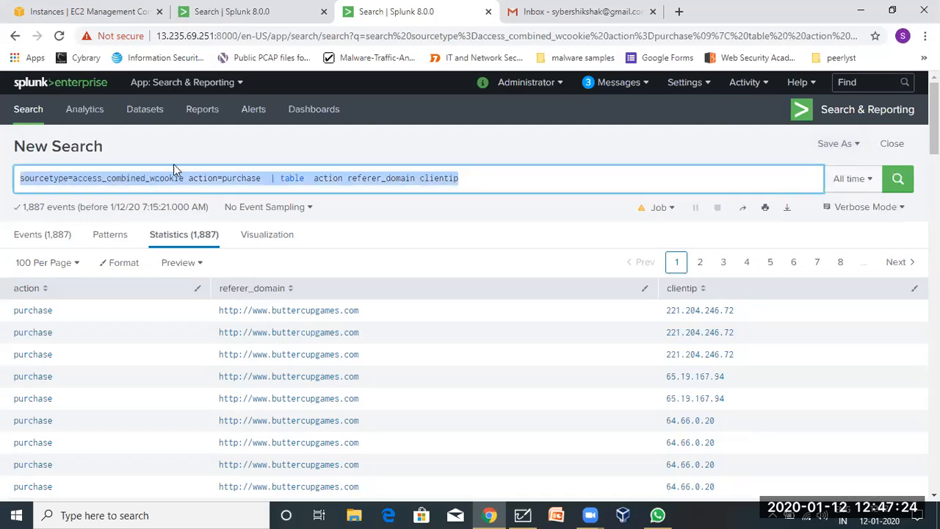
left_click(194, 178)
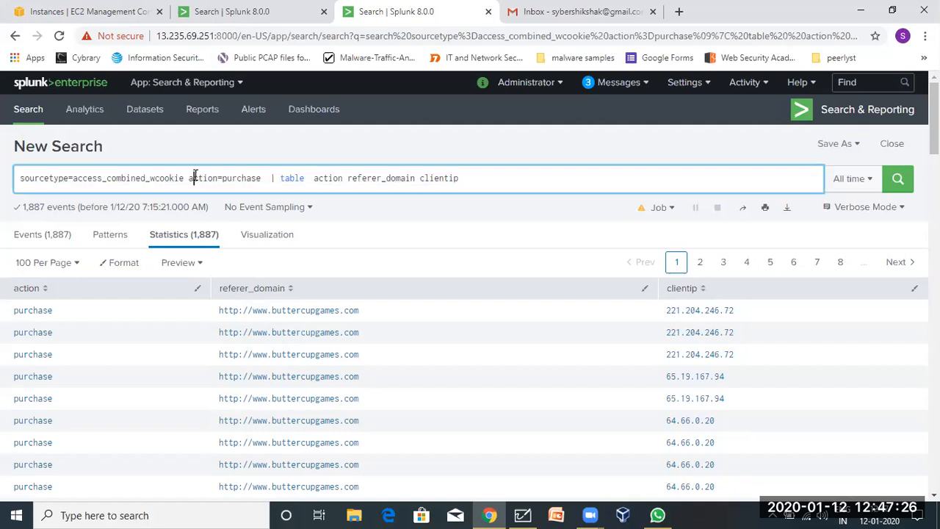
double_click(248, 178)
left_click(210, 181)
left_click(834, 144)
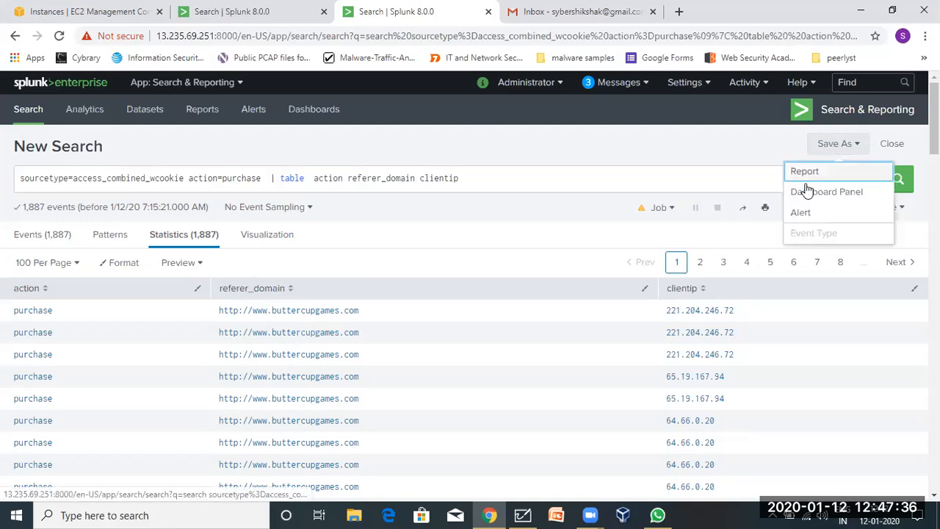
left_click(804, 213)
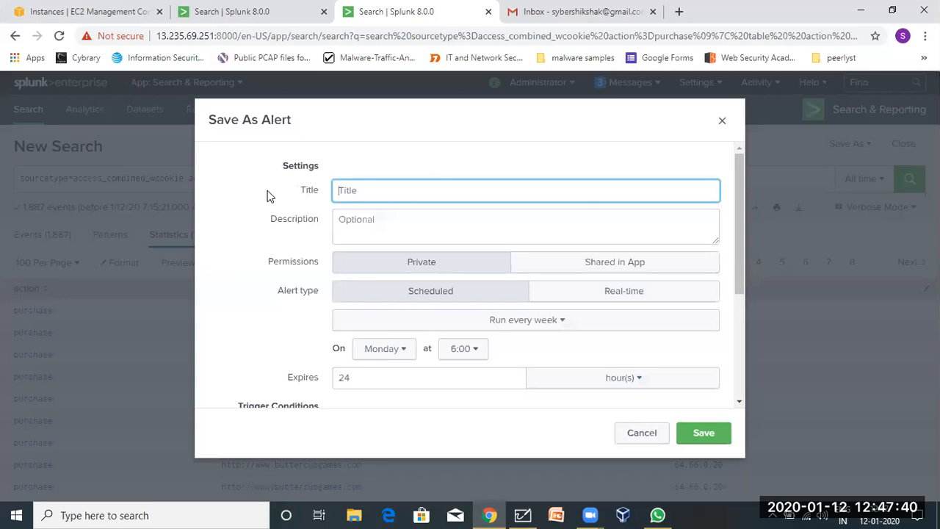
Title the alert 'Alert:purchase results' and describe it as 'test alert for purchase items using access logs'.
scroll(267, 196, "down", 3)
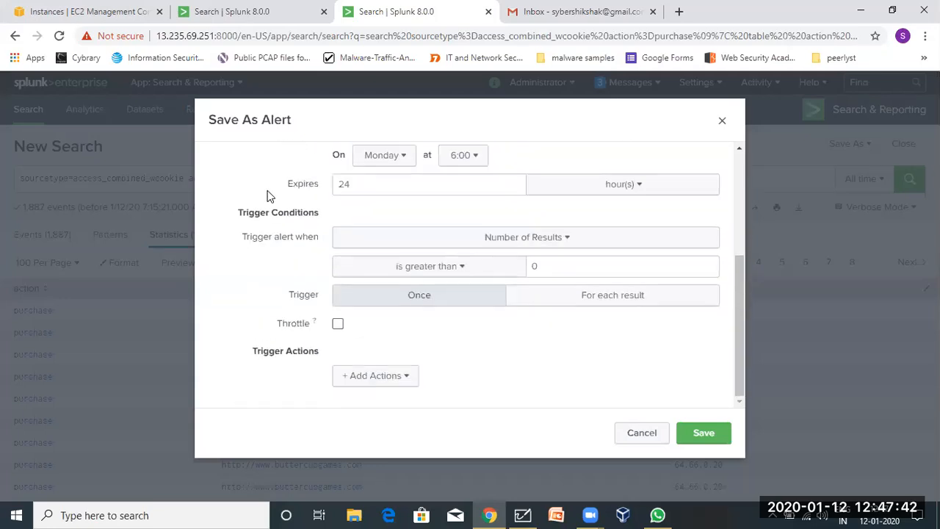
scroll(267, 196, "up", 3)
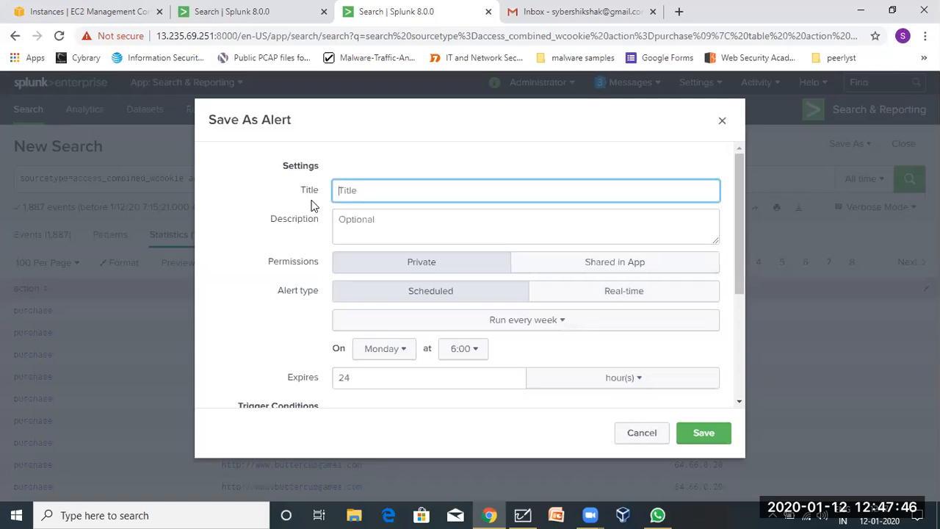
type("Alert:purchase-")
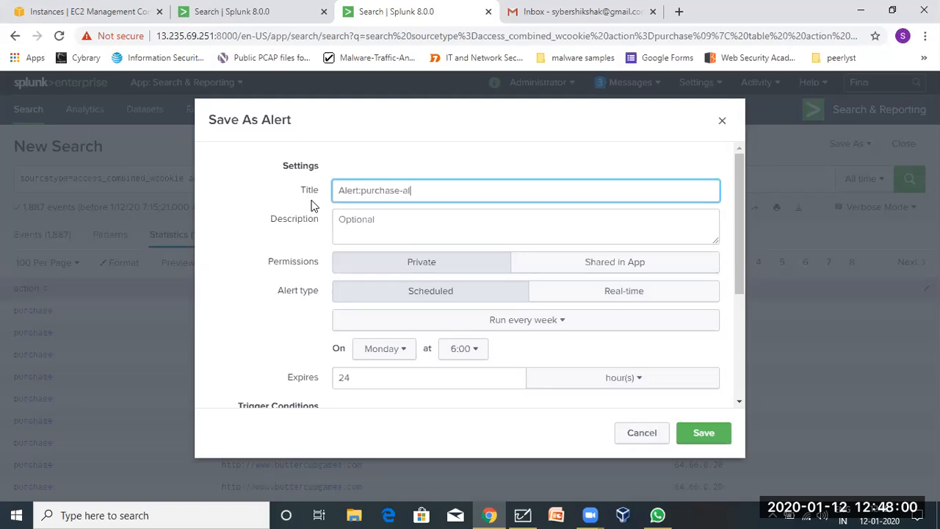
key("BackSpace")
type("results")
left_click(397, 194)
left_click(410, 233)
type("test alert for")
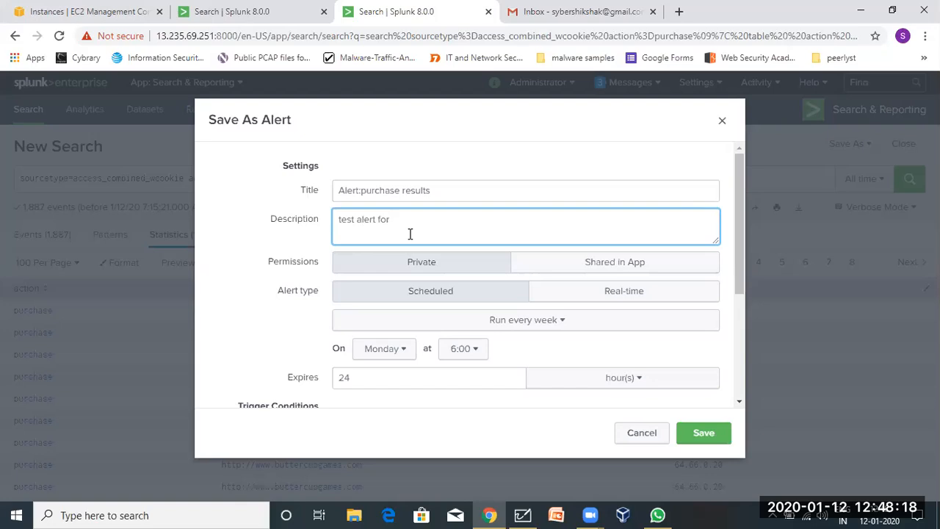
type(" purchase")
key("BackSpace")
key("BackSpace")
key("BackSpace")
type("ase items using access ")
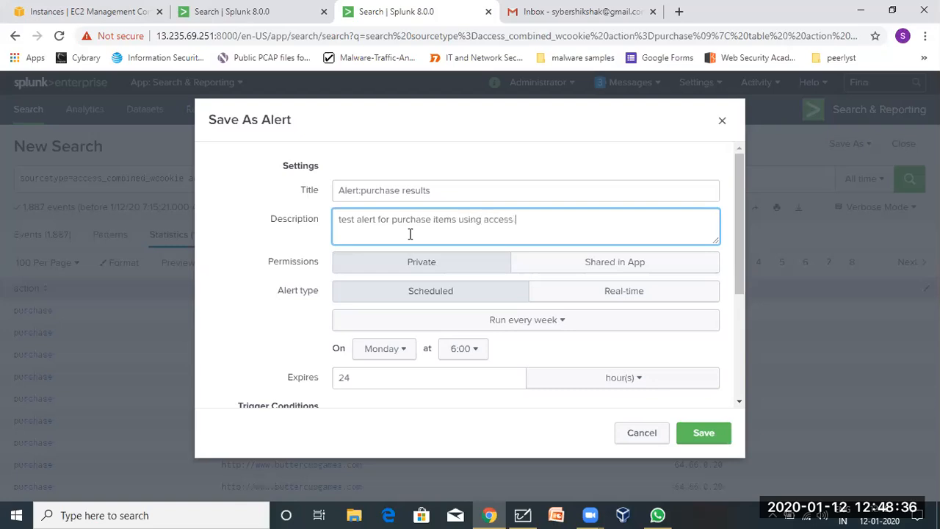
type("logs")
Share the alert in the app and set its type to Real-time.
scroll(490, 251, "down", 1)
left_click(556, 263)
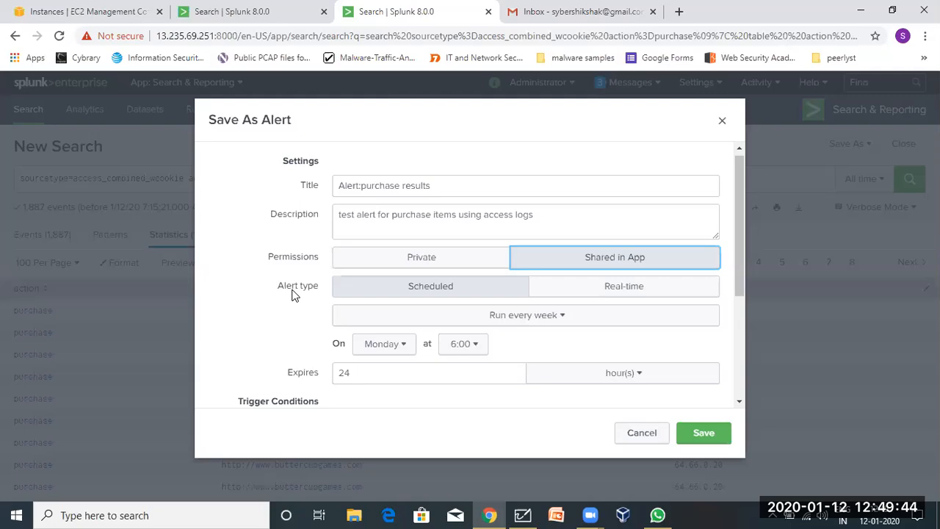
left_click(612, 291)
Schedule the alert to run every hour at 0 minutes past the hour.
left_click(462, 290)
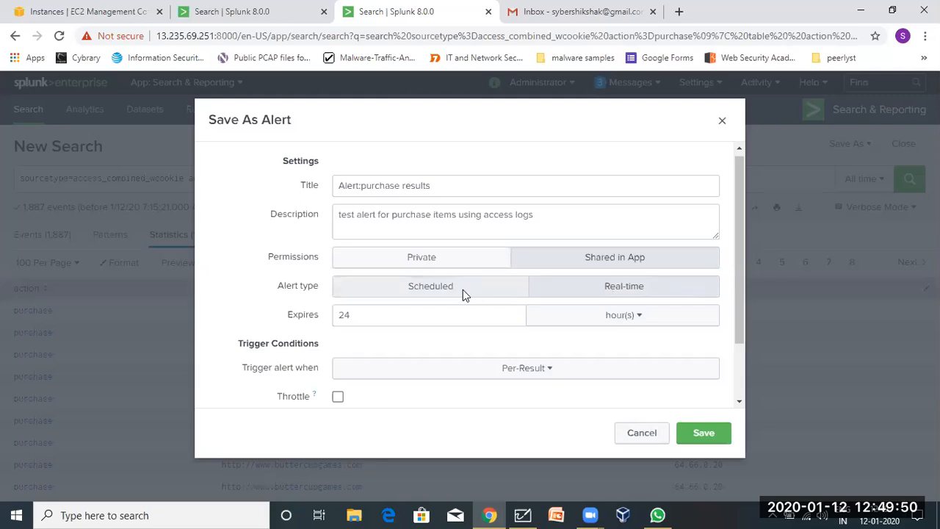
left_click(604, 288)
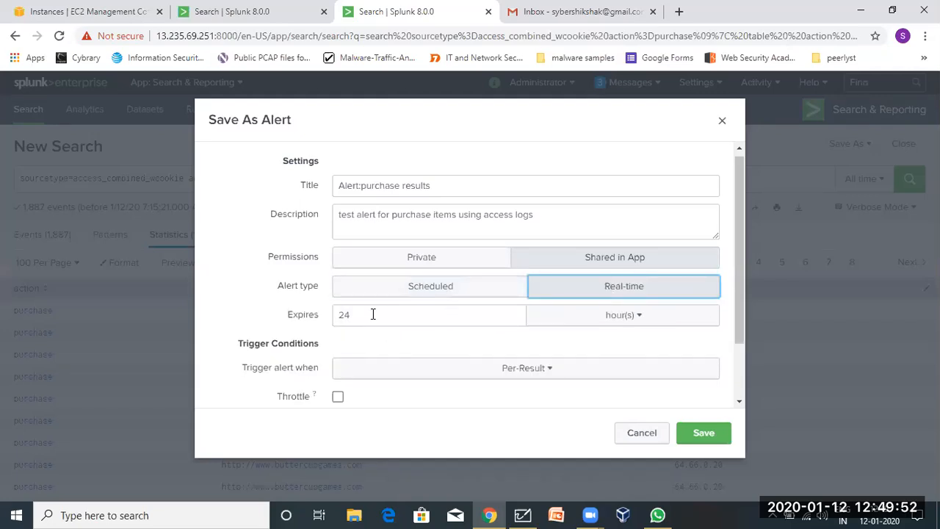
left_click_drag(365, 315, 321, 321)
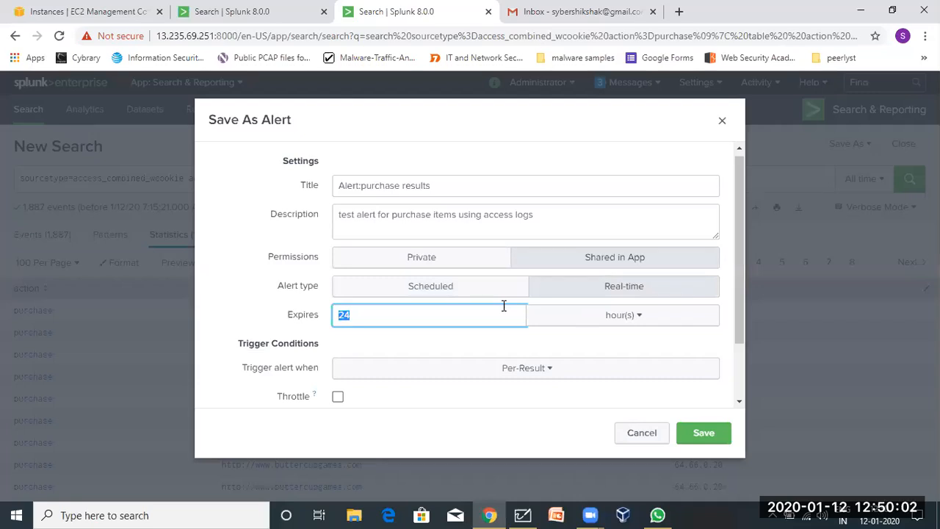
left_click(440, 288)
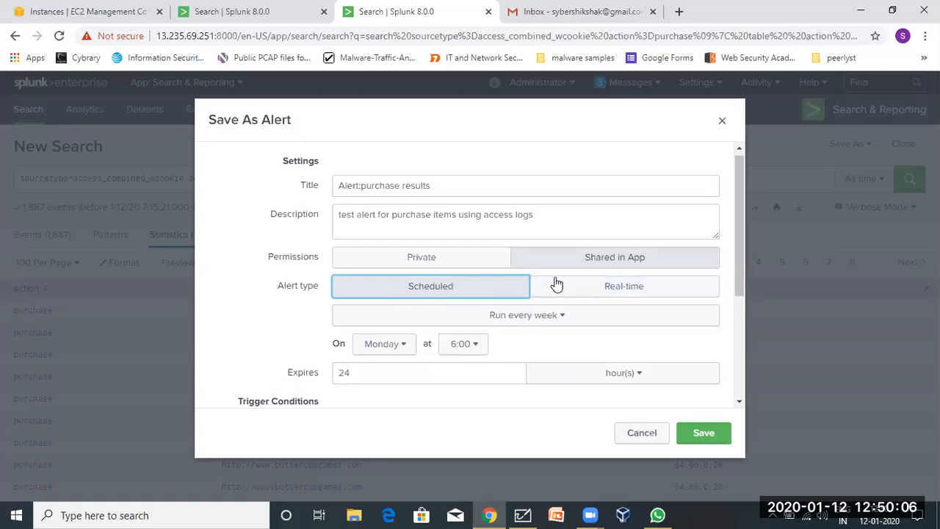
left_click(550, 315)
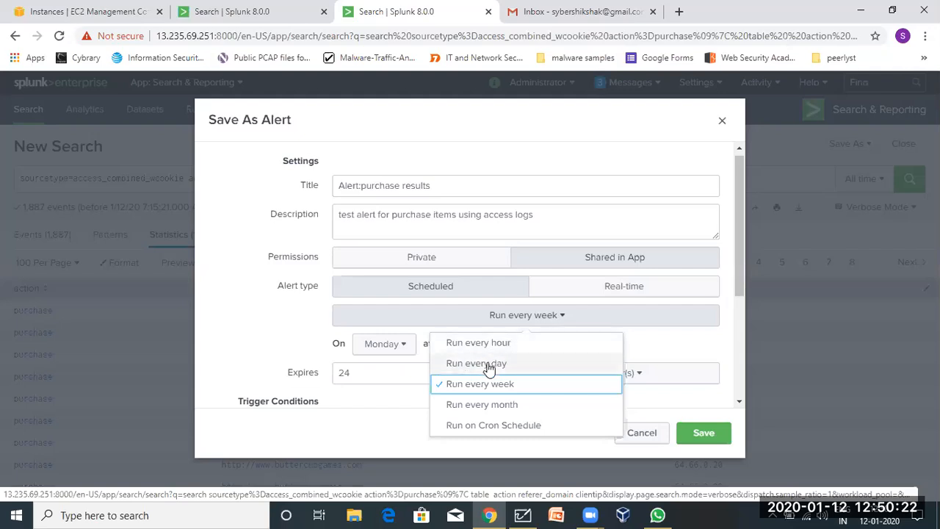
left_click(461, 346)
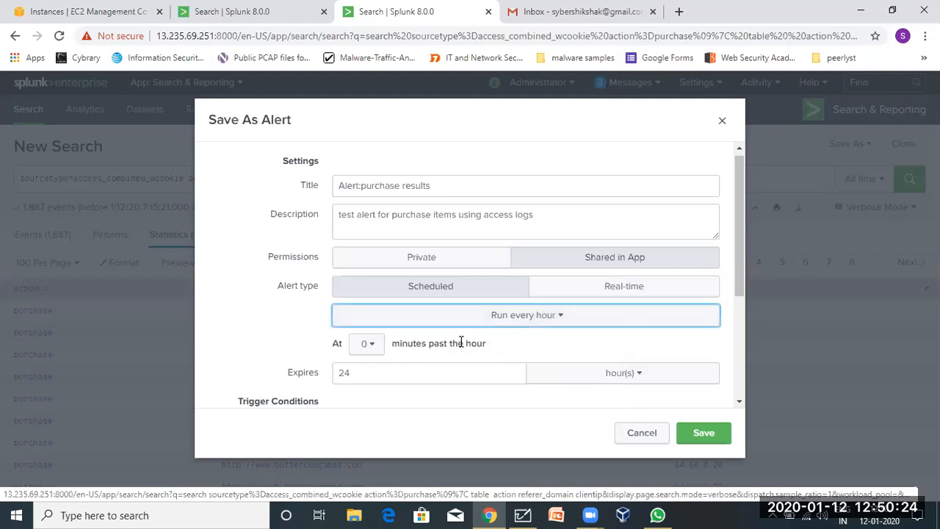
left_click(378, 350)
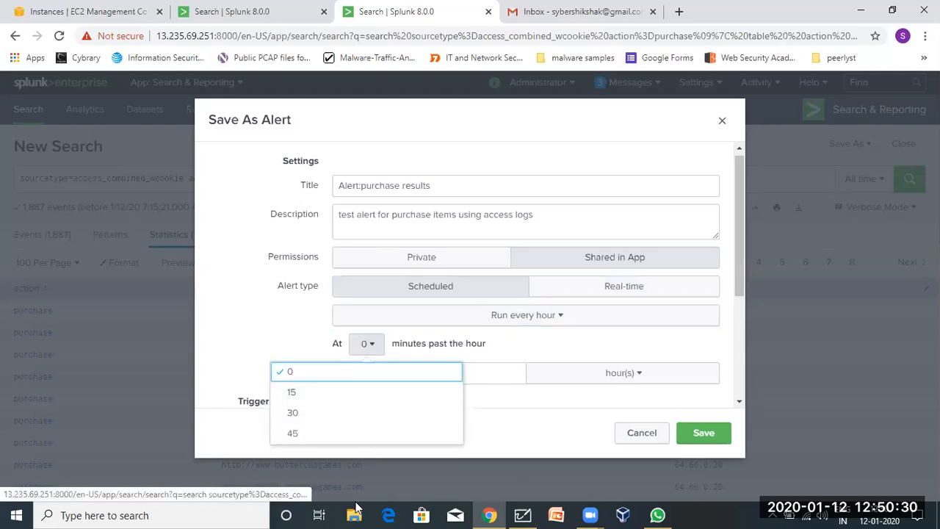
left_click(412, 350)
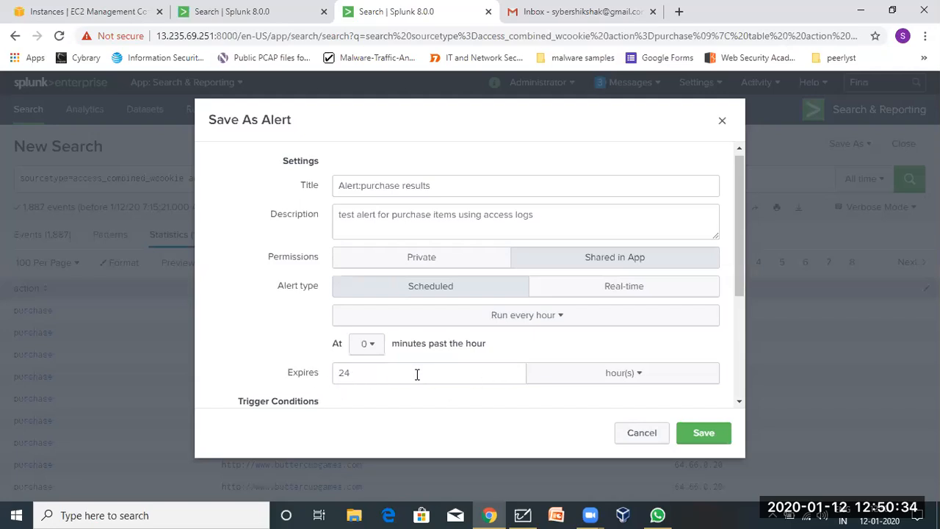
left_click(577, 379)
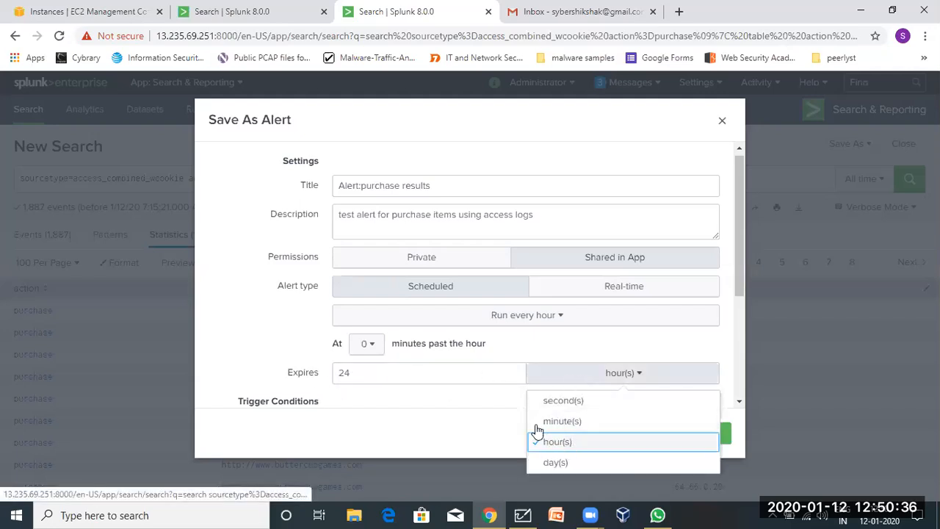
left_click(420, 388)
scroll(421, 391, "down", 2)
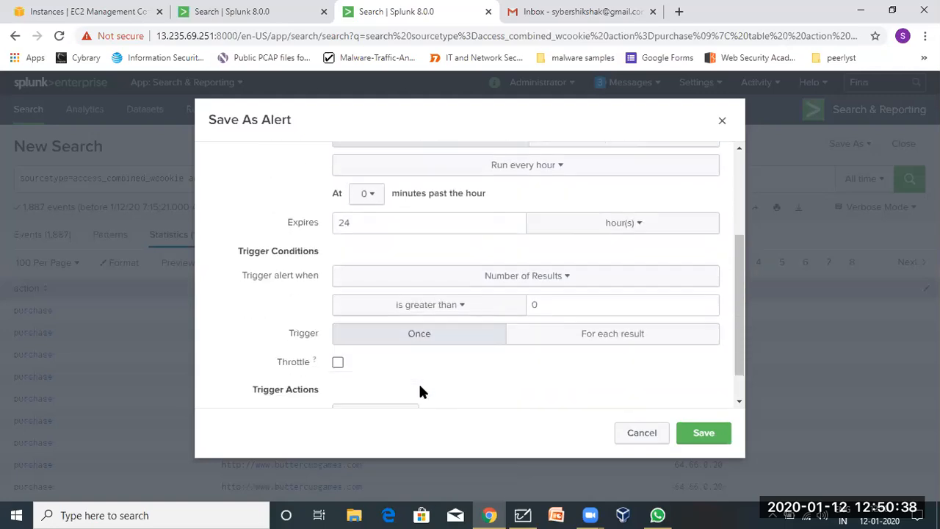
left_click(593, 222)
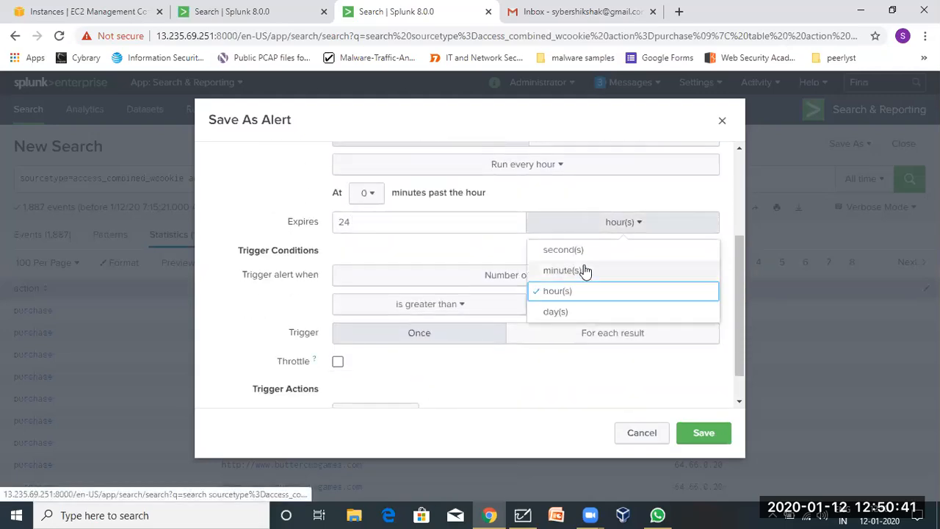
left_click(376, 275)
left_click(352, 237)
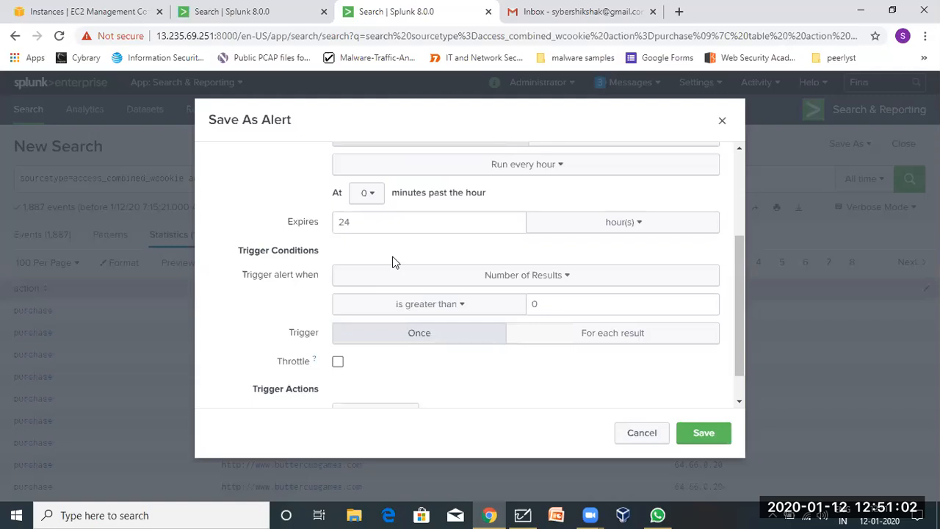
left_click(568, 277)
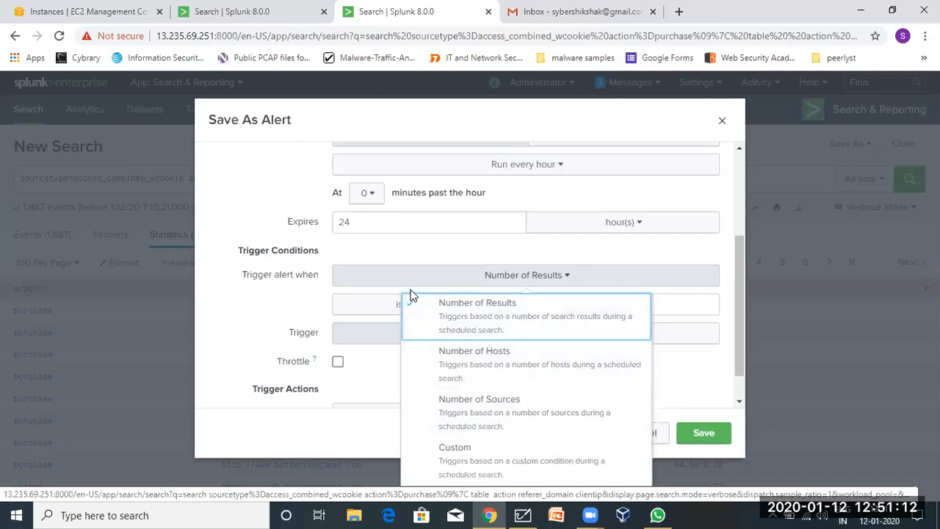
left_click(401, 266)
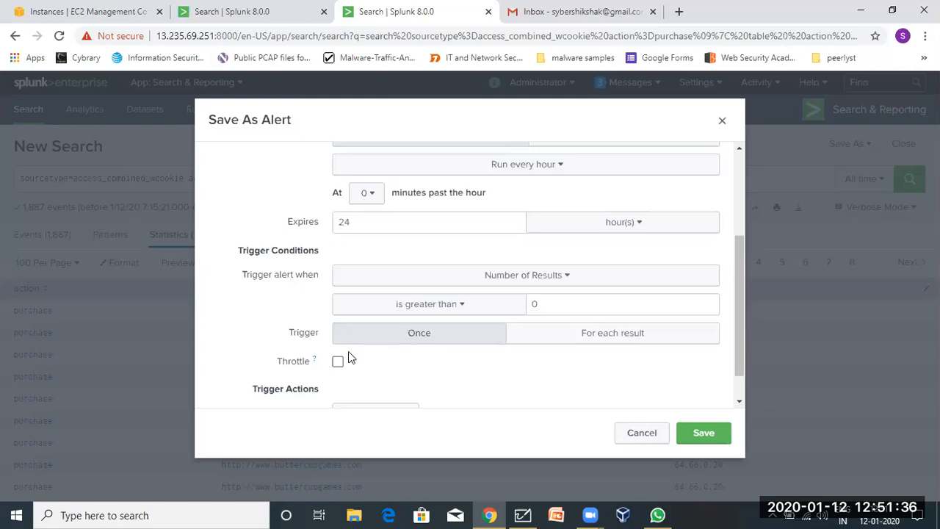
scroll(288, 360, "down", 1)
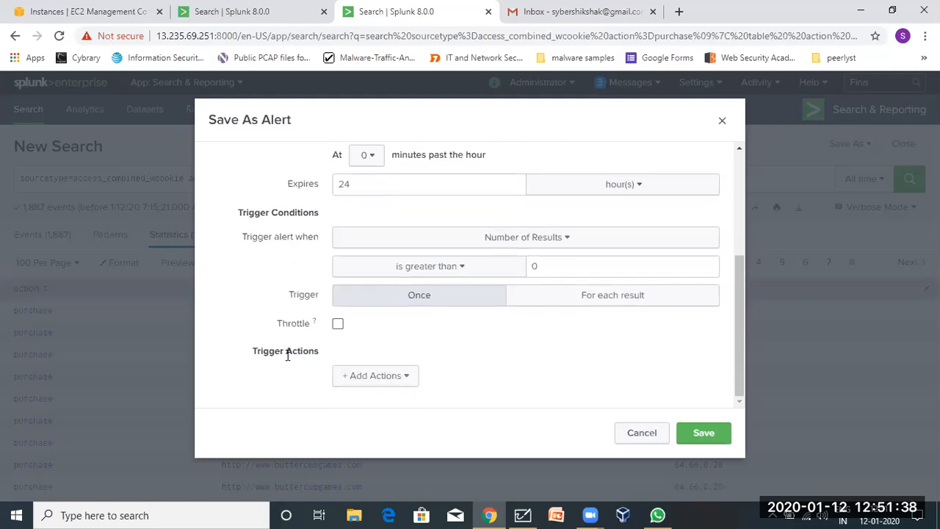
left_click(337, 325)
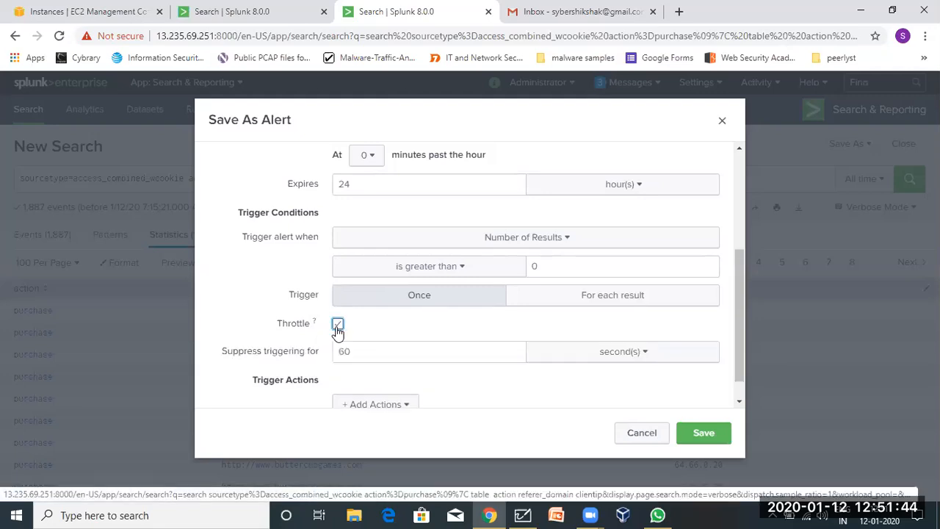
left_click_drag(371, 350, 309, 358)
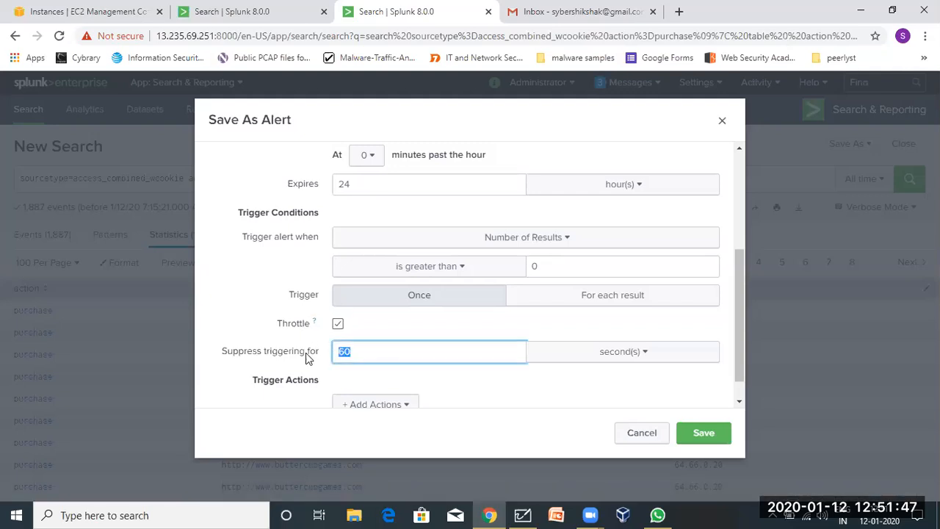
left_click(338, 325)
scroll(314, 332, "up", 3)
scroll(314, 329, "down", 3)
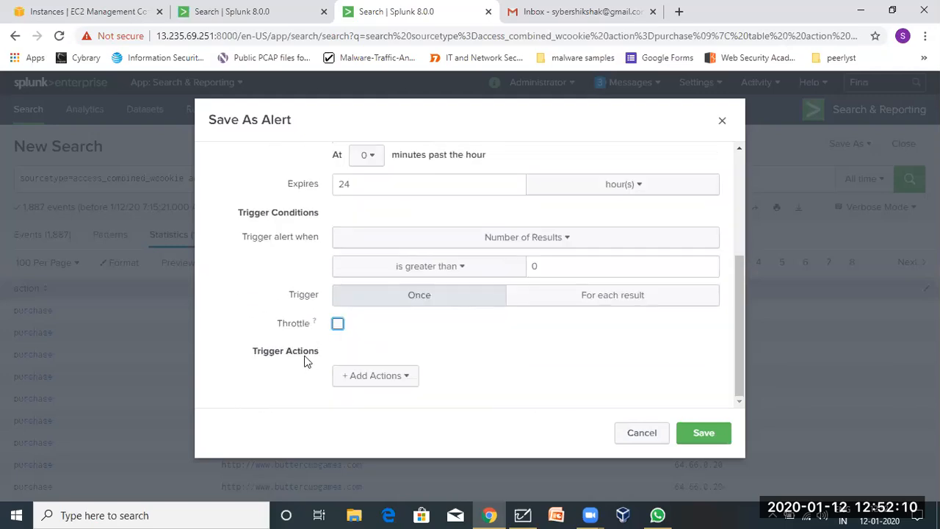
scroll(290, 314, "up", 1)
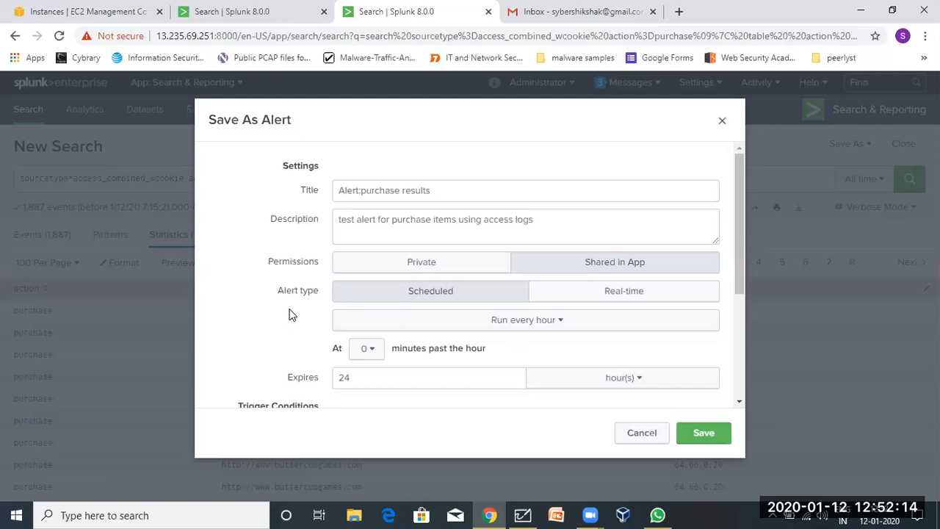
scroll(285, 310, "down", 1)
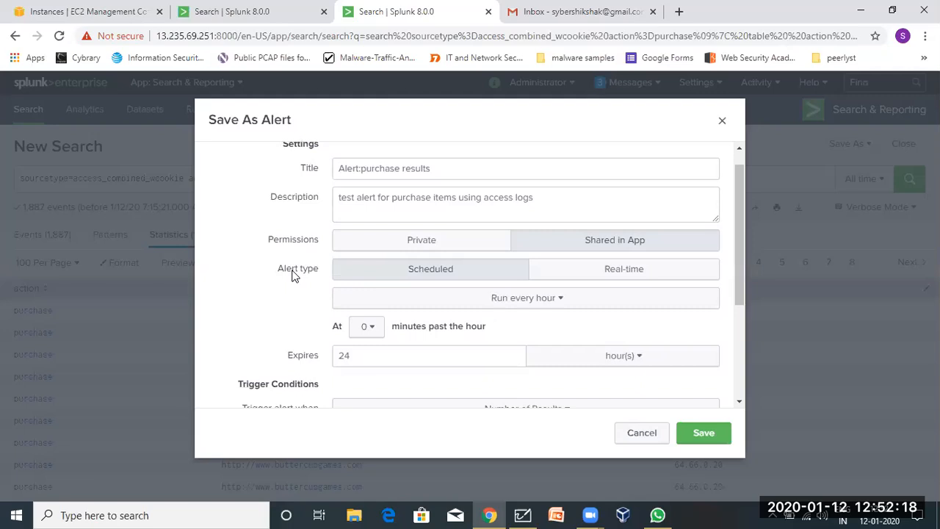
scroll(291, 275, "down", 1)
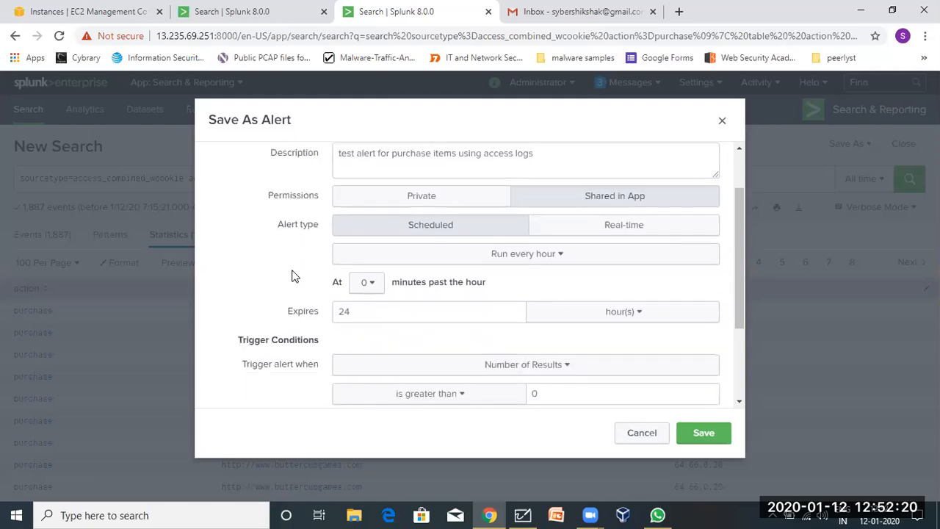
scroll(292, 275, "down", 2)
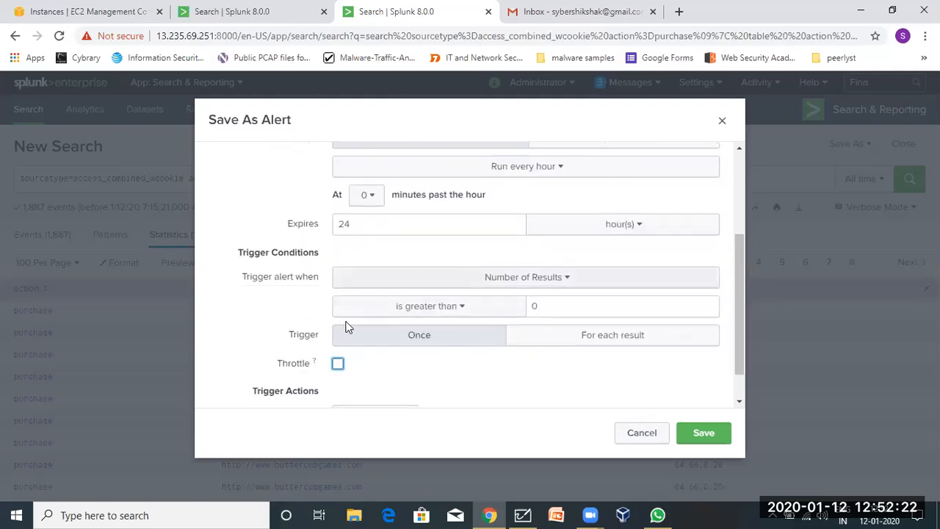
scroll(307, 294, "down", 1)
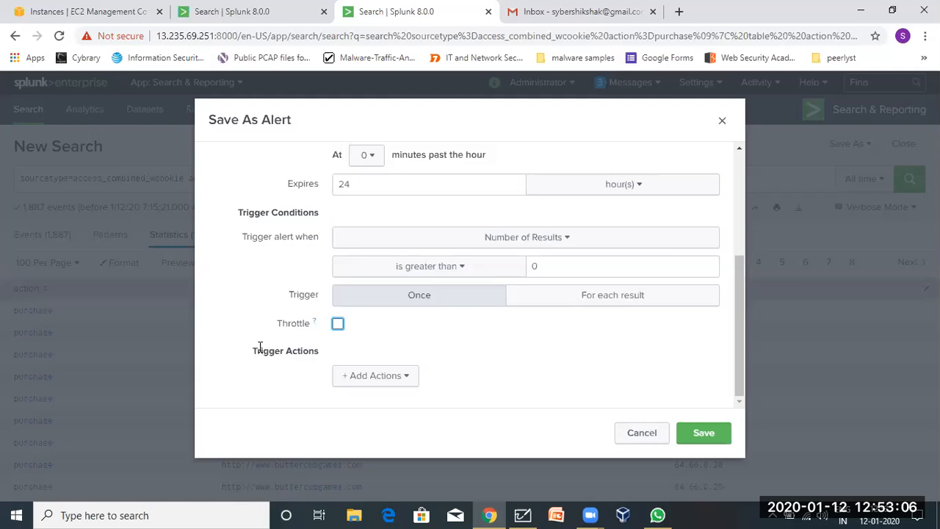
Add a Send email trigger action to the purchase alert.
left_click(352, 384)
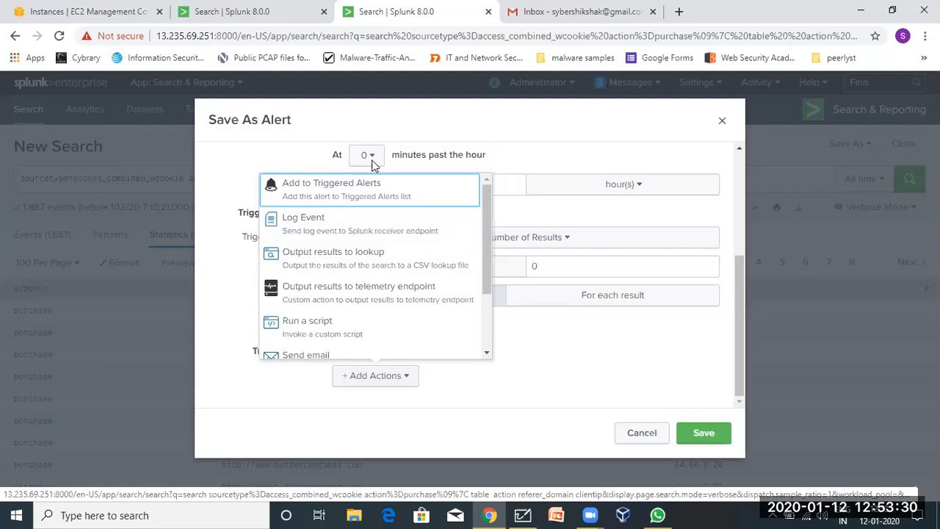
scroll(361, 294, "down", 3)
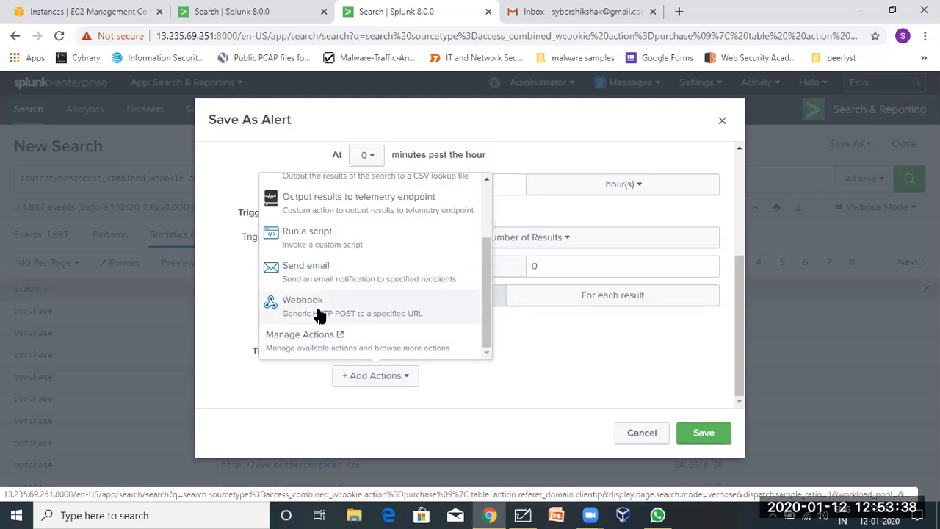
scroll(319, 315, "up", 1)
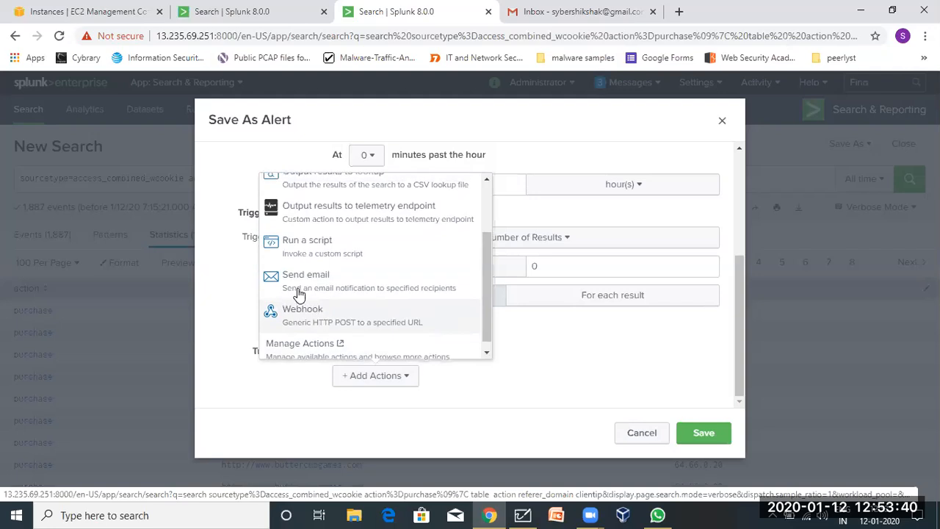
left_click(346, 293)
scroll(336, 319, "down", 3)
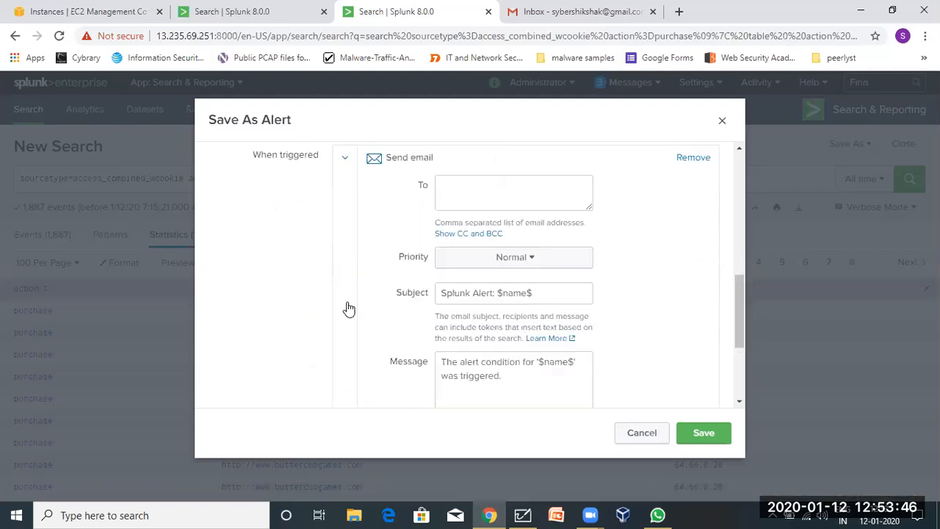
scroll(349, 310, "up", 1)
scroll(349, 308, "up", 1)
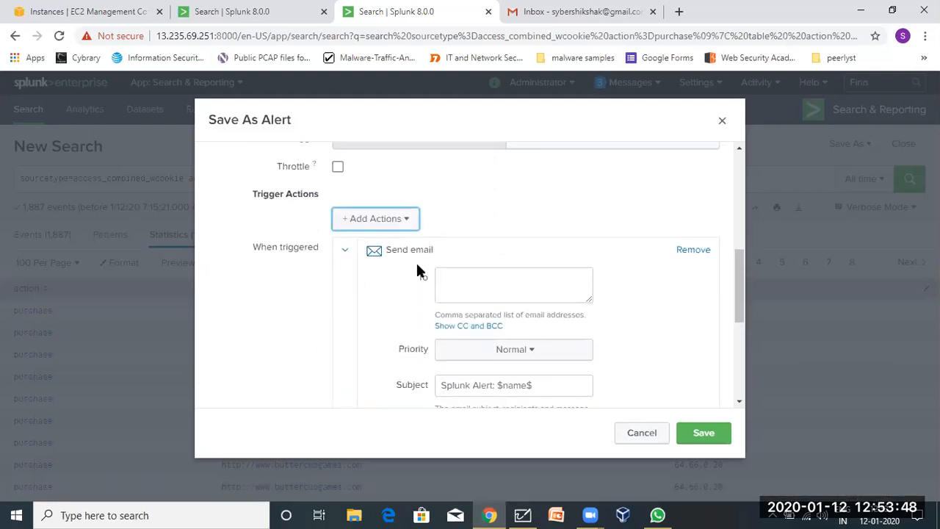
Enter the recipient's e-mail address in the email action's To field.
left_click(454, 283)
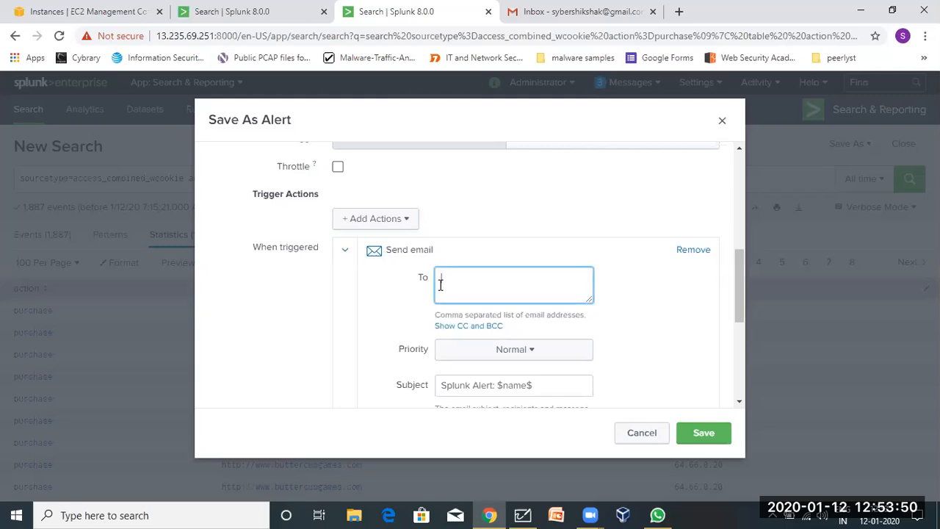
scroll(477, 277, "down", 1)
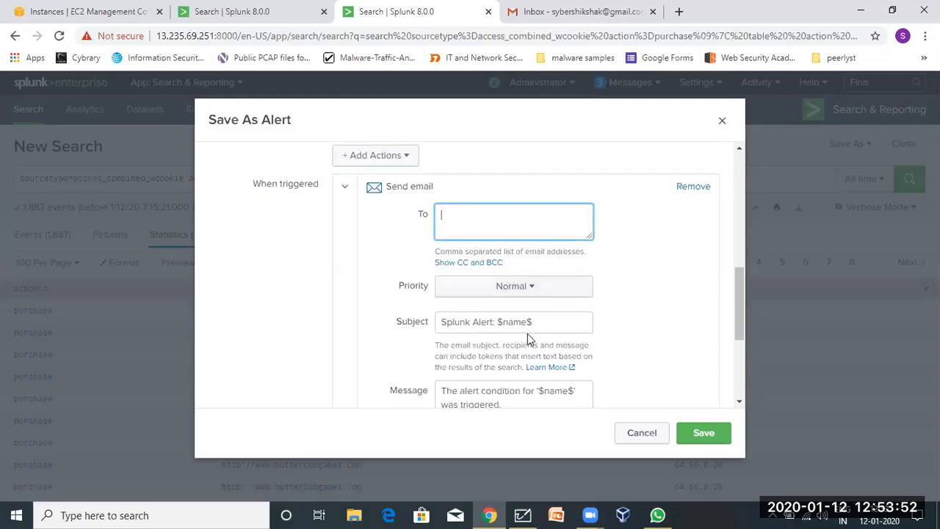
scroll(485, 351, "down", 1)
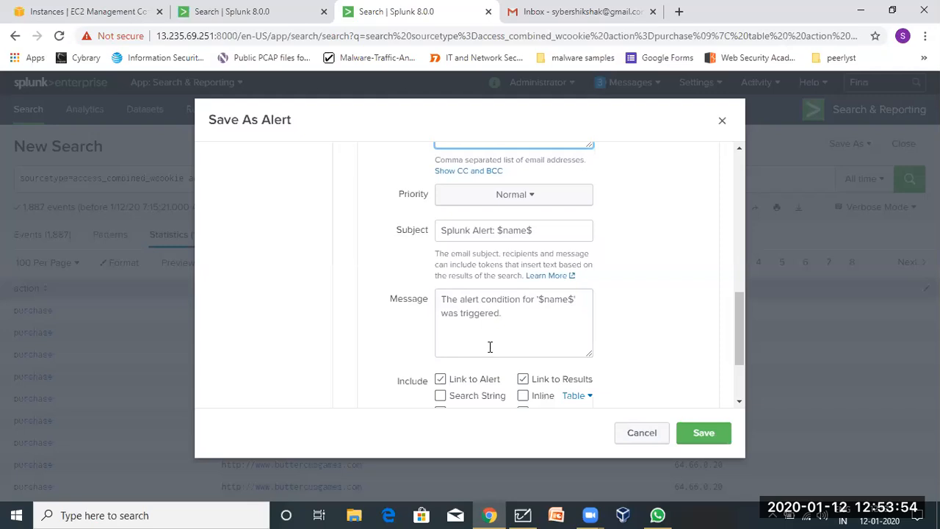
scroll(490, 347, "down", 1)
scroll(418, 305, "down", 1)
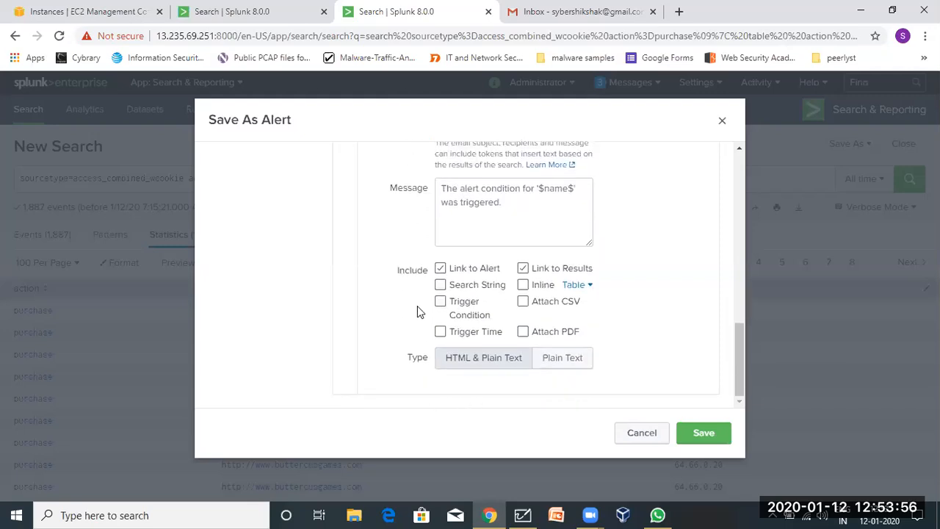
scroll(417, 306, "up", 3)
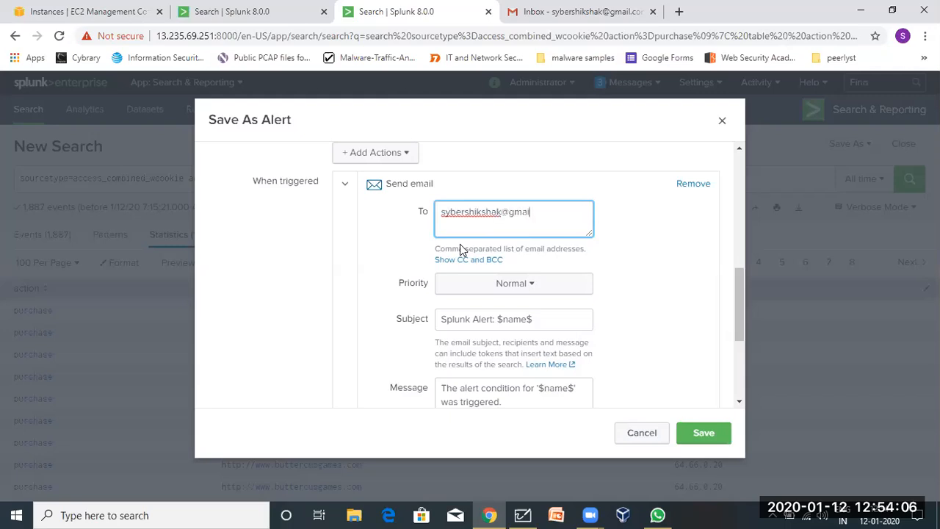
Set the email priority to Highest and review the remaining email options.
left_click(476, 292)
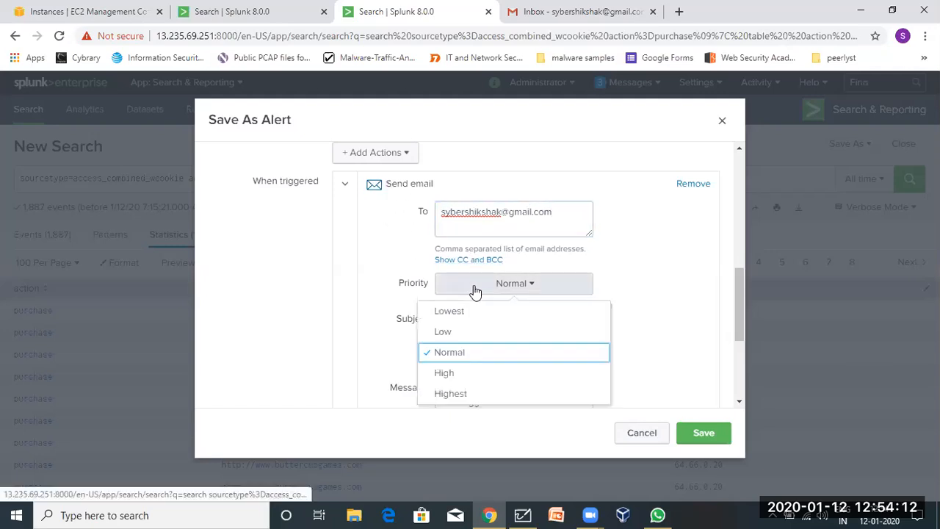
left_click(449, 394)
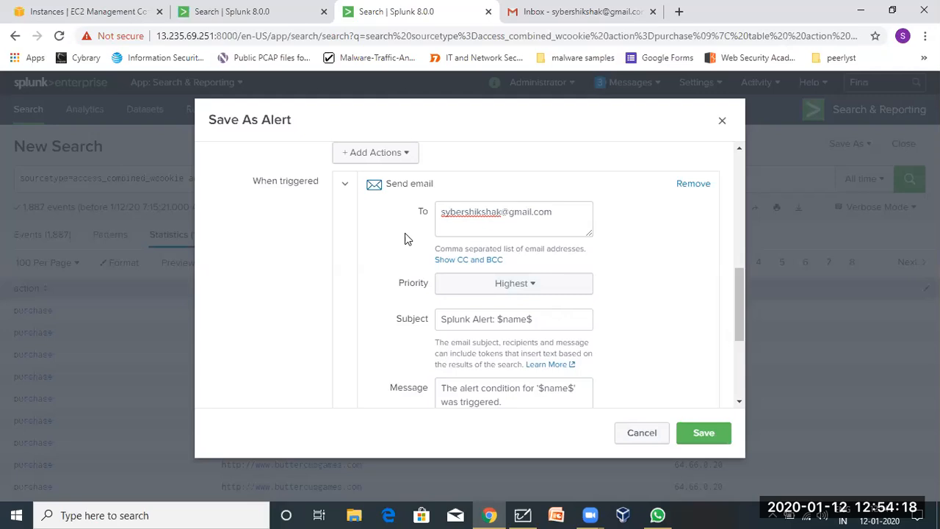
scroll(407, 239, "down", 1)
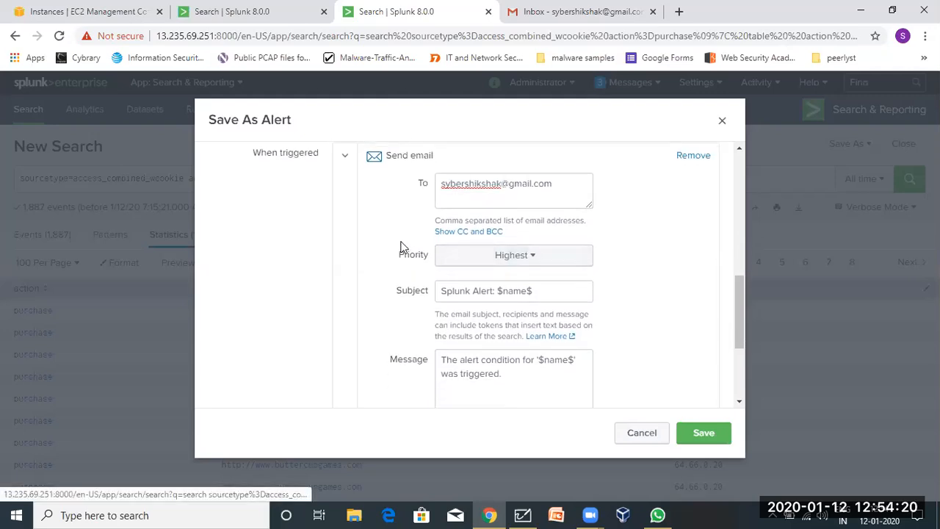
scroll(391, 241, "down", 3)
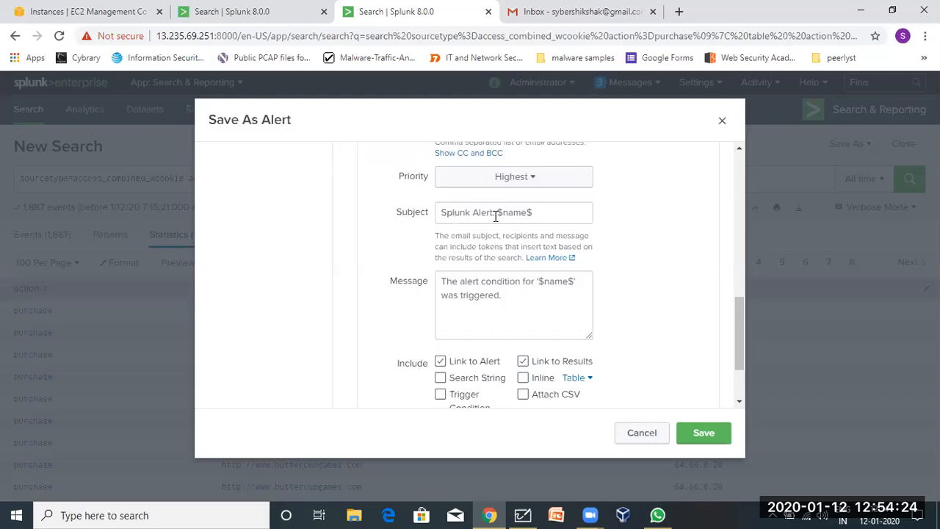
scroll(496, 215, "up", 10)
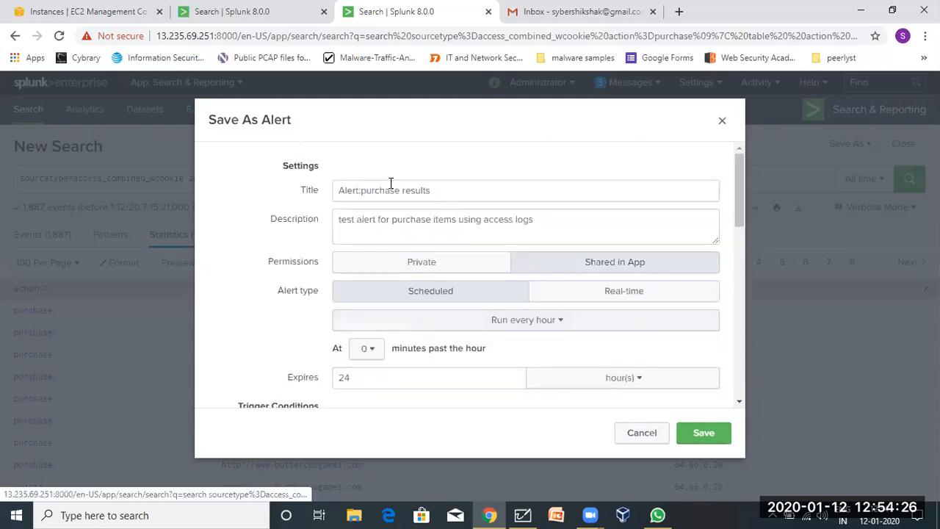
scroll(385, 281, "down", 8)
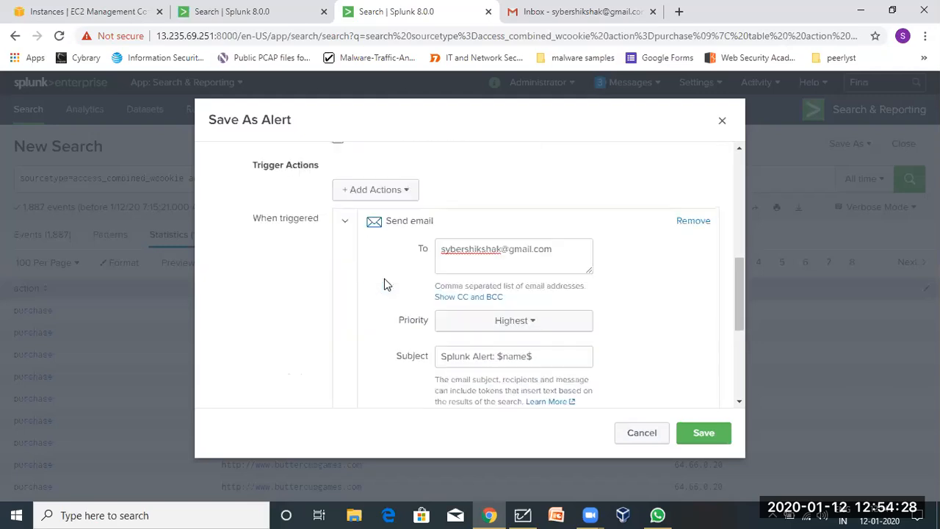
scroll(385, 278, "down", 3)
scroll(477, 250, "up", 1)
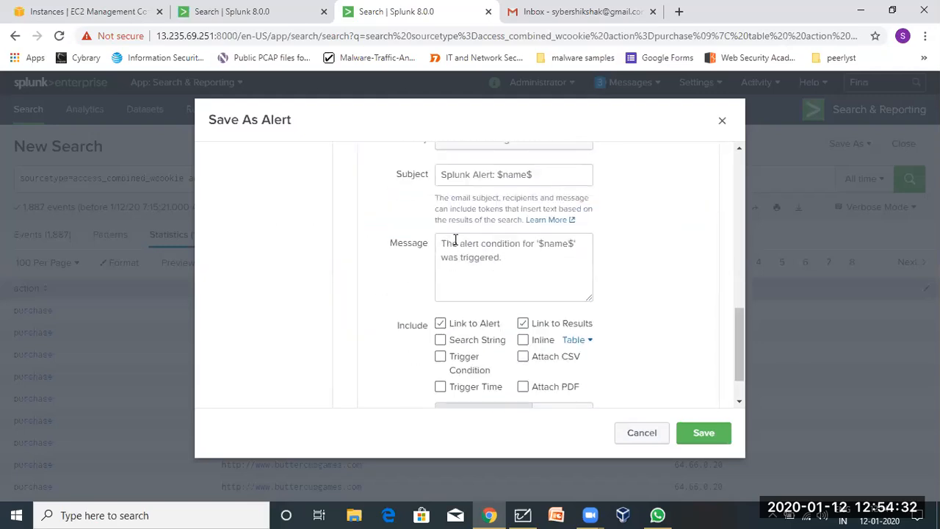
scroll(455, 240, "up", 1)
scroll(455, 240, "down", 2)
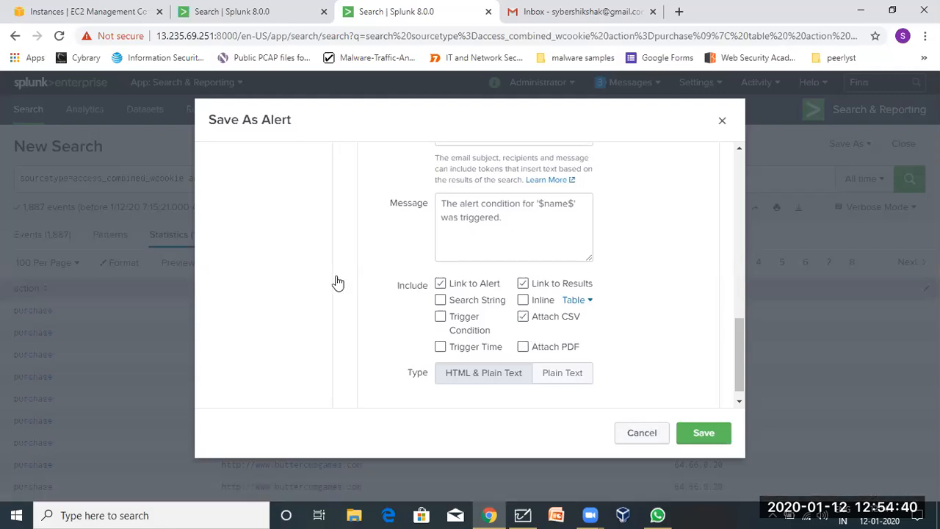
scroll(334, 279, "up", 4)
scroll(331, 277, "down", 1)
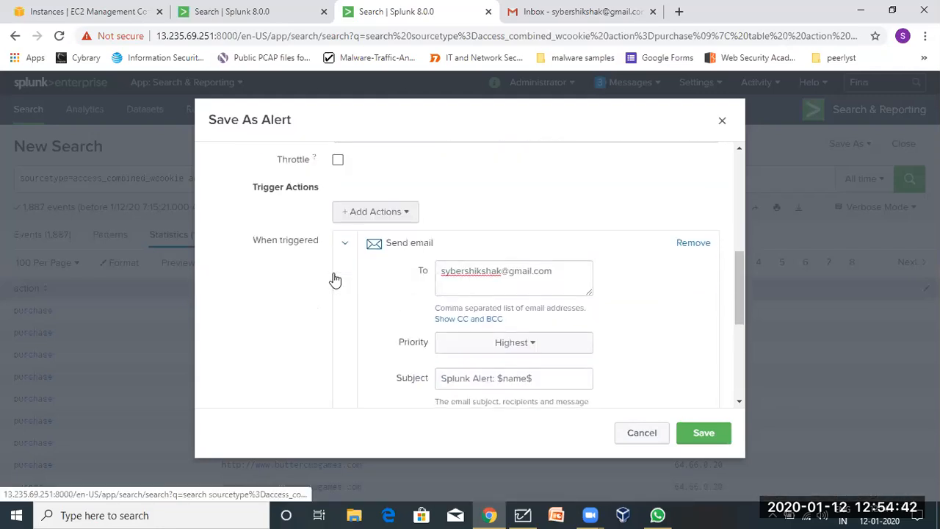
Add an Add to Triggered Alerts action with Critical severity.
left_click(371, 220)
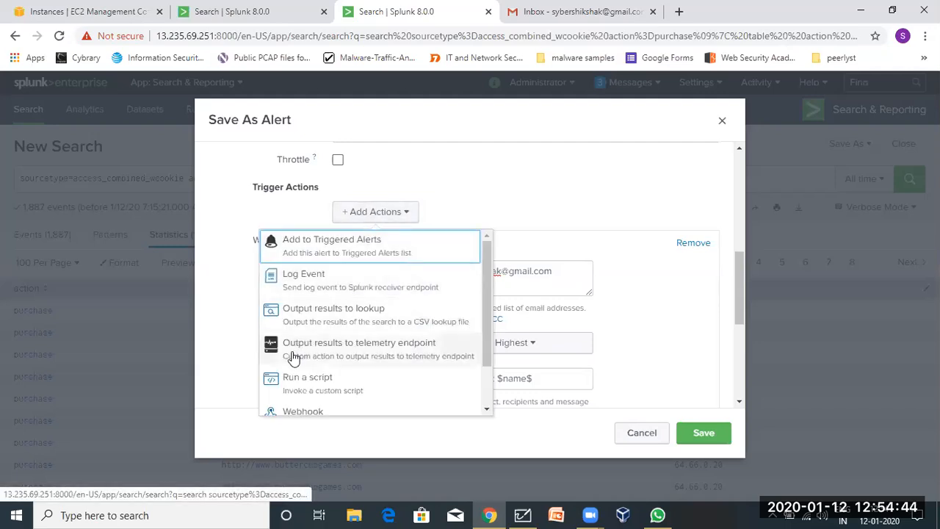
scroll(291, 368, "down", 2)
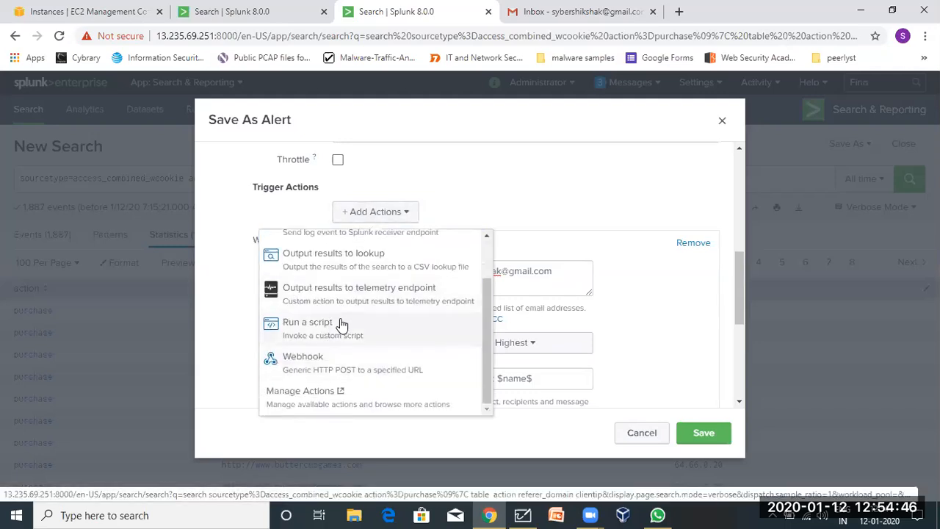
scroll(343, 301, "up", 2)
scroll(332, 357, "down", 2)
scroll(321, 307, "up", 1)
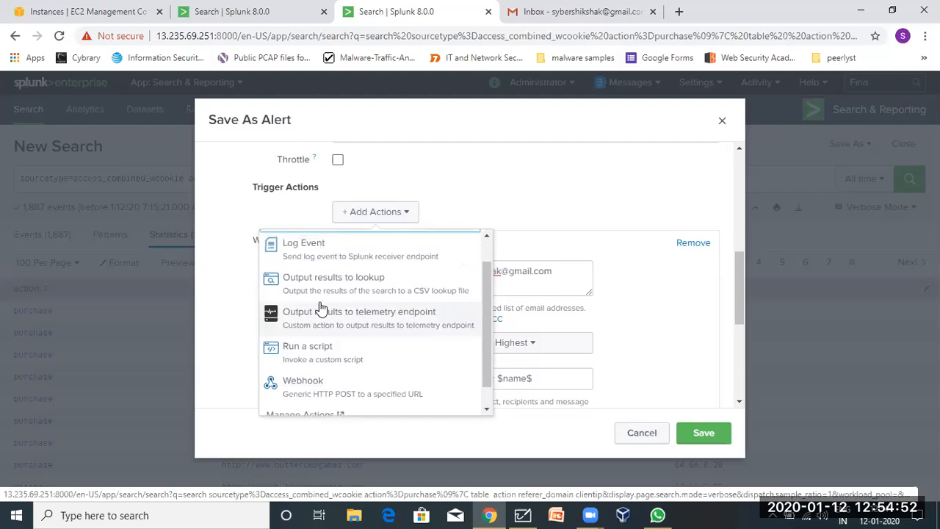
scroll(366, 291, "up", 1)
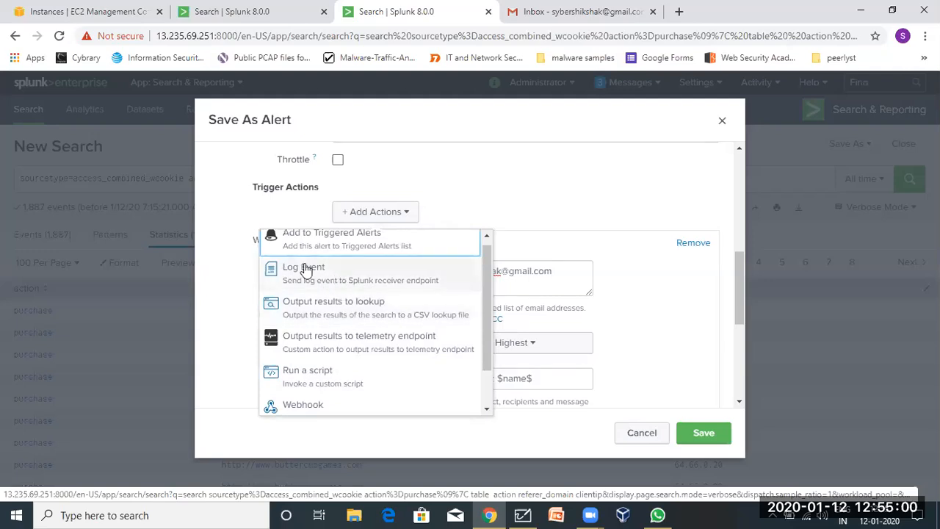
scroll(387, 253, "up", 1)
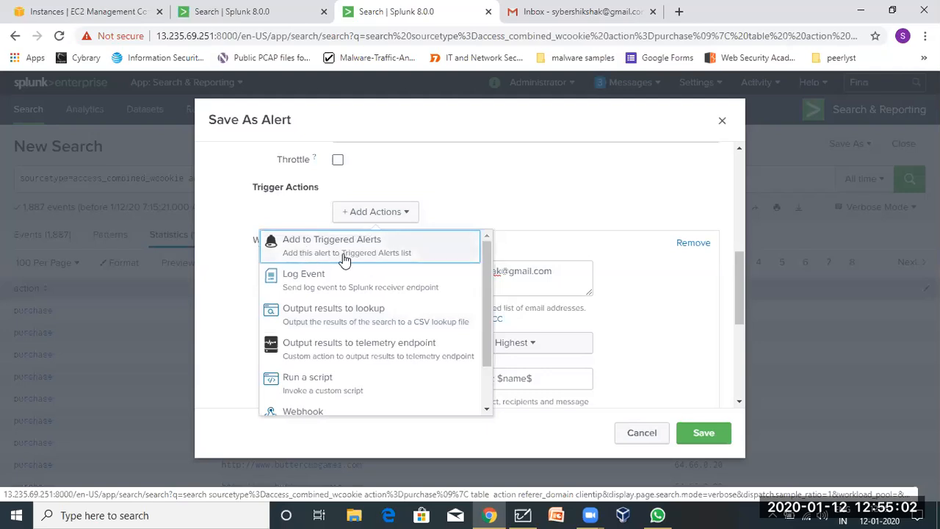
left_click(285, 253)
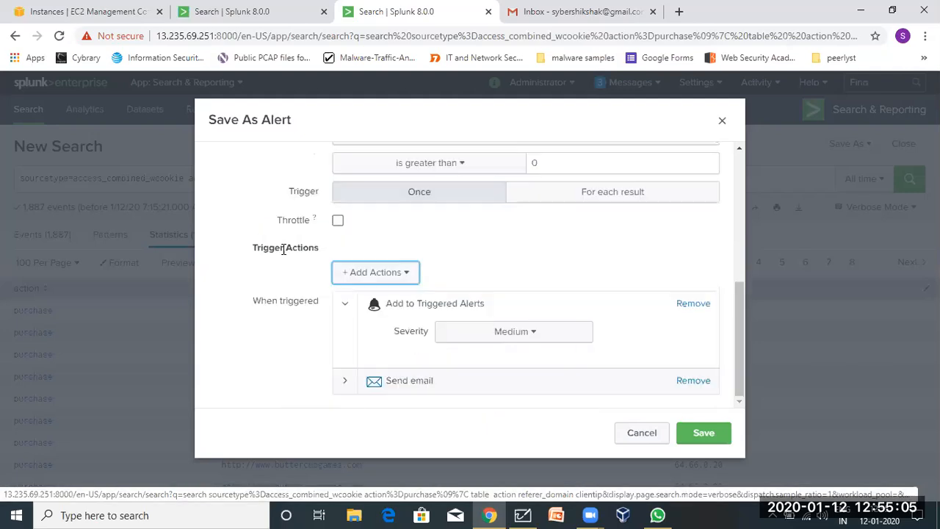
left_click(481, 334)
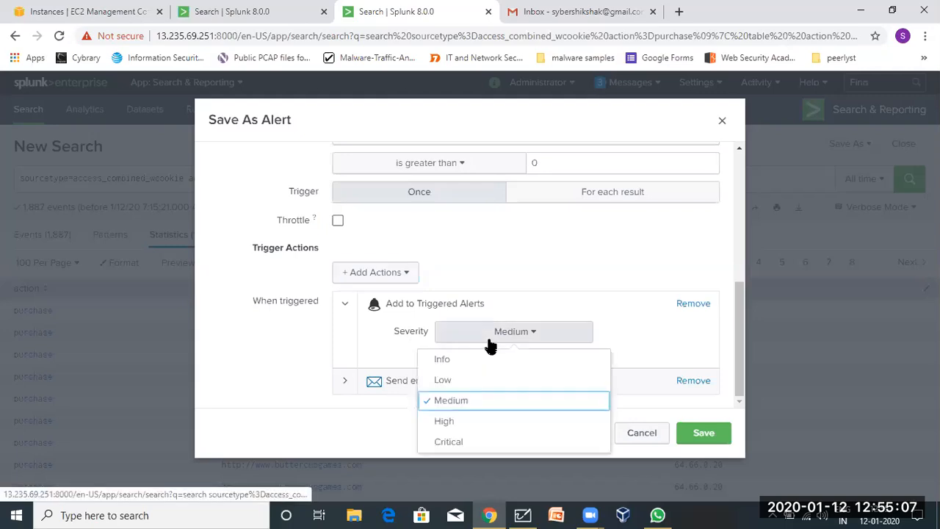
left_click(465, 444)
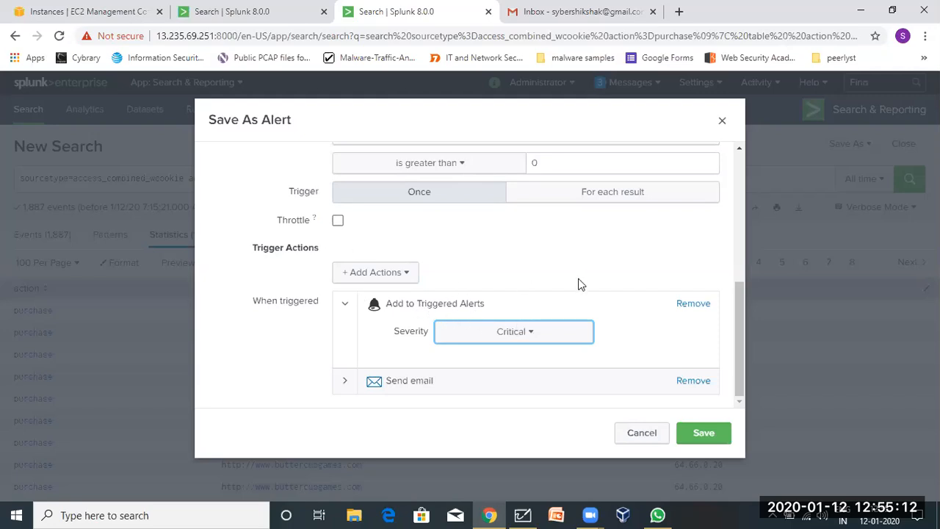
Save the purchase alert.
scroll(288, 254, "up", 1)
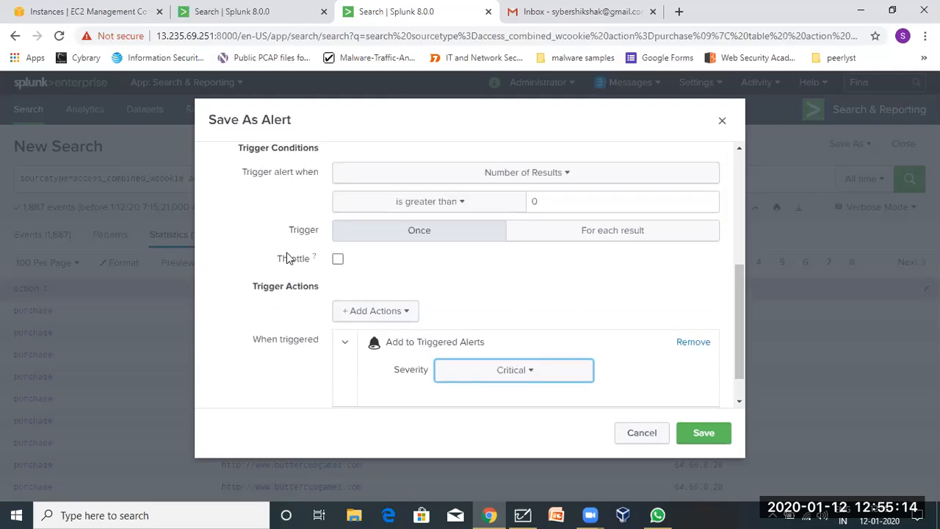
scroll(286, 253, "up", 2)
scroll(286, 252, "down", 3)
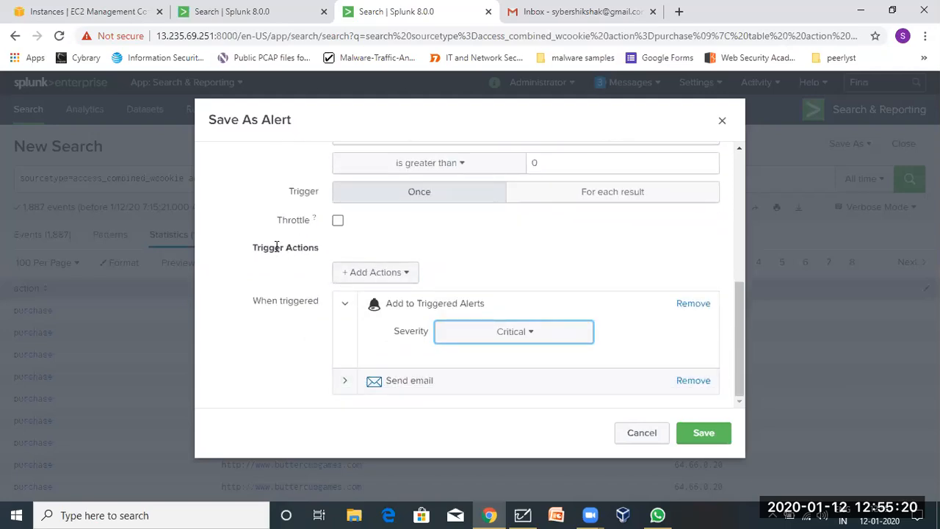
scroll(270, 243, "up", 5)
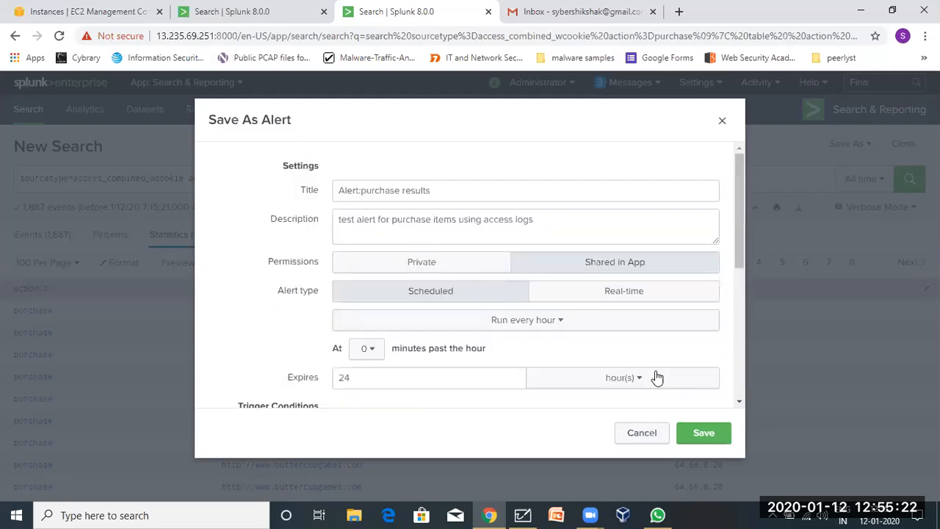
left_click(703, 435)
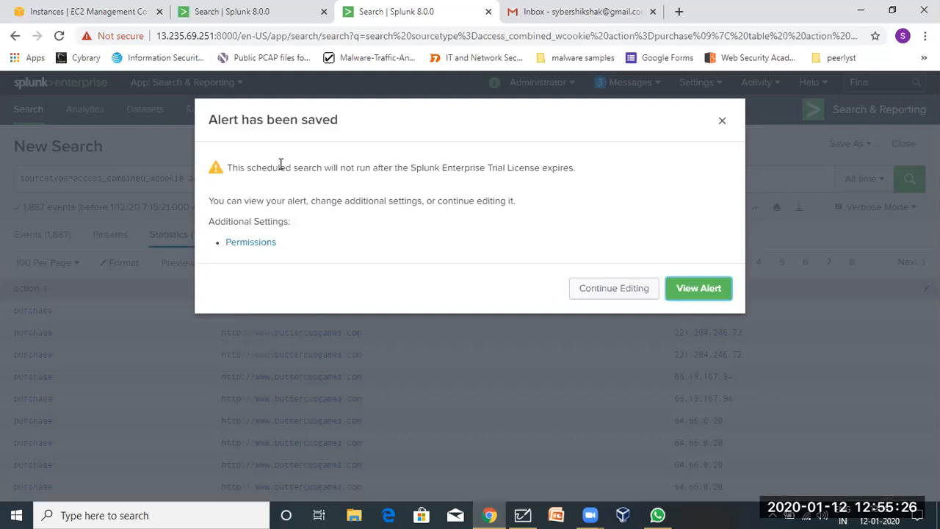
Review Alert:purchase results' title, app and schedule, then open the Alerts page listing 3 alerts.
left_click_drag(277, 168, 563, 189)
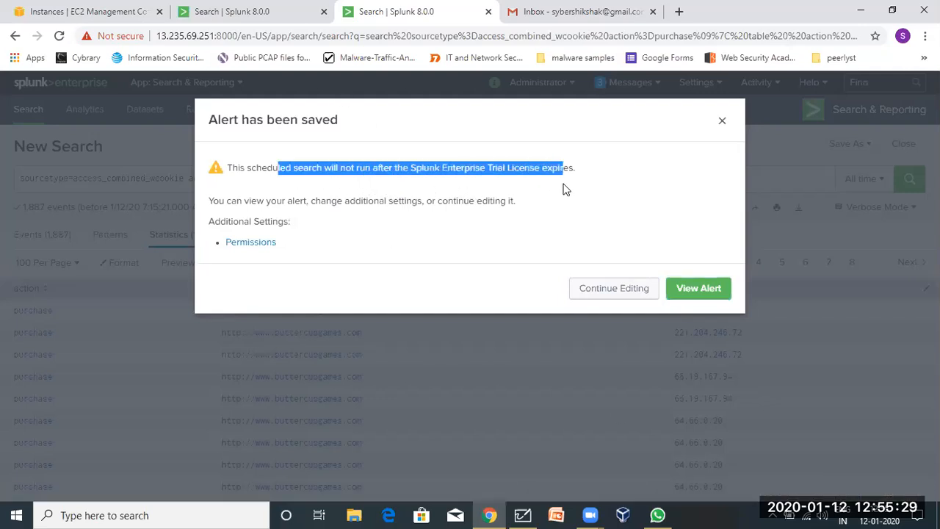
left_click(414, 192)
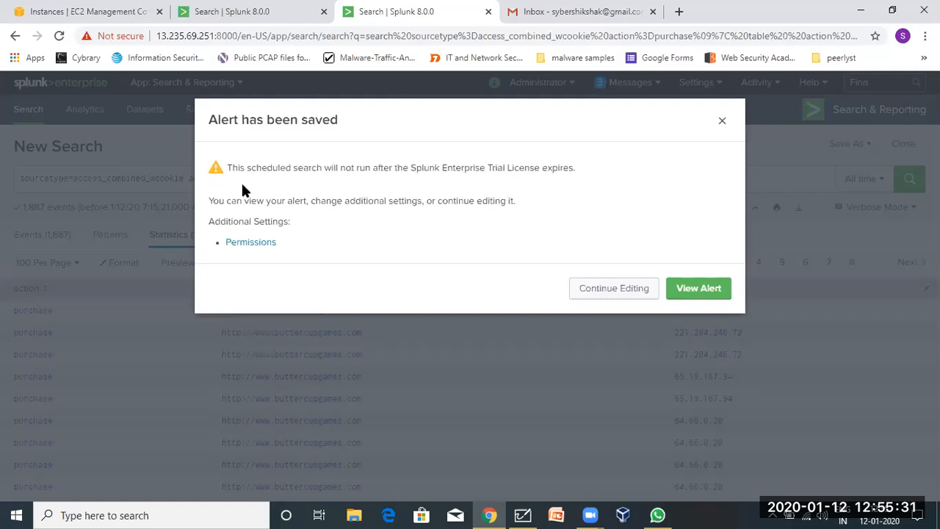
left_click(700, 289)
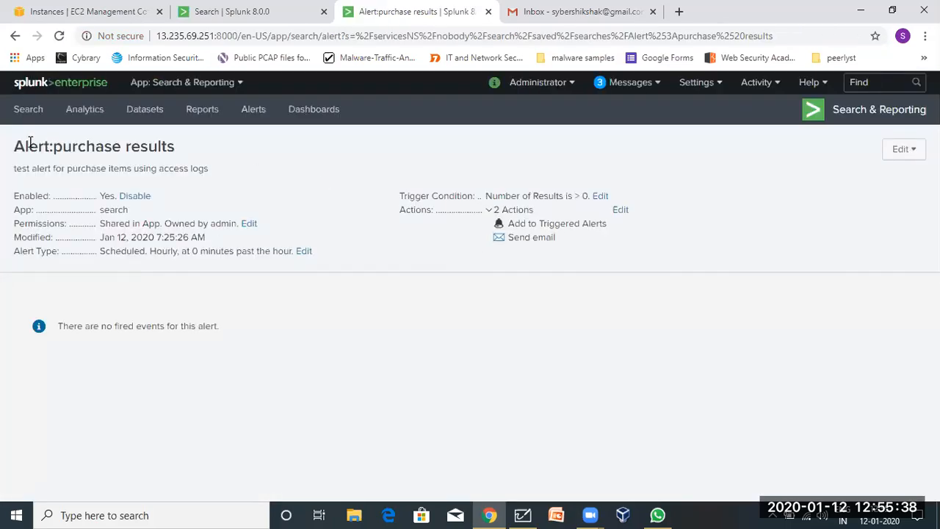
left_click_drag(15, 143, 217, 173)
left_click(56, 184)
double_click(107, 210)
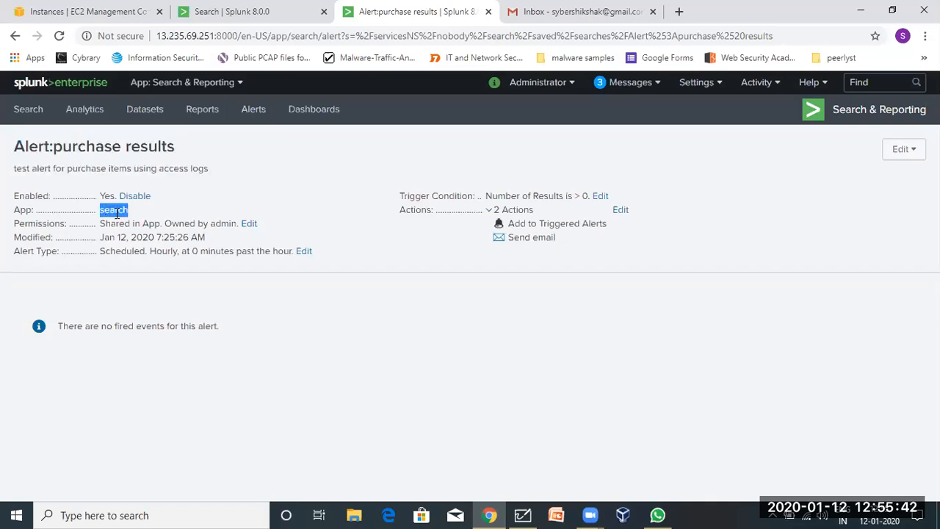
left_click_drag(155, 237, 276, 245)
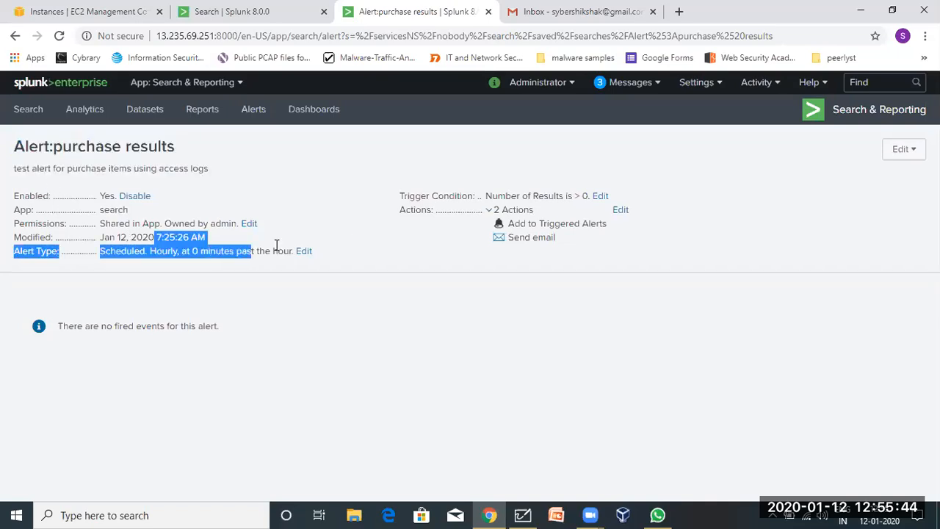
left_click(418, 219)
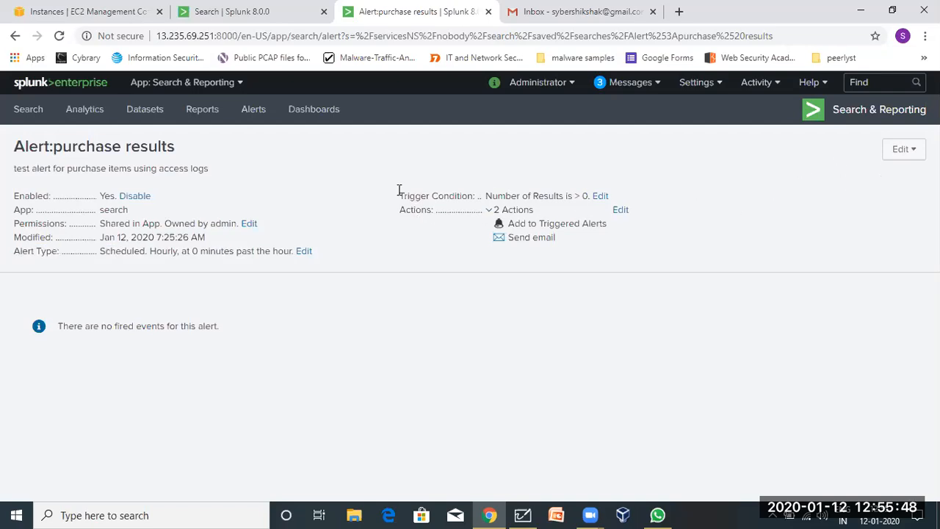
left_click(263, 114)
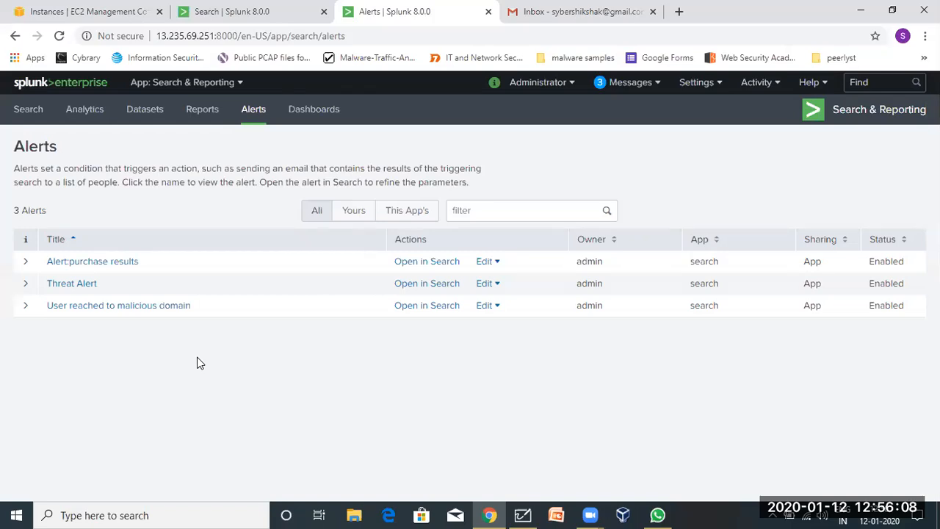
left_click(21, 306)
left_click(22, 307)
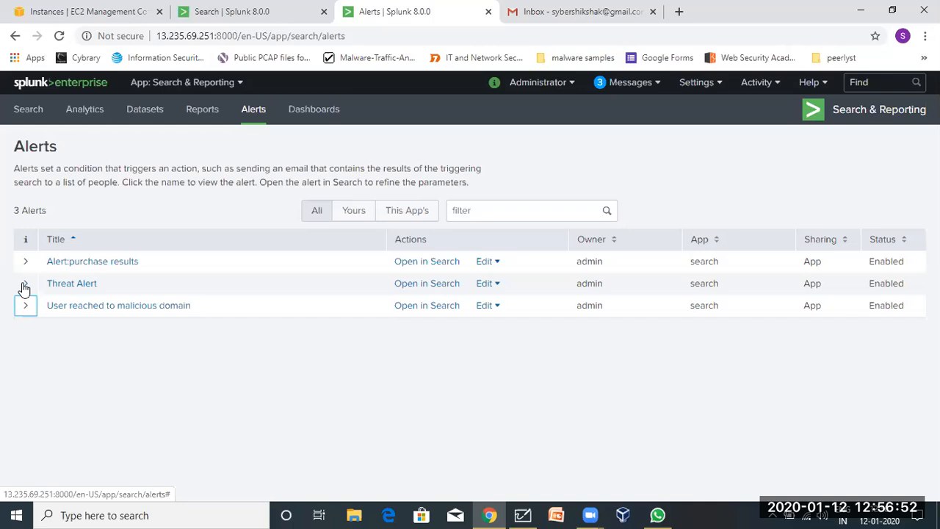
On the search page, select the earlier purchase query from Search History.
left_click(28, 110)
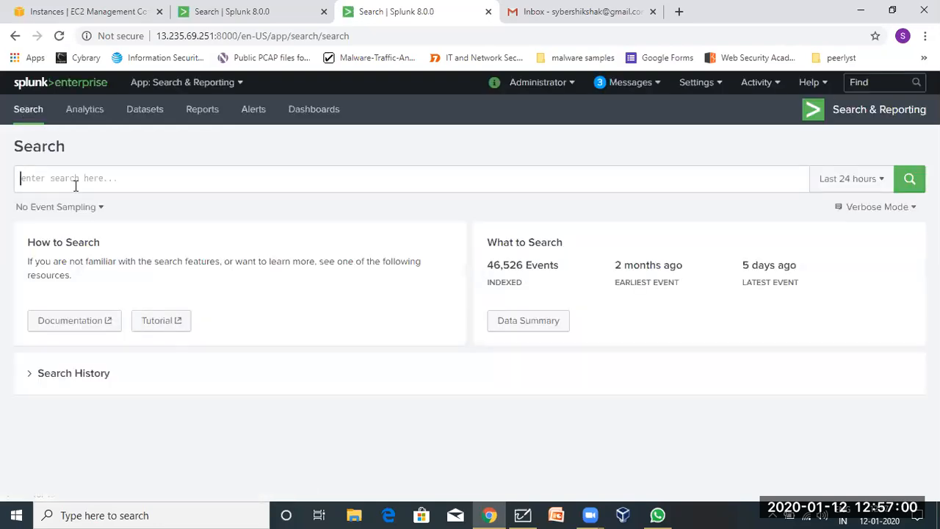
left_click(75, 186)
type("purchase")
key("ctrl+a")
key("BackSpace")
left_click(43, 387)
left_click(32, 376)
scroll(29, 380, "down", 3)
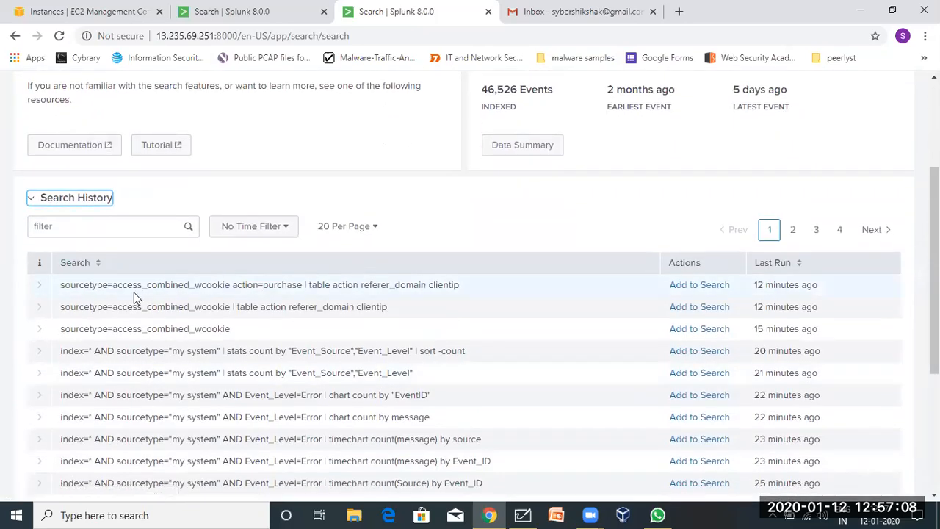
triple_click(118, 285)
key("ctrl+c")
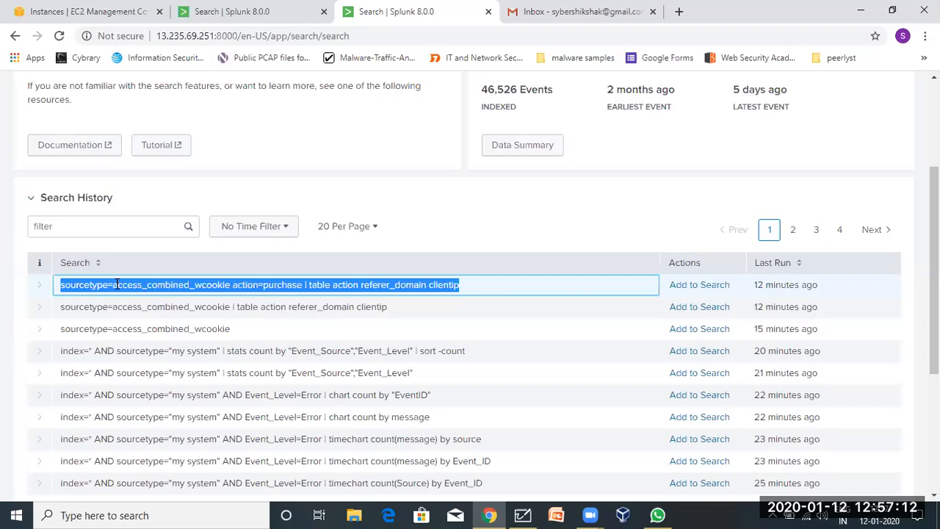
Paste the purchase query into the search bar and run it over All time.
scroll(116, 285, "up", 3)
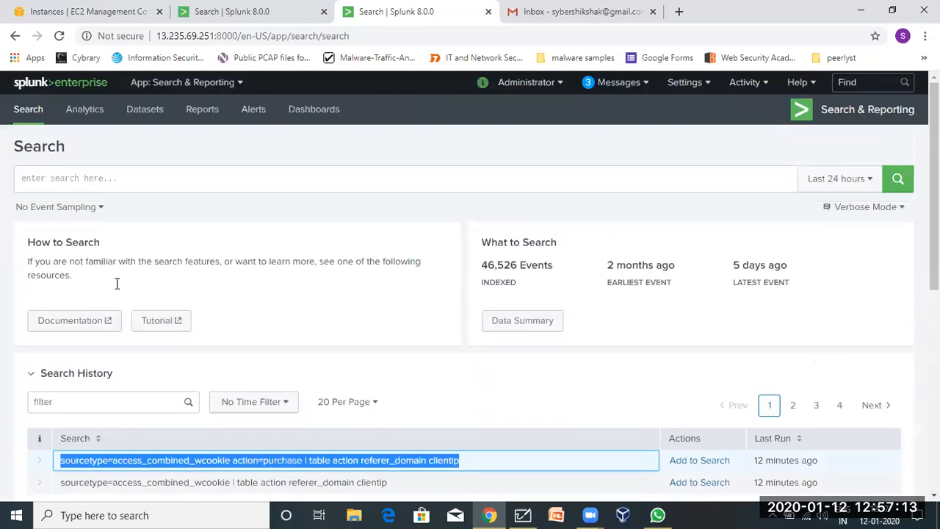
left_click(74, 185)
scroll(74, 185, "down", 5)
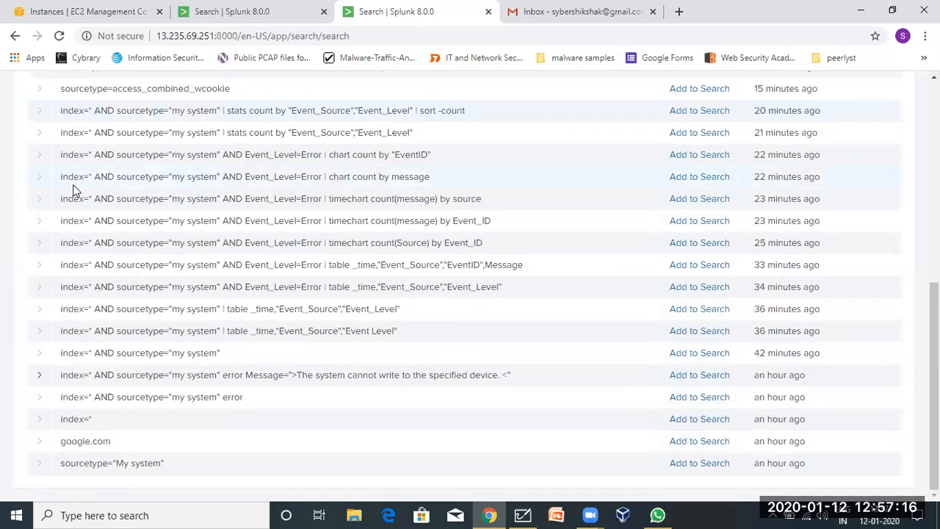
scroll(74, 184, "up", 5)
key("ctrl+v")
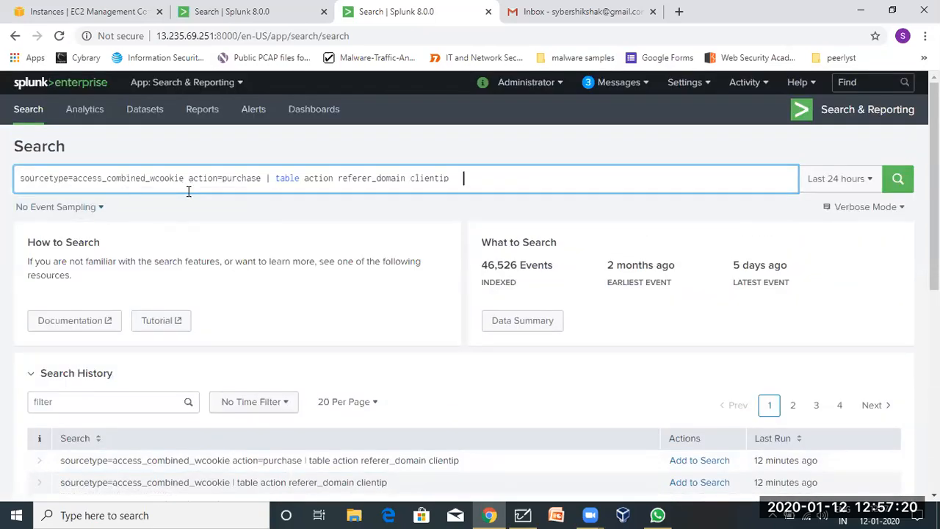
left_click(871, 184)
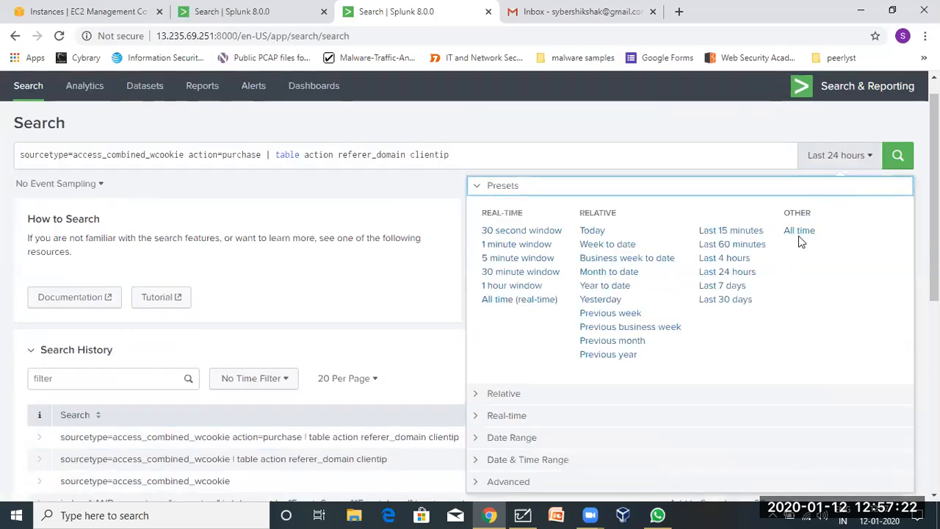
left_click(798, 228)
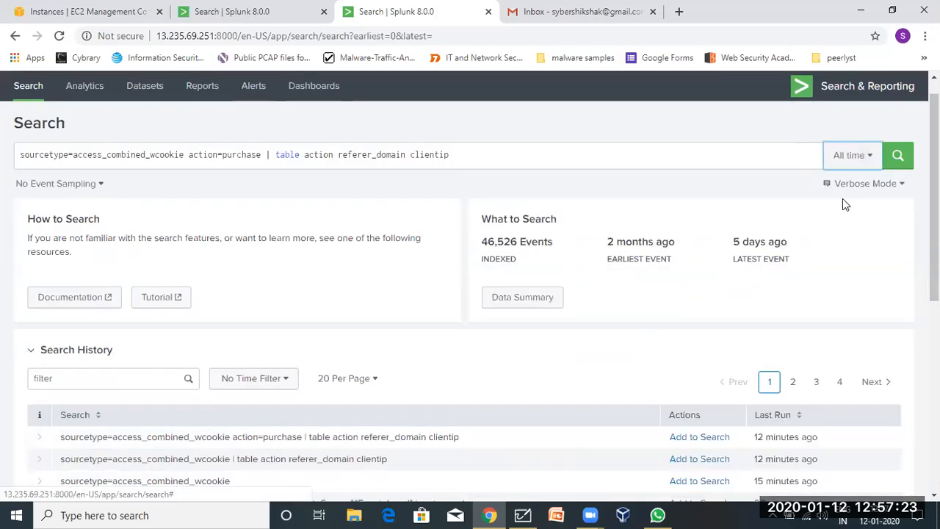
left_click(898, 155)
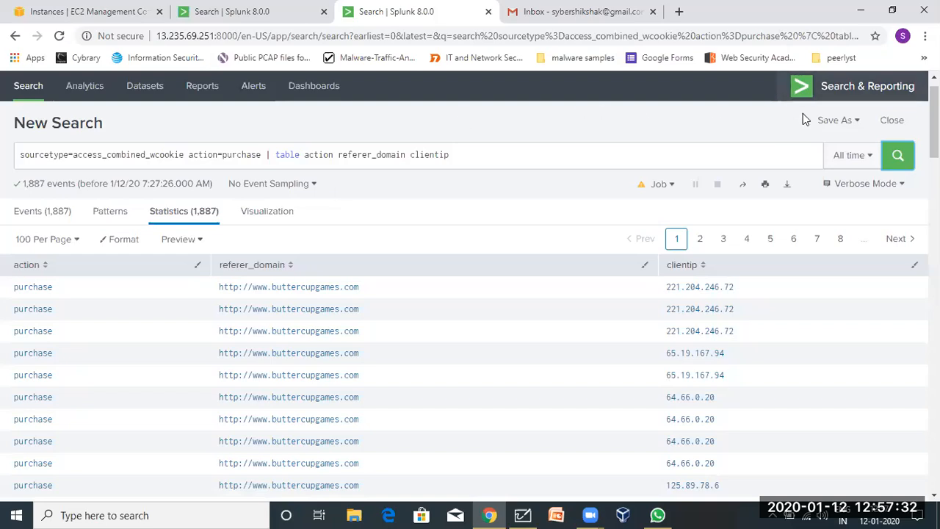
Insert ',_time' after action in the table command and rerun the purchase search.
left_click(831, 124)
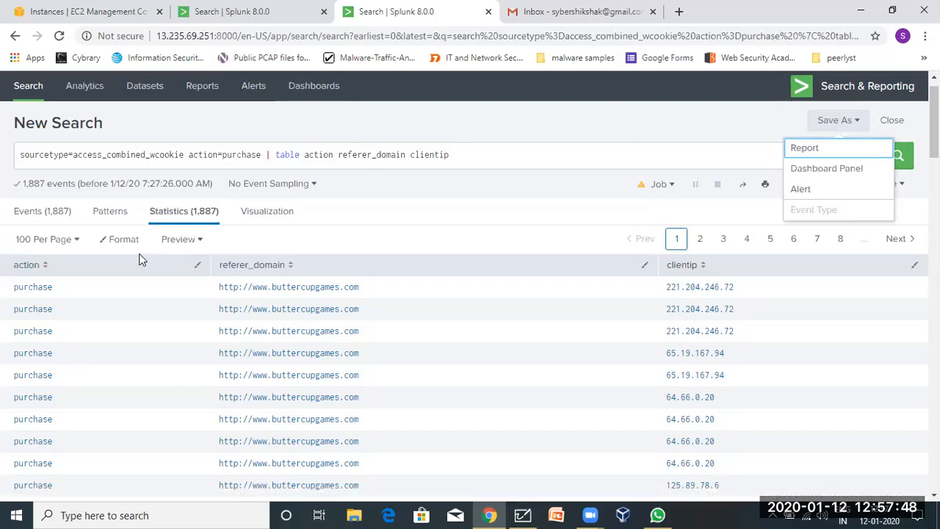
scroll(352, 297, "down", 5)
scroll(353, 298, "up", 8)
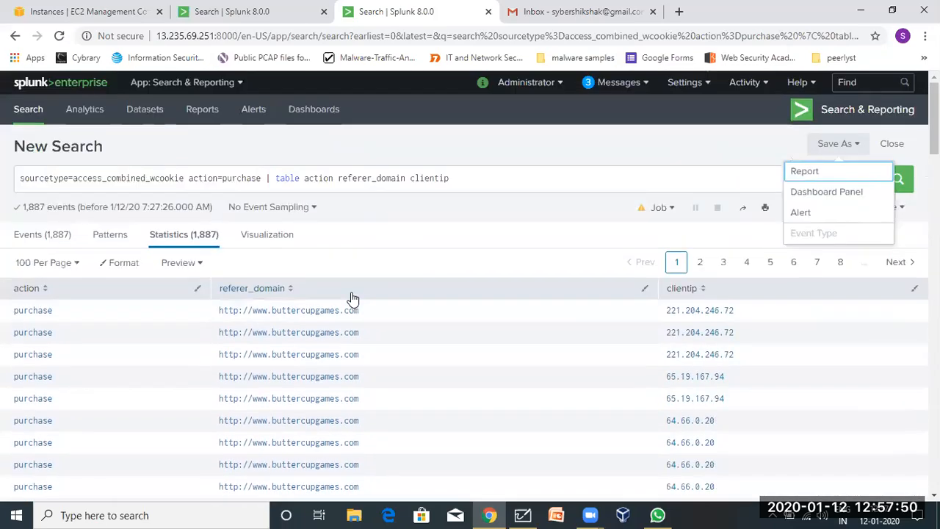
left_click(337, 180)
type(",_ti")
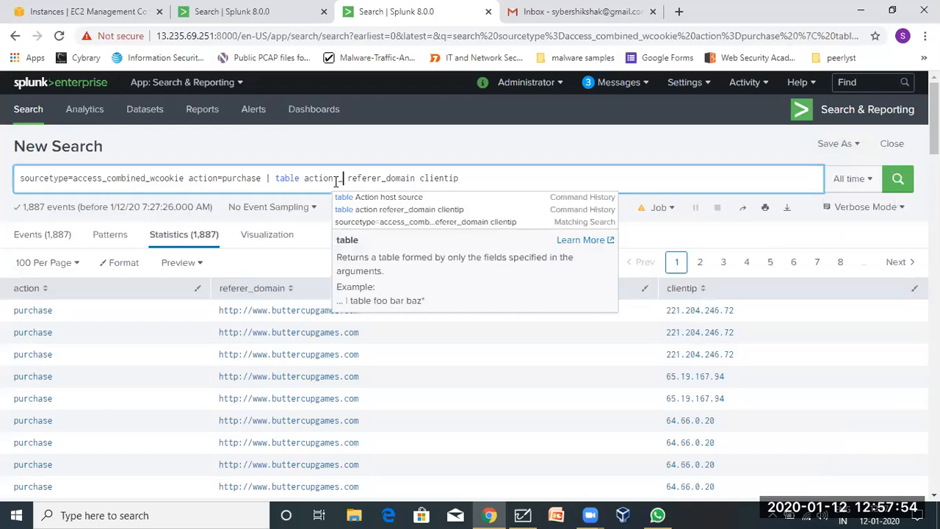
type("me")
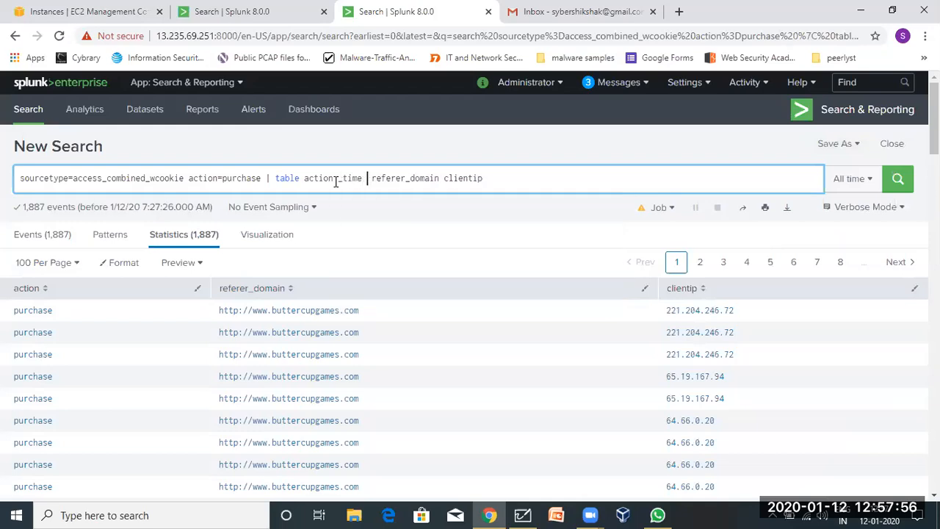
key("Return")
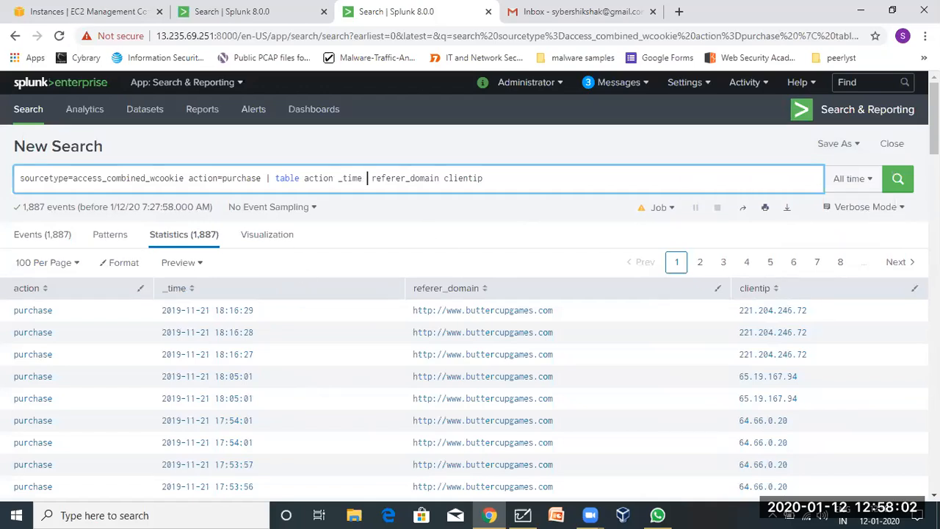
left_click(840, 143)
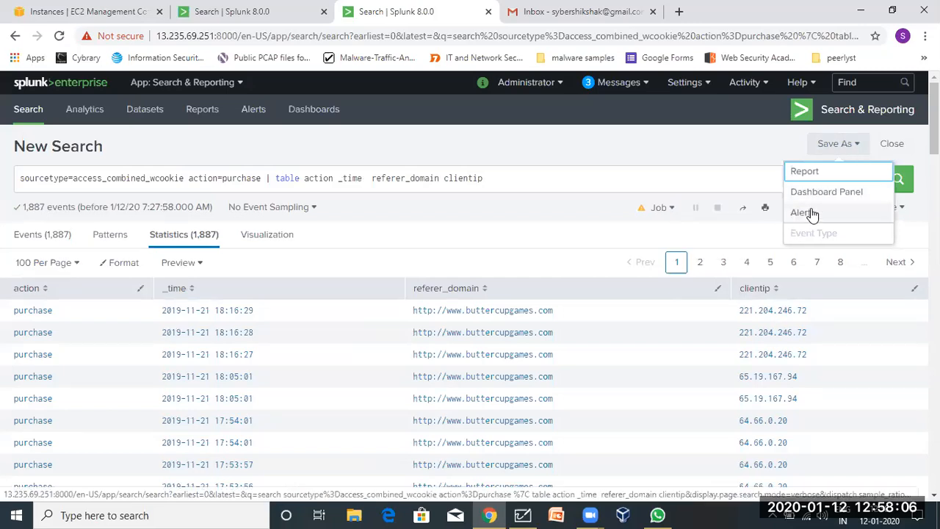
Save as report 'Purchase History Report' with Time Range Picker kept on Yes, then view it.
left_click(805, 172)
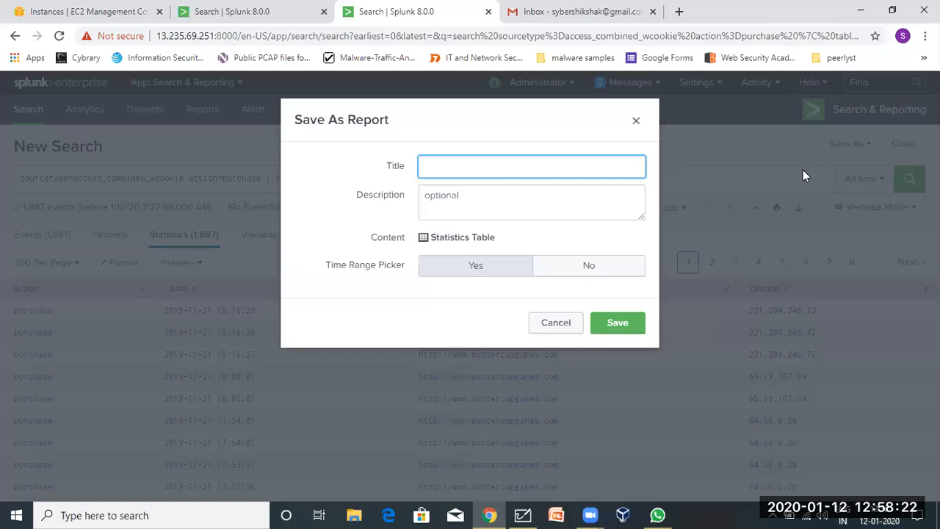
type("Purchase History ")
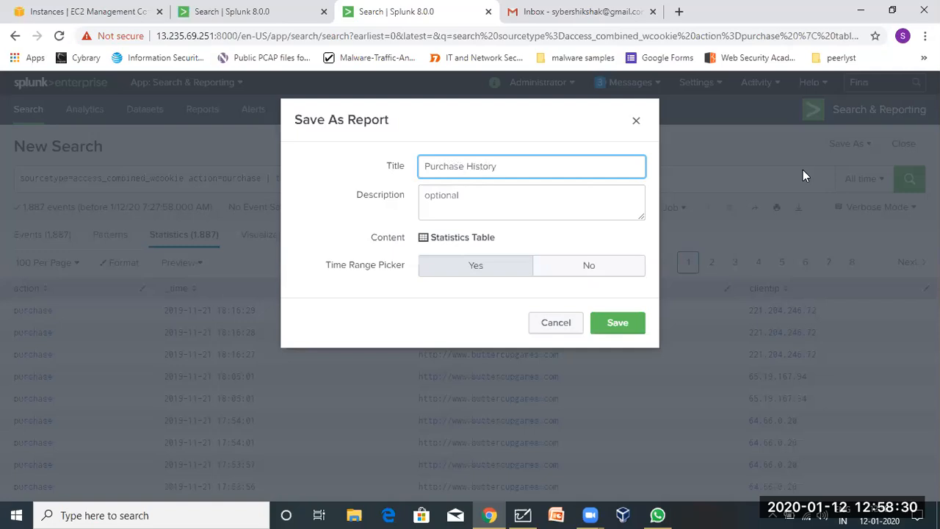
type("Report")
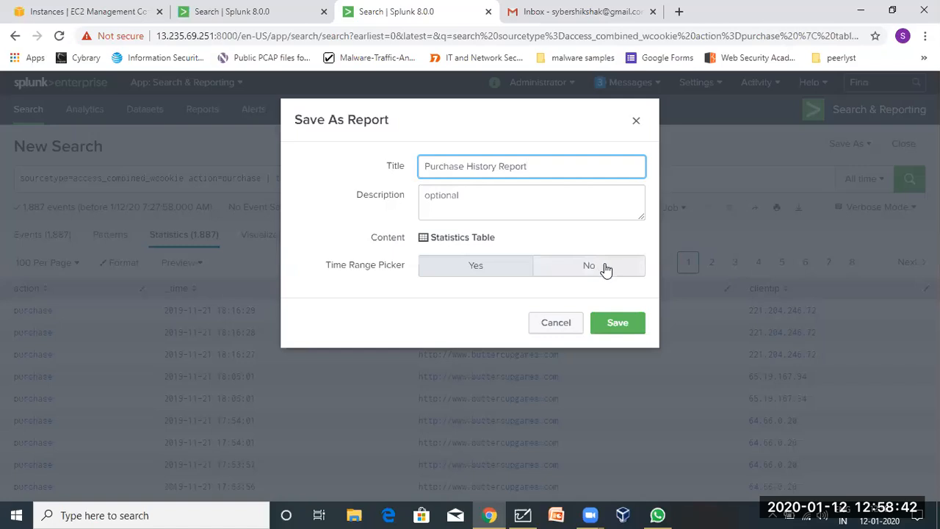
left_click(487, 268)
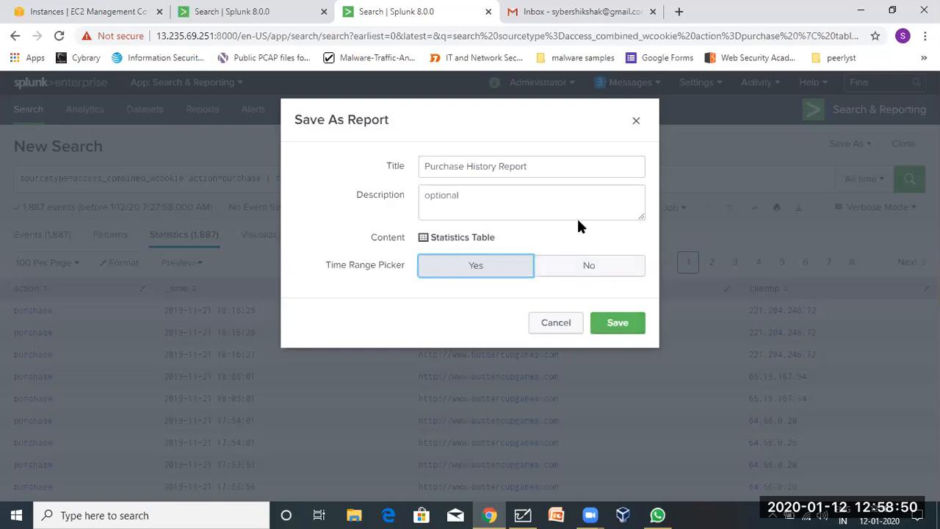
left_click(637, 325)
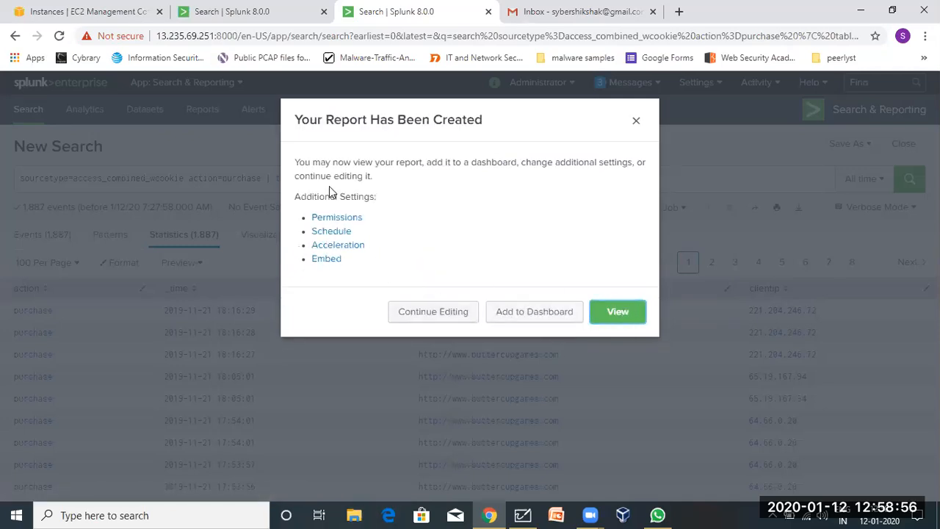
left_click(624, 317)
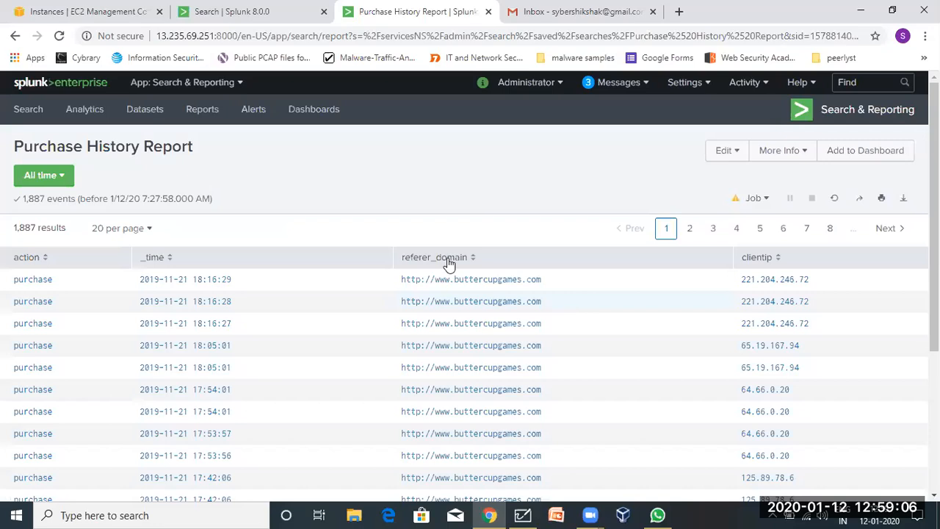
Expand Purchase History Report's details in the Reports list, then reopen the report.
left_click(202, 110)
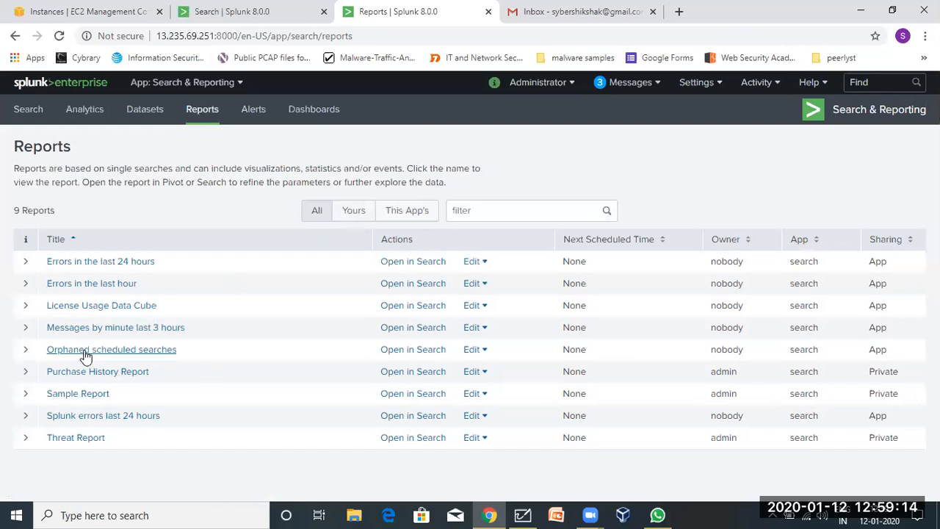
left_click(25, 372)
scroll(24, 375, "down", 1)
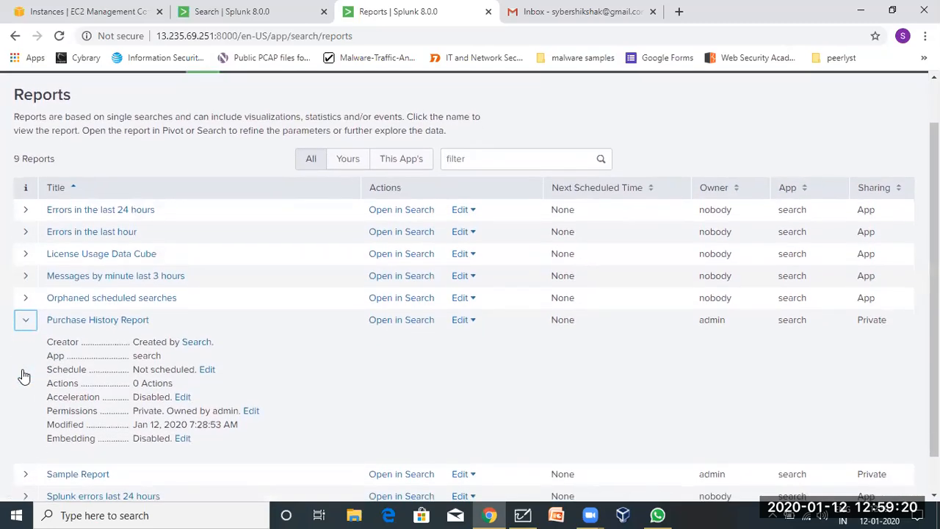
left_click(74, 323)
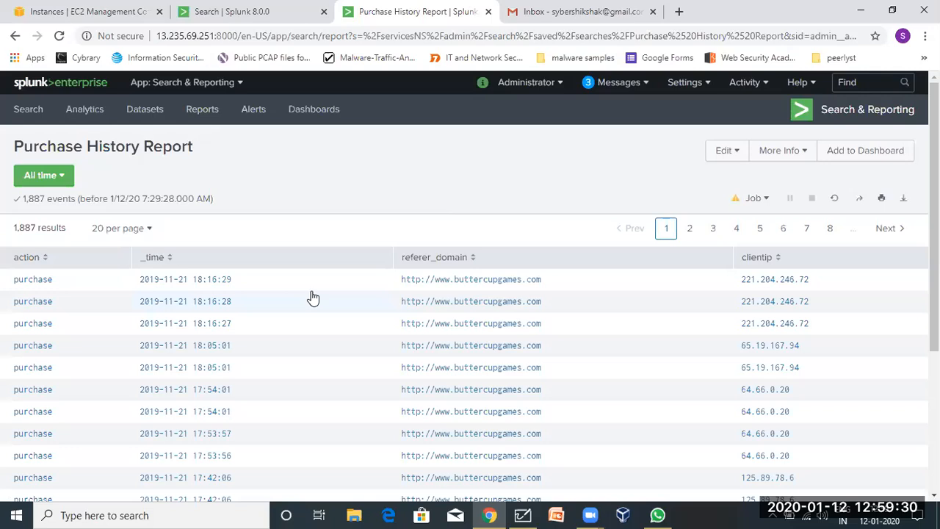
left_click(711, 154)
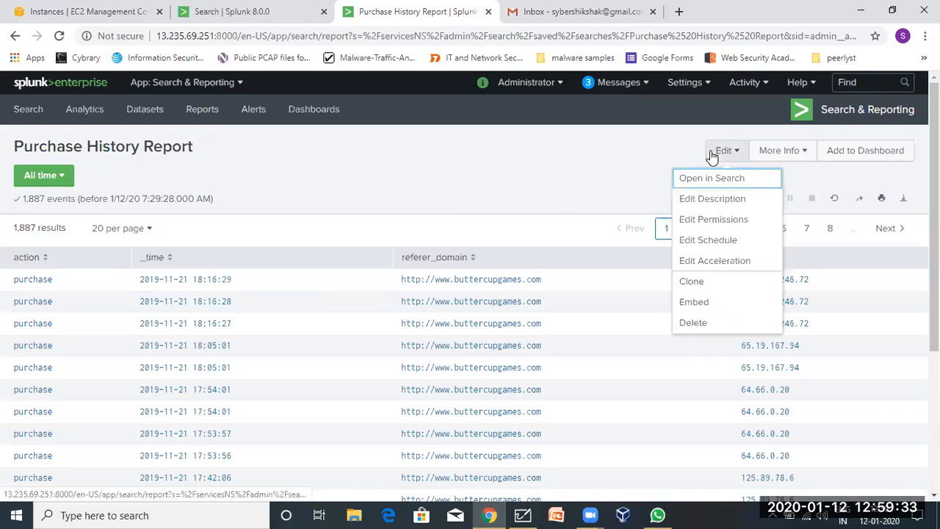
Enable a weekly Monday 6:00 schedule, leaving No window and Default priority.
left_click(733, 243)
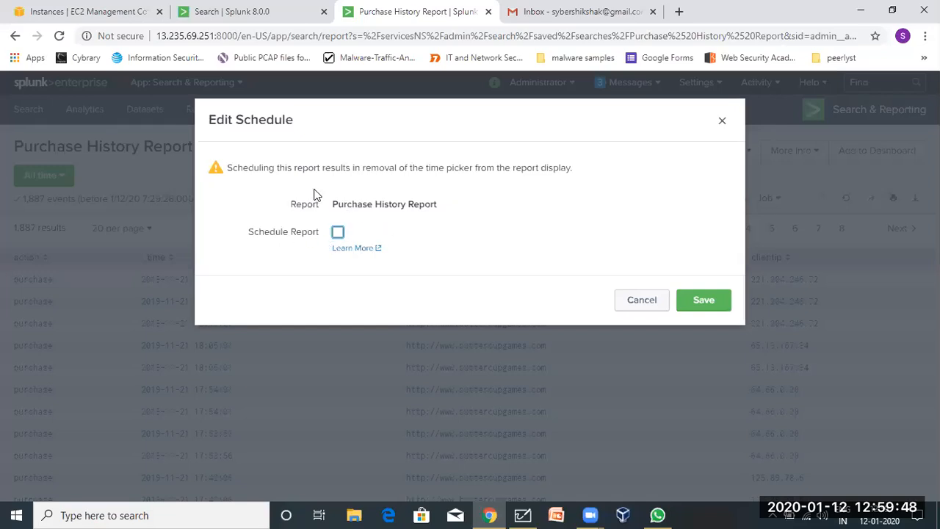
left_click_drag(328, 168, 563, 168)
left_click(563, 167)
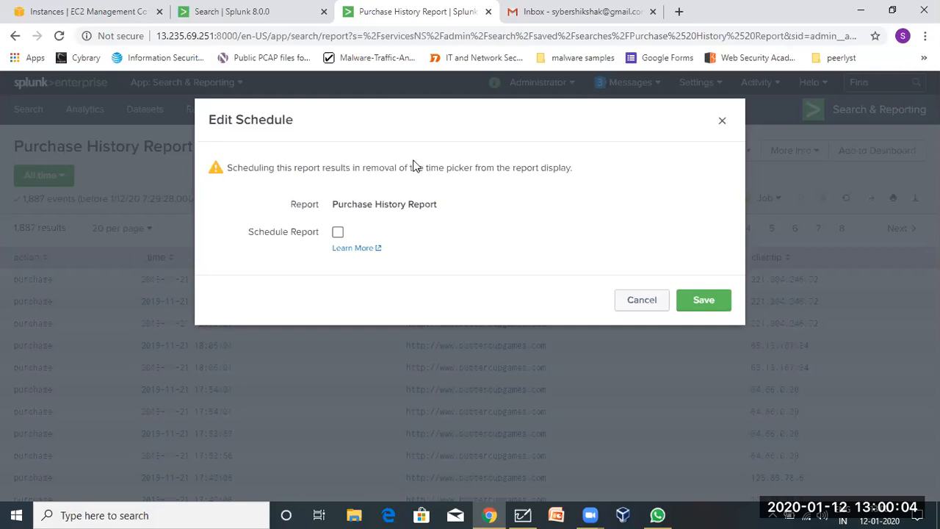
left_click(338, 233)
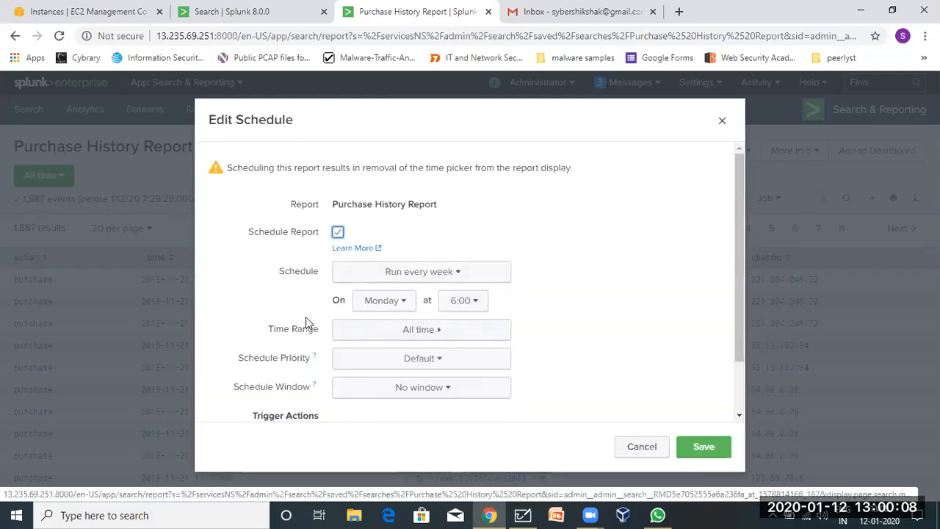
scroll(299, 363, "down", 2)
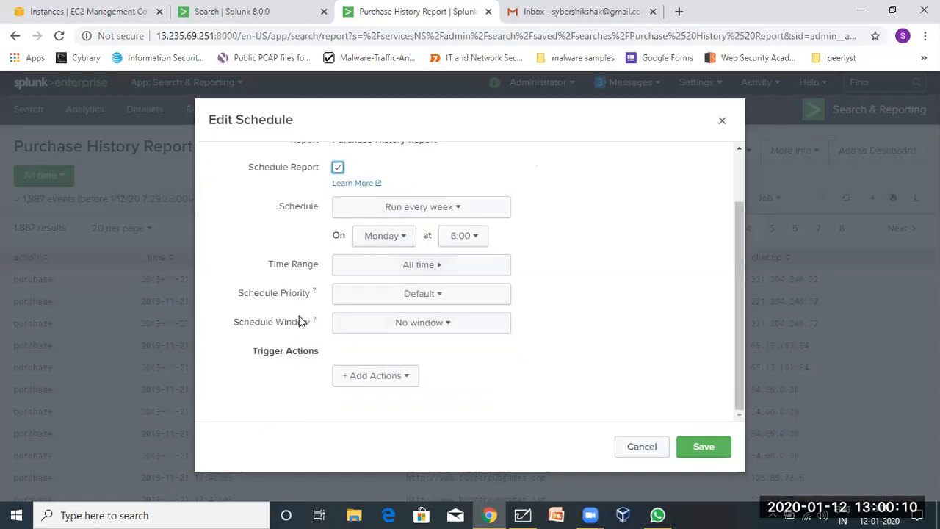
left_click(403, 325)
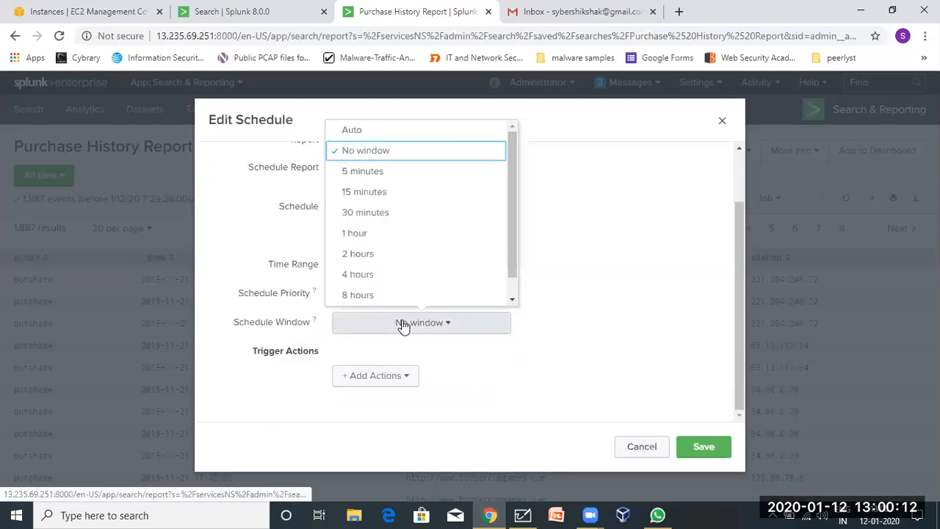
left_click(403, 326)
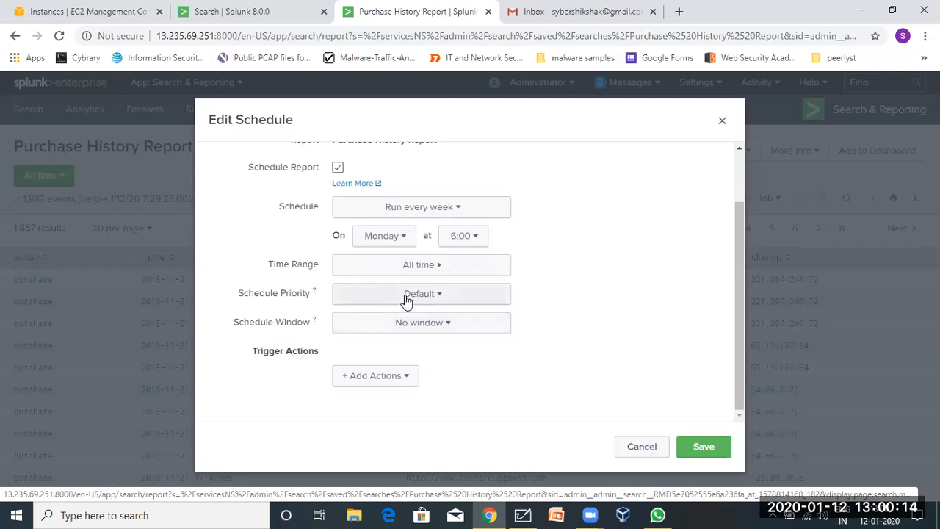
left_click(406, 297)
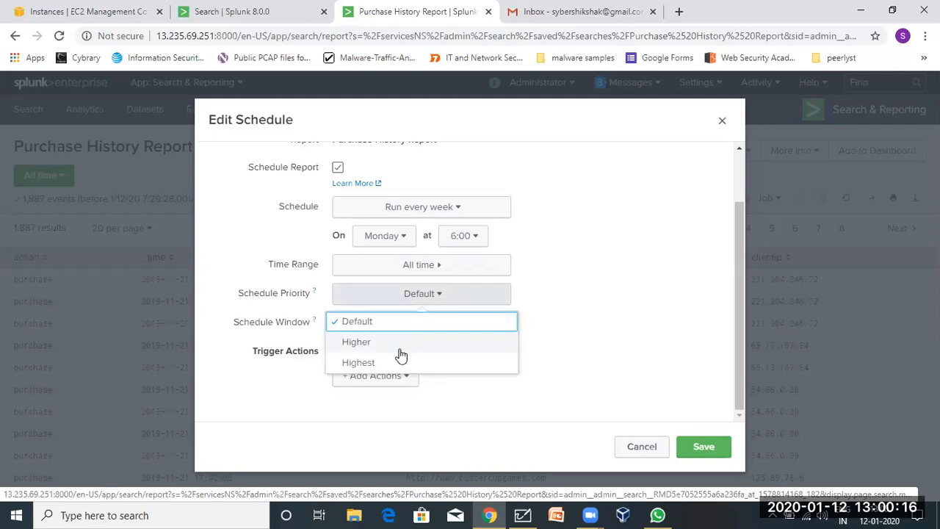
left_click_drag(304, 252, 449, 210)
left_click(581, 222)
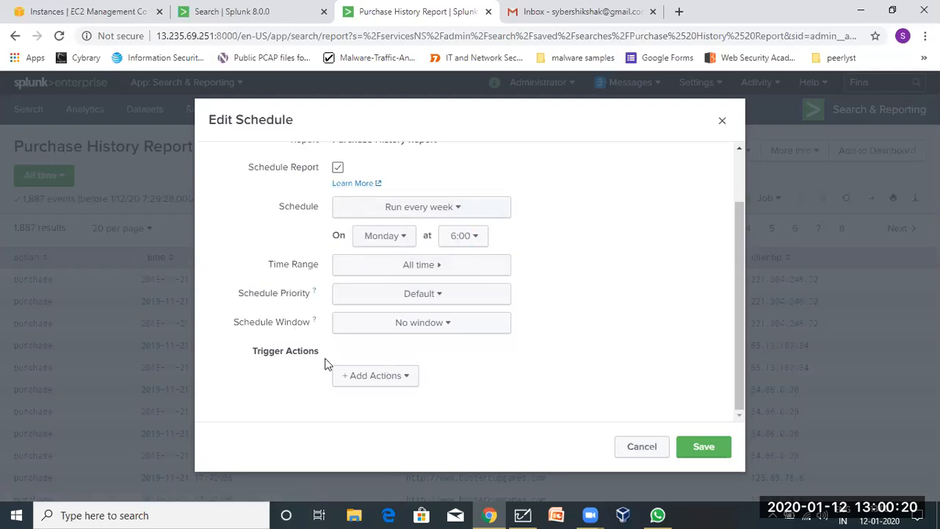
Add a Send email trigger action, then cancel to discard the schedule.
left_click(364, 385)
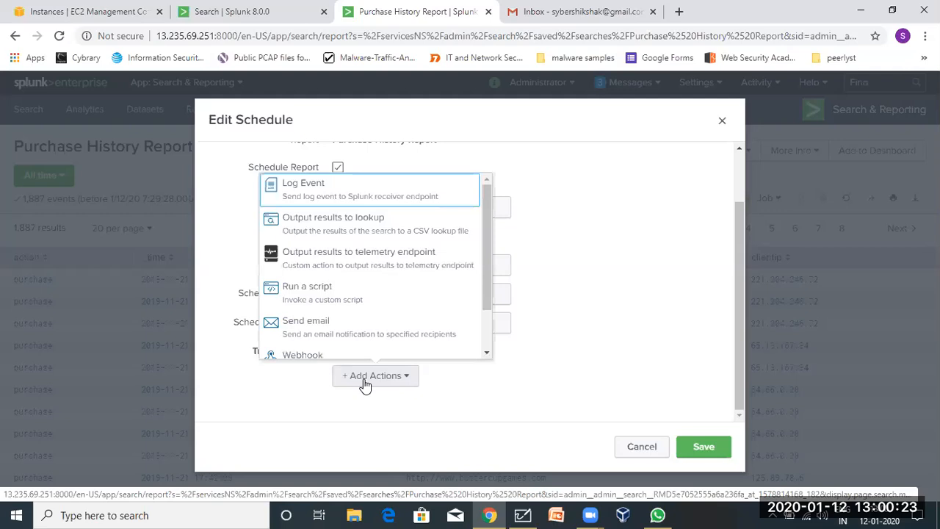
left_click(361, 332)
scroll(367, 316, "up", 3)
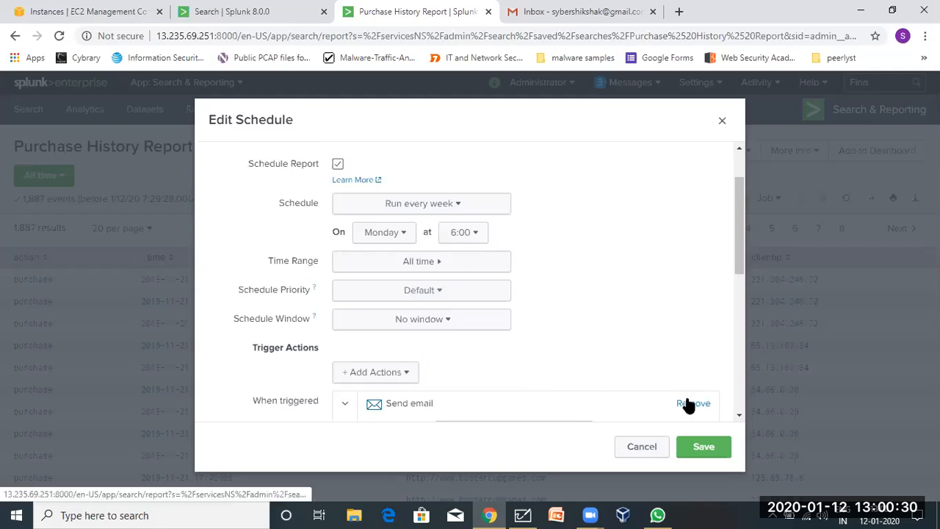
scroll(609, 332, "up", 2)
scroll(587, 290, "down", 1)
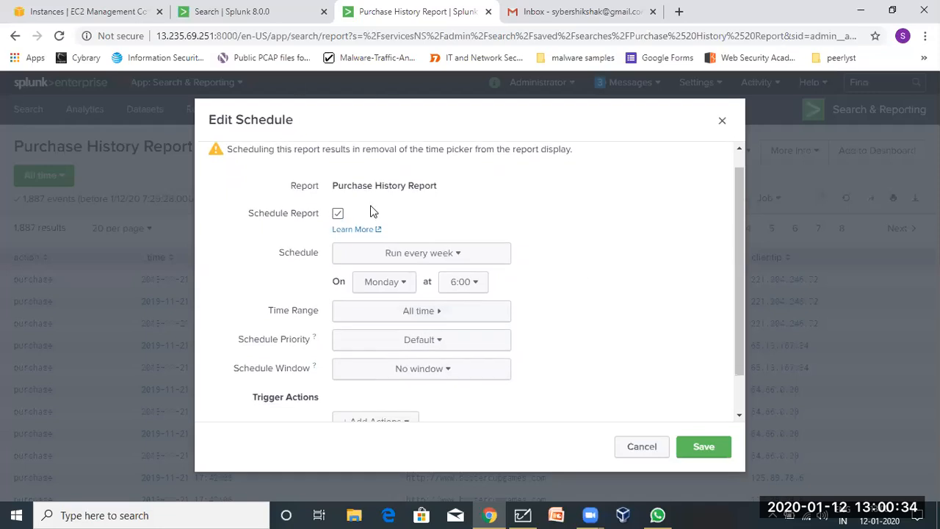
left_click(651, 446)
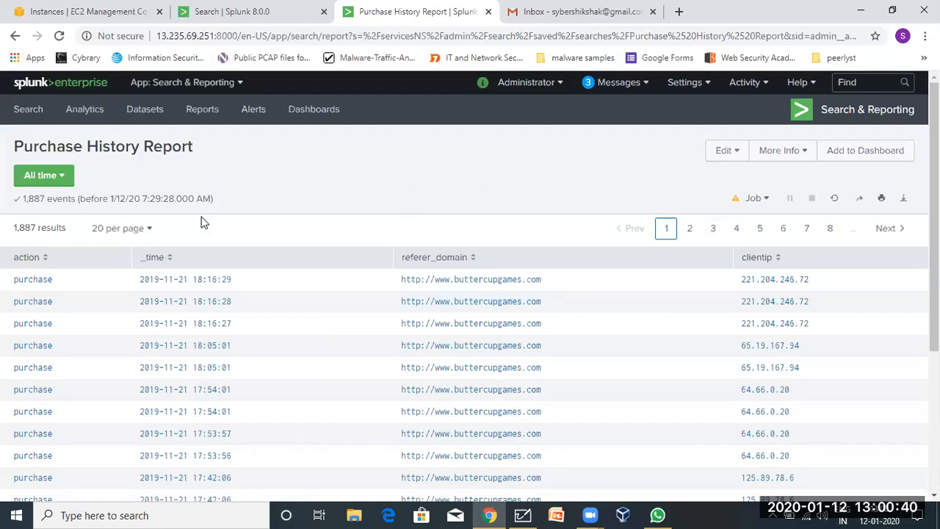
left_click(790, 159)
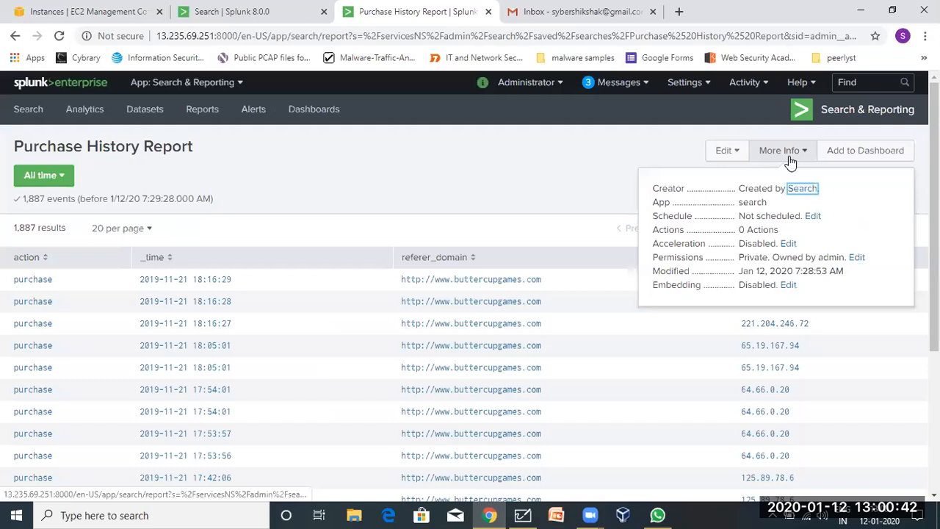
left_click(723, 153)
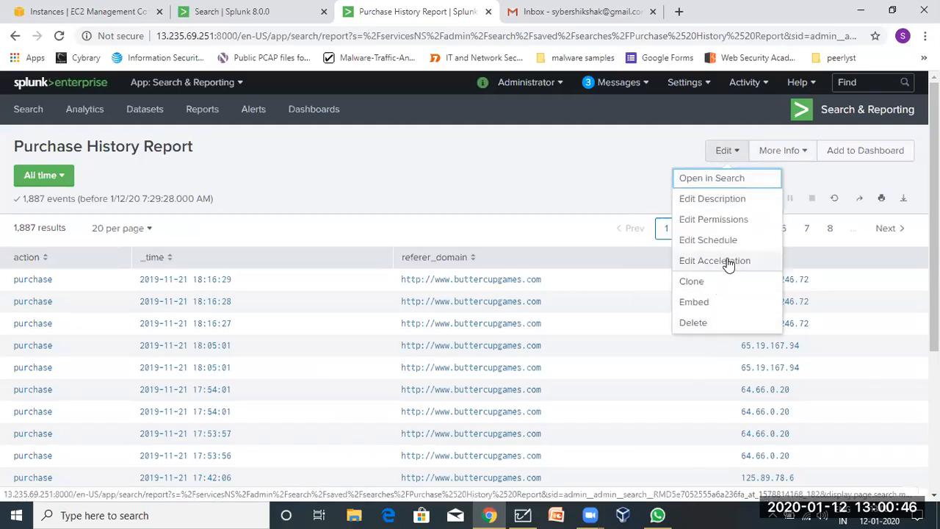
left_click(612, 212)
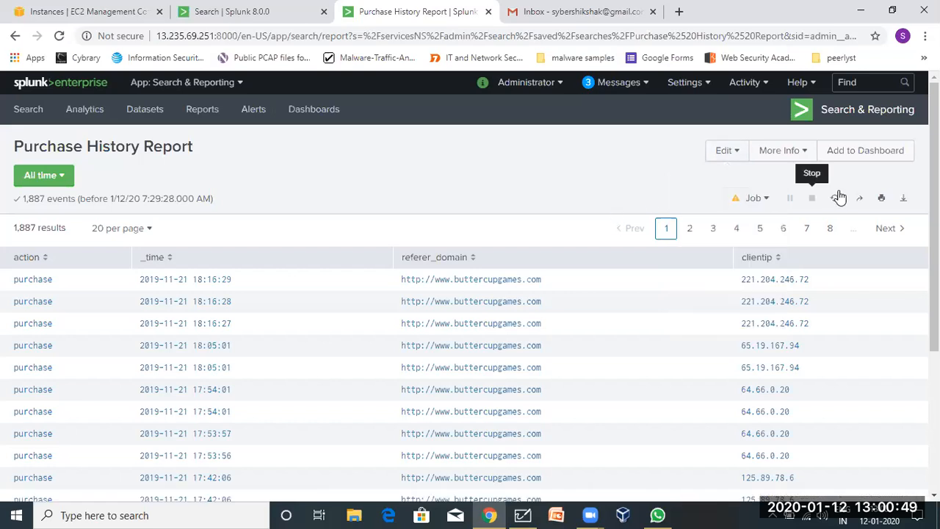
Export the report results as a PDF limited to 10000 results.
left_click(902, 200)
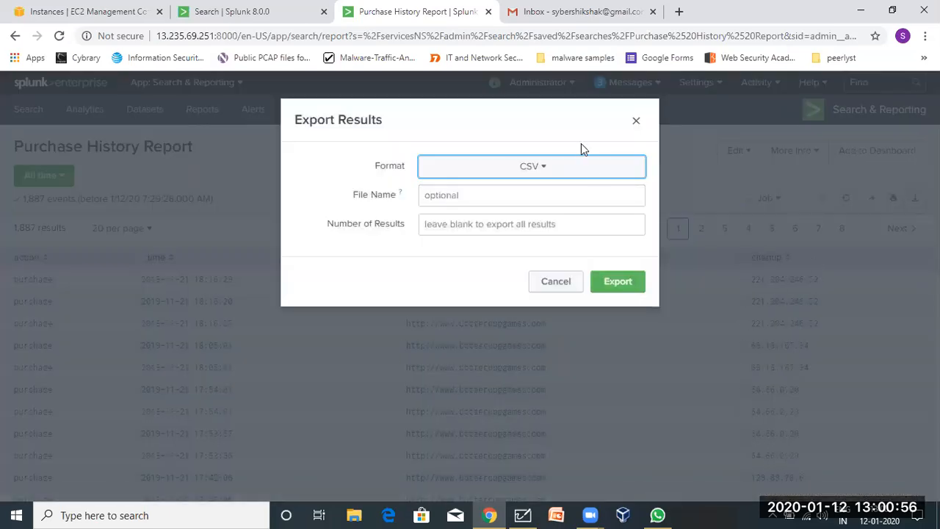
left_click(497, 173)
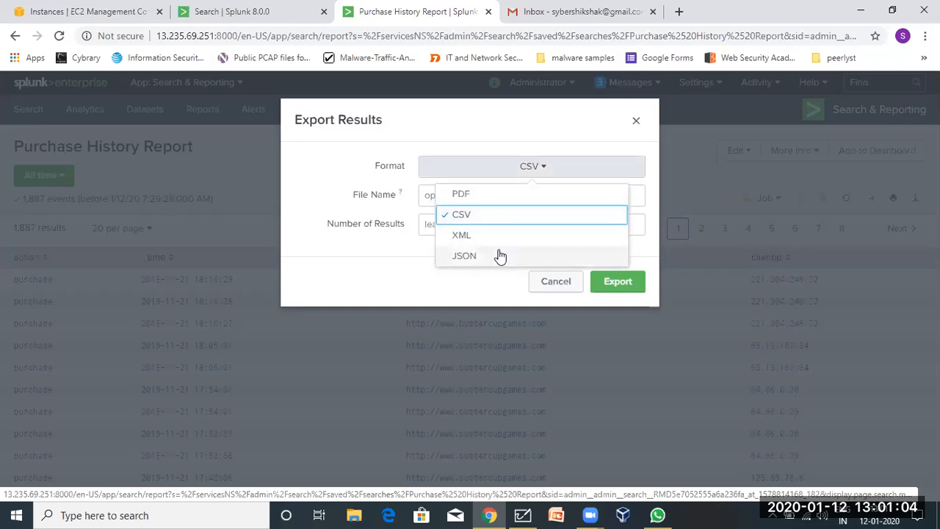
left_click(504, 194)
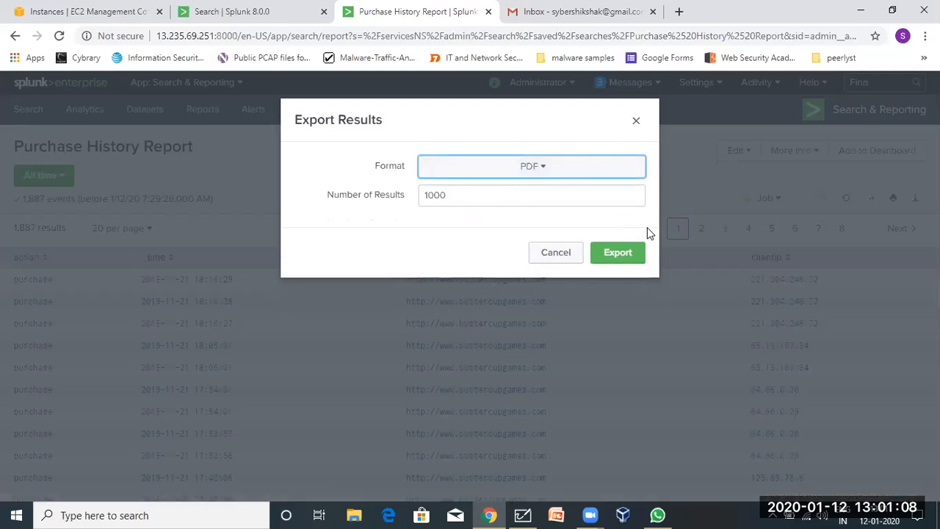
left_click(454, 197)
type("0")
left_click(630, 253)
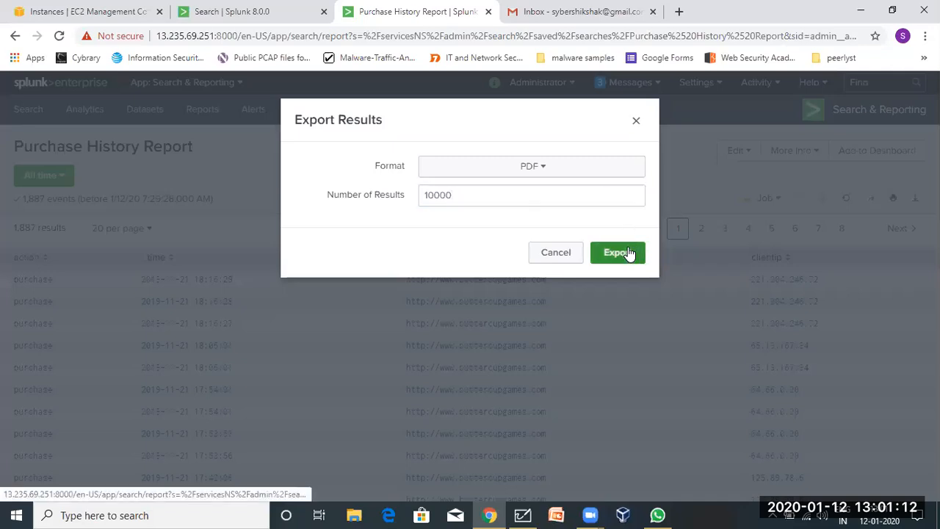
Return to the report tab, then switch to the PDF rendering tab.
left_click(371, 12)
scroll(175, 301, "down", 3)
scroll(175, 301, "up", 3)
left_click(519, 9)
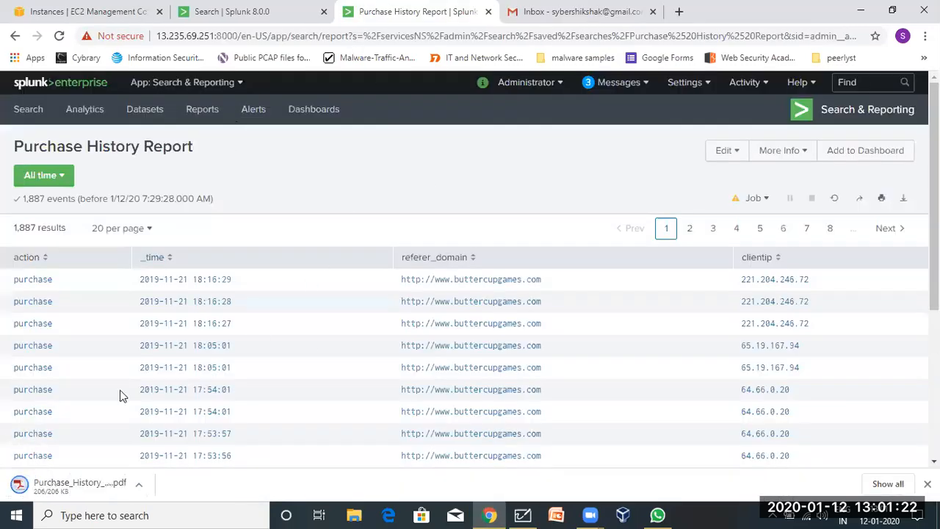
Open the downloaded Purchase History Report PDF, scroll through its pages, and go back to Splunk.
left_click(73, 488)
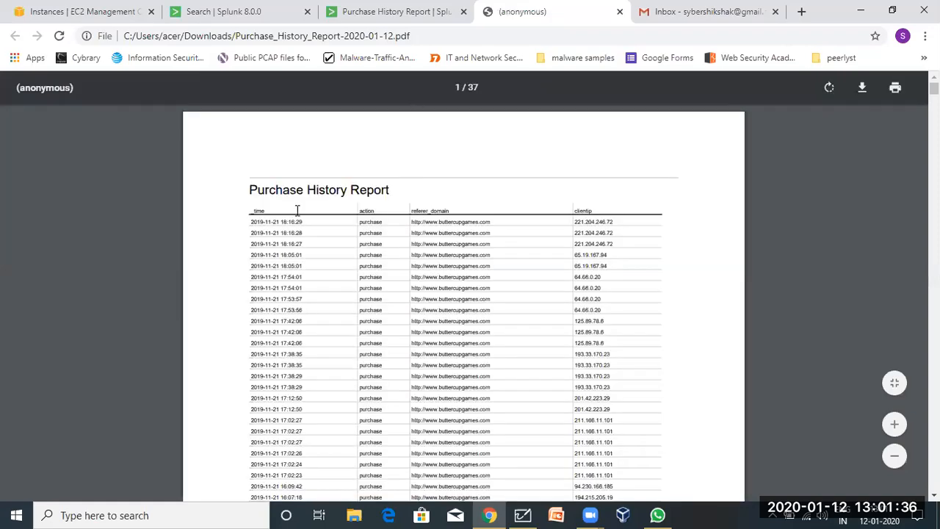
scroll(272, 197, "down", 6)
scroll(272, 197, "up", 2)
scroll(272, 196, "up", 8)
scroll(272, 197, "down", 15)
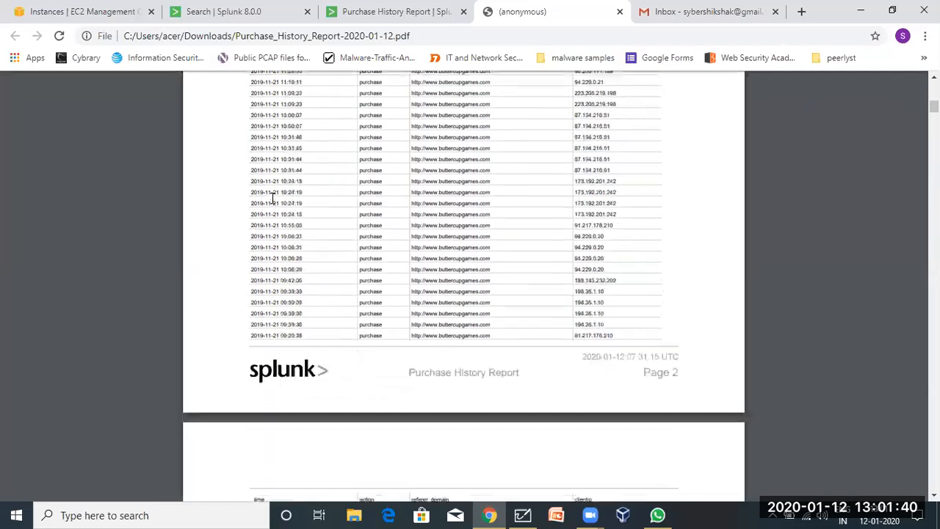
scroll(272, 197, "down", 20)
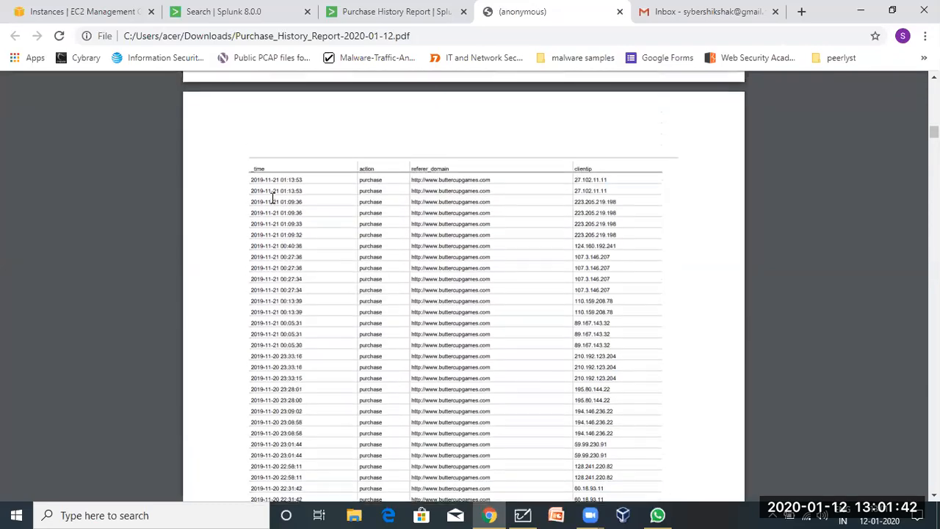
scroll(272, 197, "down", 20)
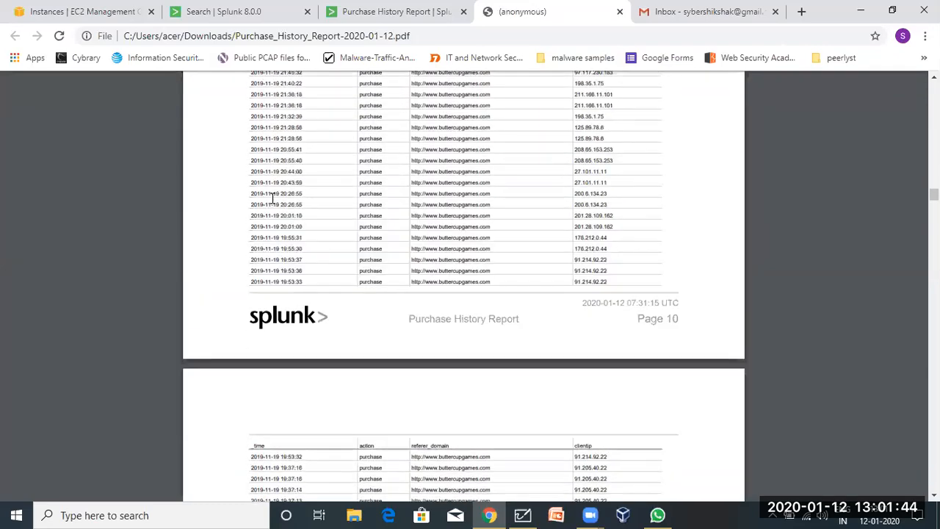
scroll(272, 197, "down", 20)
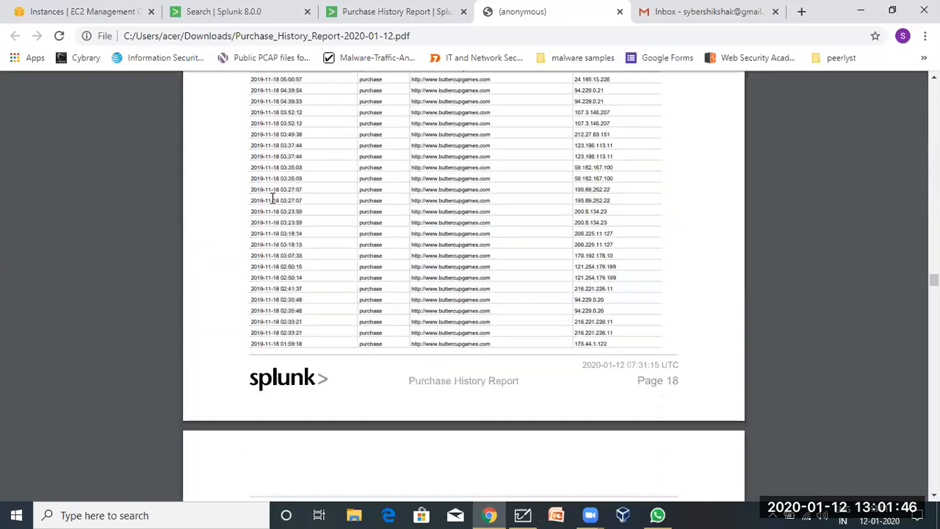
scroll(272, 197, "down", 5)
left_click(409, 8)
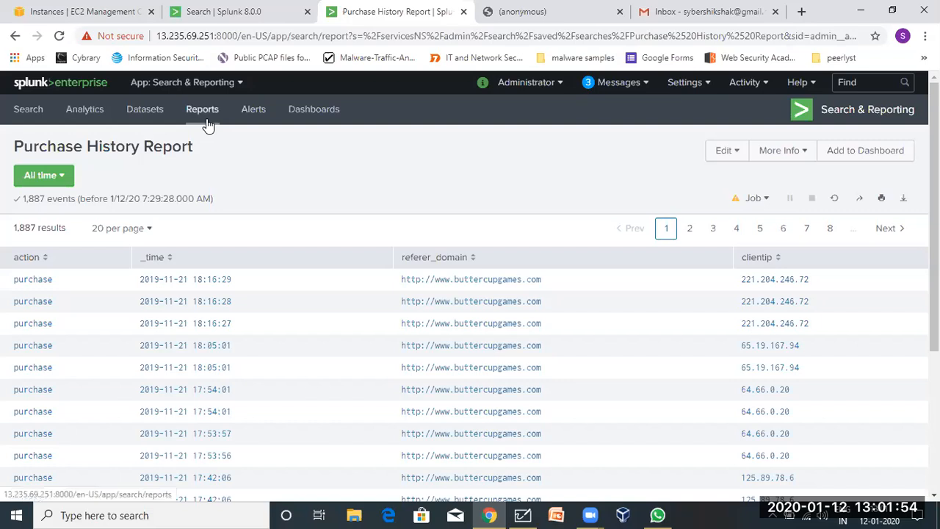
Copy the most recent purchase query from search history into a new search and run it.
left_click(41, 110)
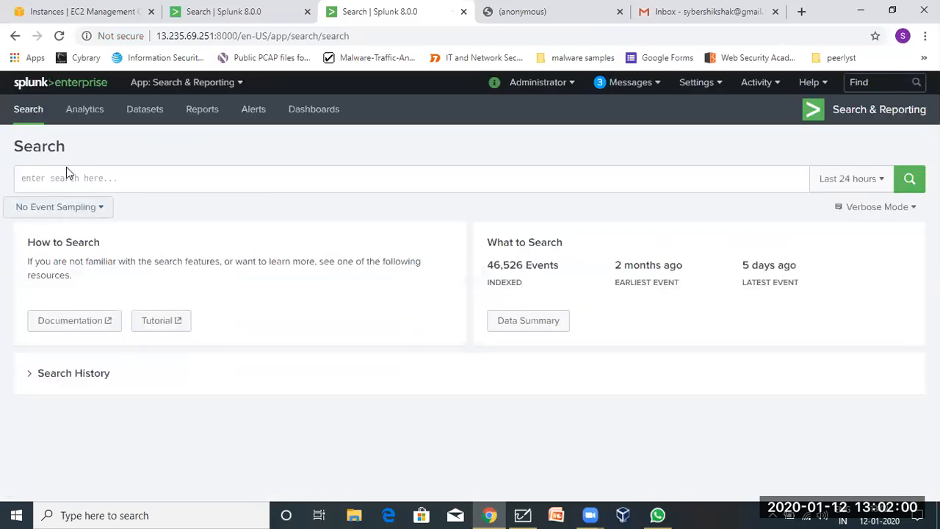
left_click(62, 177)
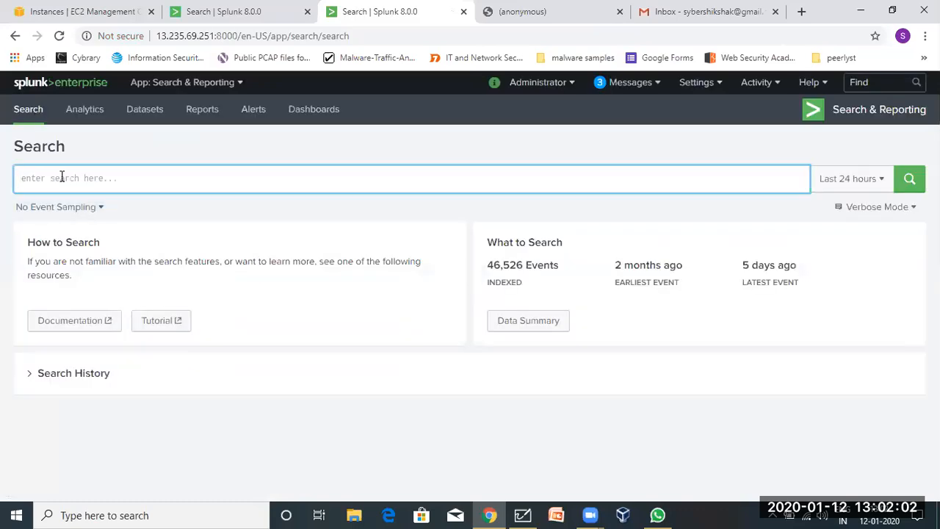
left_click(31, 375)
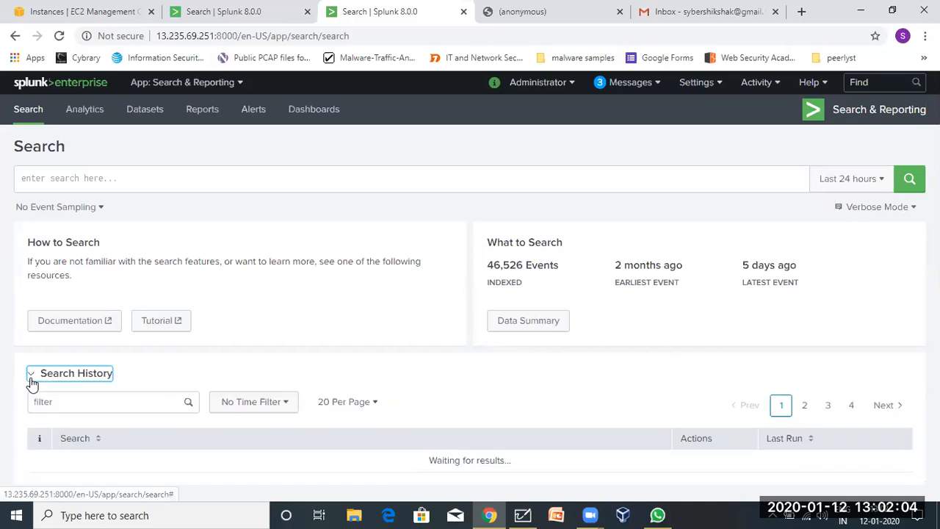
scroll(32, 382, "down", 5)
scroll(31, 383, "up", 1)
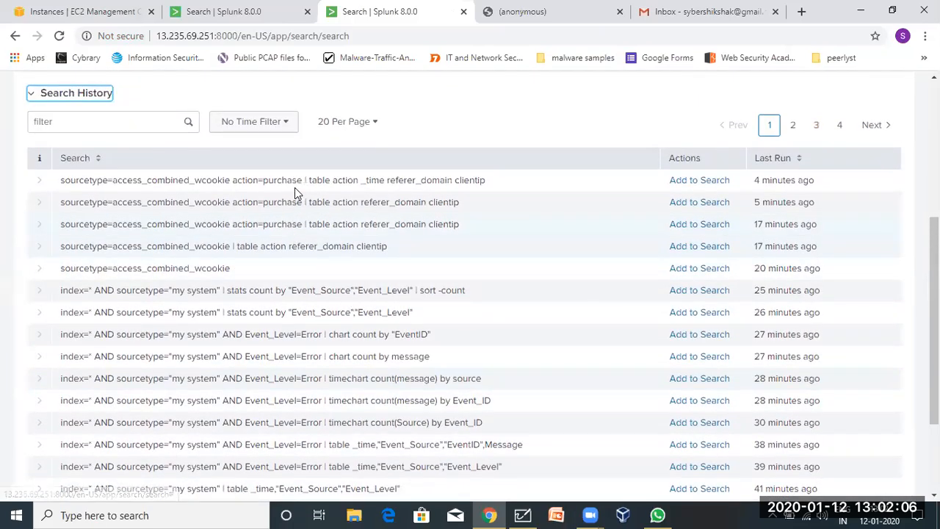
double_click(265, 179)
left_click(265, 179)
key("ctrl+c")
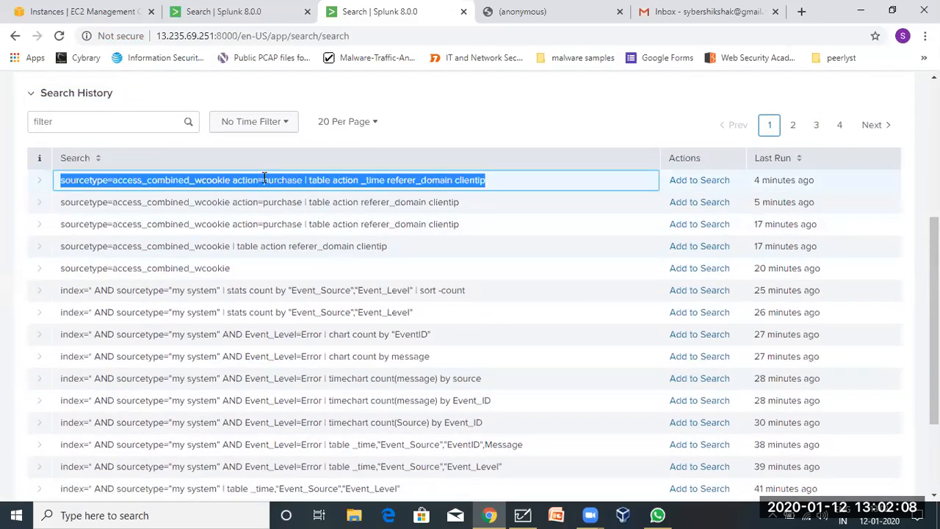
scroll(264, 179, "up", 4)
left_click(222, 175)
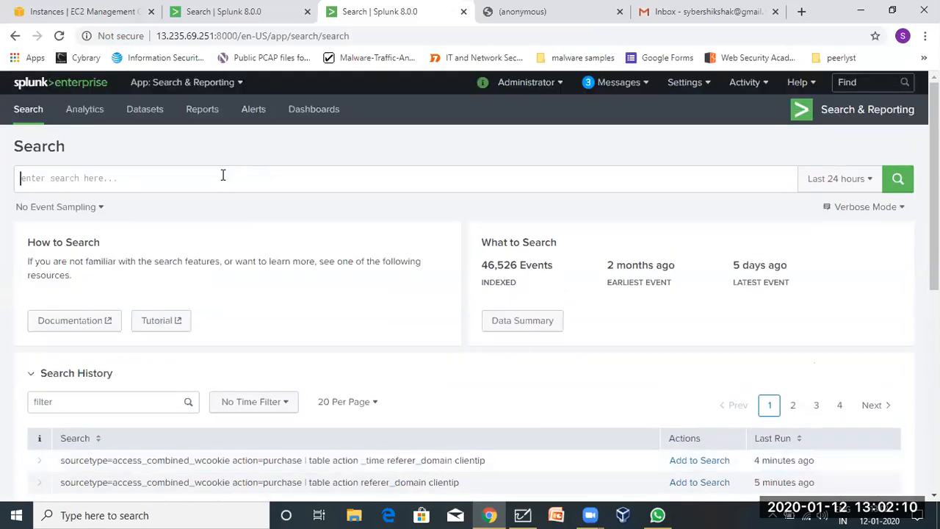
key("ctrl+v")
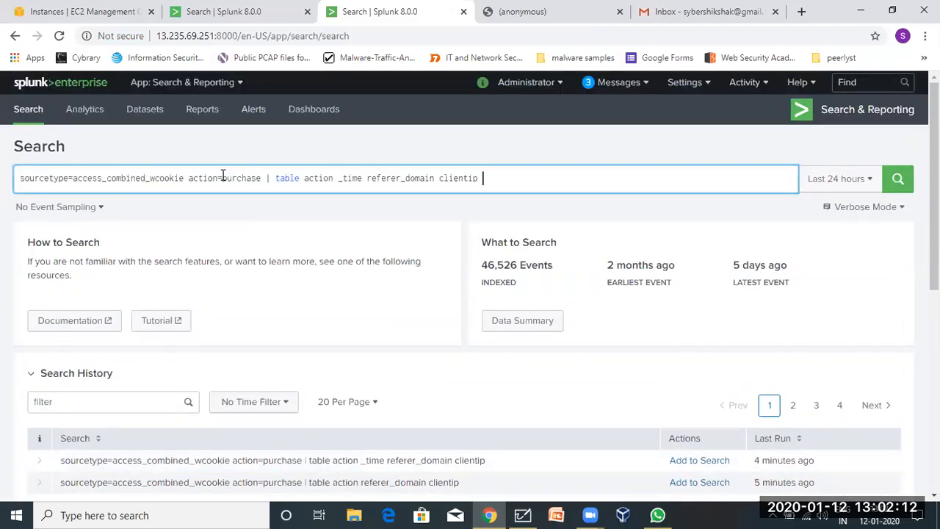
key("Return")
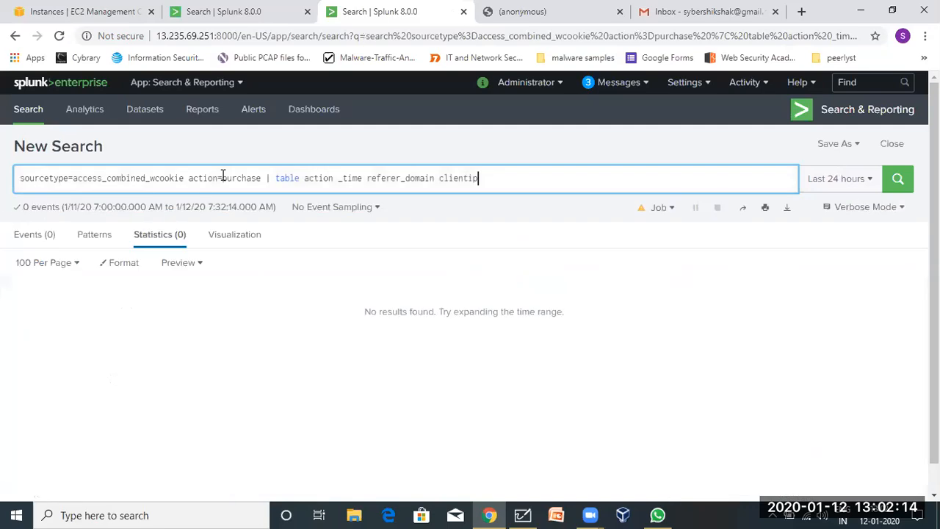
Search over All time and change the filter from action=purchase to action=*.
left_click(834, 180)
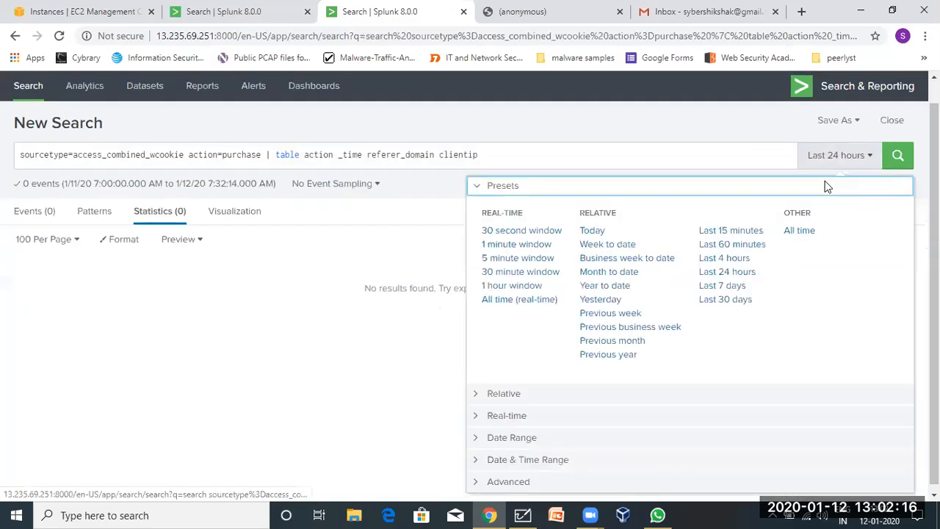
left_click(799, 231)
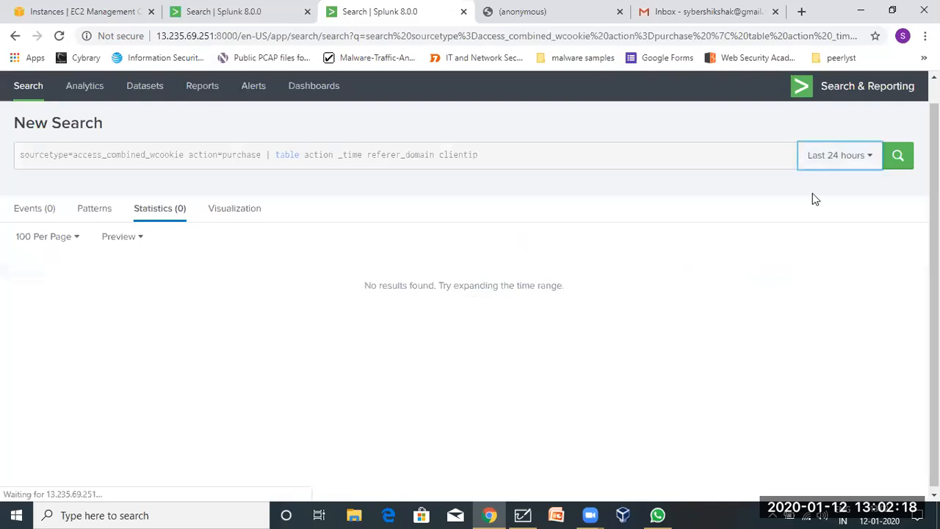
left_click(845, 155)
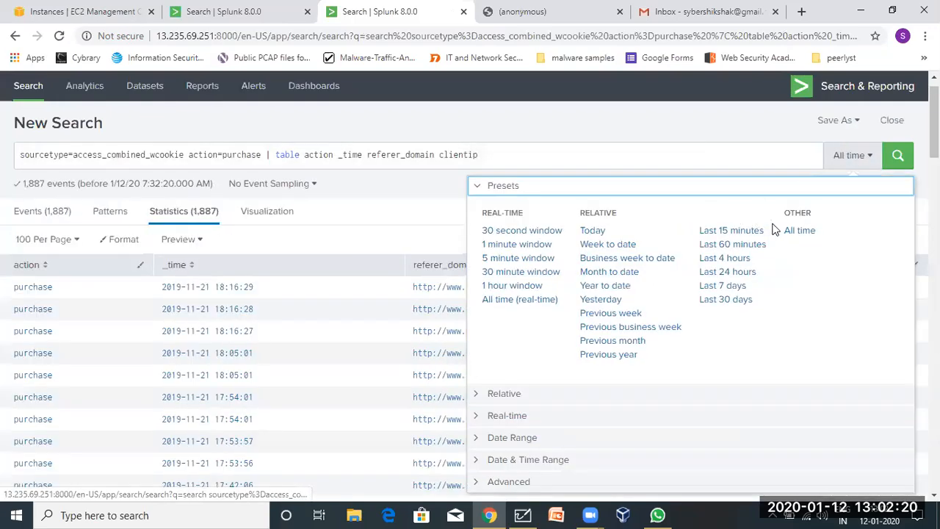
left_click(898, 155)
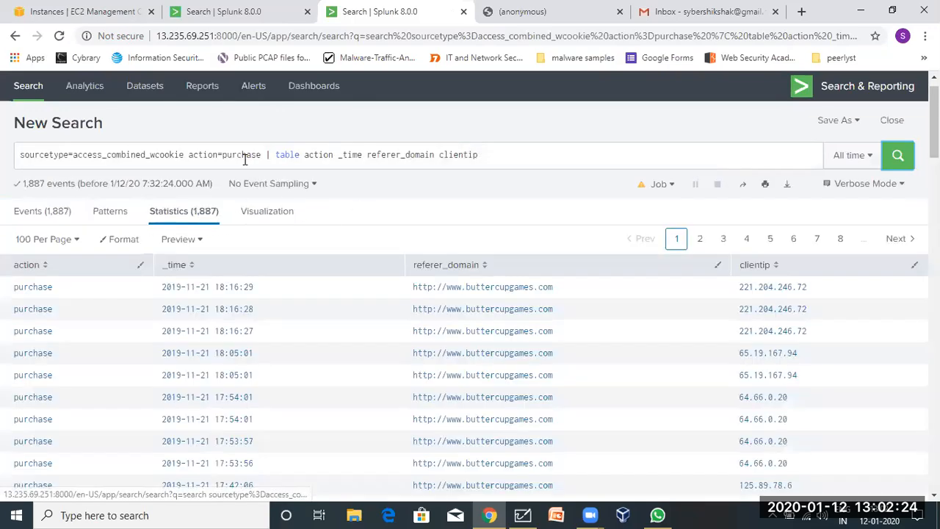
double_click(245, 155)
key("BackSpace")
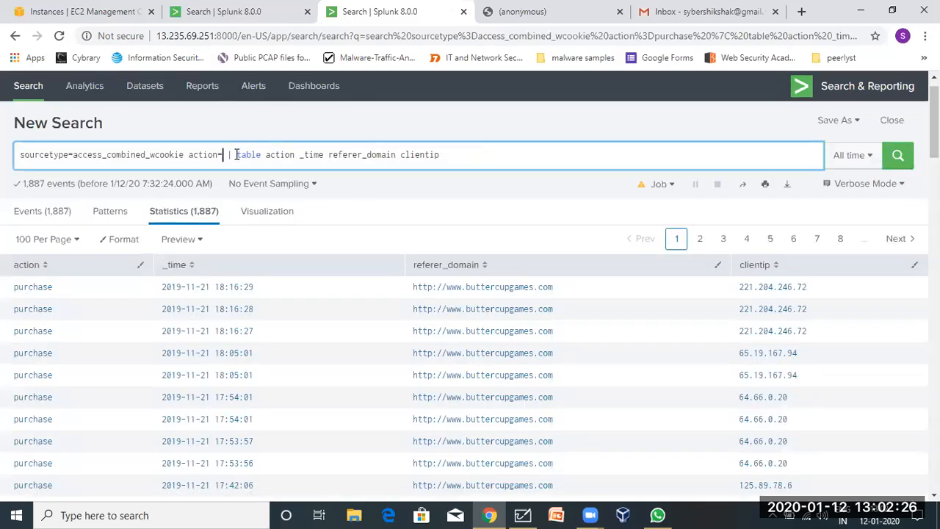
type("*")
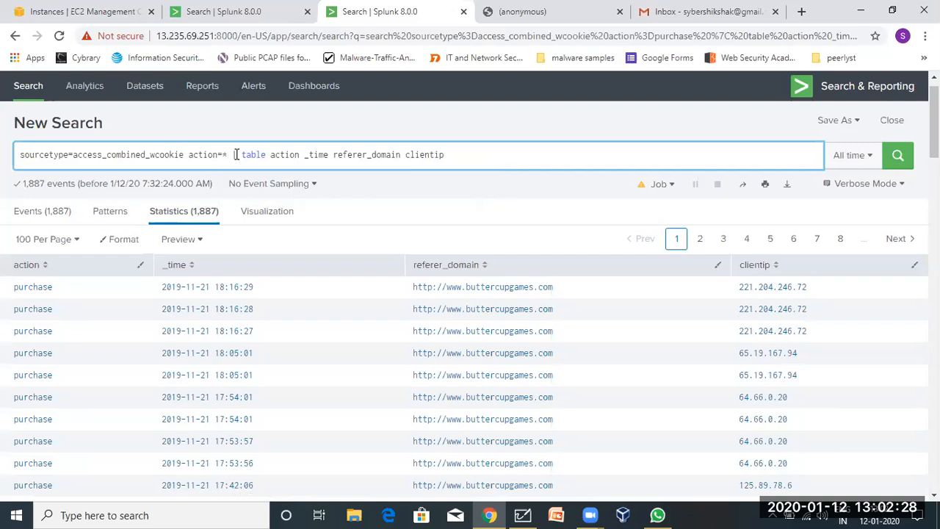
key("Return")
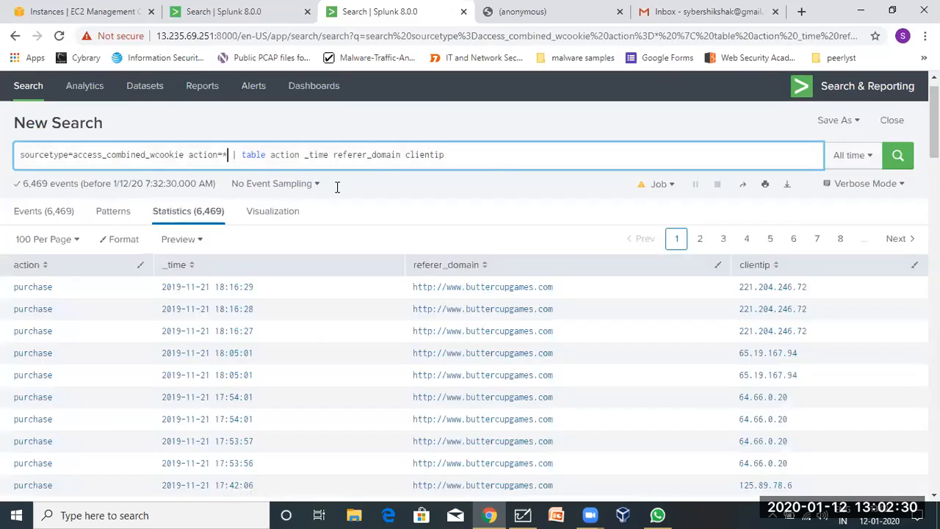
Replace the table command with 'chart count by referer_domain'.
left_click(252, 154)
double_click(252, 154)
type("char")
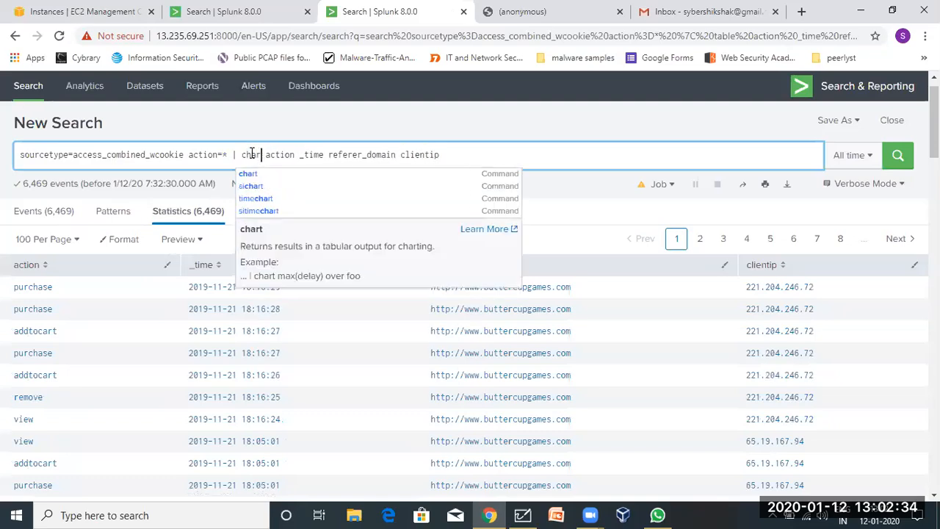
type("t")
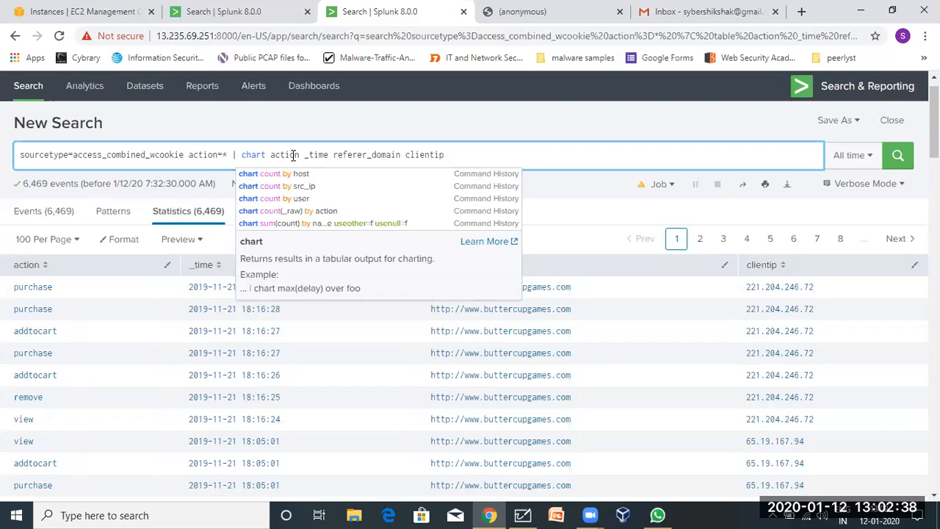
type(" count ")
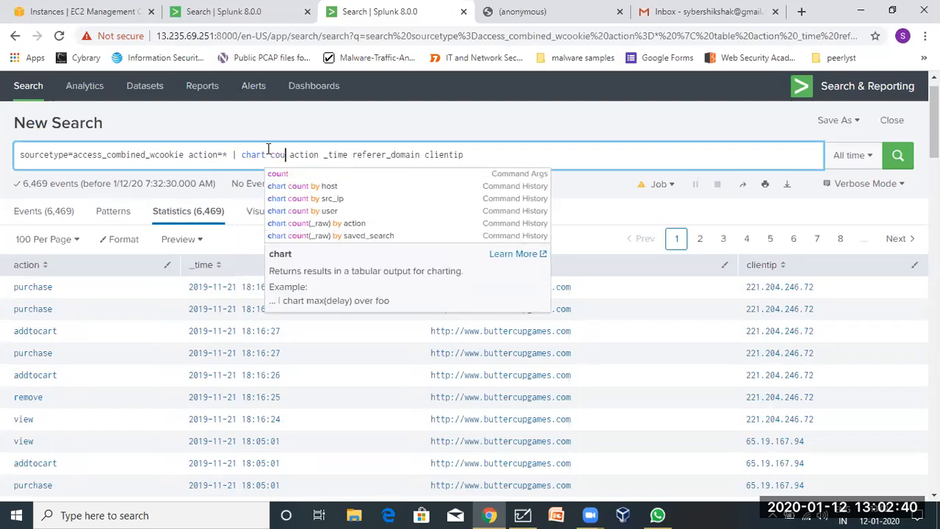
type("by")
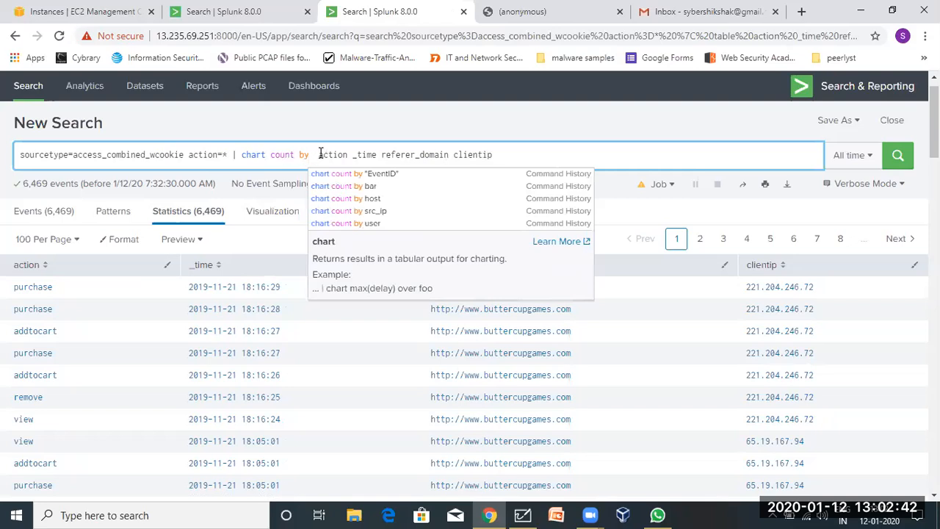
left_click_drag(312, 154, 388, 155)
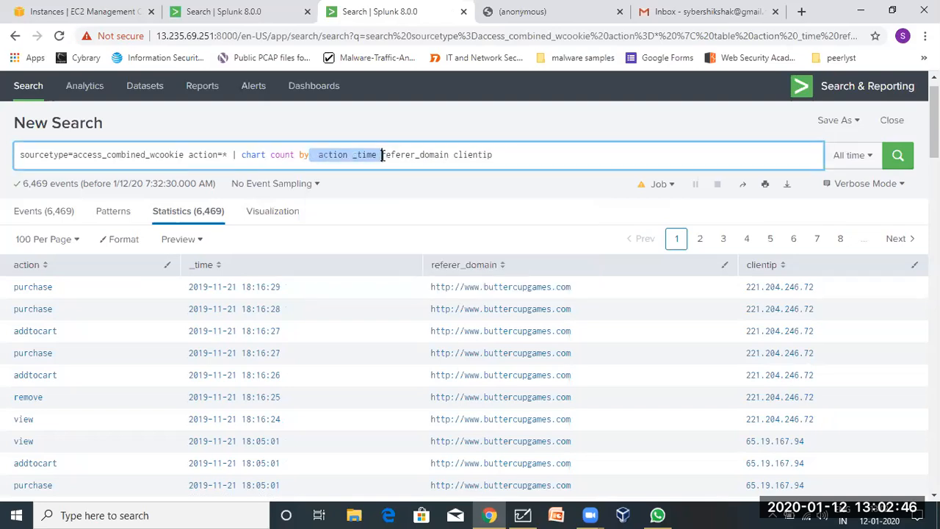
key("BackSpace")
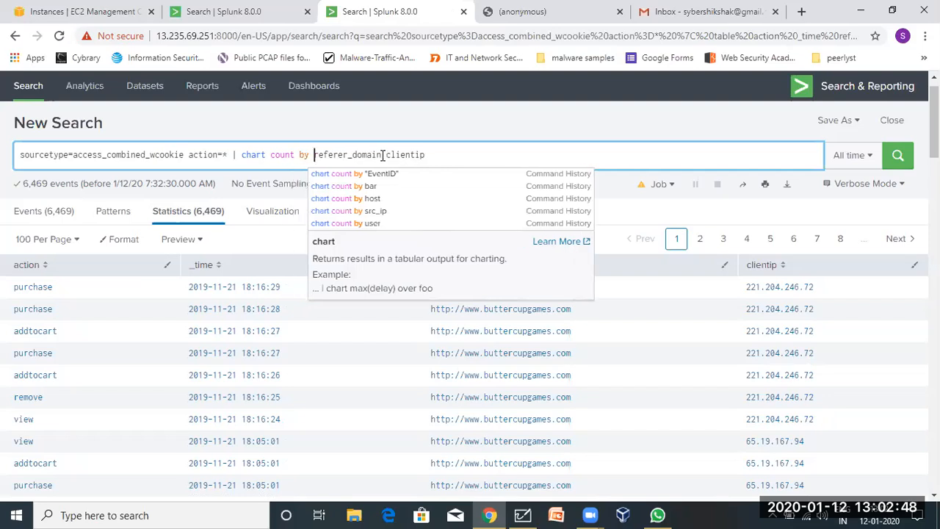
left_click(383, 155)
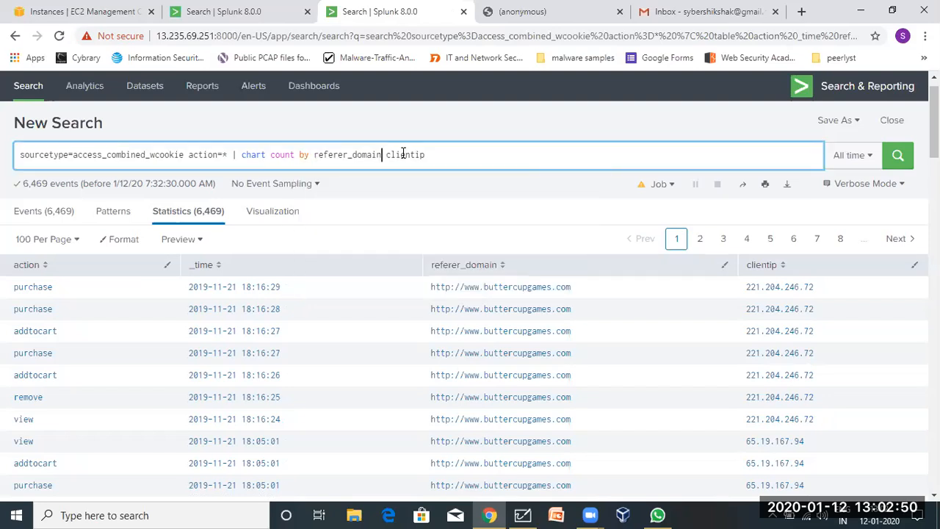
type(",")
key("Return")
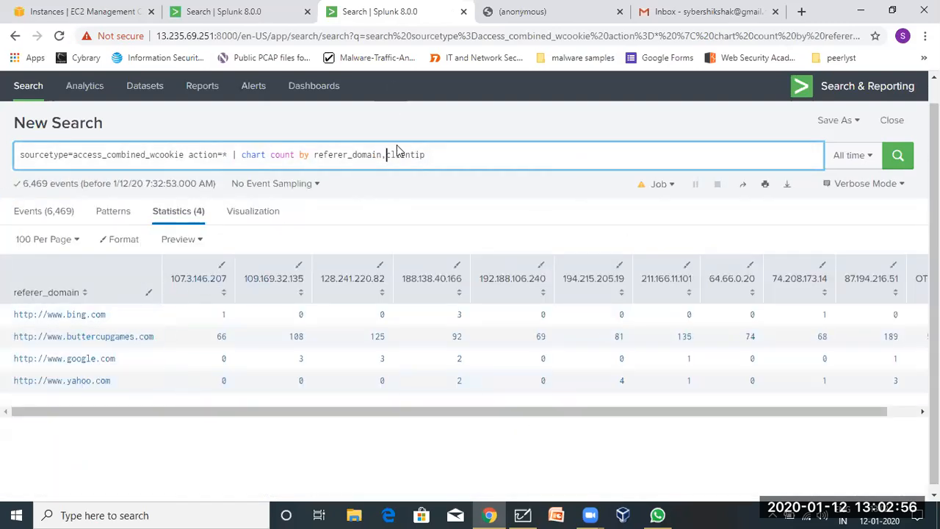
key("ctrl+Delete")
key("Return")
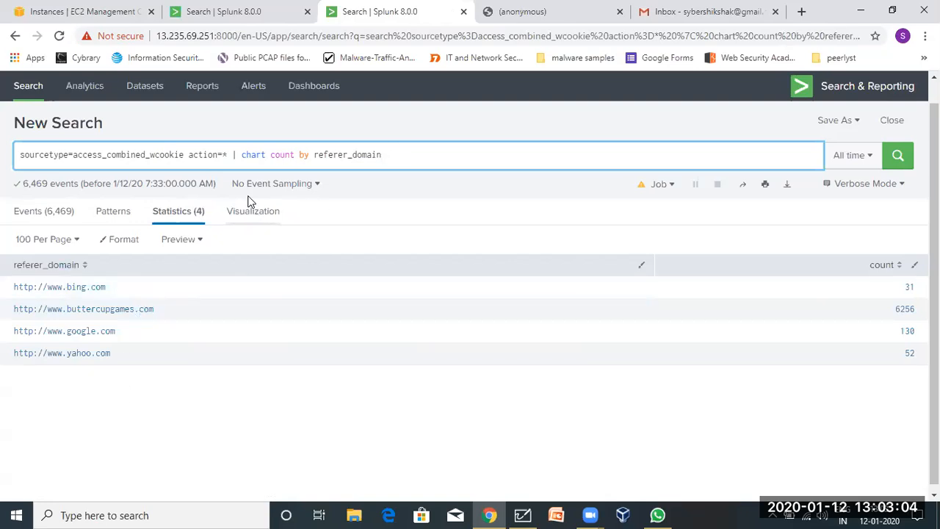
Remove the action=* filter and rerun, counting 12,912 events across 4 domains.
double_click(211, 154)
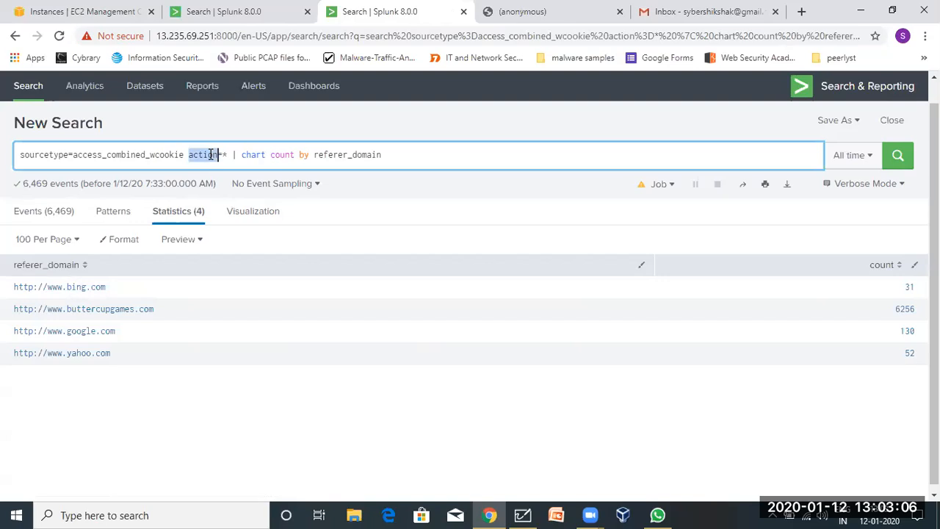
key("BackSpace")
key("Delete")
key("Delete")
key("Delete")
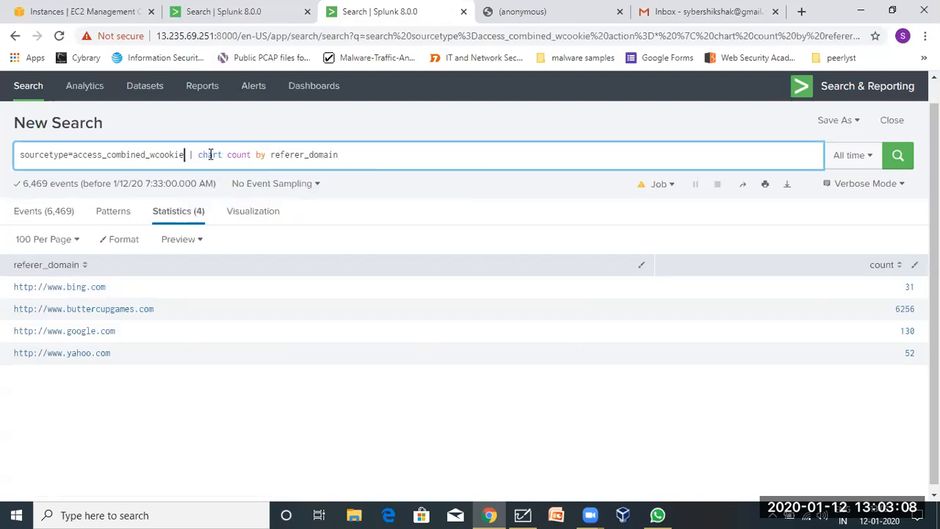
key("Return")
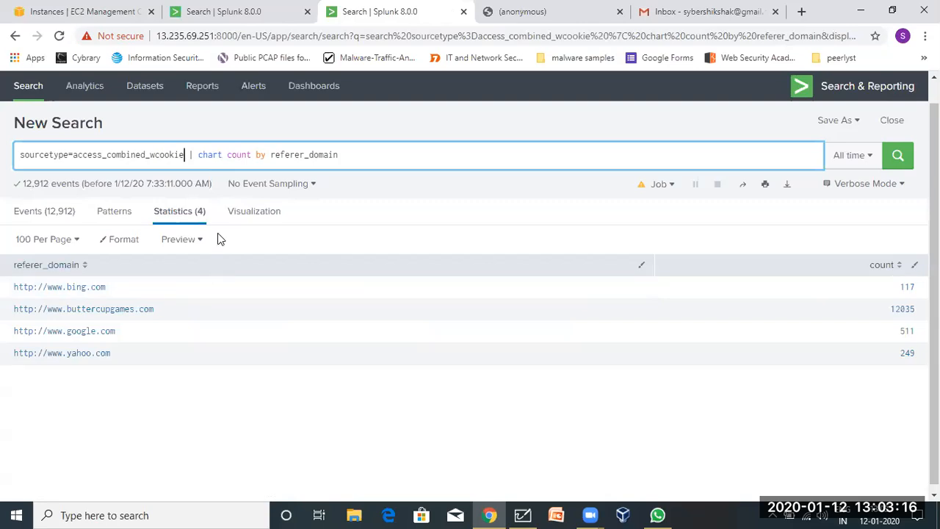
Display the referer_domain counts as a Pie Chart on the Visualization tab.
left_click(266, 211)
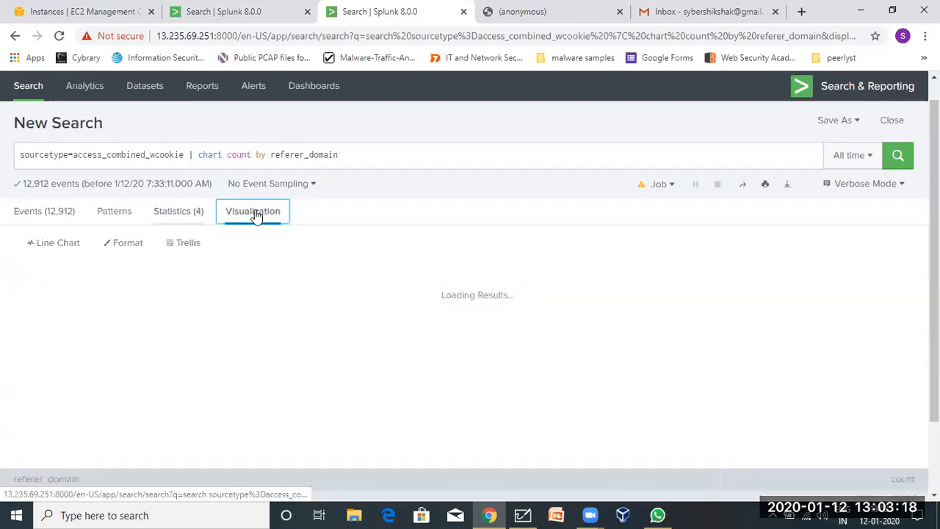
left_click(65, 245)
left_click(246, 299)
mouse_move(453, 378)
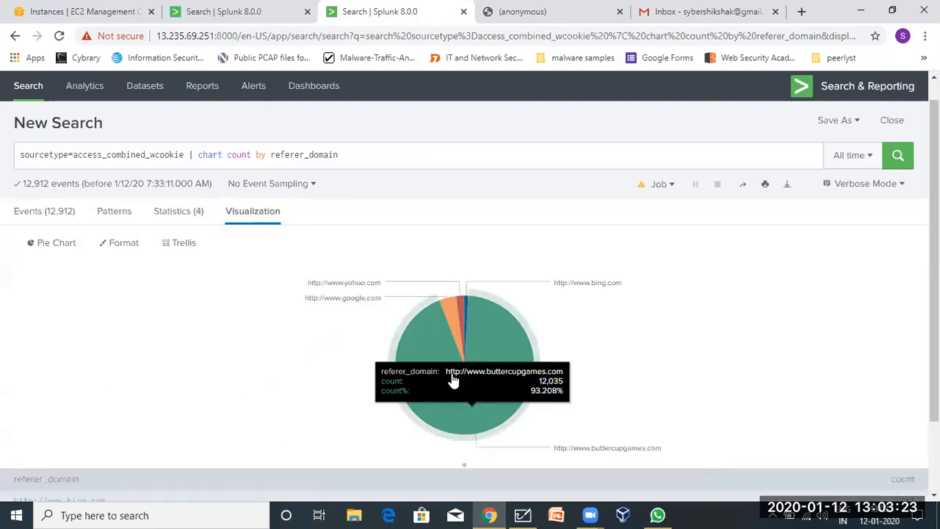
Return to the Statistics count table and close the Save As menu without saving.
left_click(164, 212)
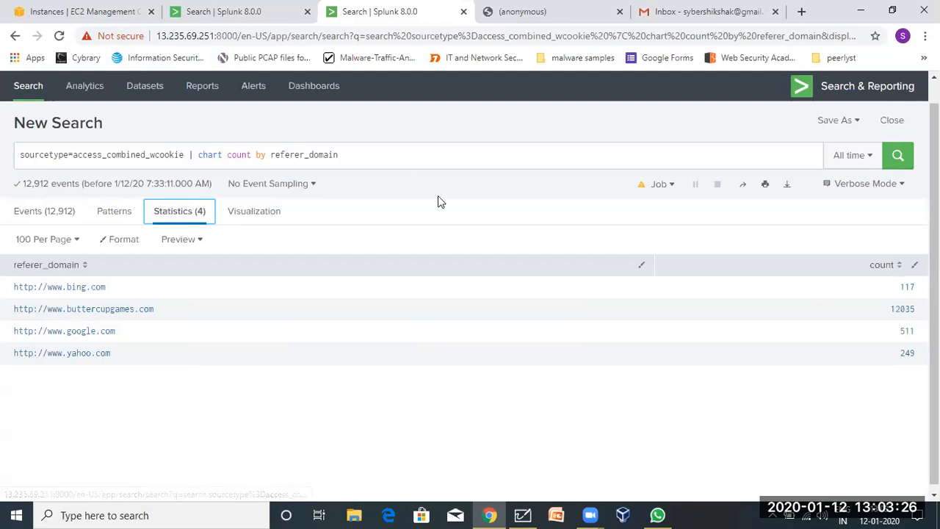
left_click(836, 120)
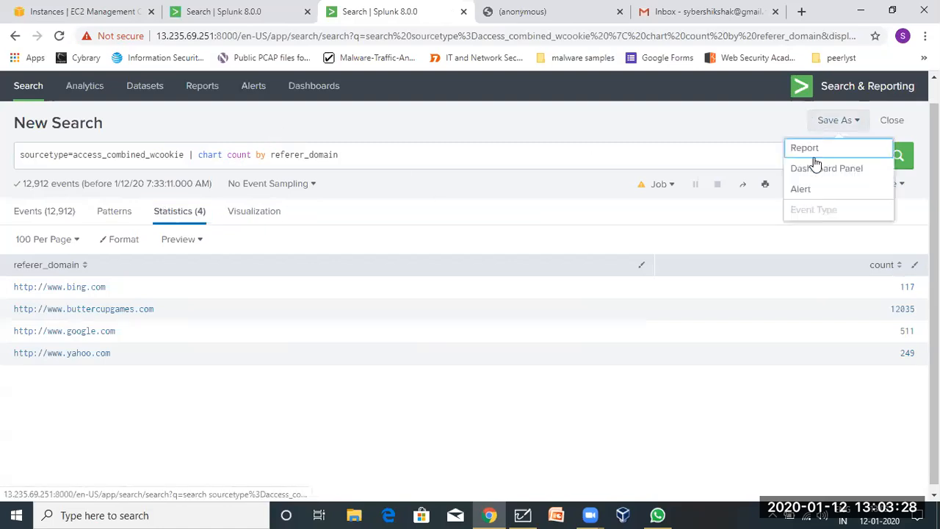
left_click(640, 148)
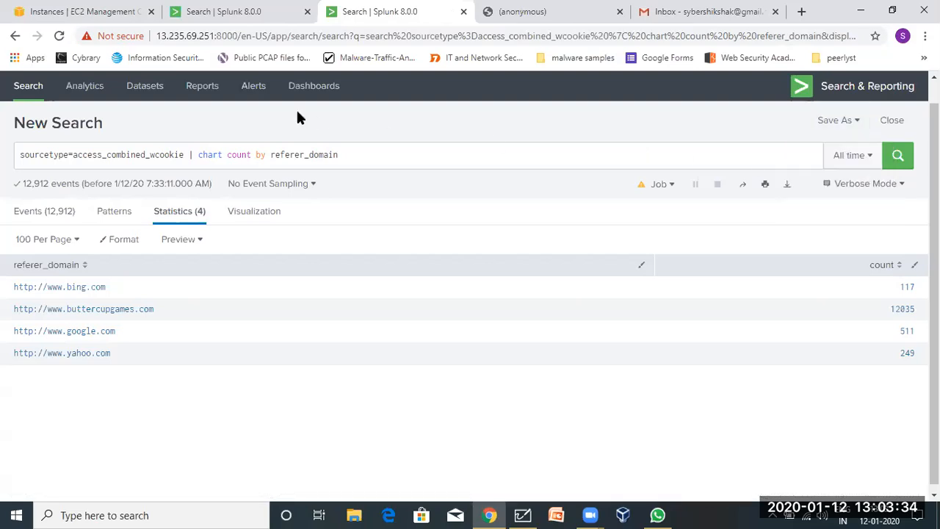
Browse the Alerts, Dashboards and Reports lists, then start a new Search page.
left_click(261, 88)
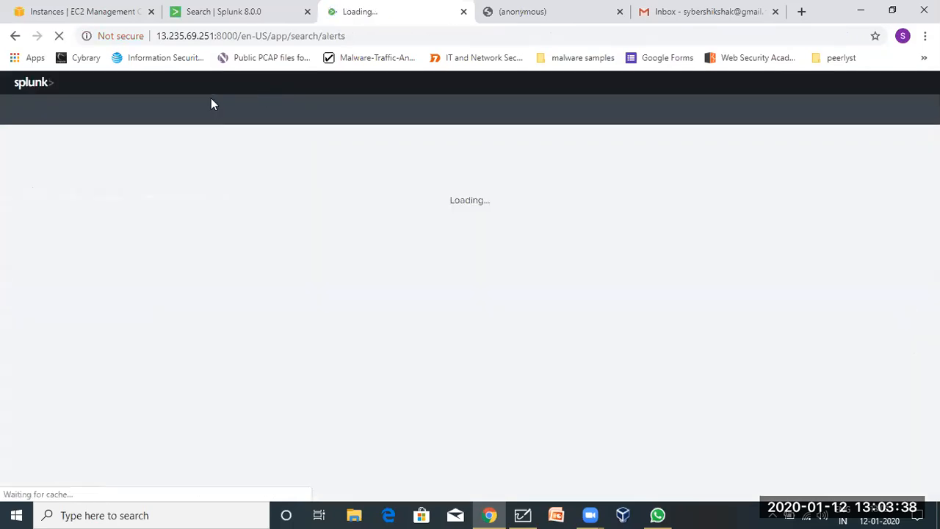
left_click(316, 110)
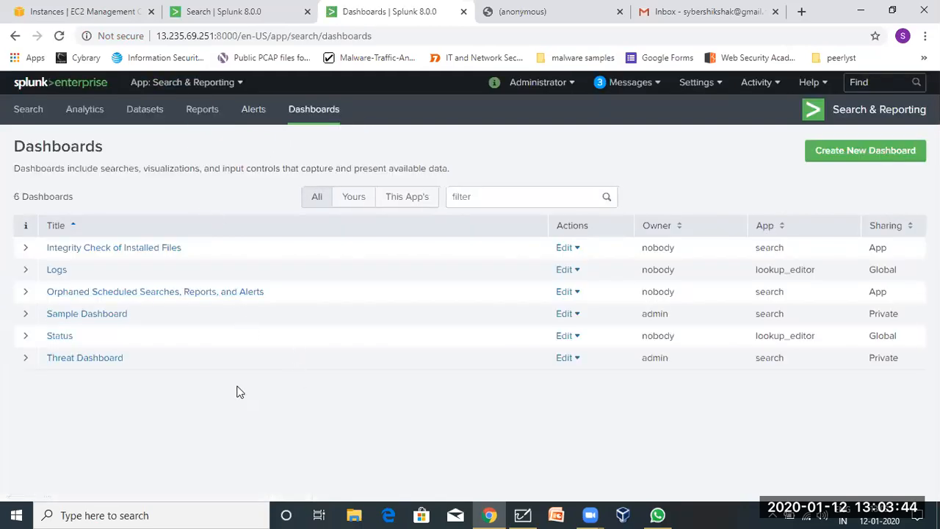
left_click(263, 110)
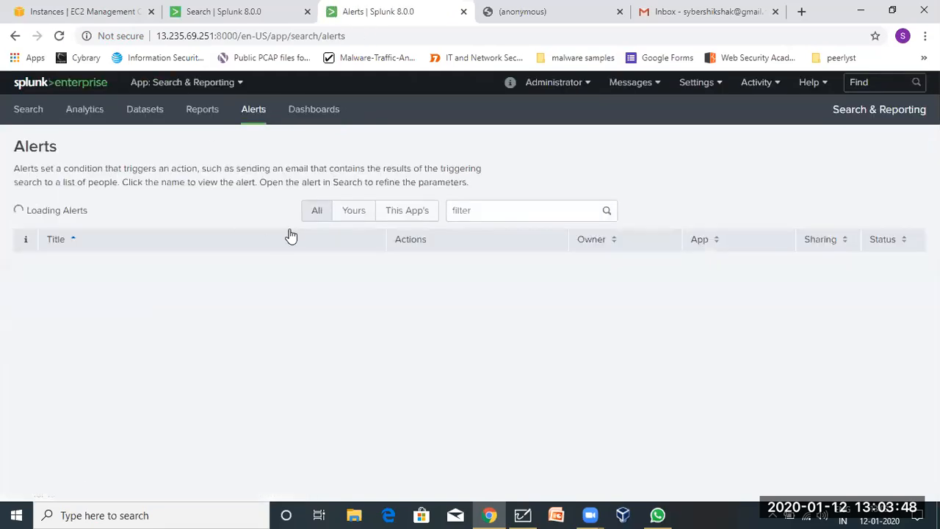
left_click(202, 123)
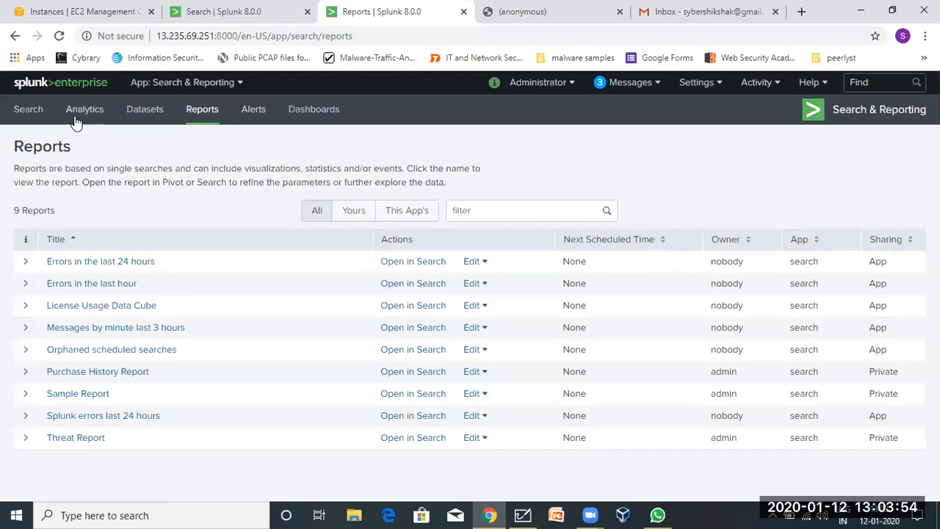
left_click(22, 116)
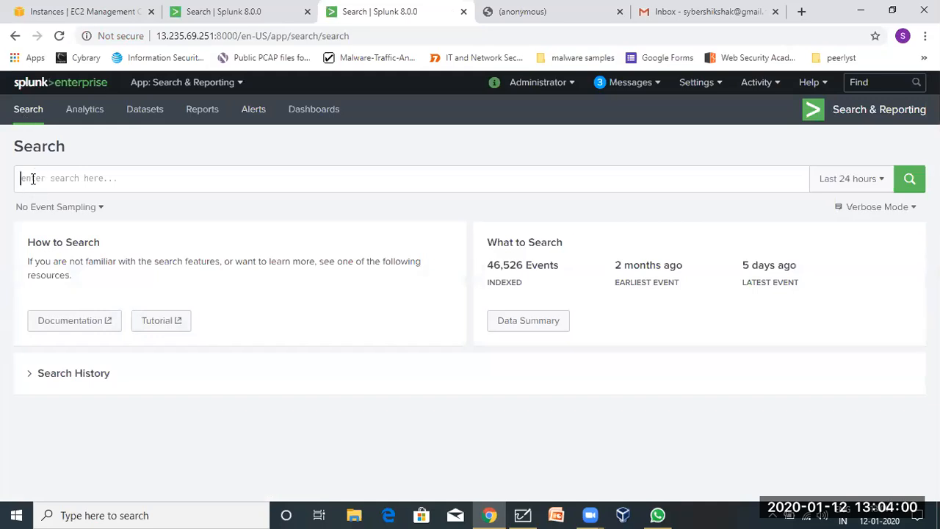
left_click(32, 179)
left_click(510, 327)
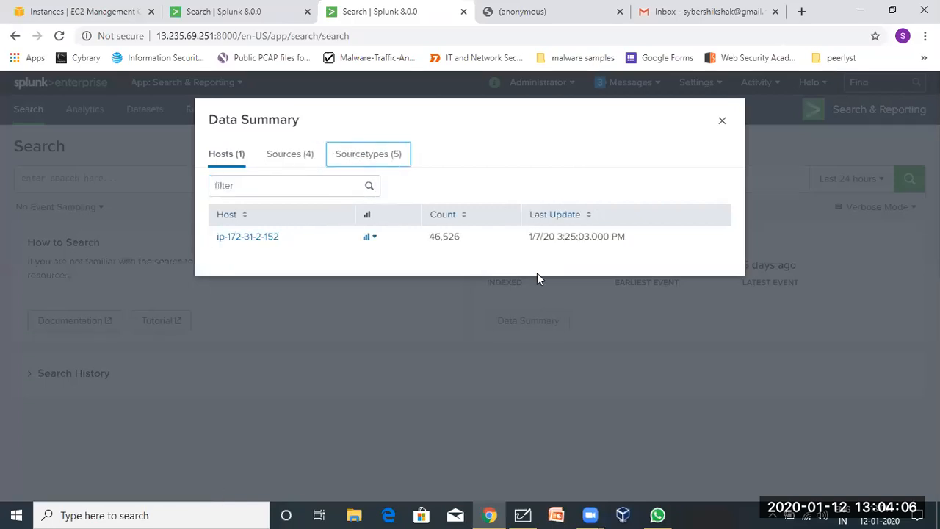
left_click(371, 158)
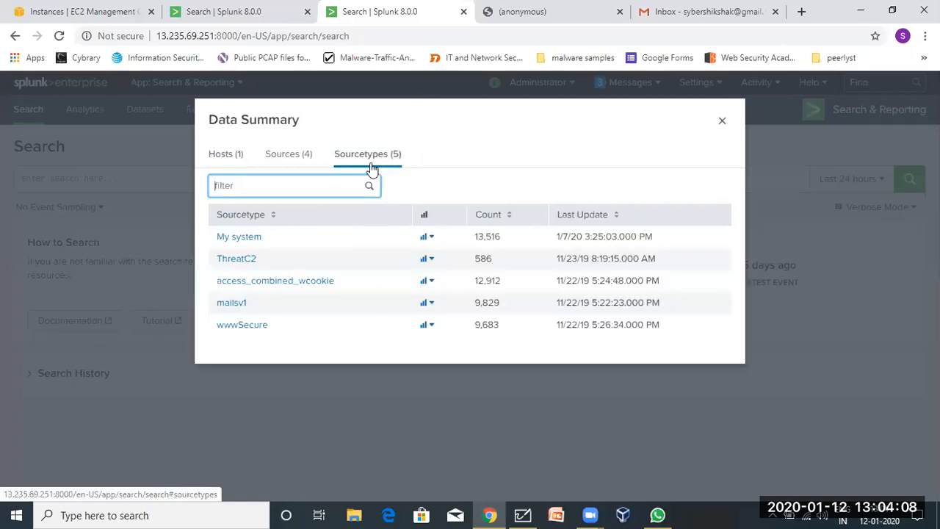
left_click(237, 265)
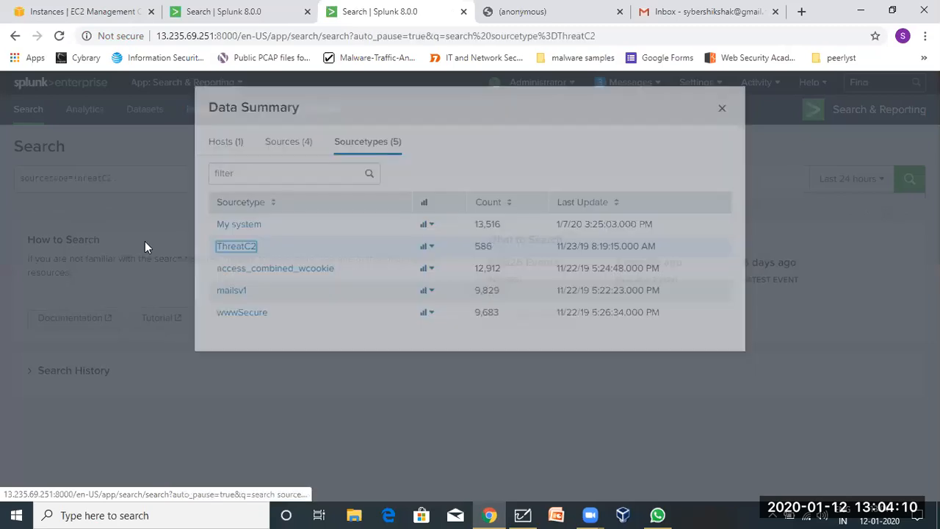
left_click(845, 180)
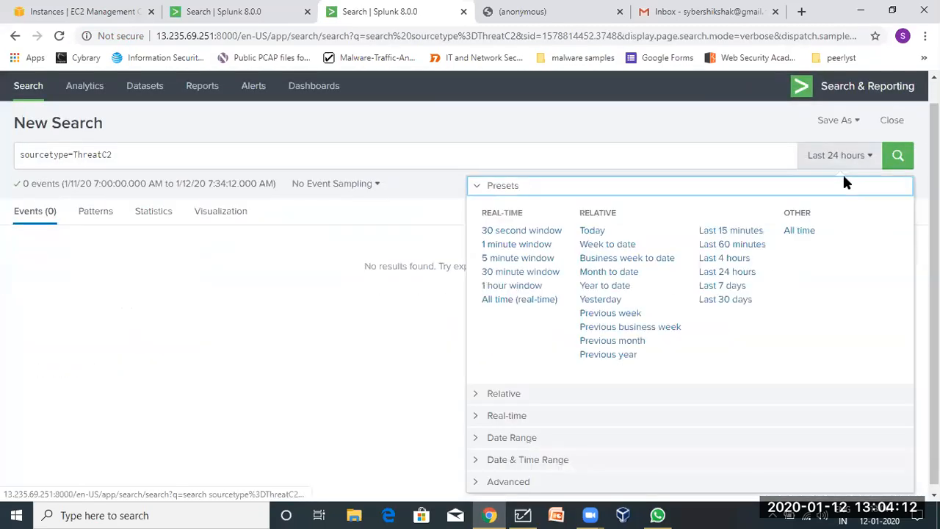
left_click(797, 232)
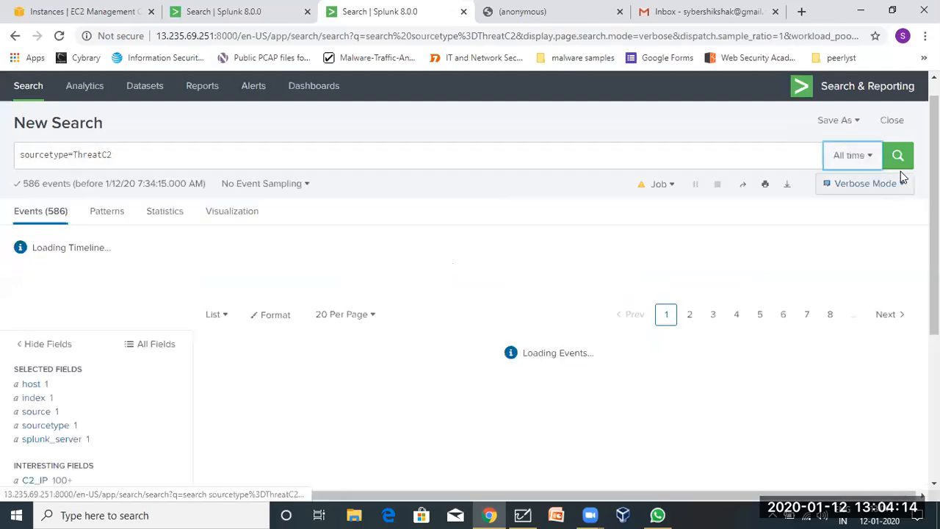
scroll(455, 309, "down", 3)
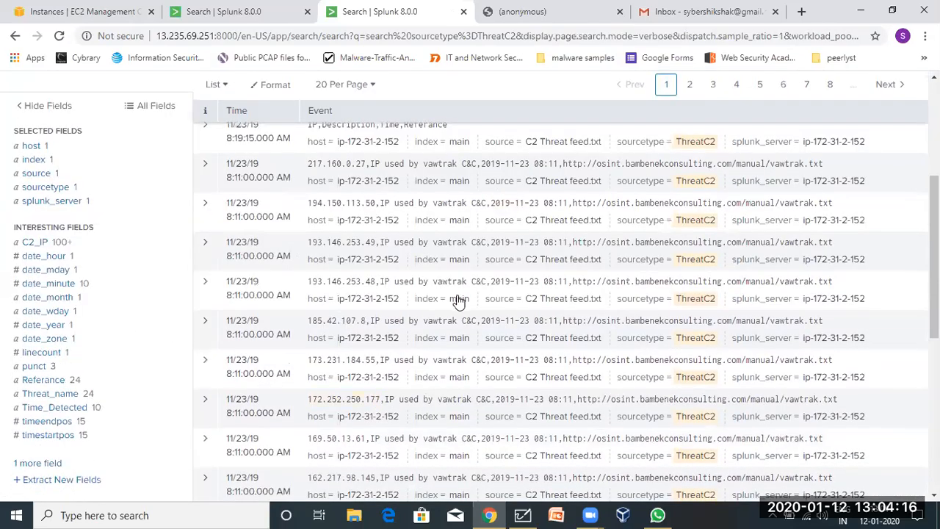
scroll(398, 317, "up", 1)
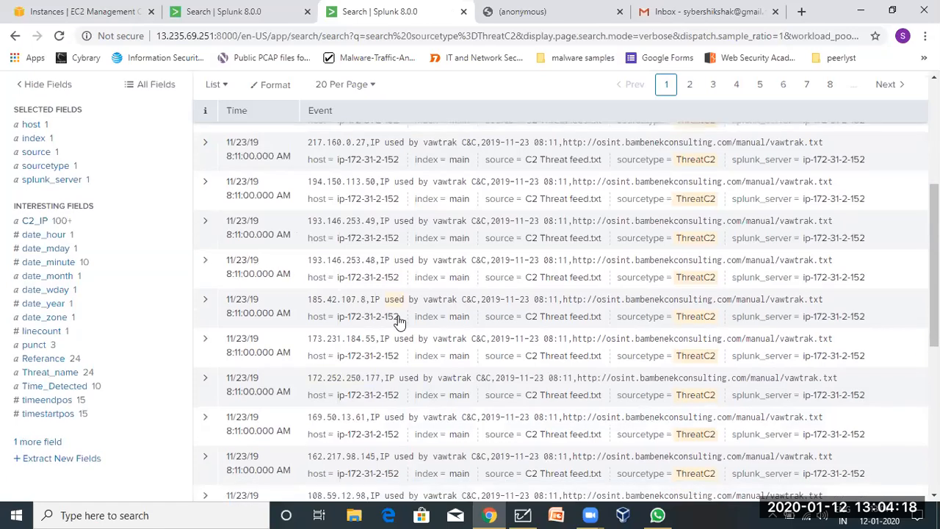
scroll(30, 449, "down", 1)
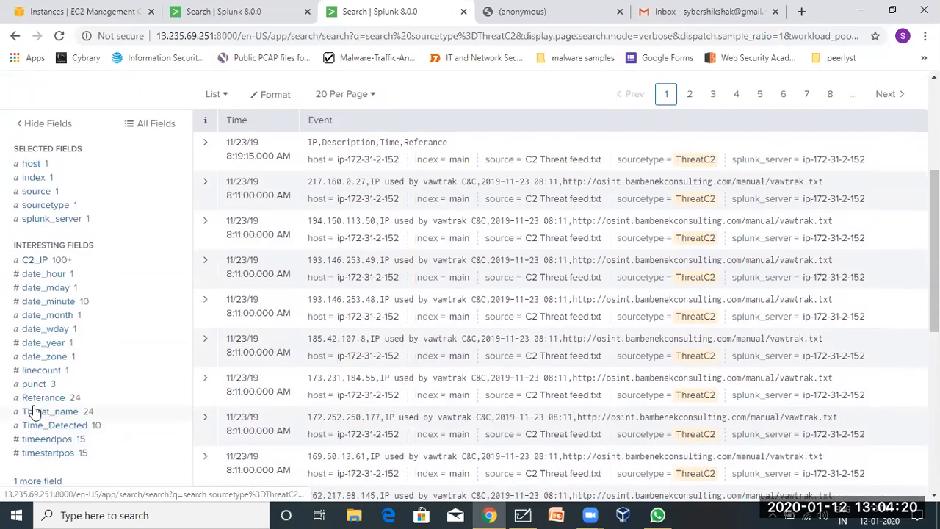
left_click(31, 399)
left_click(34, 401)
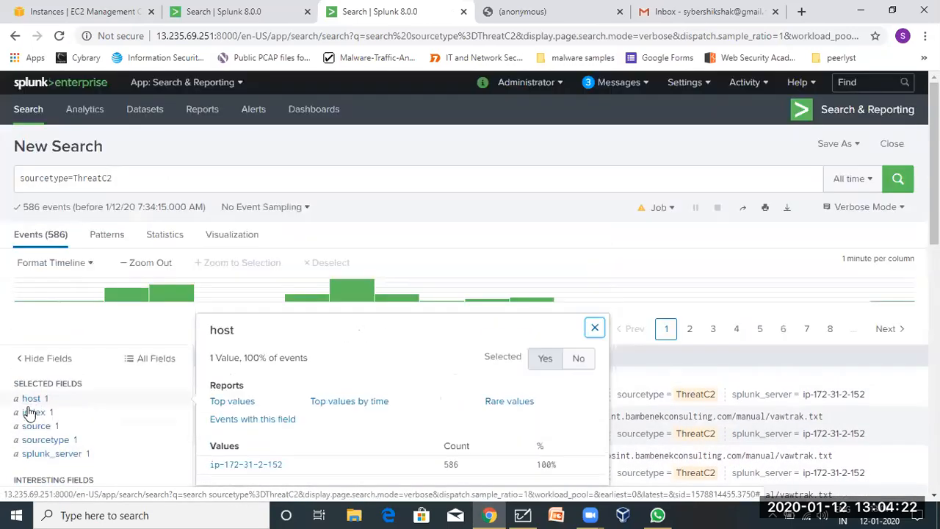
scroll(31, 439, "down", 3)
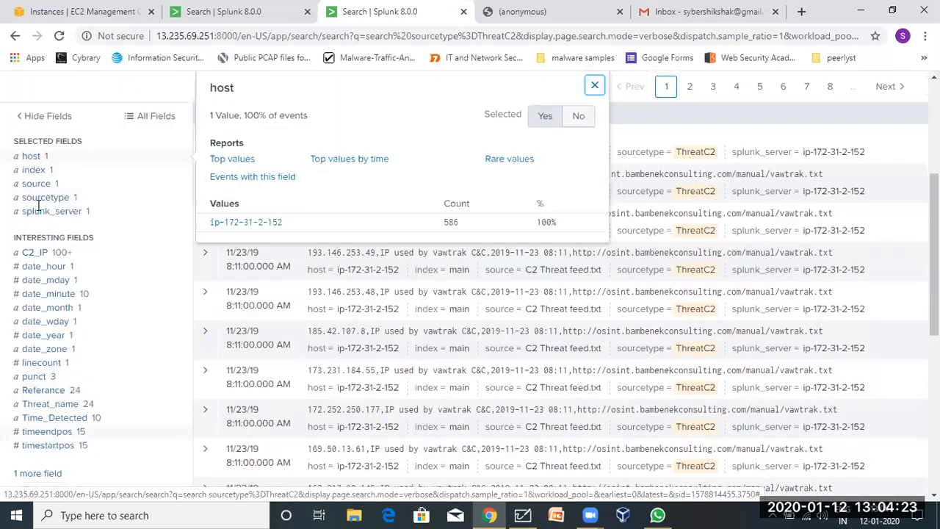
left_click(37, 268)
left_click(37, 257)
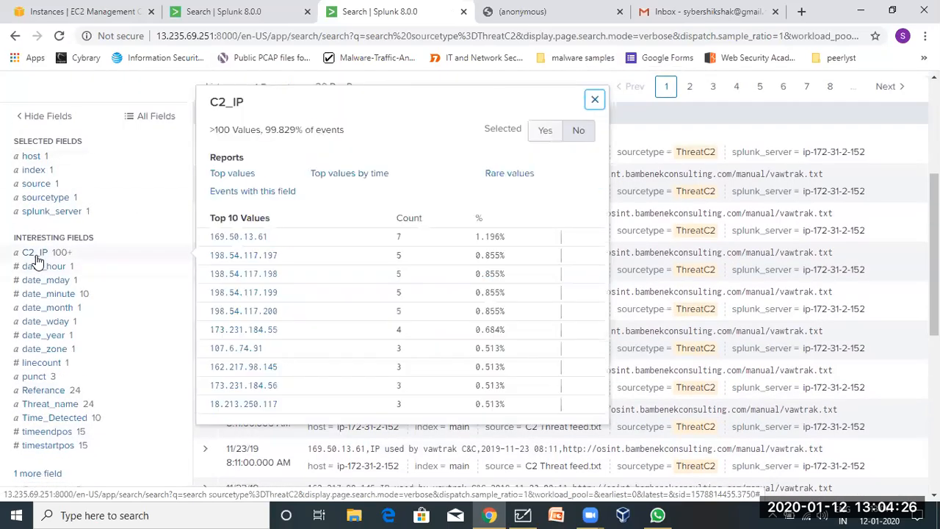
left_click(47, 389)
scroll(51, 430, "down", 3)
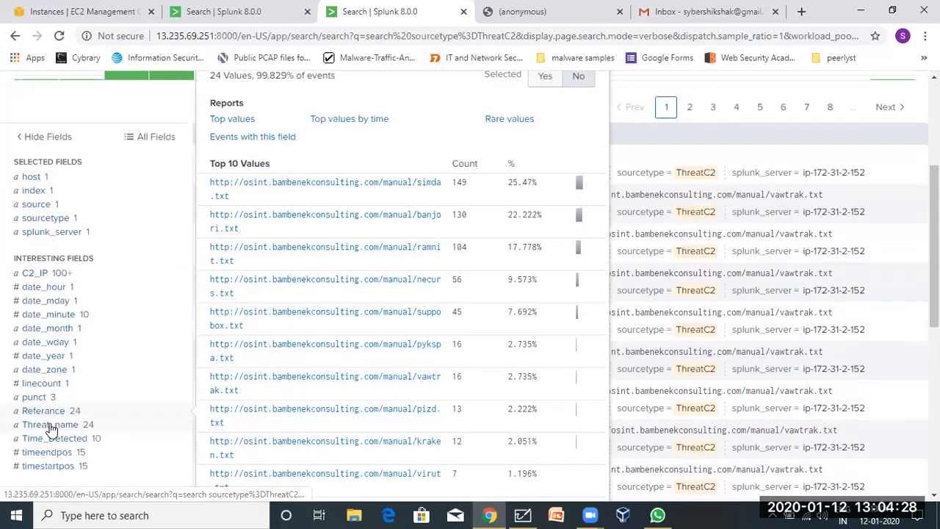
left_click(44, 433)
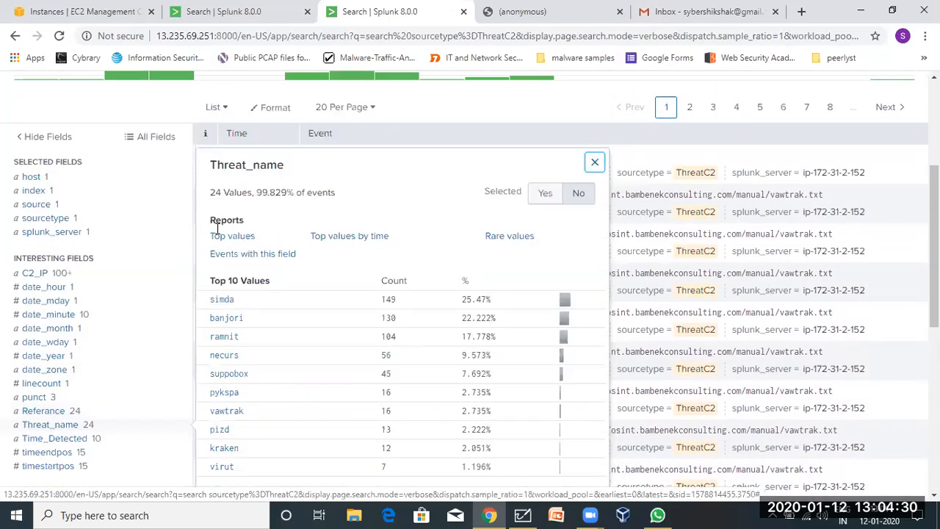
left_click(76, 439)
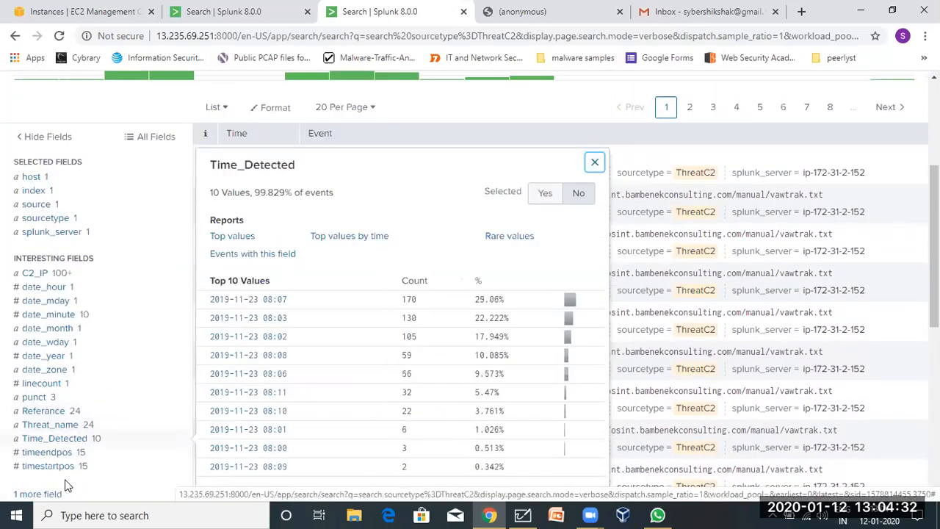
scroll(90, 305, "up", 3)
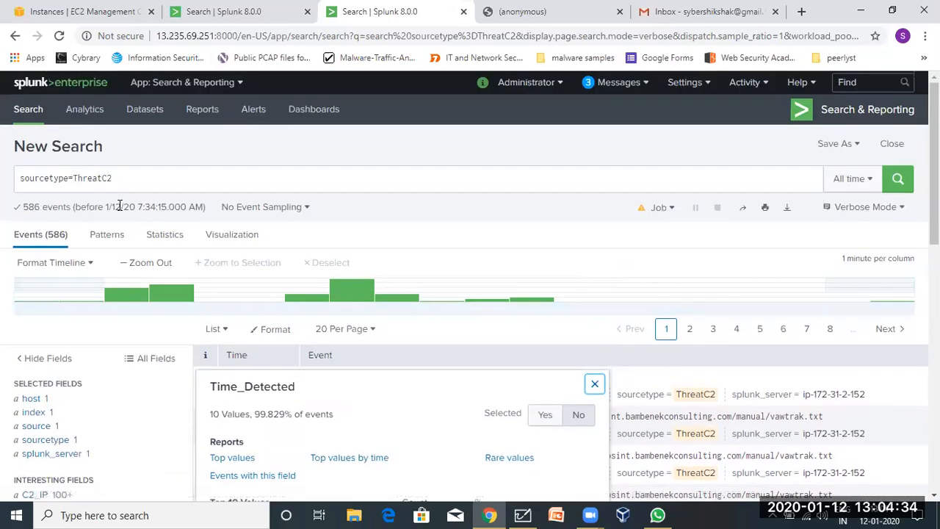
left_click(91, 179)
double_click(92, 179)
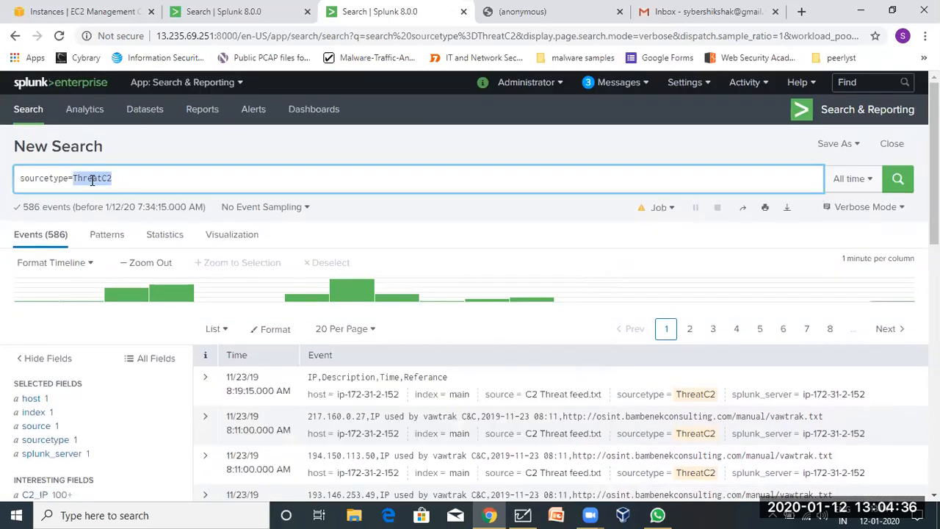
Replace the query with index=* sourcetype=* and run it across every index and sourcetype.
key("BackSpace")
key("BackSpace")
key("BackSpace")
key("BackSpace")
key("BackSpace")
key("BackSpace")
key("BackSpace")
key("BackSpace")
key("BackSpace")
key("BackSpace")
key("BackSpace")
key("BackSpace")
type("index=*")
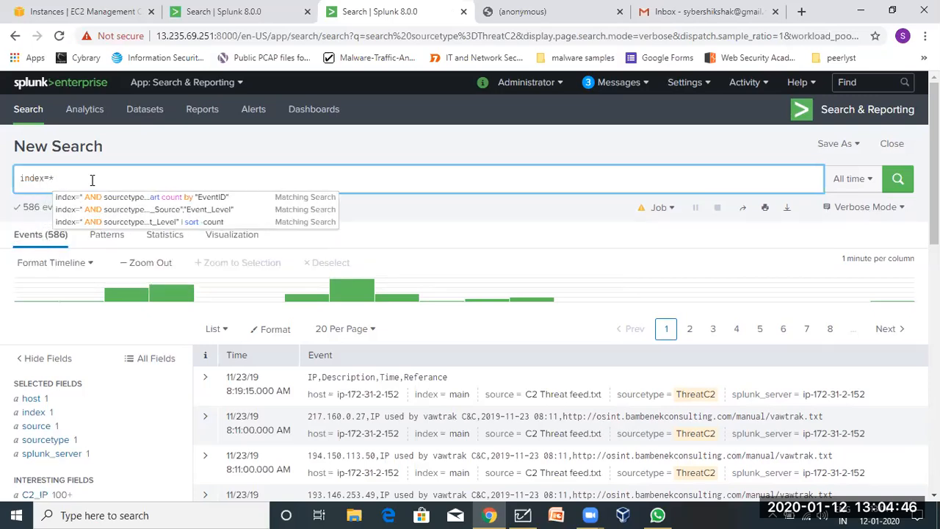
type("ourcetype=")
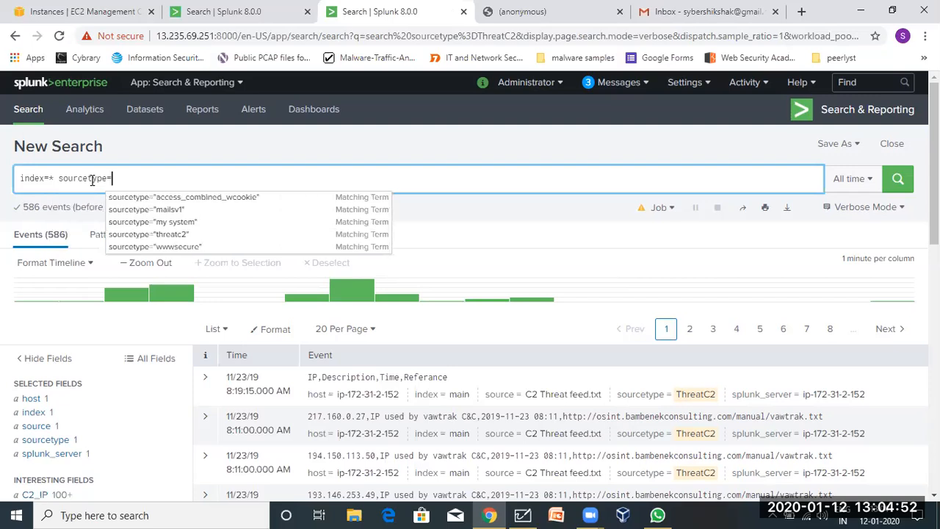
type("*")
key("Return")
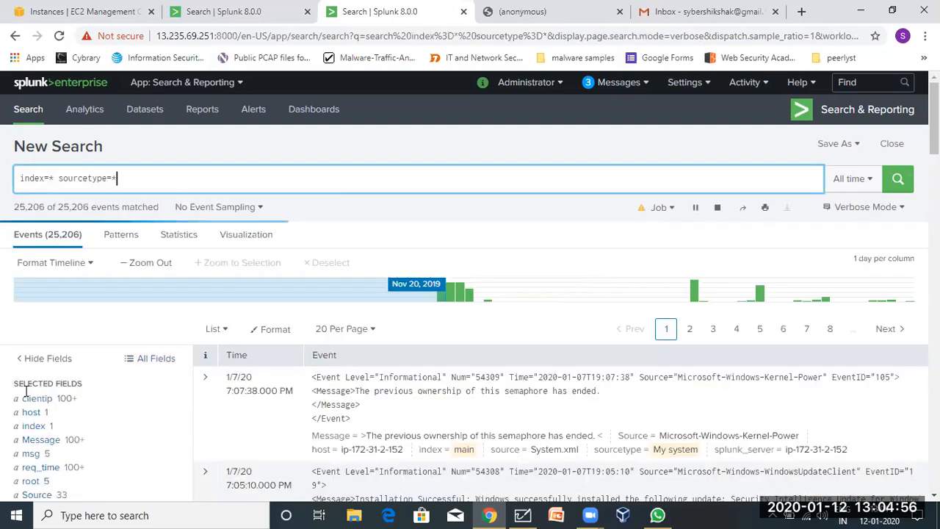
Review the value summaries for the Message, msg, root, Source, sourcetype and source fields.
scroll(41, 405, "down", 3)
left_click(57, 242)
left_click(49, 241)
left_click(42, 253)
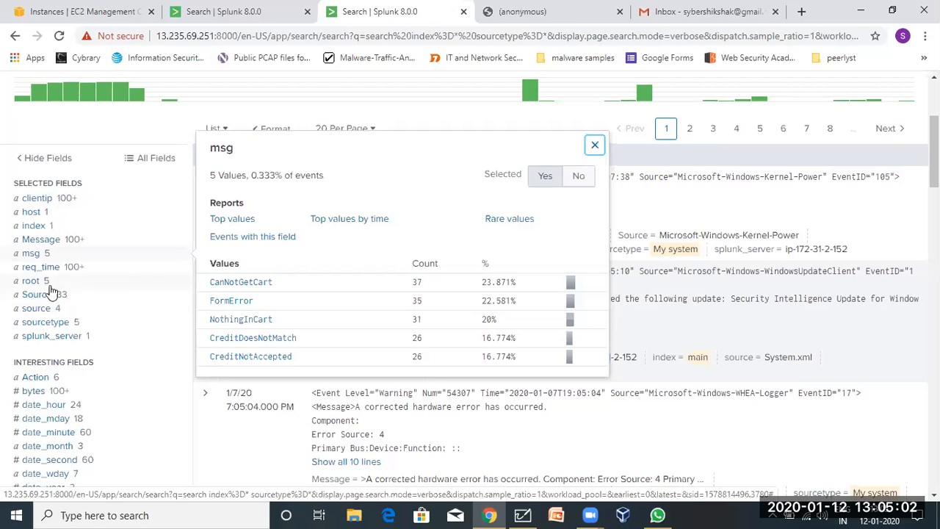
left_click(33, 280)
left_click(39, 294)
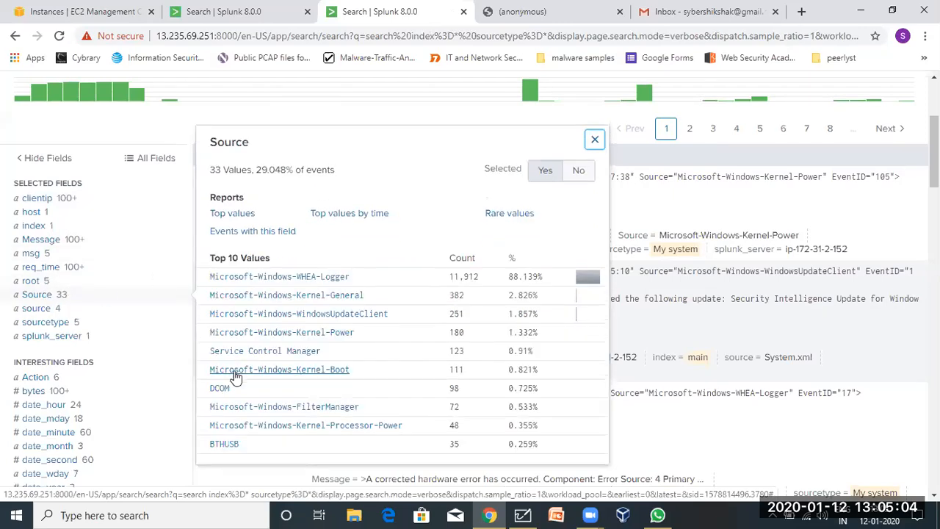
left_click(33, 324)
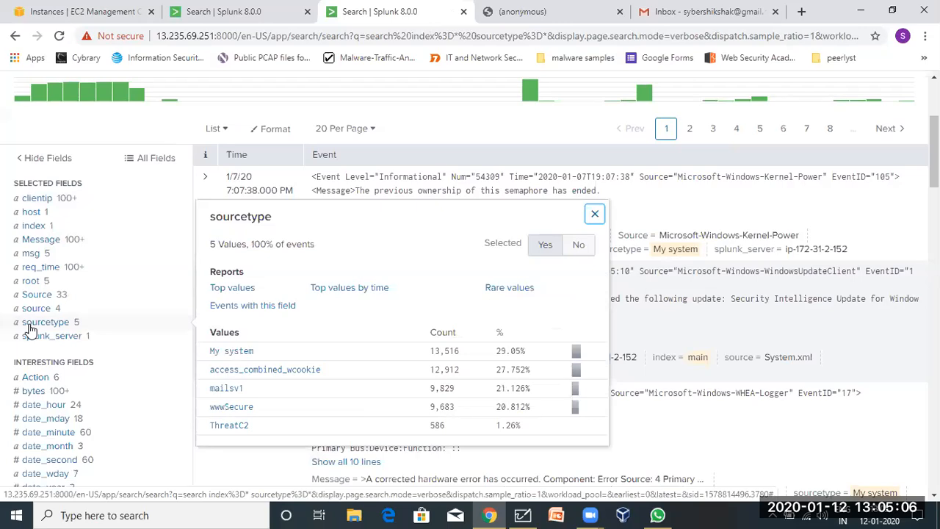
left_click(33, 309)
Scroll the field sidebar and browse the '20 more fields' list before closing it.
scroll(37, 310, "down", 1)
scroll(37, 311, "down", 3)
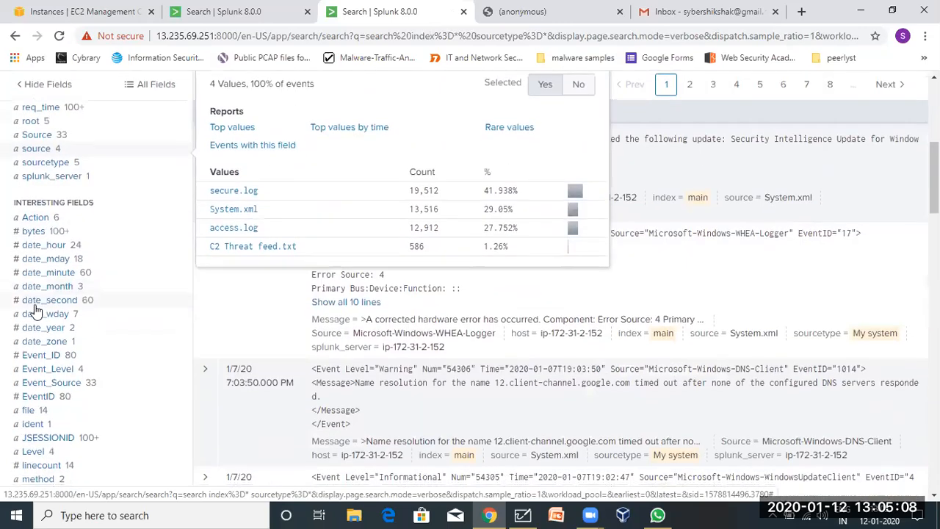
scroll(53, 399, "down", 1)
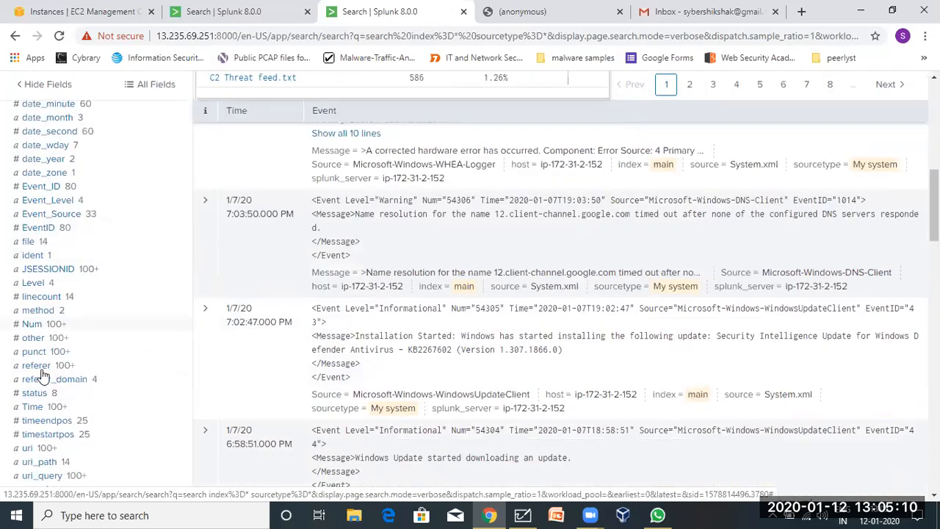
scroll(53, 399, "down", 5)
left_click(51, 250)
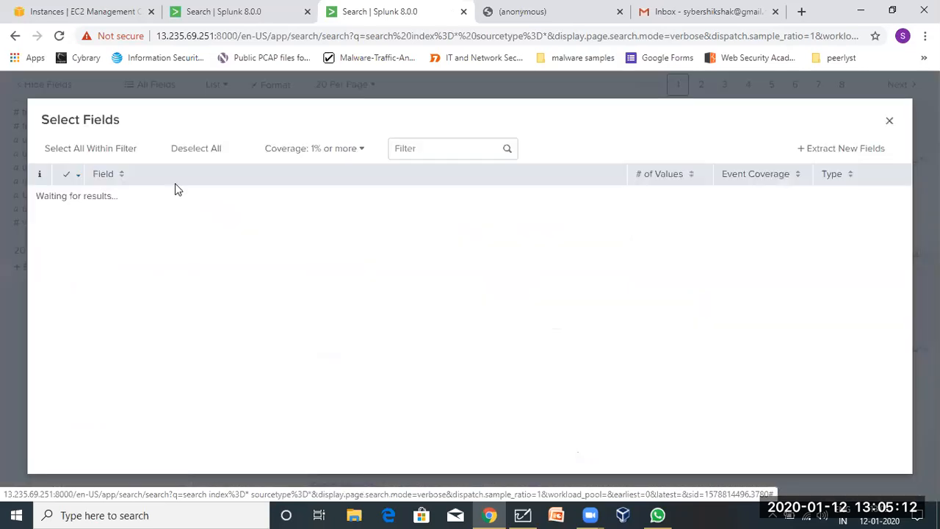
left_click(890, 120)
Inspect the top values of the User and useragent fields.
left_click(85, 200)
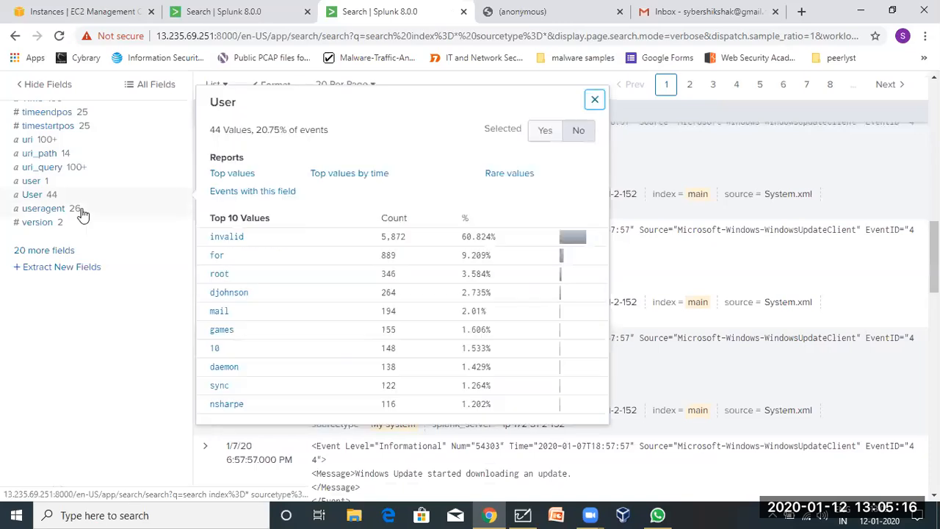
left_click(82, 211)
scroll(250, 412, "down", 2)
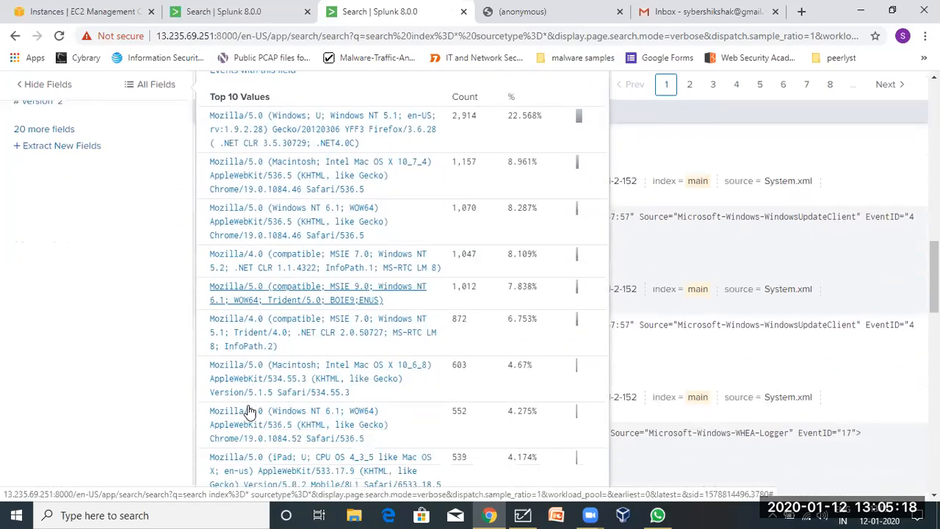
scroll(332, 405, "down", 6)
scroll(330, 410, "up", 4)
left_click(63, 391)
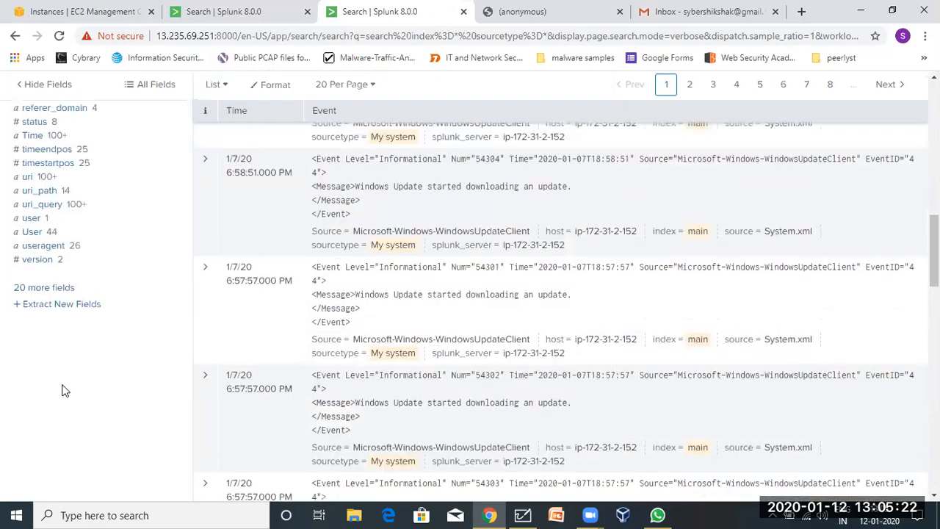
Check the '20 more fields' list once more, then select the search query text.
left_click(47, 289)
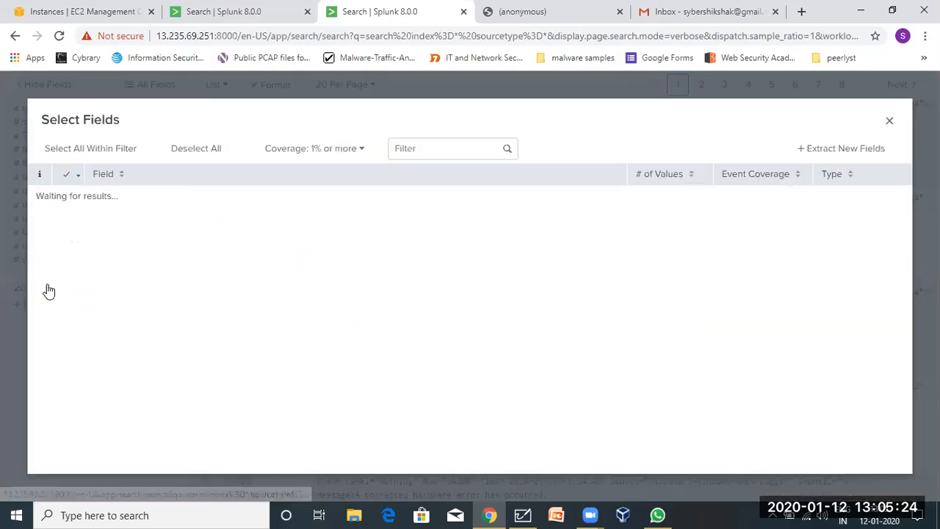
left_click(890, 120)
scroll(237, 317, "up", 5)
scroll(237, 318, "up", 3)
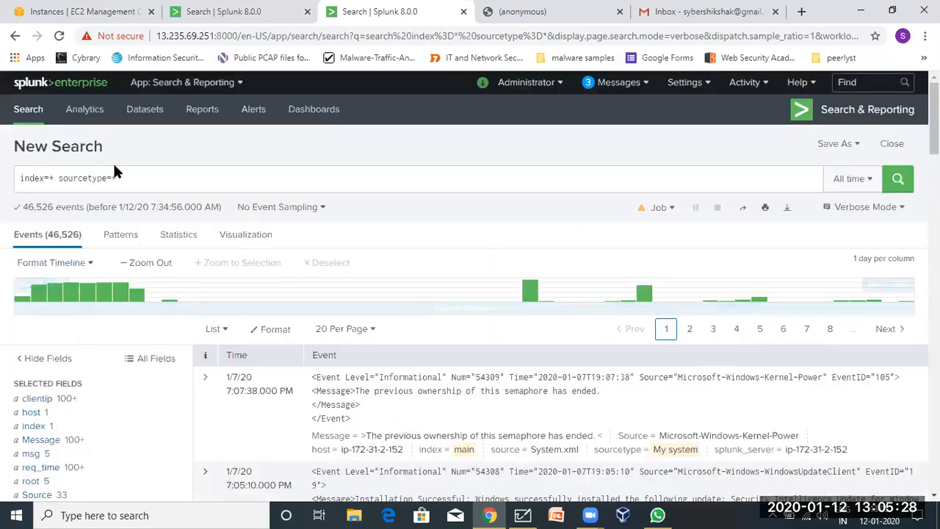
left_click_drag(129, 178, 4, 175)
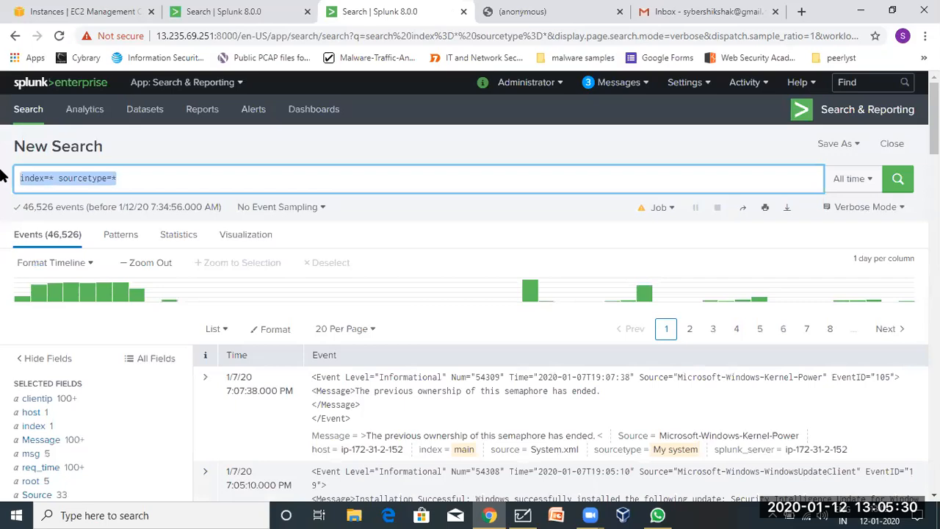
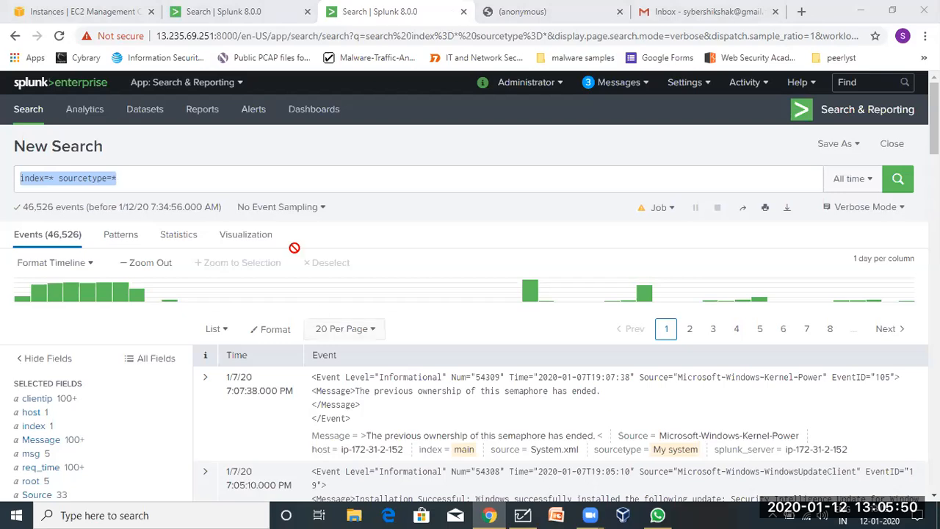
Minimize the browser showing the Splunk search results to reveal the desktop.
left_click(258, 183)
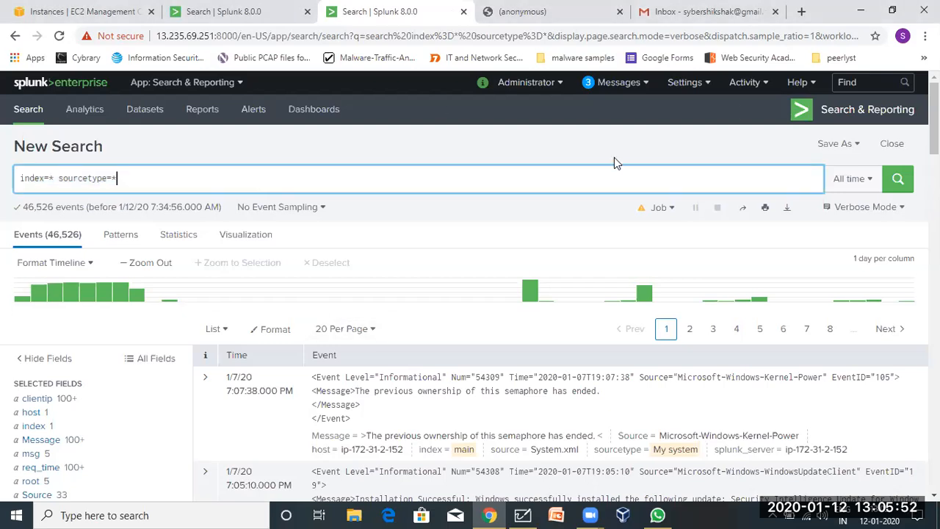
left_click(862, 9)
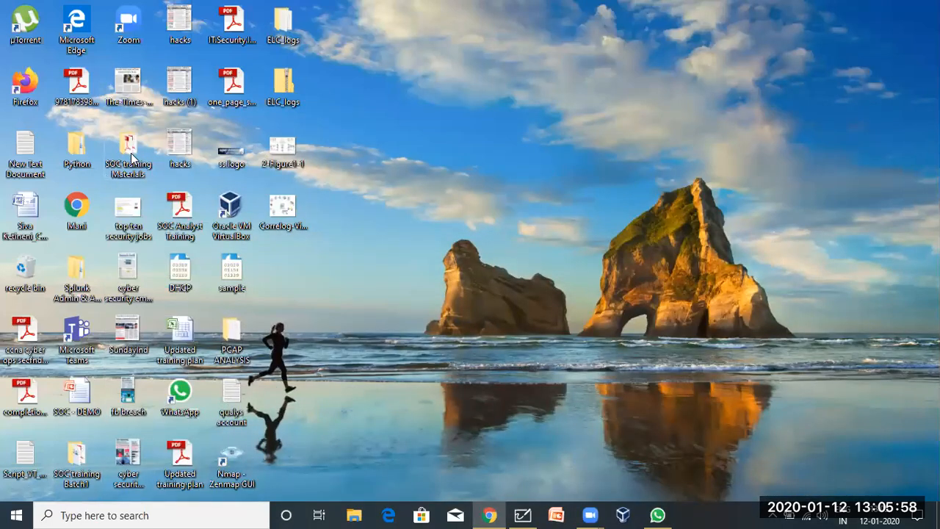
Sort the SOC training Materials folder by name and open the siem usecases spreadsheet.
key("super+e")
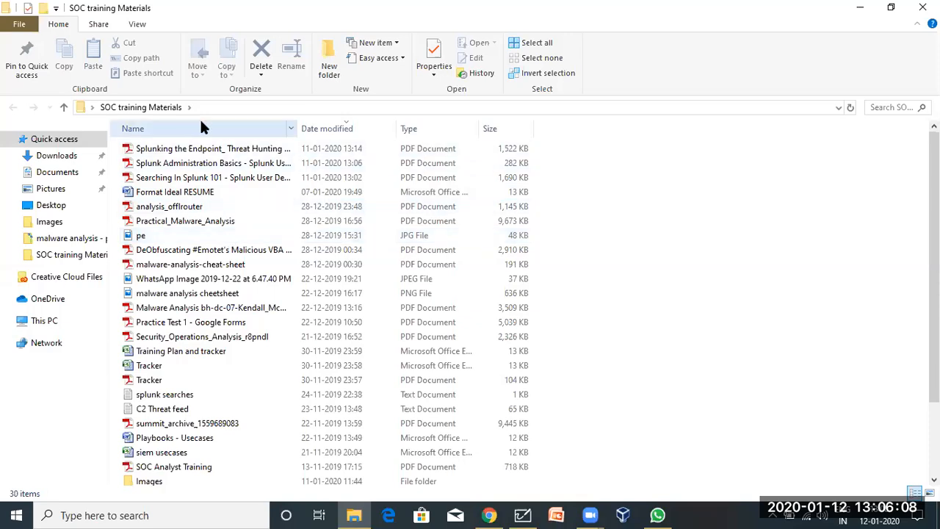
left_click(182, 131)
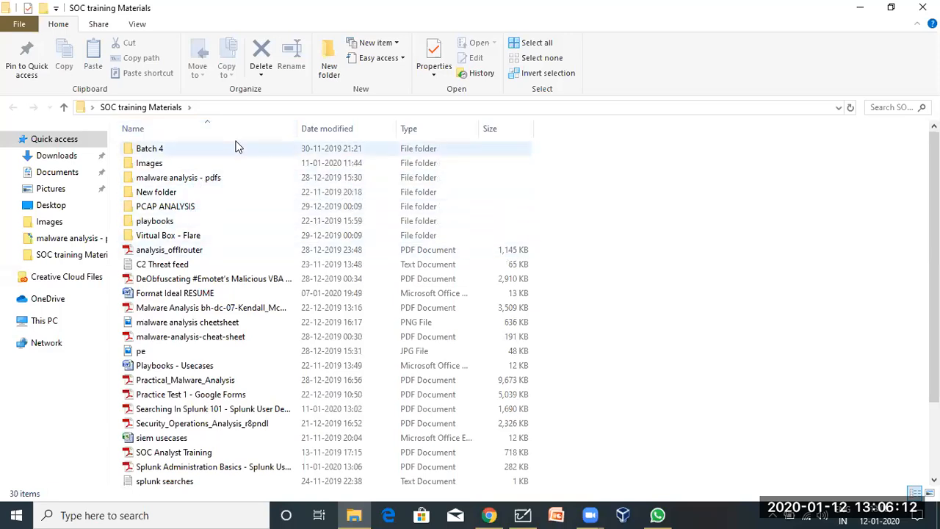
scroll(211, 376, "down", 1)
scroll(211, 376, "down", 2)
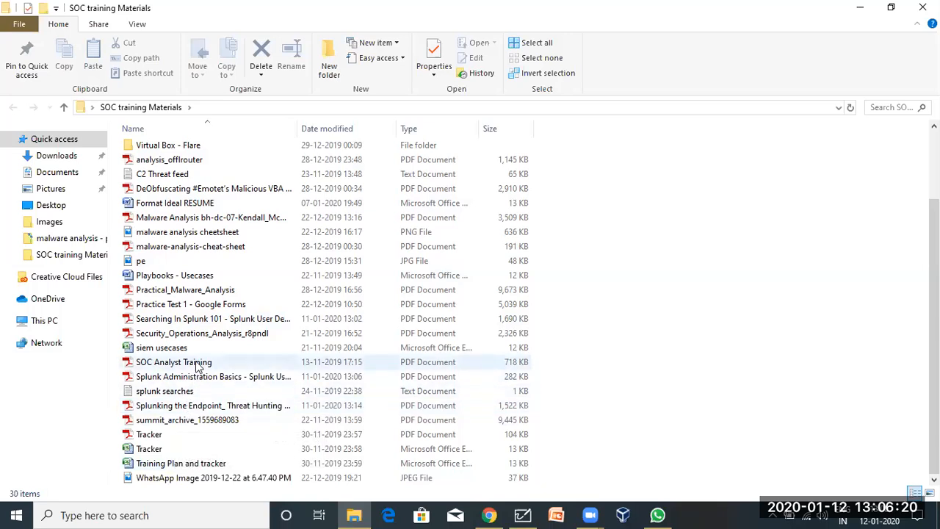
double_click(184, 348)
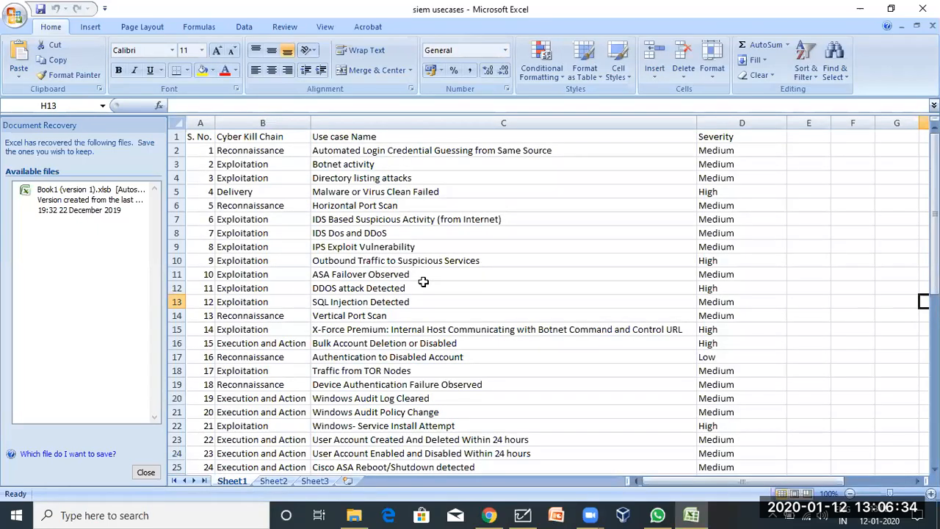
Scroll Sheet1 and select the kill chain and use case entries around IDS Dos and DDoS.
scroll(424, 281, "down", 13)
scroll(423, 281, "up", 5)
scroll(423, 281, "up", 8)
left_click(478, 233)
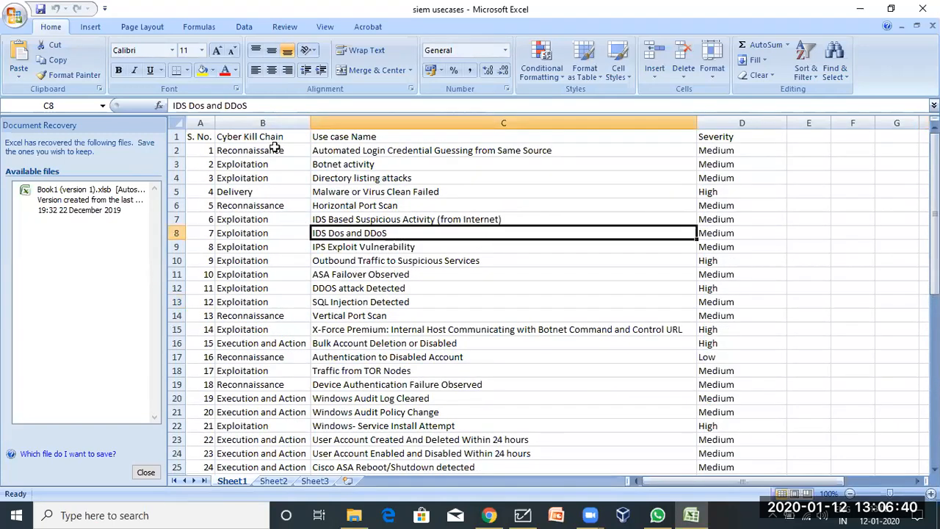
left_click_drag(250, 150, 781, 266)
Review the Botnet activity, Execution and Action, and Exploitation entries, then select columns B–C.
scroll(780, 266, "up", 18)
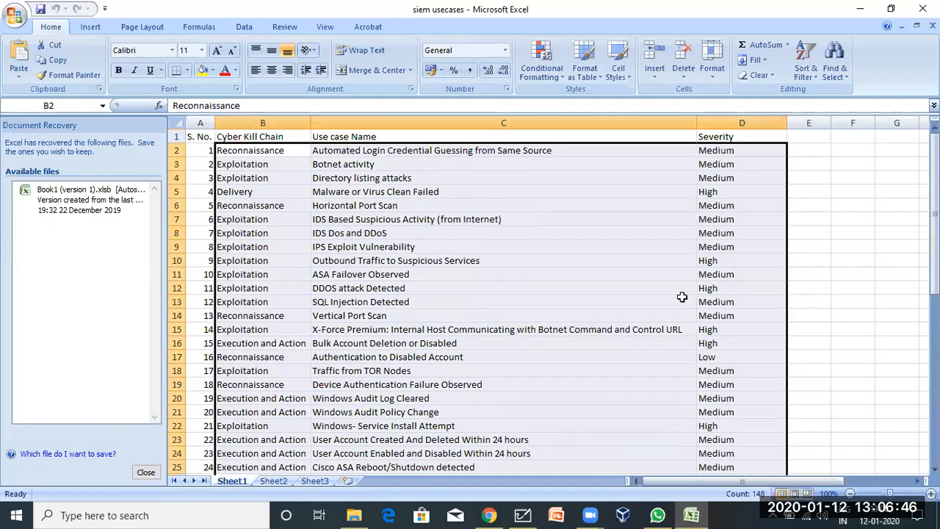
left_click(437, 159)
left_click(255, 344)
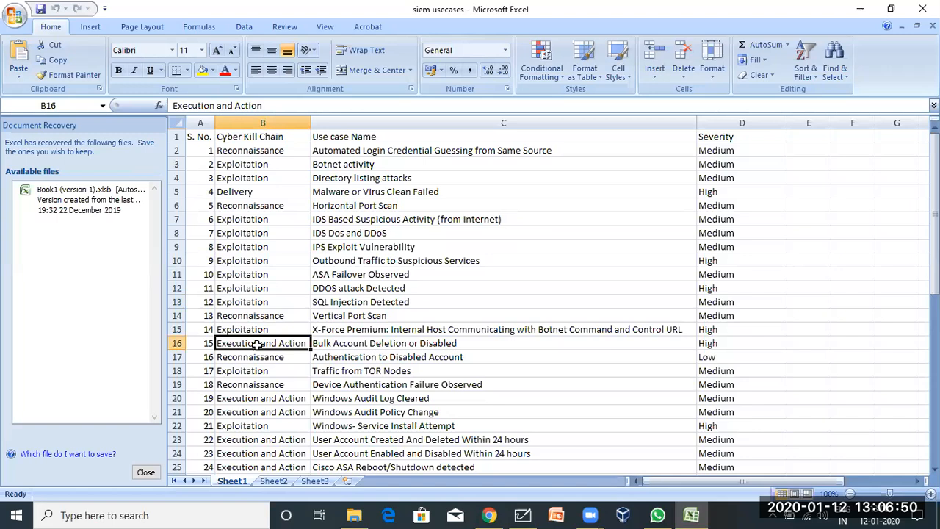
left_click(280, 231)
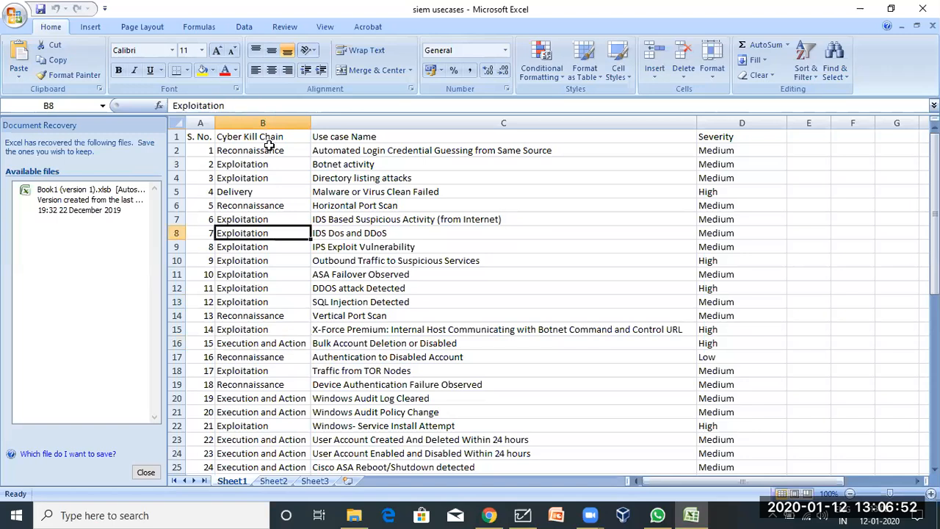
left_click_drag(245, 140, 792, 420)
Step through use cases from DDOS attack Detected up to Botnet activity and select from row 2.
scroll(424, 338, "up", 7)
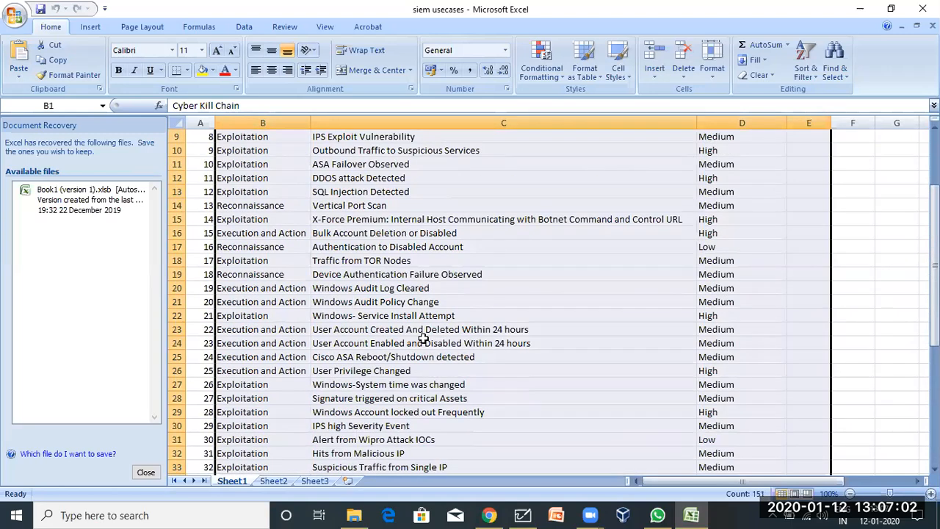
scroll(424, 338, "up", 3)
left_click(383, 286)
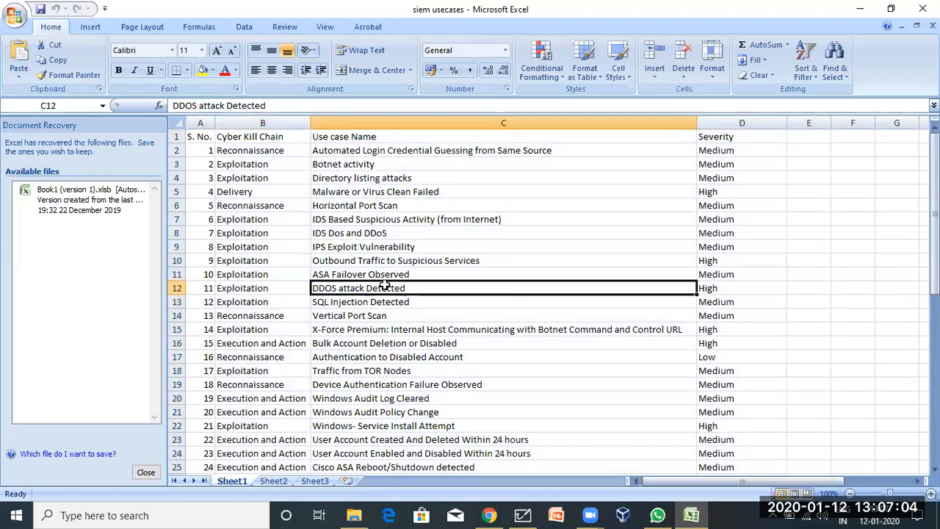
left_click(349, 274)
left_click(352, 259)
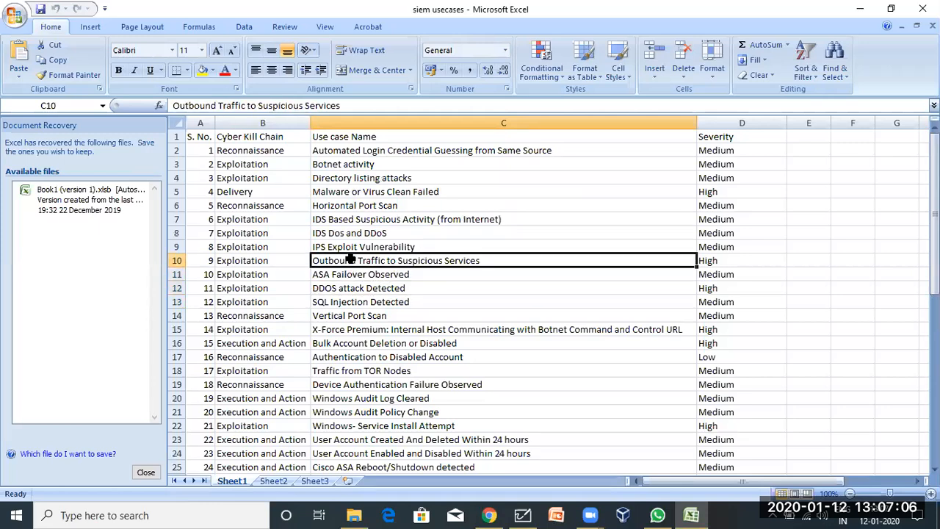
left_click(355, 247)
left_click(358, 231)
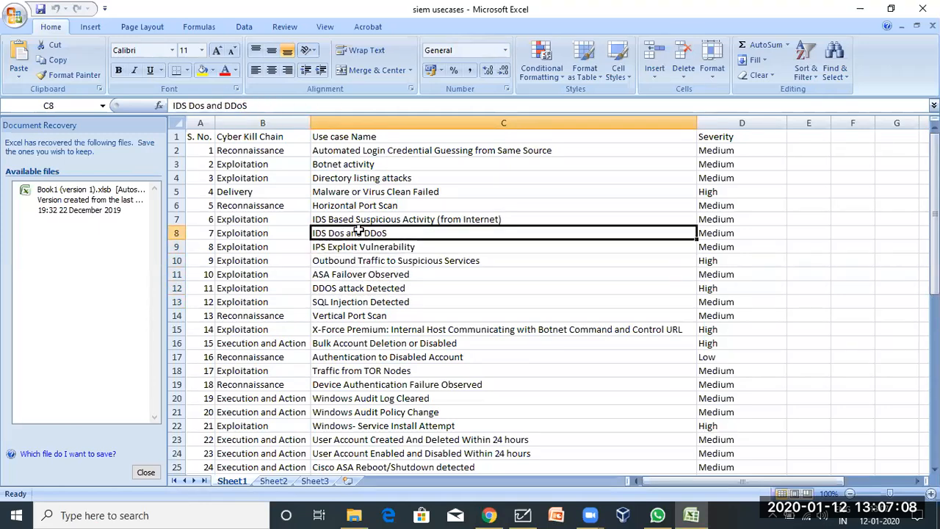
left_click(343, 163)
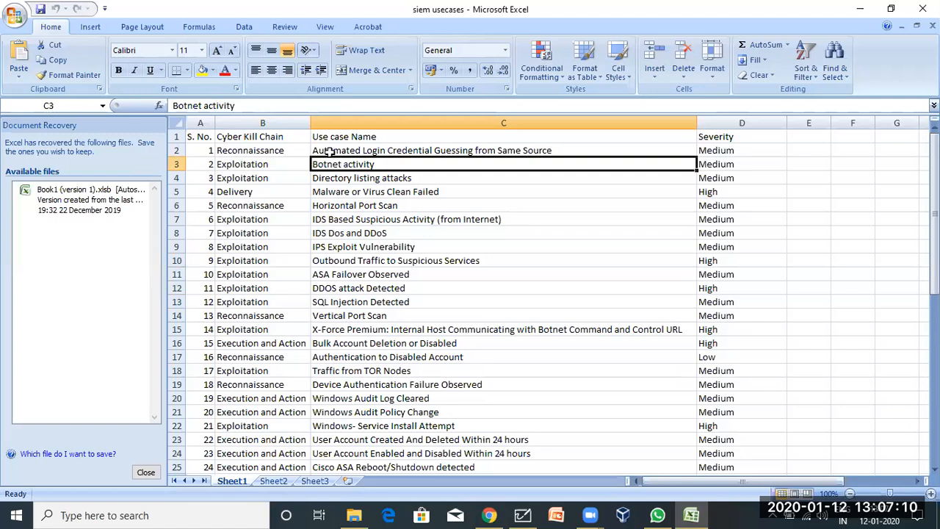
left_click_drag(287, 150, 647, 484)
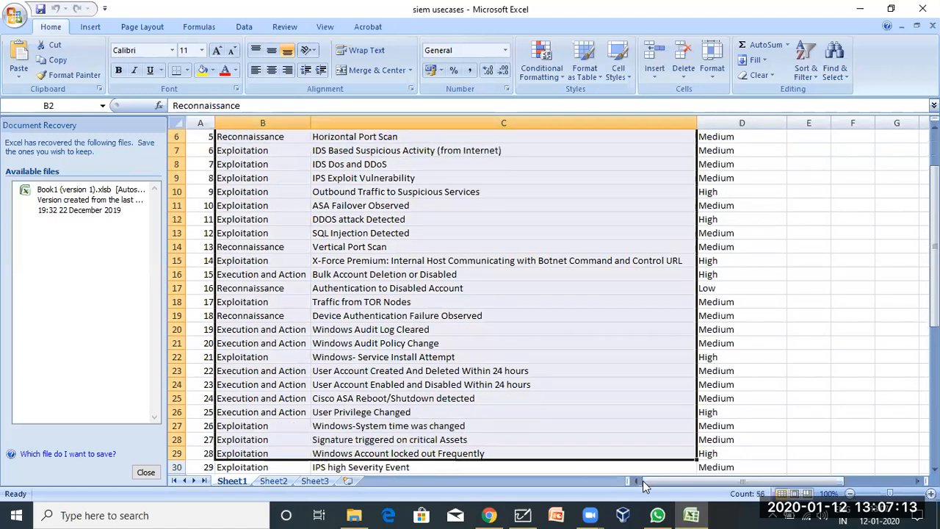
left_click(471, 380)
Check the last entry in B51 and Cross Site Scripting Detected, then minimize Excel.
scroll(471, 380, "down", 7)
scroll(471, 379, "up", 9)
scroll(471, 379, "down", 9)
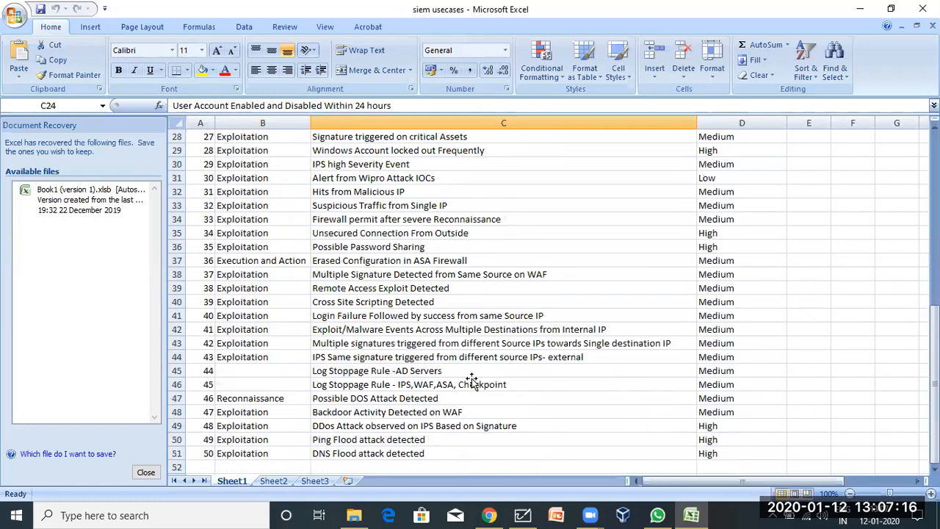
scroll(472, 380, "down", 4)
left_click(254, 287)
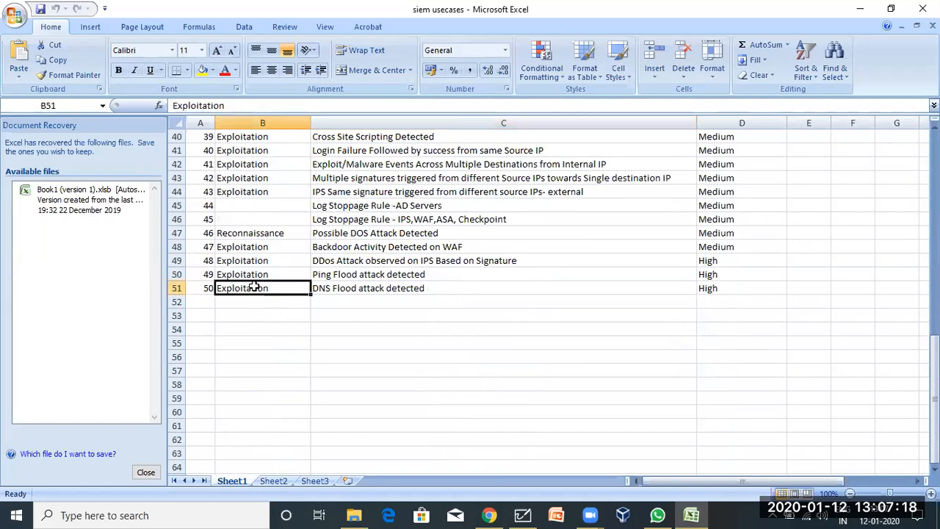
scroll(253, 287, "up", 13)
left_click_drag(244, 140, 683, 514)
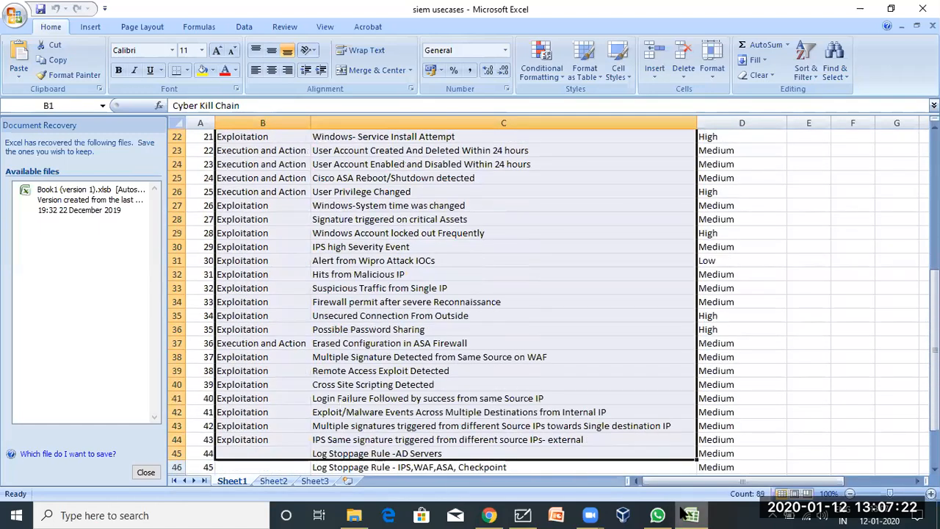
left_click(517, 383)
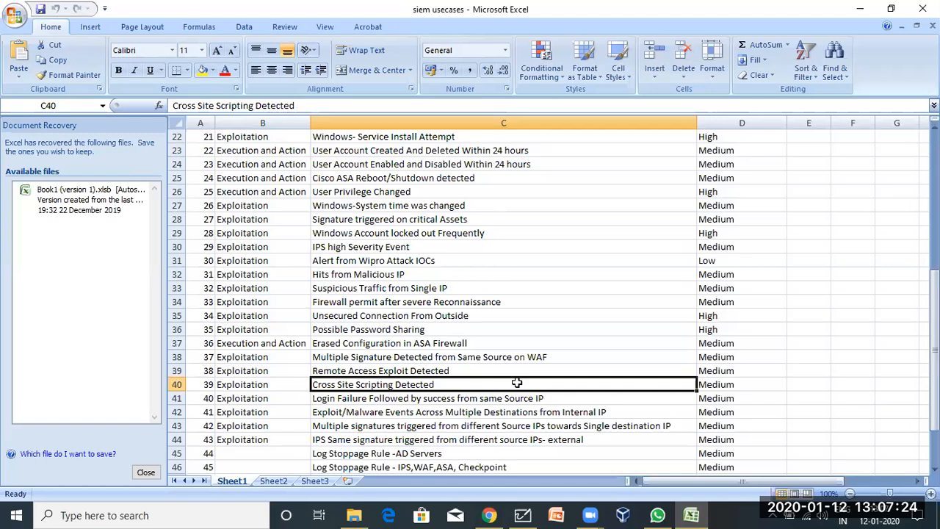
scroll(518, 293, "up", 7)
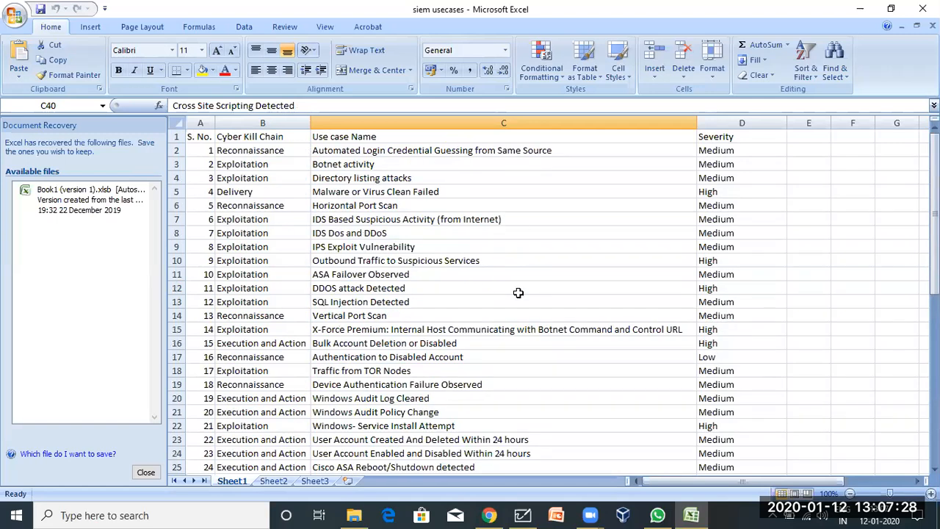
left_click(859, 10)
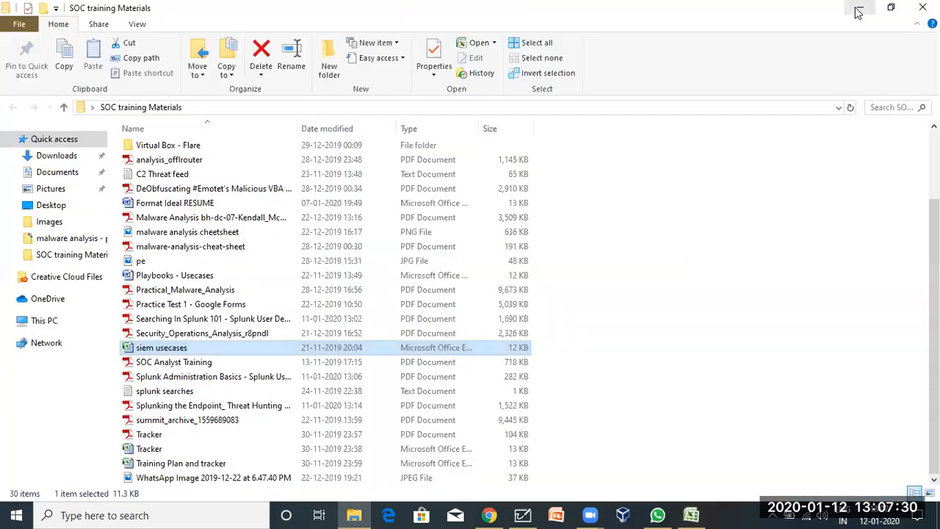
Return to the Splunk search page and view the Source field's value summary.
left_click(854, 11)
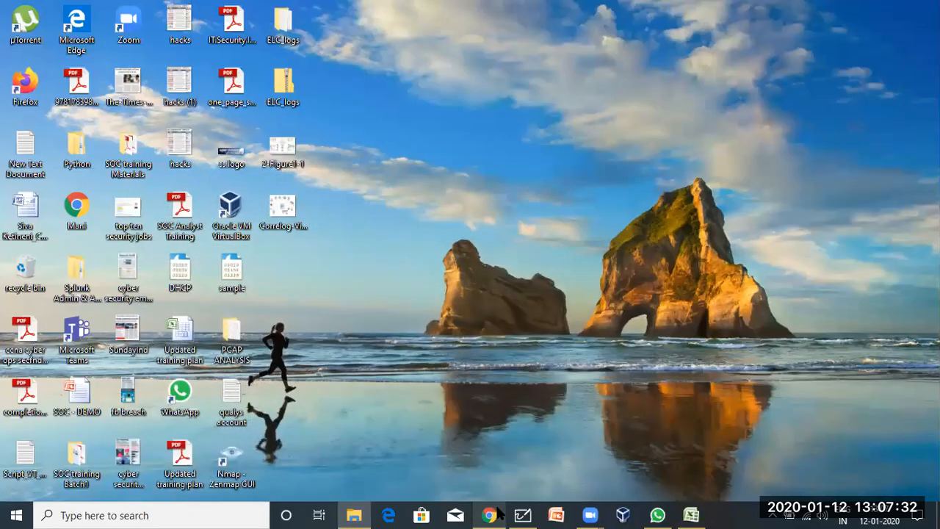
left_click(490, 515)
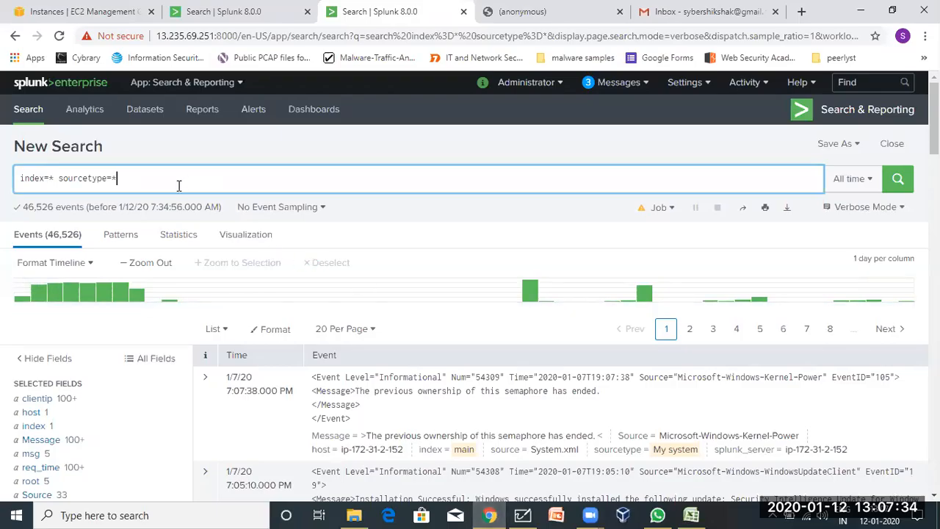
scroll(94, 495, "down", 3)
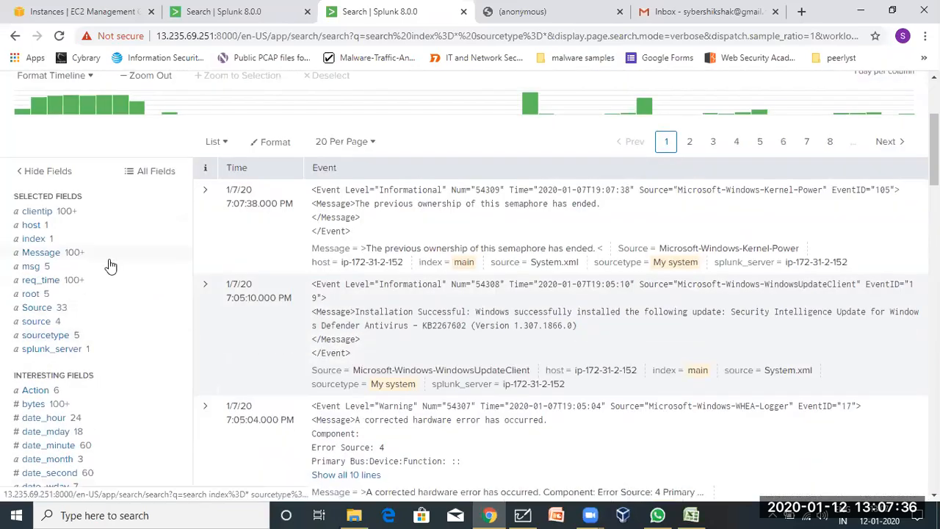
left_click(63, 309)
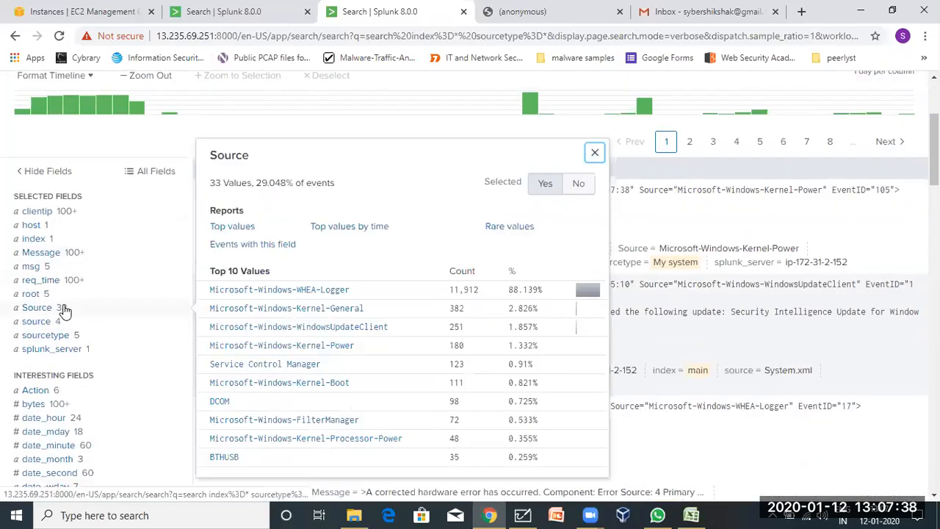
double_click(230, 157)
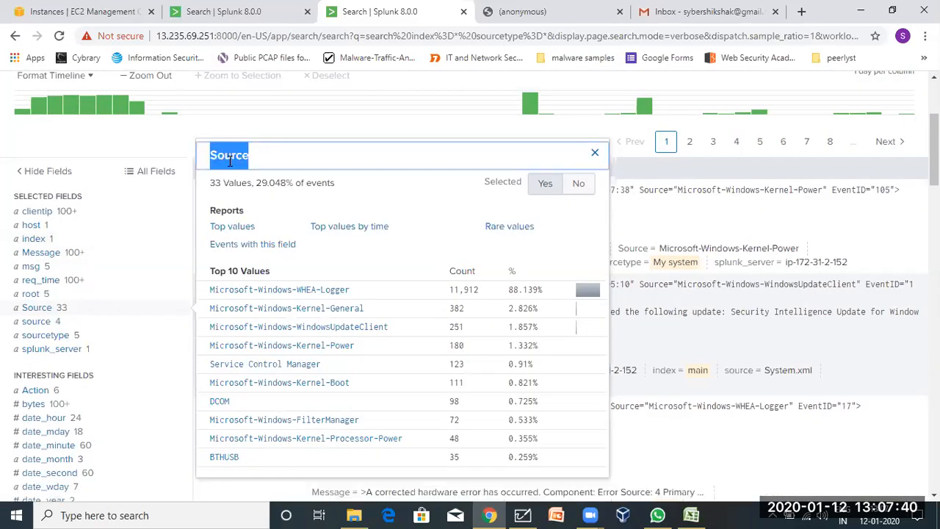
scroll(219, 168, "up", 3)
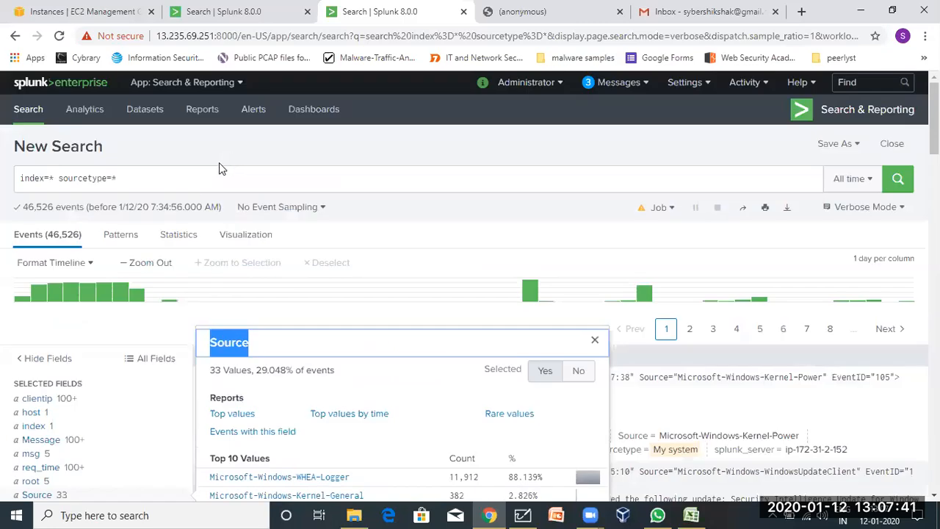
Edit the query to 'index=* sourcetype=*| stats count by Source'.
left_click(163, 188)
type("sourcetype=*|")
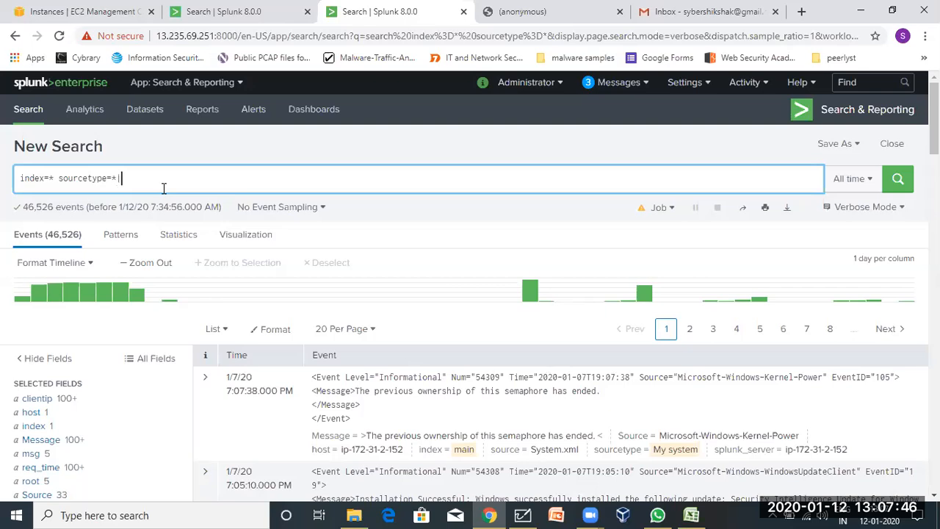
type(" stats c")
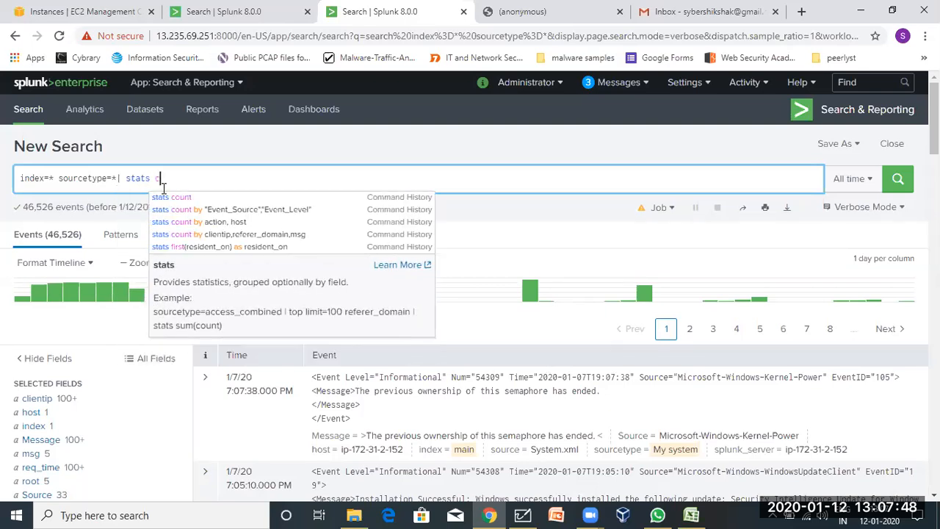
type("ount Source")
key("BackSpace")
key("BackSpace")
key("BackSpace")
key("BackSpace")
type("by Source ,")
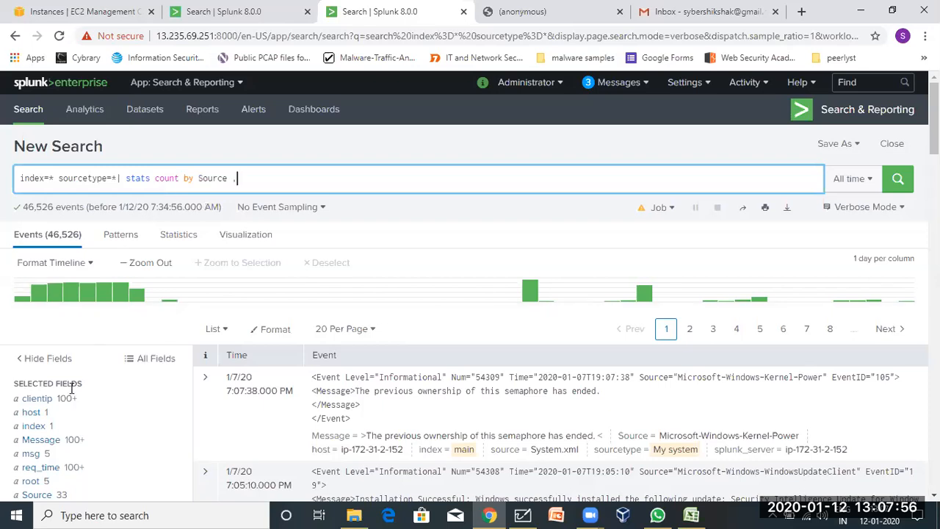
Check the root, req_time, msg and host field summaries, then run the search.
scroll(31, 443, "down", 4)
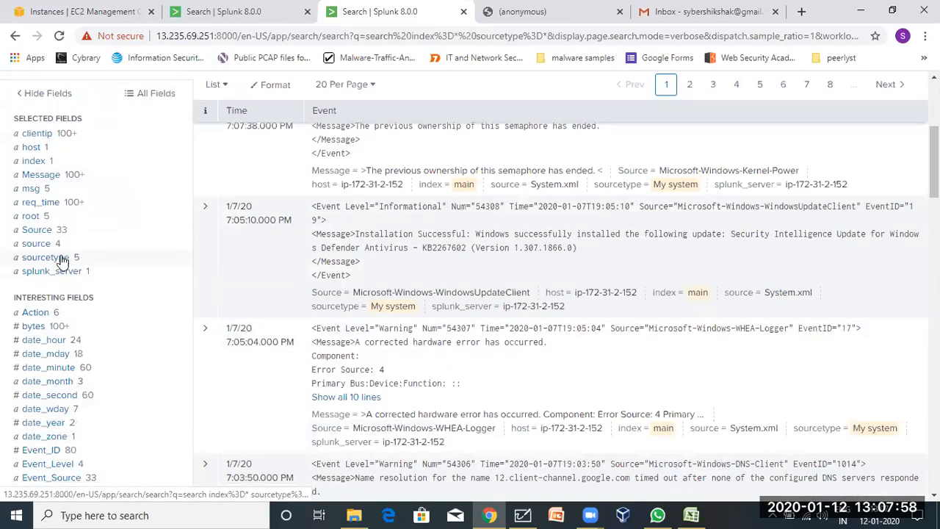
left_click(47, 216)
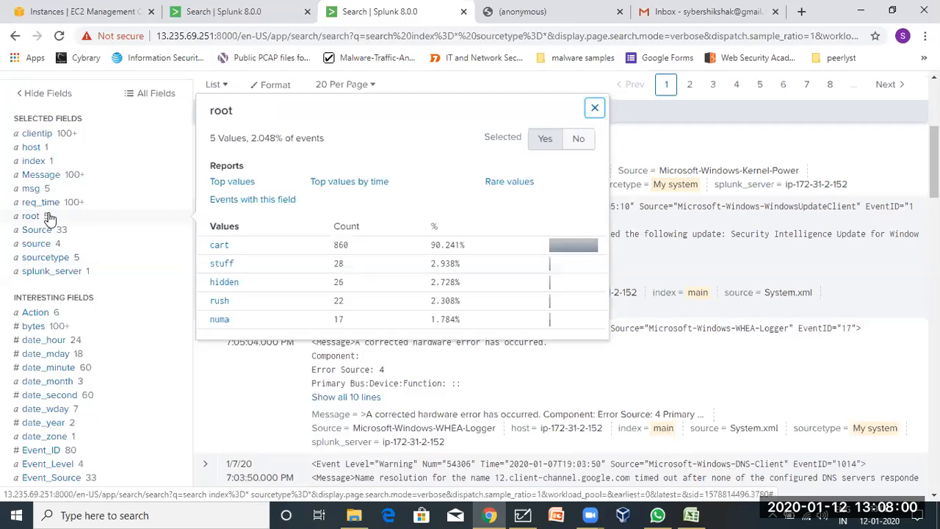
left_click(49, 217)
left_click(56, 201)
left_click(54, 202)
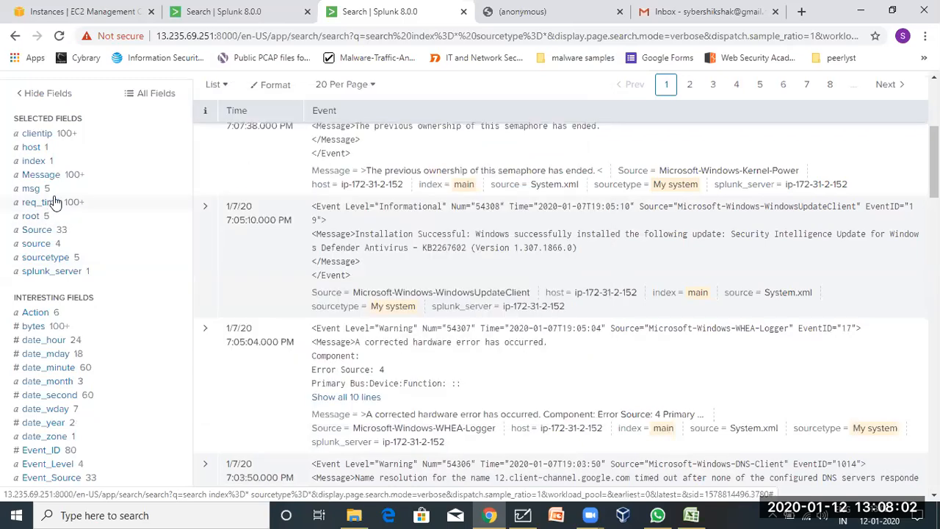
left_click(55, 191)
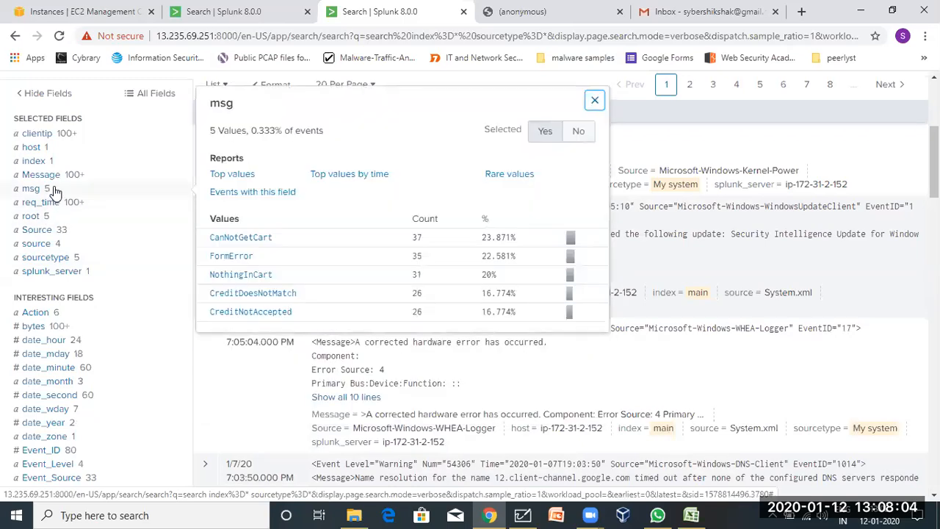
left_click(56, 190)
scroll(52, 279, "up", 1)
scroll(50, 279, "up", 2)
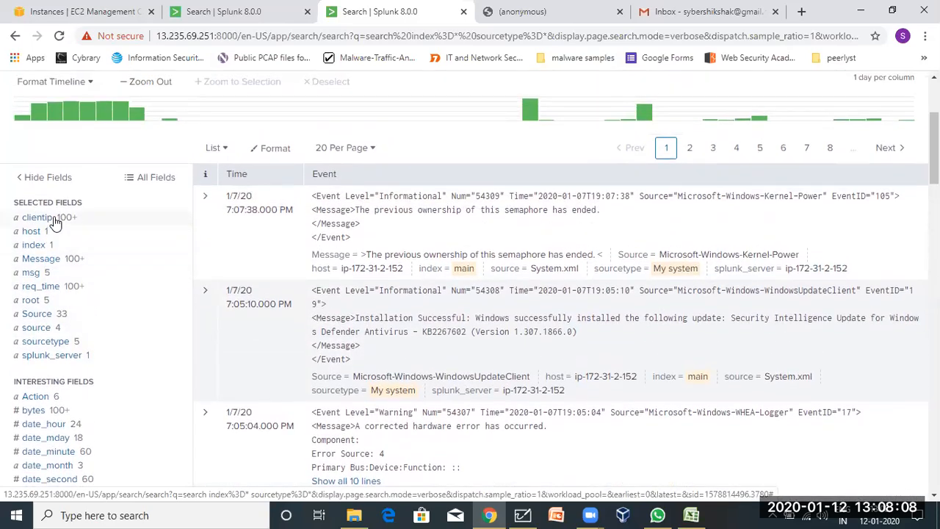
left_click(31, 232)
scroll(31, 231, "up", 5)
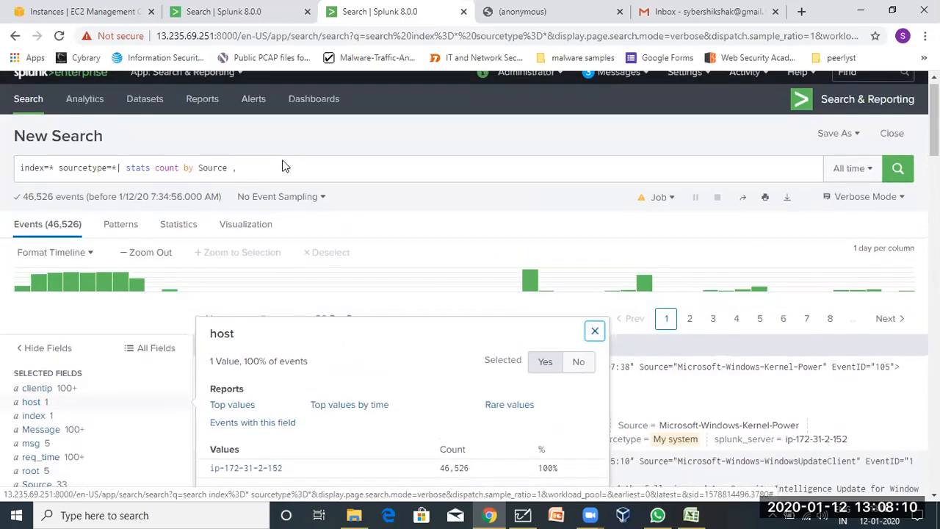
left_click(257, 169)
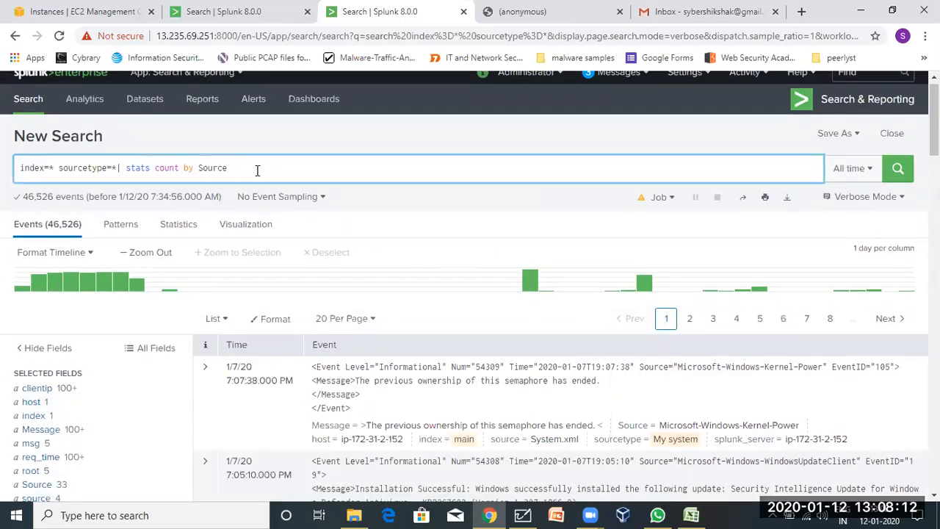
key("Return")
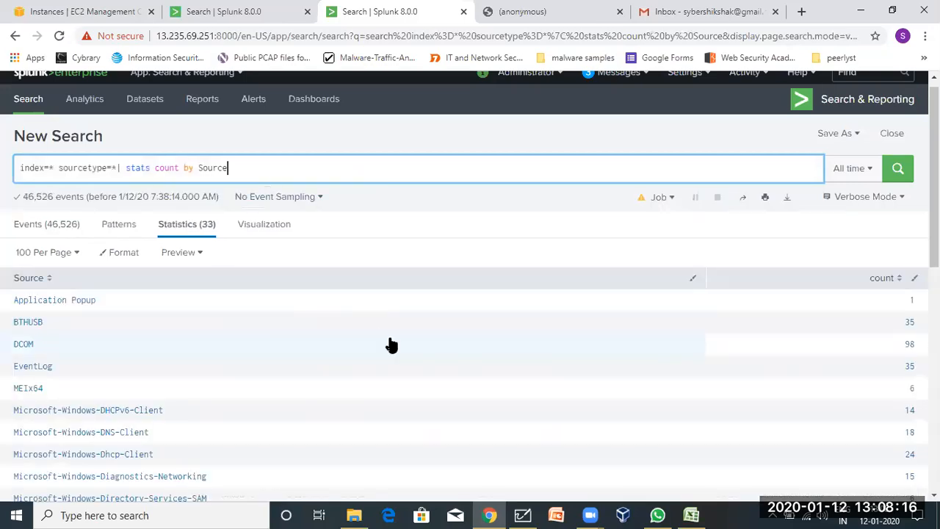
Save the search as a dashboard panel on a new dashboard titled 'sample dashoard'.
left_click(840, 133)
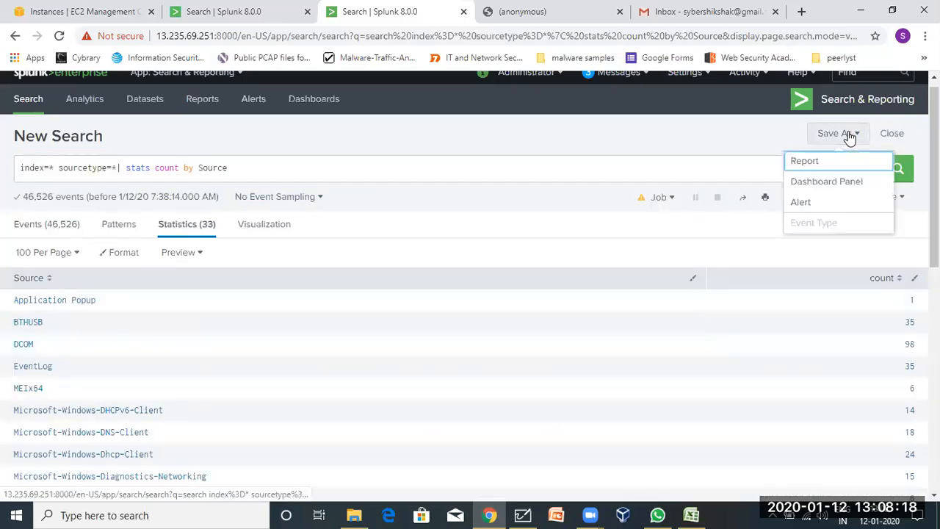
left_click(819, 183)
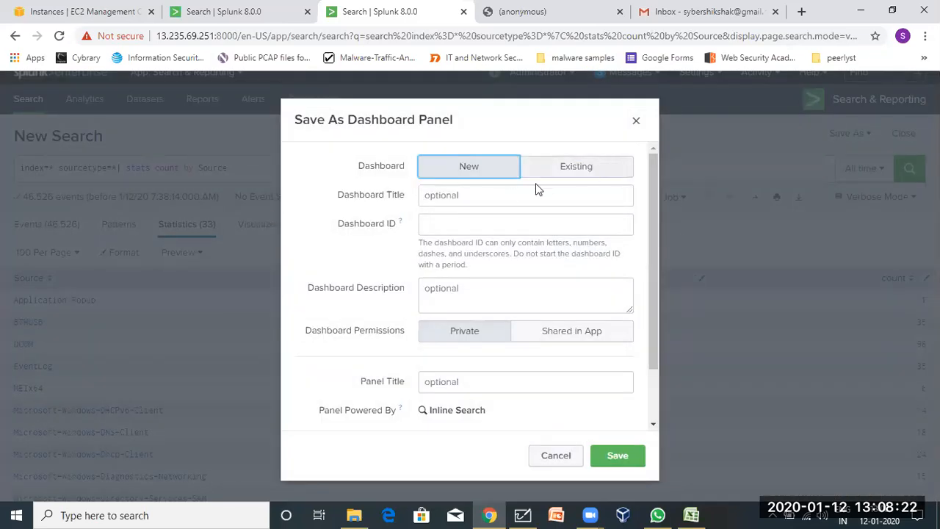
left_click(446, 197)
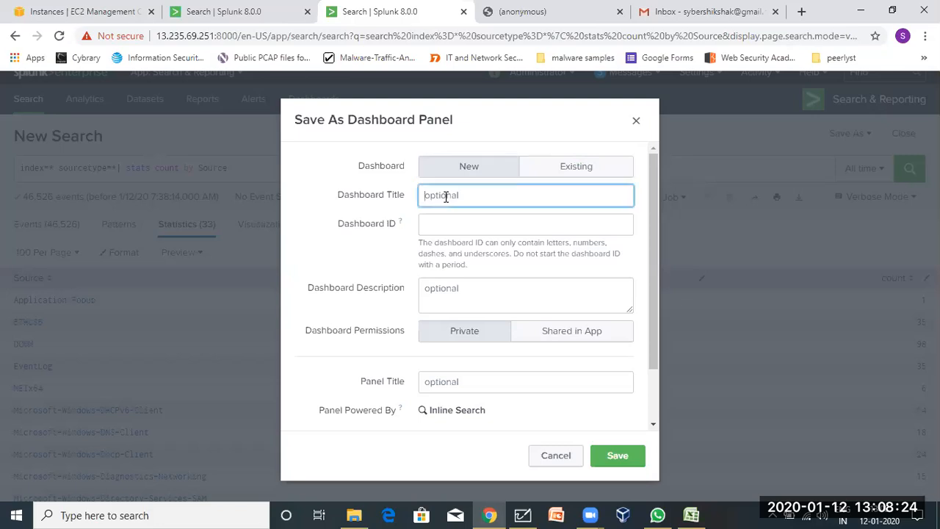
left_click(436, 219)
left_click(445, 195)
type("sample dashoard")
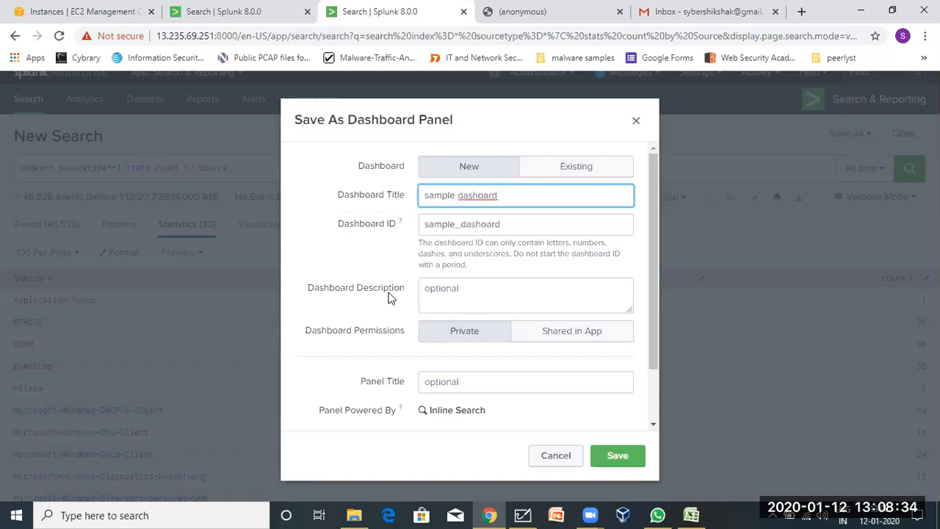
scroll(391, 298, "down", 1)
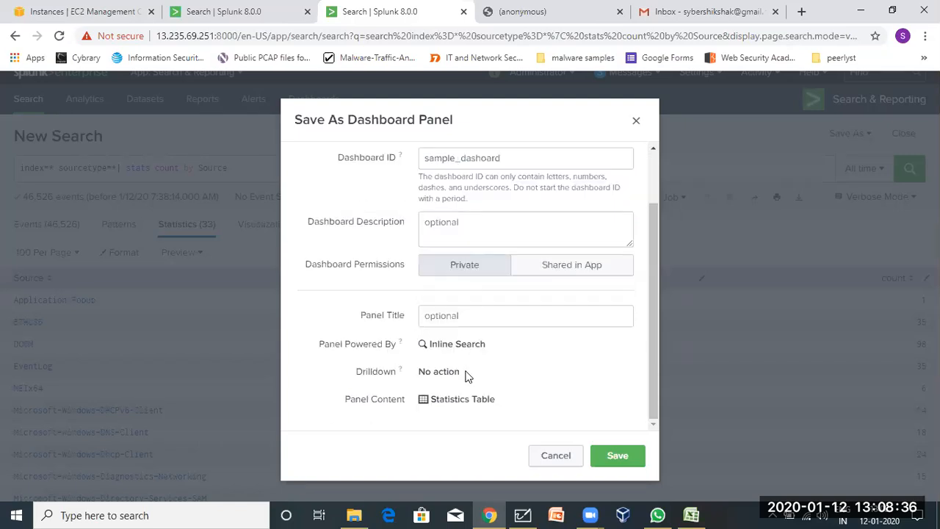
scroll(472, 330, "up", 1)
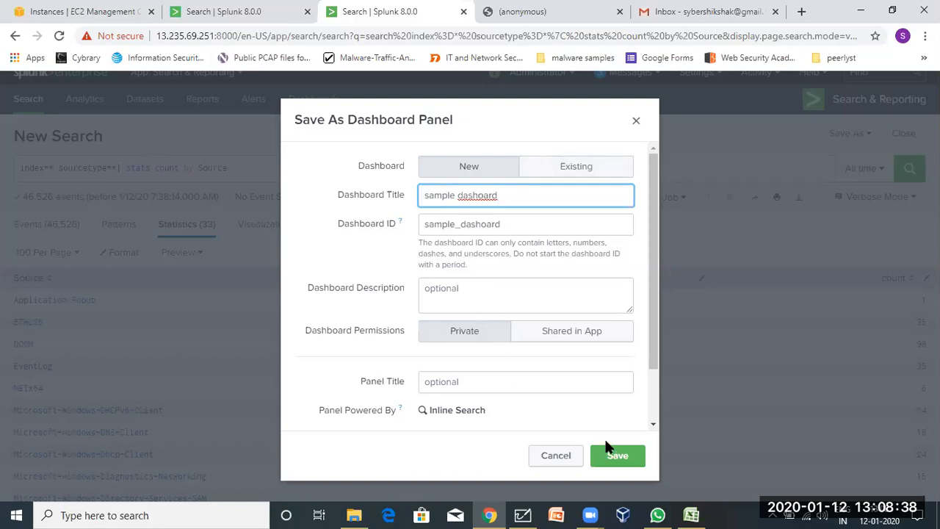
left_click(616, 456)
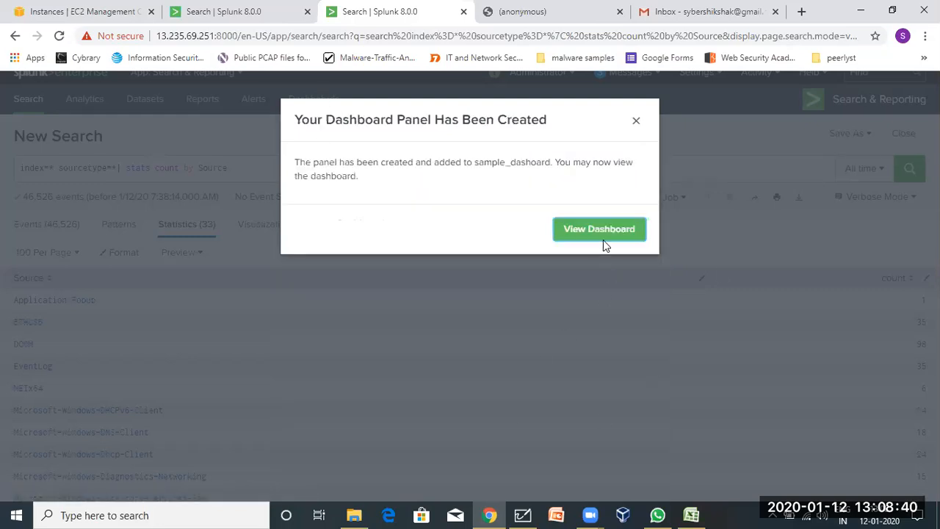
View the new sample dashoard and scroll through its Source and count table.
left_click(601, 235)
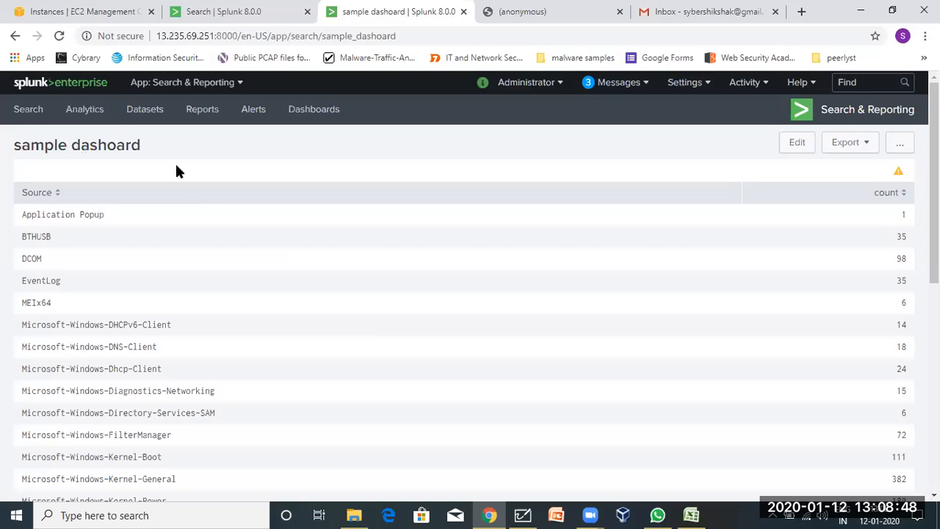
scroll(219, 451, "down", 6)
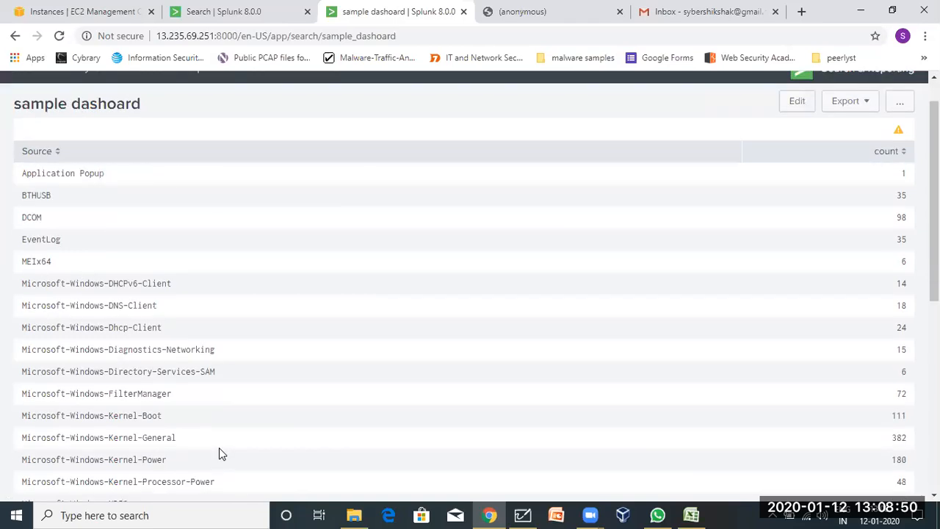
scroll(219, 451, "up", 6)
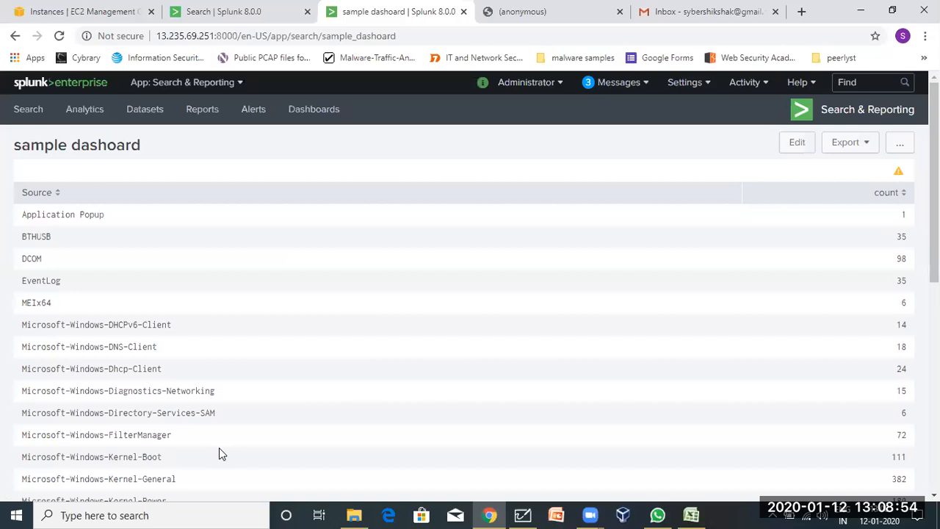
left_click(798, 142)
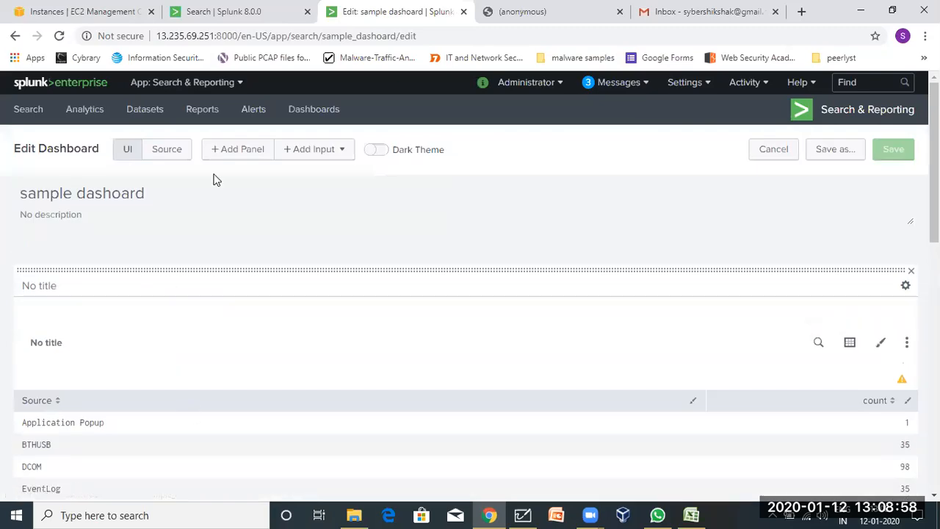
Add a field1 text input with a Submit button to the dashboard and save it.
left_click(237, 149)
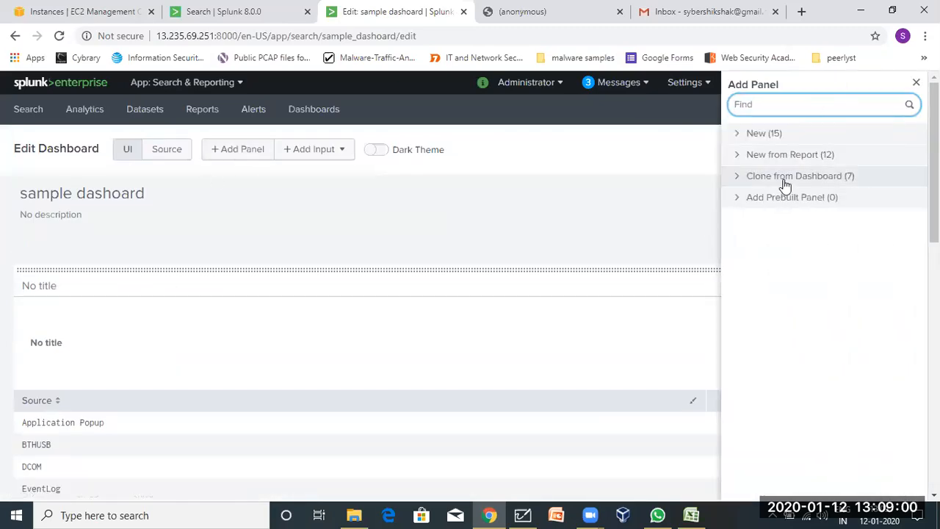
left_click(916, 83)
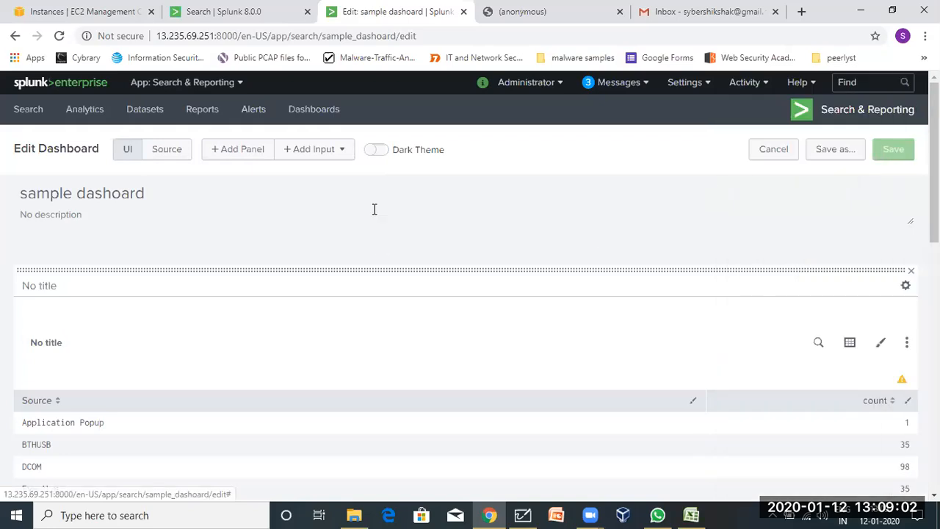
left_click(306, 150)
left_click(244, 179)
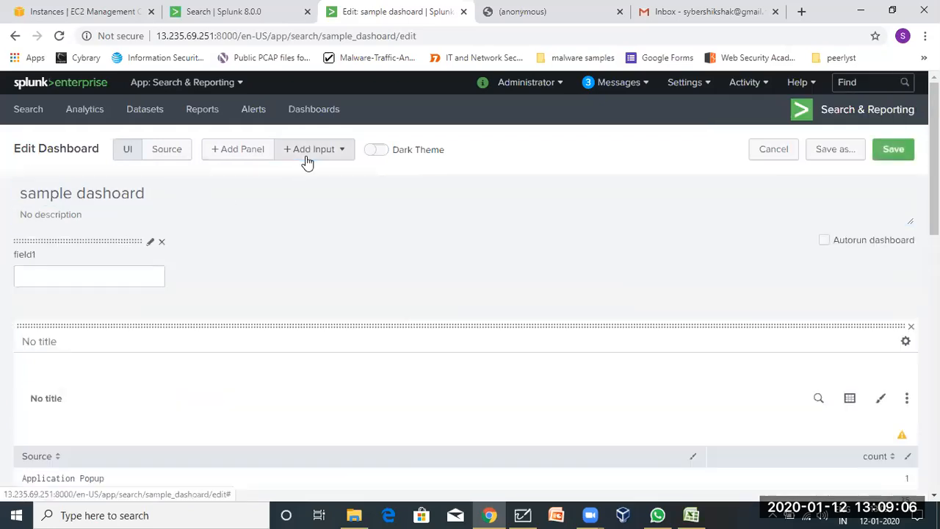
left_click(307, 157)
left_click(254, 321)
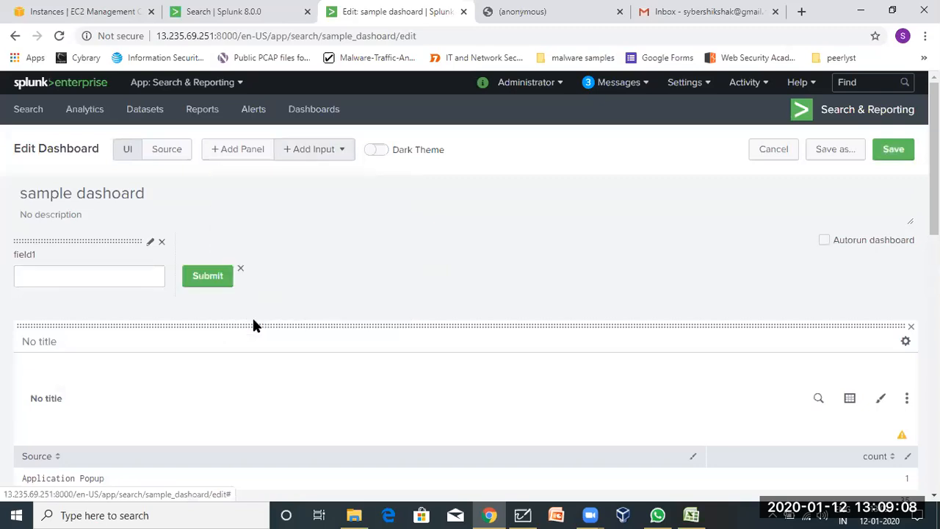
left_click(902, 158)
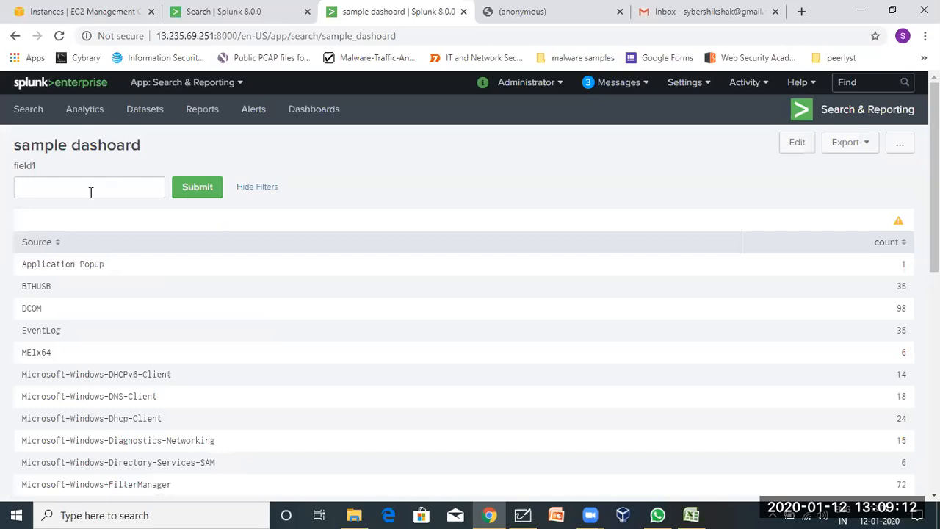
left_click(91, 192)
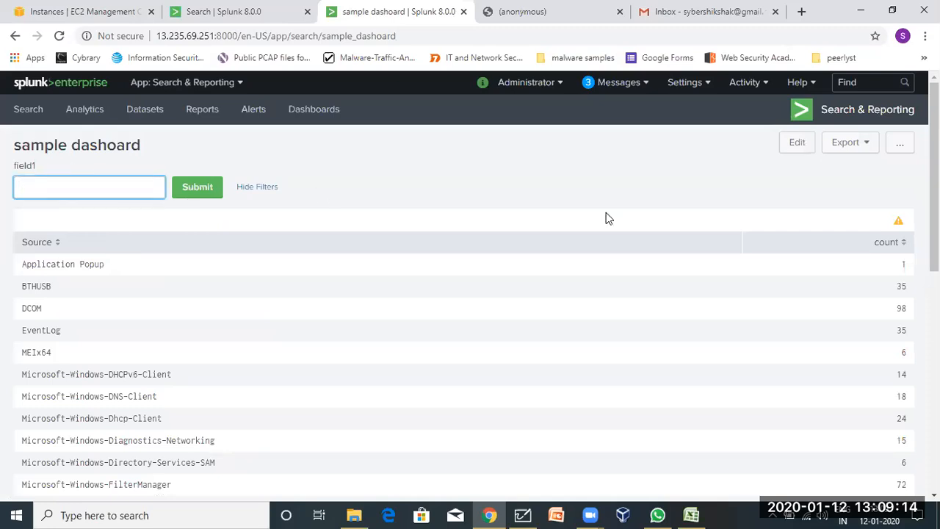
Replace field1 with a Last 24 hours time input and save the dashboard.
left_click(797, 143)
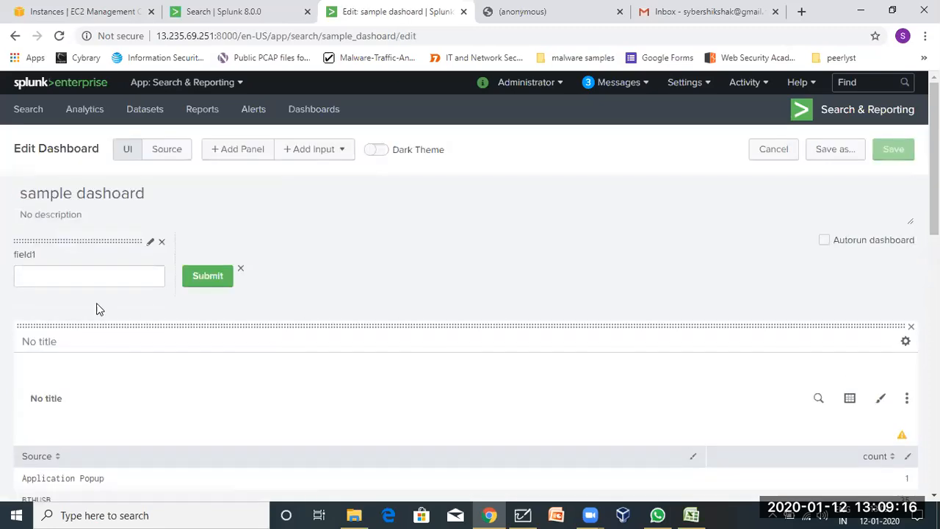
left_click(162, 242)
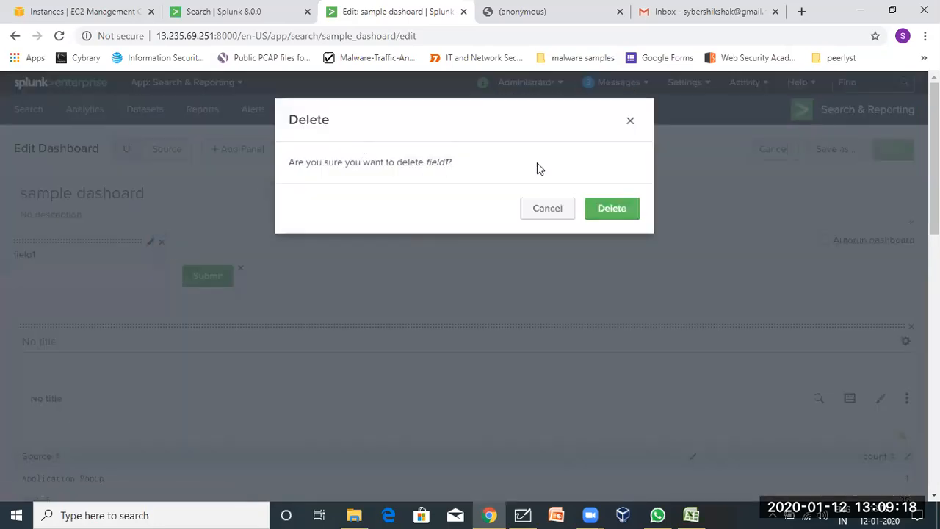
left_click(622, 211)
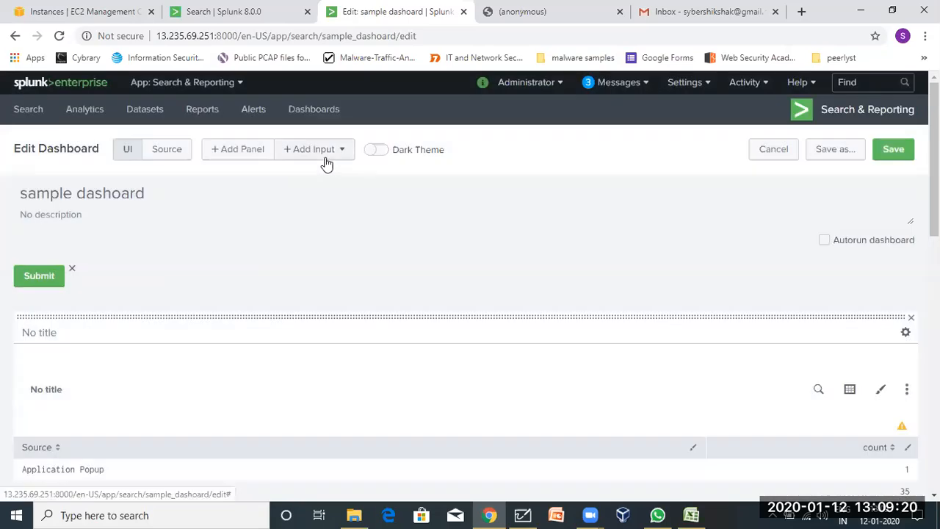
left_click(311, 153)
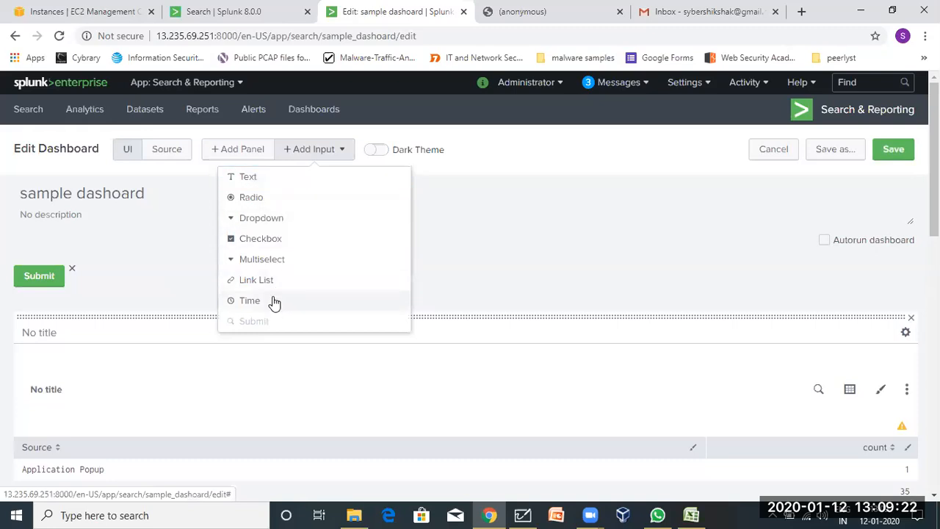
left_click(250, 301)
left_click(889, 151)
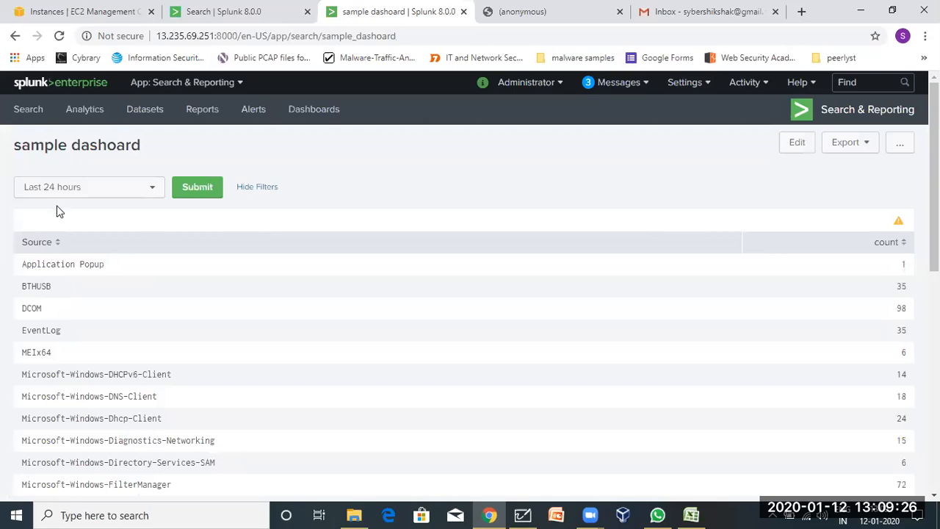
scroll(207, 357, "down", 5)
scroll(207, 357, "up", 5)
left_click(801, 145)
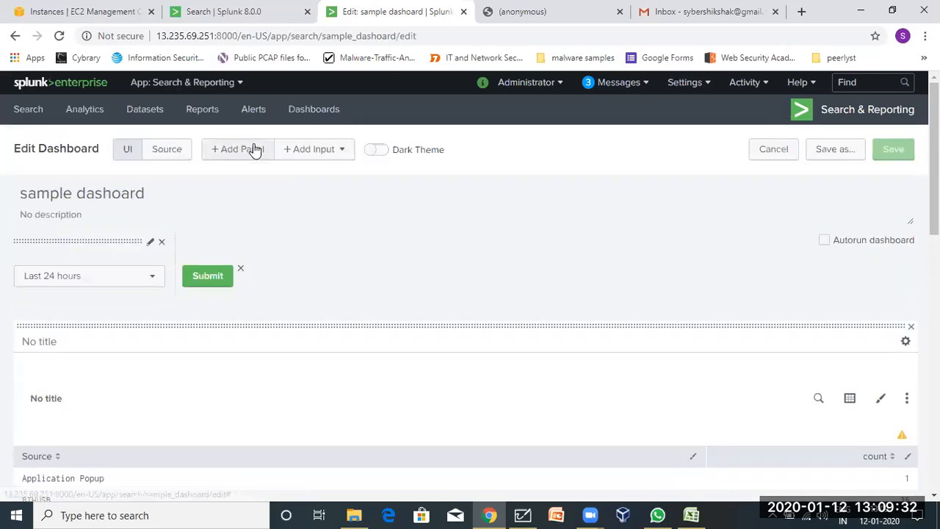
Swap the time picker for a new text input and save the dashboard.
left_click(296, 148)
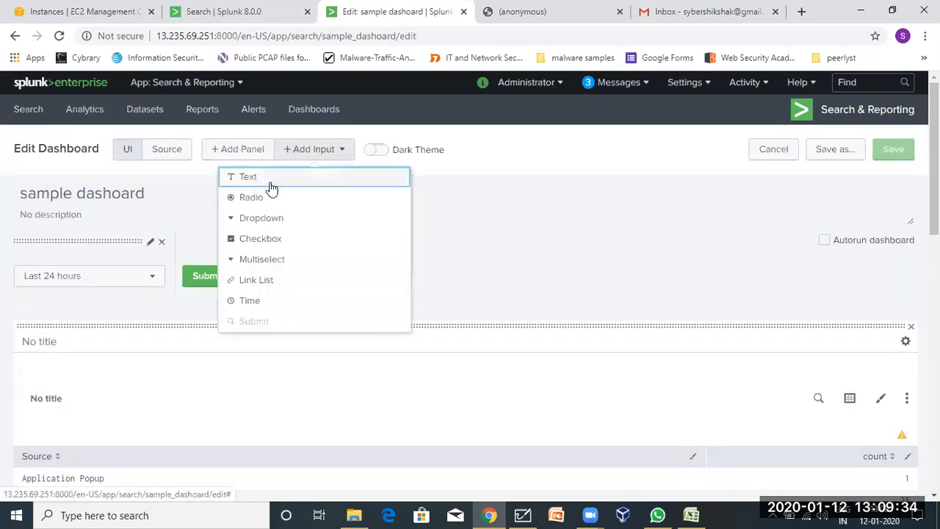
left_click(250, 181)
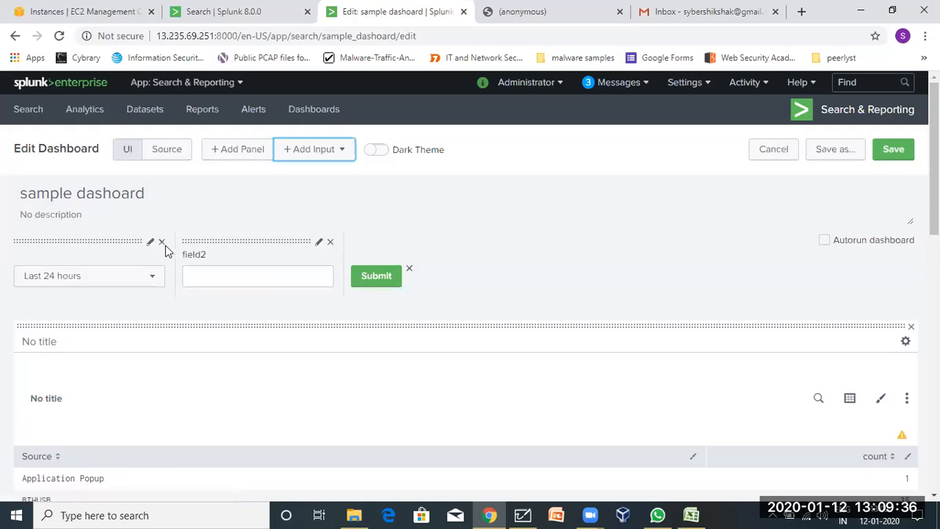
left_click(163, 242)
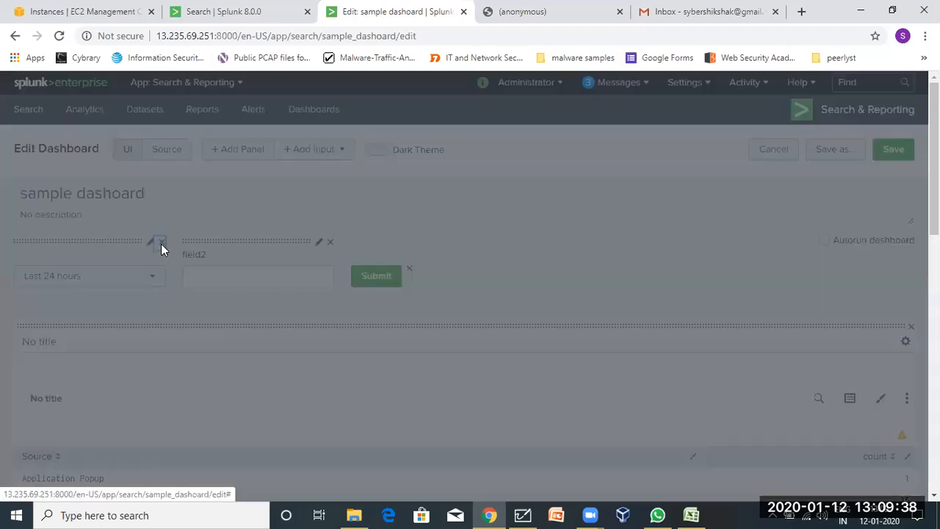
left_click(615, 208)
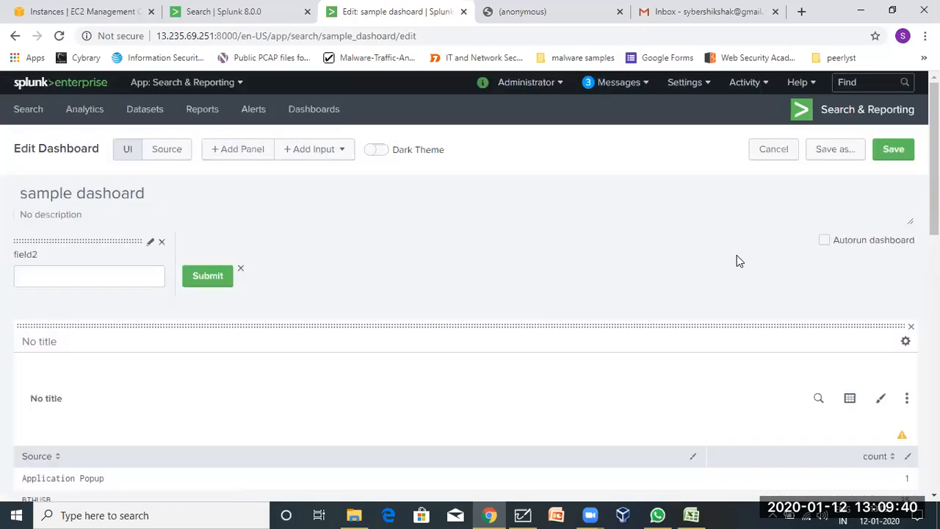
left_click(893, 149)
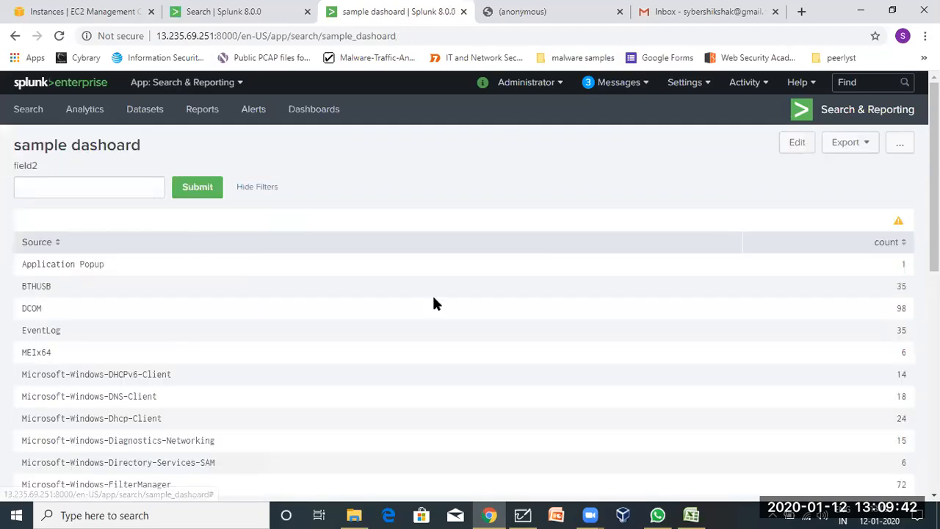
Enter dcom in field2 and submit it.
left_click(59, 193)
type("dcom")
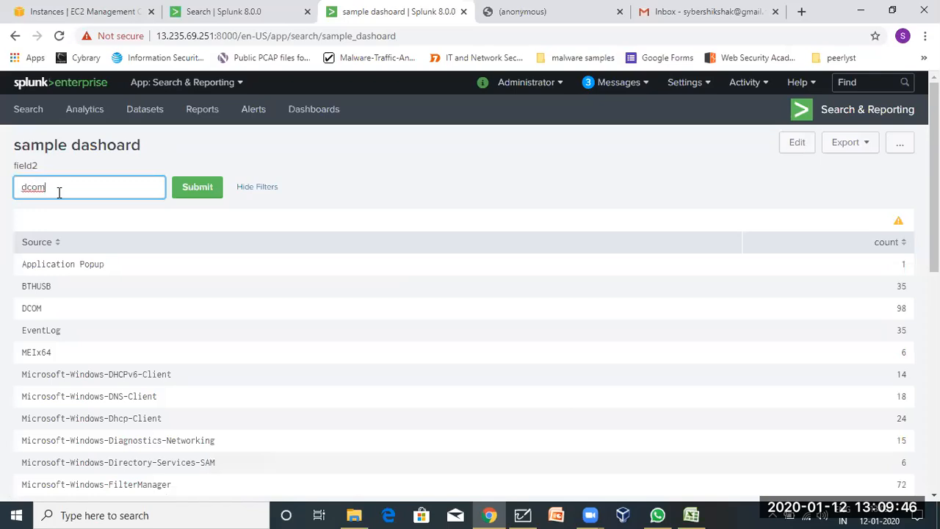
left_click(208, 187)
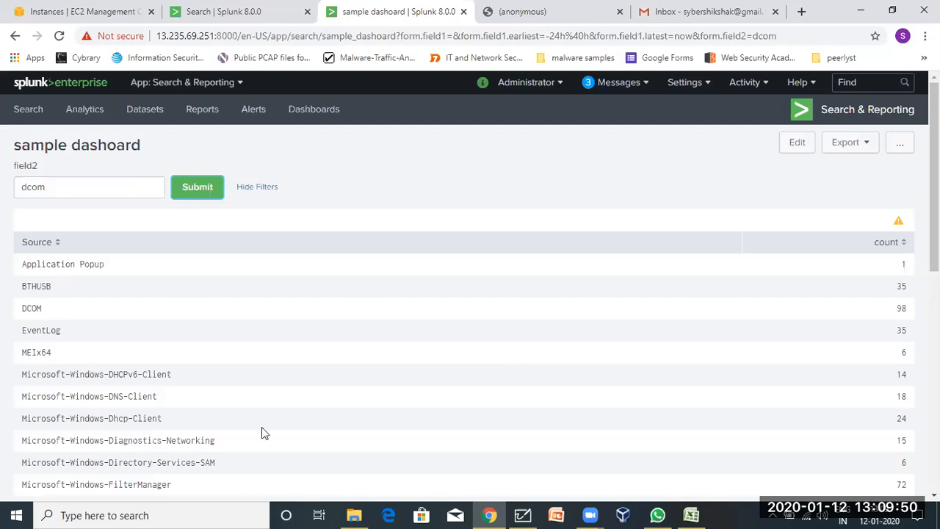
left_click(213, 188)
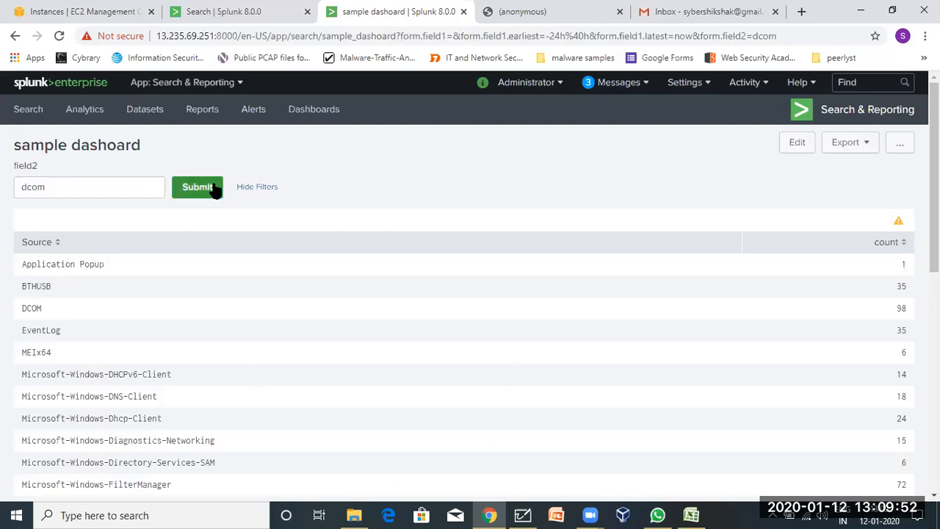
Enable Autorun dashboard for sample dashoard and save it.
left_click(798, 141)
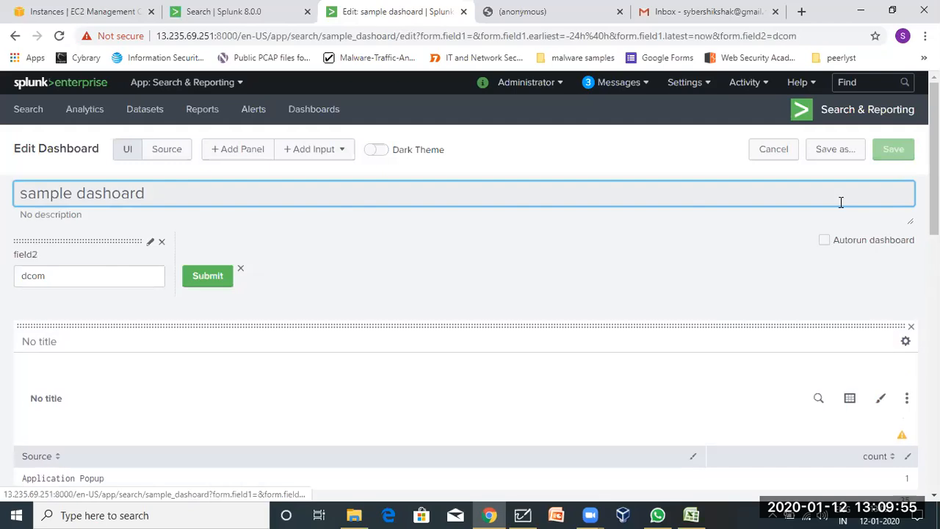
left_click(822, 401)
left_click(542, 418)
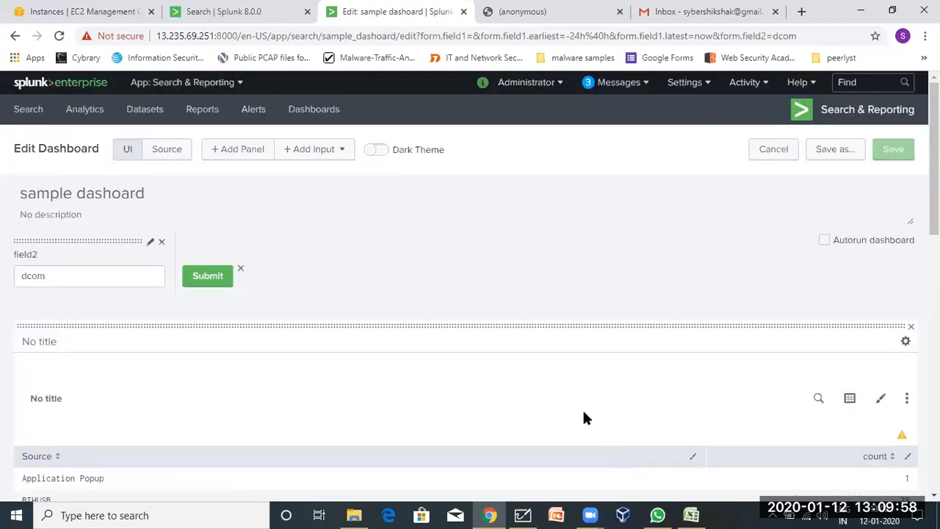
left_click(825, 240)
left_click(893, 155)
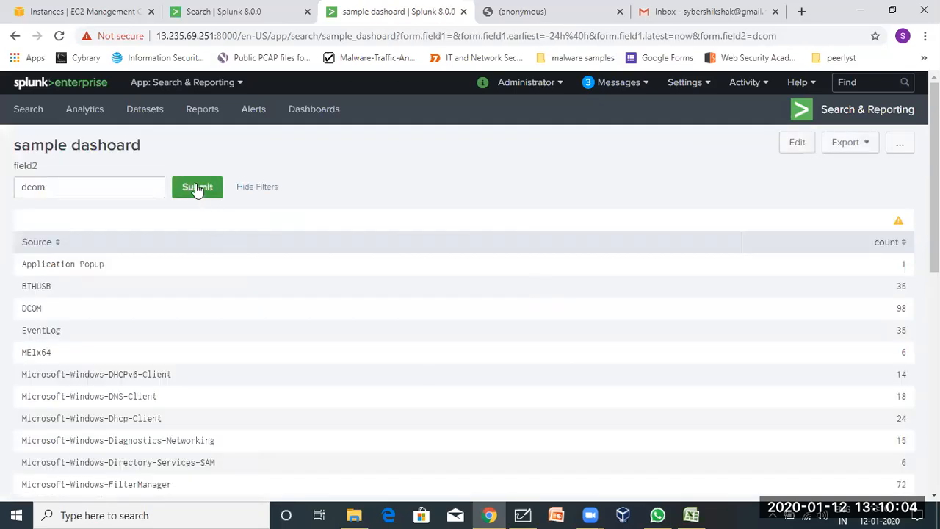
left_click(199, 187)
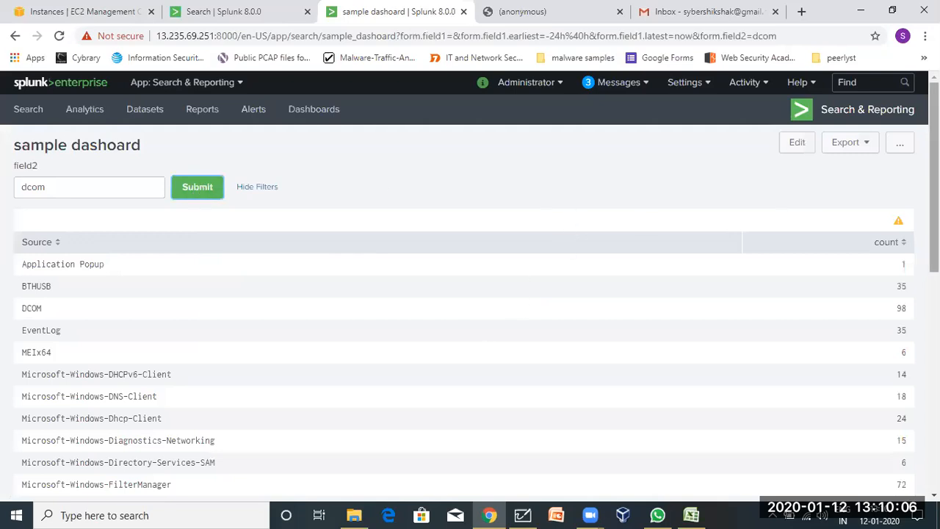
Dismiss the warning message and switch to the Microsoft Whiteboard notes.
mouse_move(900, 228)
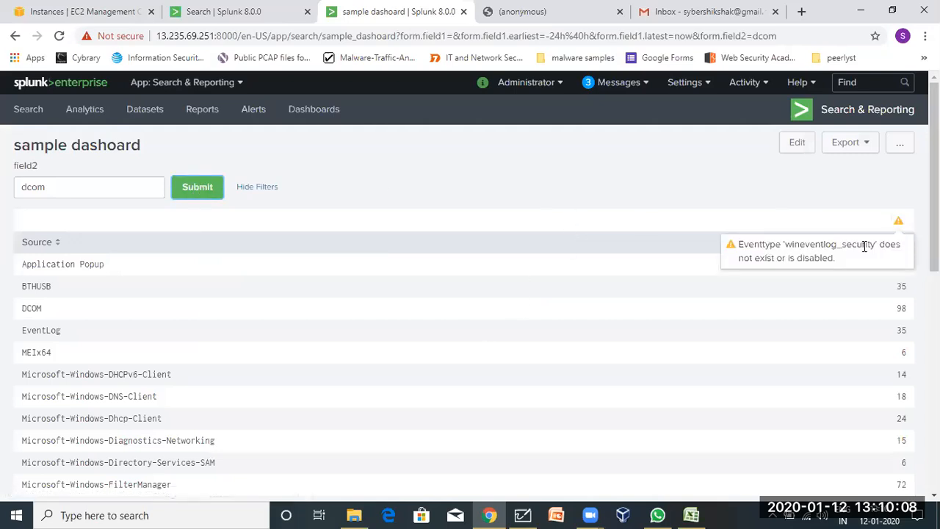
left_click(616, 189)
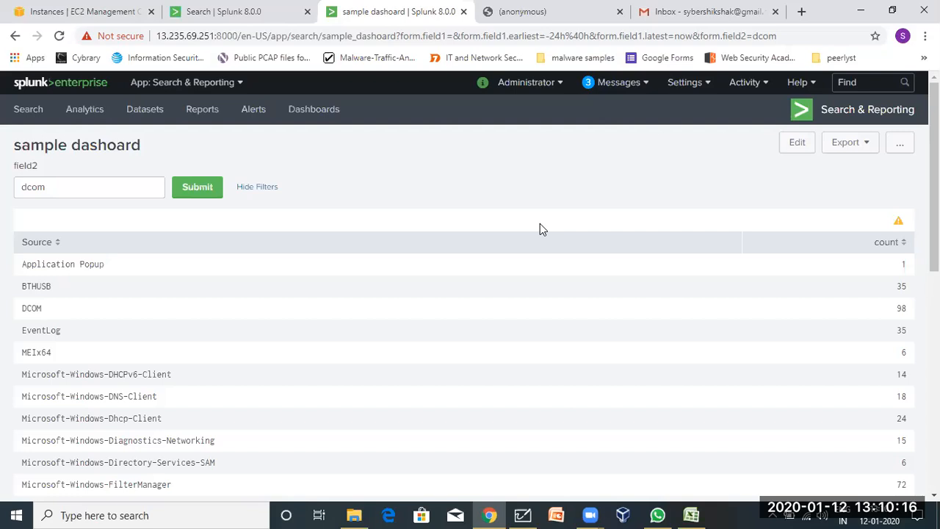
left_click(522, 515)
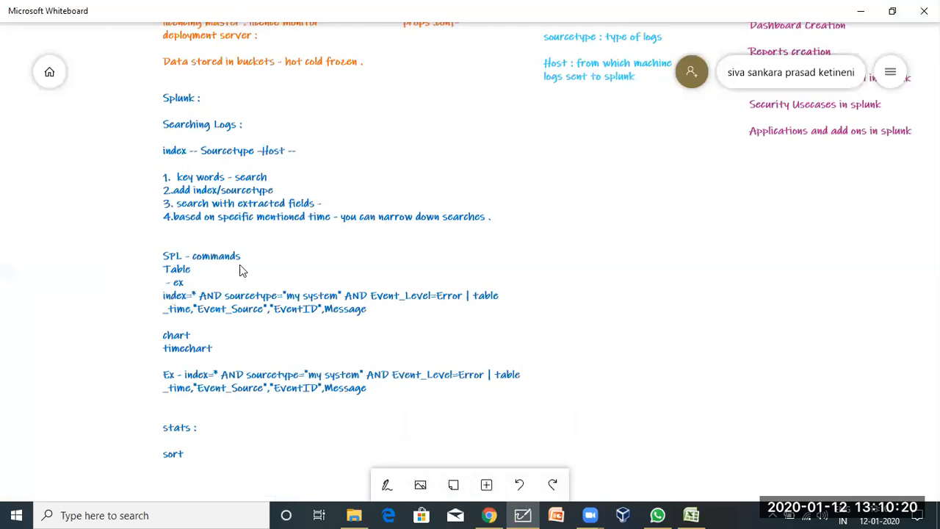
Pan and zoom the whiteboard to the Splunk - Session 2 topics list, including Dashboard Creation.
left_click_drag(583, 233, 497, 260)
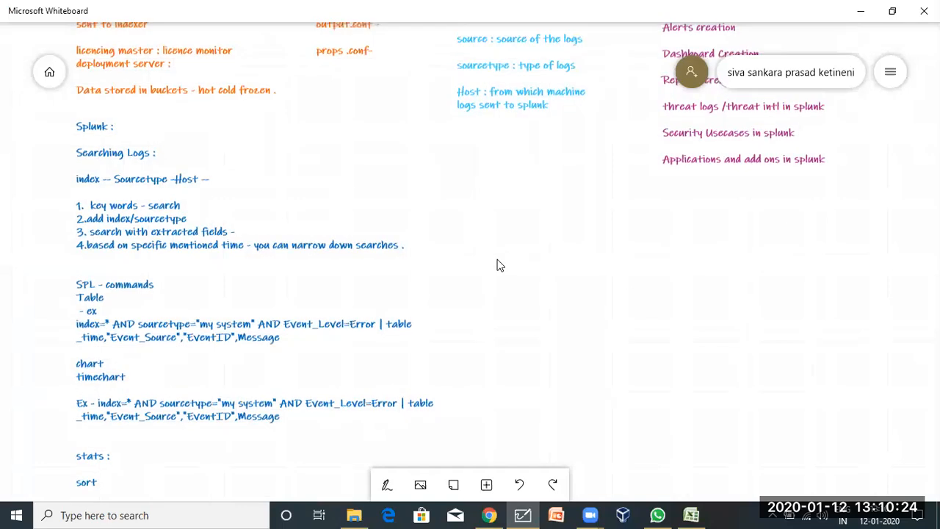
scroll(497, 265, "down", 3)
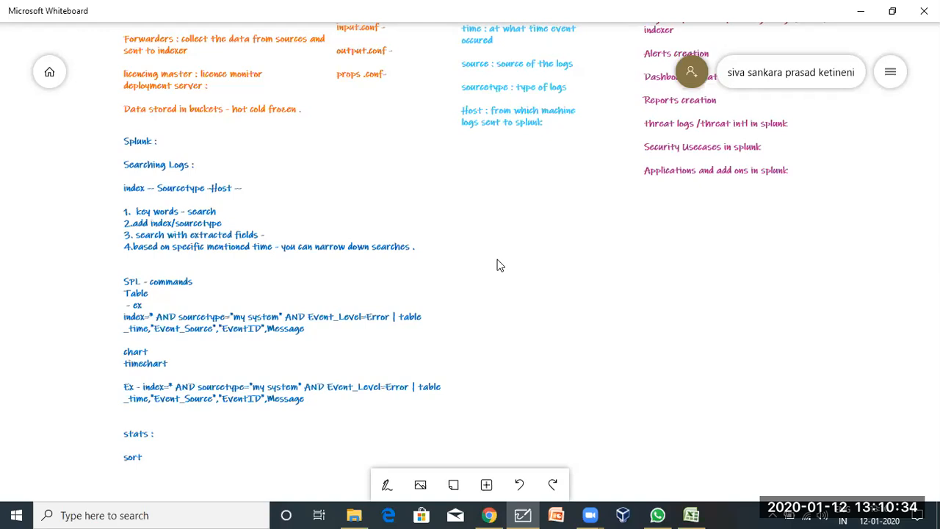
left_click_drag(430, 312, 270, 349)
scroll(397, 352, "down", 3)
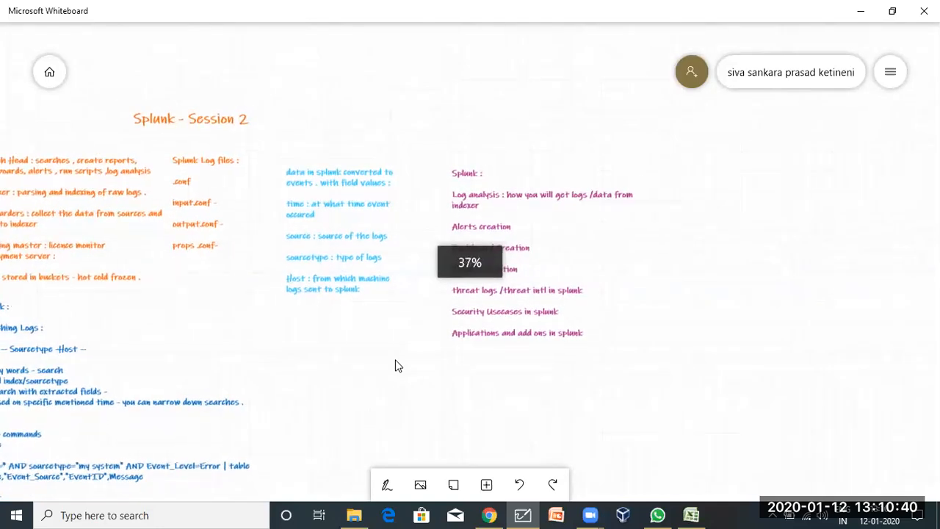
scroll(397, 366, "up", 3)
left_click_drag(390, 346, 371, 338)
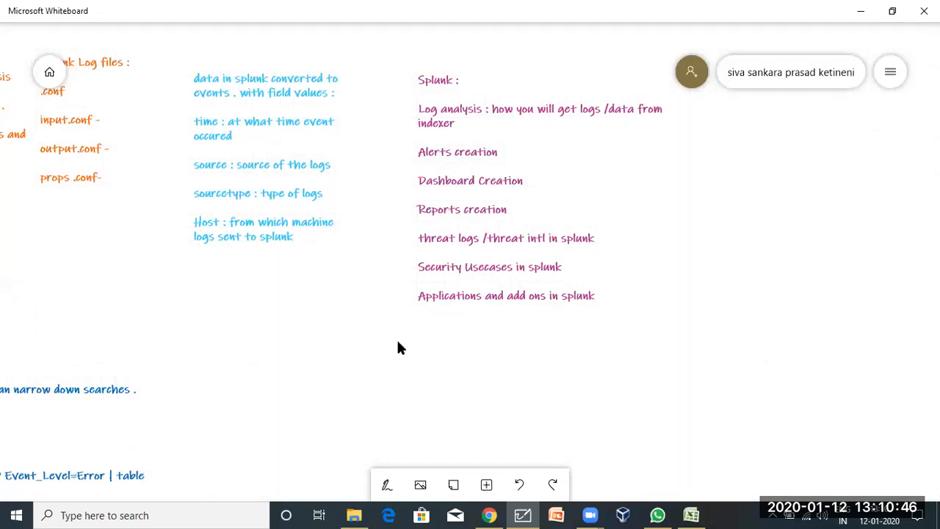
left_click_drag(397, 338, 315, 325)
left_click_drag(246, 329, 367, 329)
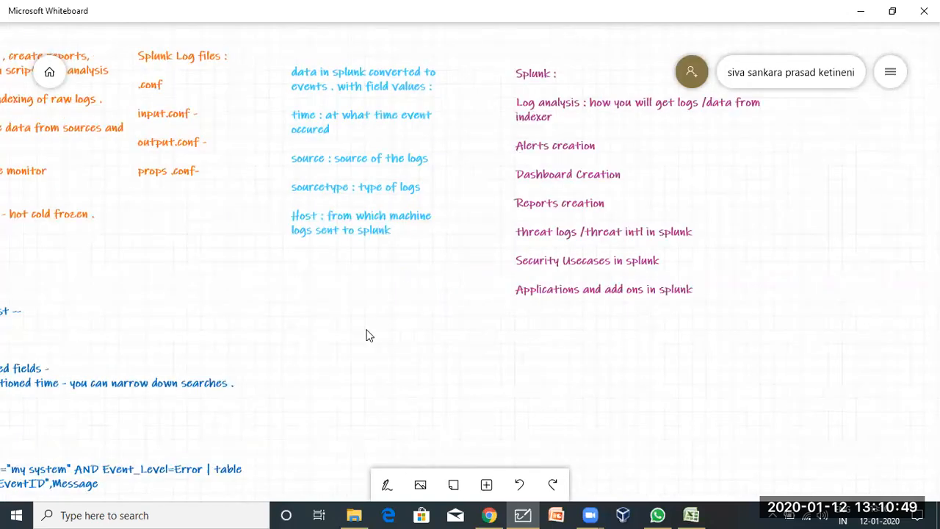
left_click(489, 515)
Clear the 'dcom' text from the sample dashboard's field2 filter box.
left_click(235, 9)
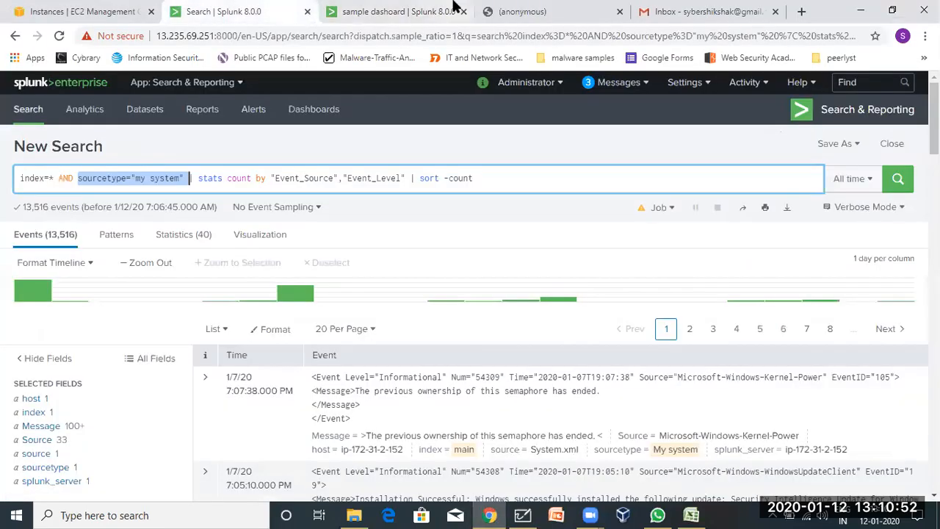
left_click(401, 8)
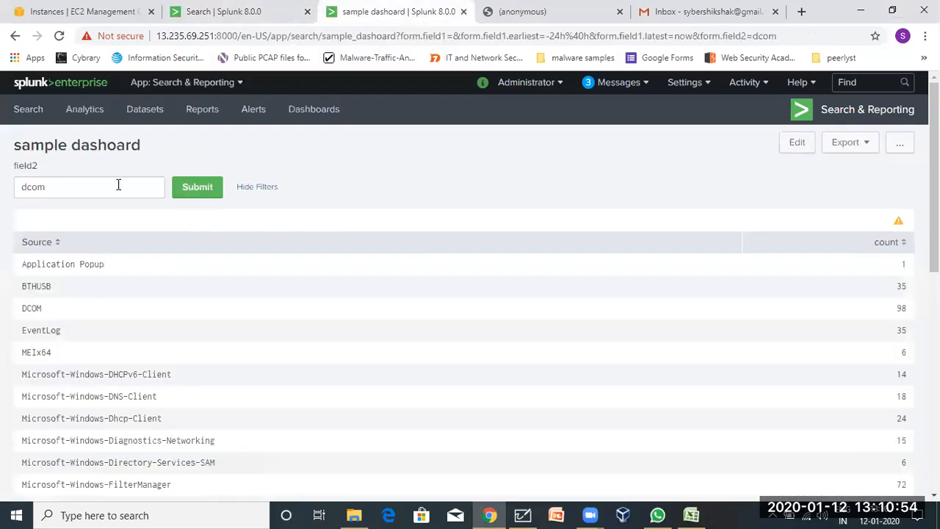
left_click(95, 184)
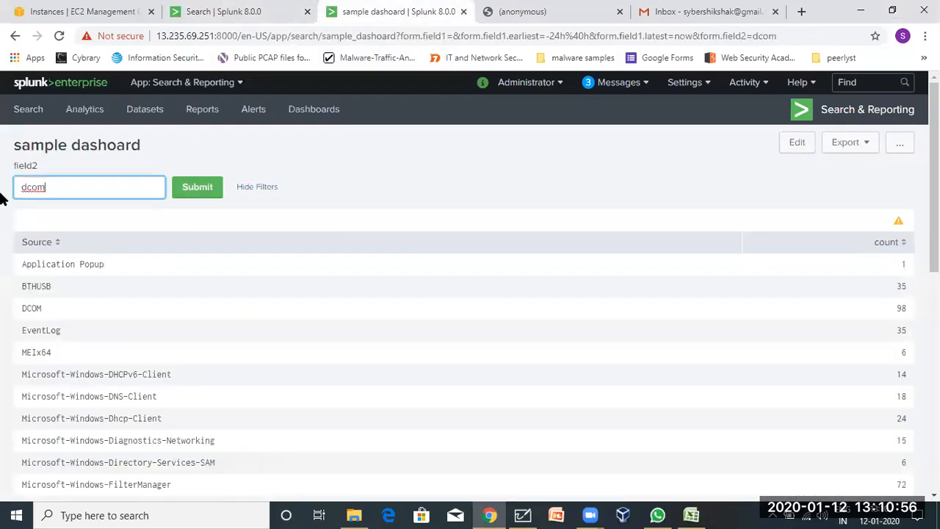
key("BackSpace")
key("BackSpace")
key("BackSpace")
Close the Purchase History Report PDF and return to the sourcetype="my system" search results.
left_click(211, 9)
left_click(381, 7)
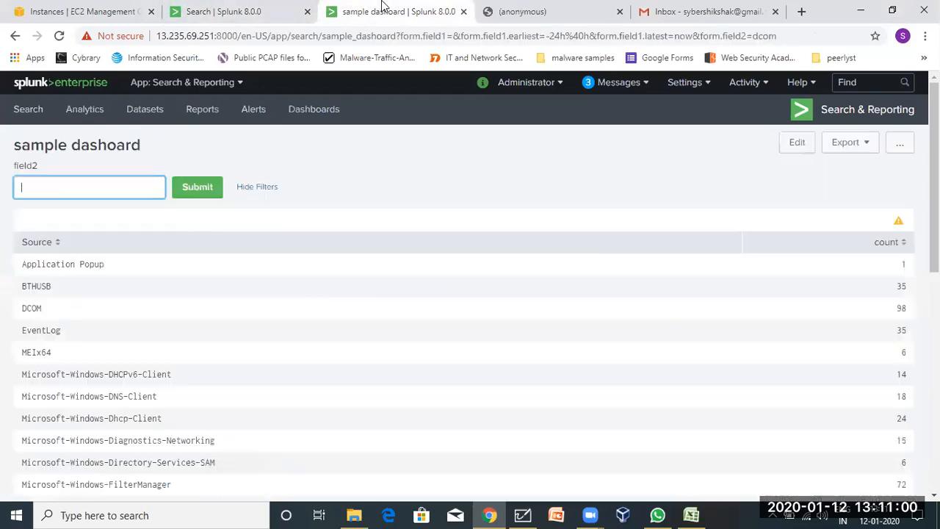
left_click(578, 8)
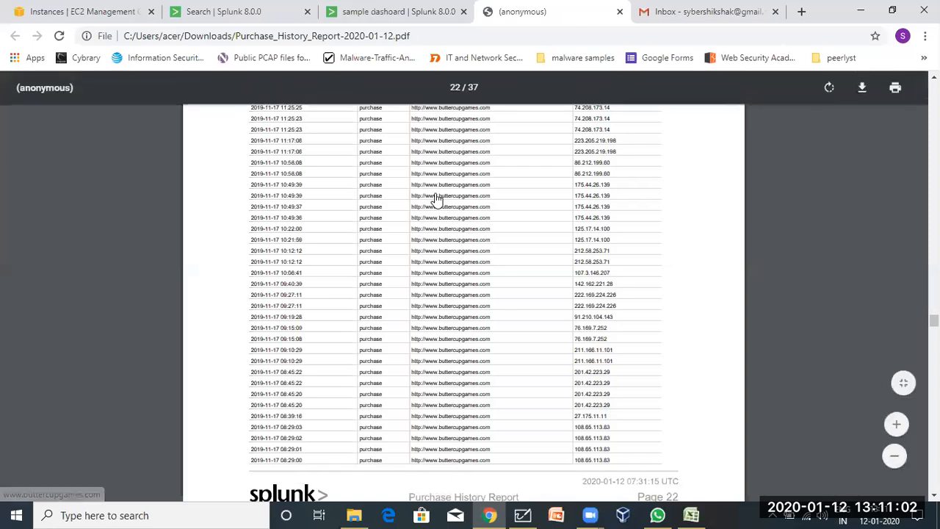
scroll(436, 200, "up", 15)
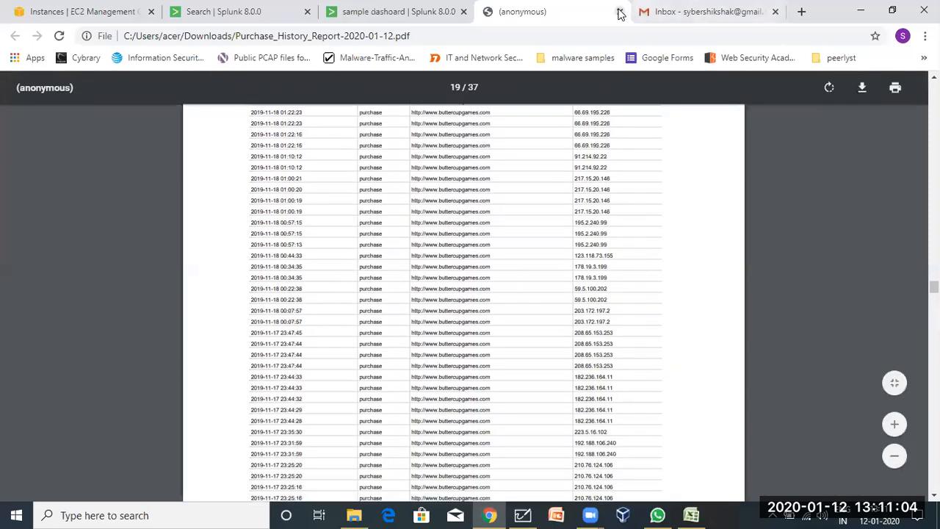
left_click(619, 13)
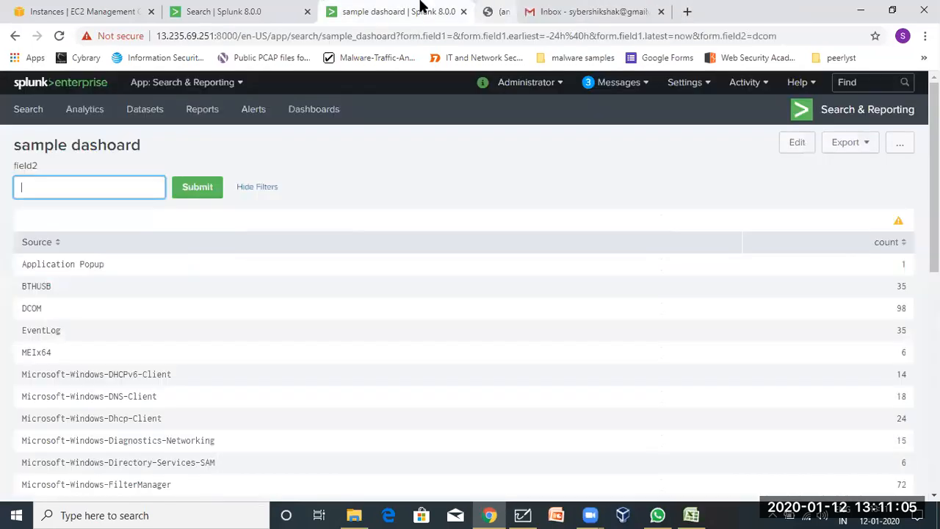
left_click(222, 7)
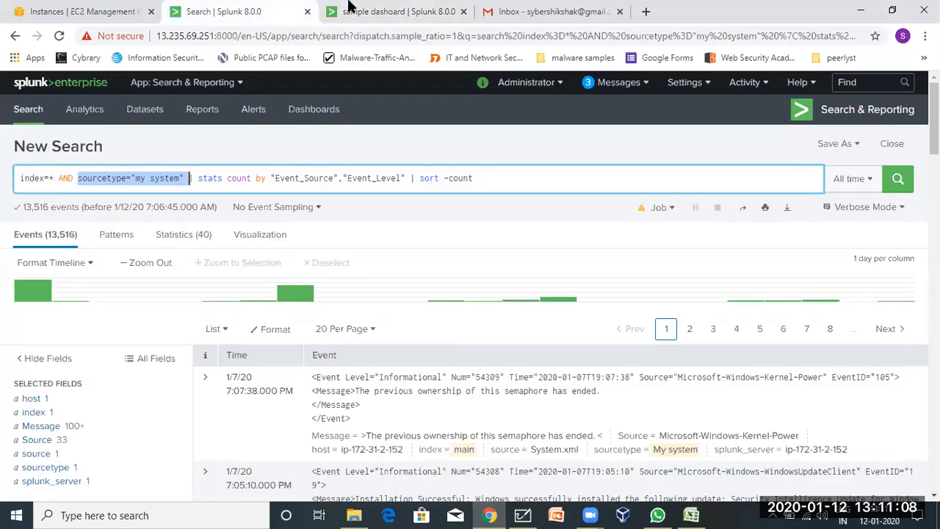